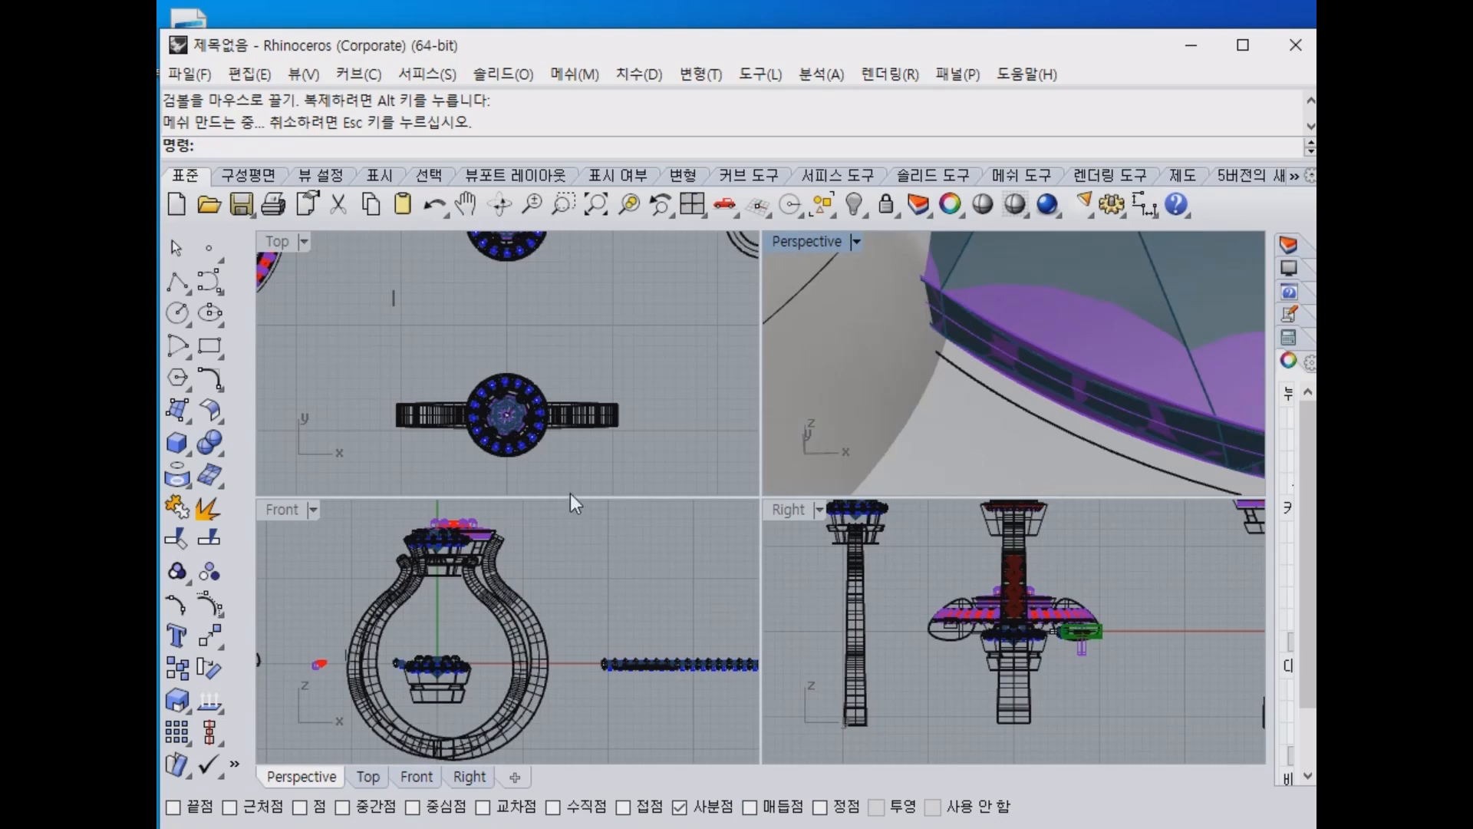
Examine the existing ring and gem-setting models from several sides in an enlarged Perspective view.
scroll(1040, 391, "down", 10)
right_click_drag(1078, 428, 815, 299)
double_click(806, 243)
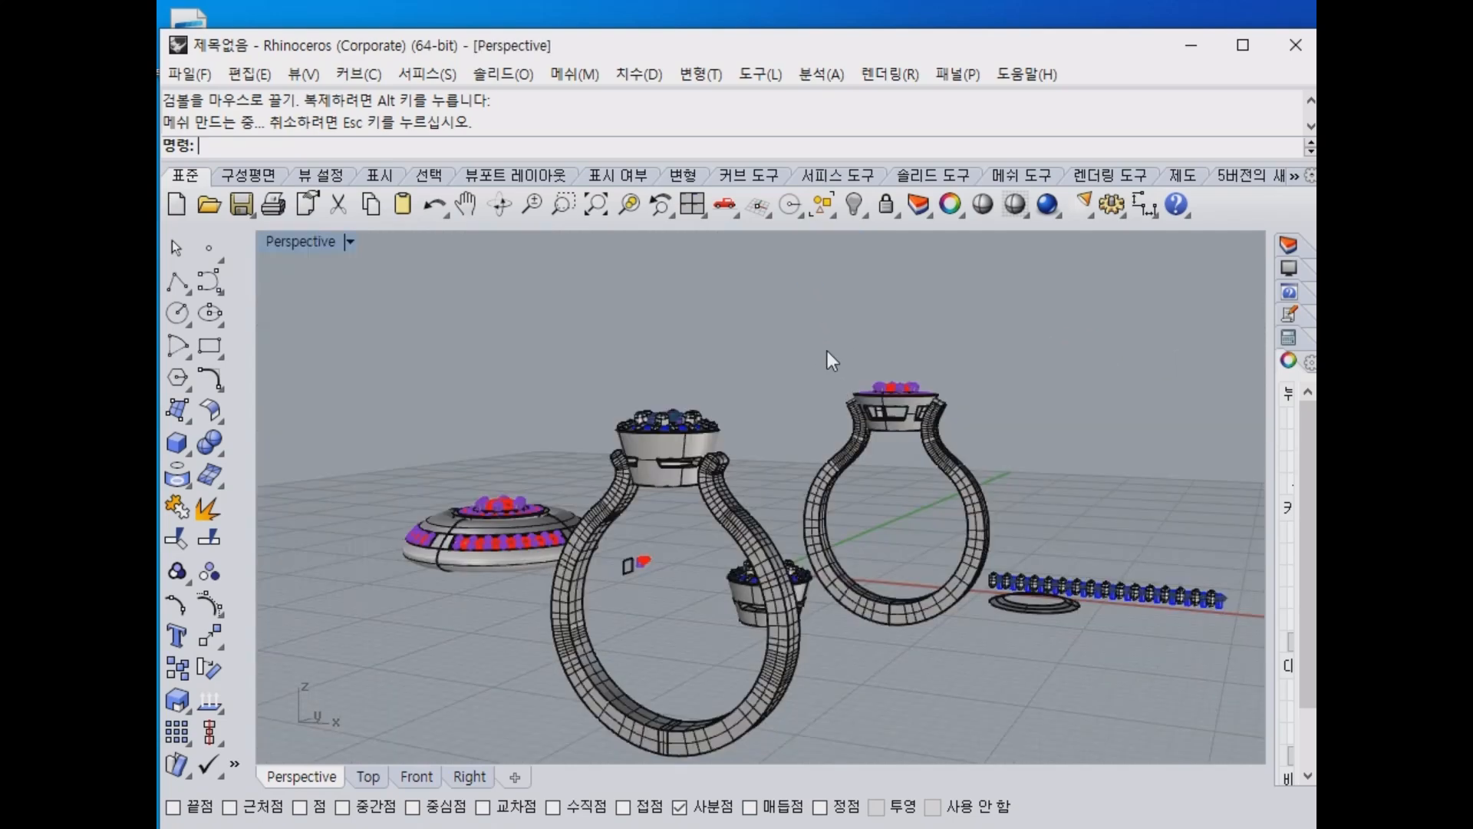
right_click_drag(831, 361, 702, 449)
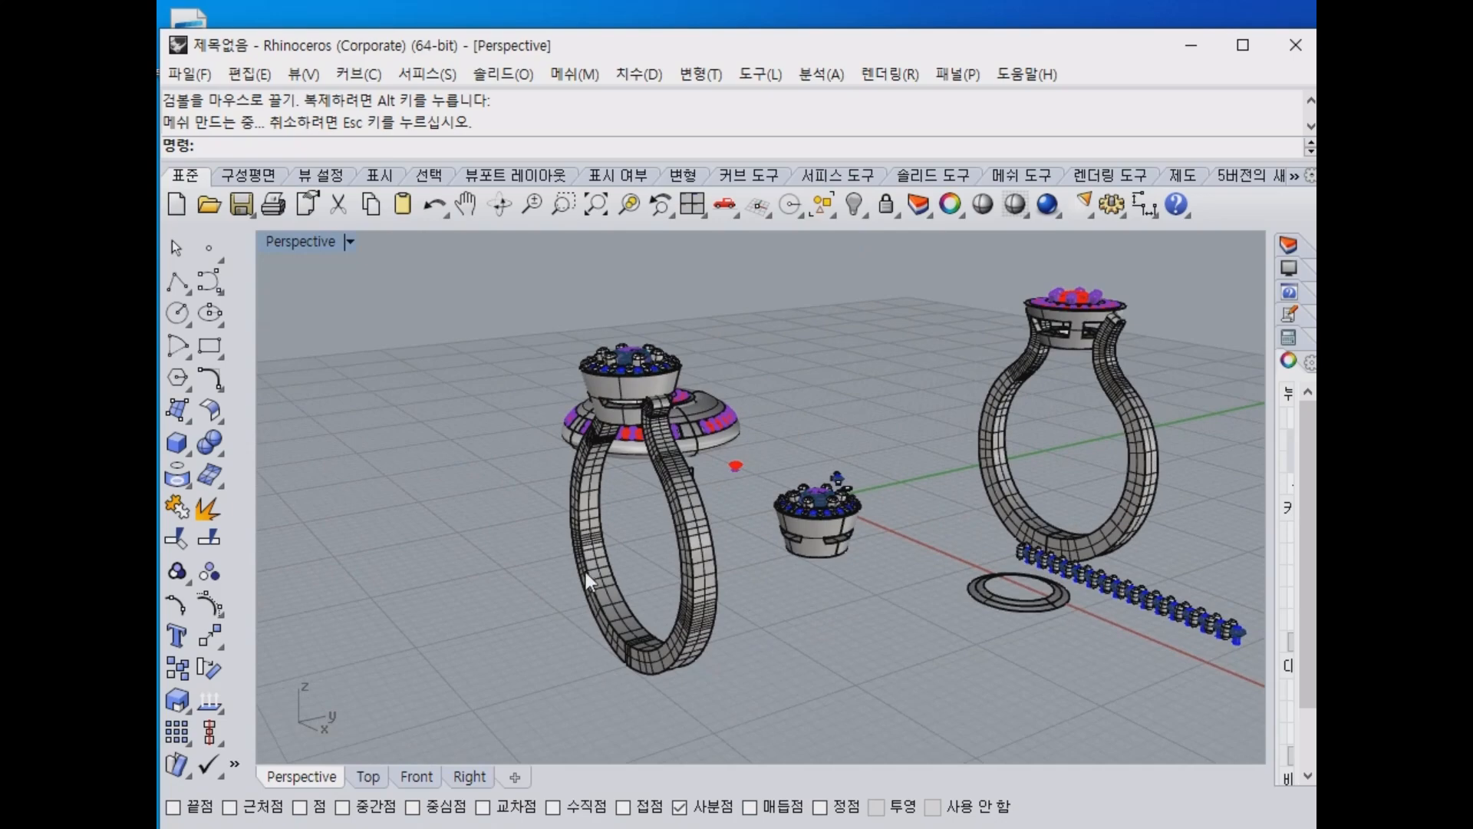
right_click_drag(1029, 464, 814, 426)
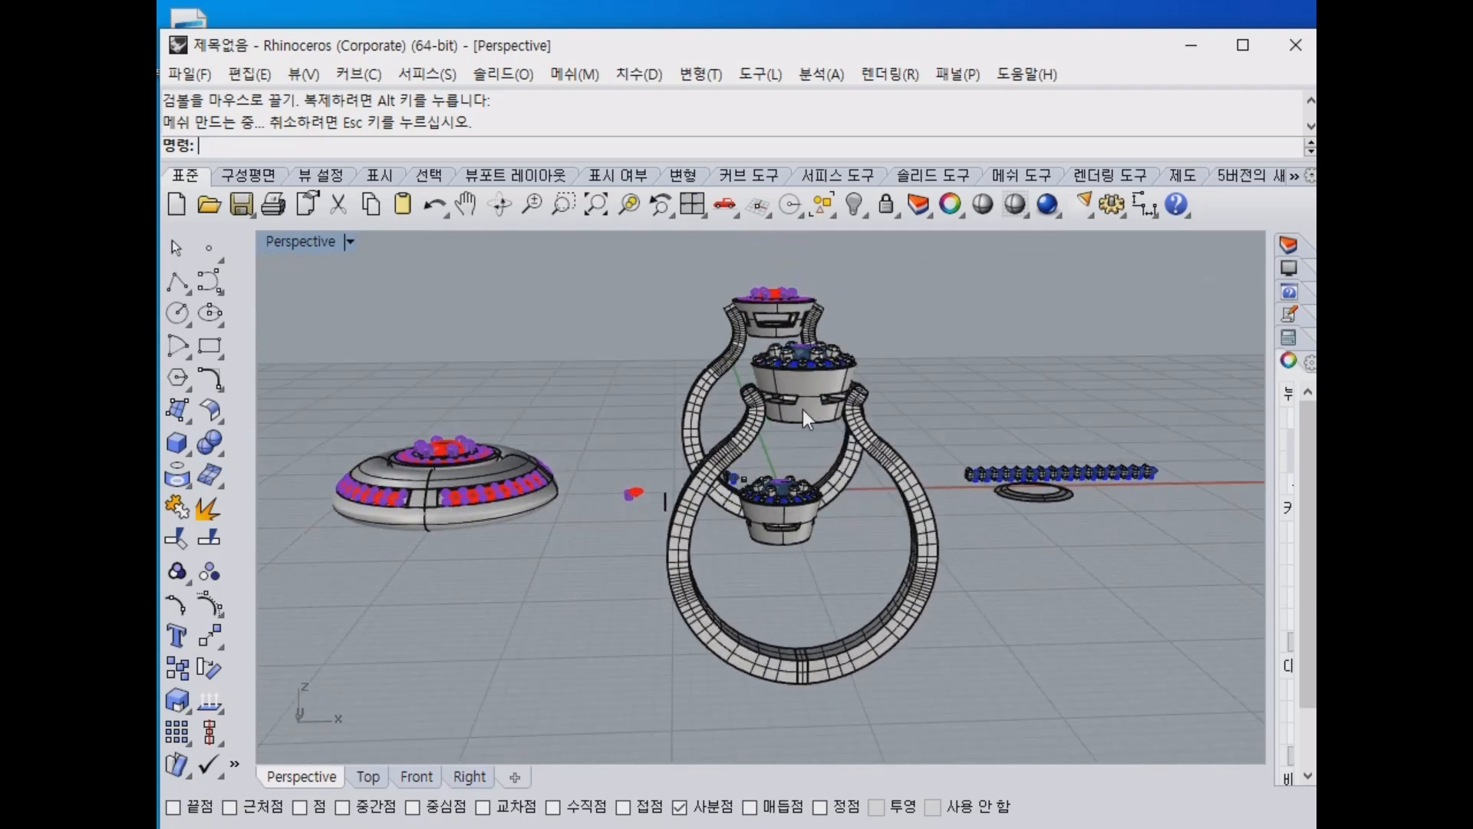
scroll(806, 418, "up", 3)
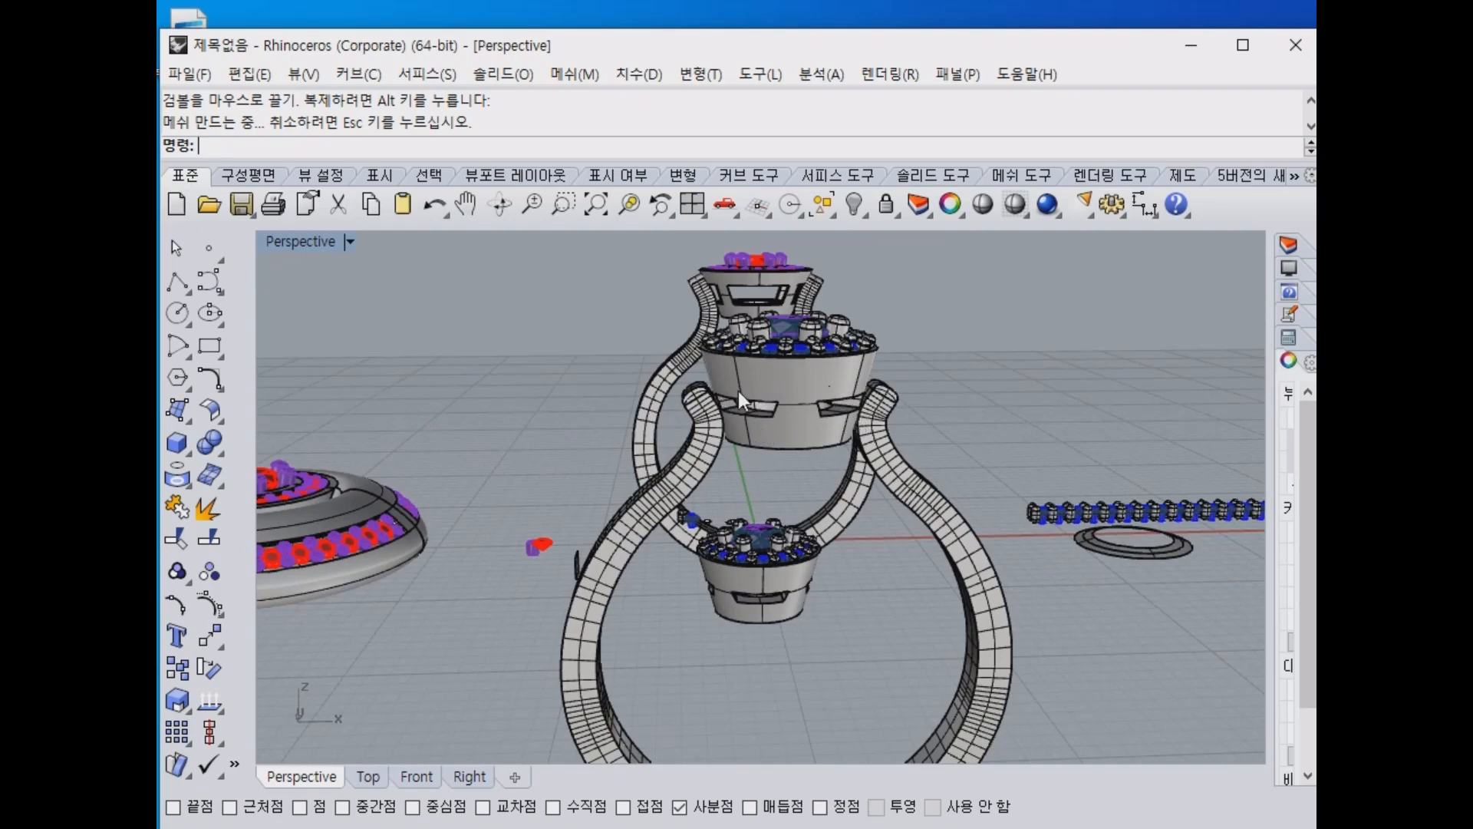
right_click_drag(896, 414, 704, 406)
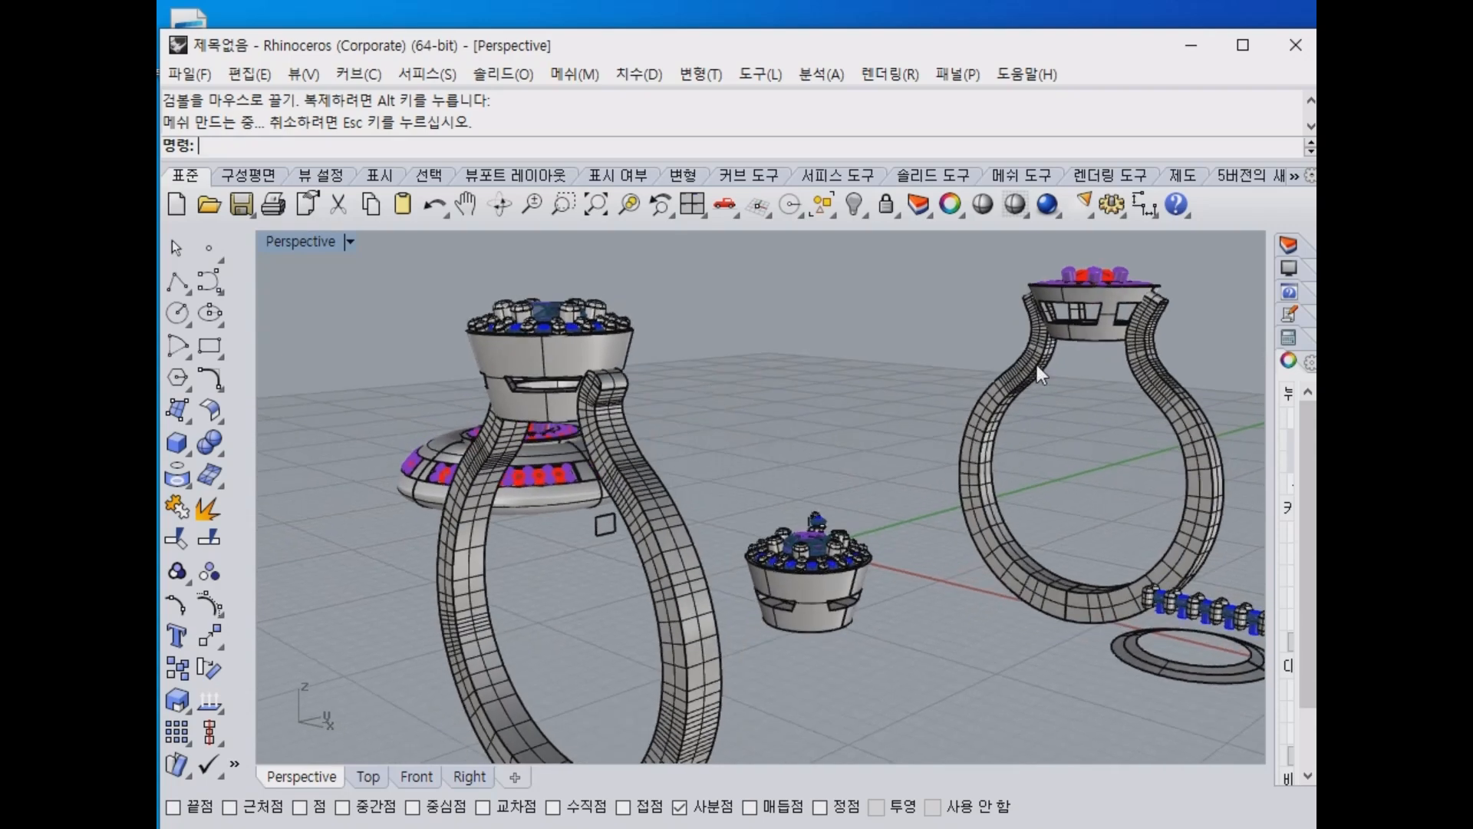
right_click_drag(1020, 439, 859, 562)
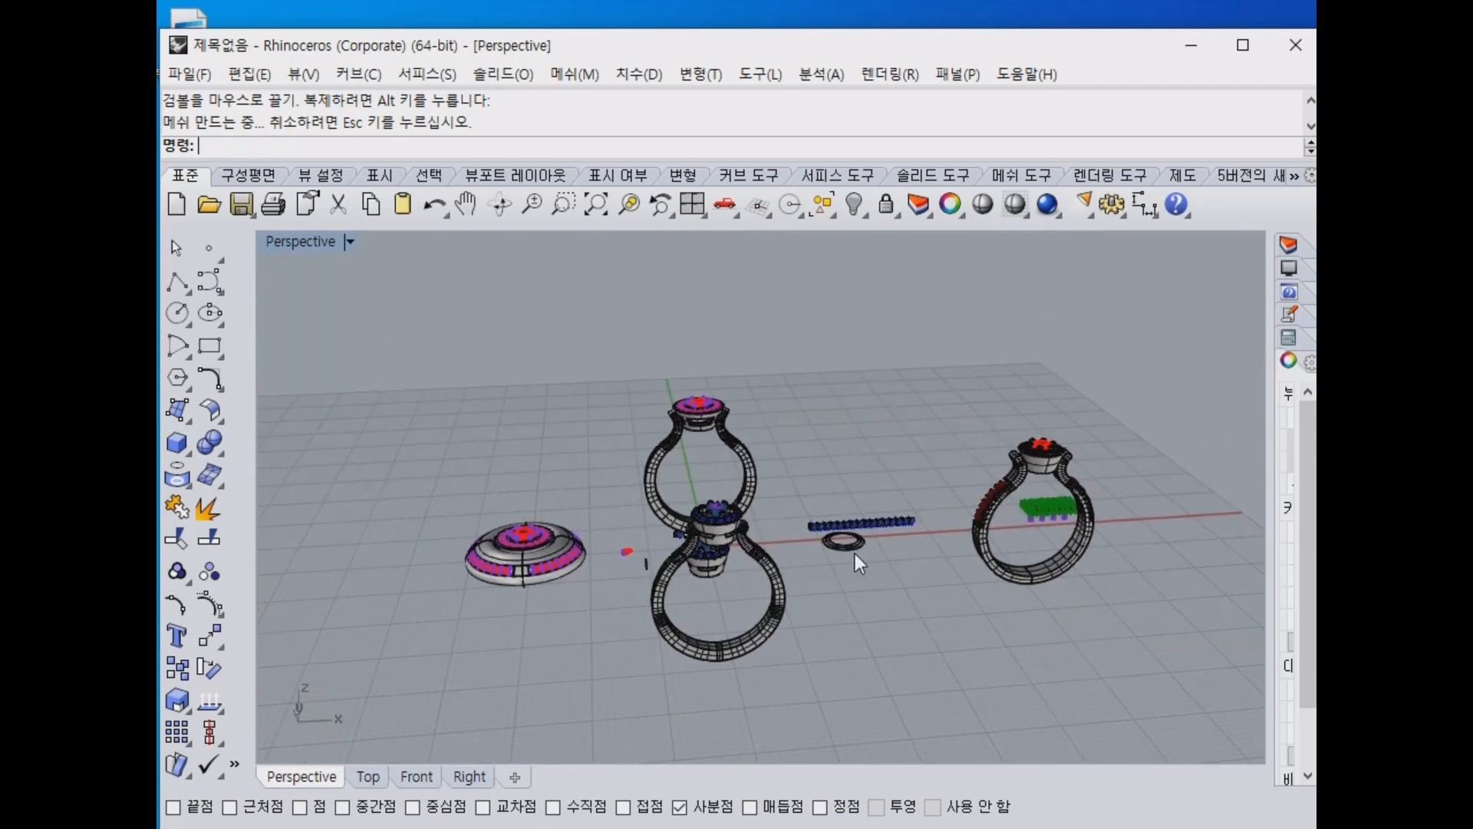
Return to the four-view layout and delete all objects in the scene.
double_click(293, 241)
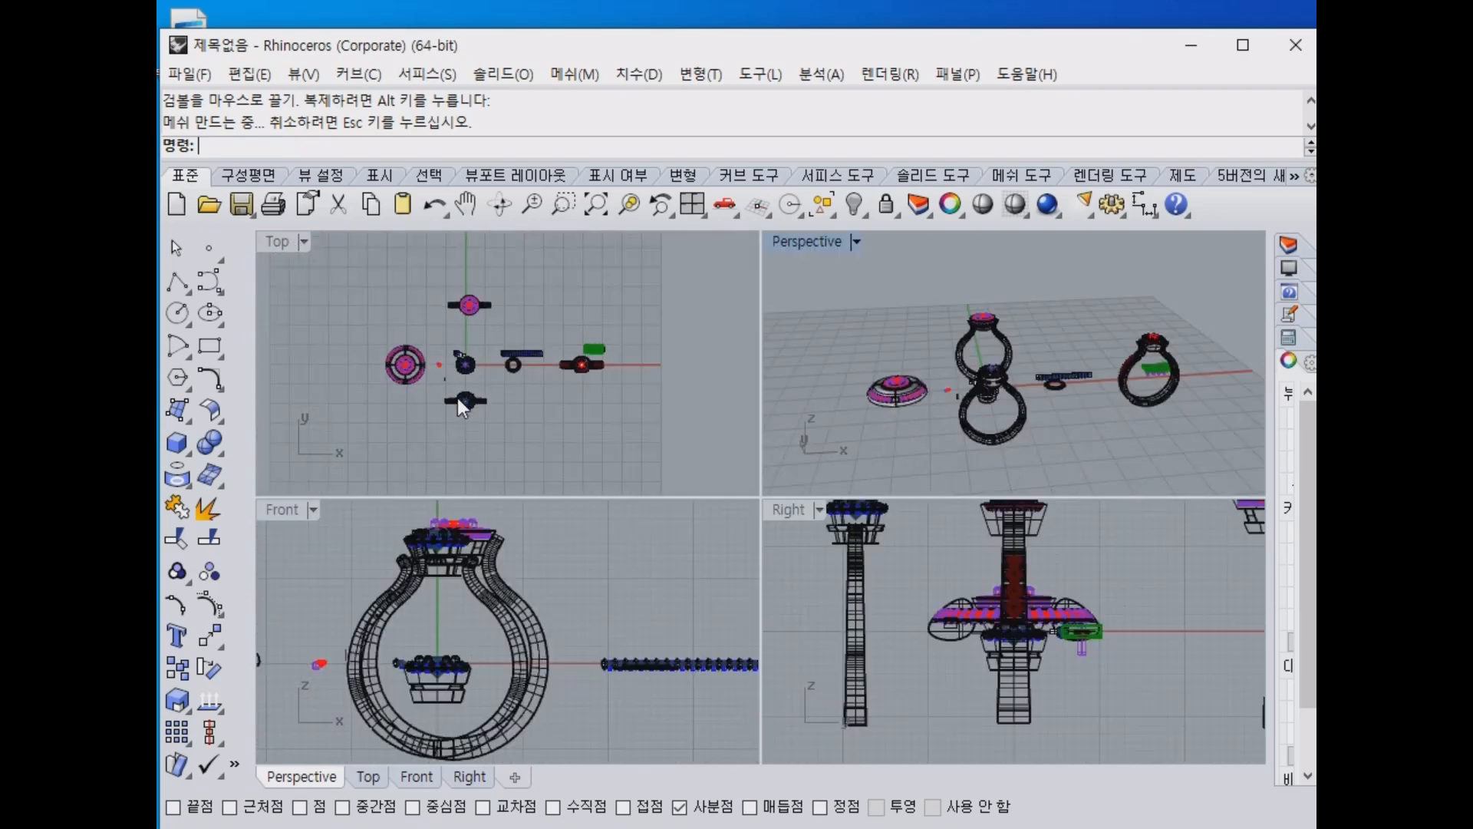
left_click_drag(329, 296, 619, 422)
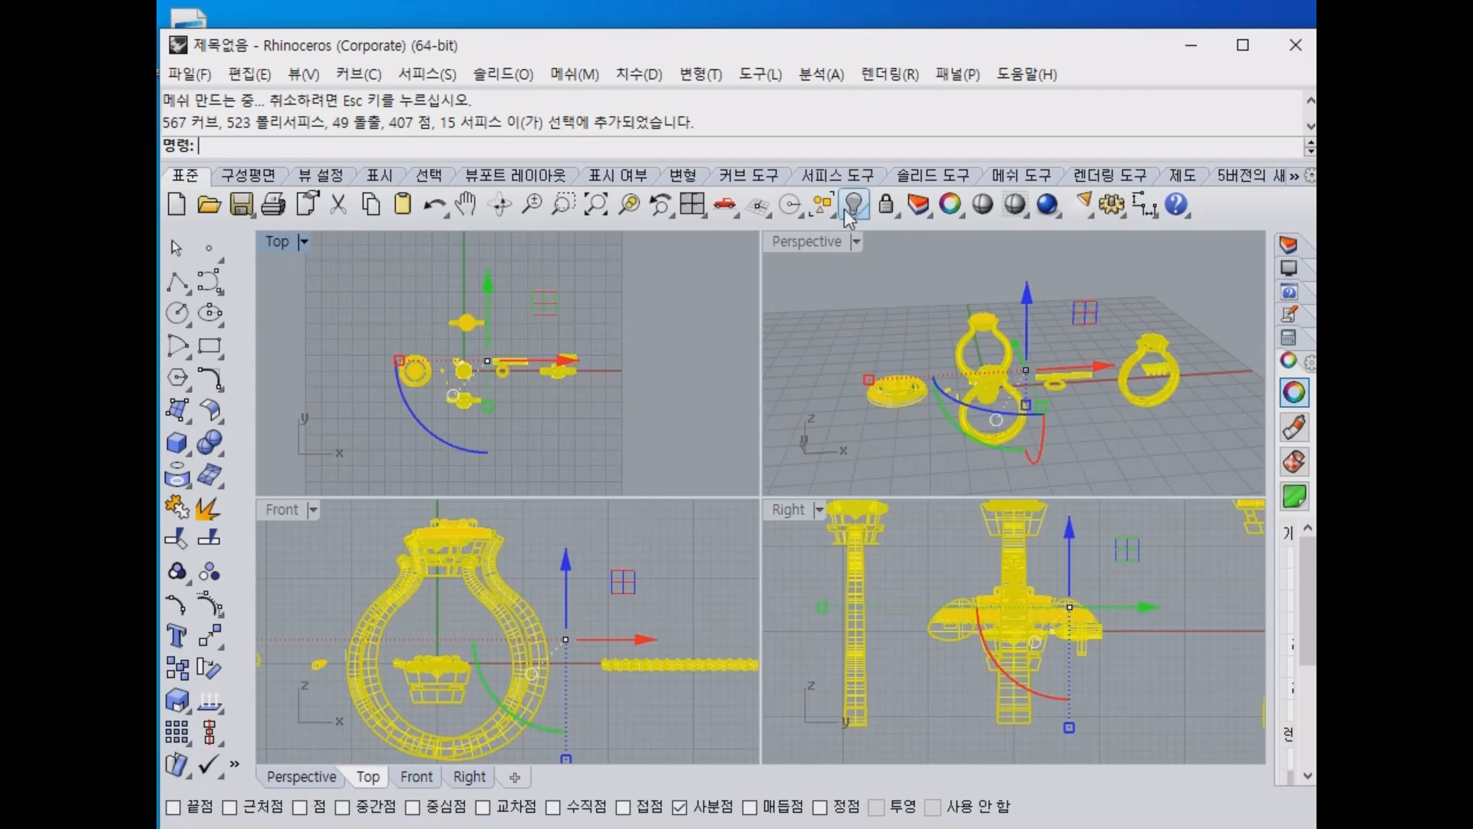
key("Delete")
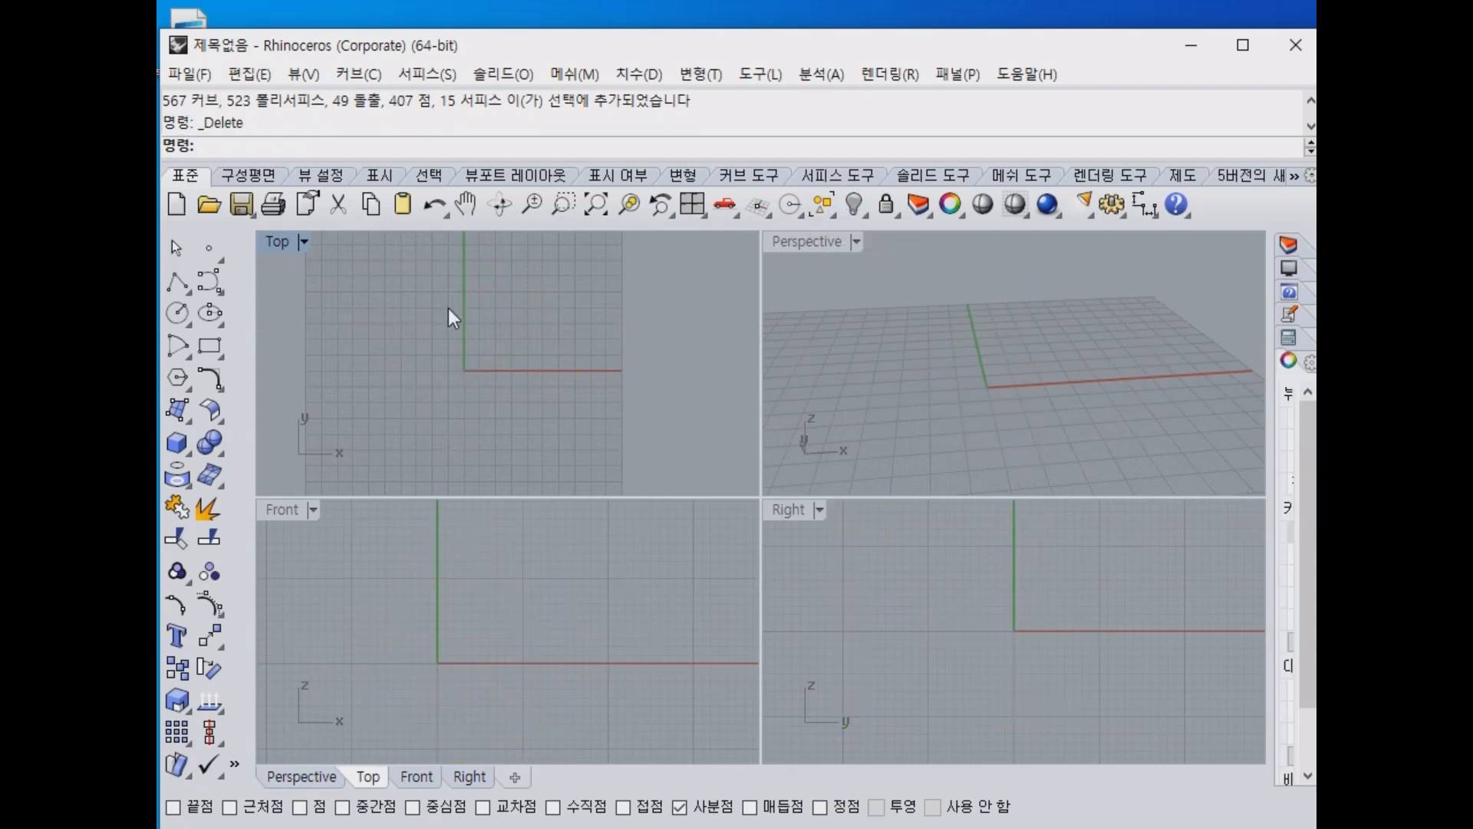
Import the GEM-03 model from the 보석 folder inside the teacher's shared folder.
scroll(508, 370, "up", 8)
right_click_drag(506, 369, 548, 376)
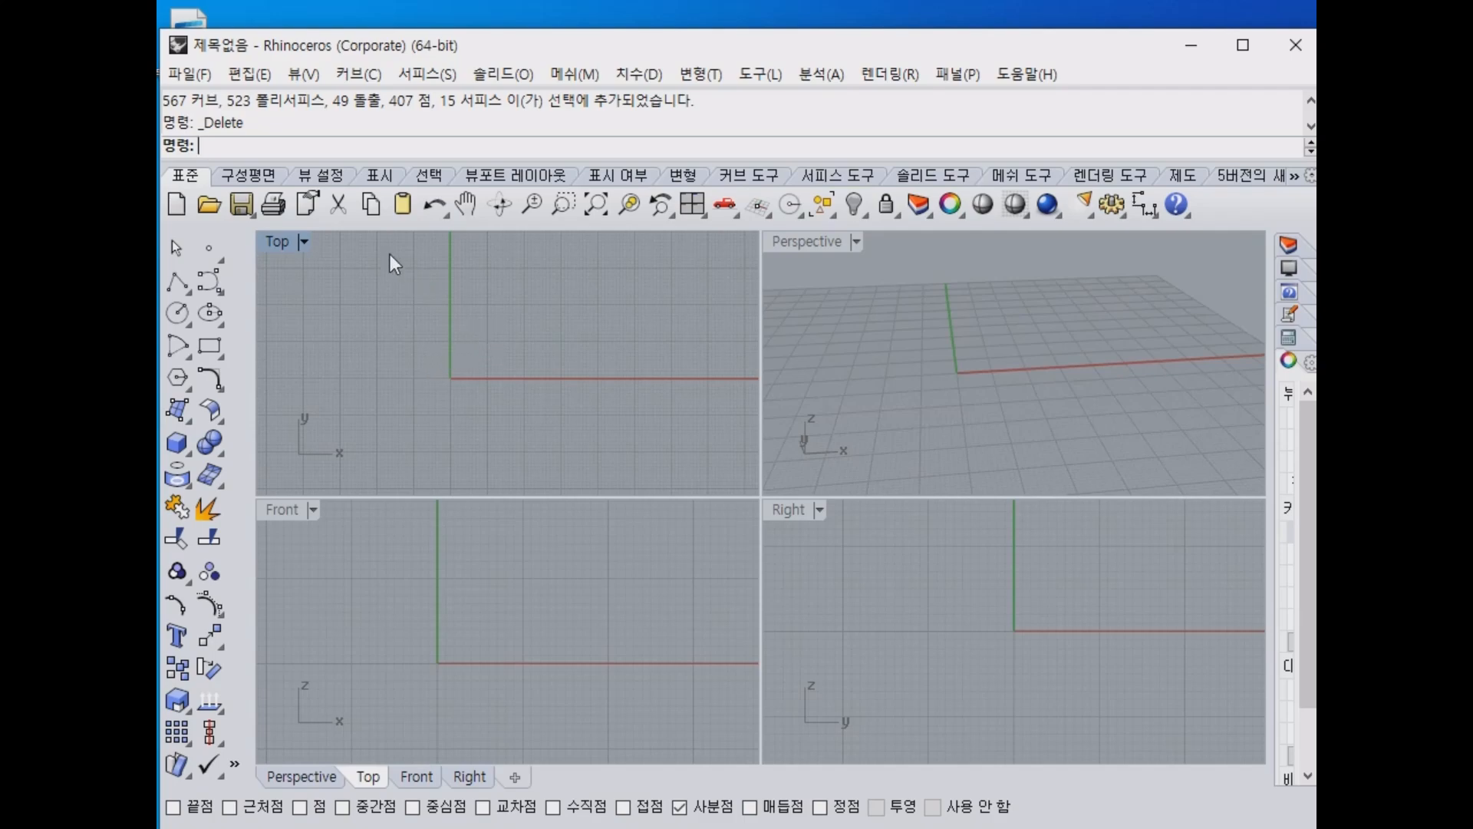
right_click(208, 203)
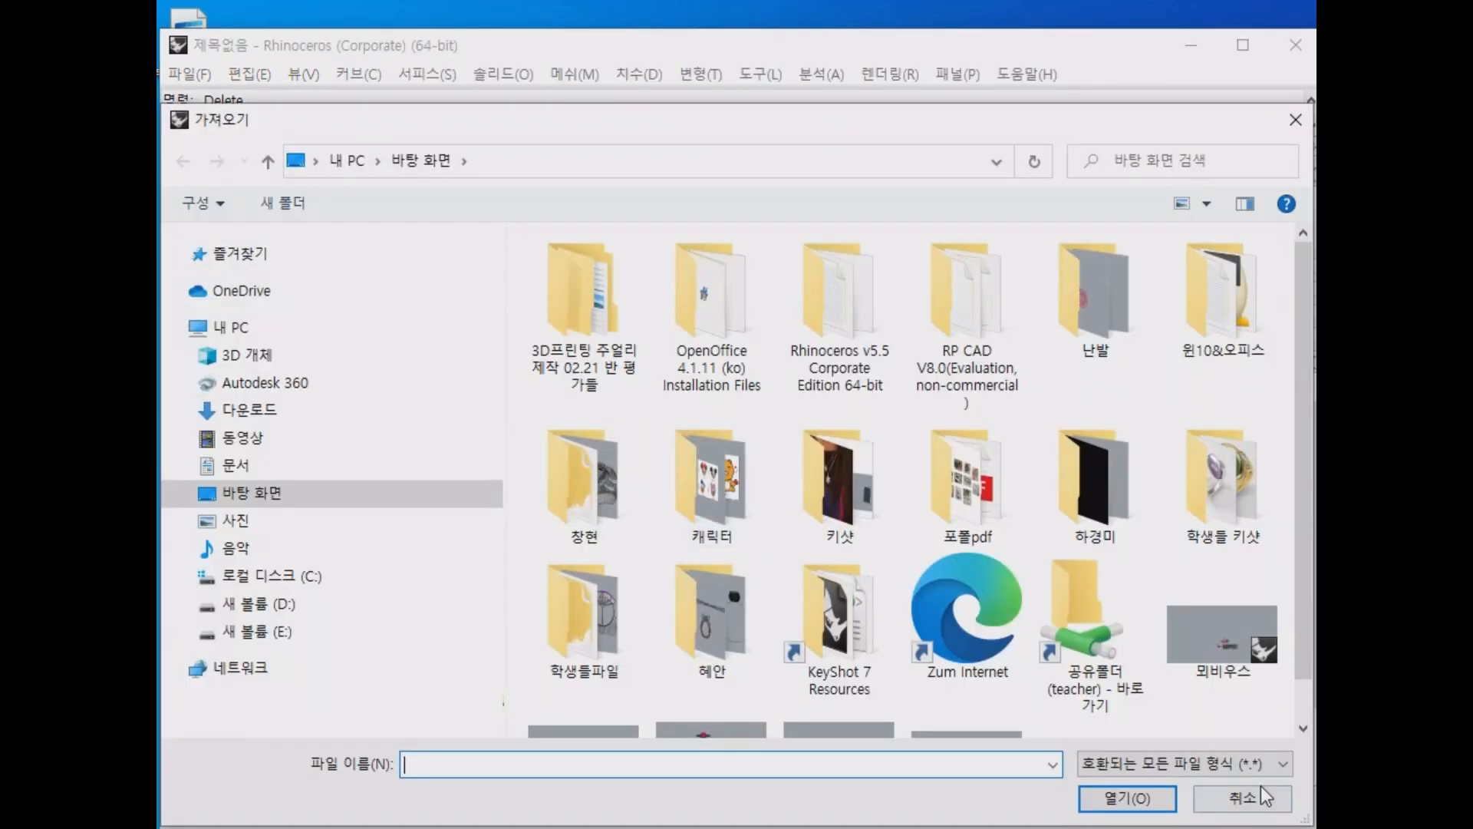
scroll(1105, 648, "down", 1)
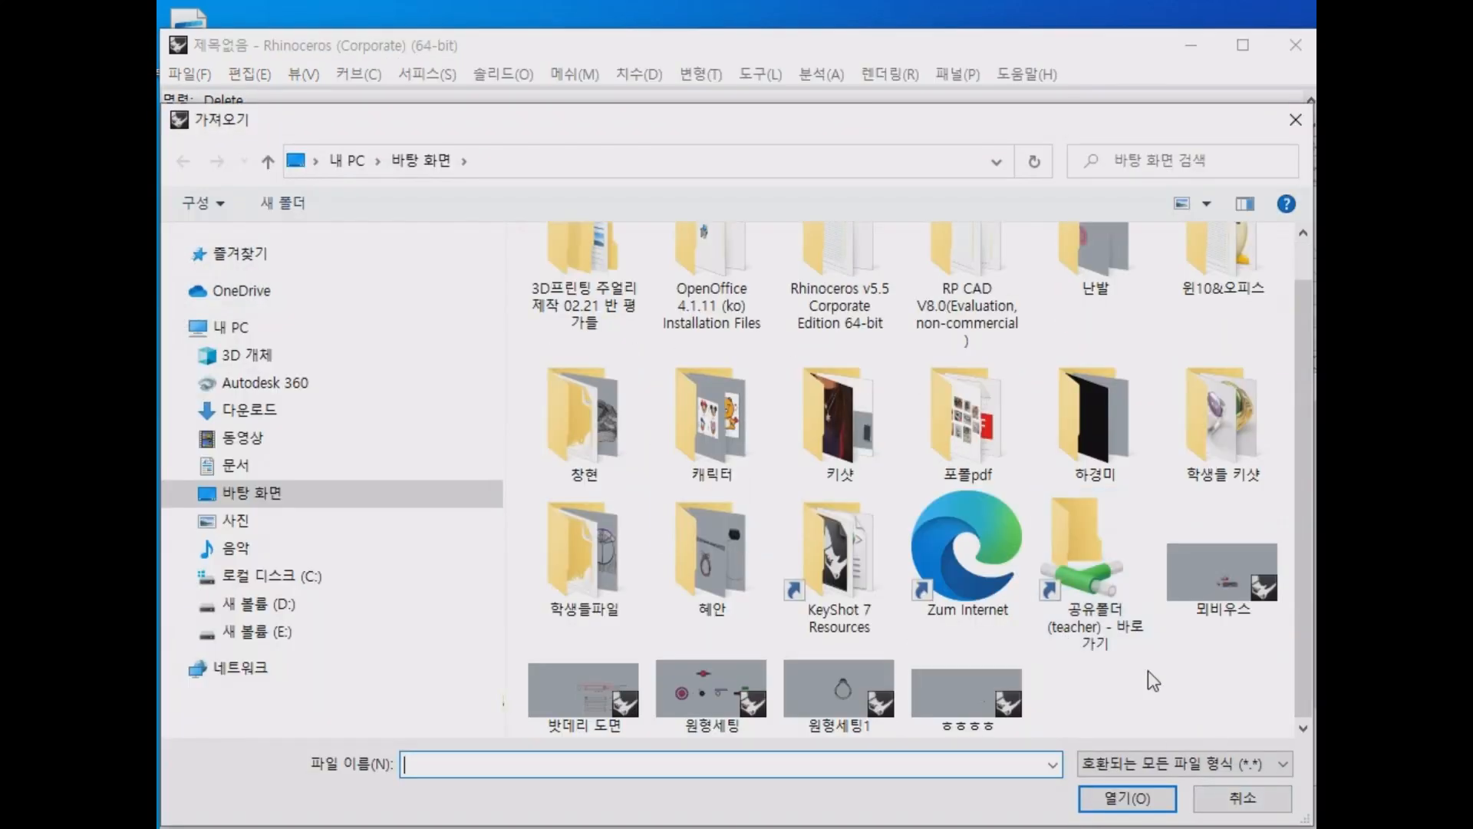
scroll(1099, 582, "up", 1)
double_click(1085, 586)
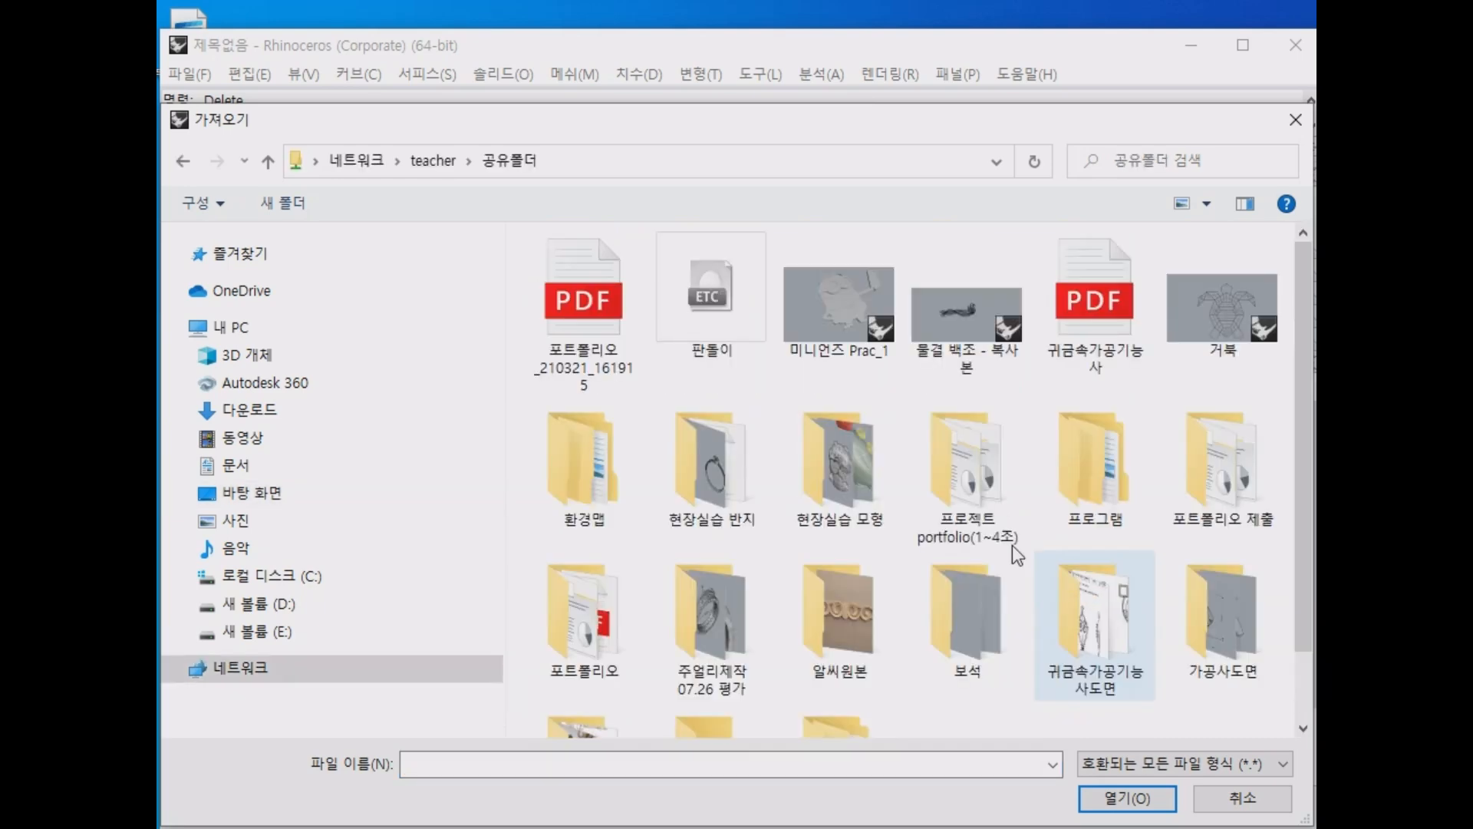
scroll(938, 558, "down", 2)
double_click(969, 531)
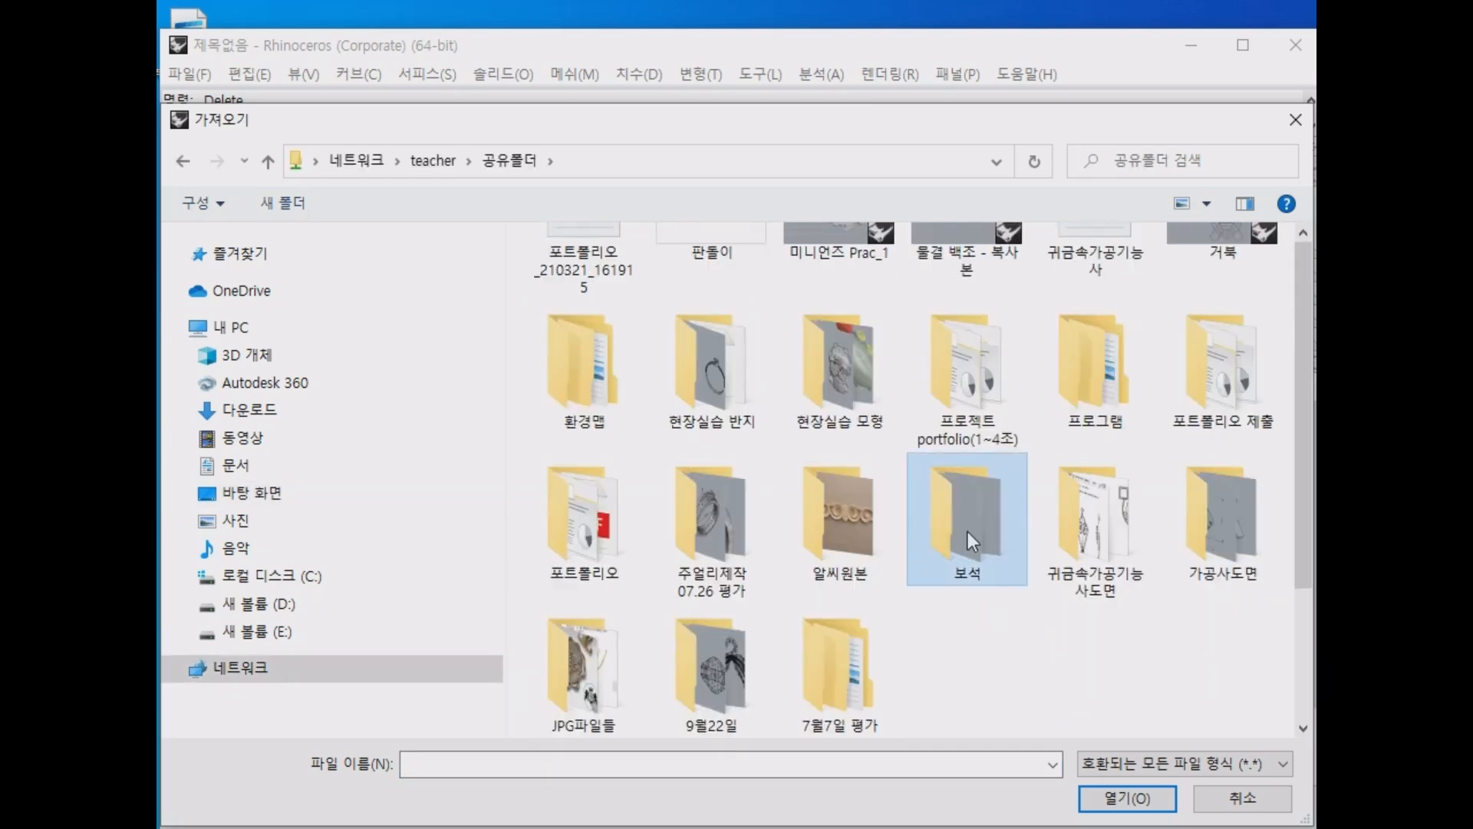
left_click(574, 453)
left_click(1136, 789)
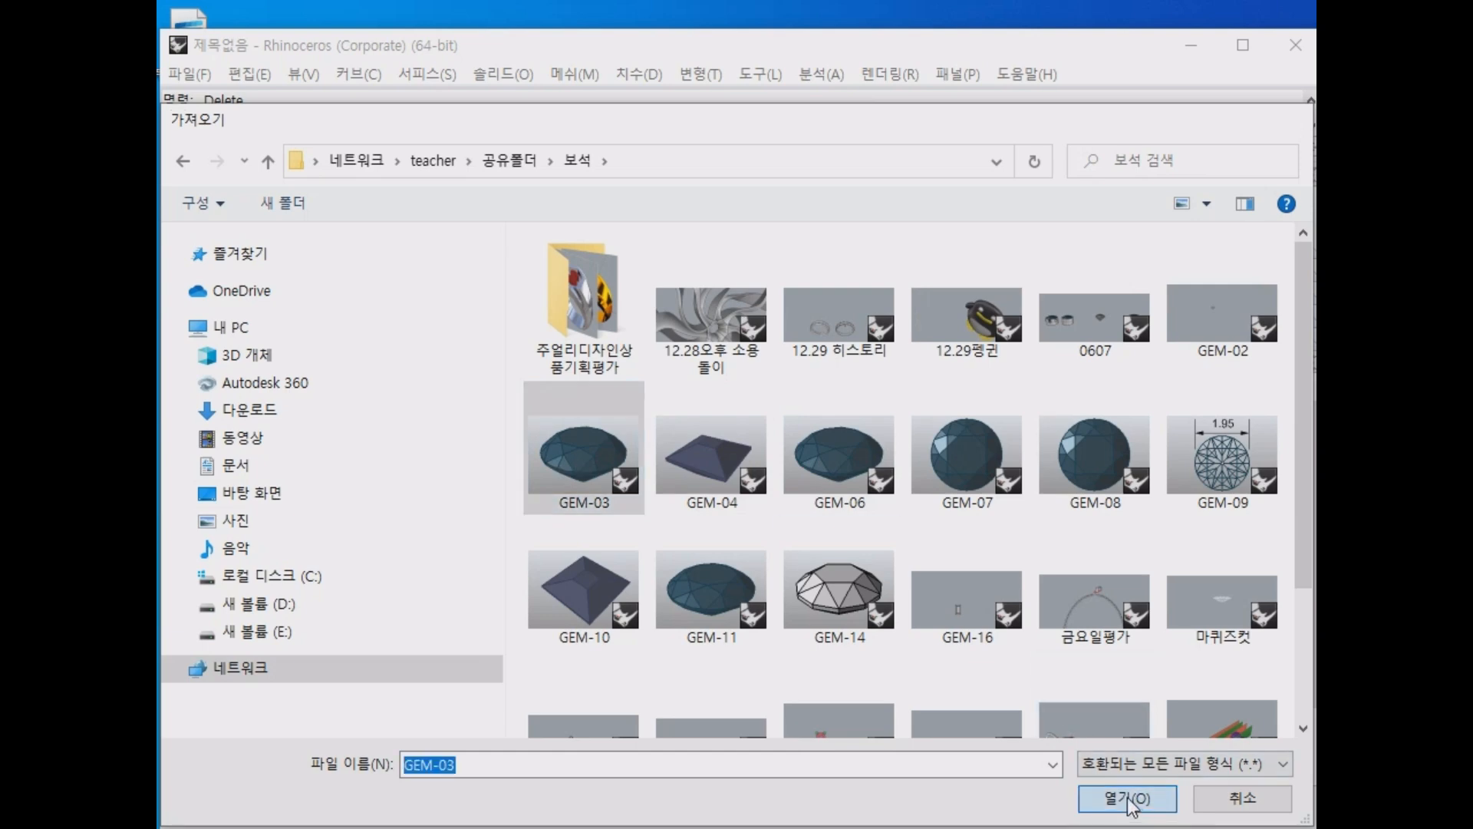
Create a volume centroid point for the imported gem and deselect it.
right_click_drag(469, 358, 618, 395)
scroll(491, 390, "up", 10)
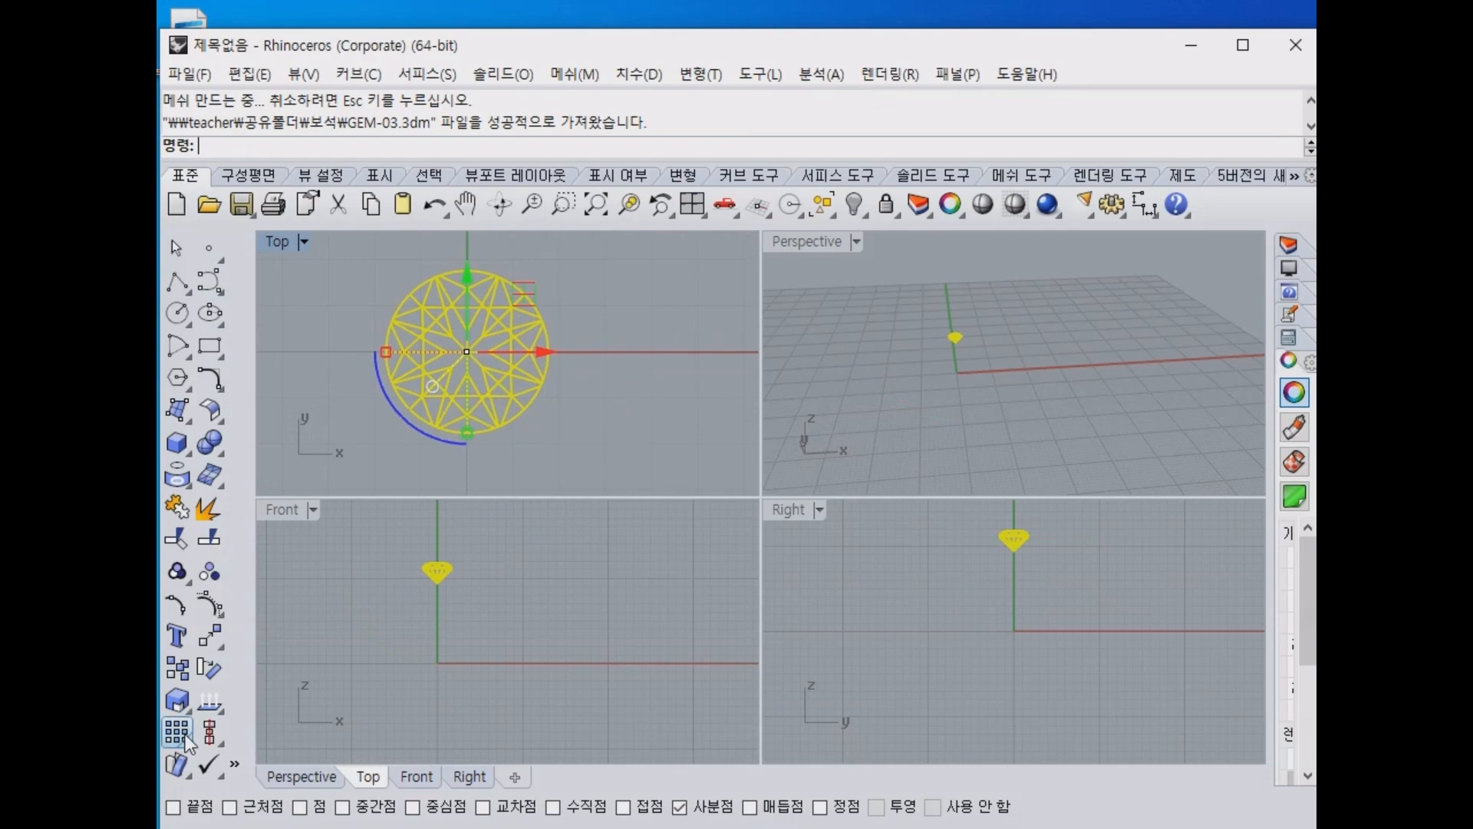
left_click(221, 710)
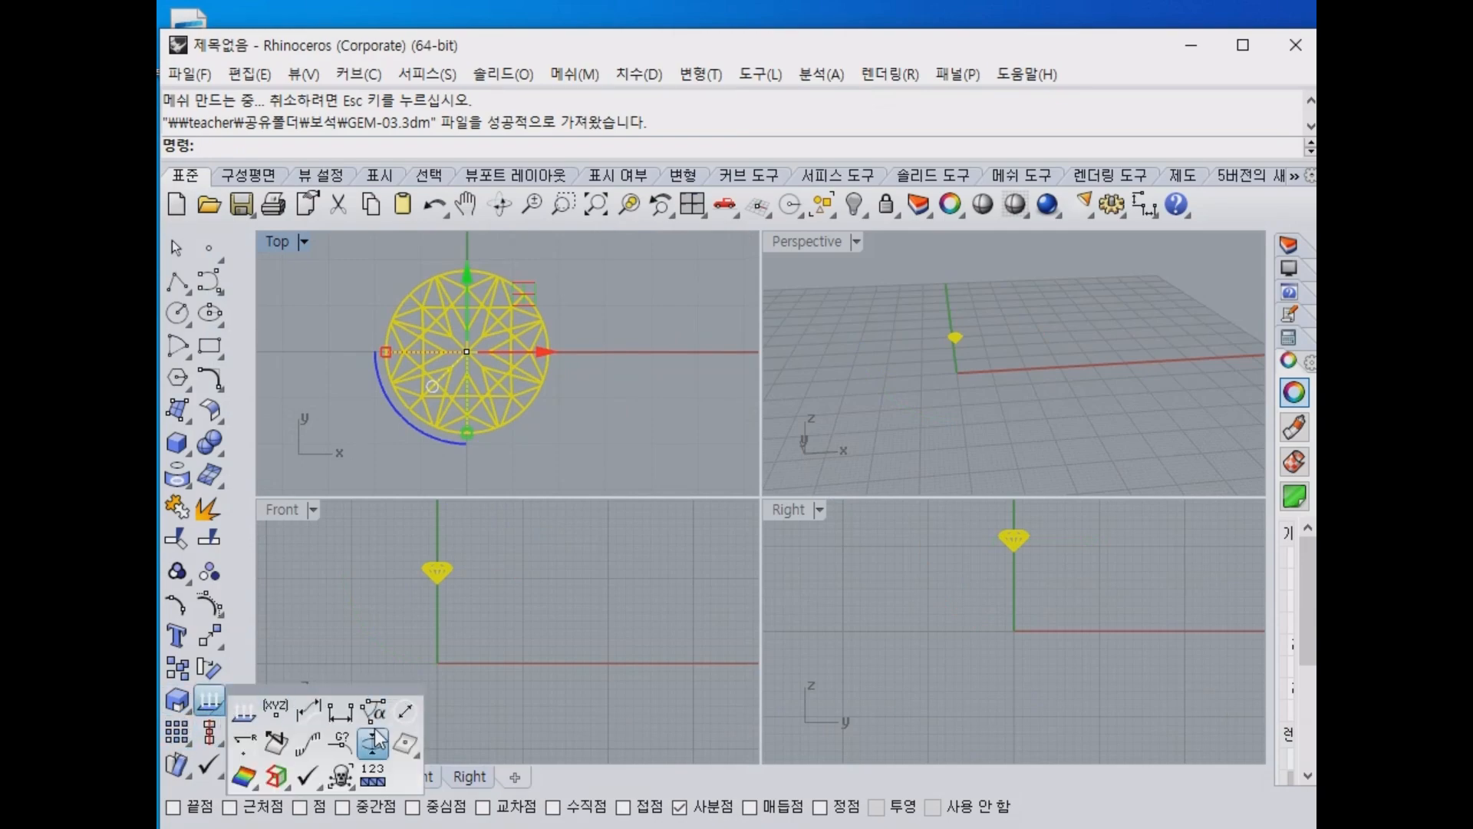
left_click(406, 743)
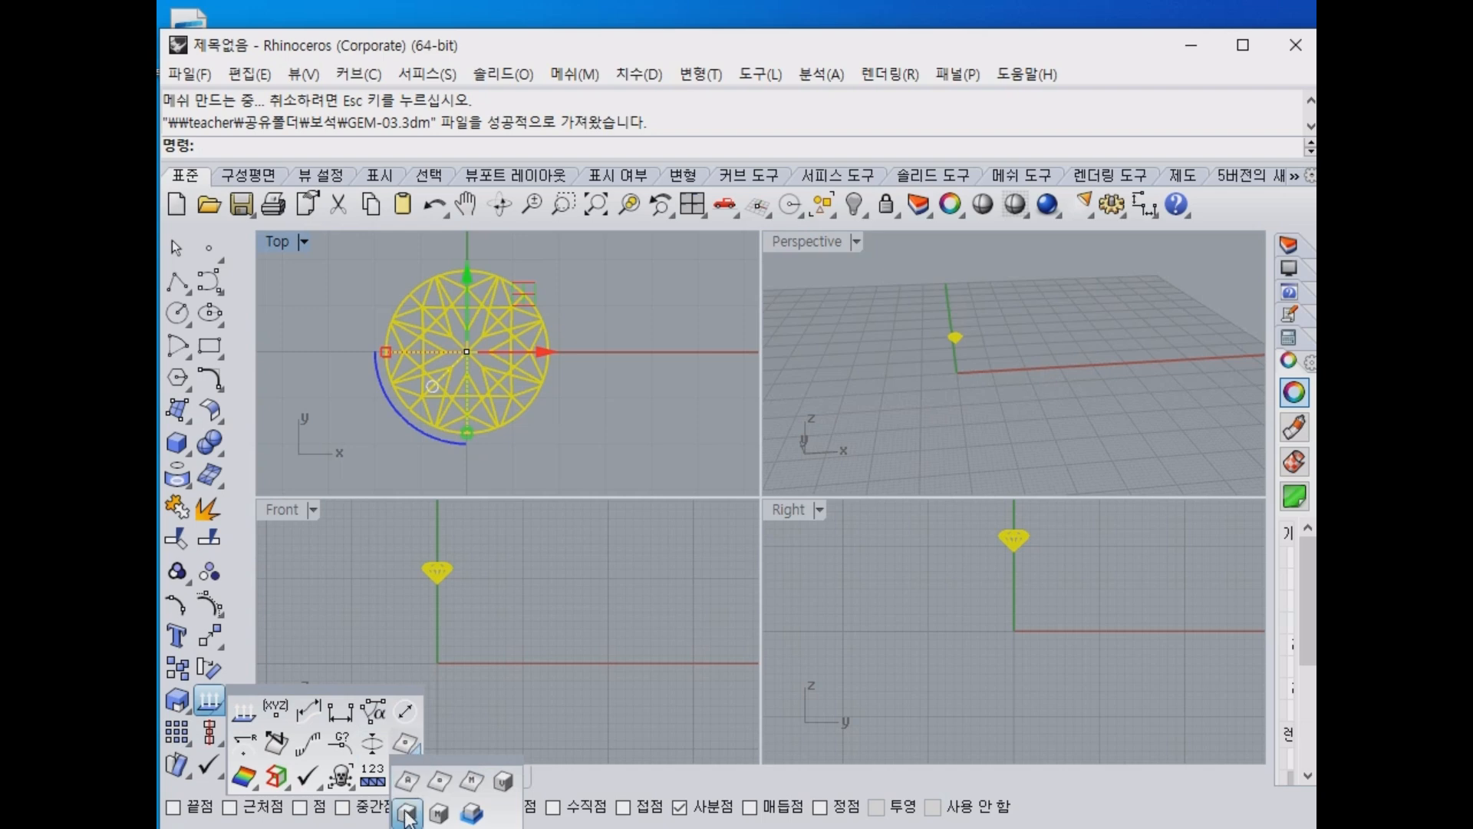
left_click(408, 812)
left_click(463, 541)
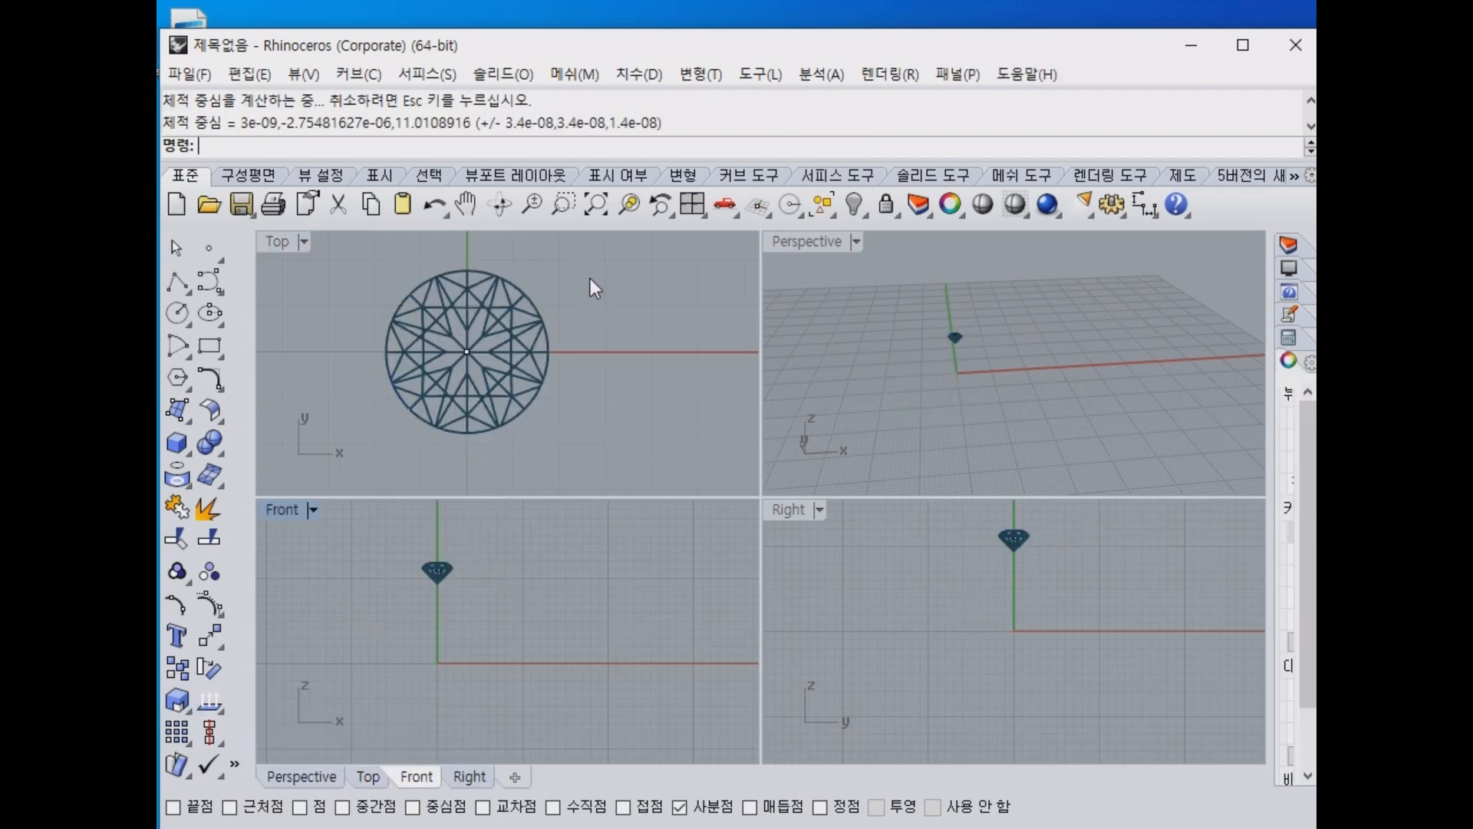
Scale the gem and its centroid point uniformly to a 3.6 mm girdle width, referencing opposite girdle ends with End snap enabled.
left_click_drag(591, 283, 375, 457)
left_click(177, 700)
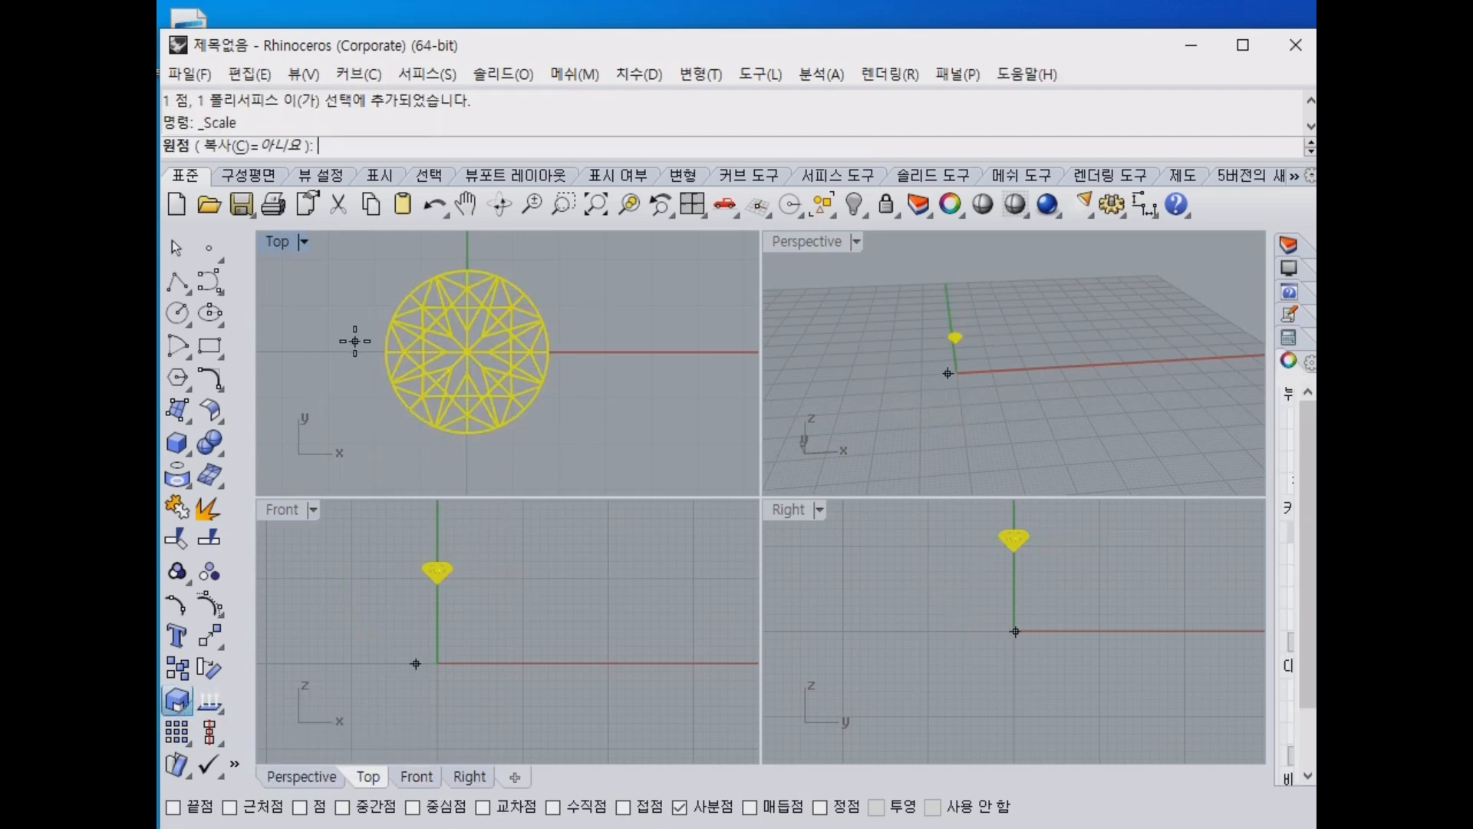
left_click(172, 806)
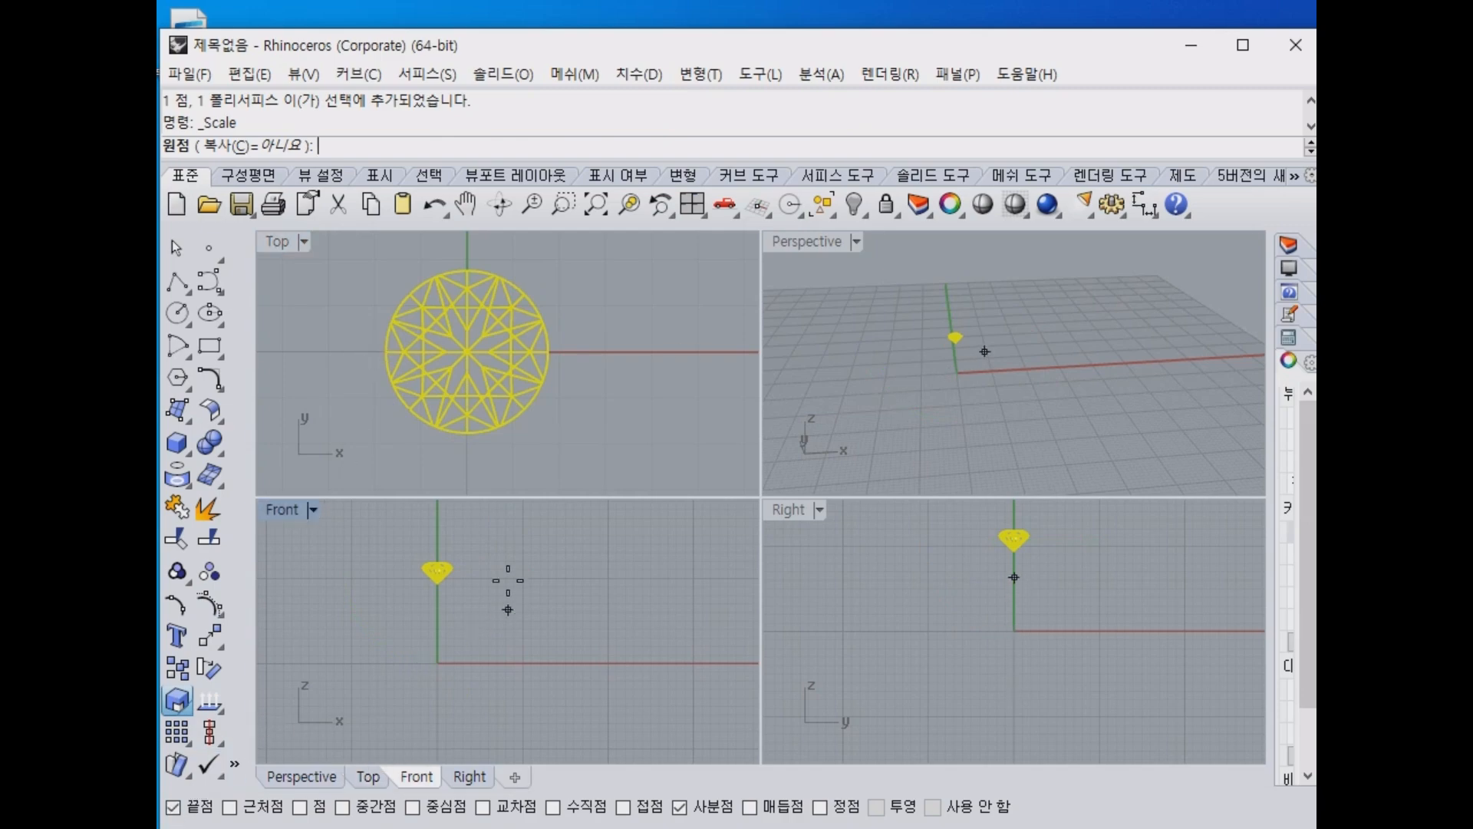
left_click(386, 351)
left_click(528, 327)
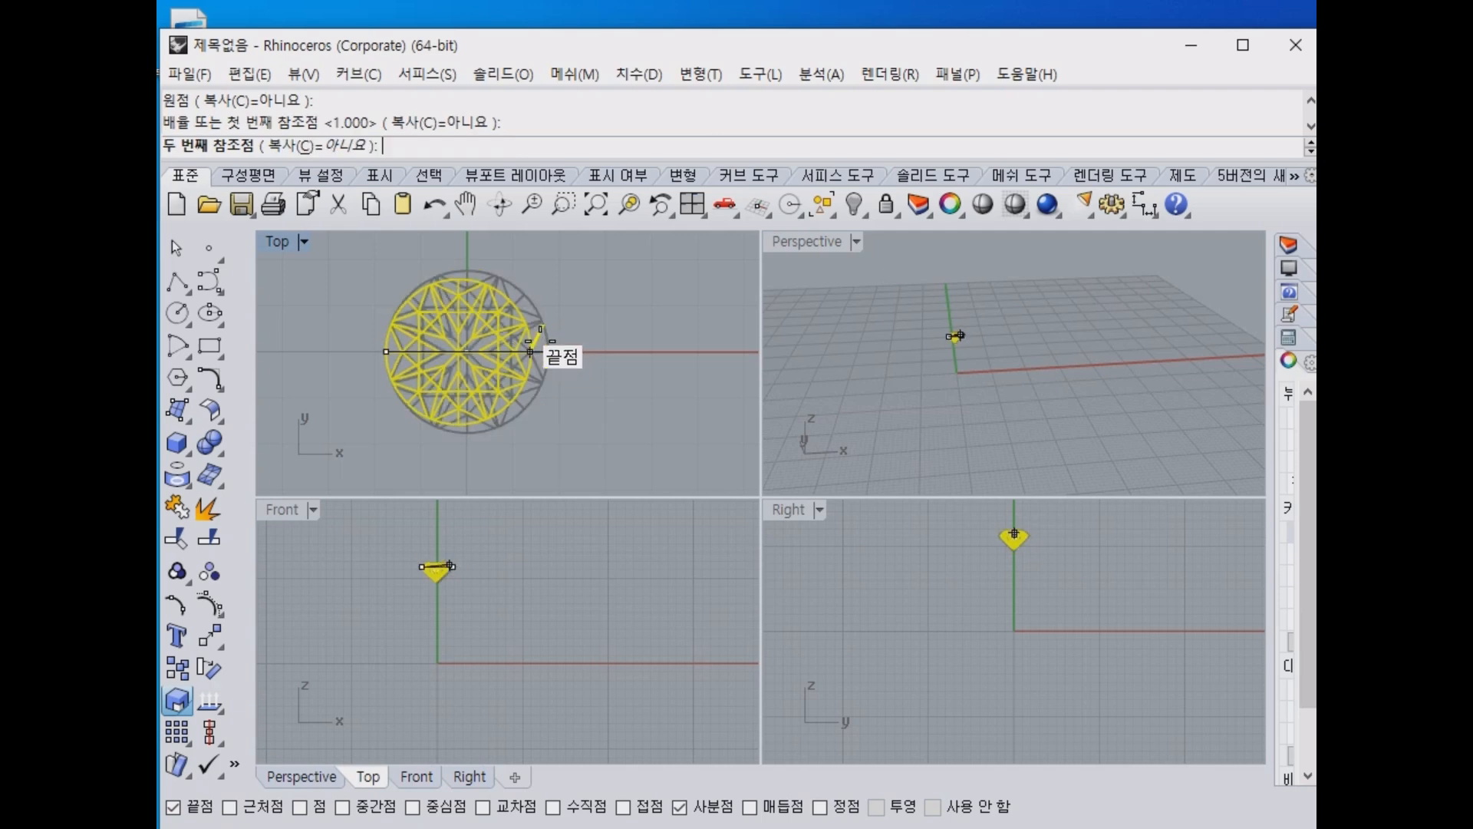
type("3.6")
key("Return")
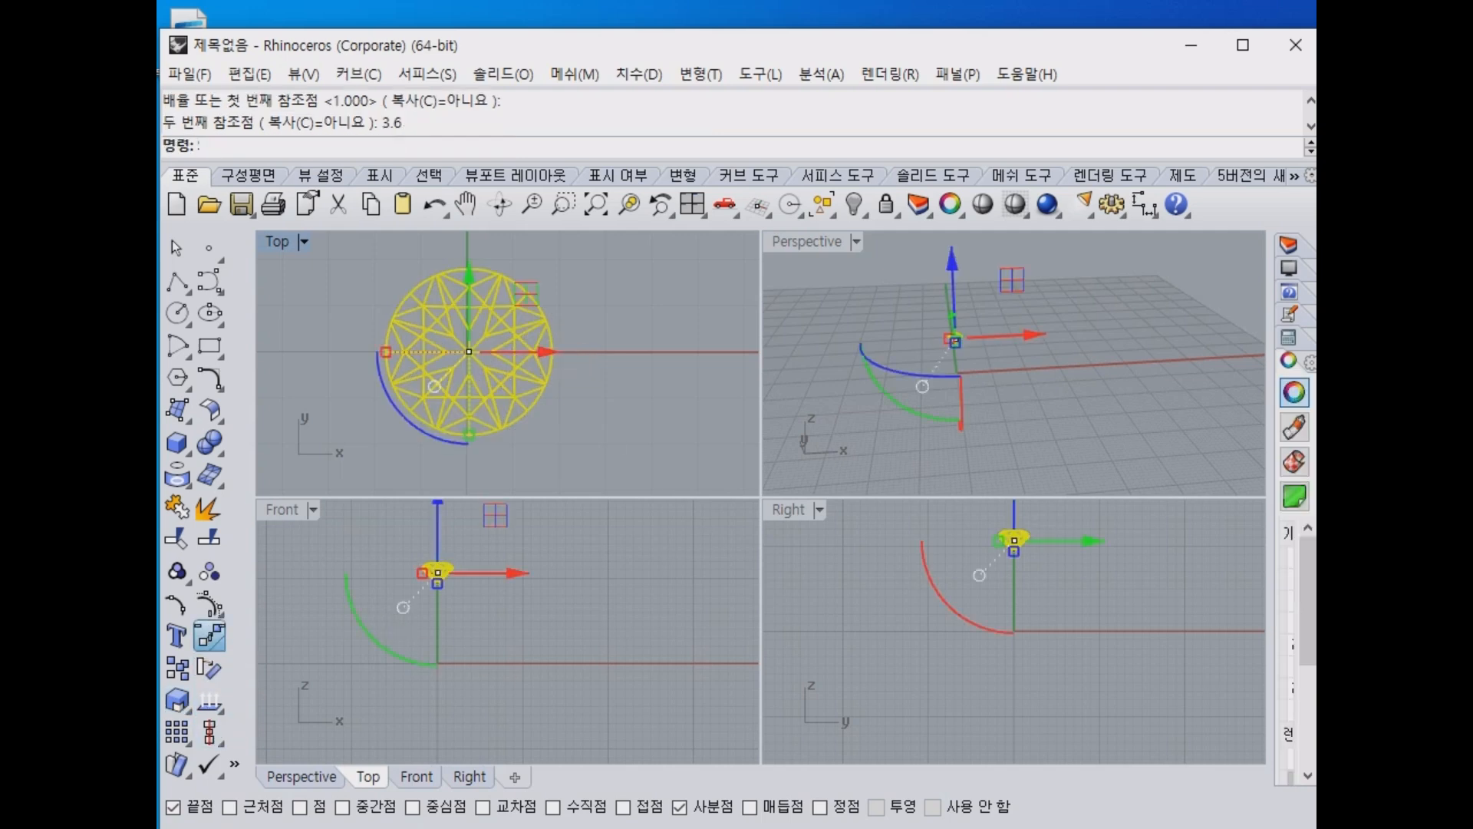
Move the gem and its centroid point to the origin (0), using the centre point as the base with Point snap enabled.
left_click(210, 635)
scroll(435, 597, "up", 12)
right_click_drag(473, 605, 540, 706)
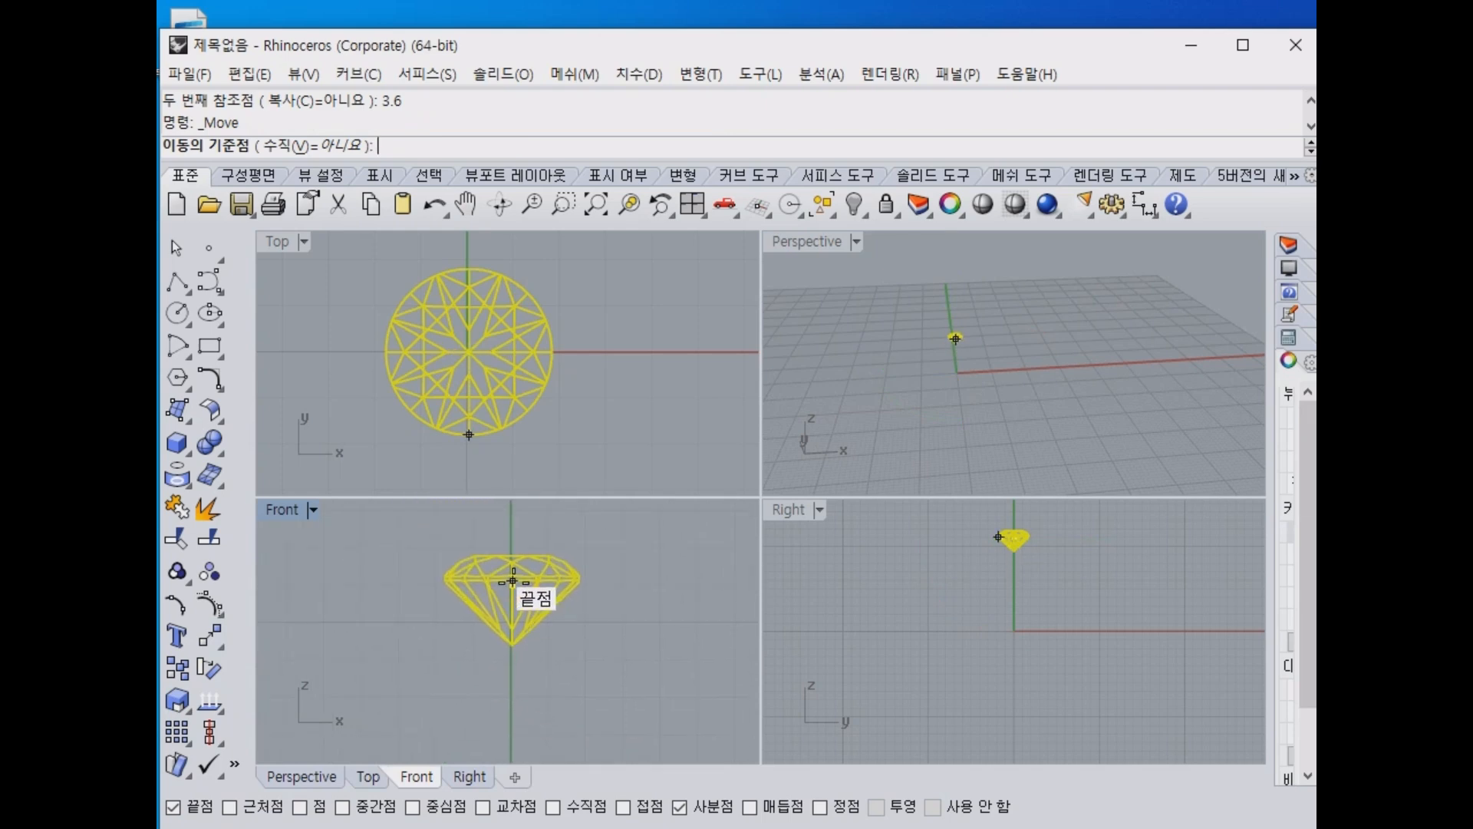
left_click(300, 806)
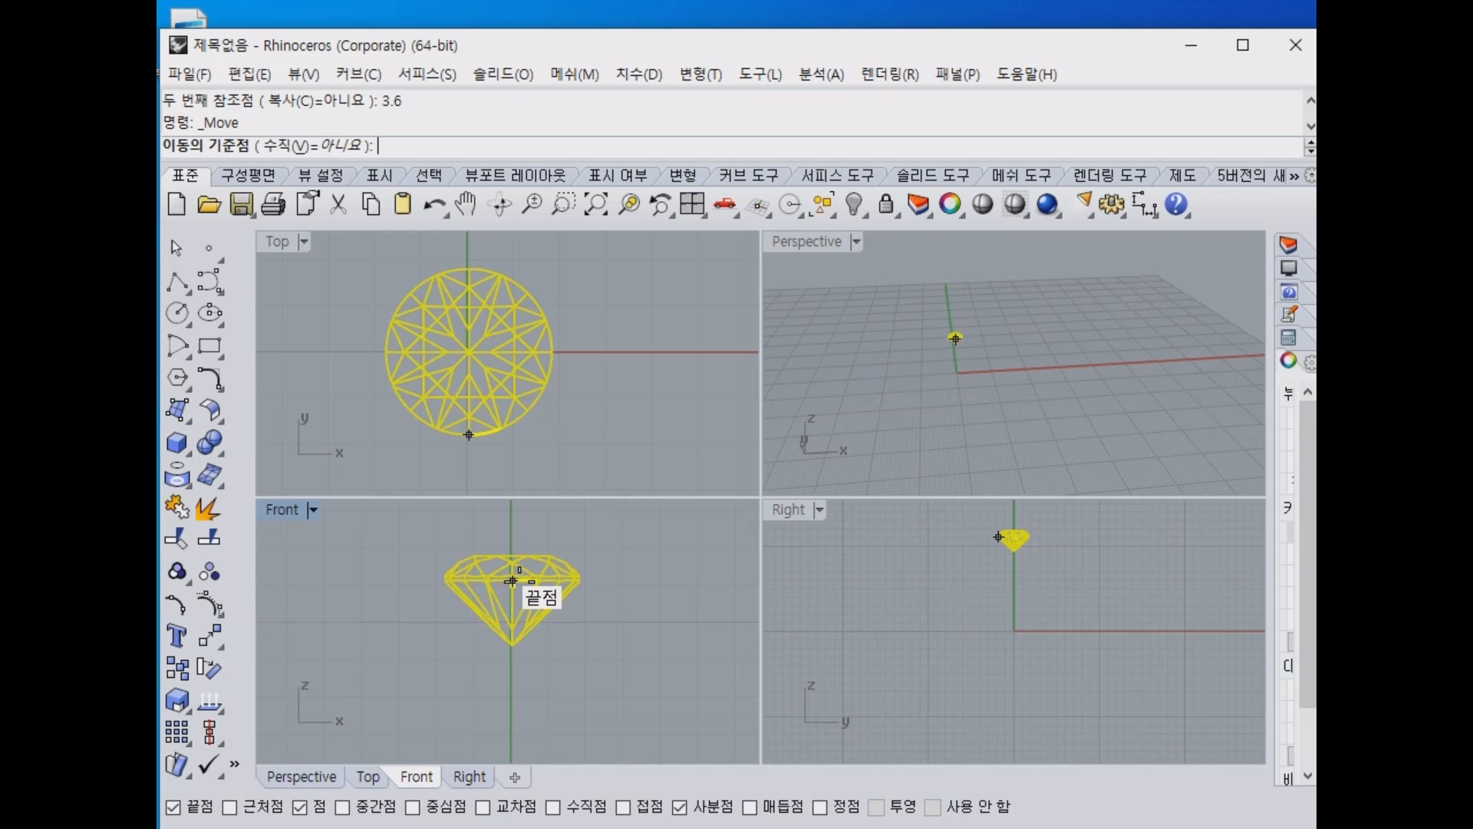
left_click(511, 580)
type("0")
key("Return")
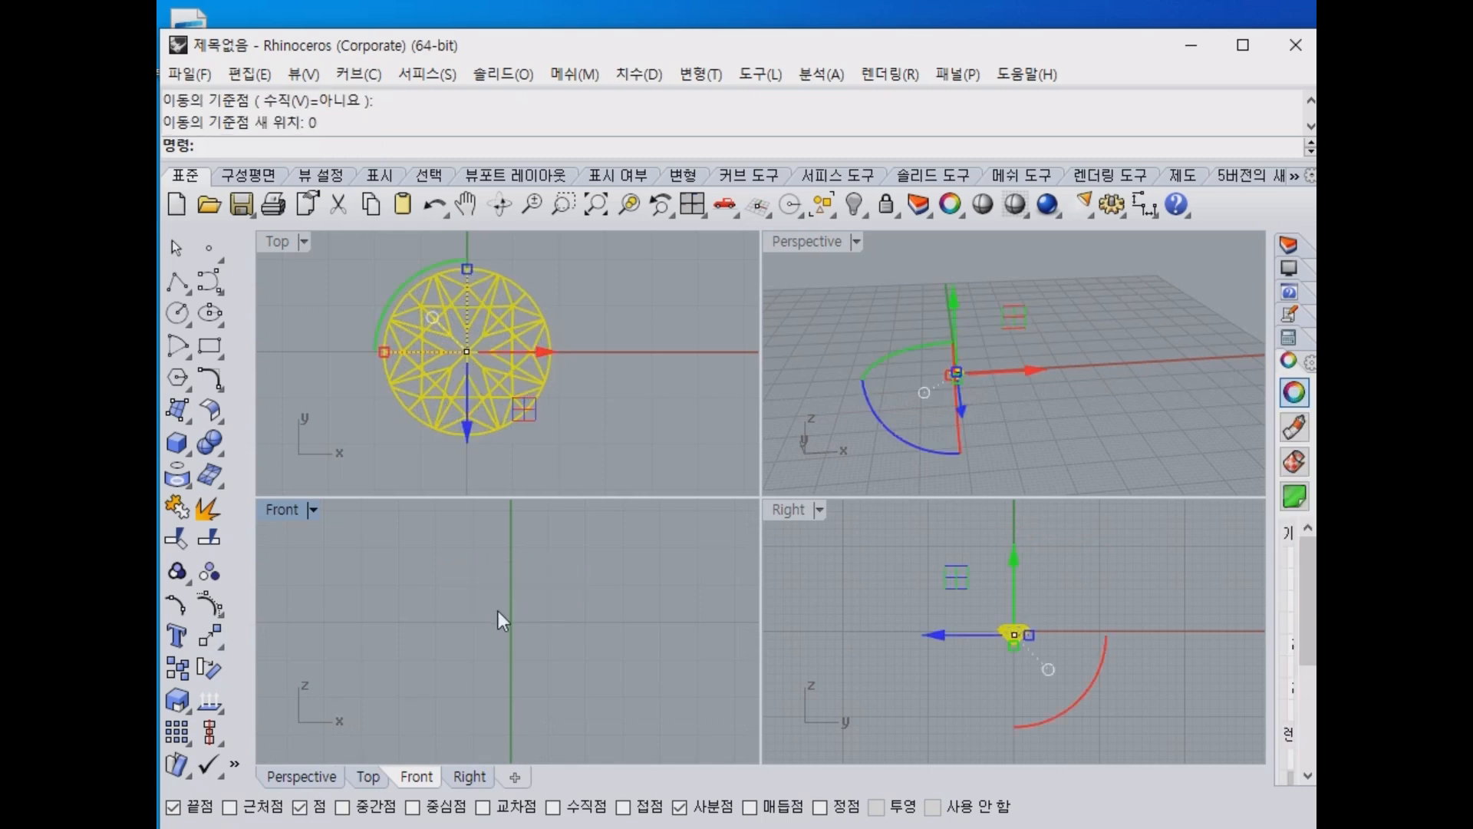
scroll(575, 736, "down", 14)
right_click_drag(596, 678, 549, 561)
scroll(516, 661, "up", 8)
right_click_drag(680, 600, 693, 663)
right_click_drag(565, 685, 567, 589)
left_click(649, 631)
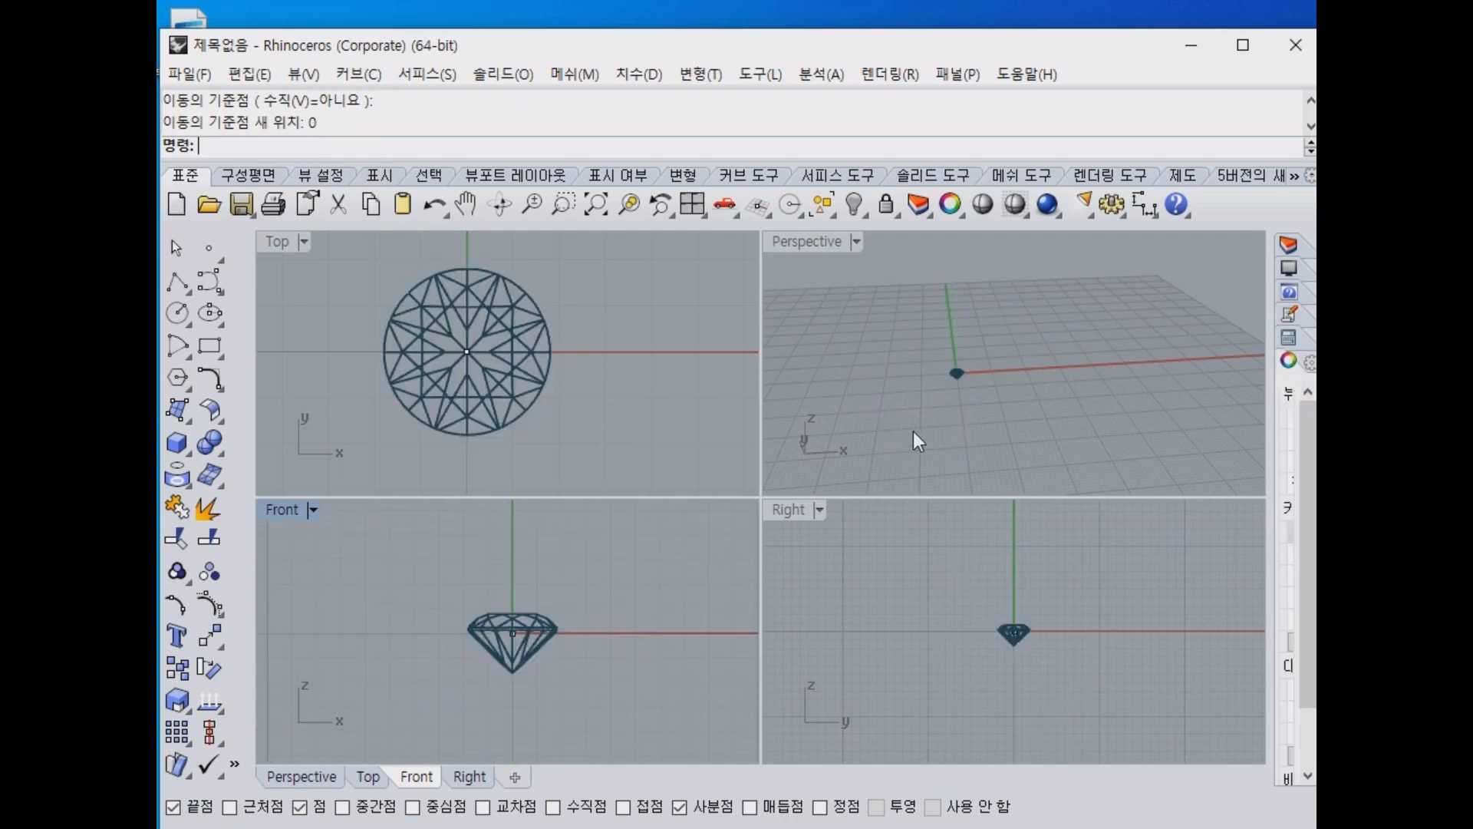
Draw a polyline along the gem's right half profile in Front view, from the culet past the girdle and table edge to the central axis.
scroll(965, 380, "up", 12)
right_click_drag(981, 369, 1112, 336, "shift")
right_click_drag(1108, 395, 1093, 341)
right_click_drag(1086, 353, 992, 392, "shift")
scroll(990, 393, "up", 8)
scroll(549, 671, "up", 8)
right_click_drag(542, 658, 614, 673)
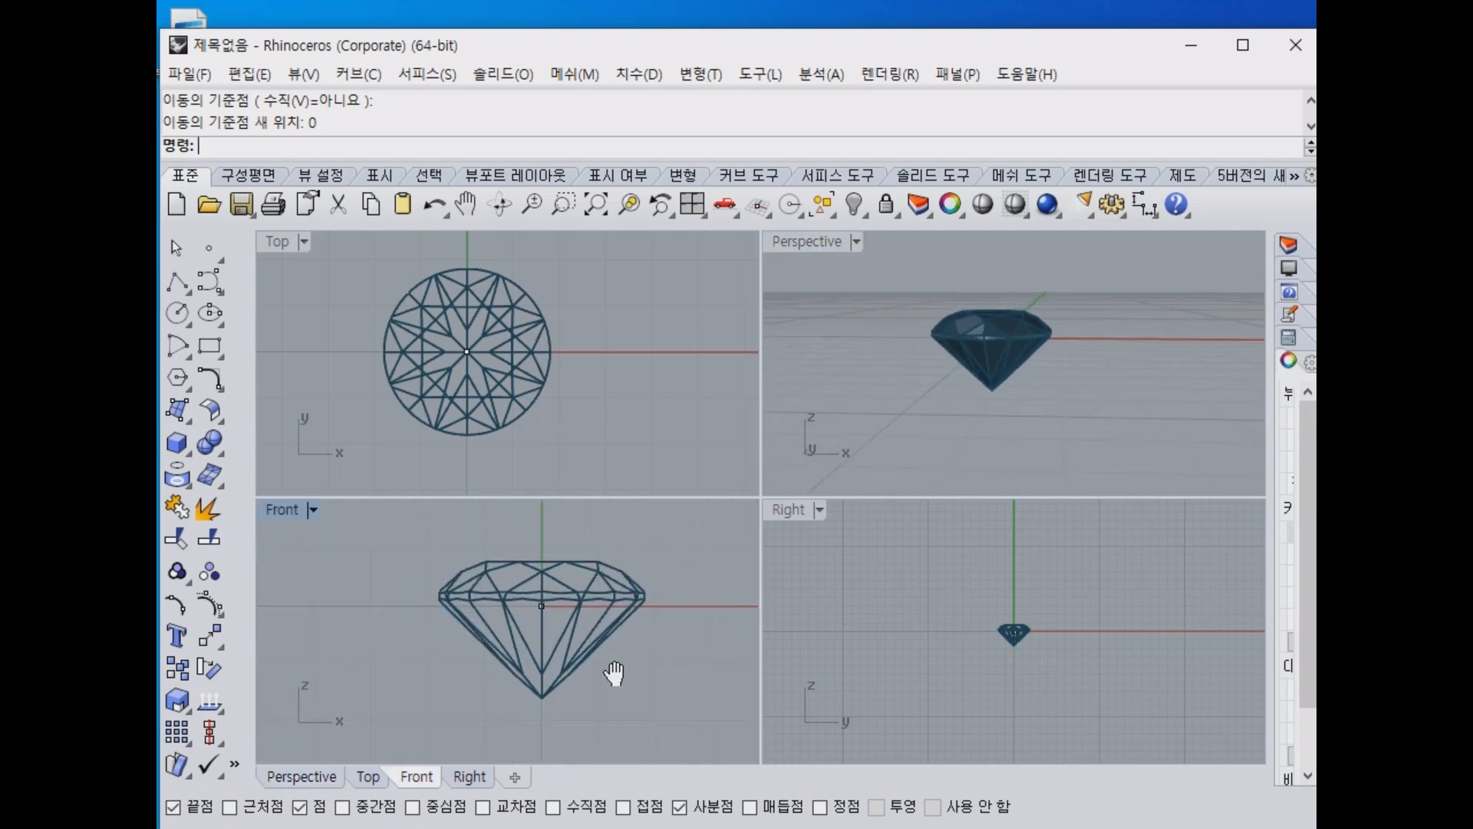
left_click(177, 282)
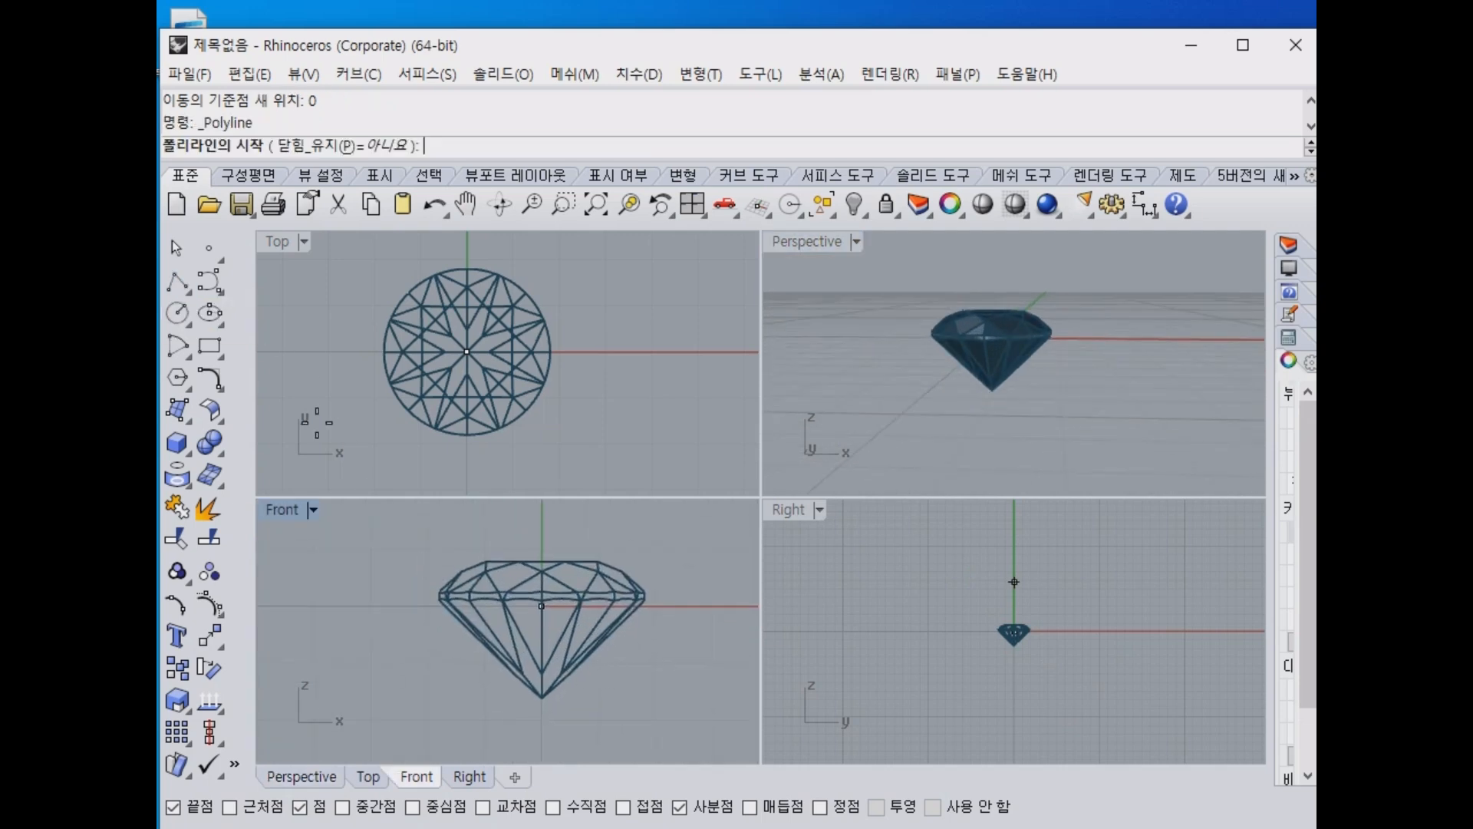
left_click(542, 698)
left_click(652, 599)
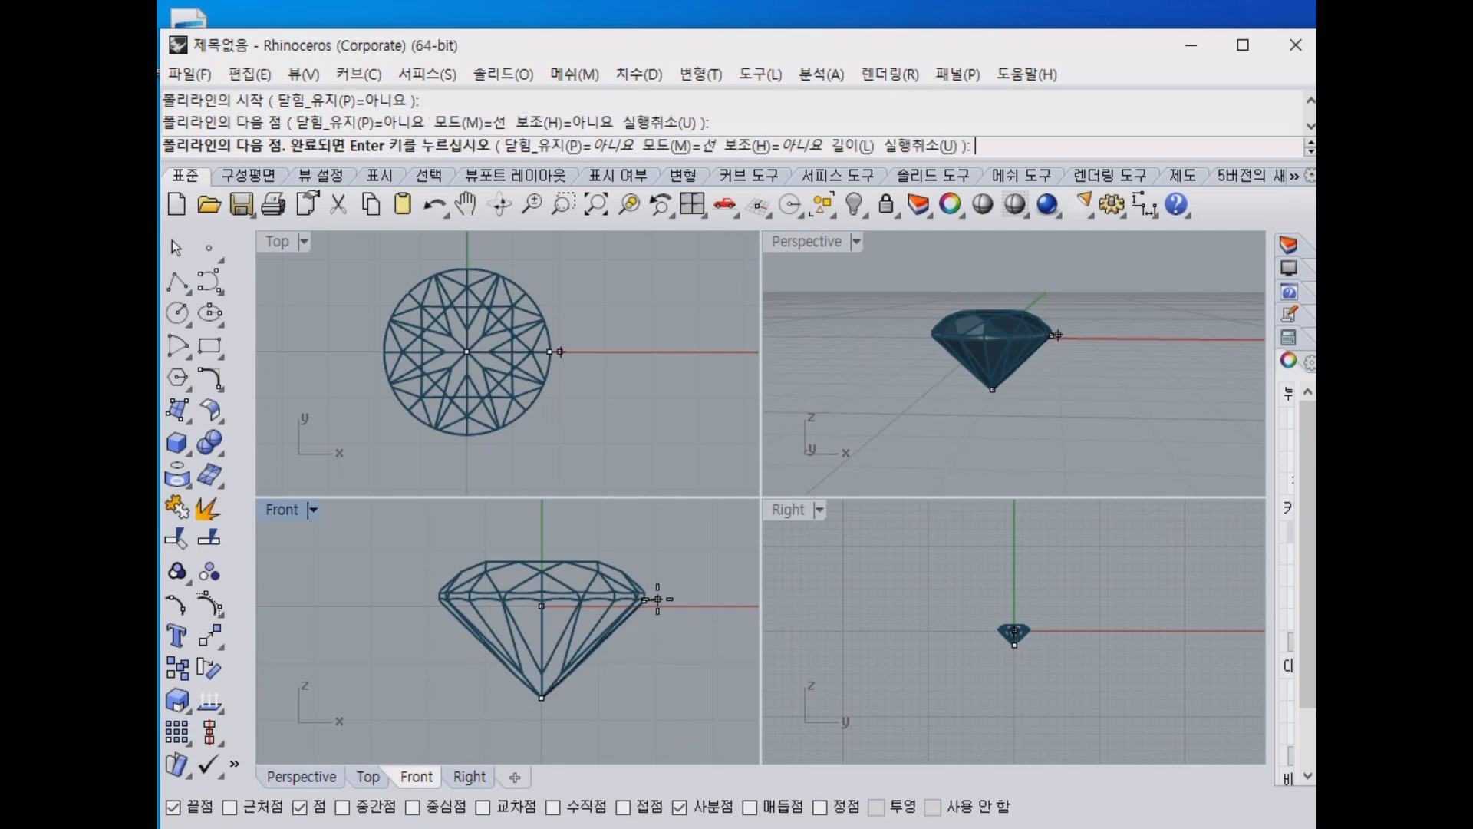
left_click(646, 592)
right_click_drag(647, 593, 657, 641)
left_click(604, 607)
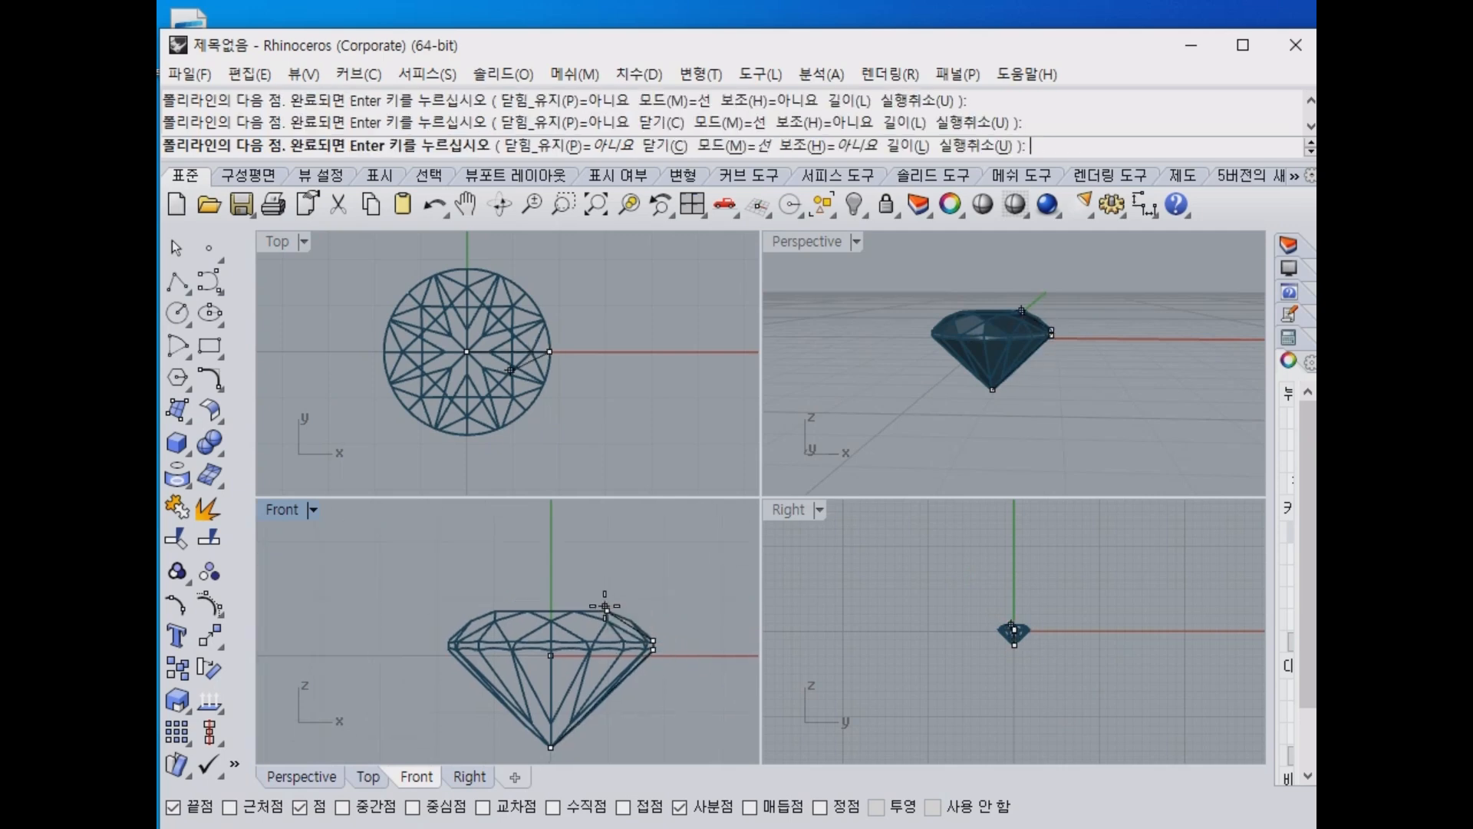
scroll(591, 614, "up", 2)
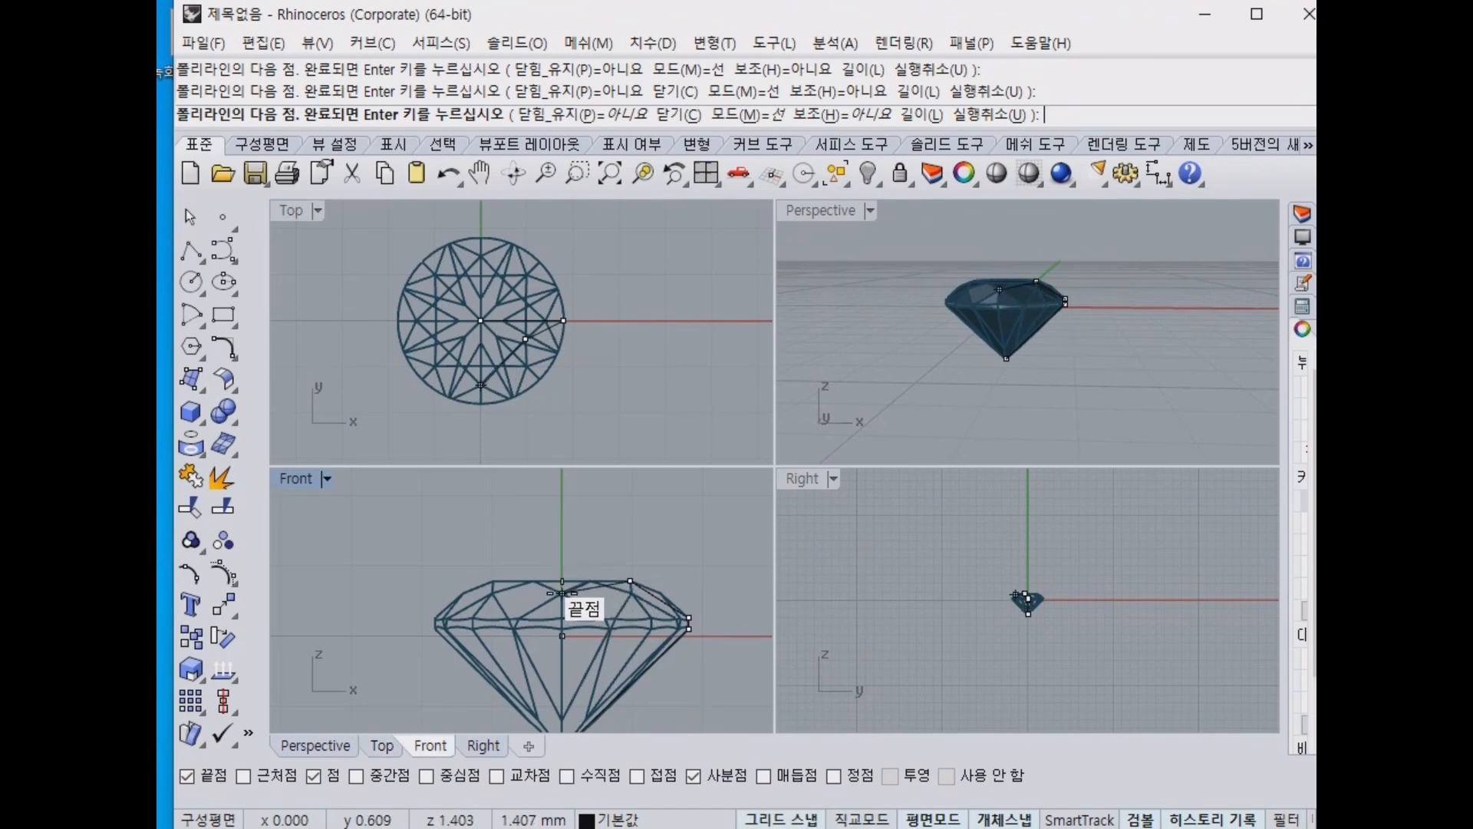
left_click(563, 584, "shift")
right_click(623, 531)
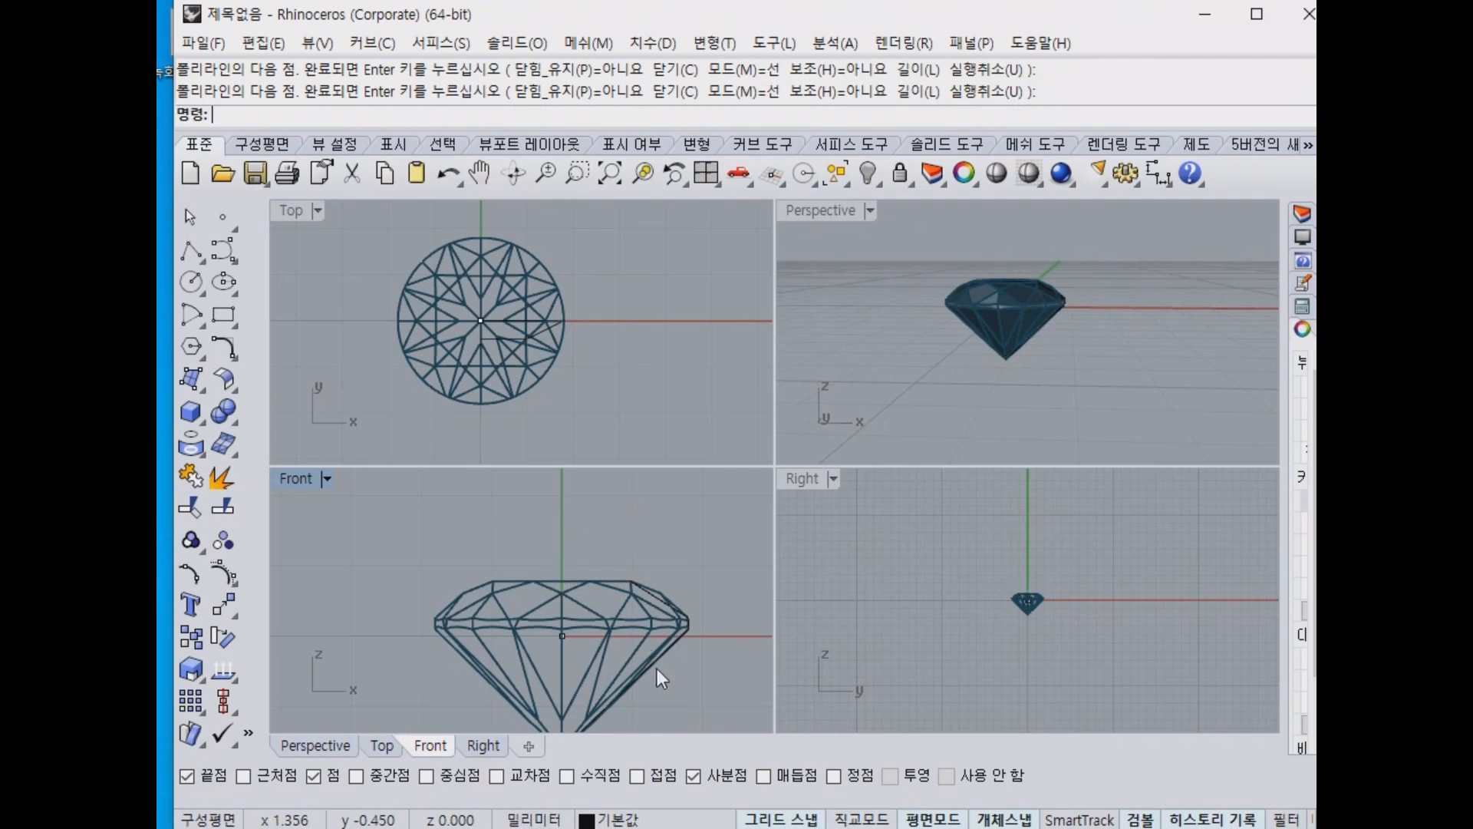
Align the profile polyline to the gem's central axis in Right view by setting its points along Y only.
left_click(658, 661)
left_click(783, 723)
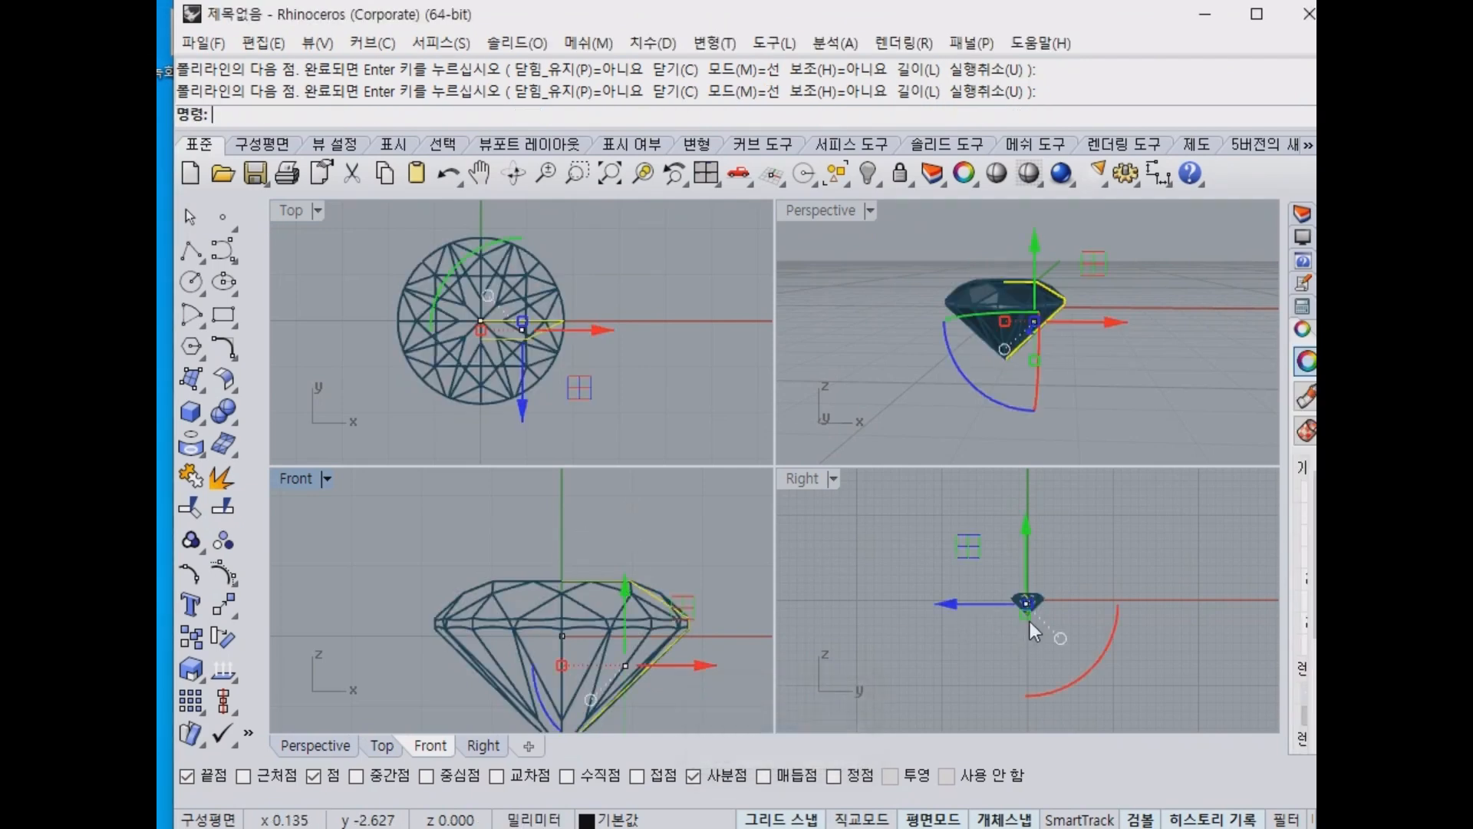
left_click(230, 612)
left_click(323, 683)
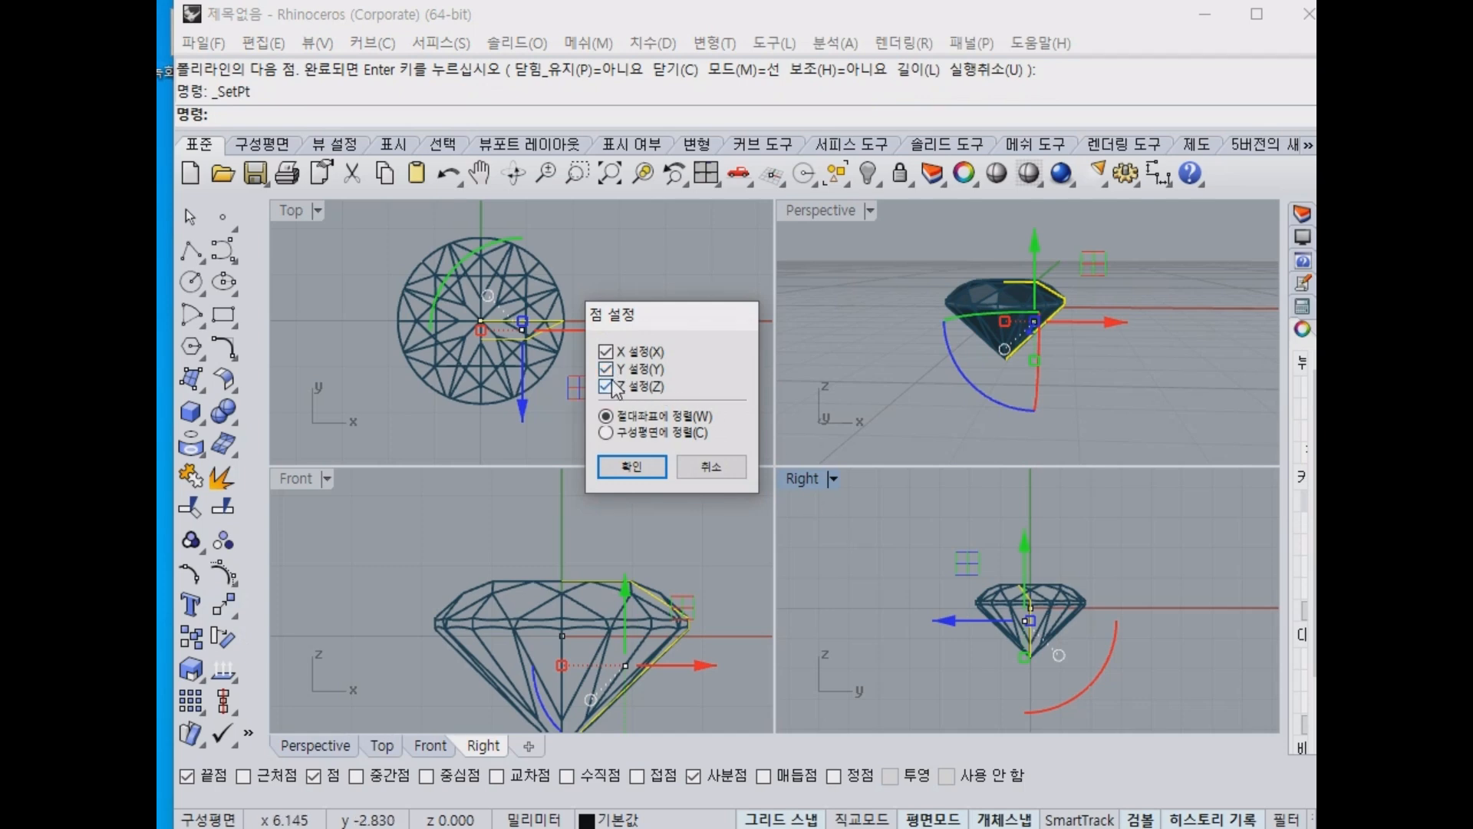
left_click(631, 465)
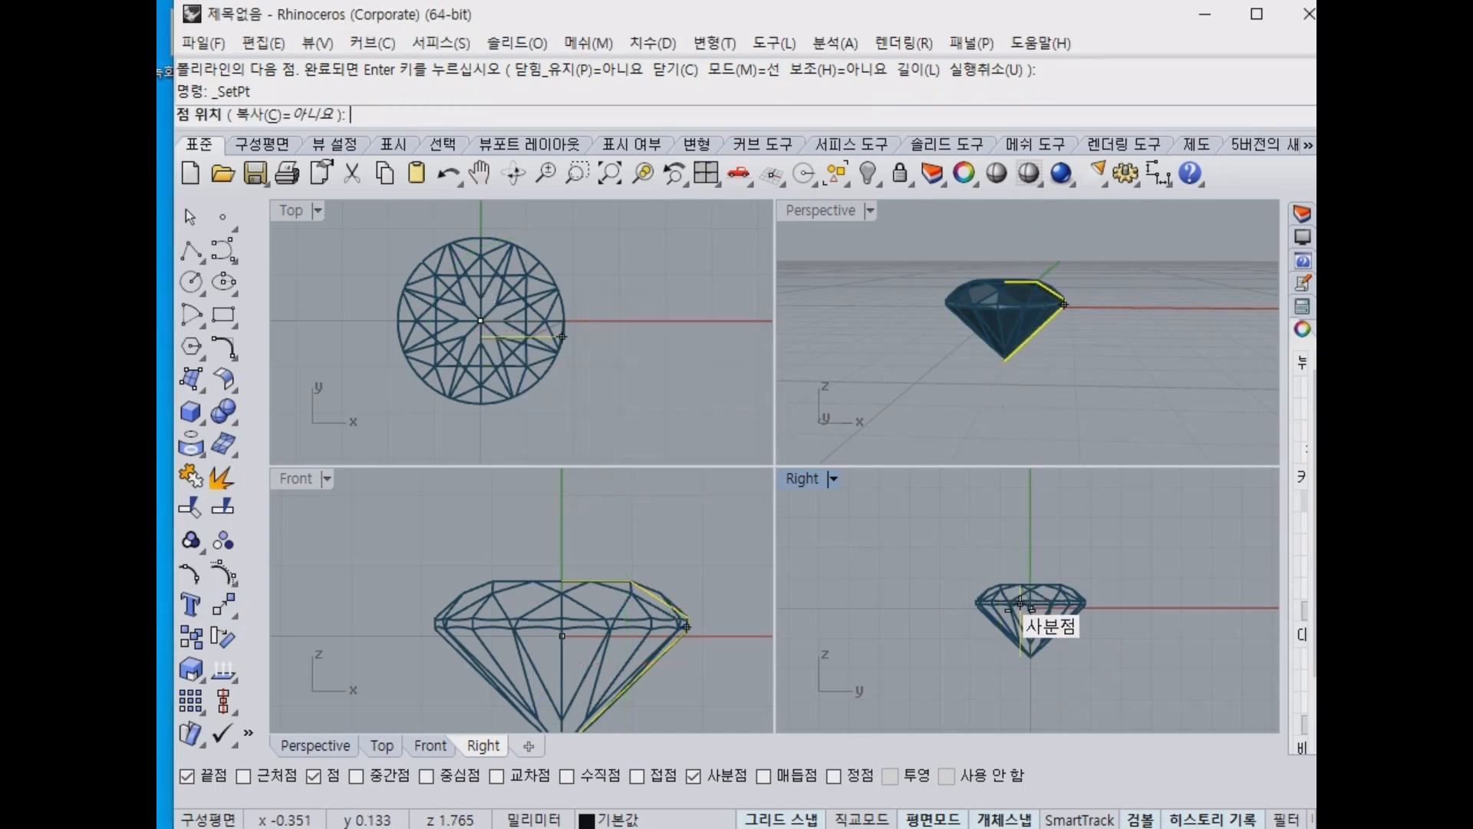
left_click(1032, 599)
key("Escape")
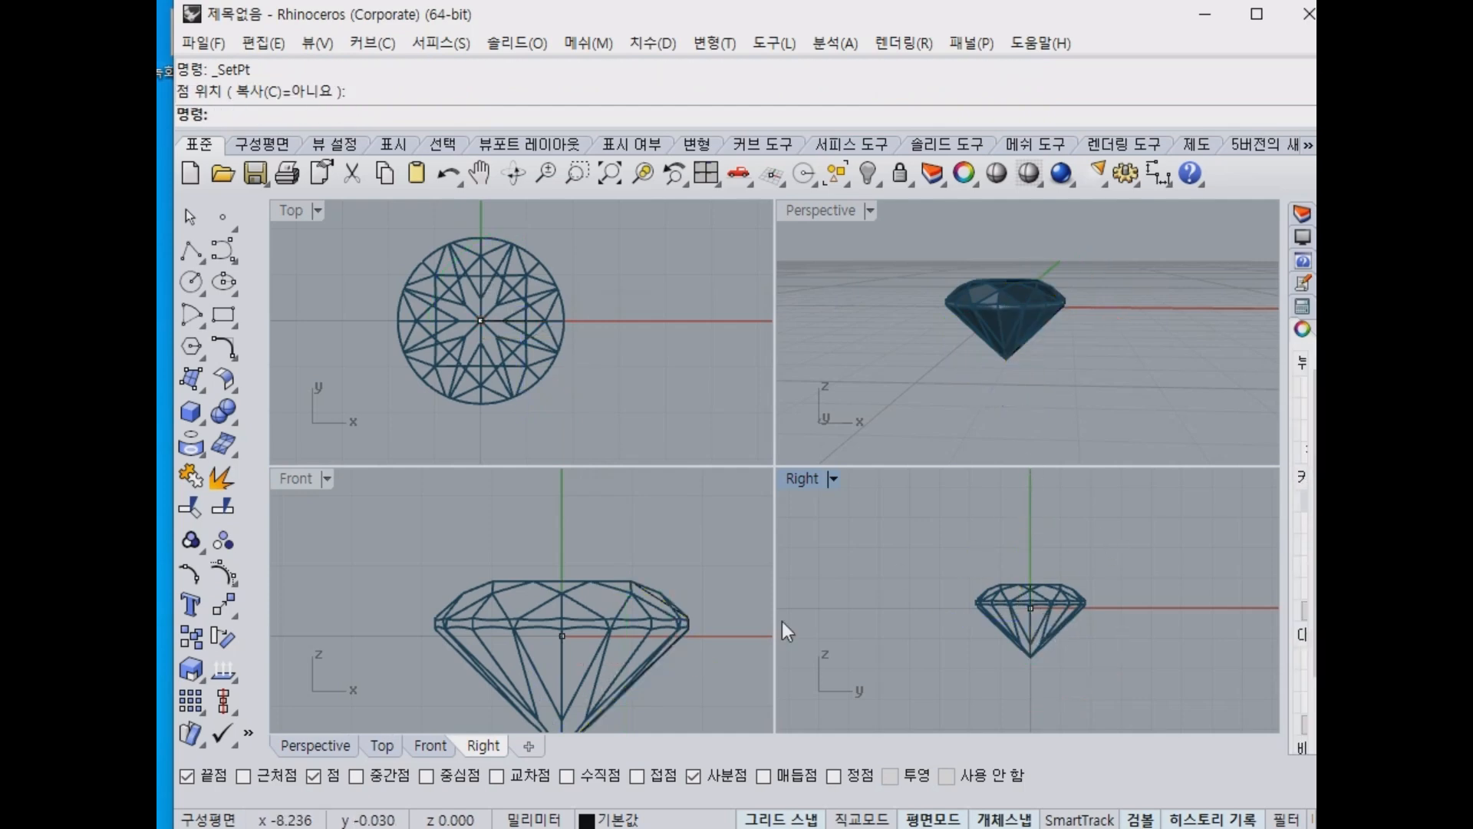
Revolve the profile curve by 360 degrees around the vertical axis from the gem's culet to the centre of its table.
left_click(196, 392)
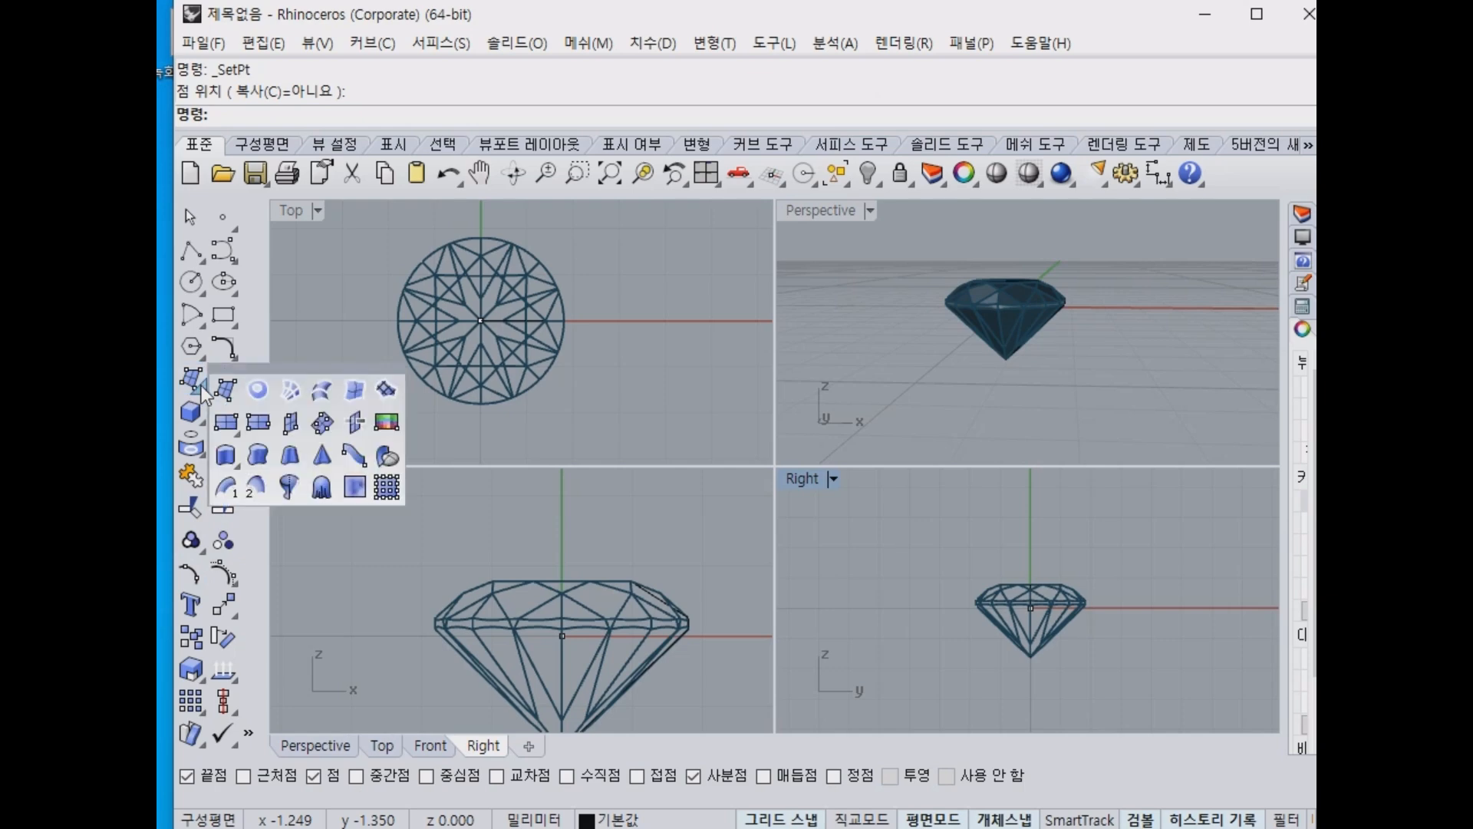
left_click(284, 495)
left_click(577, 674)
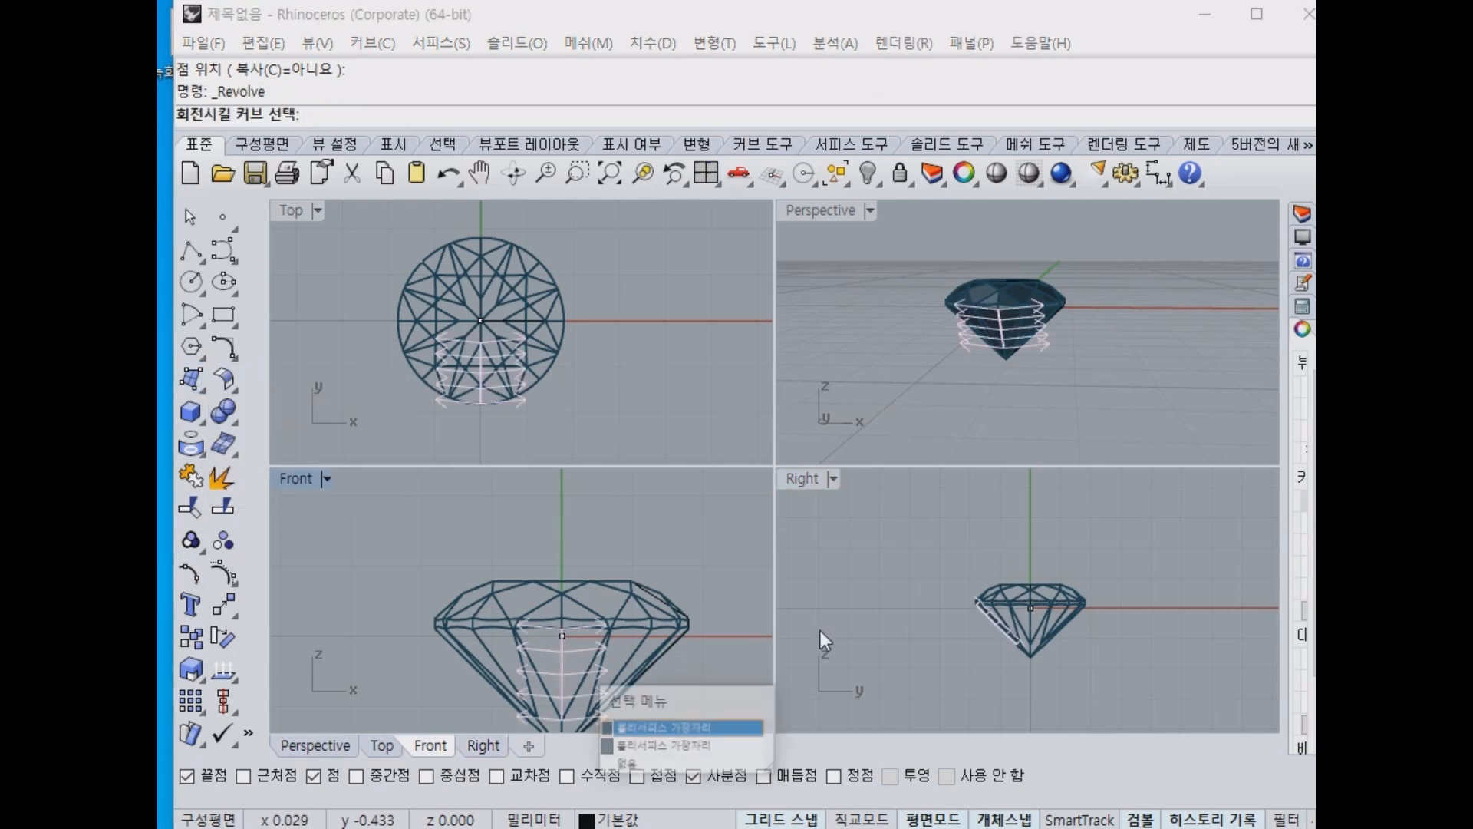
left_click(1037, 630)
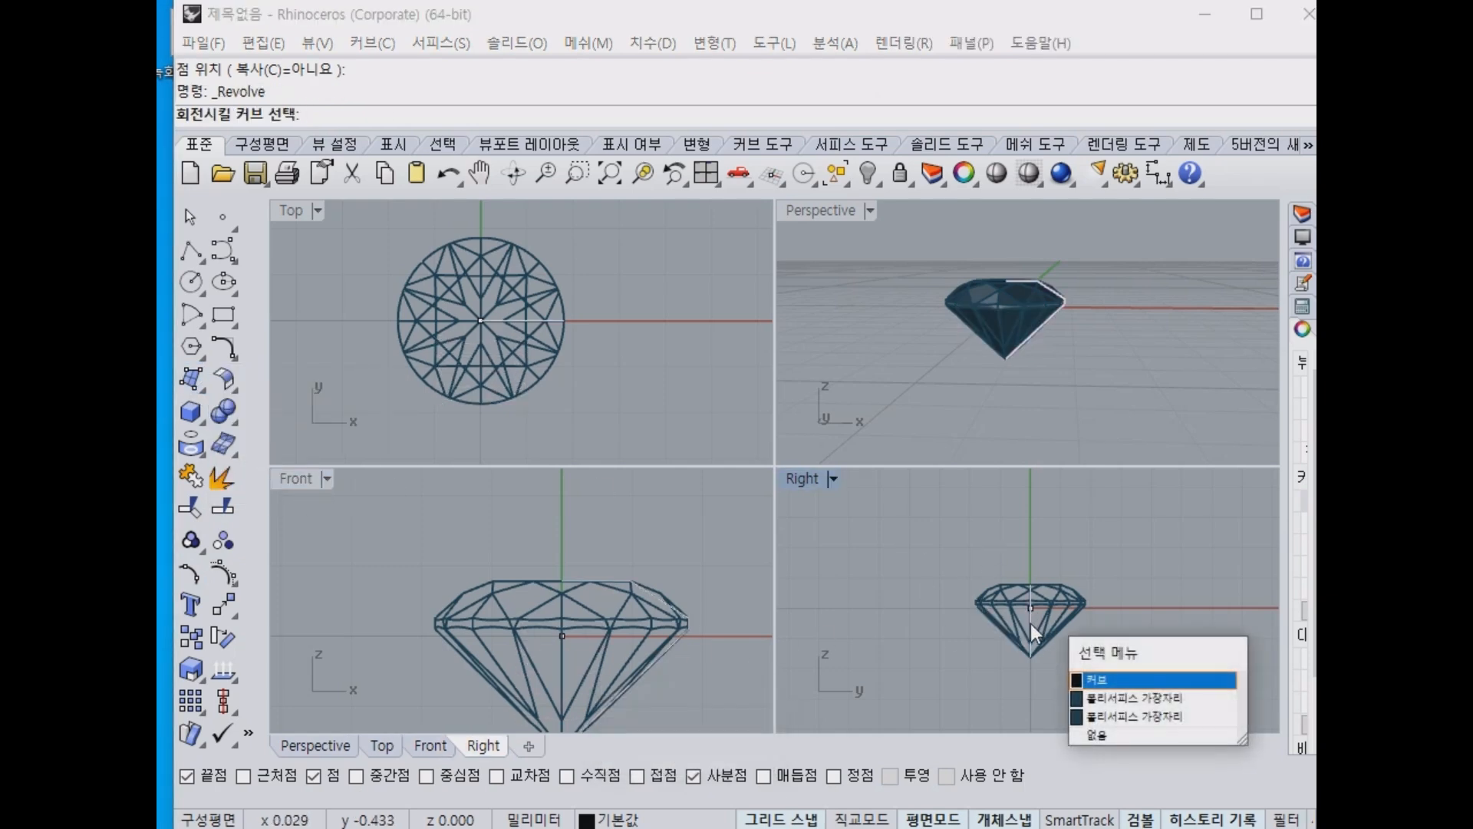
left_click(1122, 681)
right_click(618, 666)
right_click_drag(617, 656, 580, 591)
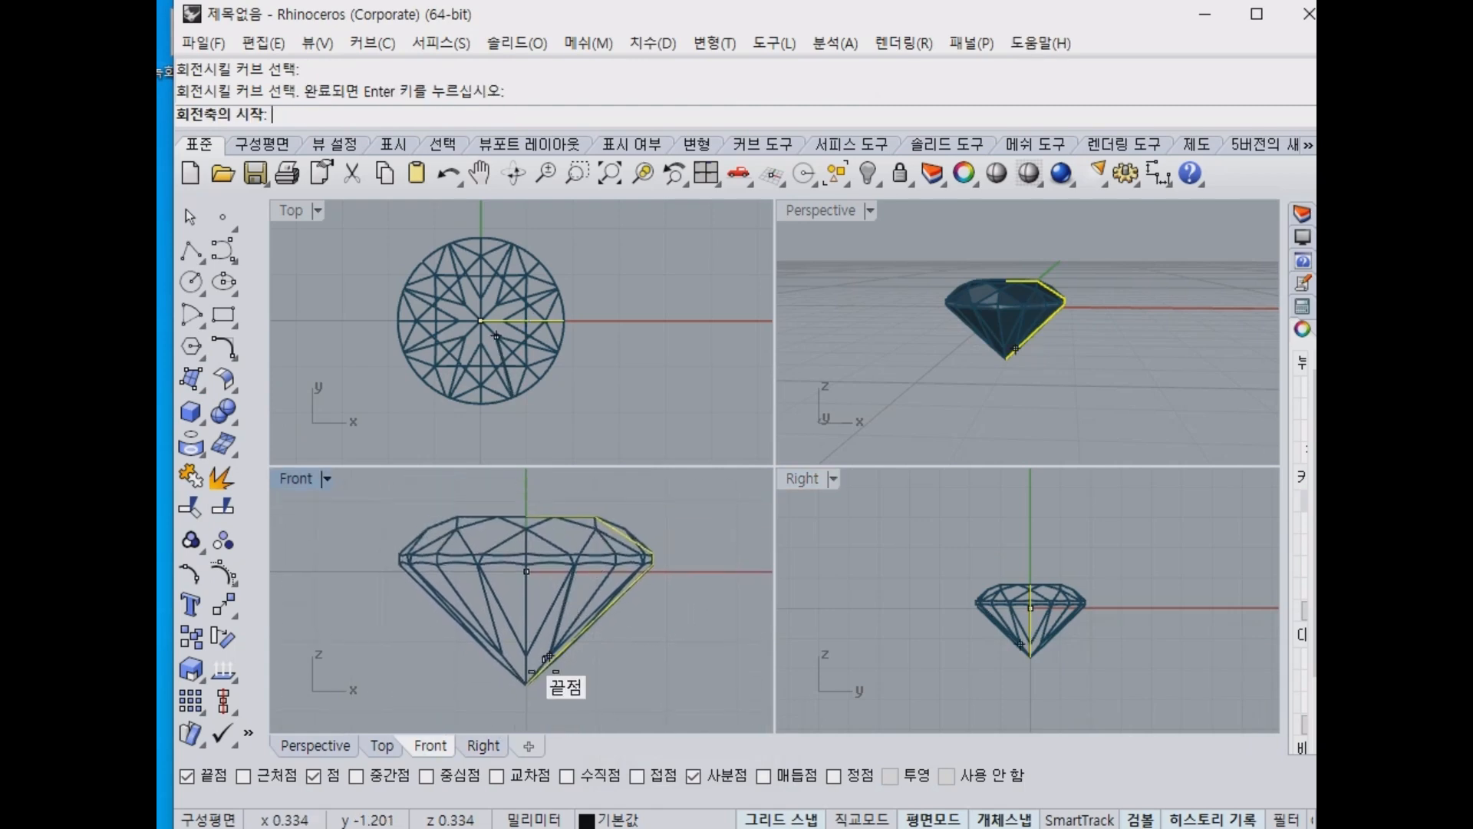
left_click(527, 685)
left_click(528, 515)
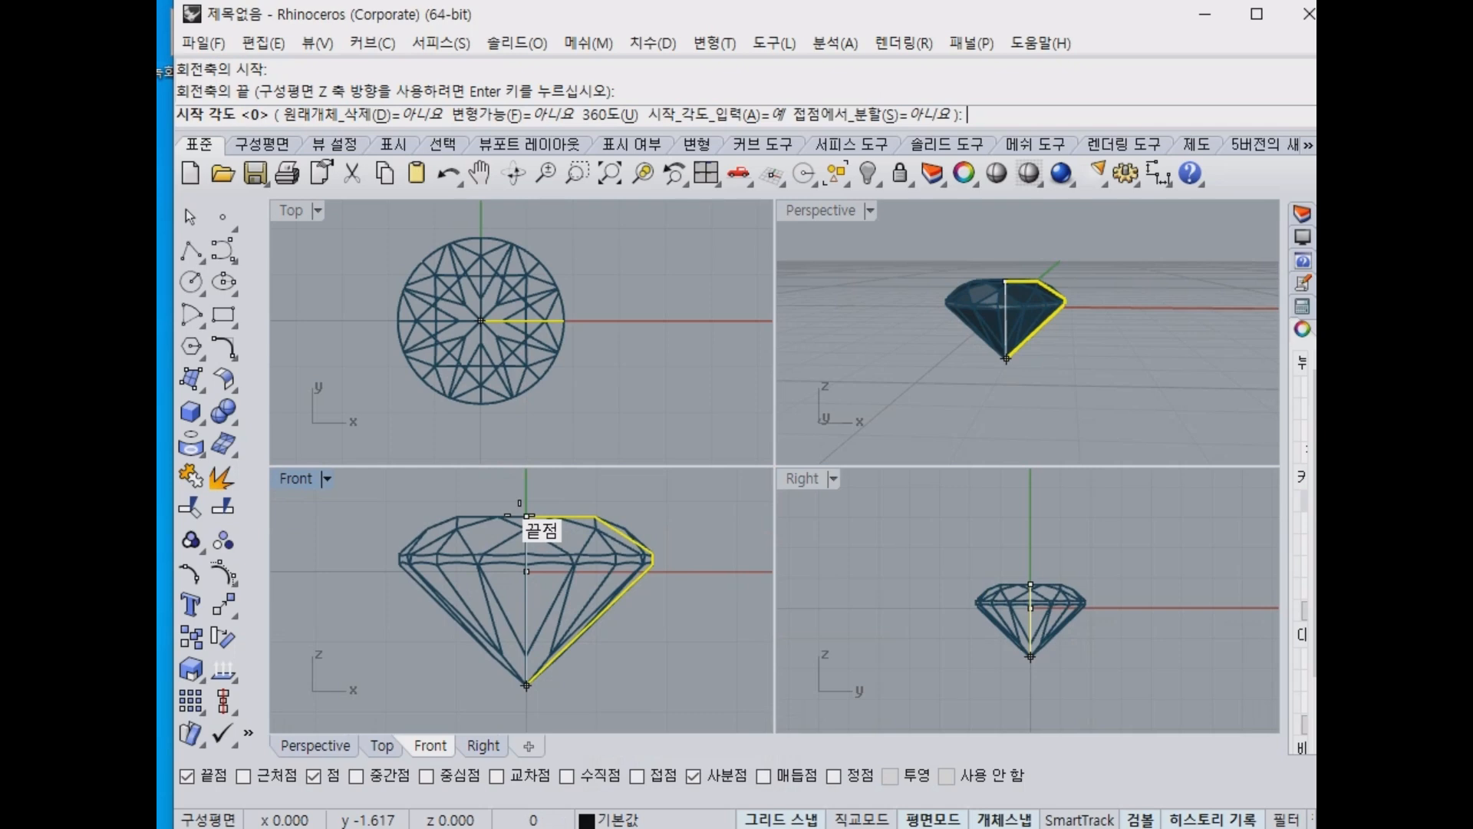
type("360")
key("Return")
type("360")
key("Return")
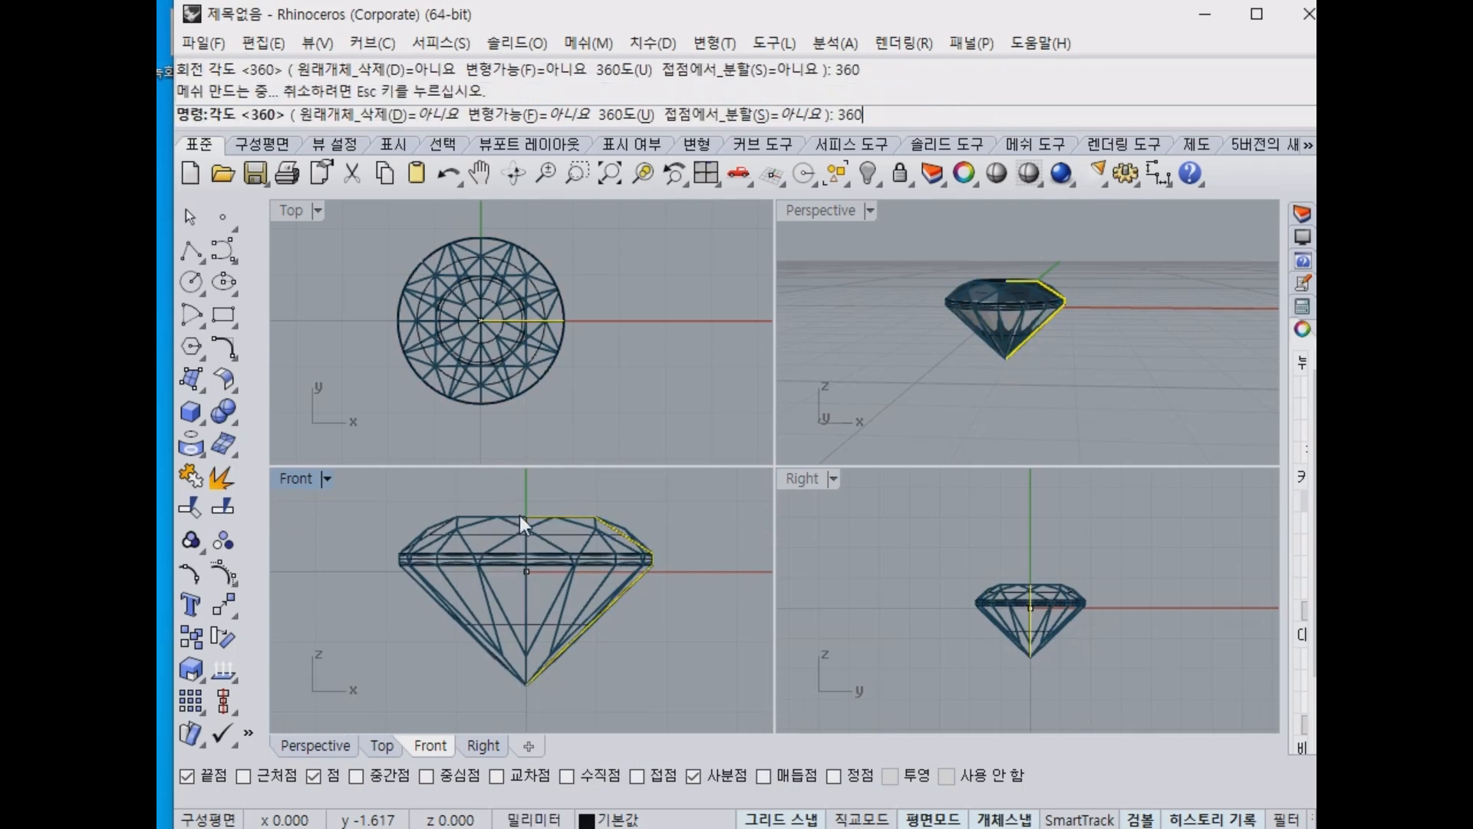
Move the revolved gem-shaped polysurface to Layer 03.
right_click_drag(1003, 280, 1033, 349)
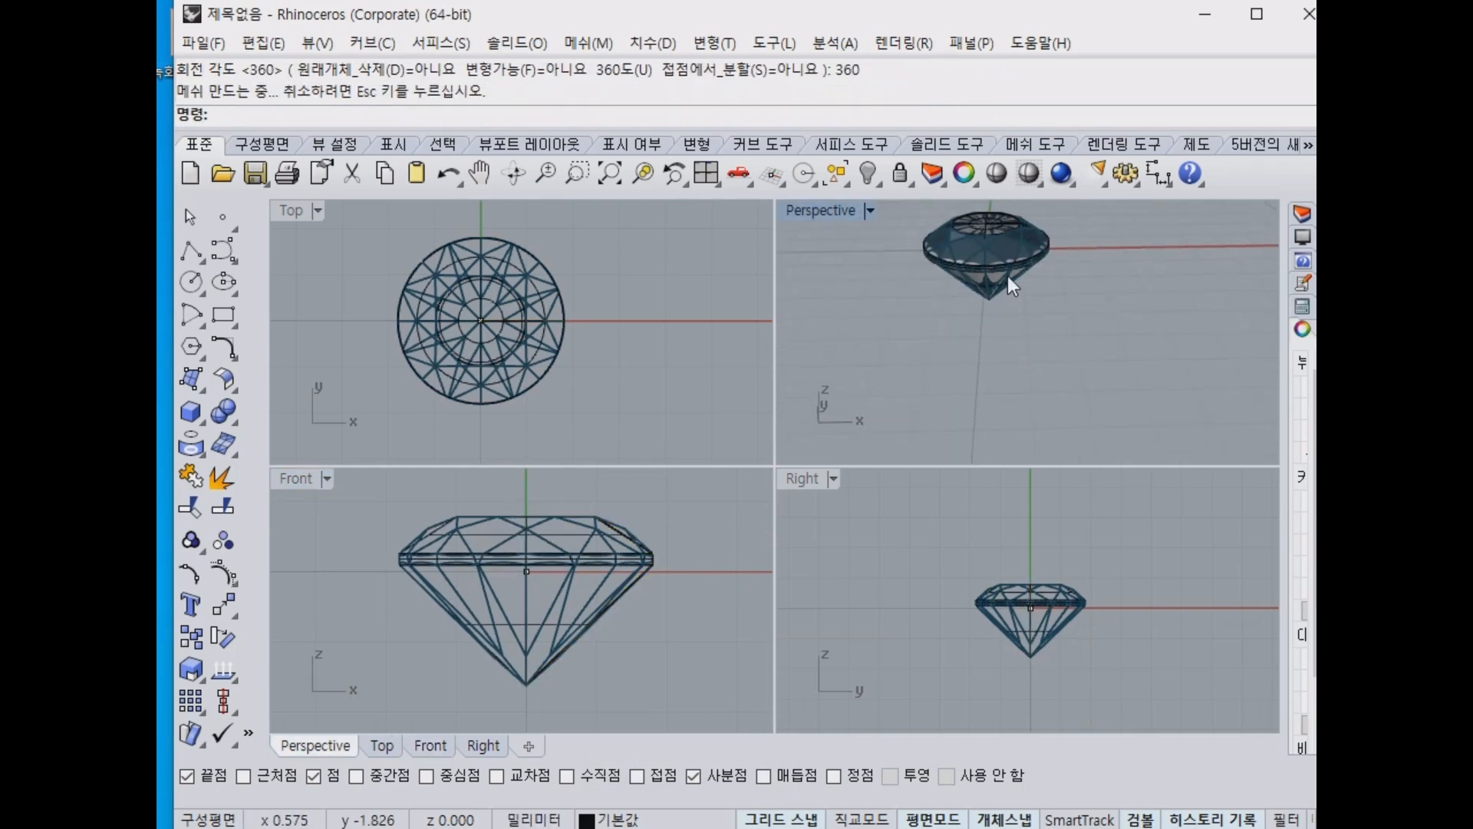
right_click_drag(1011, 285, 1028, 360)
scroll(1028, 360, "up", 3)
left_click(1048, 326)
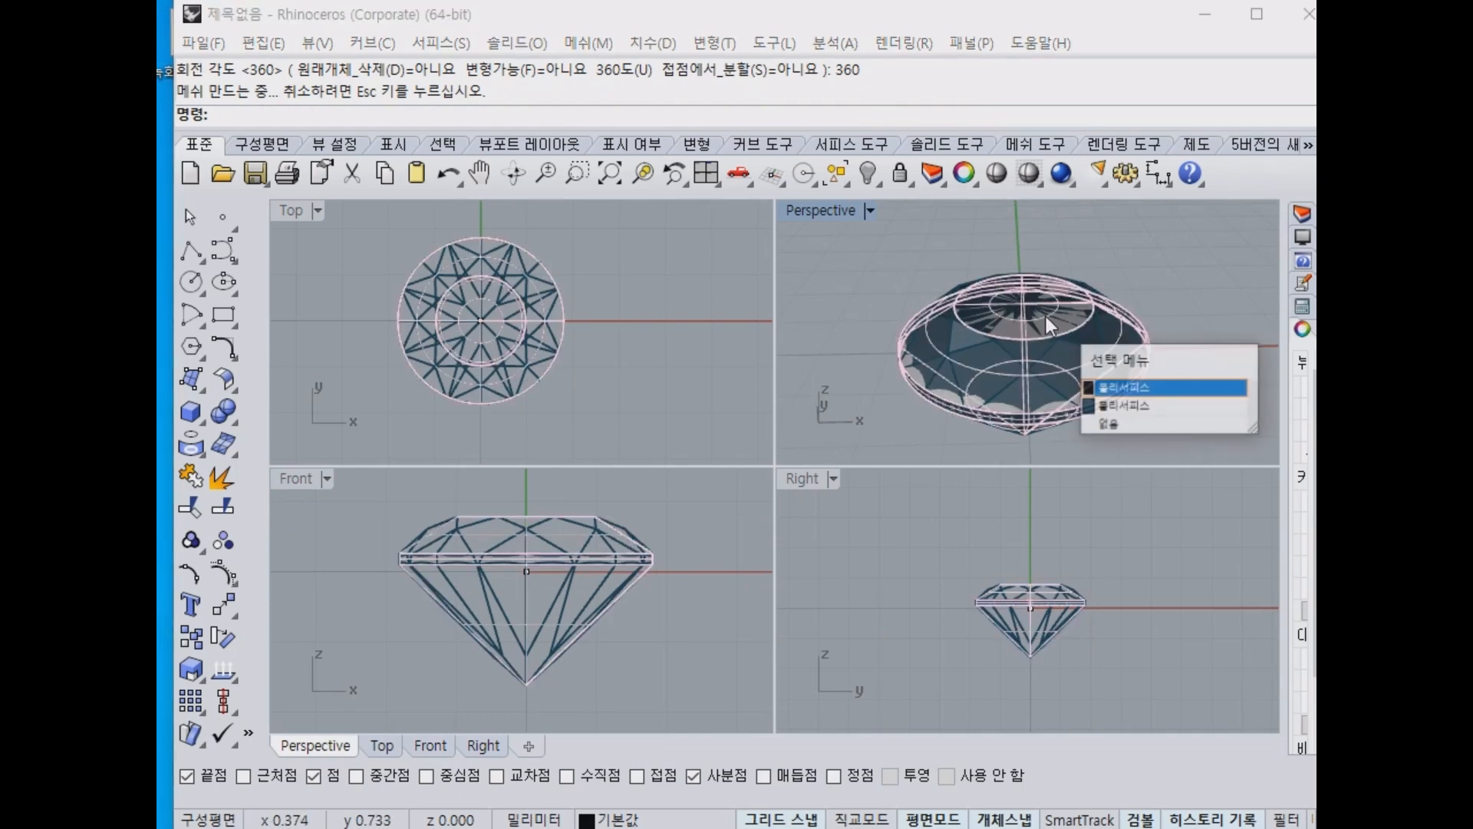
left_click(1129, 387)
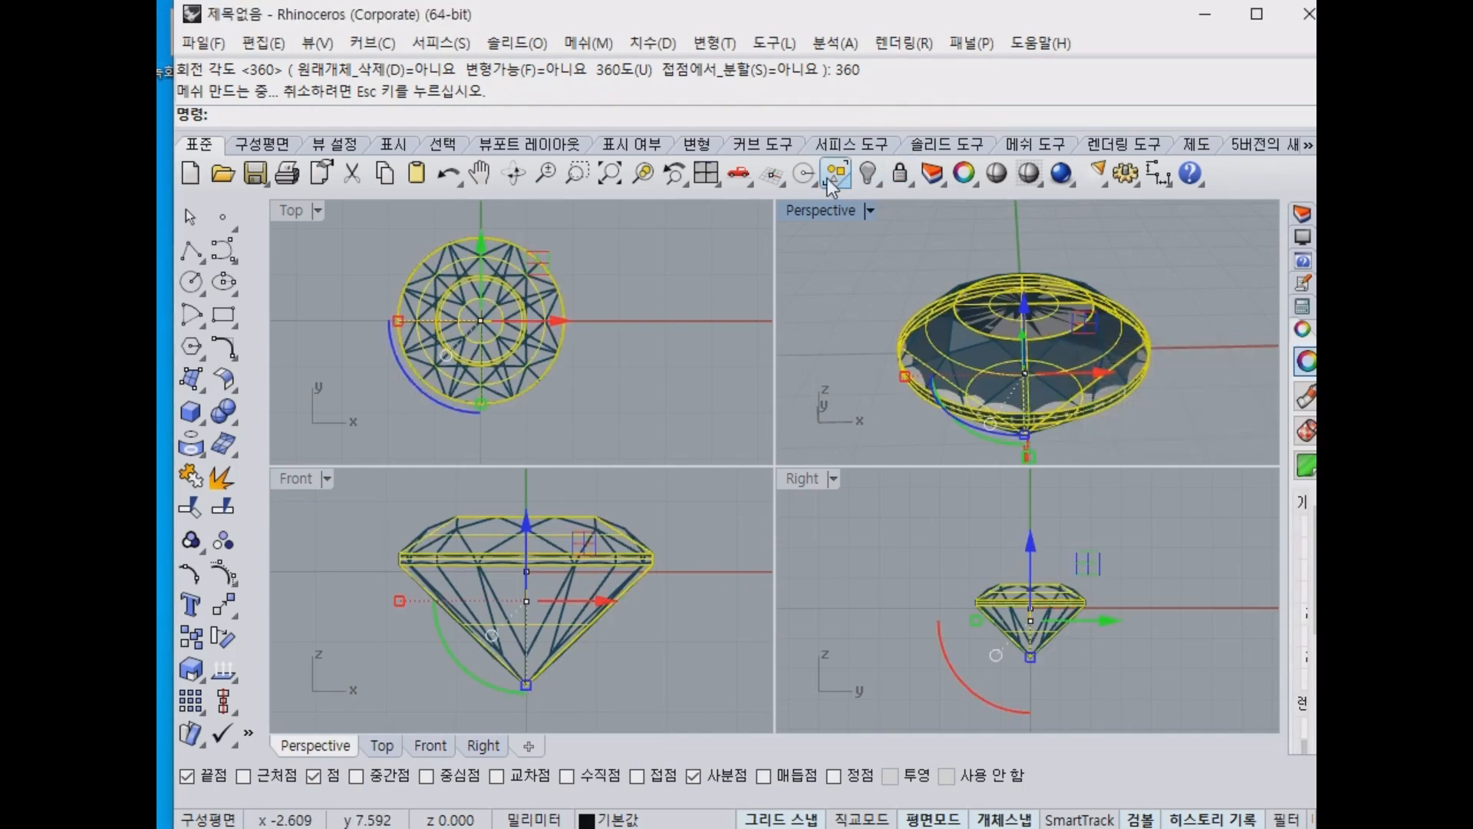
left_click(945, 185)
left_click(967, 223)
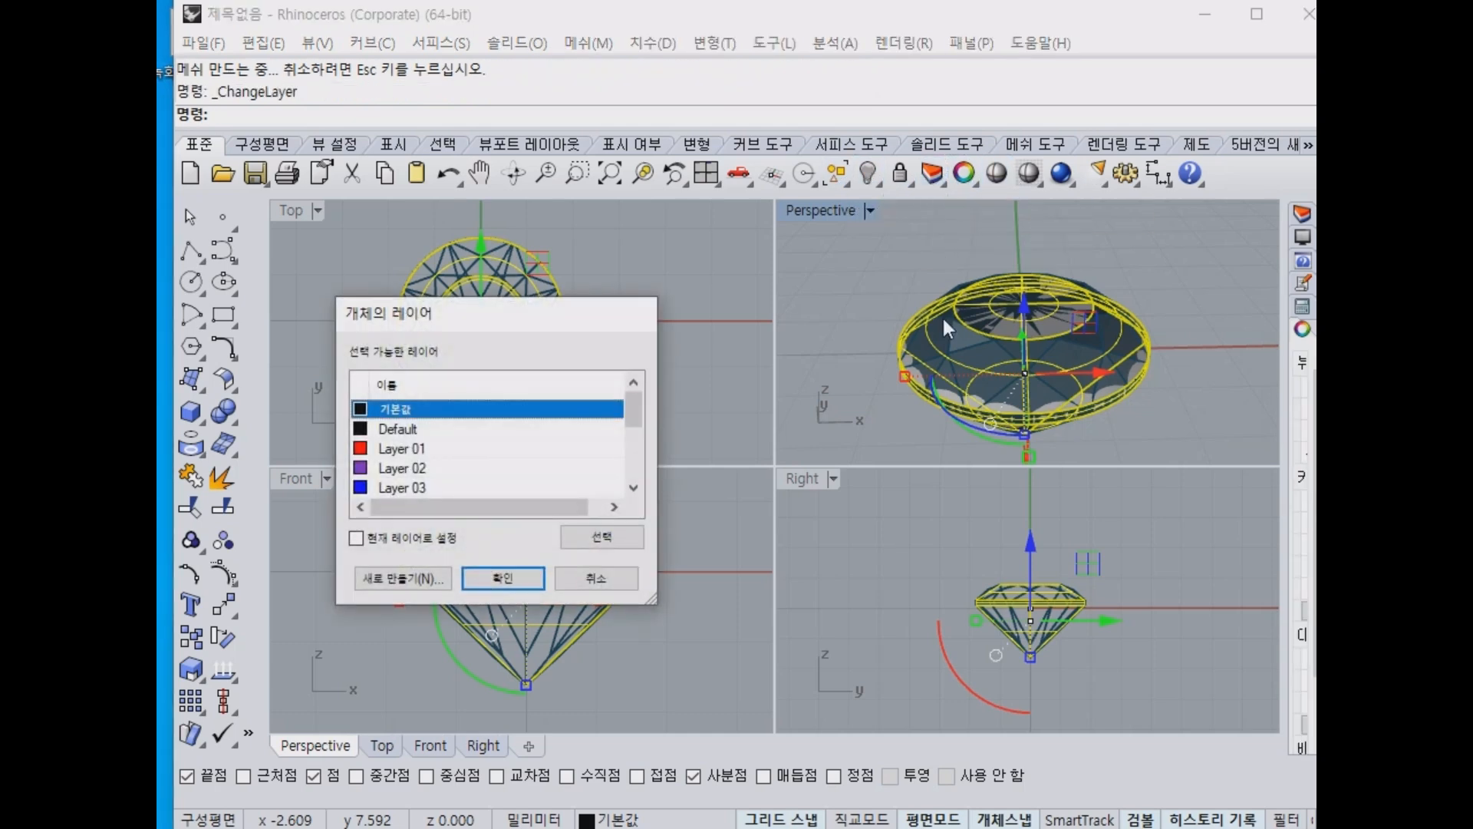
left_click(399, 488)
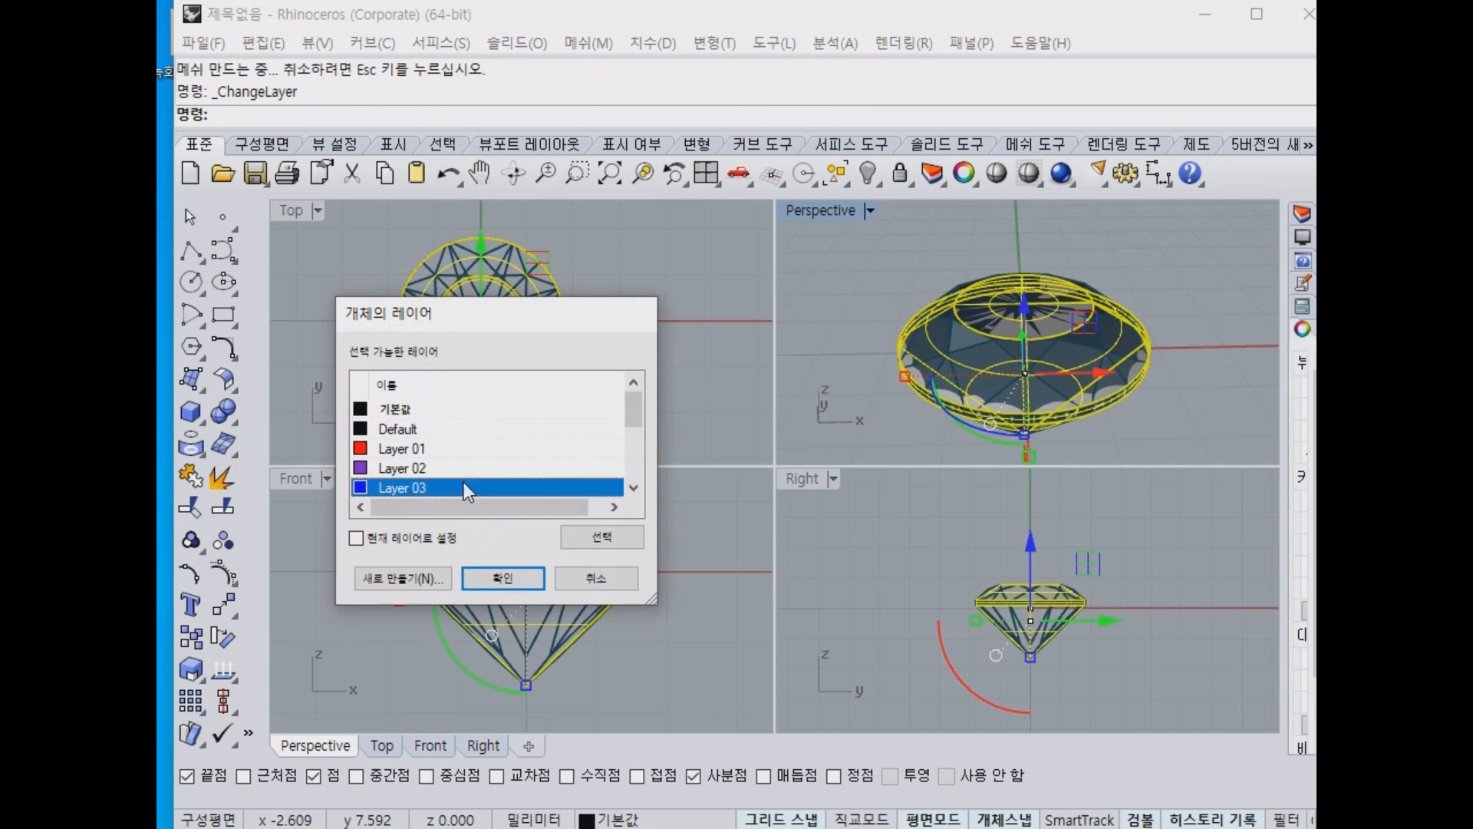
left_click(502, 578)
scroll(987, 289, "up", 2)
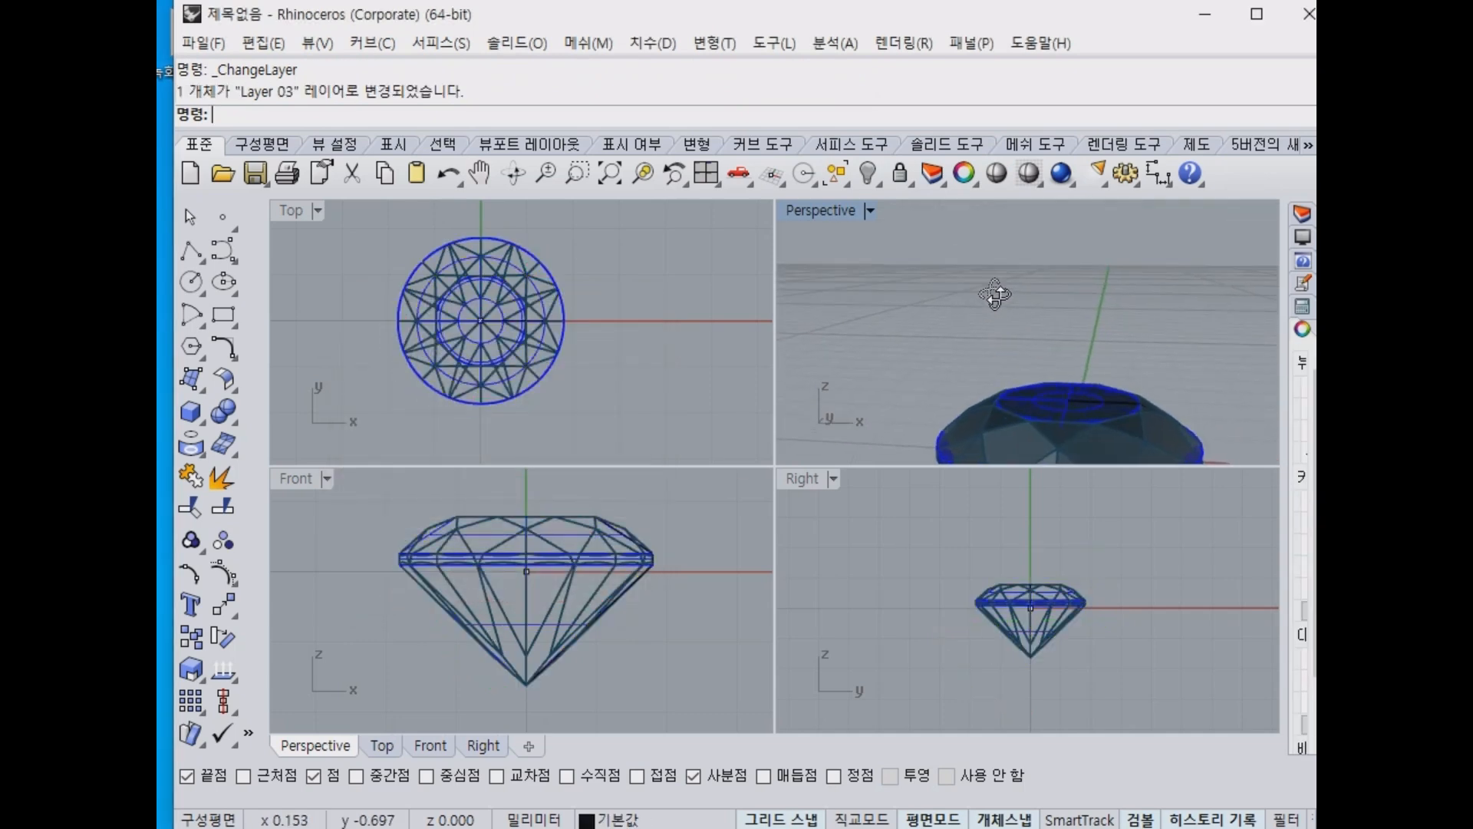
scroll(1029, 371, "down", 6)
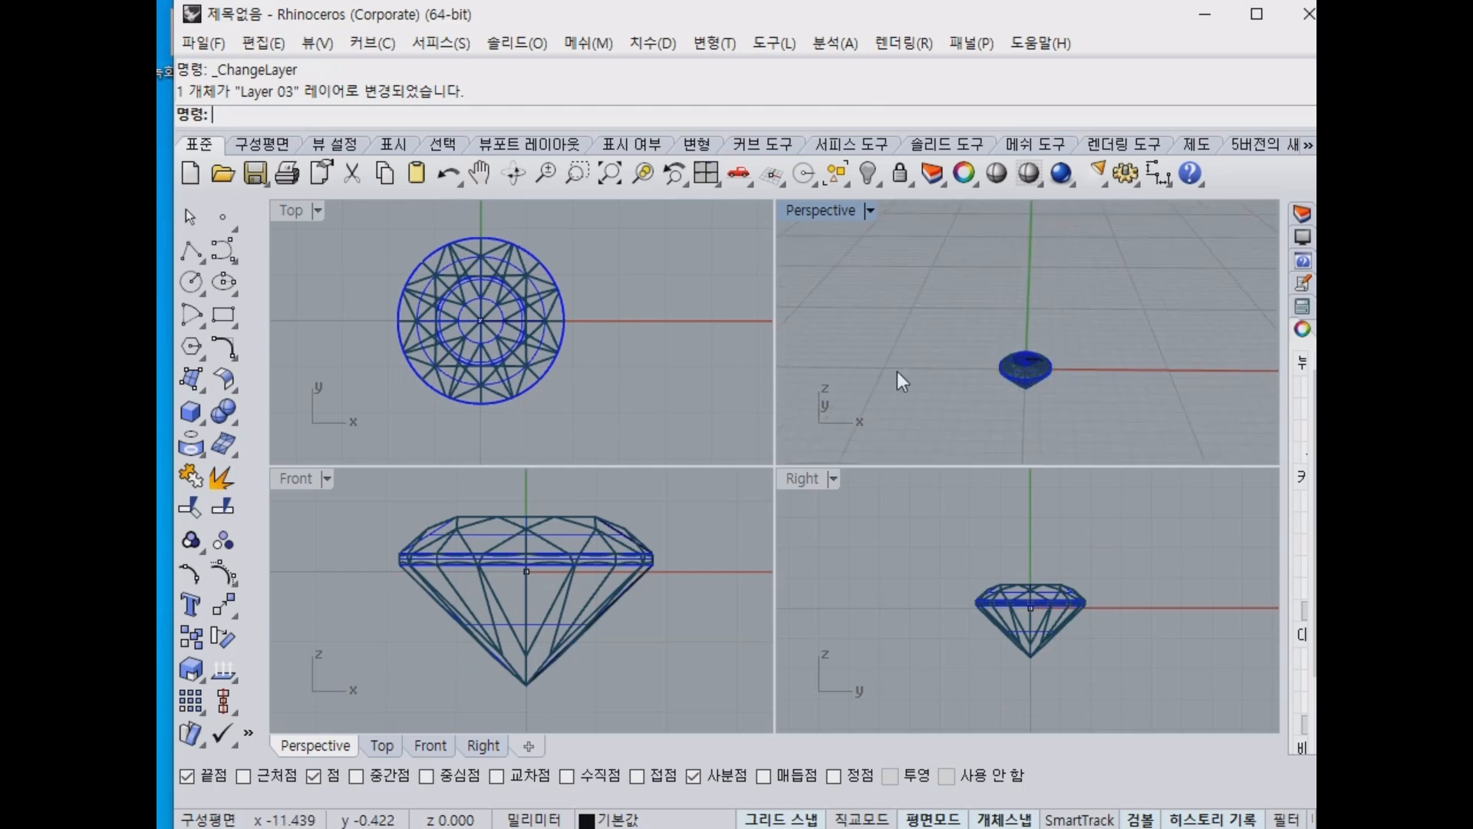
scroll(1052, 384, "up", 5)
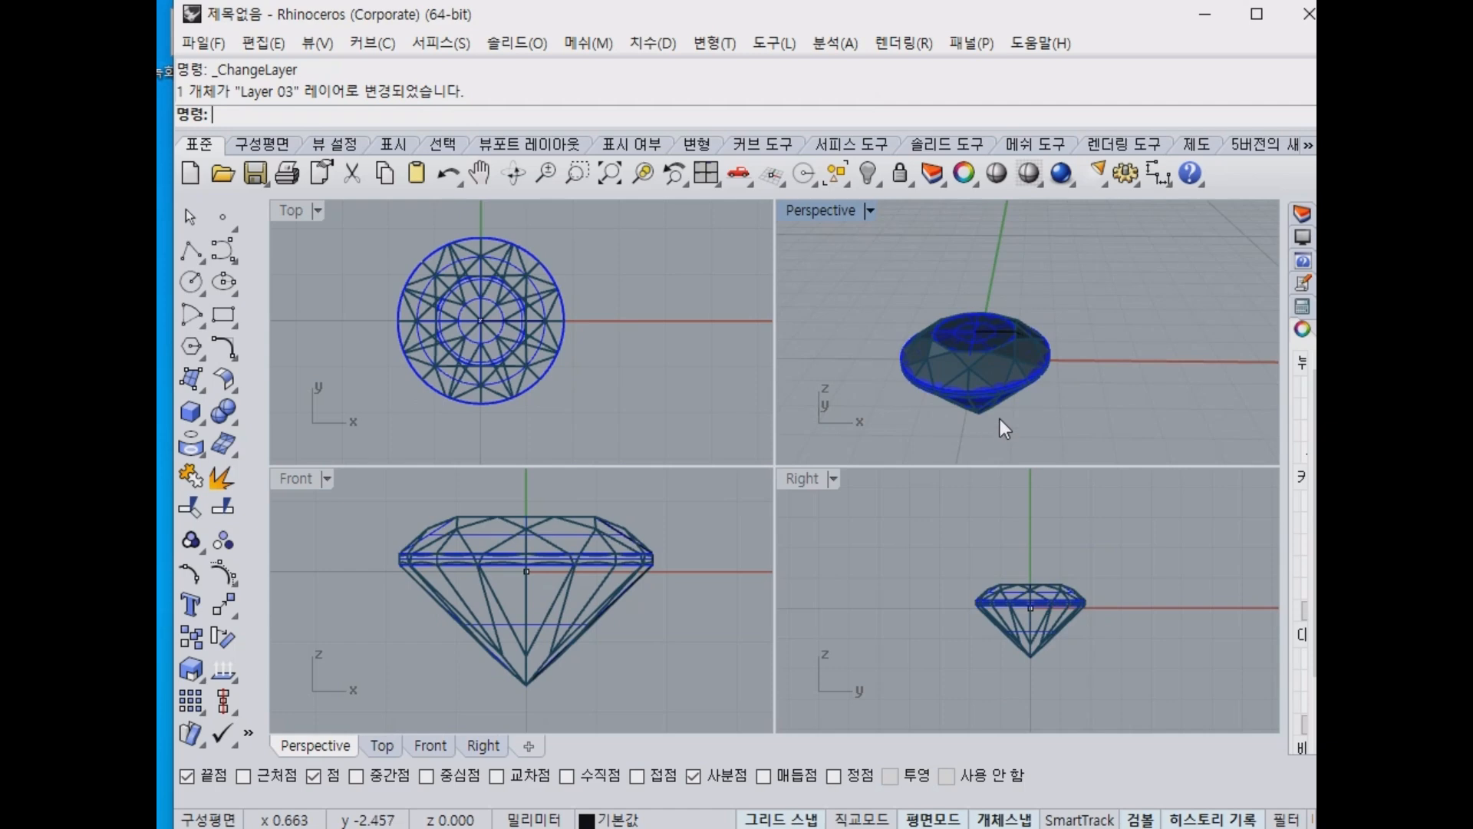
right_click_drag(989, 411, 963, 353)
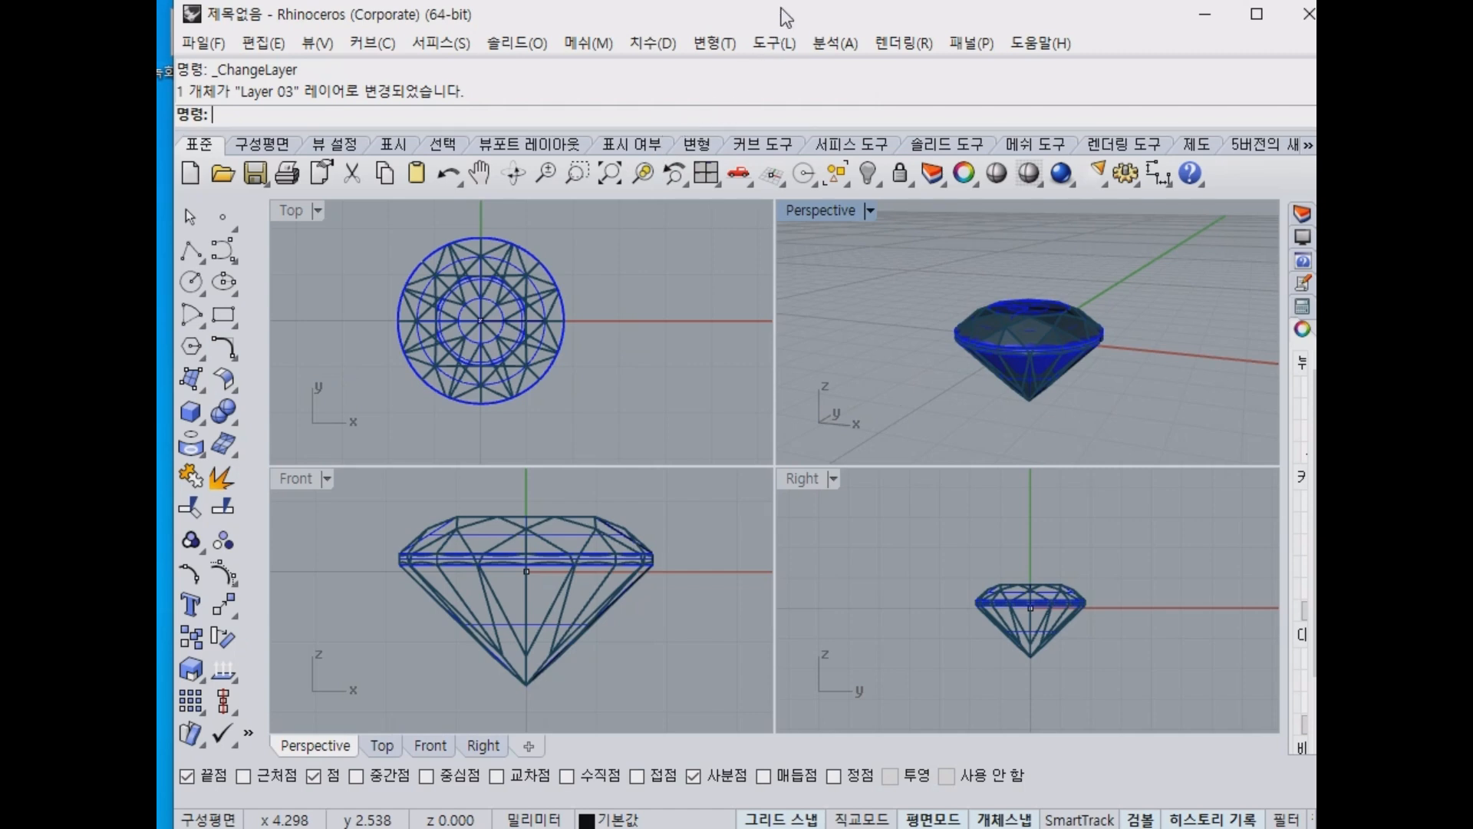
left_click_drag(780, 13, 766, 13)
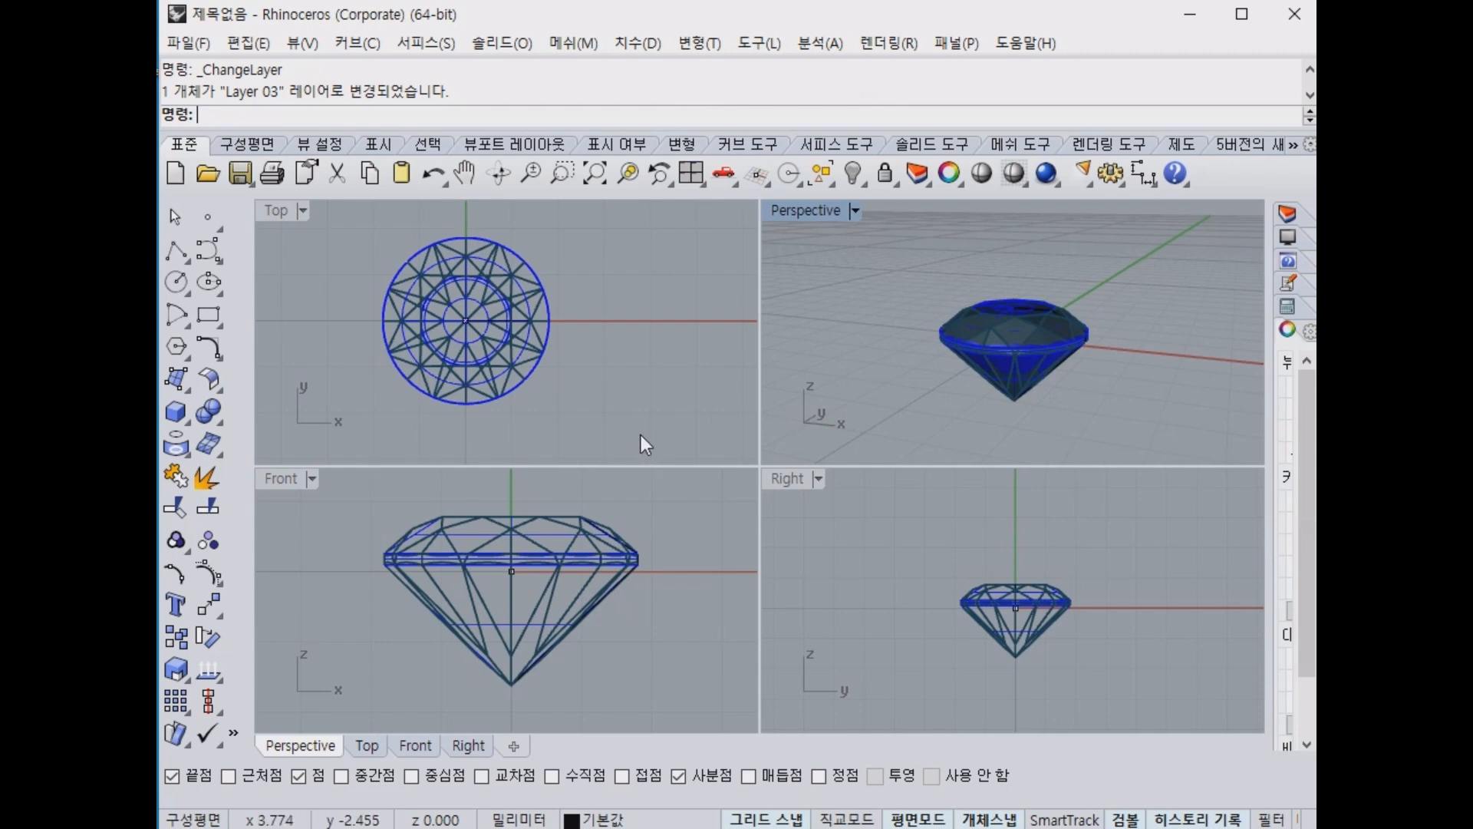
Draw a circle in Top view centred at the origin (0) with a diameter of 3.6 mm.
left_click(178, 295)
type("0")
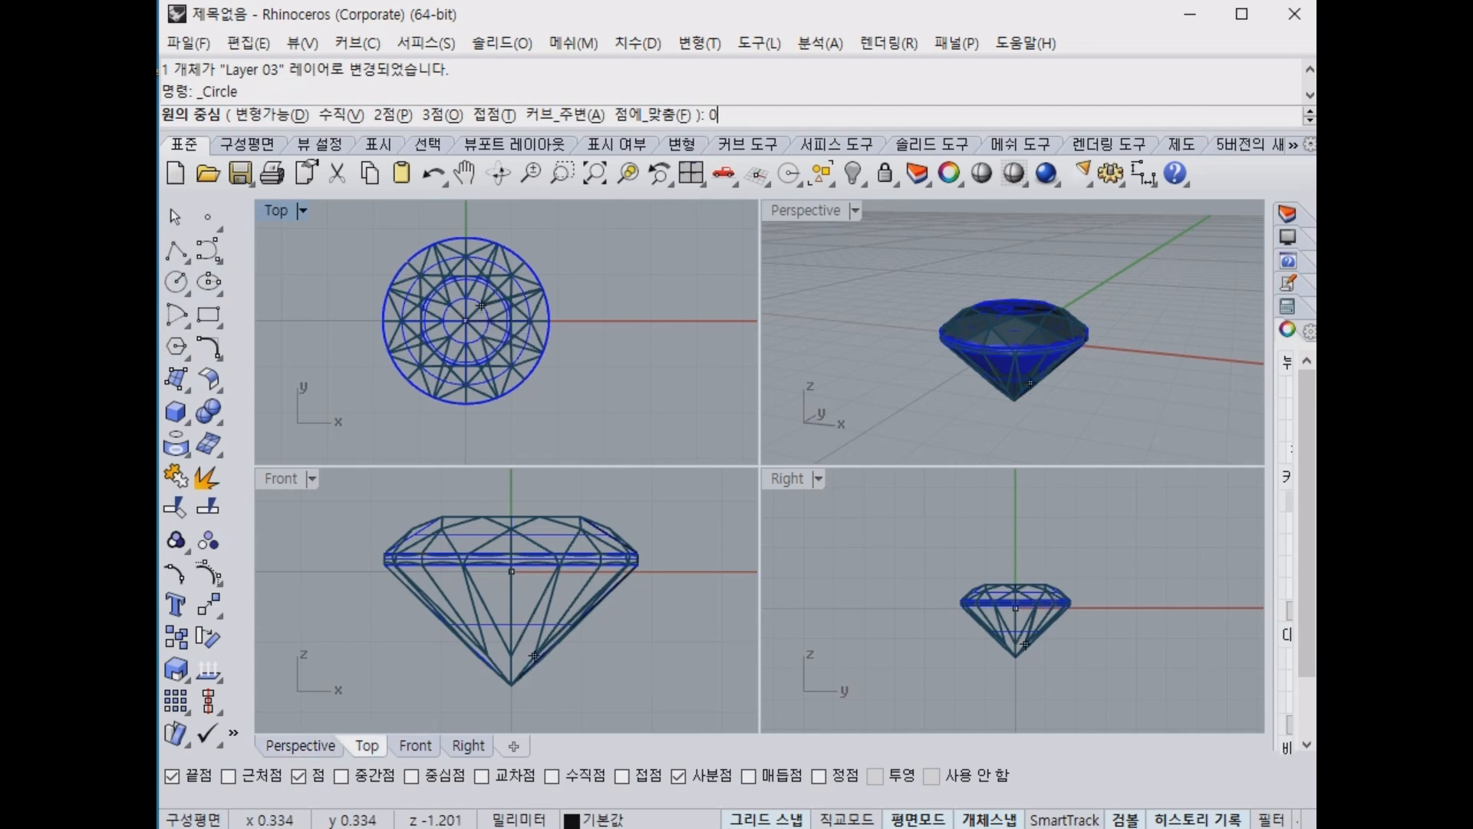
key("Return")
type("3.6")
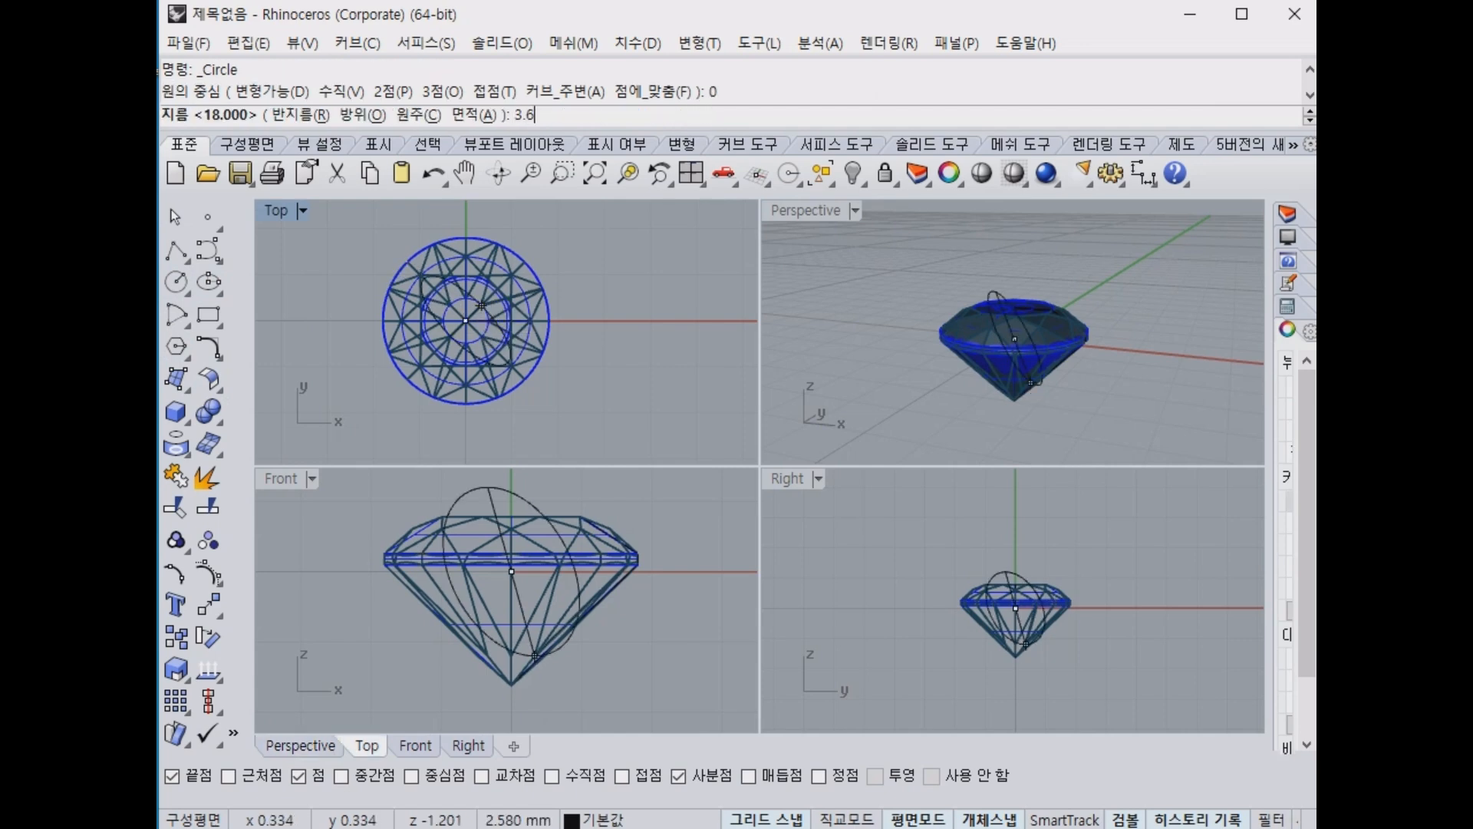
key("Return")
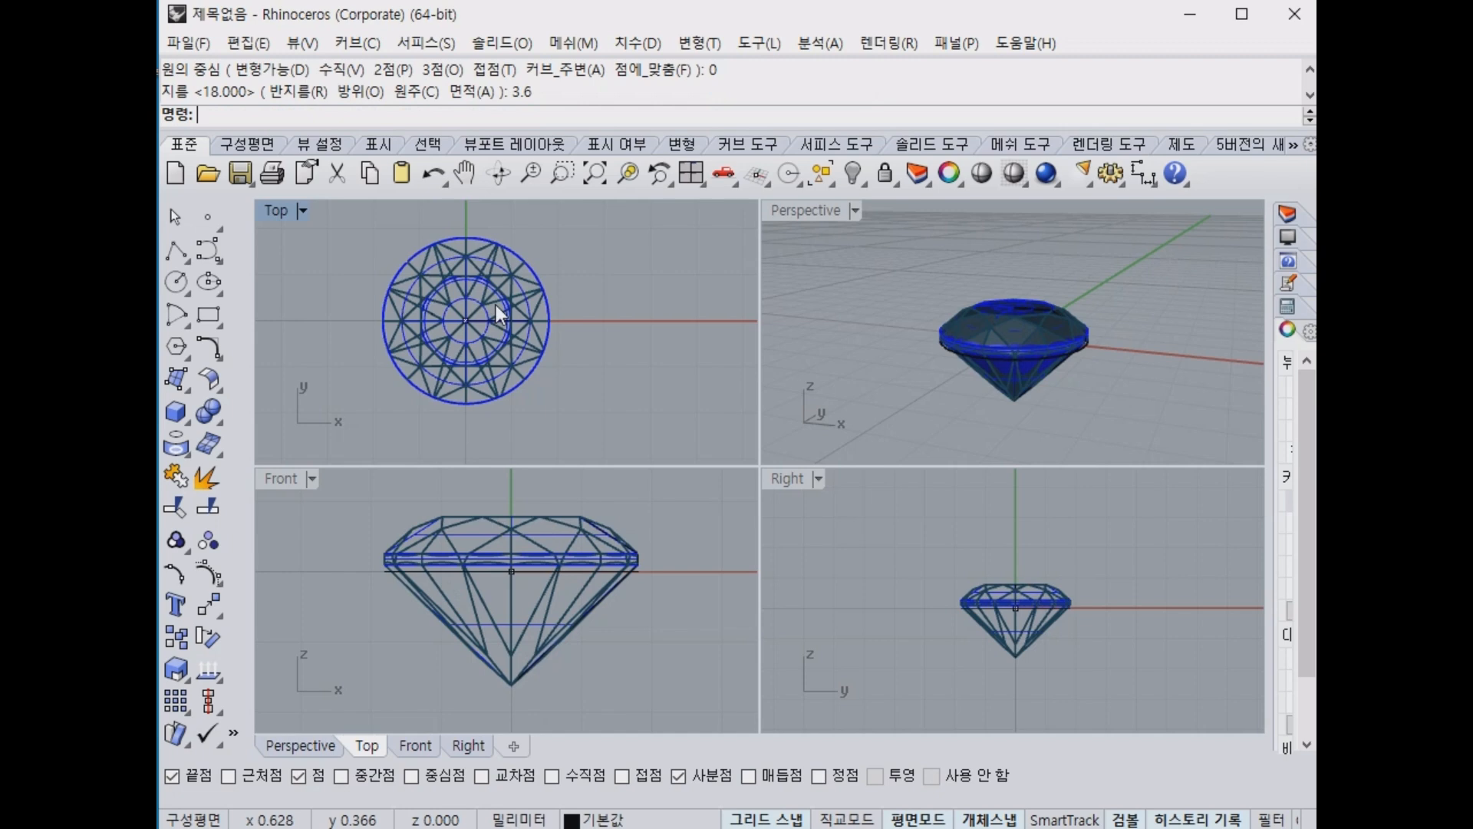
Offset the 3.6 mm circle outward by 0.6 mm in Top view.
left_click(519, 256)
left_click(606, 314)
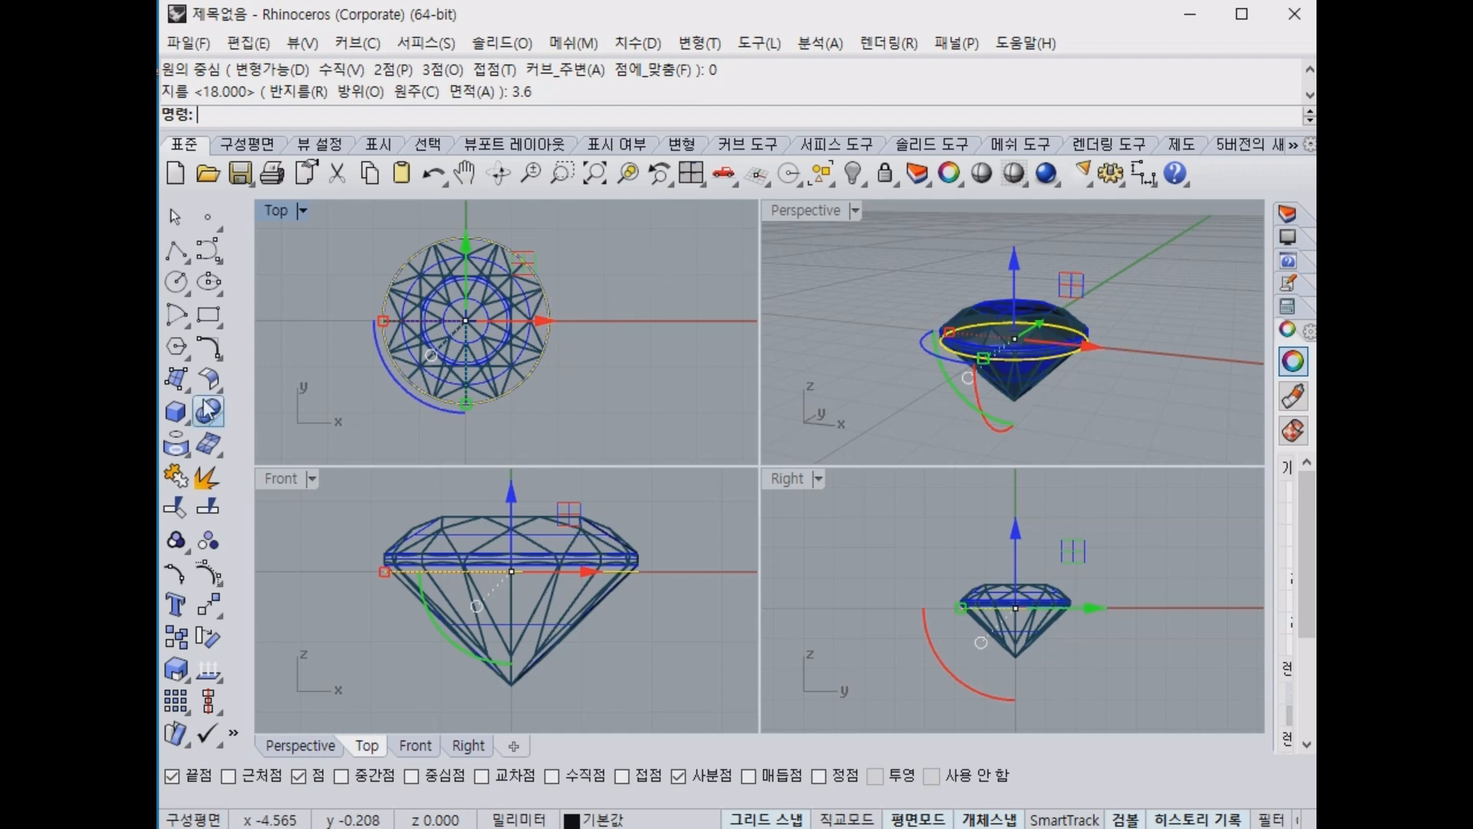
left_click(208, 347)
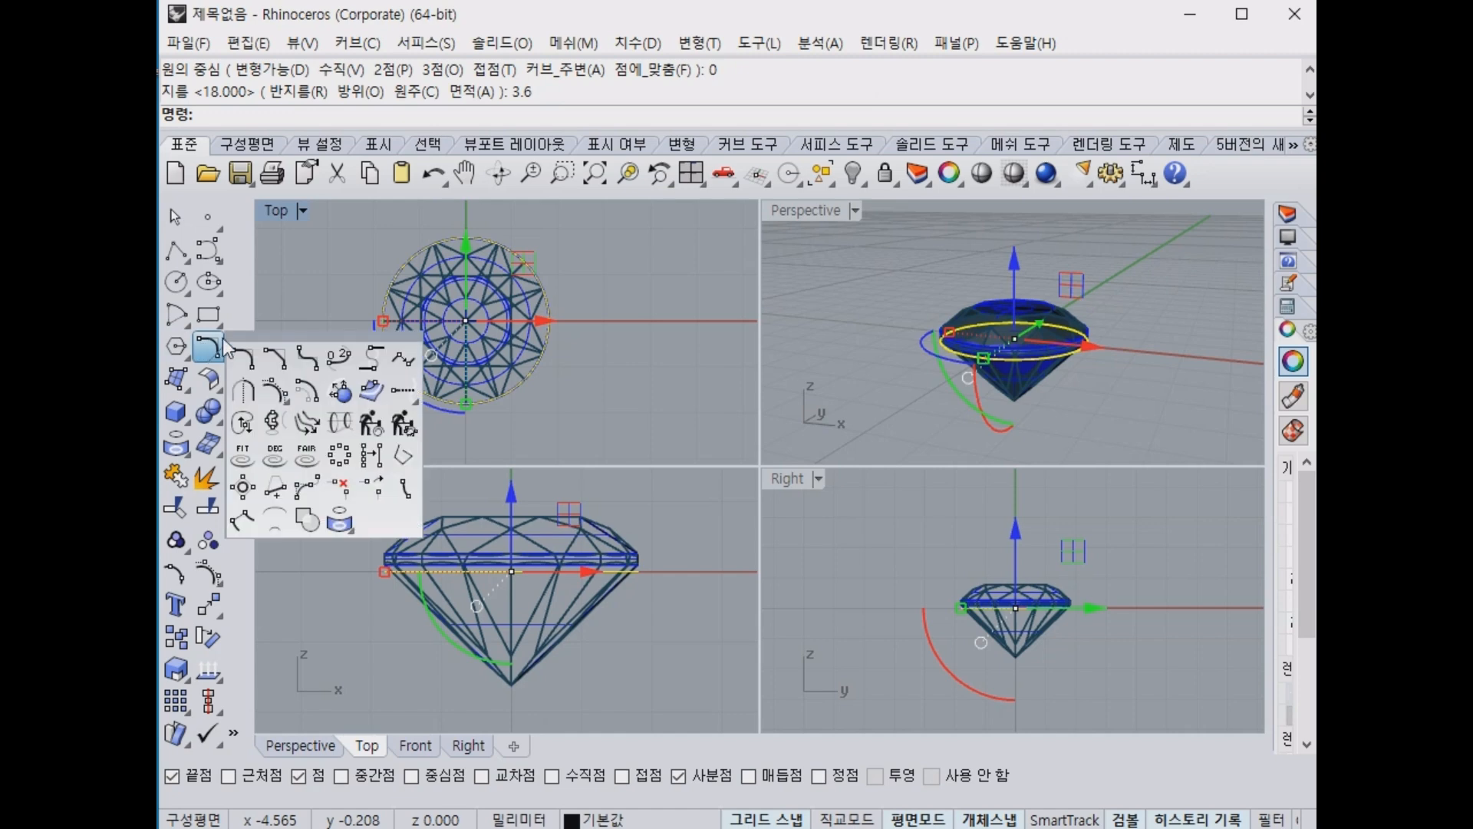
left_click(309, 388)
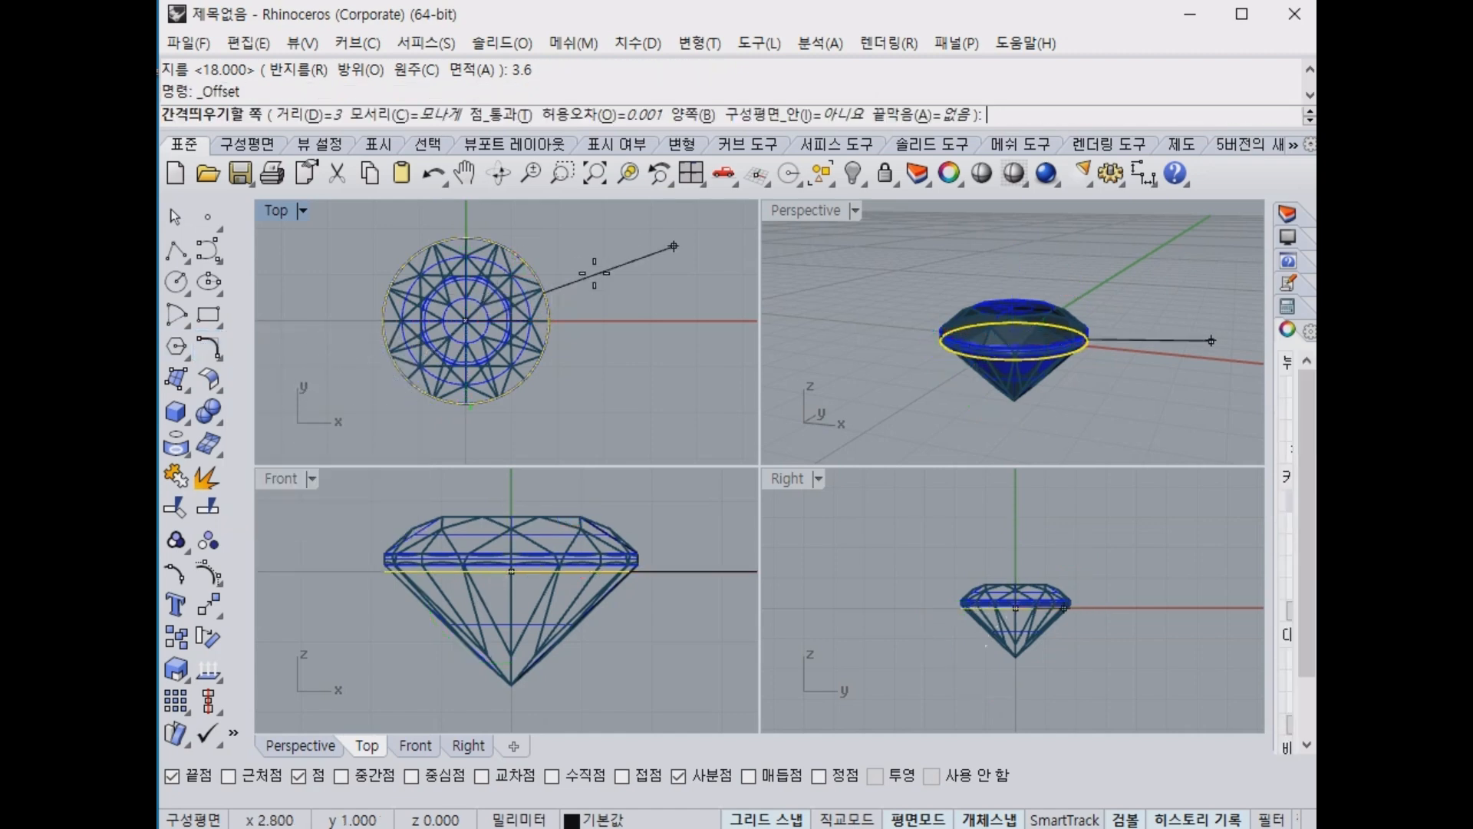
type("0.6")
key("Return")
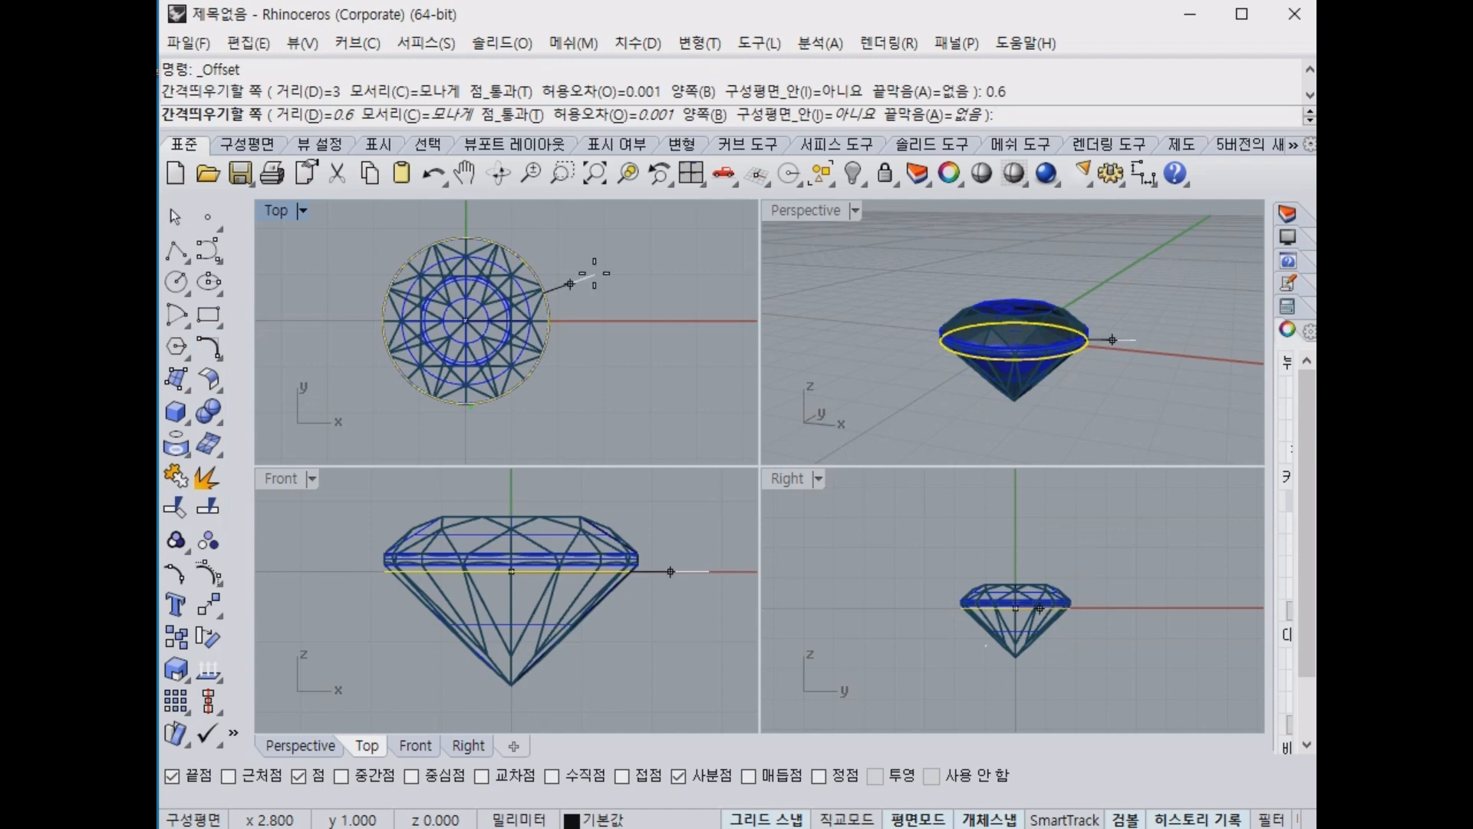
left_click(594, 273)
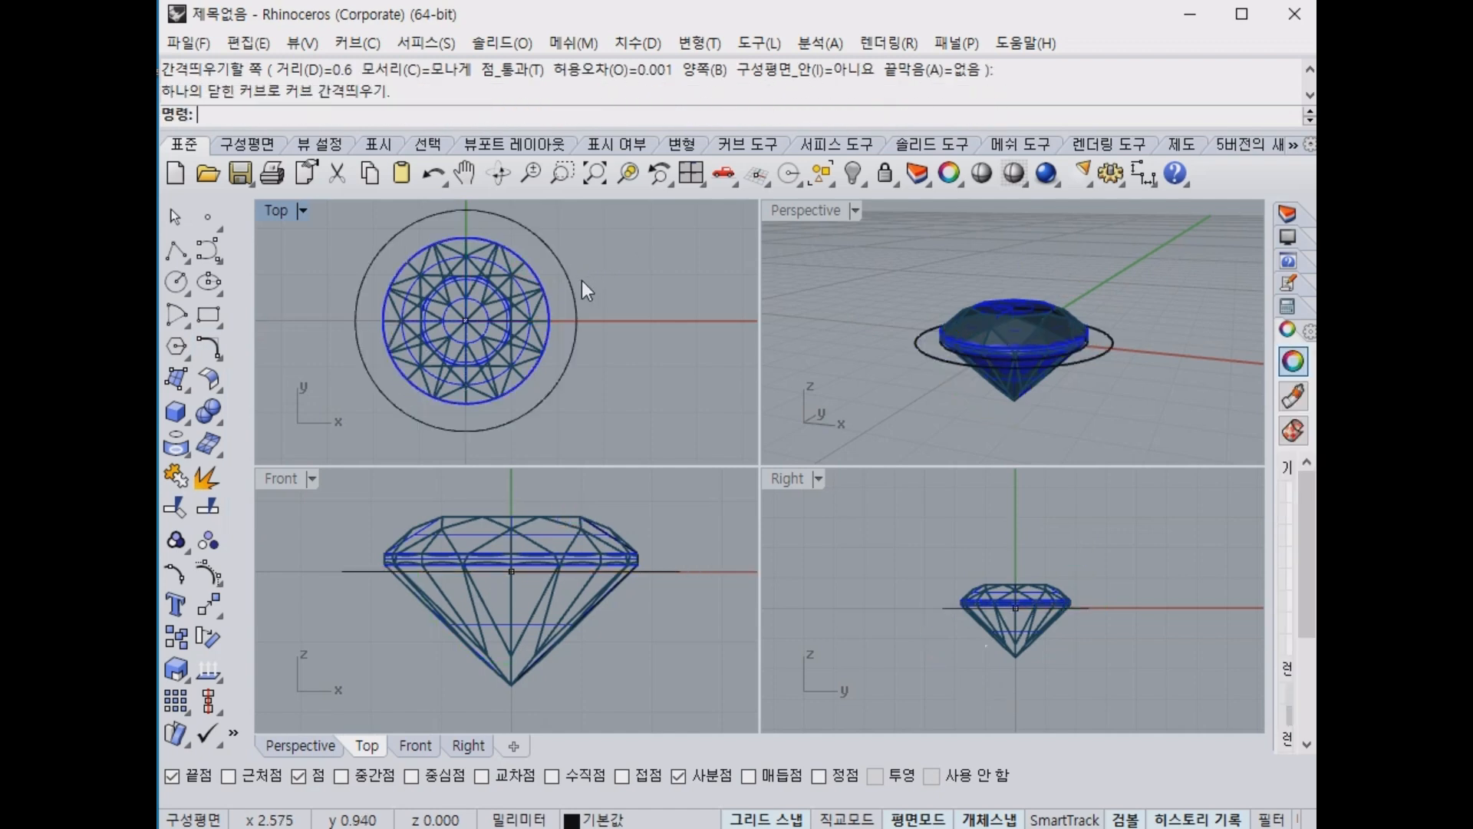
Offset the outer circle outward by 1.5 mm to add a larger concentric circle.
left_click(569, 284)
key("Return")
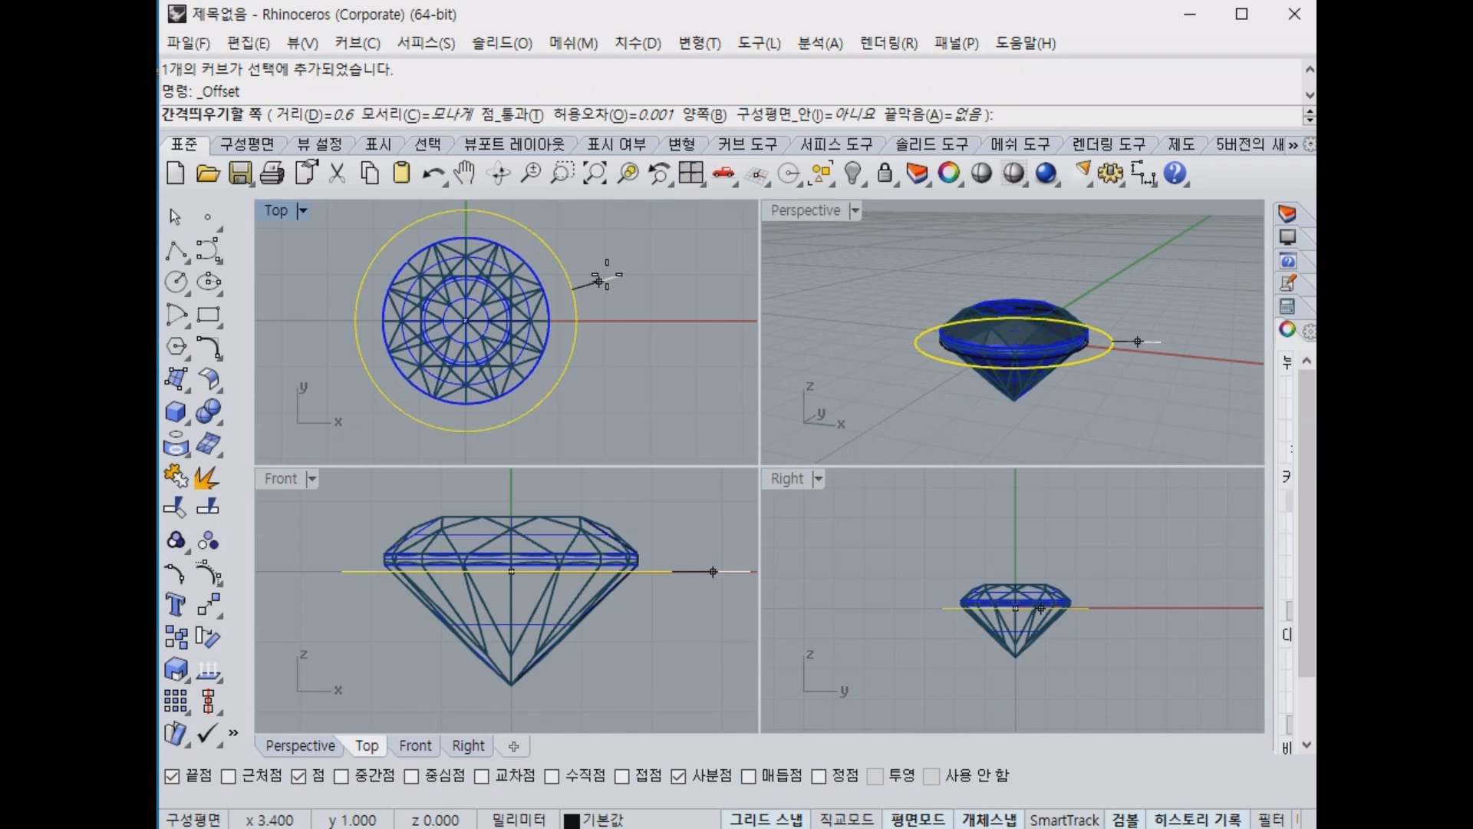
type("1.5")
key("Return")
left_click(637, 270)
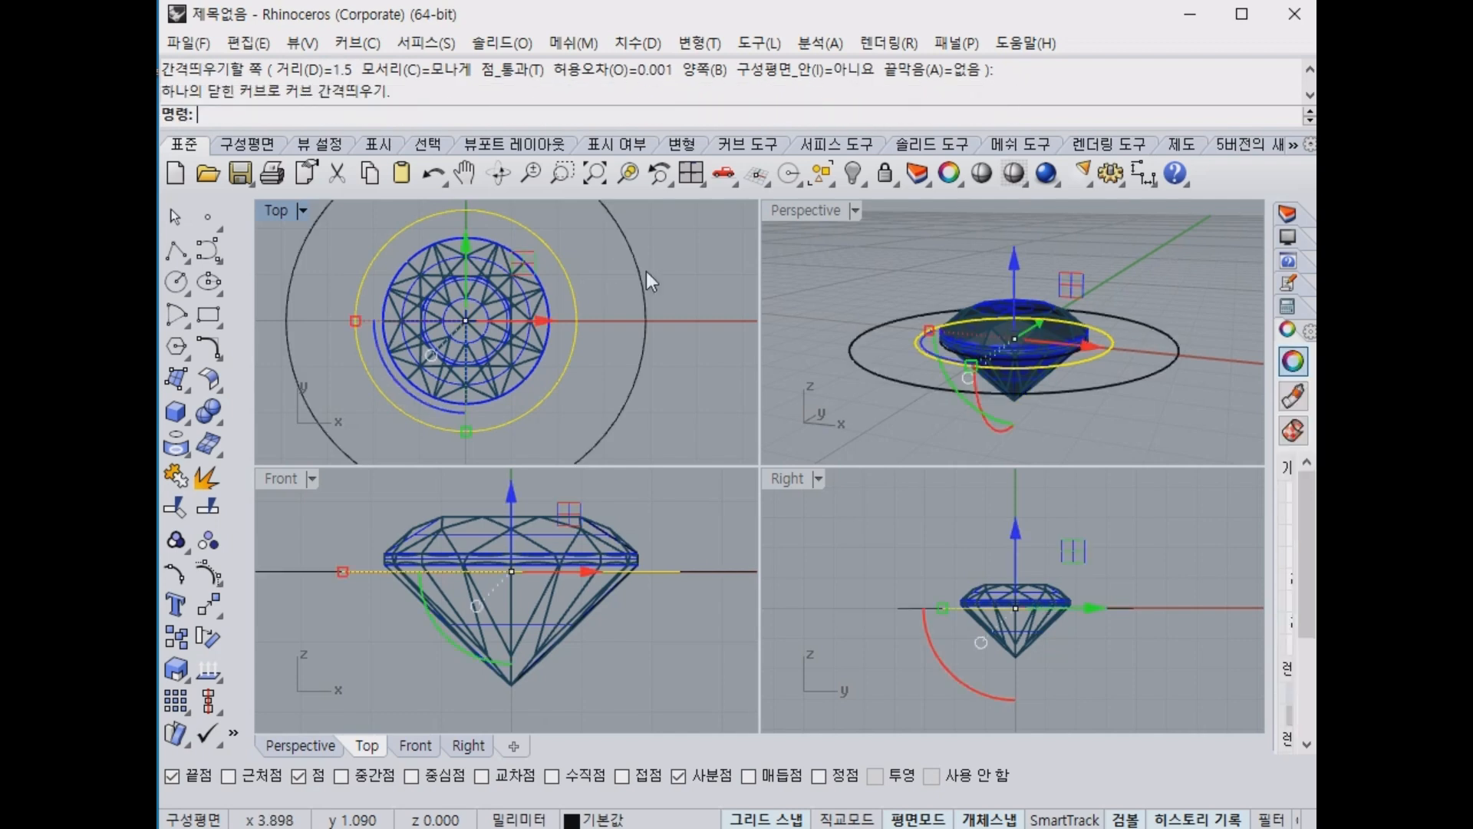
Dimension the vertical gap between the two outer circles in Top view, snapping to their upper quadrant points.
scroll(703, 279, "down", 2)
right_click_drag(711, 297, 651, 368)
left_click(710, 306)
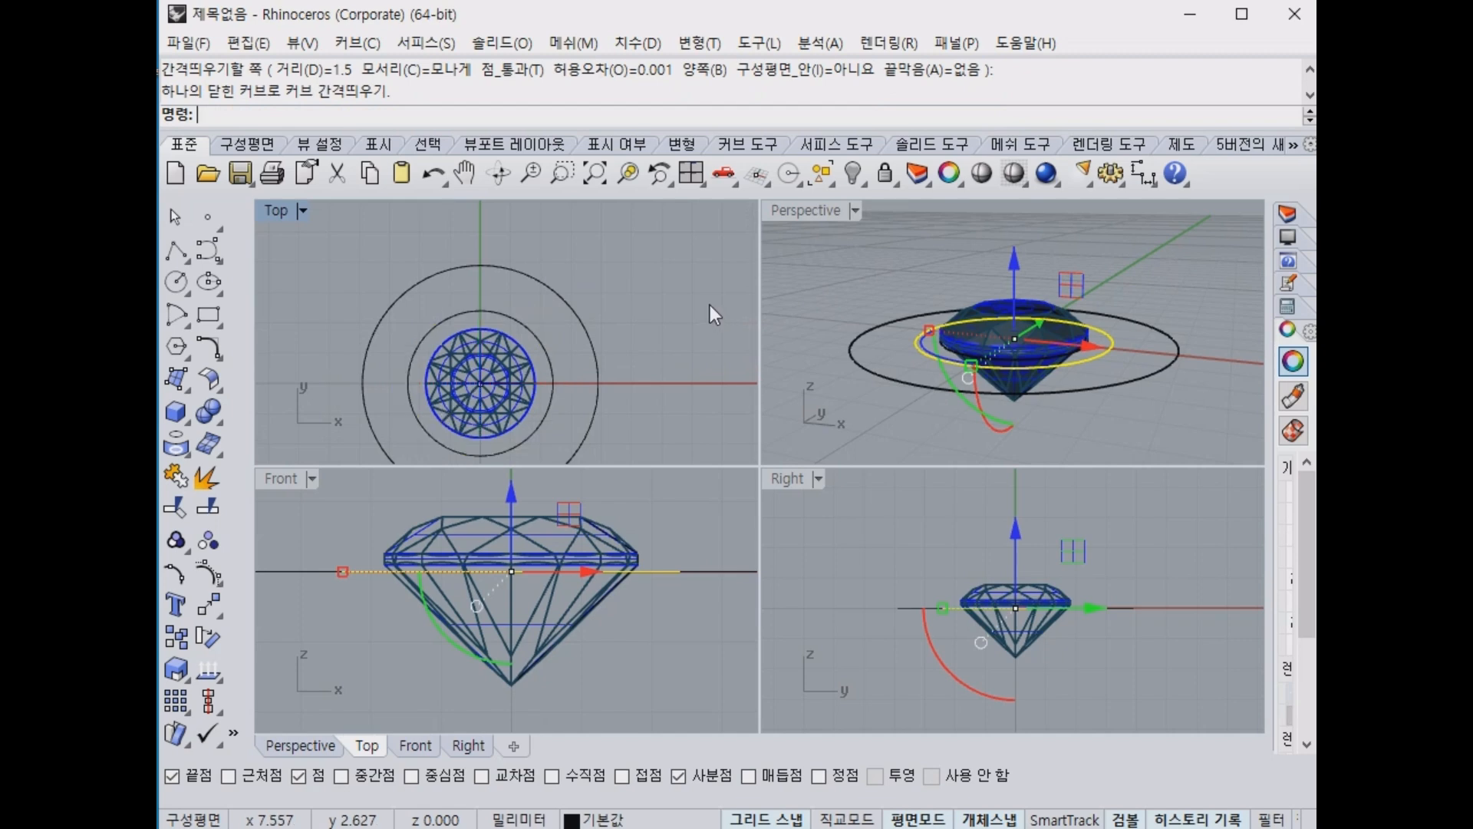
left_click(1143, 173)
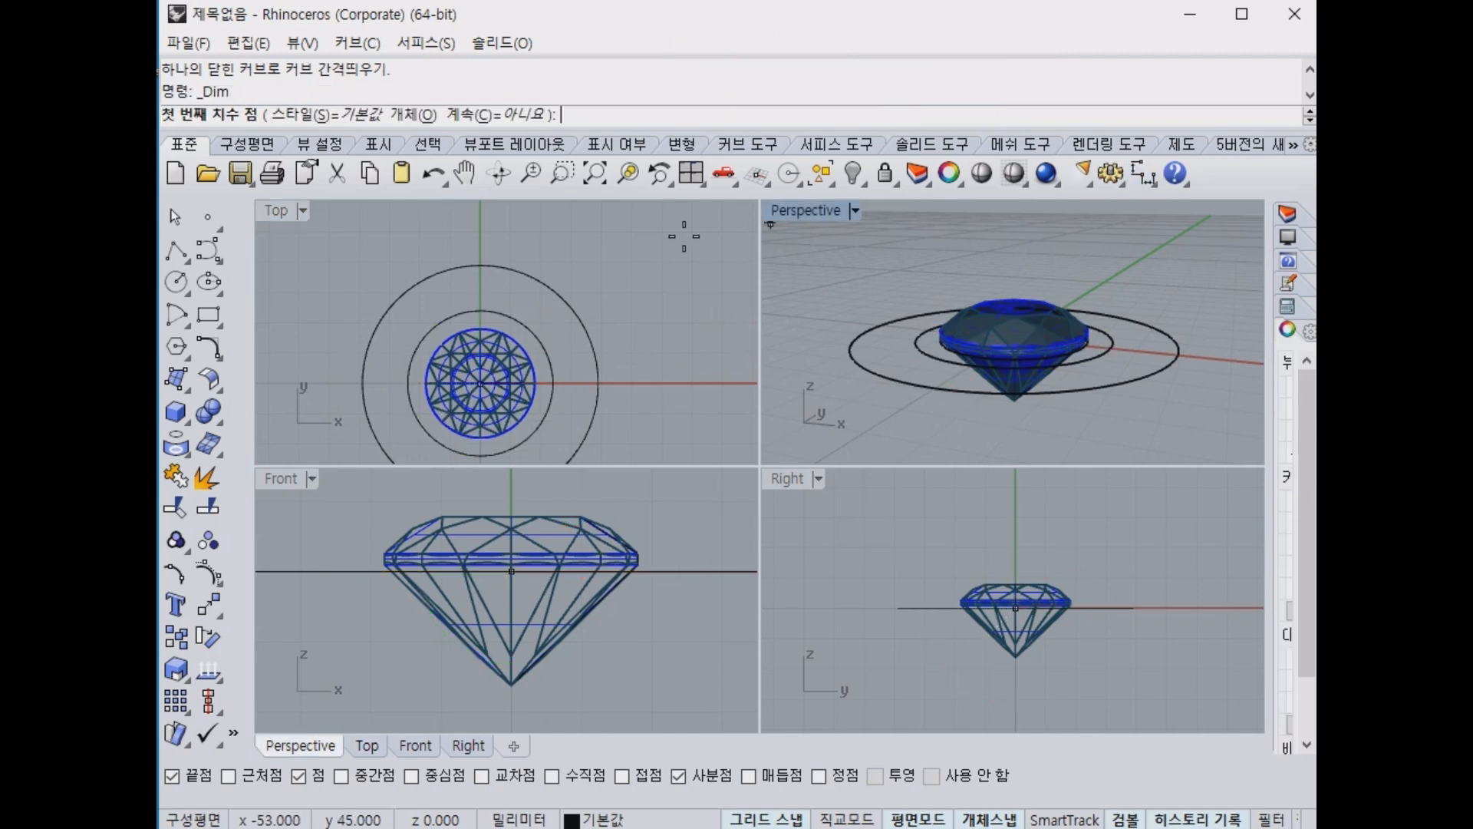
left_click(481, 266)
left_click(481, 311)
left_click(692, 299)
Dimension the vertical gap between the gem's girdle circle and the first offset circle, placing the dimension on the opposite side of the rings.
right_click(651, 301)
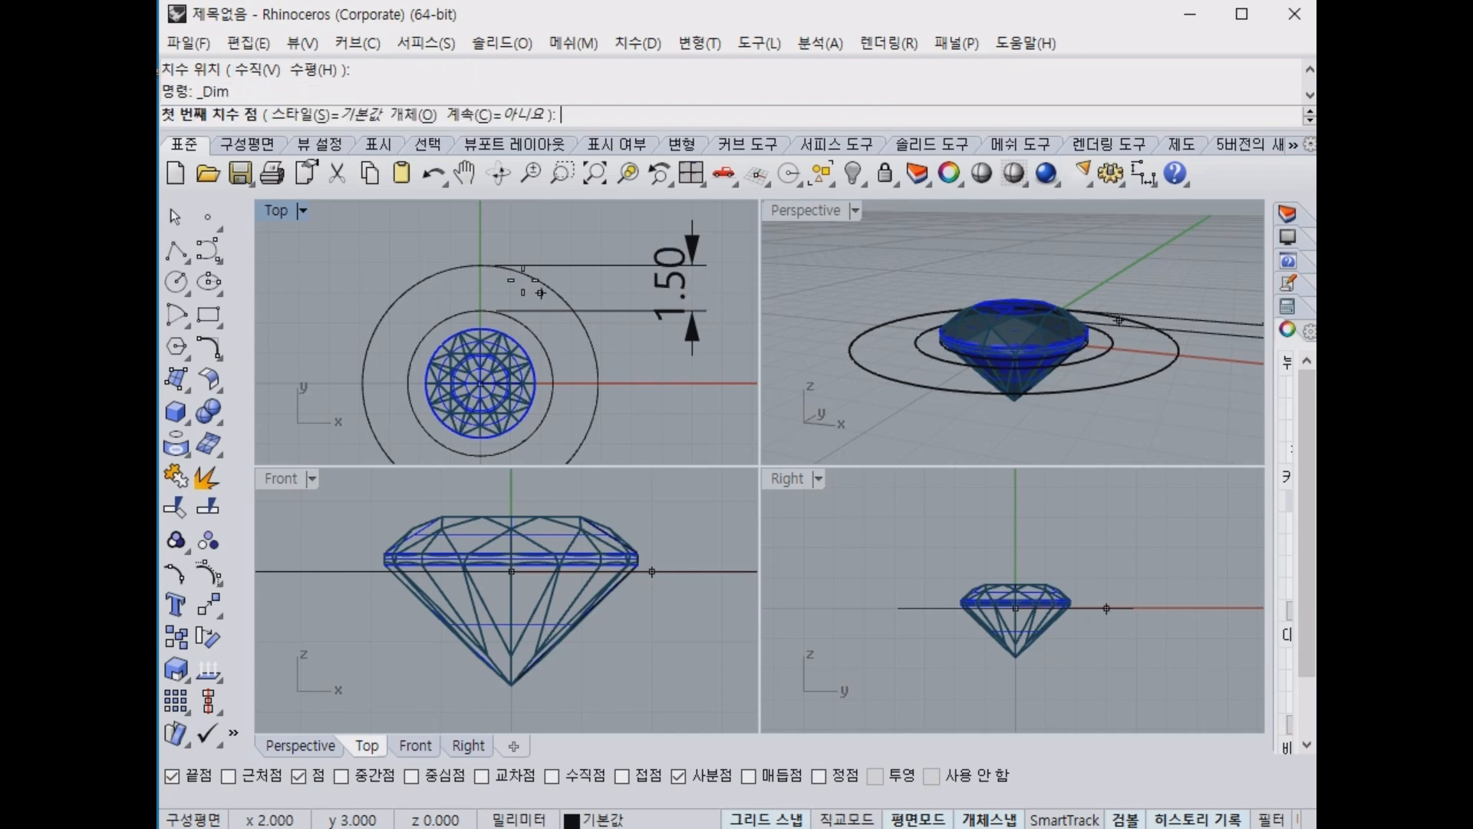
left_click(480, 311)
left_click(480, 329)
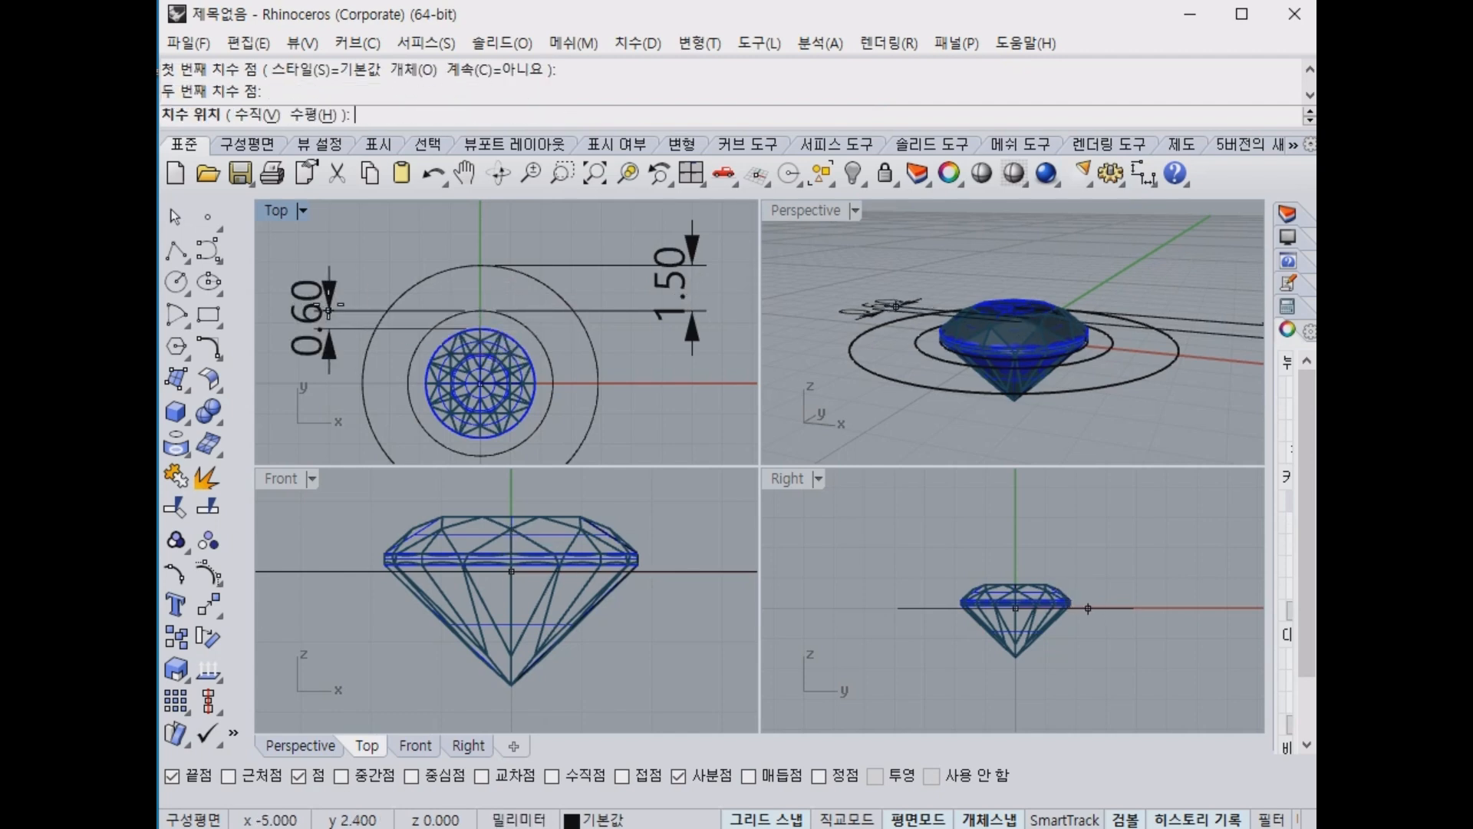
left_click(330, 311)
mouse_move(609, 356)
right_mouse_down()
mouse_move(607, 320)
mouse_move(610, 353)
right_mouse_up()
scroll(609, 321, "down", 2)
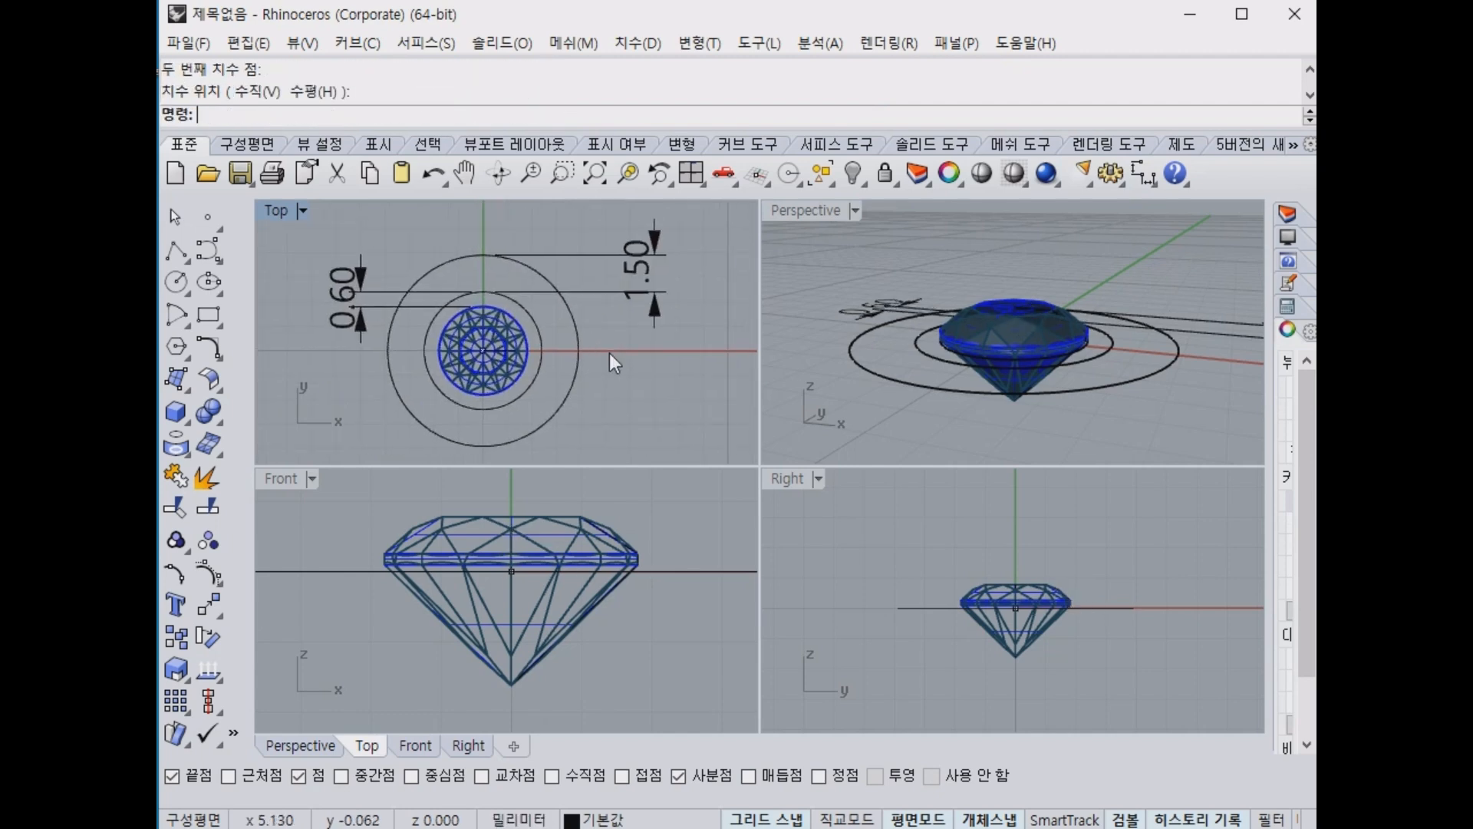
Delete the two vertical gap dimensions beside the concentric circles in Top view.
mouse_move(970, 362)
right_mouse_down()
mouse_move(1051, 406)
mouse_move(987, 381)
right_mouse_up()
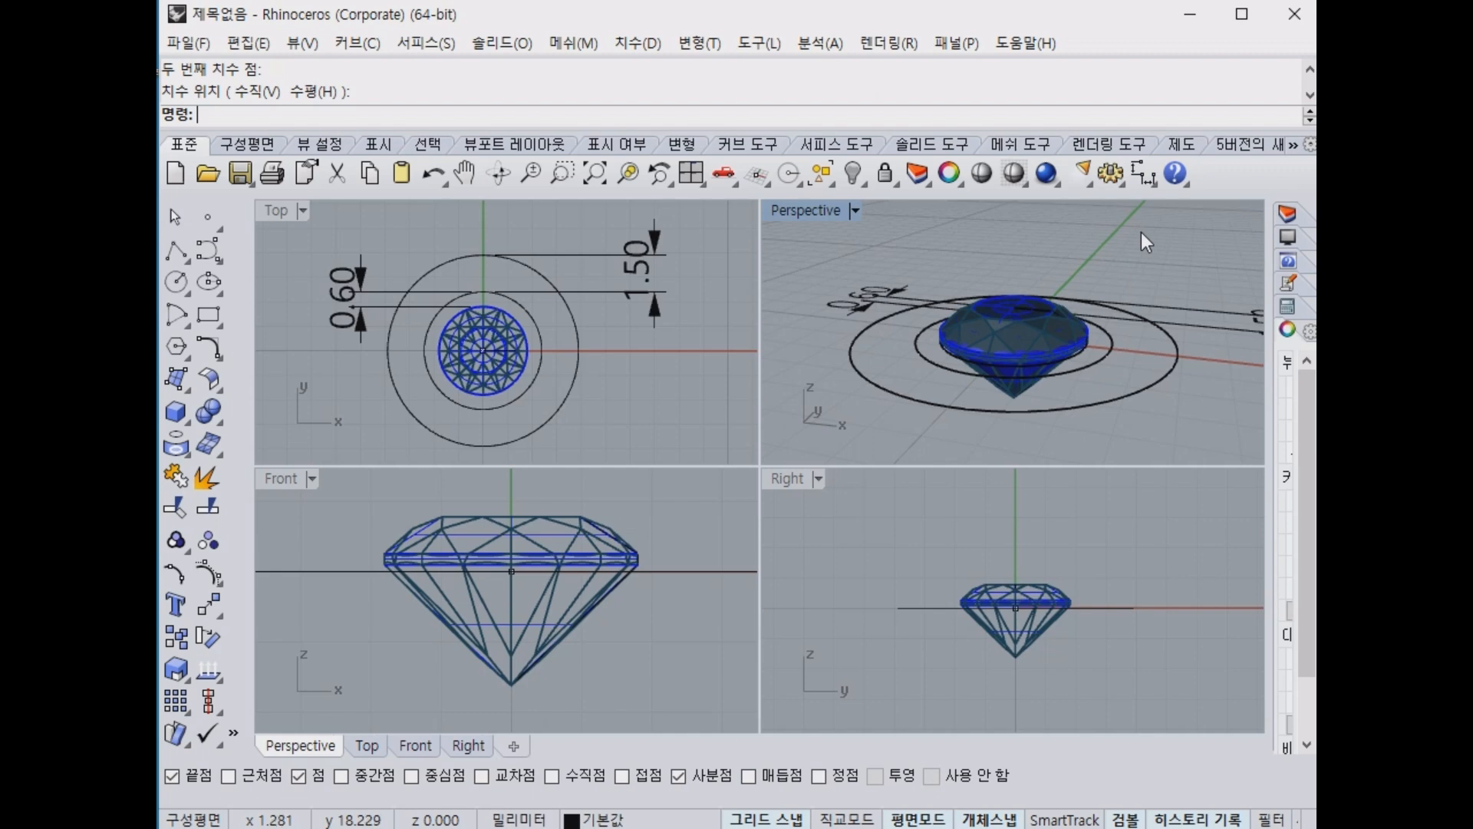
right_click_drag(1035, 334, 1144, 366)
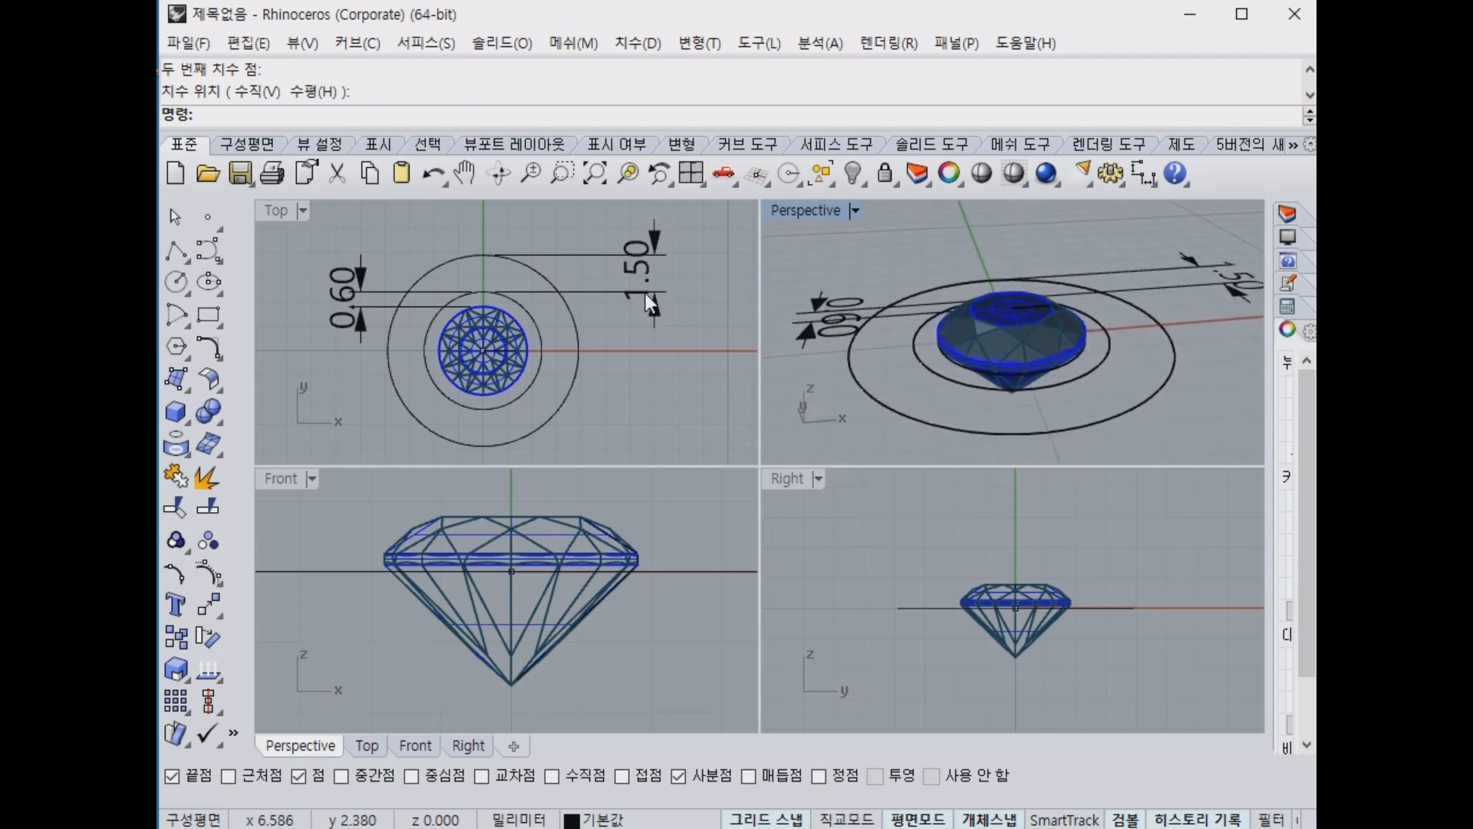
left_click(647, 292)
key("Delete")
left_click(360, 290)
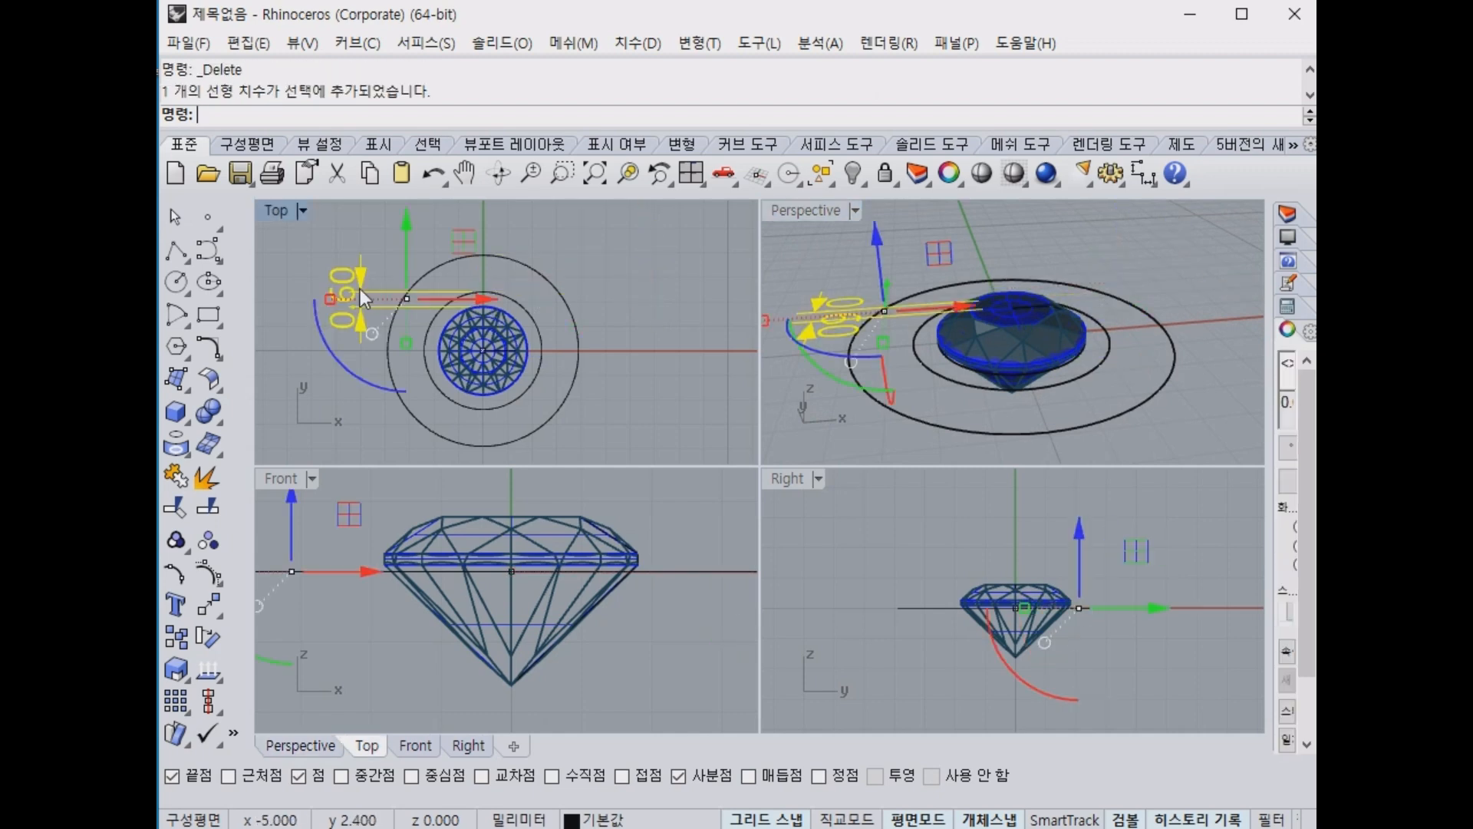
key("Delete")
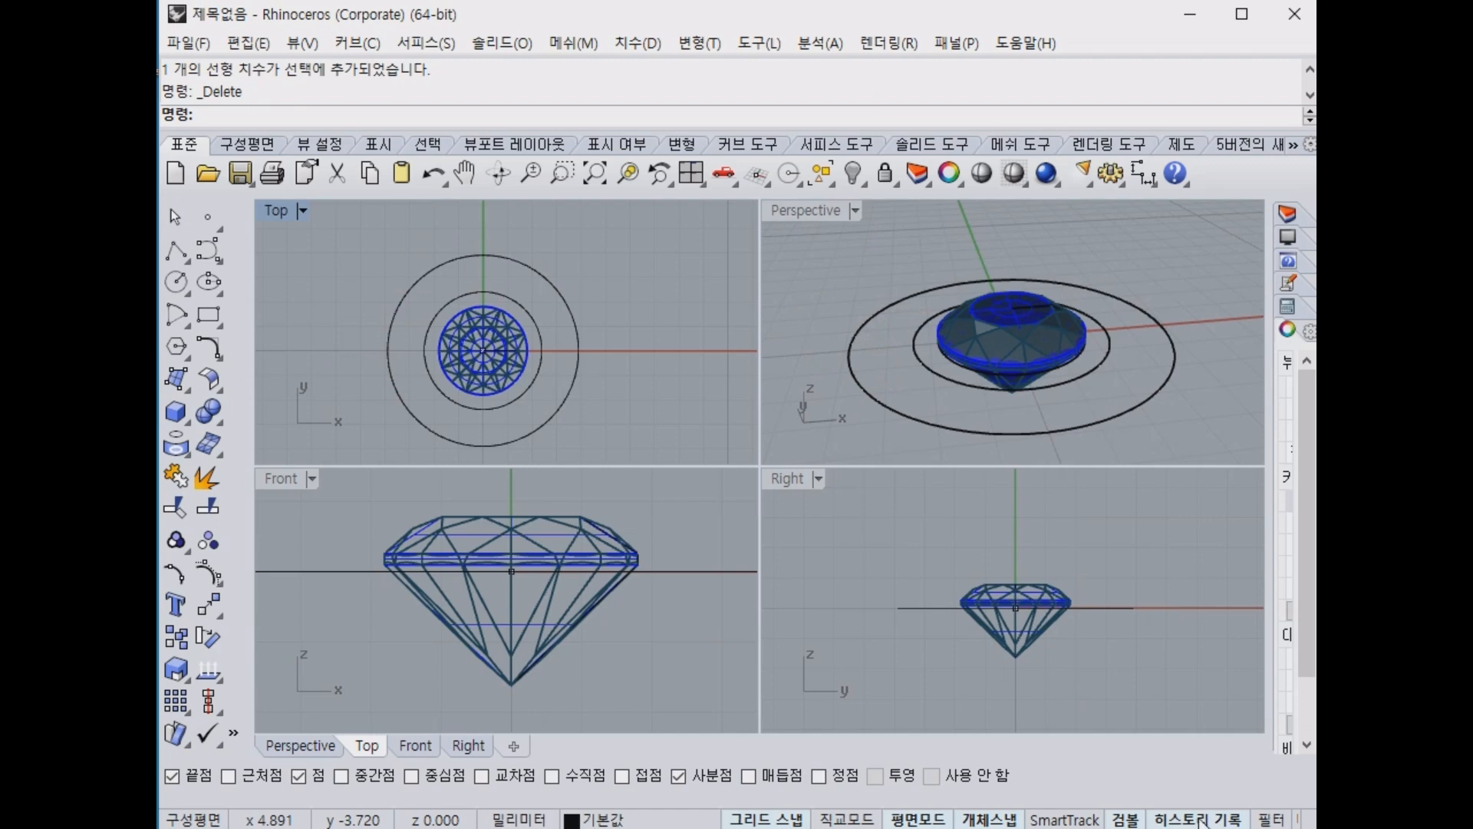
Try copying the two outer concentric circles together 4.5 mm straight down in Front view, and undo the copy.
scroll(652, 386, "down", 2)
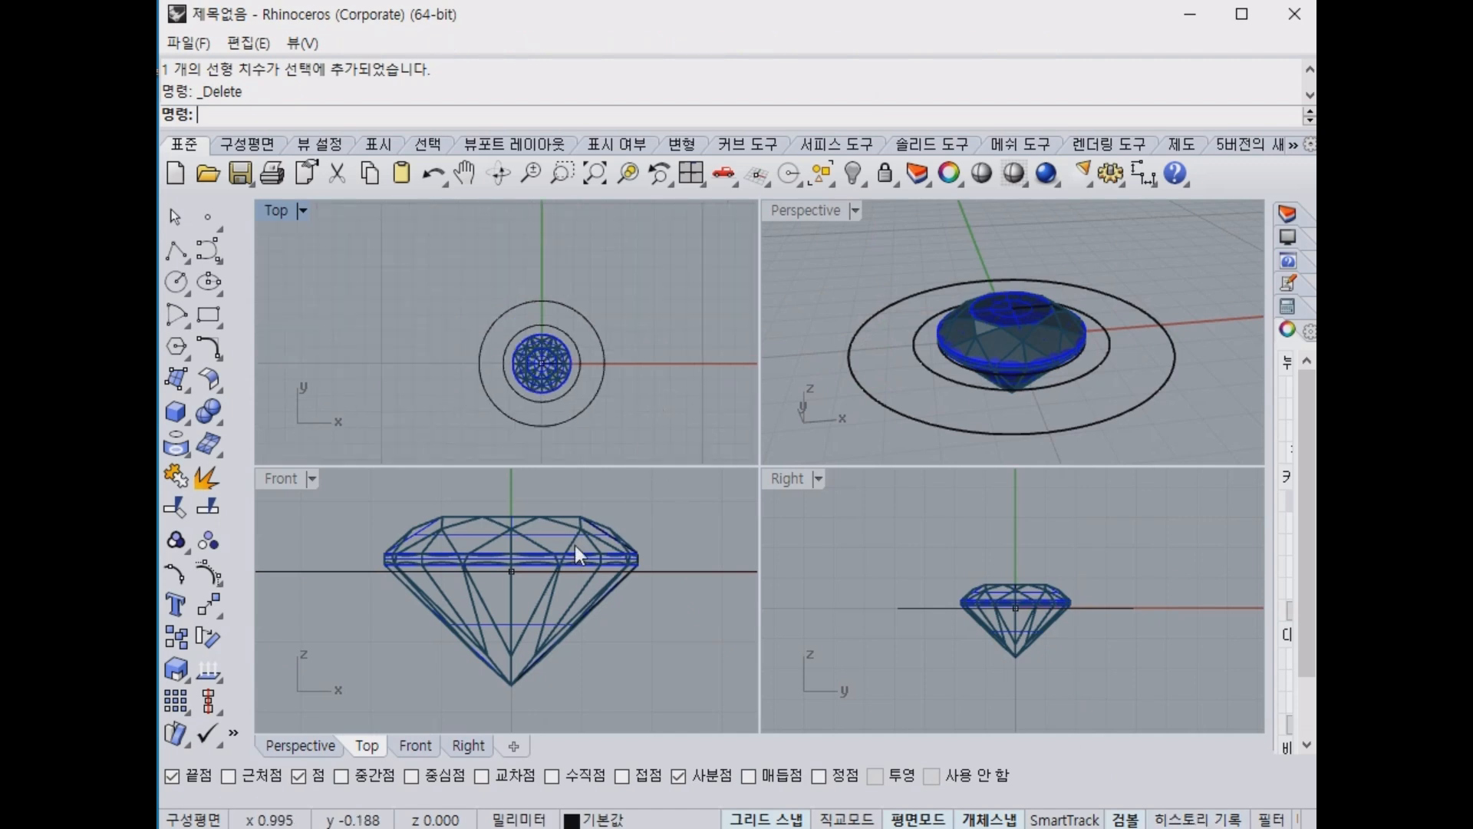
right_click_drag(574, 545, 562, 487)
left_click_drag(663, 348, 579, 381)
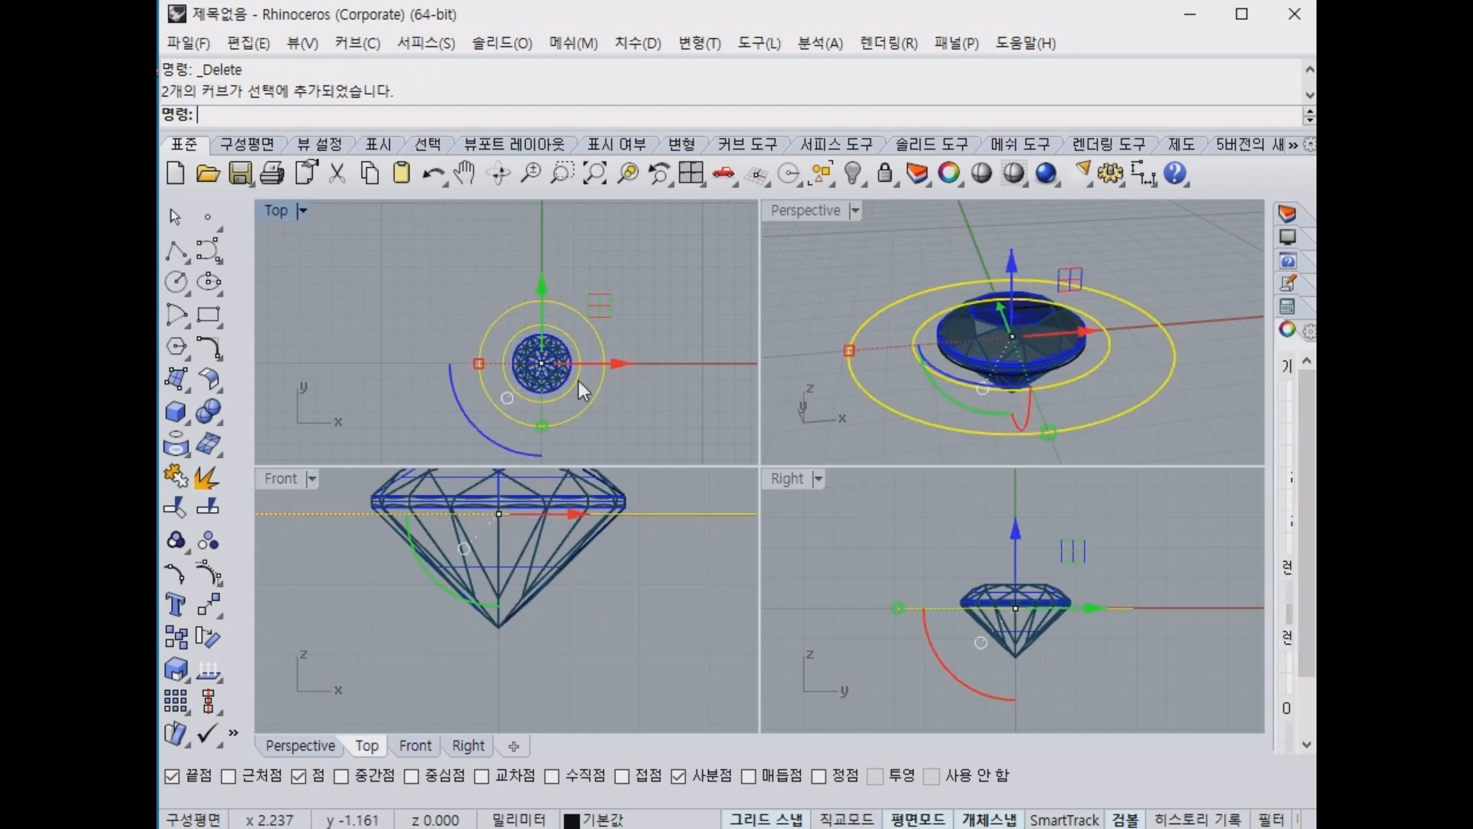
scroll(505, 610, "down", 4)
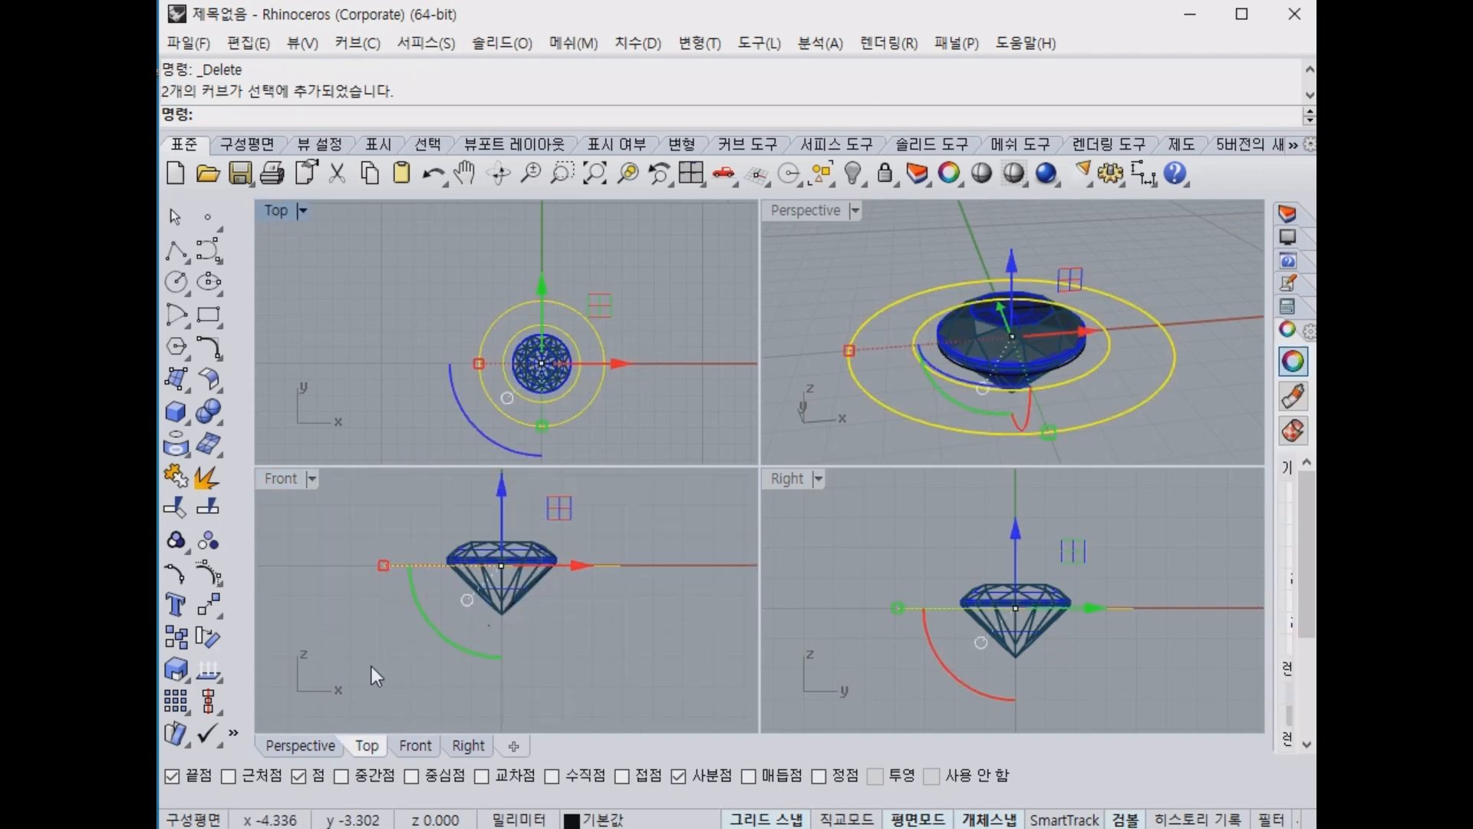
left_click(177, 639)
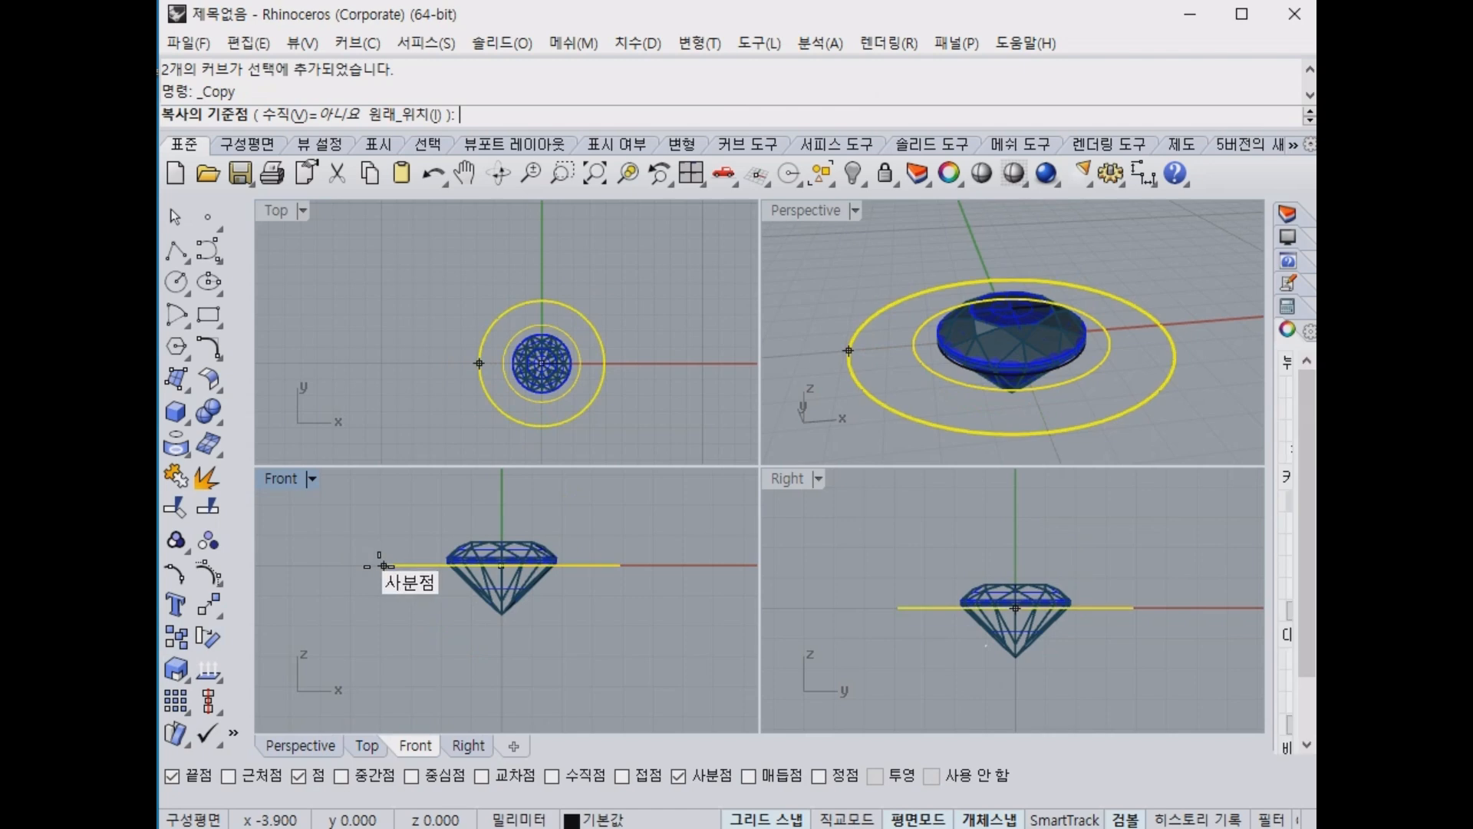
left_click(384, 566)
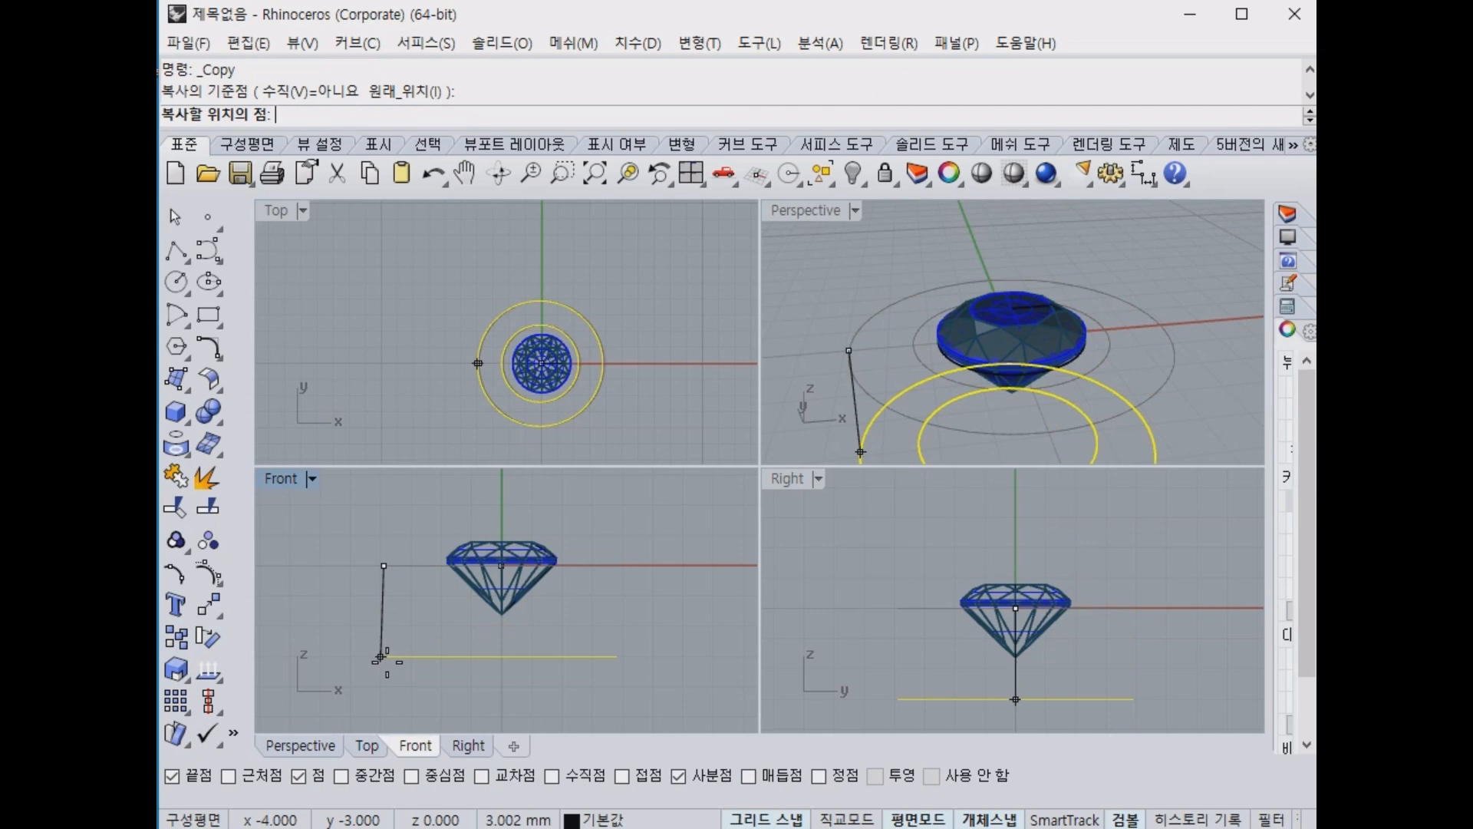
type("4.5")
key("Return")
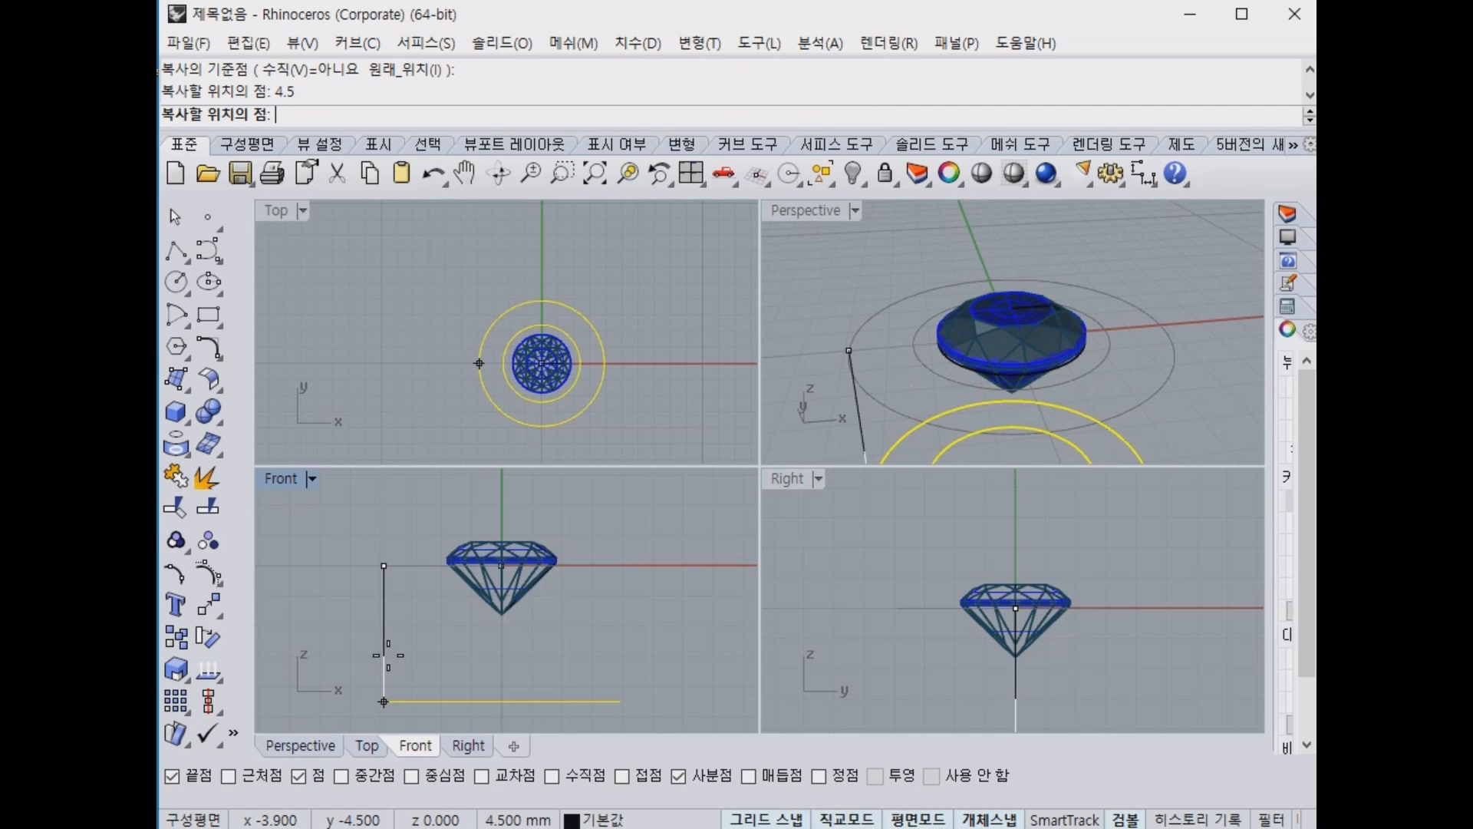
left_click(385, 672)
right_click(513, 665)
right_click_drag(599, 649, 568, 576)
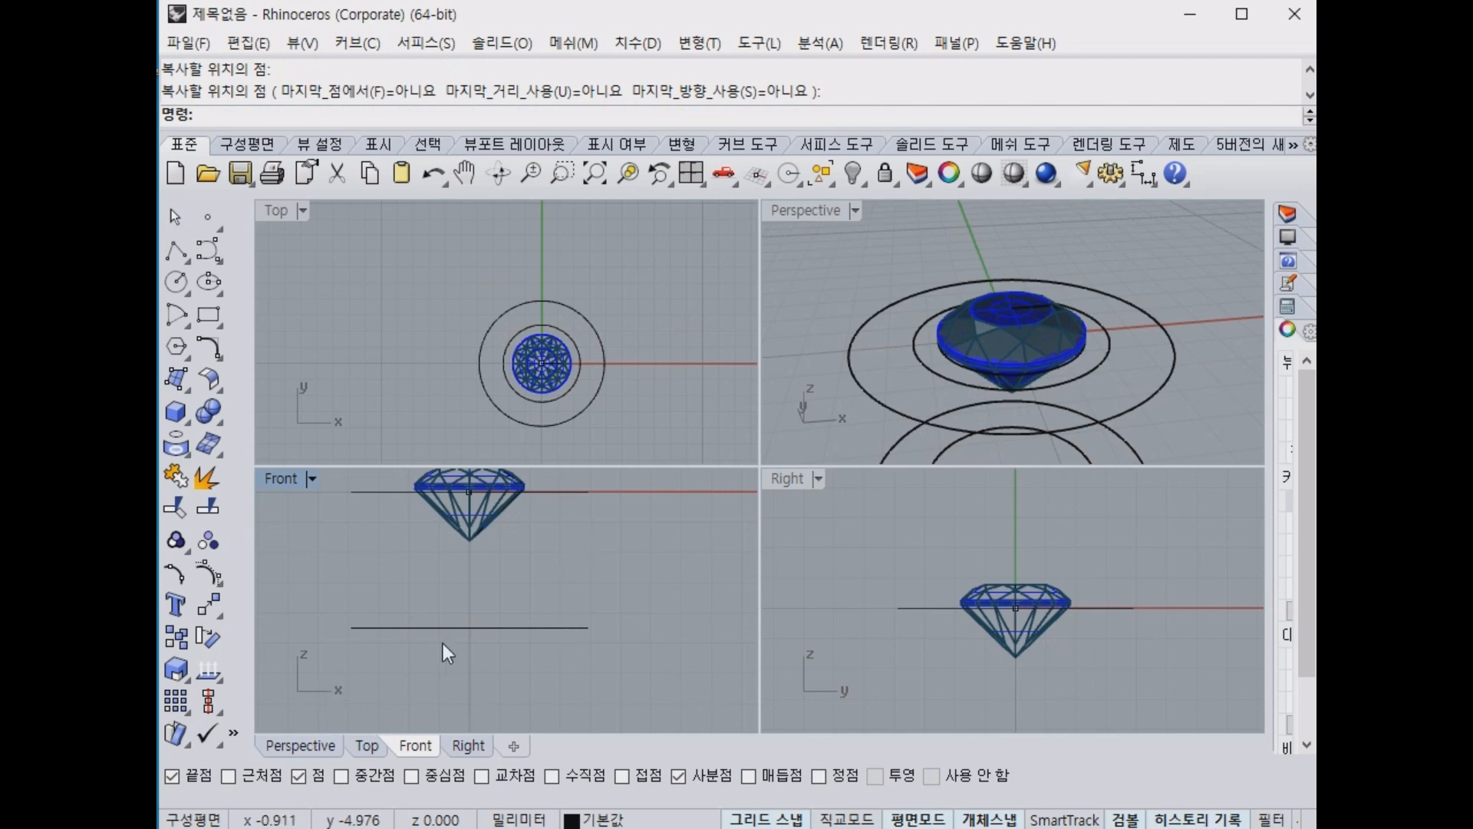
key("ctrl+z")
Copy the outermost circle 4.5 mm straight down in Front view, using its quadrant point as the base point.
right_click(572, 593)
left_click(1192, 821)
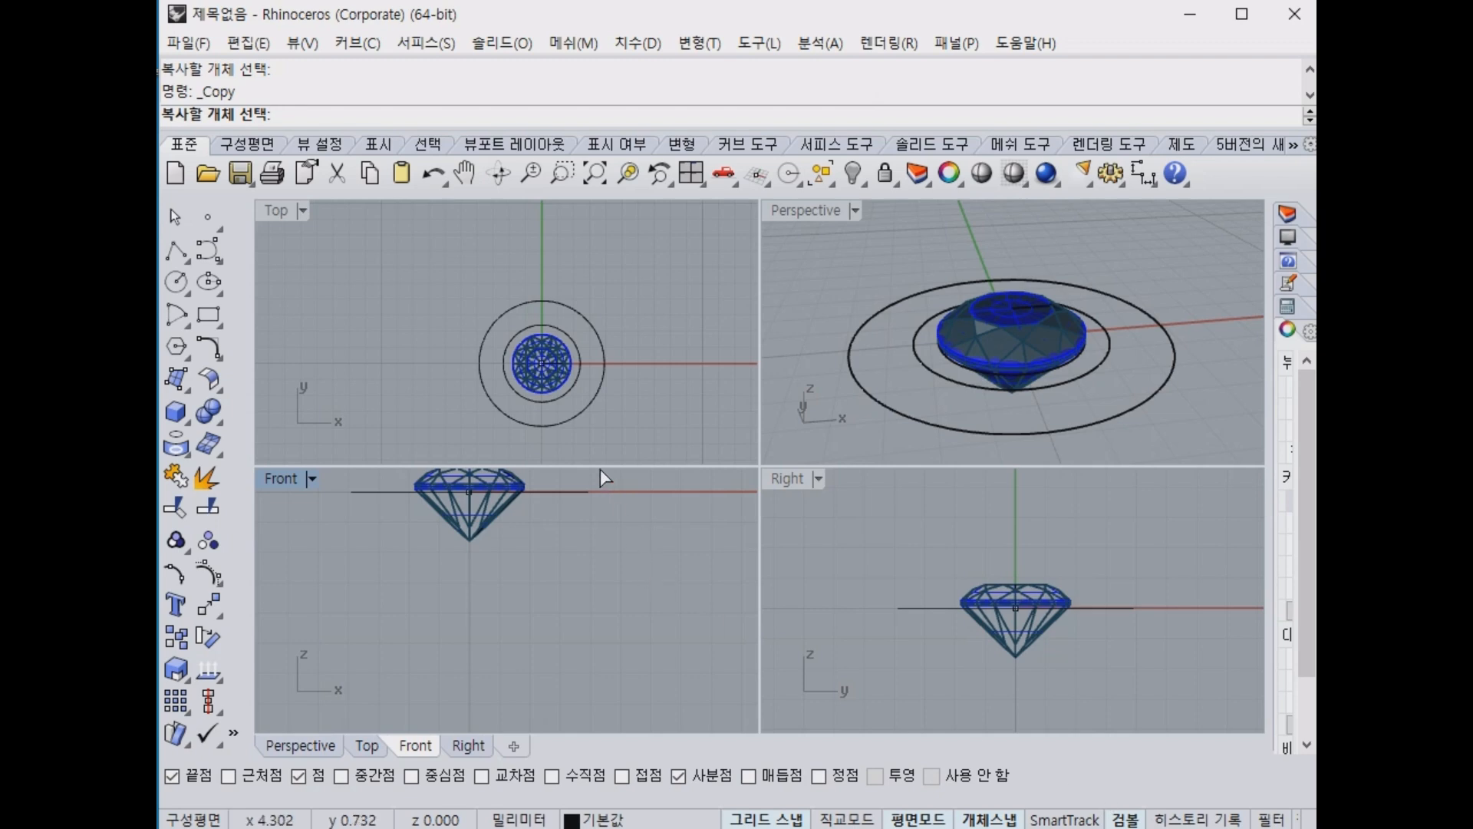
mouse_move(600, 467)
left_mouse_down()
mouse_move(583, 488)
mouse_move(583, 472)
left_mouse_up()
left_click(588, 491)
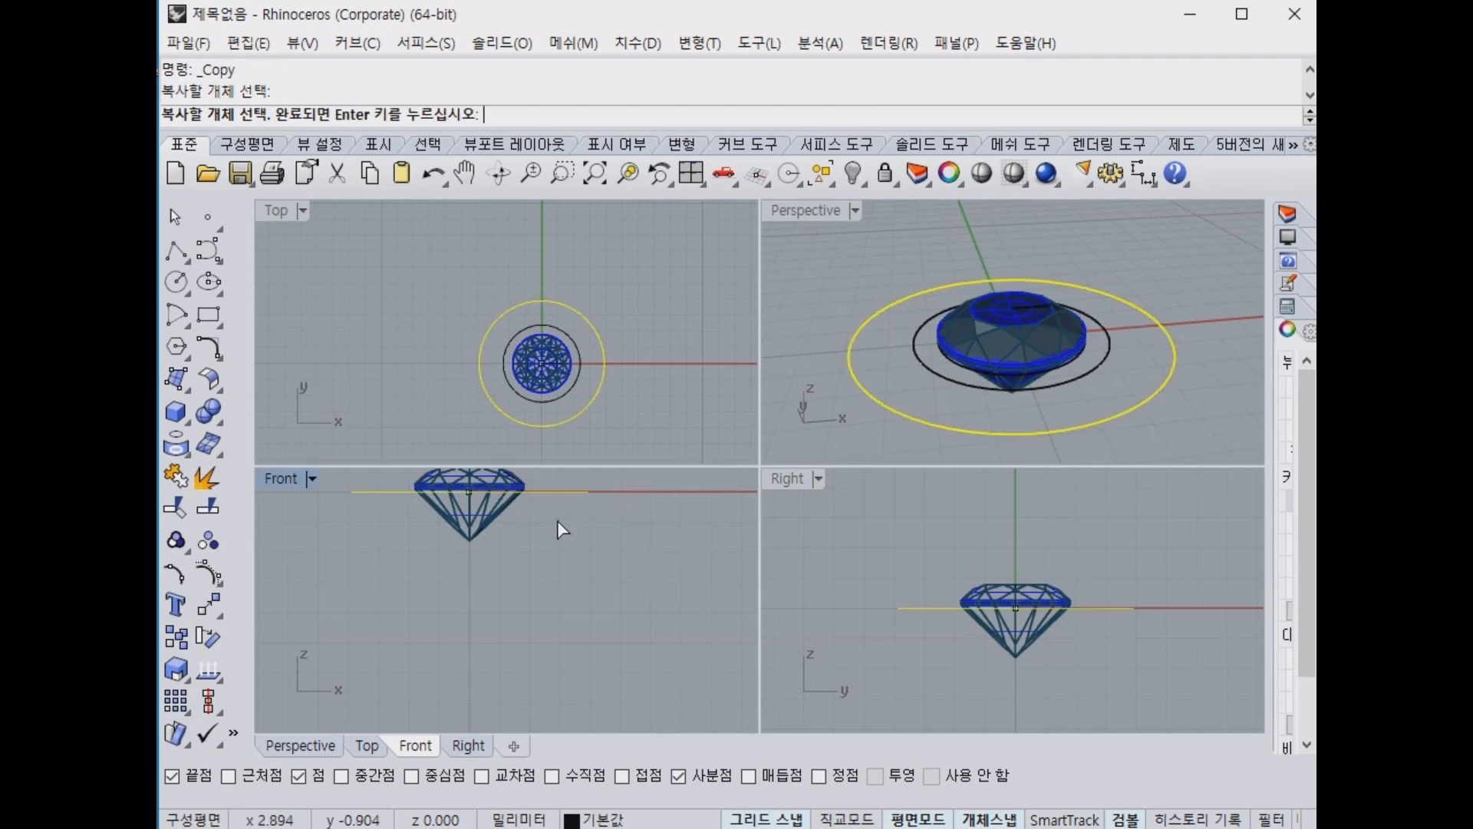
key("Return")
left_click(588, 492)
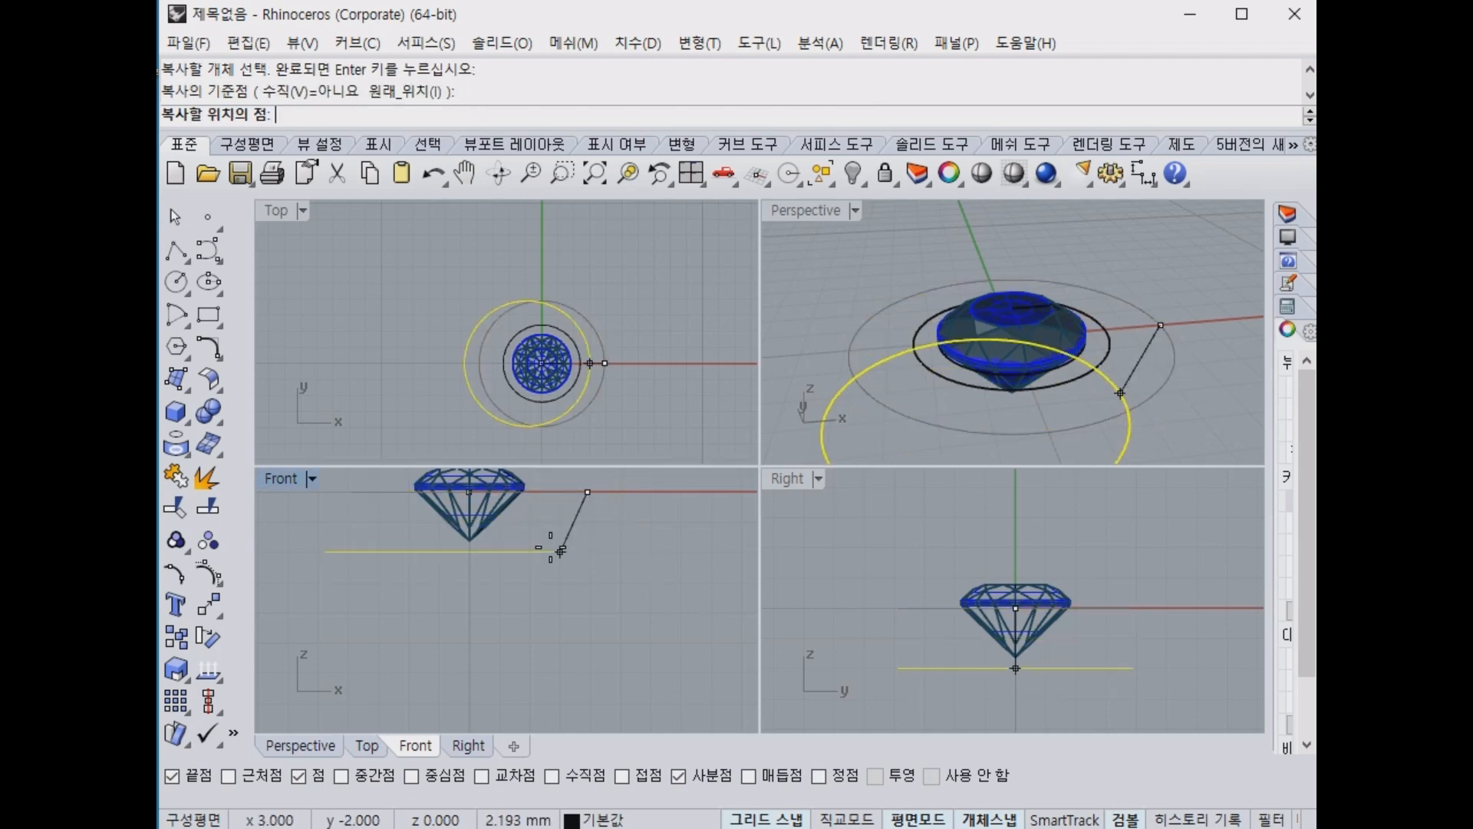
type("4.5")
key("Return")
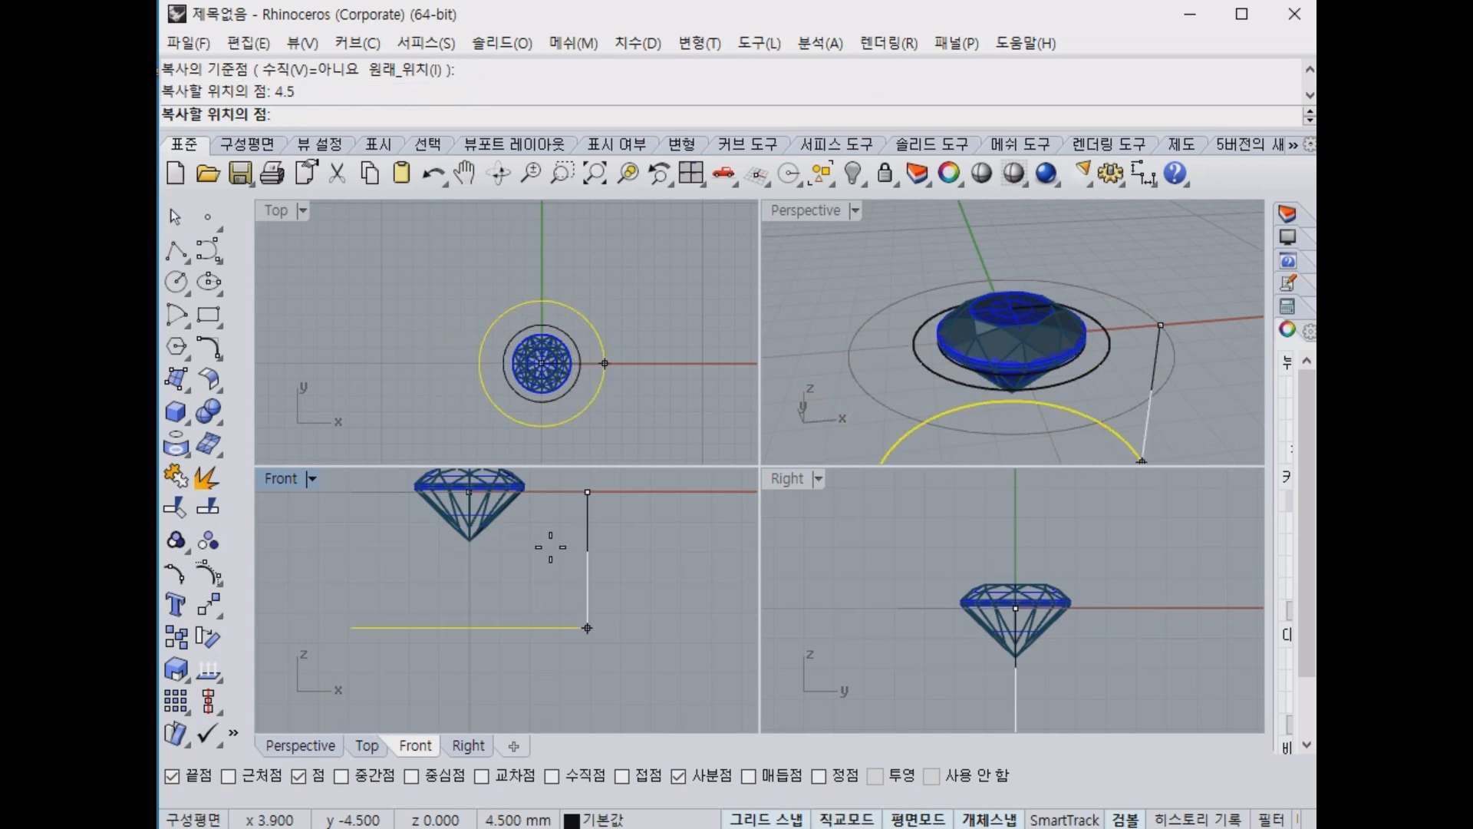
left_click(551, 548)
key("Return")
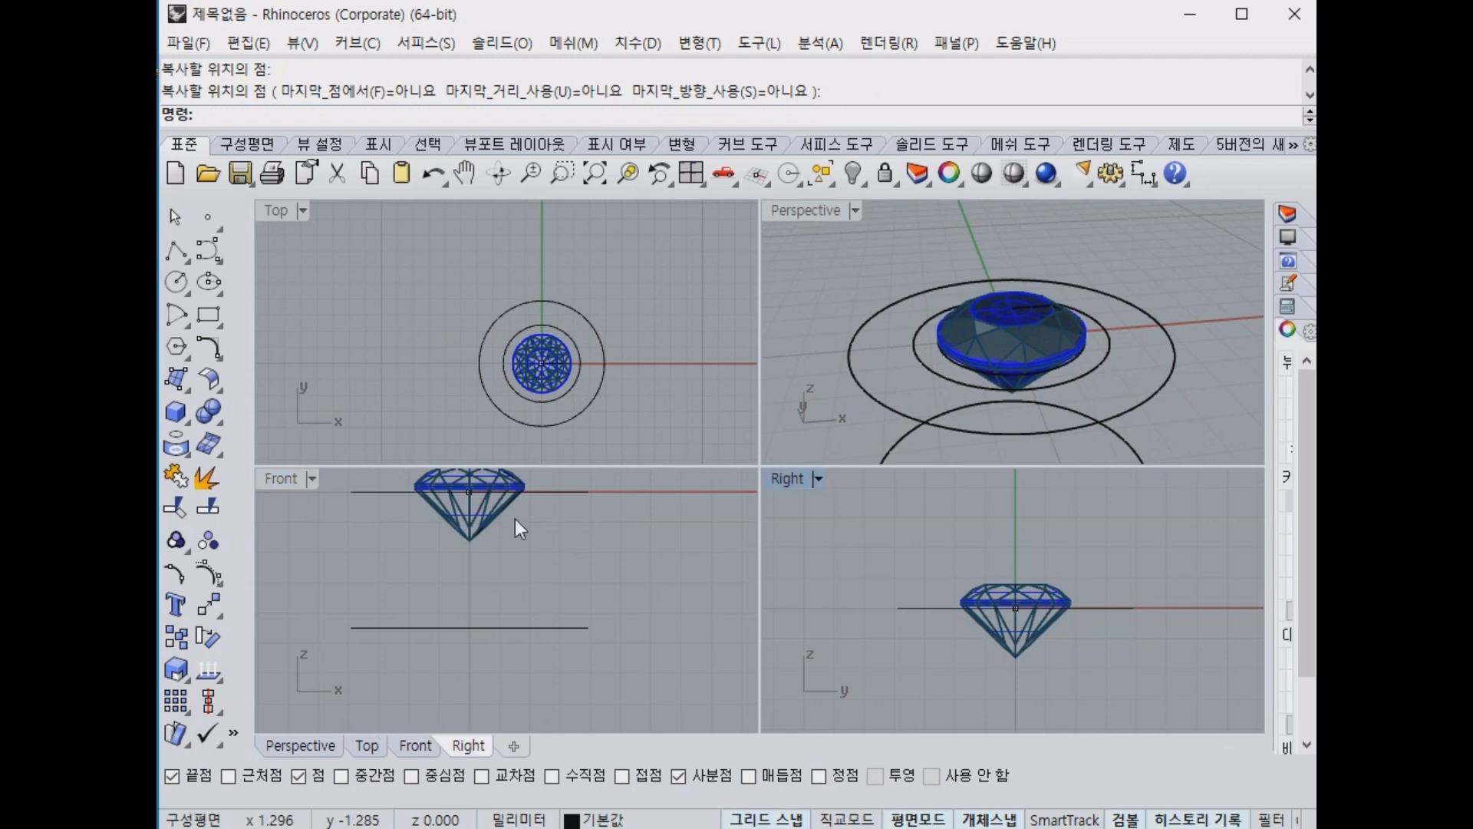
Copy the smaller offset circle around the gem 4.5 mm straight down in Front view, from its quadrant point.
right_click_drag(564, 576, 595, 616)
scroll(913, 390, "down", 4)
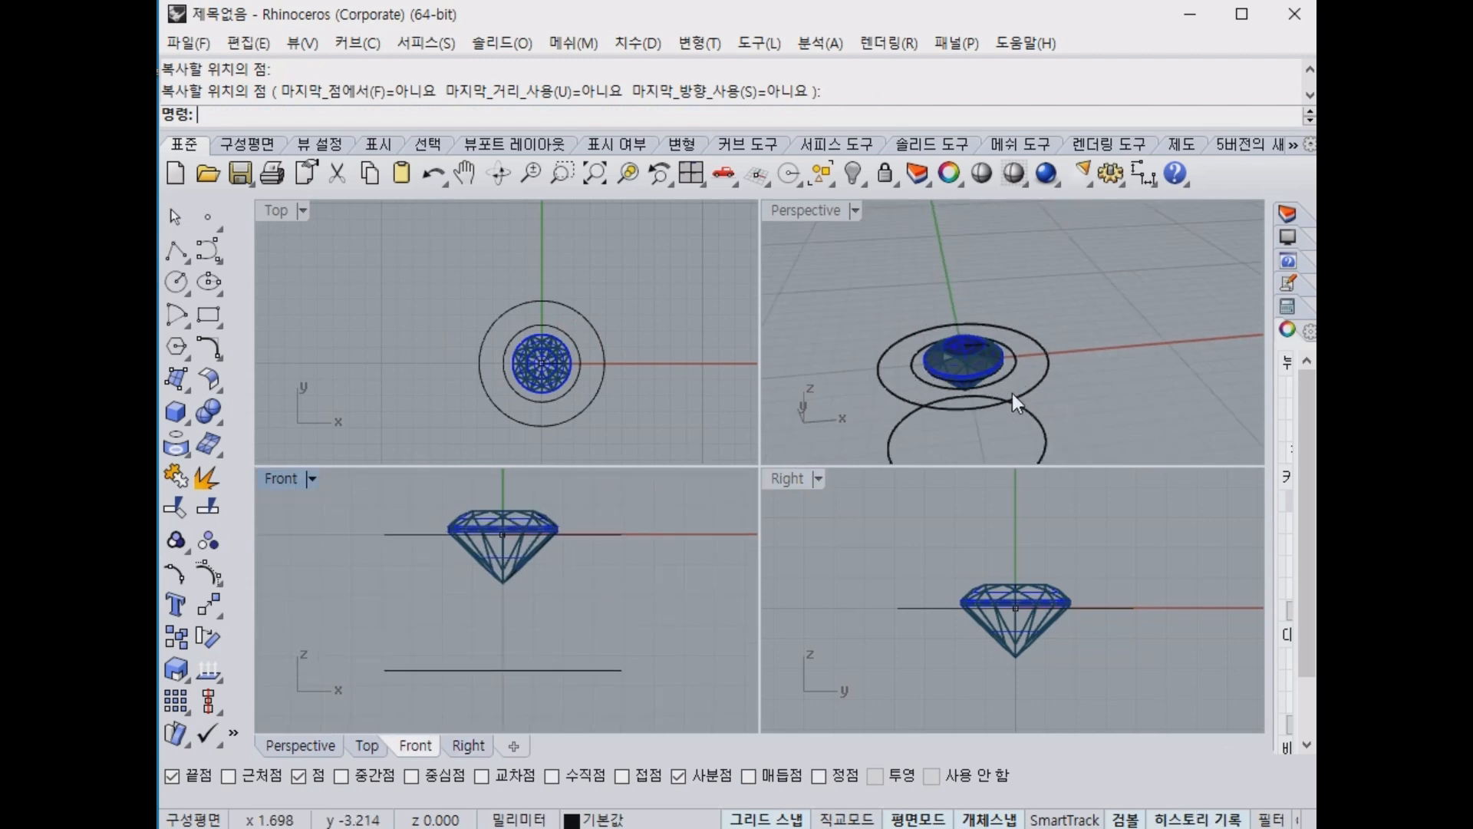
left_click(1007, 375)
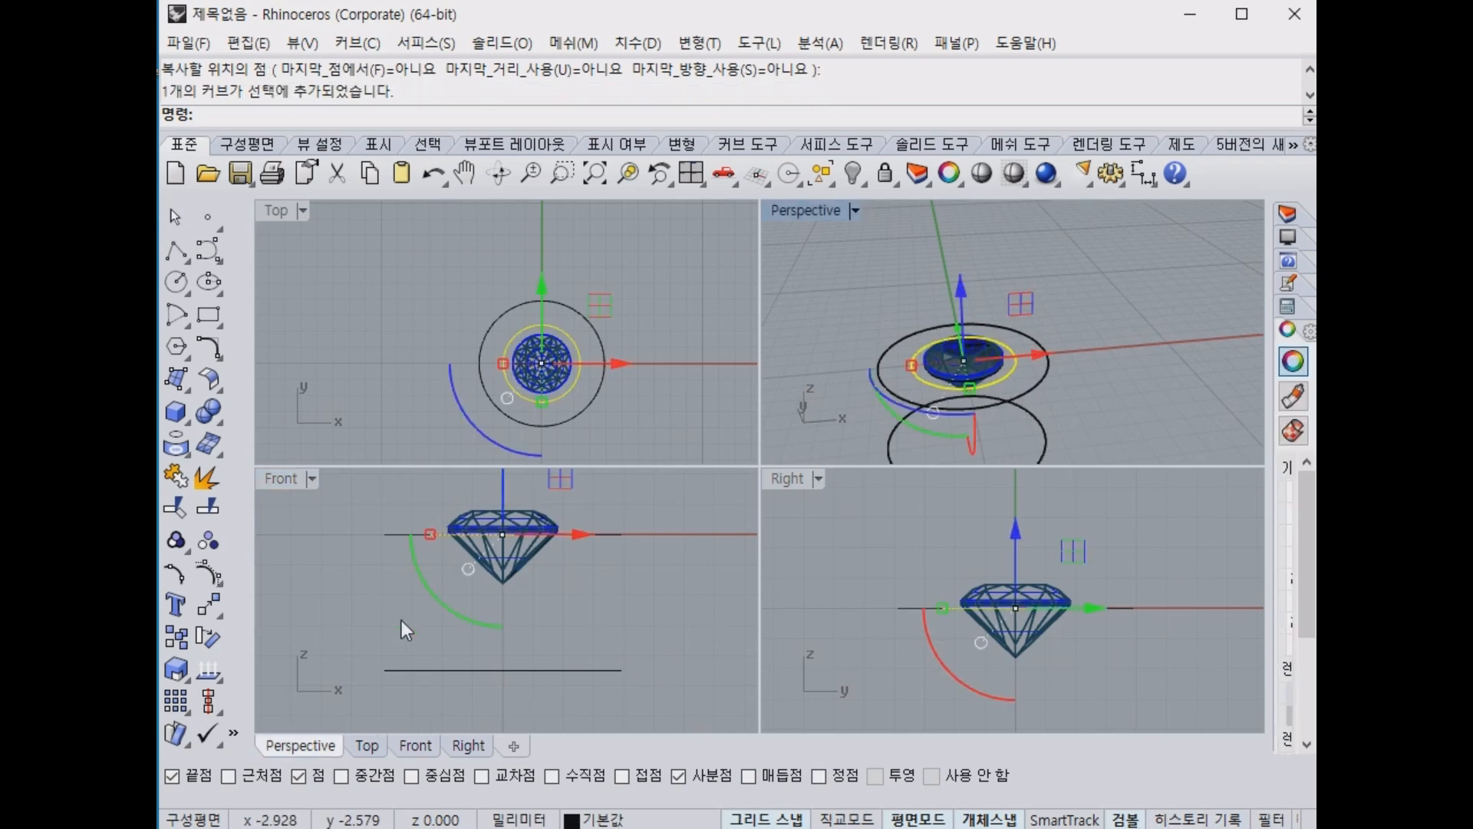
left_click(177, 639)
left_click(576, 535)
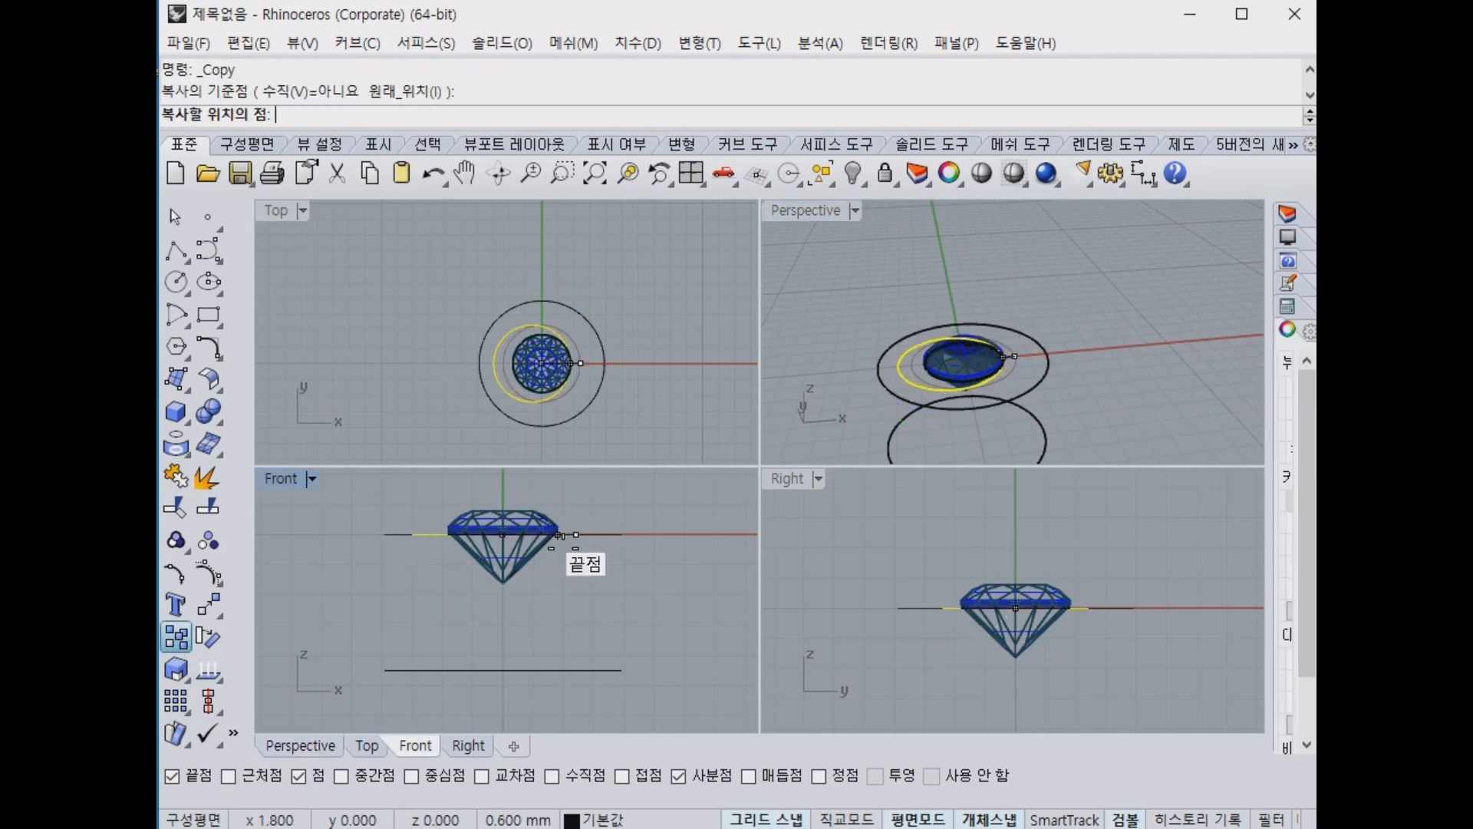
type("4.5")
key("Return")
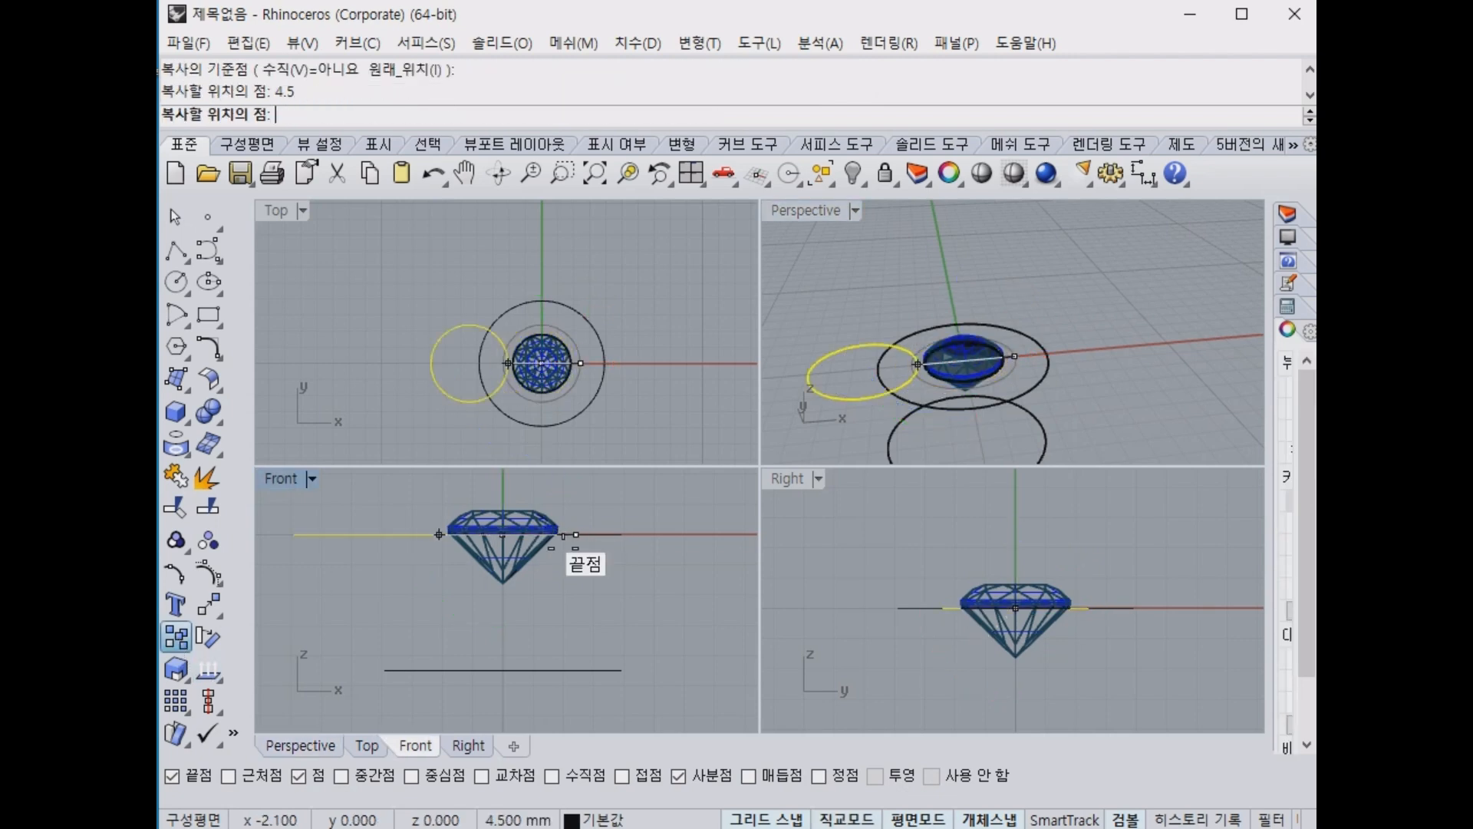
left_click(562, 626)
key("Return")
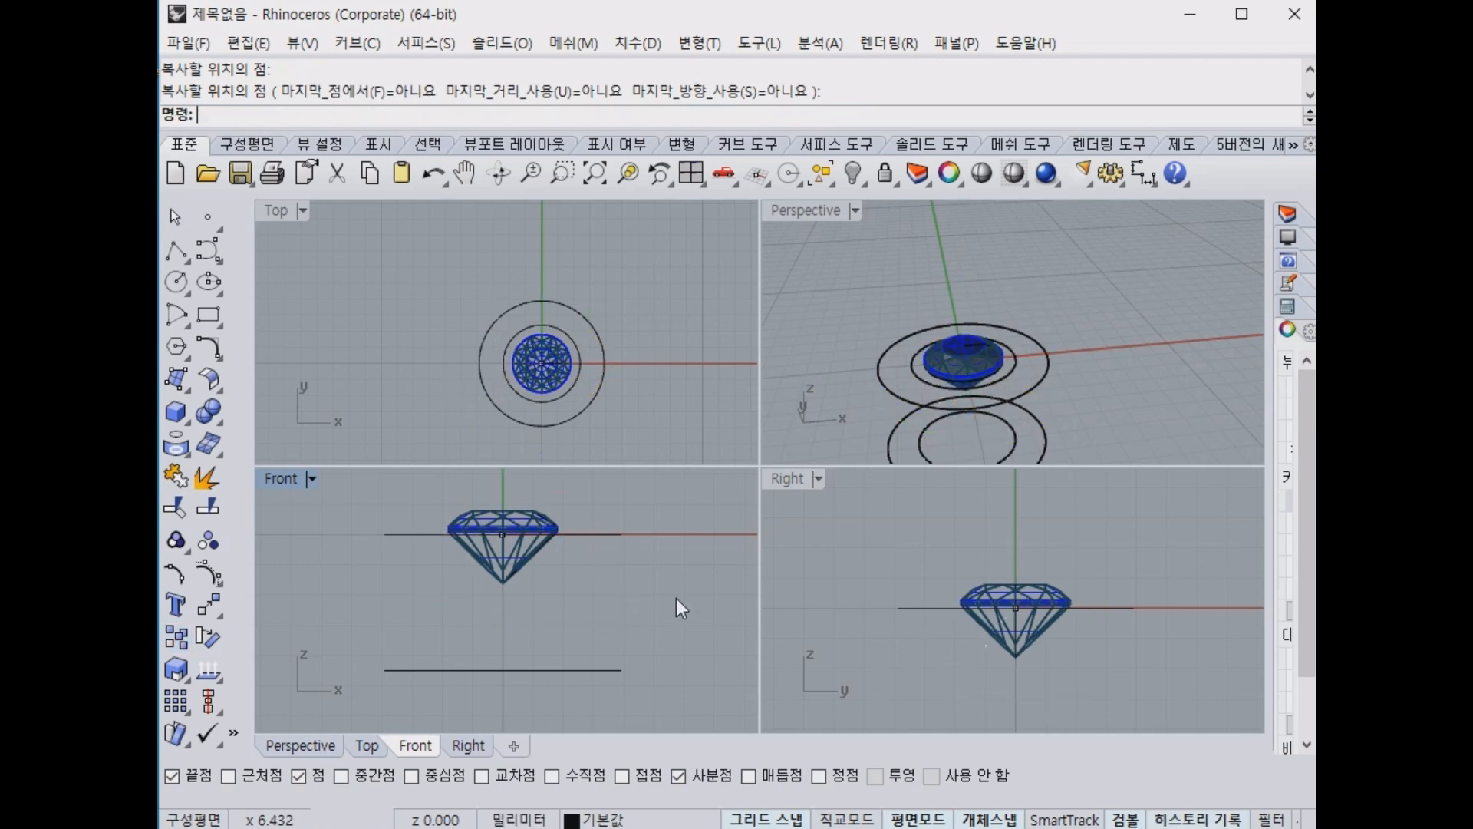
Maximize the Perspective viewport and frame the gem together with the upper and lower pairs of circles.
right_click_drag(1062, 407, 998, 399)
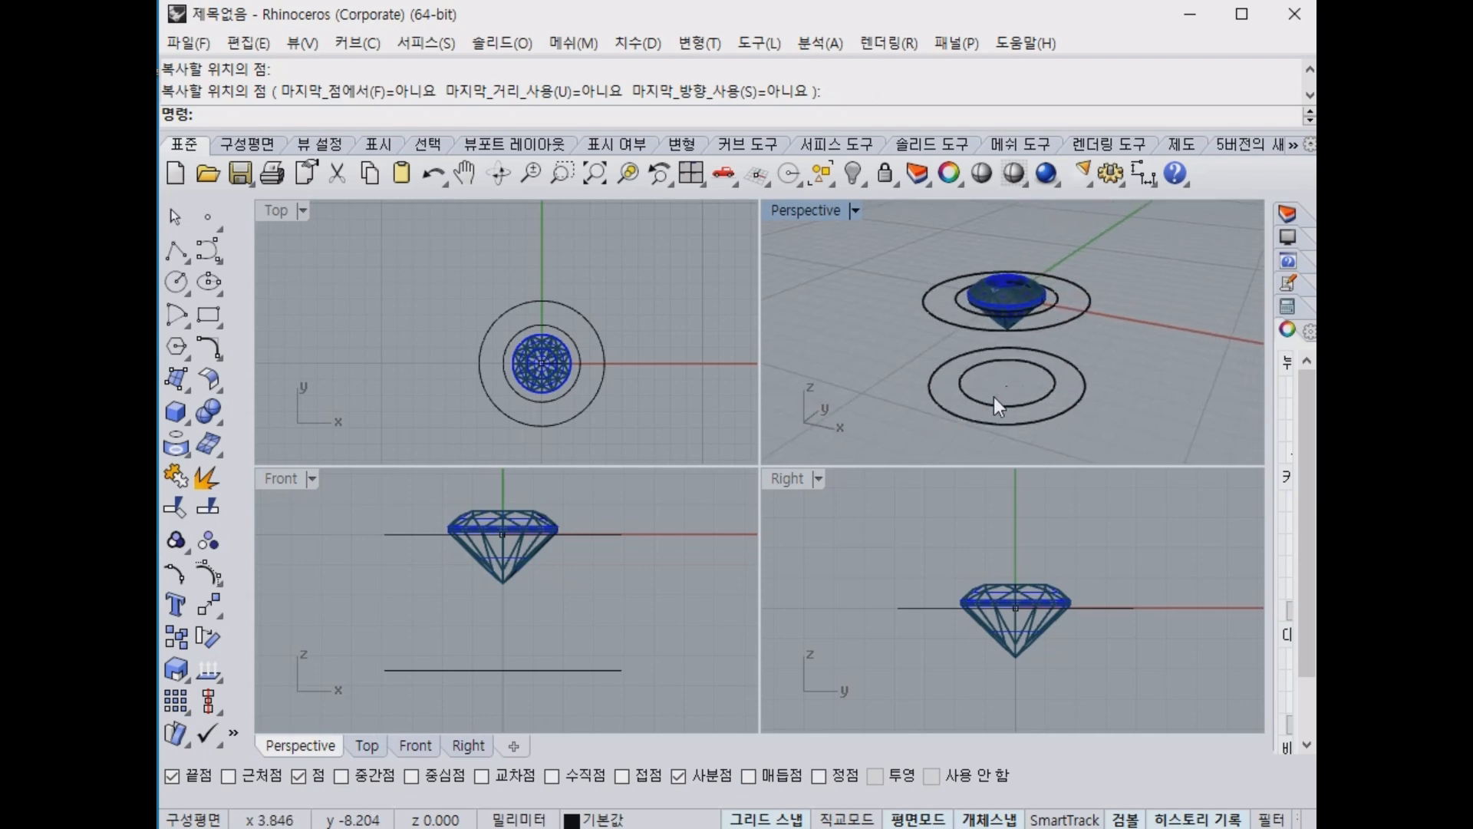
double_click(776, 209)
right_click_drag(783, 240, 806, 484)
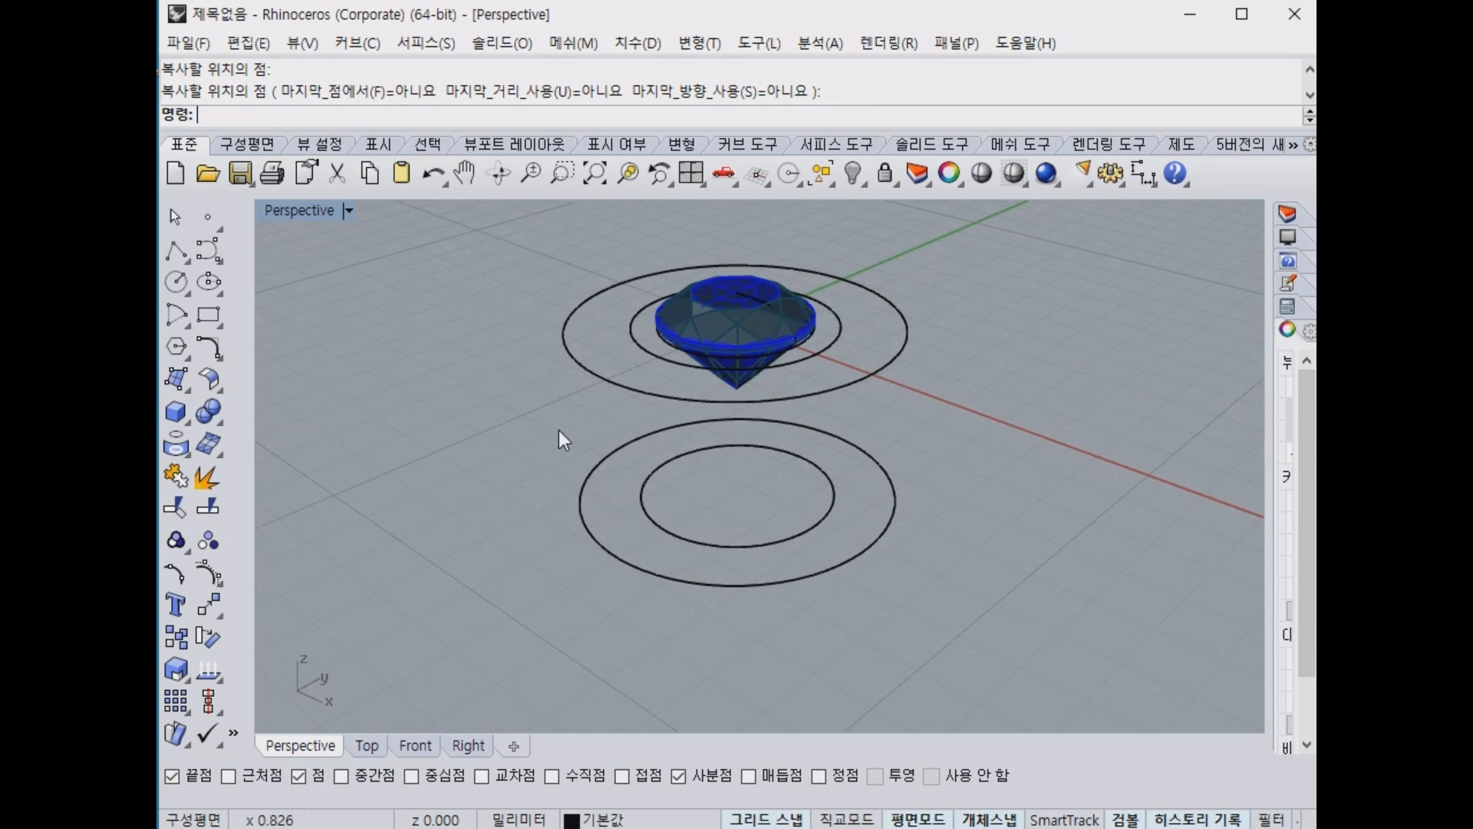
scroll(767, 327, "up", 3)
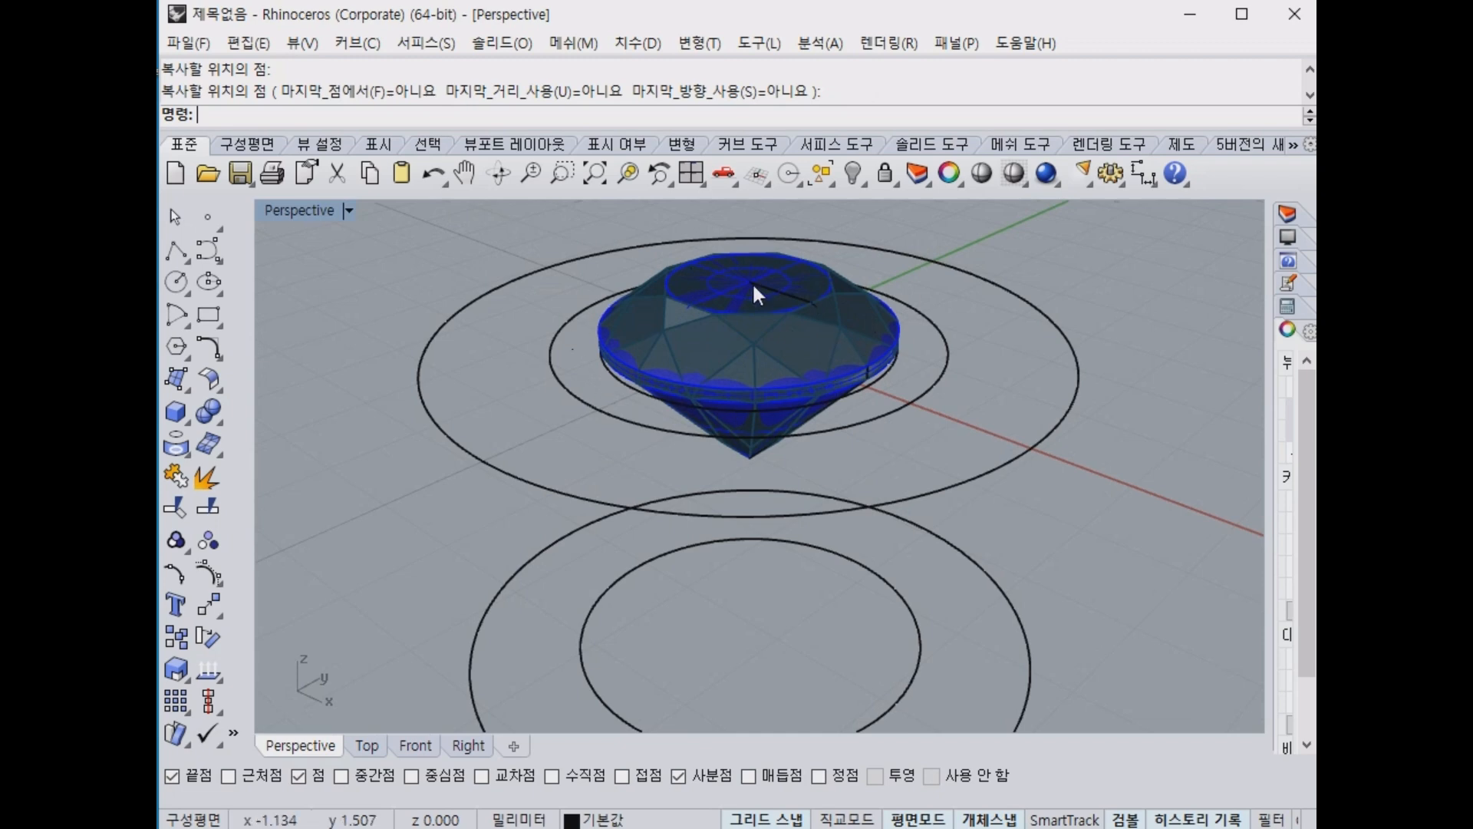
scroll(887, 464, "down", 4)
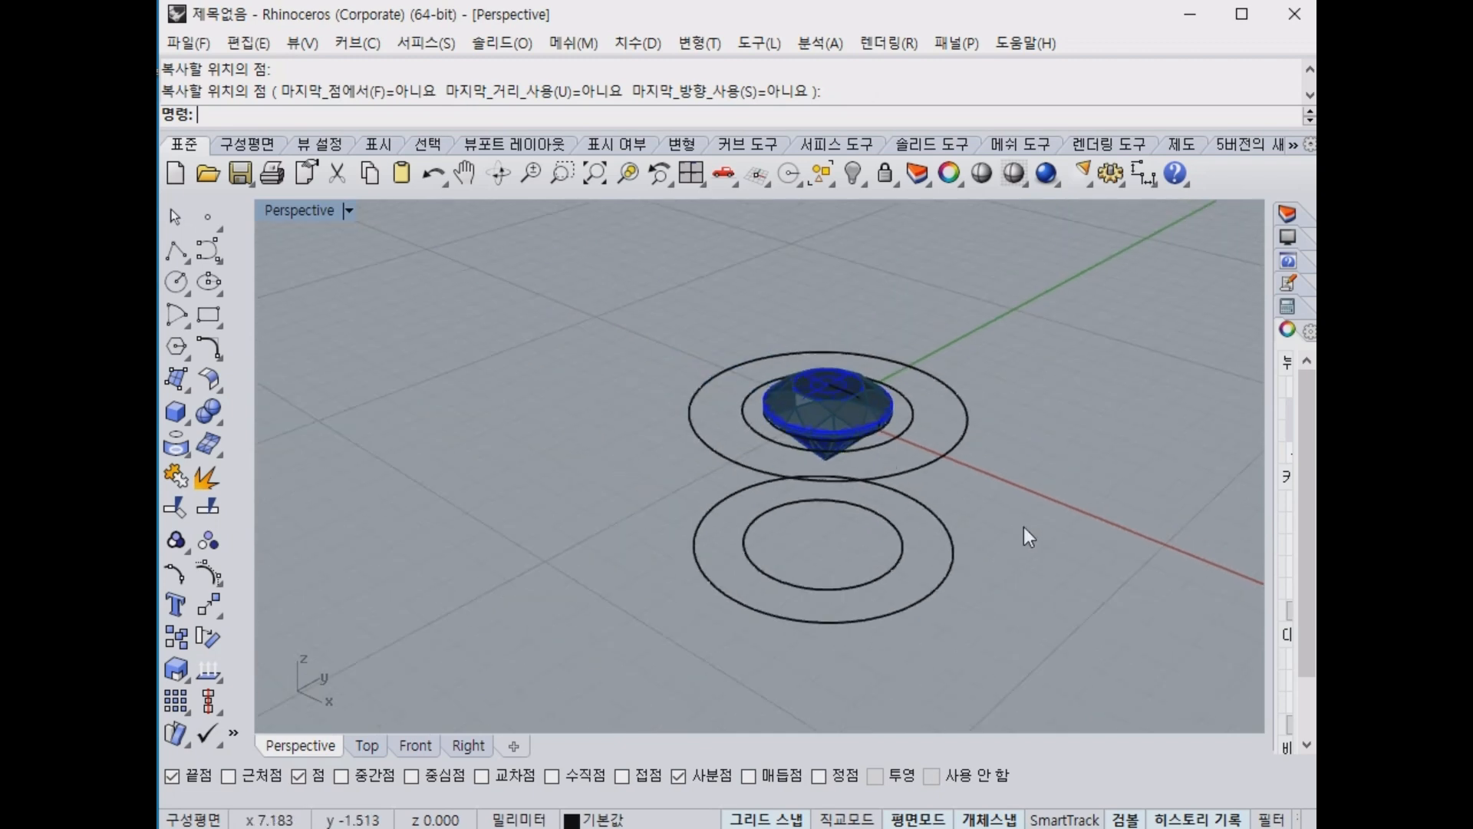
right_click_drag(1025, 526, 959, 514, "shift")
Loft through the upper inner, upper outer, lower outer and lower inner circles in that order, accepting the aligned seam points.
left_click(177, 379)
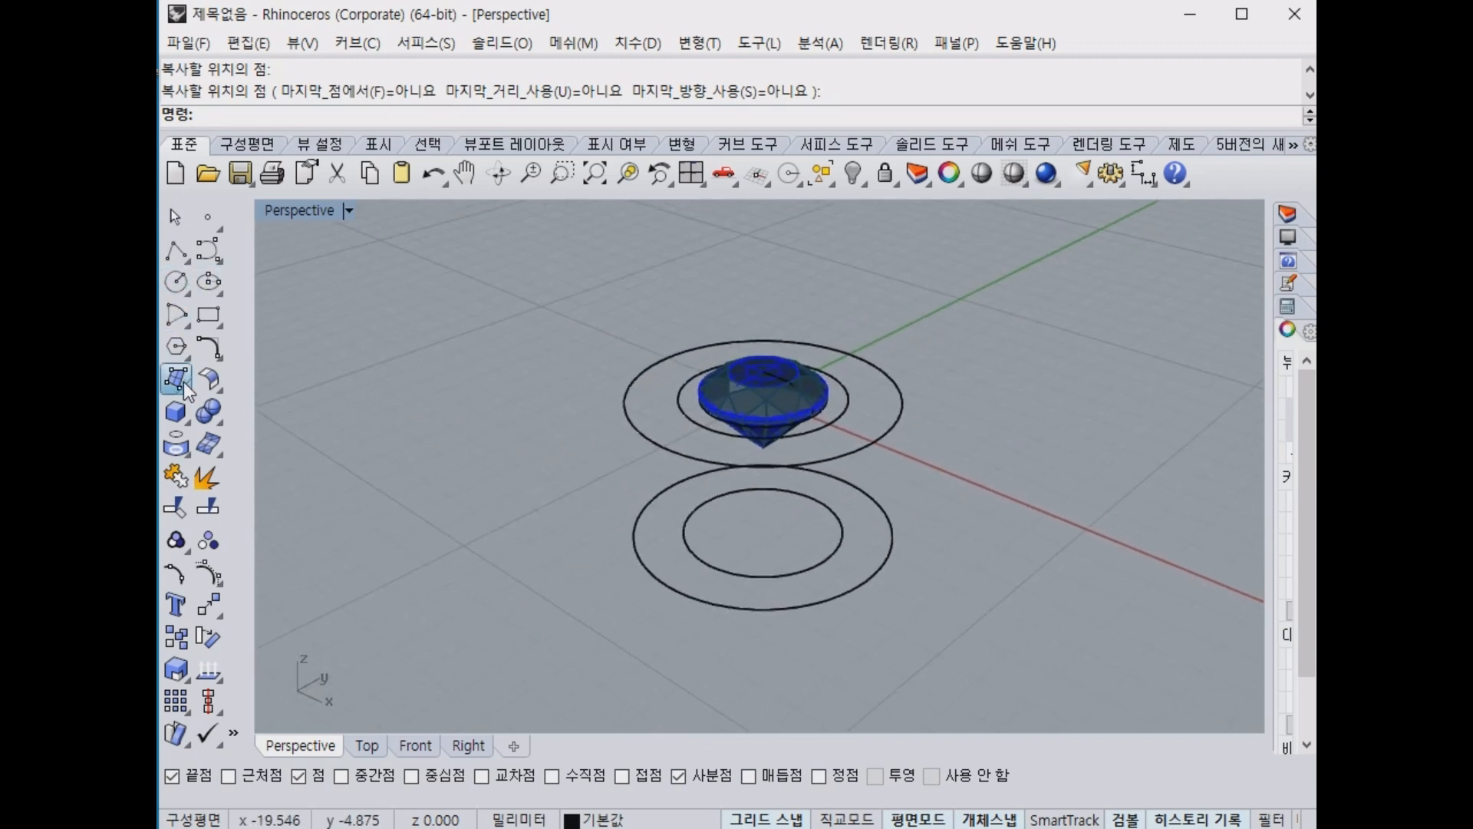
left_click_drag(273, 365, 370, 253)
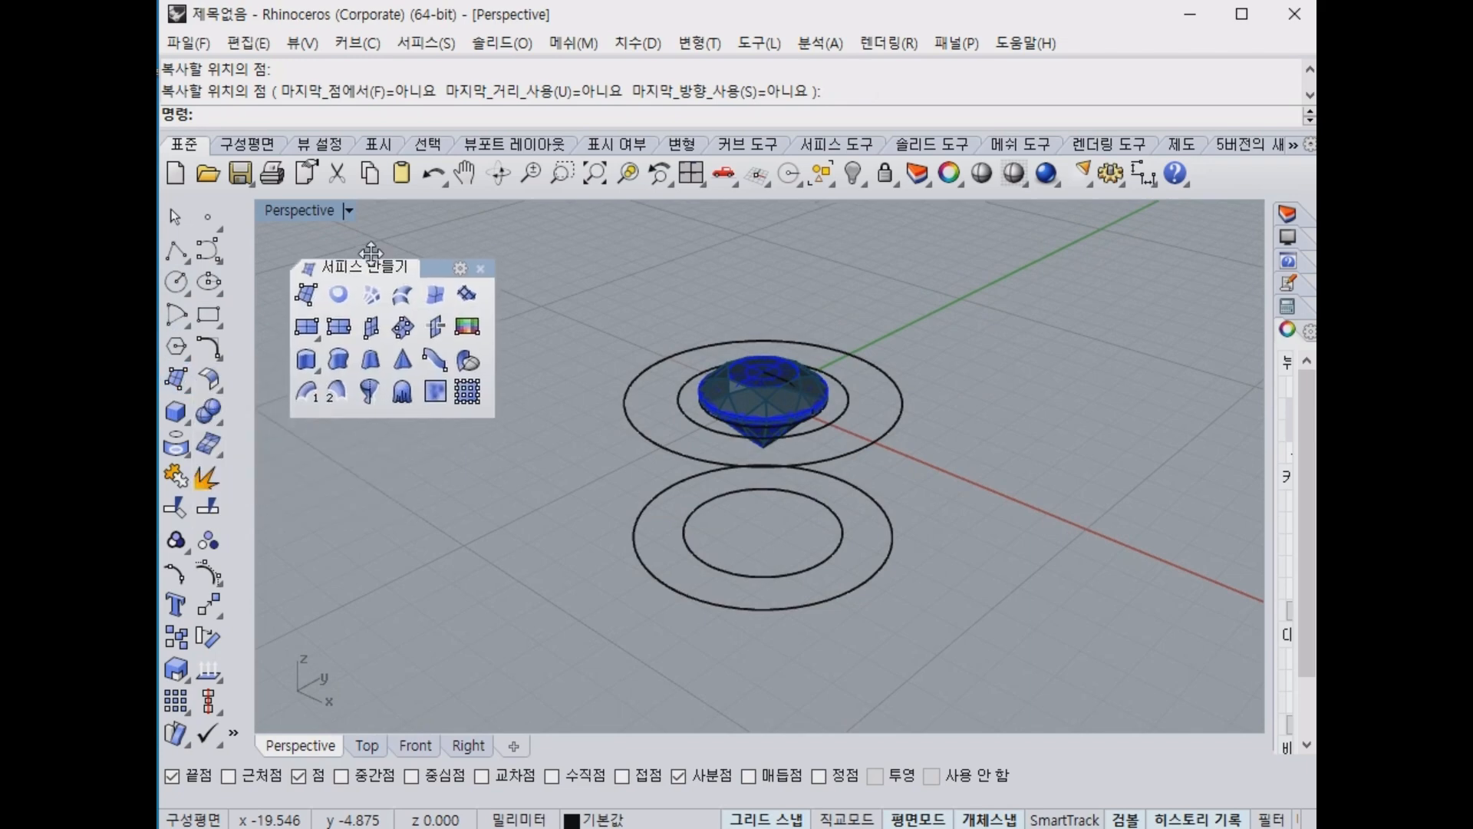
left_click(404, 288)
left_click(847, 399)
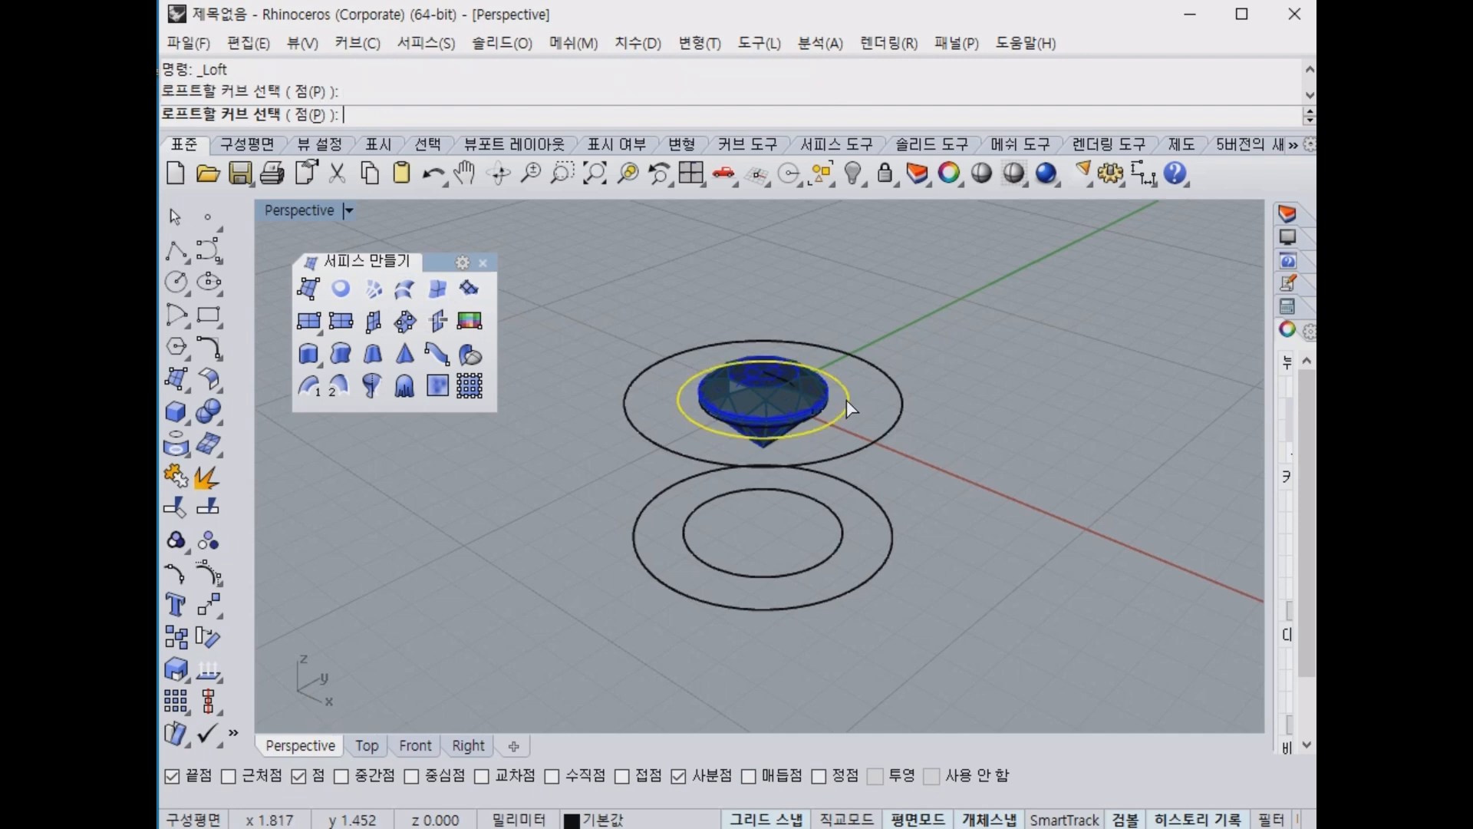
left_click(900, 398)
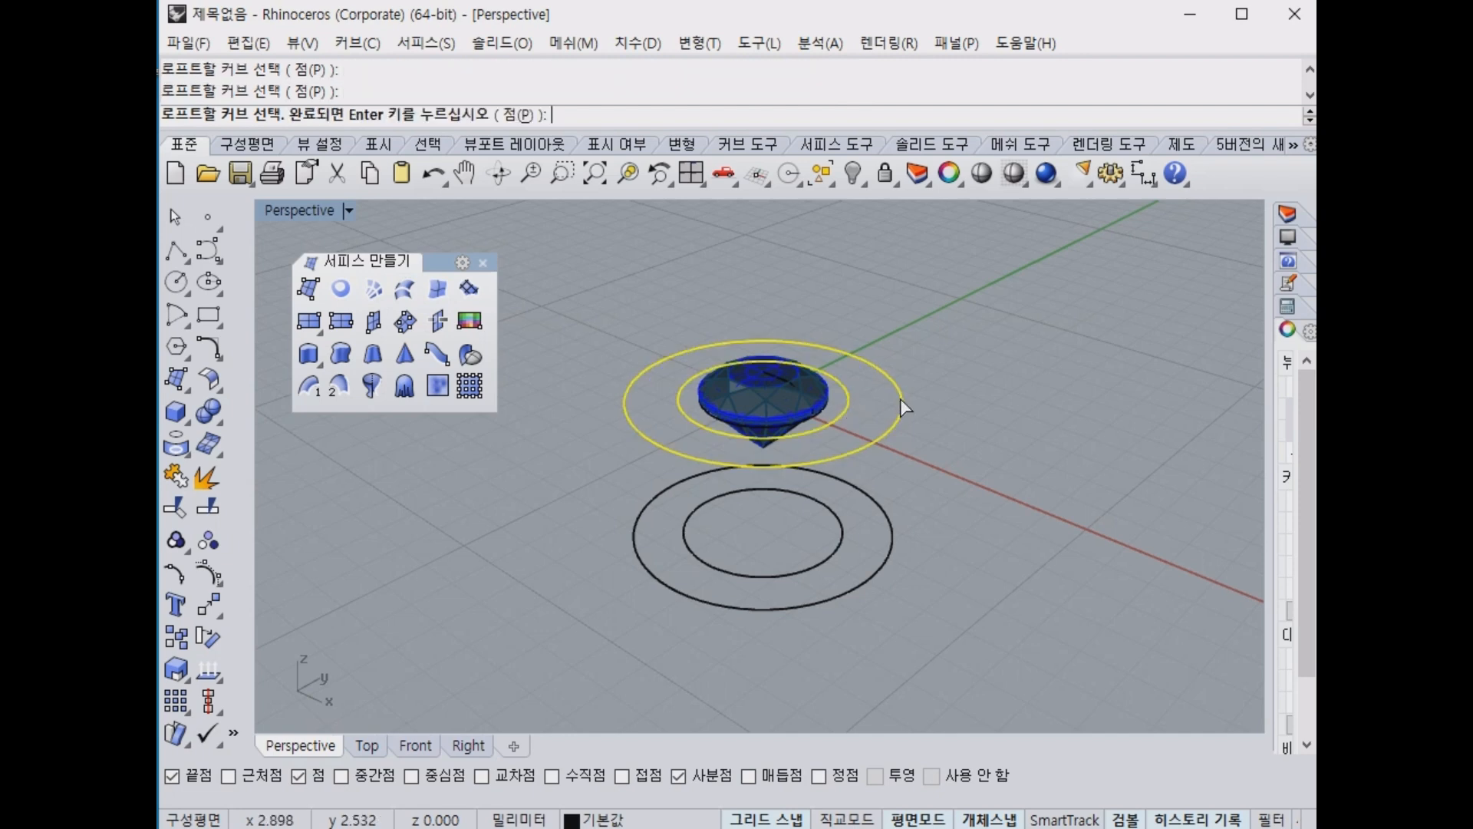
left_click(887, 553)
left_click(841, 544)
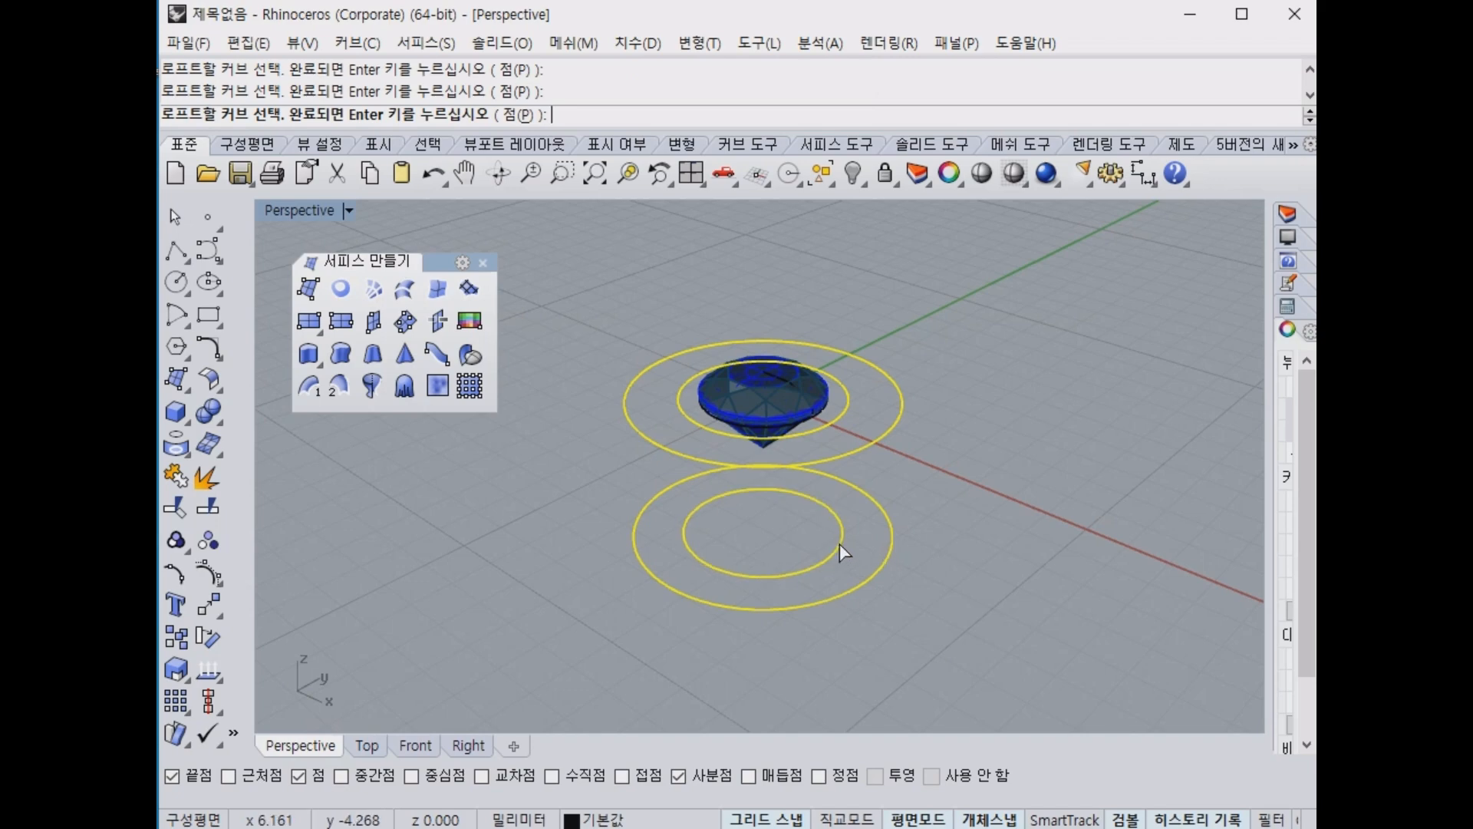
key("Return")
right_click_drag(935, 391, 847, 407)
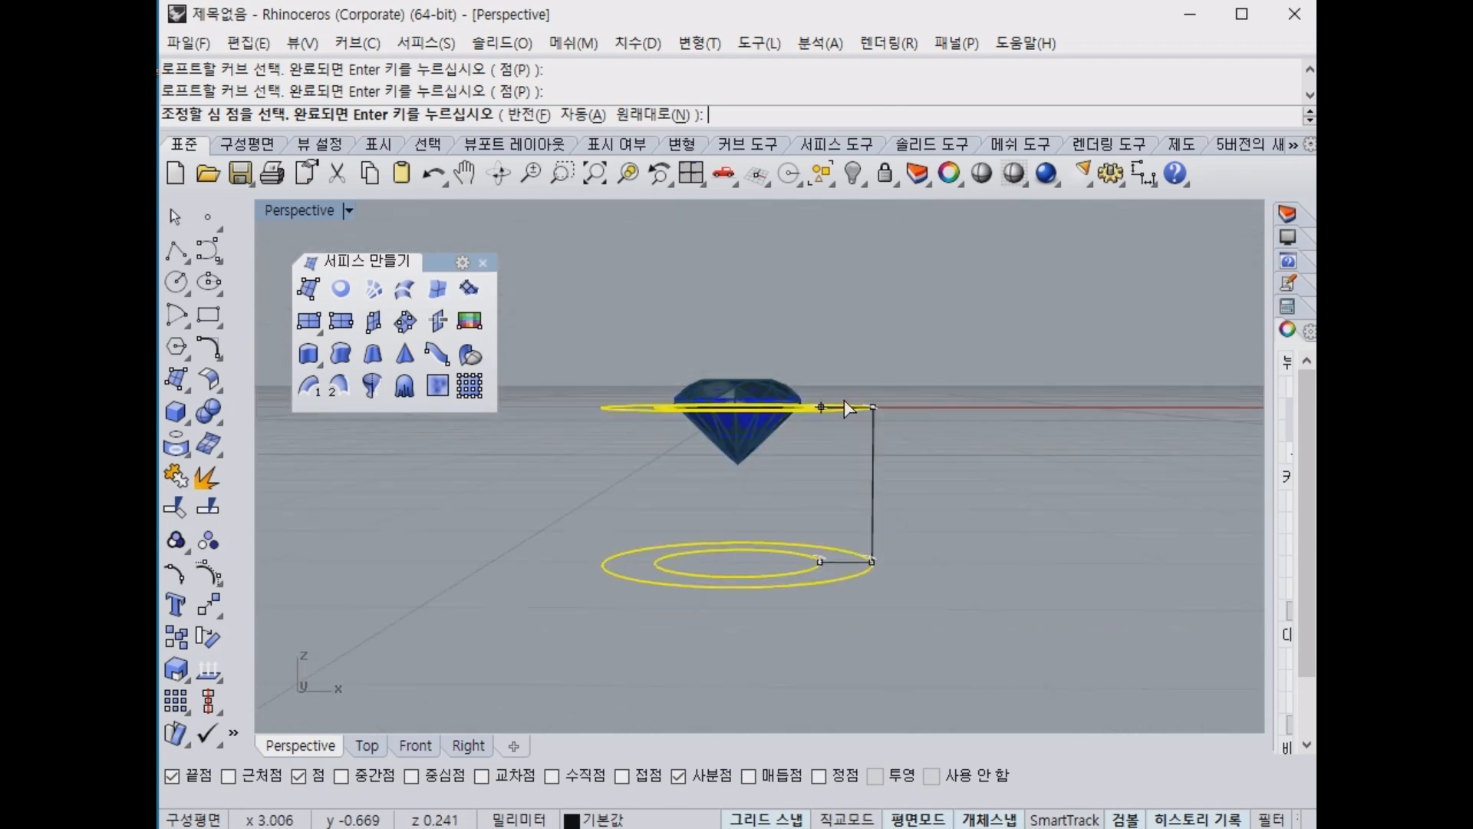
mouse_move(930, 517)
right_mouse_down()
mouse_move(947, 536)
mouse_move(917, 551)
mouse_move(943, 581)
mouse_move(943, 540)
right_mouse_up()
key("Return")
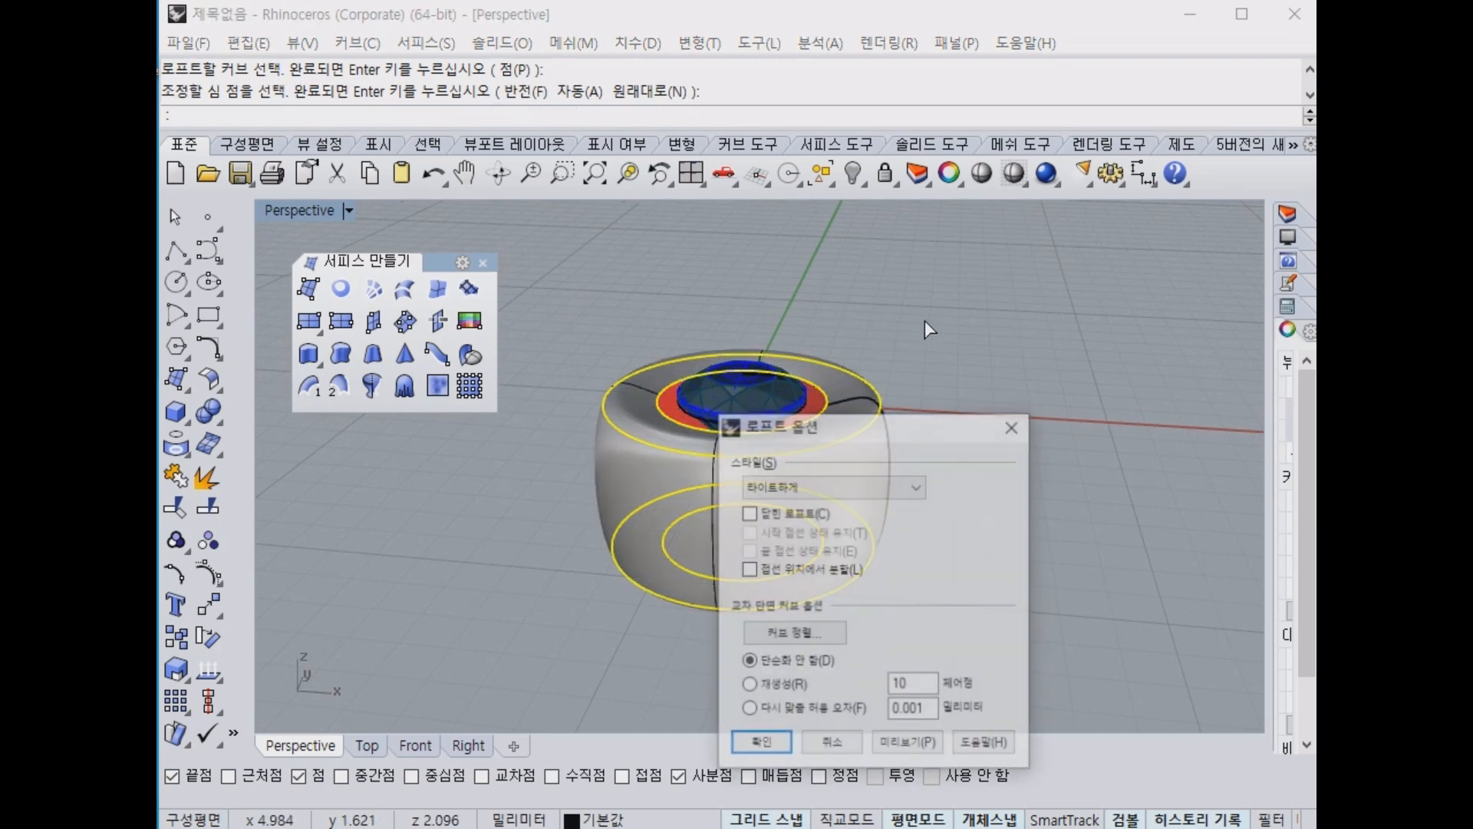
Compare loft shapes by previewing the Straight Sections style and then the Tight style.
left_click_drag(932, 428, 1146, 241)
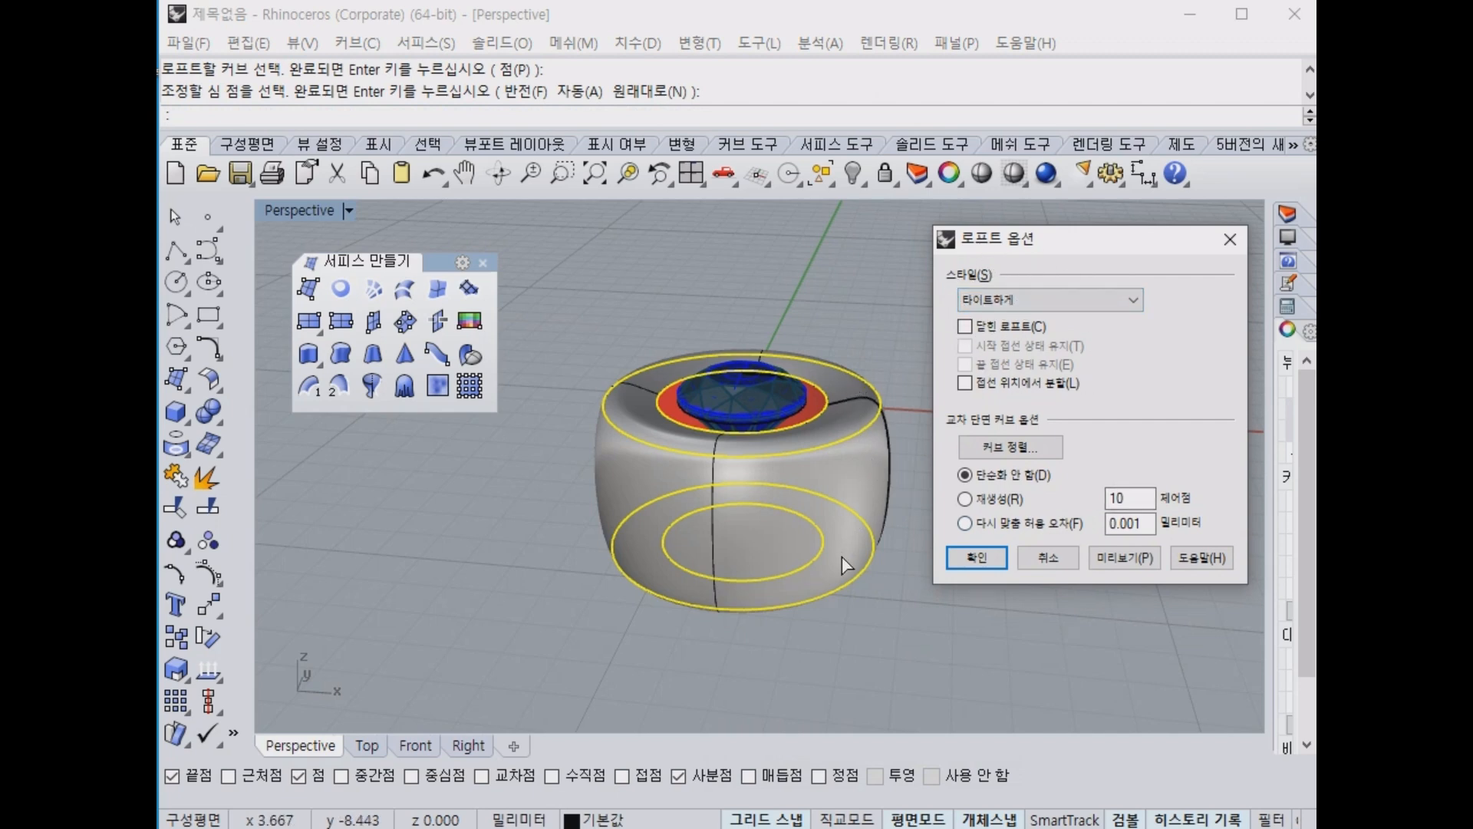
left_click(1117, 304)
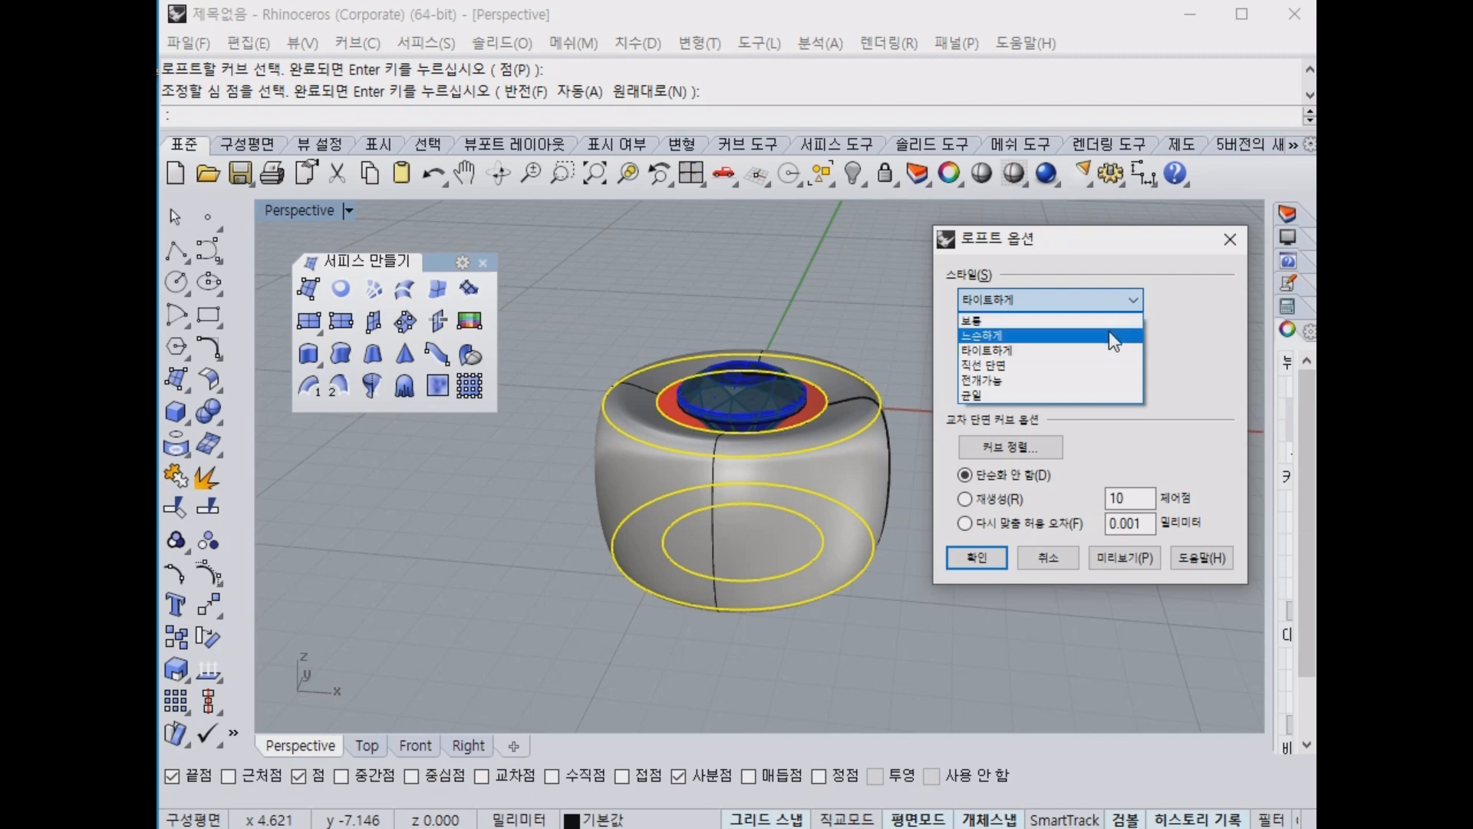
left_click(1109, 333)
left_click(1139, 303)
left_click(1116, 364)
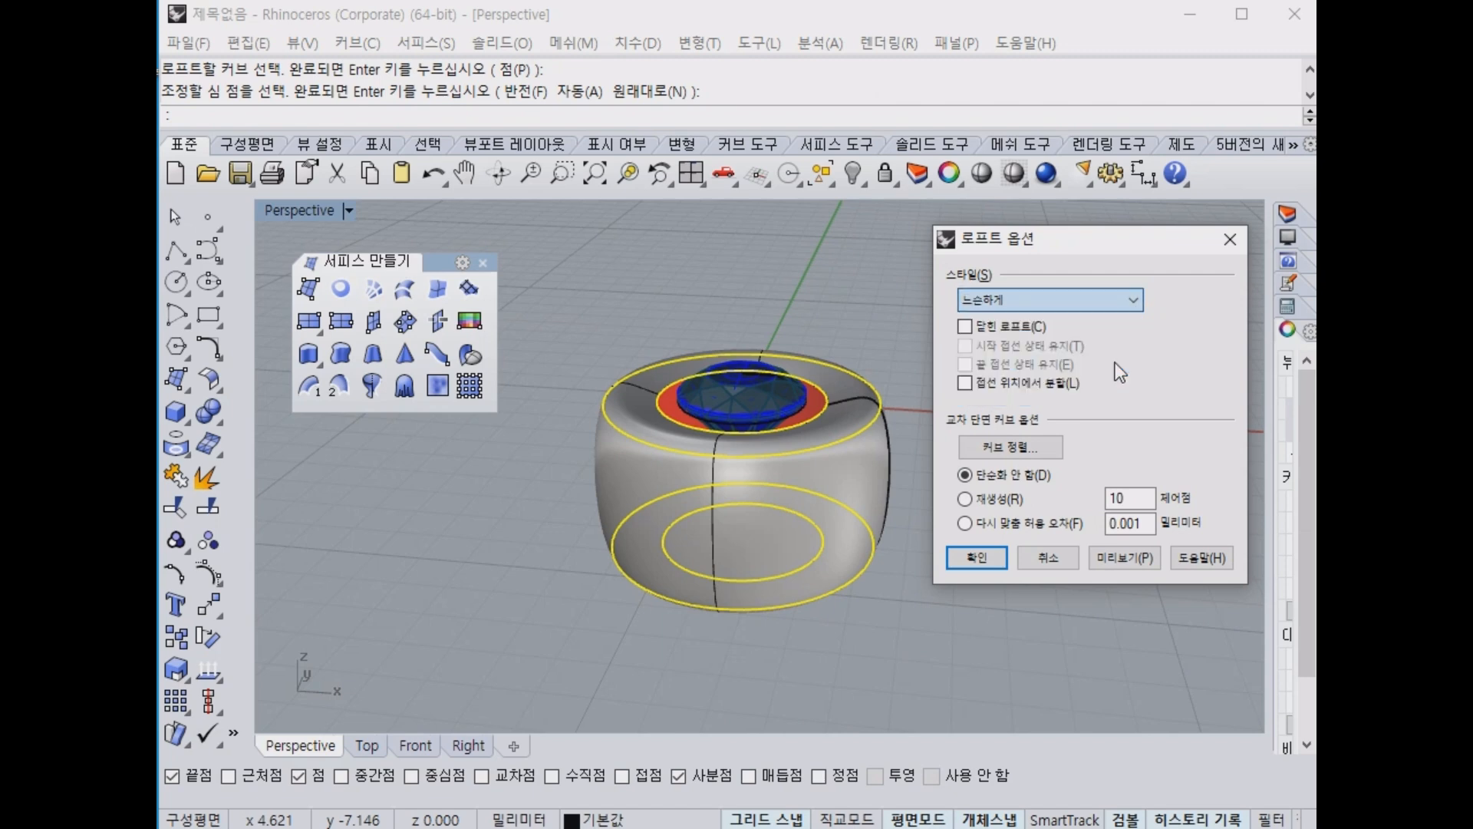
left_click(1122, 547)
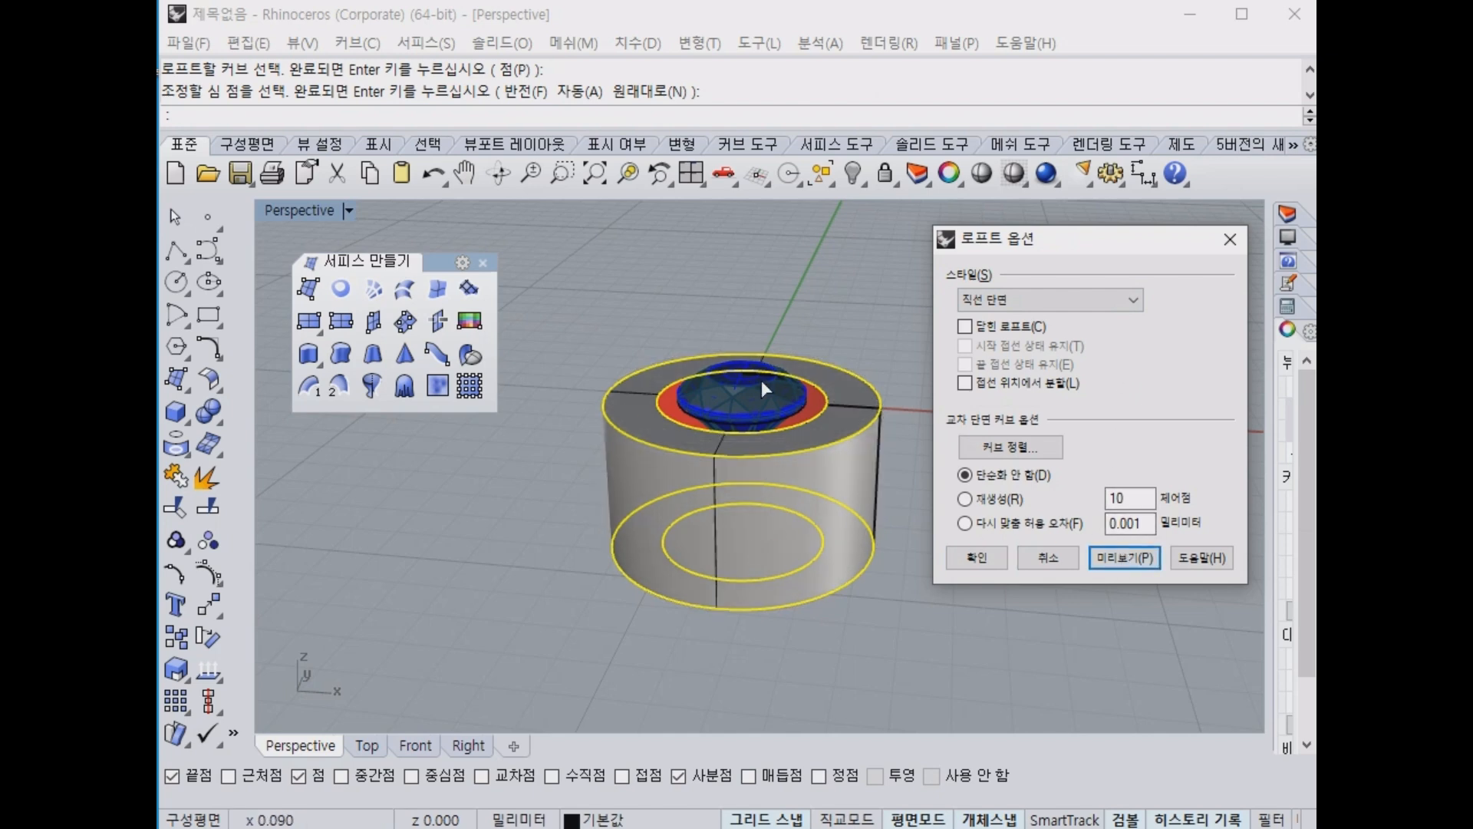
left_click(1129, 301)
left_click(1053, 351)
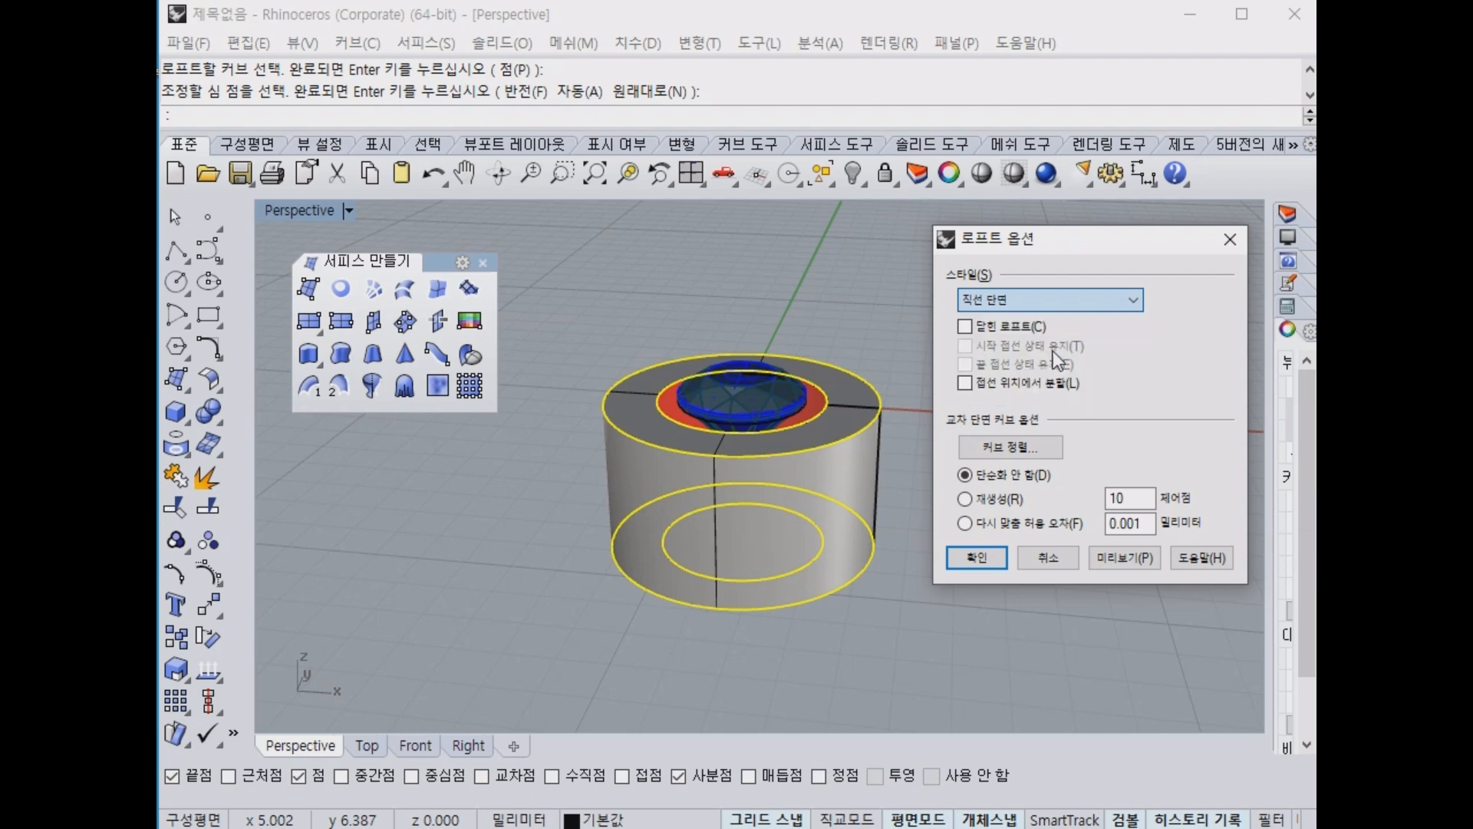
left_click(1128, 552)
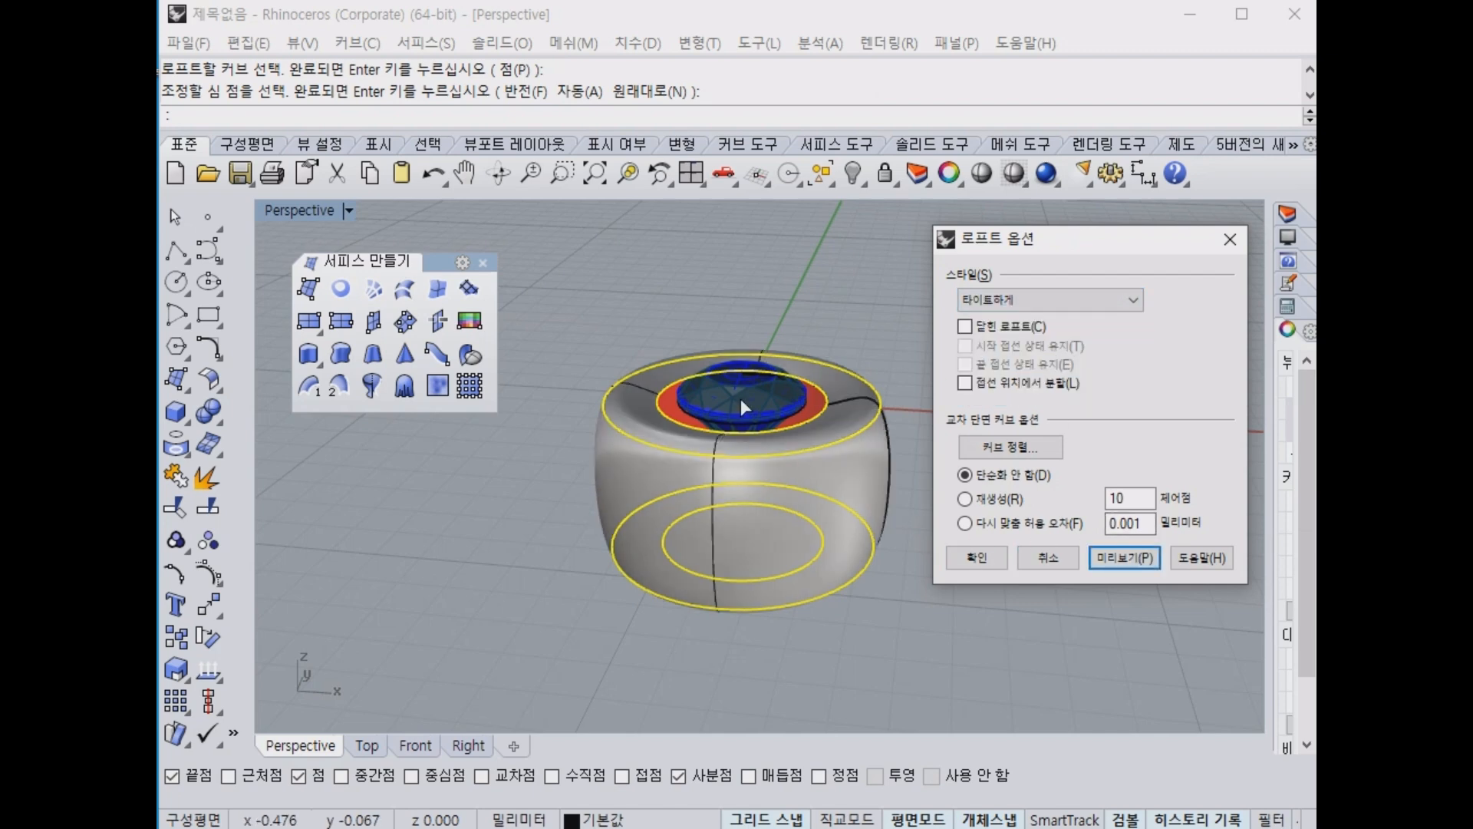
Set the loft to Straight Sections with Closed Loft enabled, preview it and create the ring body.
left_click(1128, 306)
left_click(1107, 369)
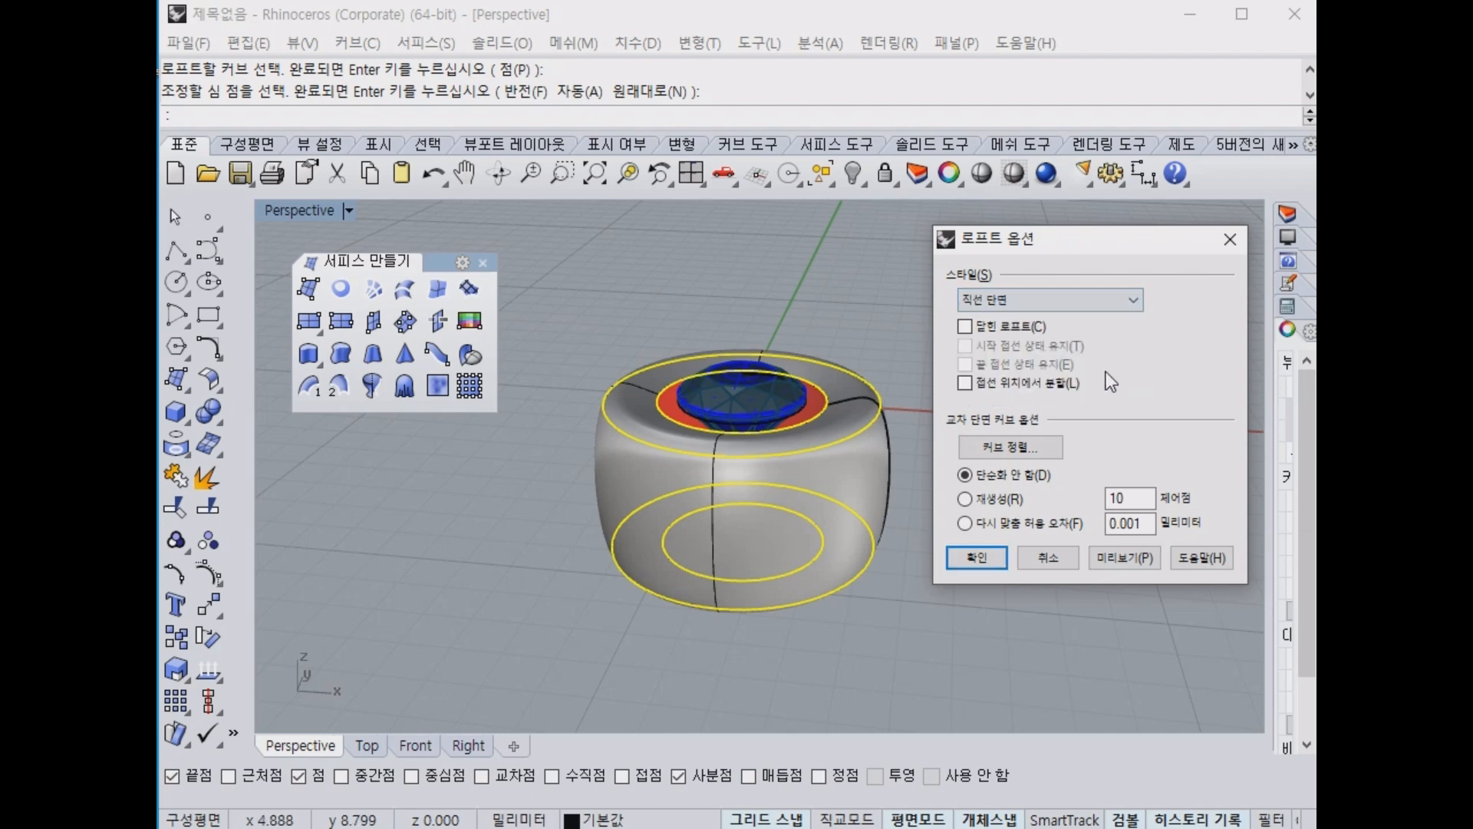
left_click(966, 326)
left_click(1125, 558)
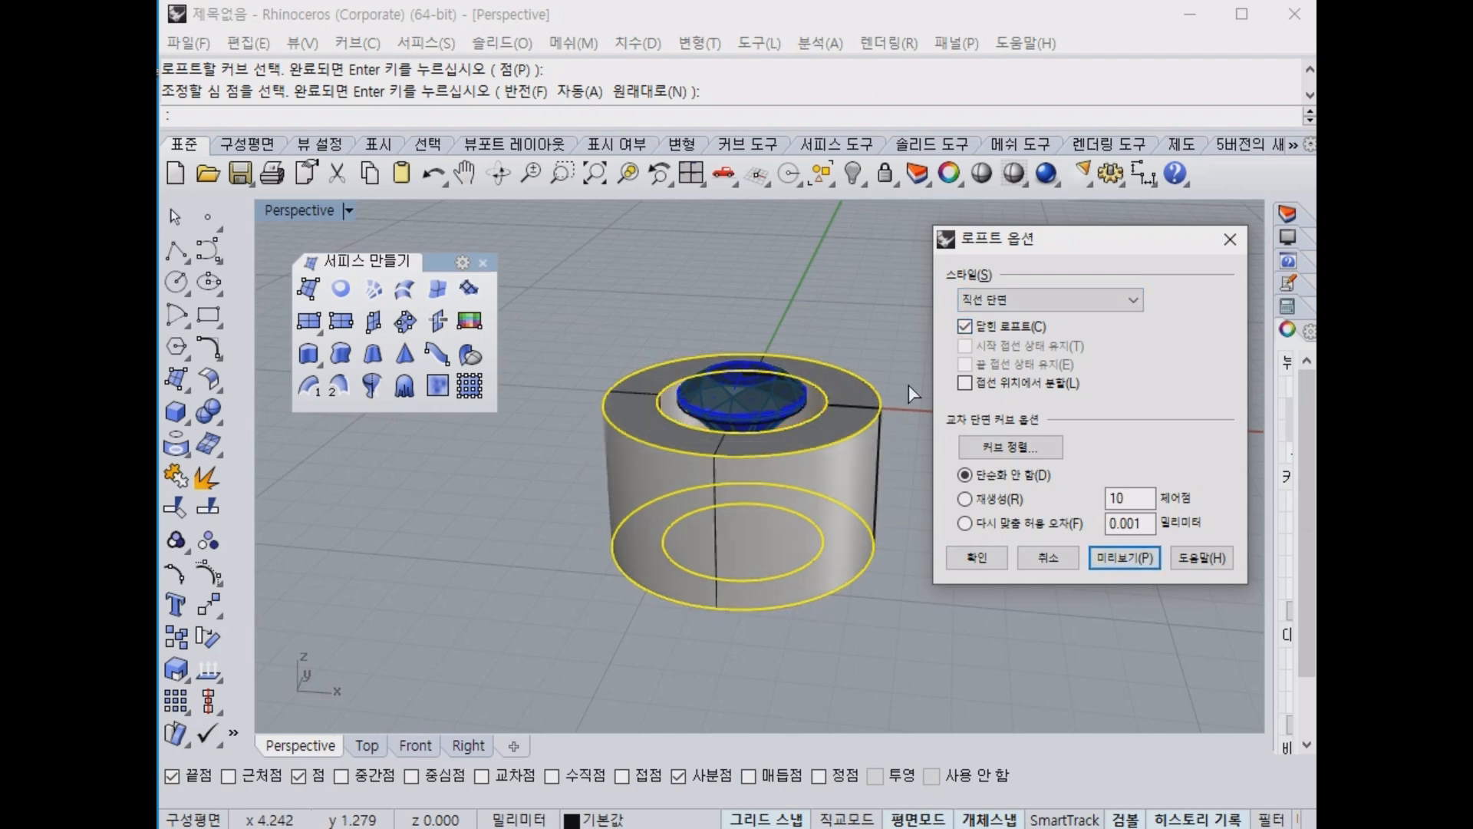
left_click(988, 554)
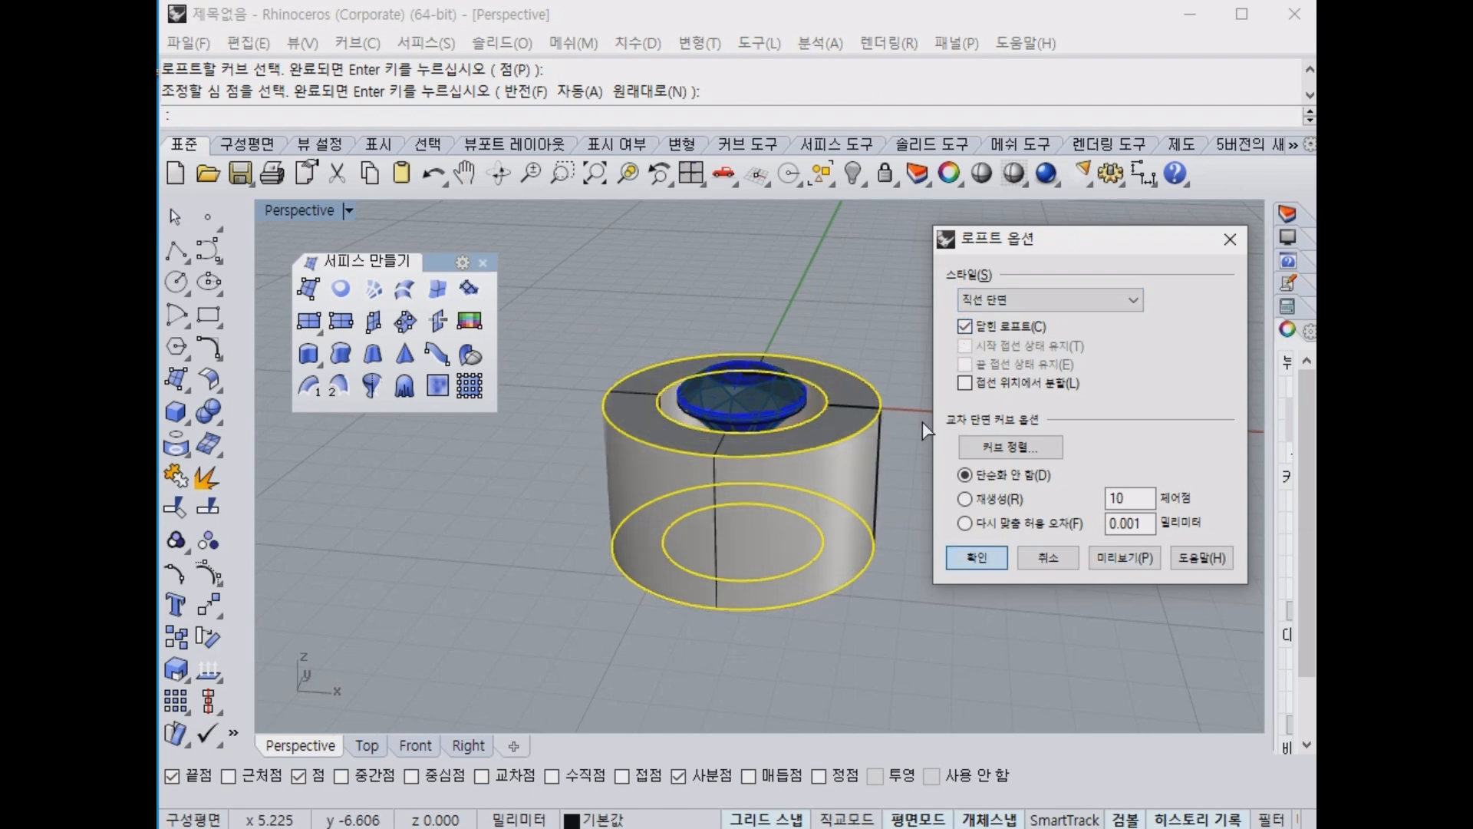
Cancel the restarted Loft command and undo the loft so only the four circles and the gem are left.
right_click_drag(929, 388, 892, 390)
right_click(888, 385)
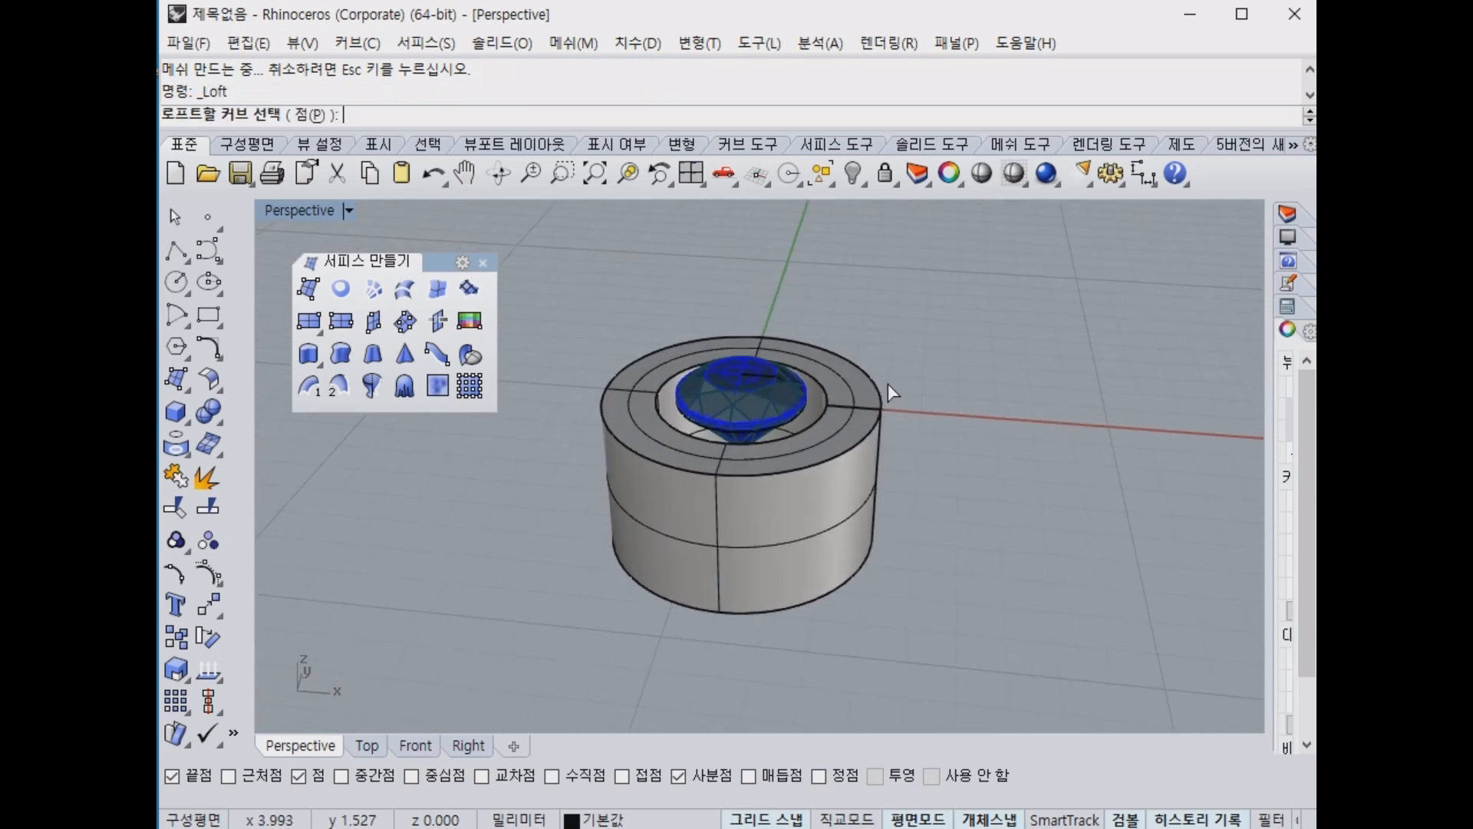
key("ctrl+z")
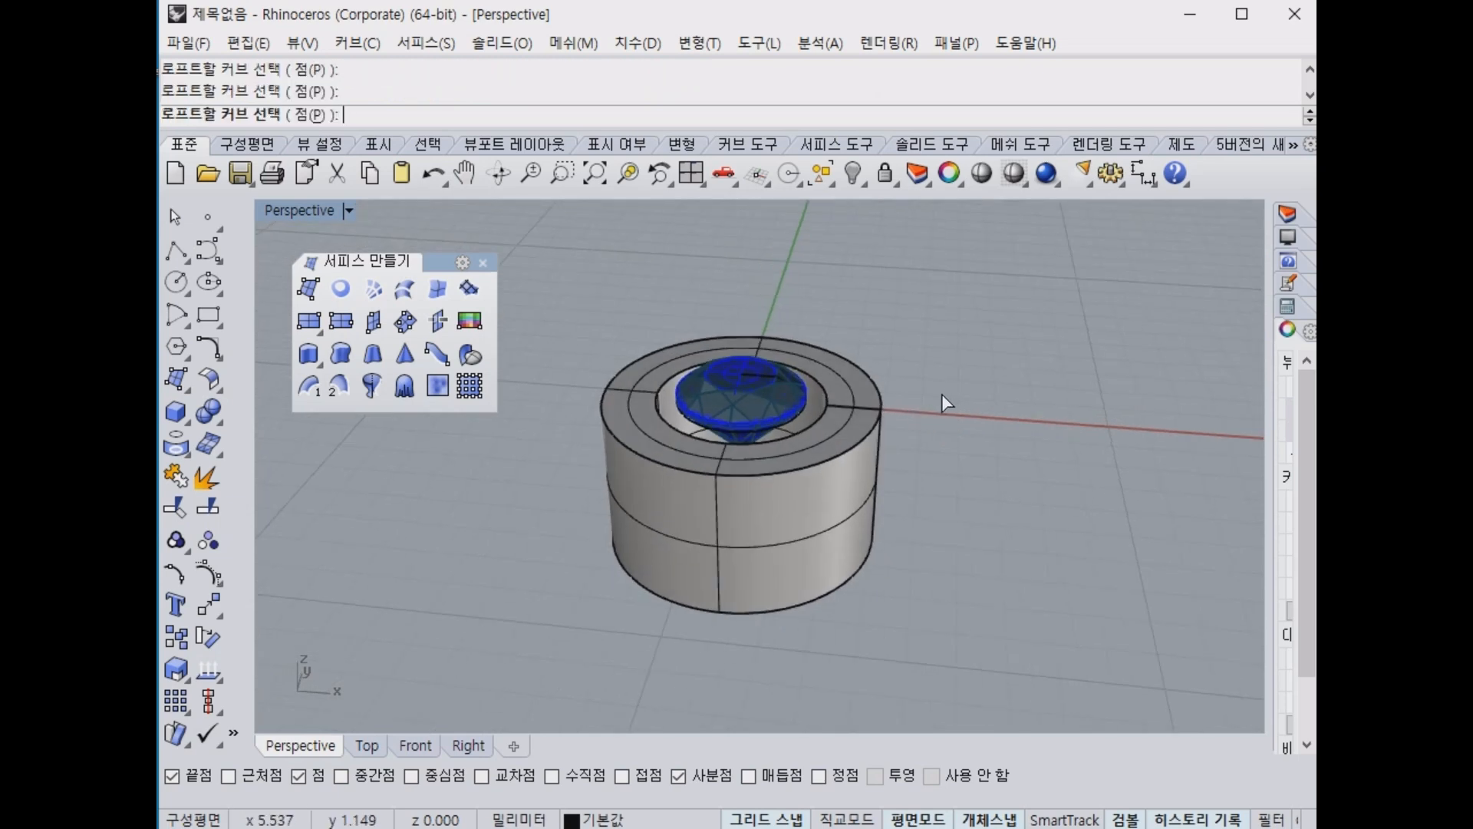
key("Escape")
key("ctrl+z")
right_click_drag(931, 459, 899, 436)
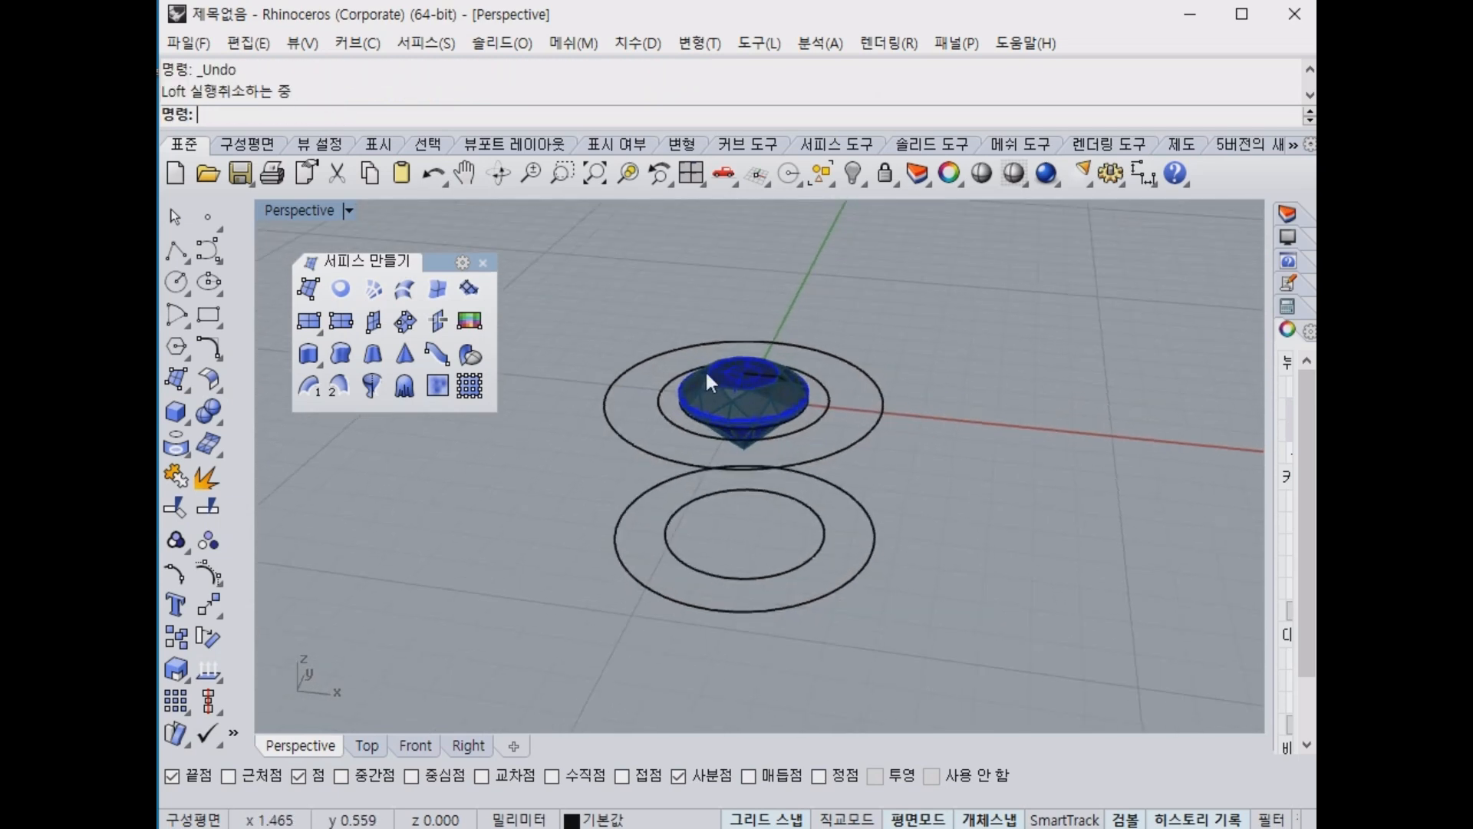
Loft the upper inner, upper outer, lower outer and lower inner circles in order, with Straight Sections style and Closed Loft enabled.
left_click(410, 288)
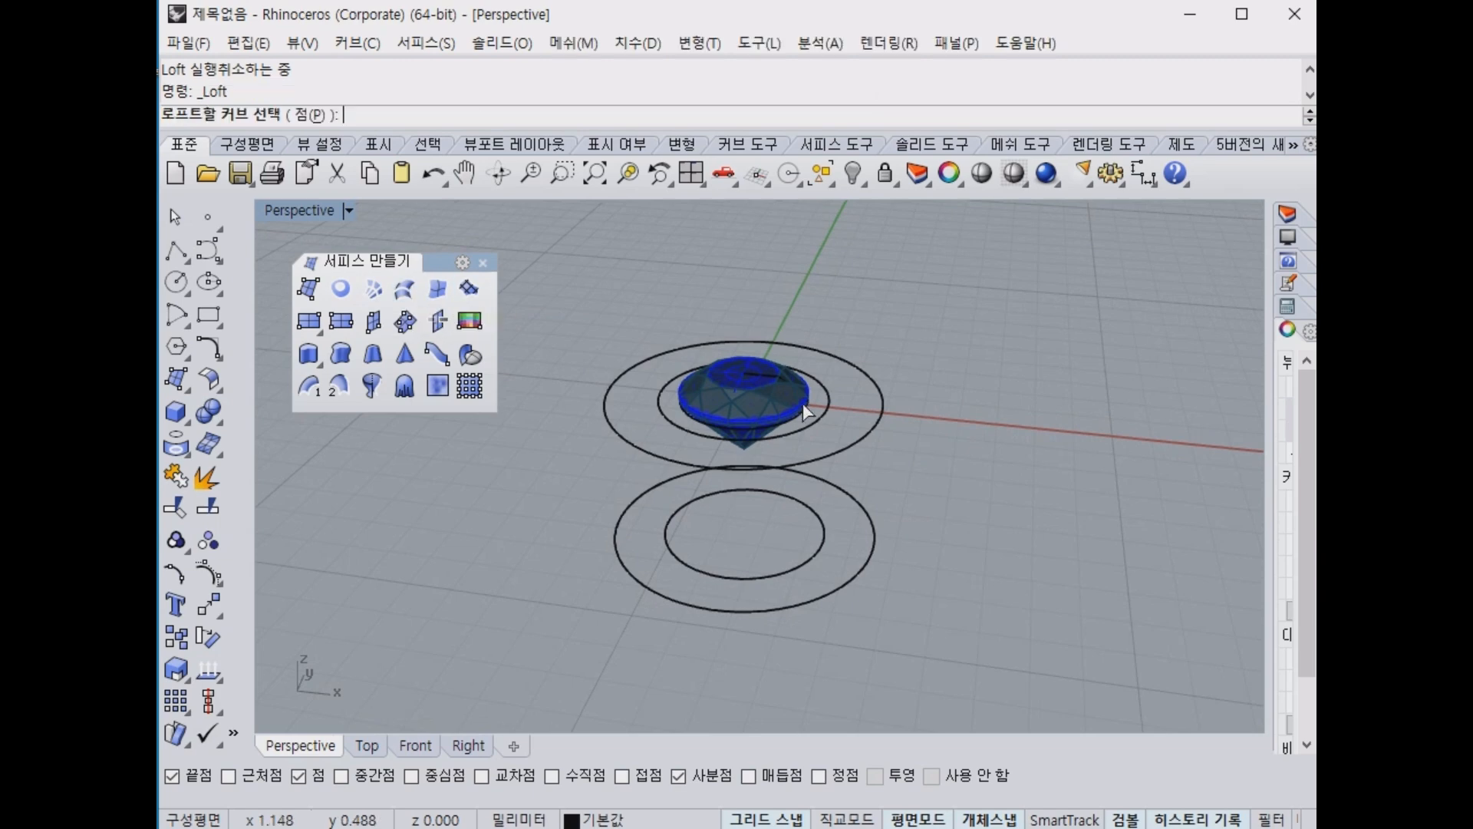
left_click(833, 395)
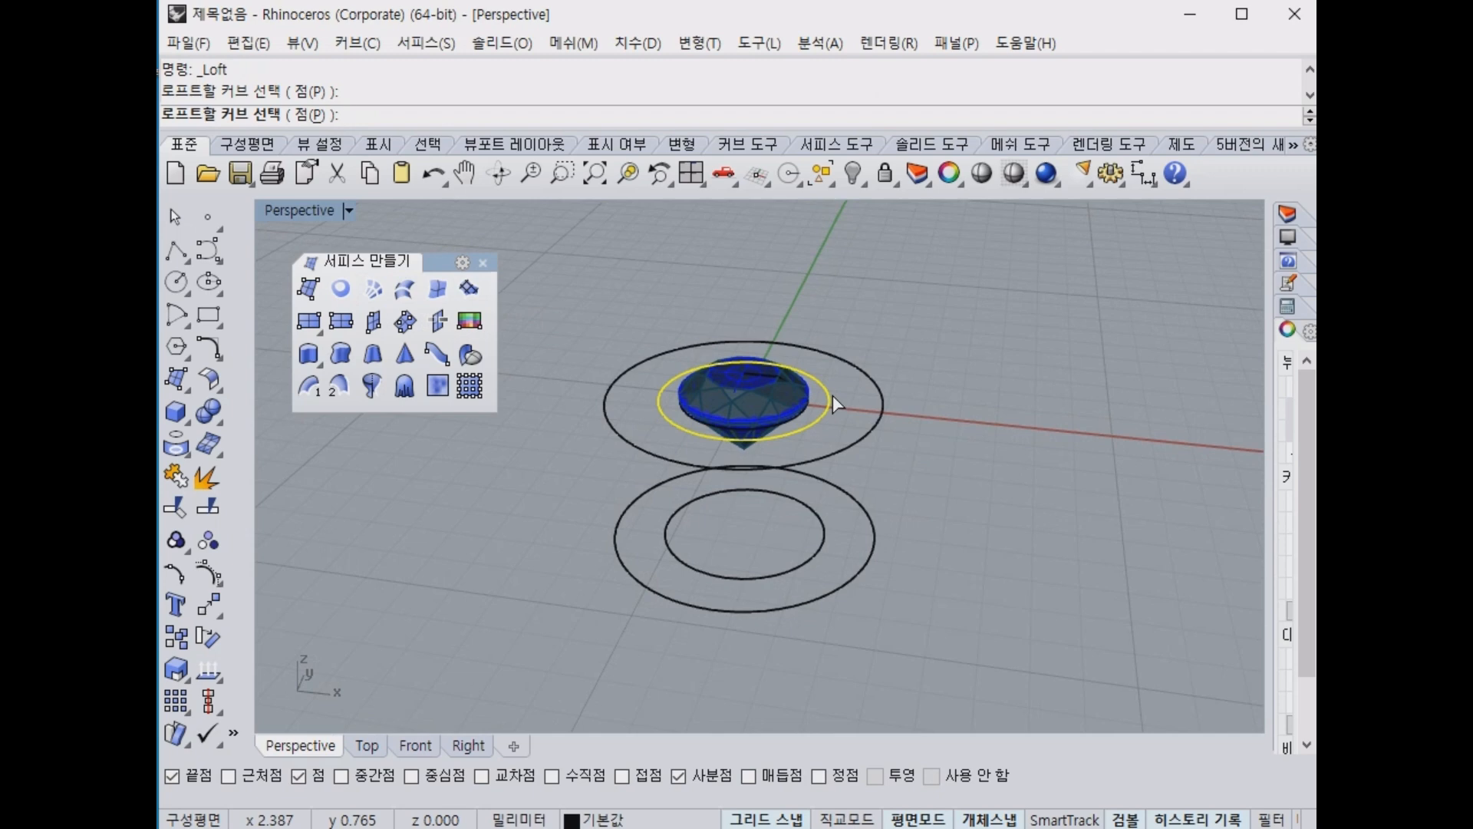
left_click(879, 404)
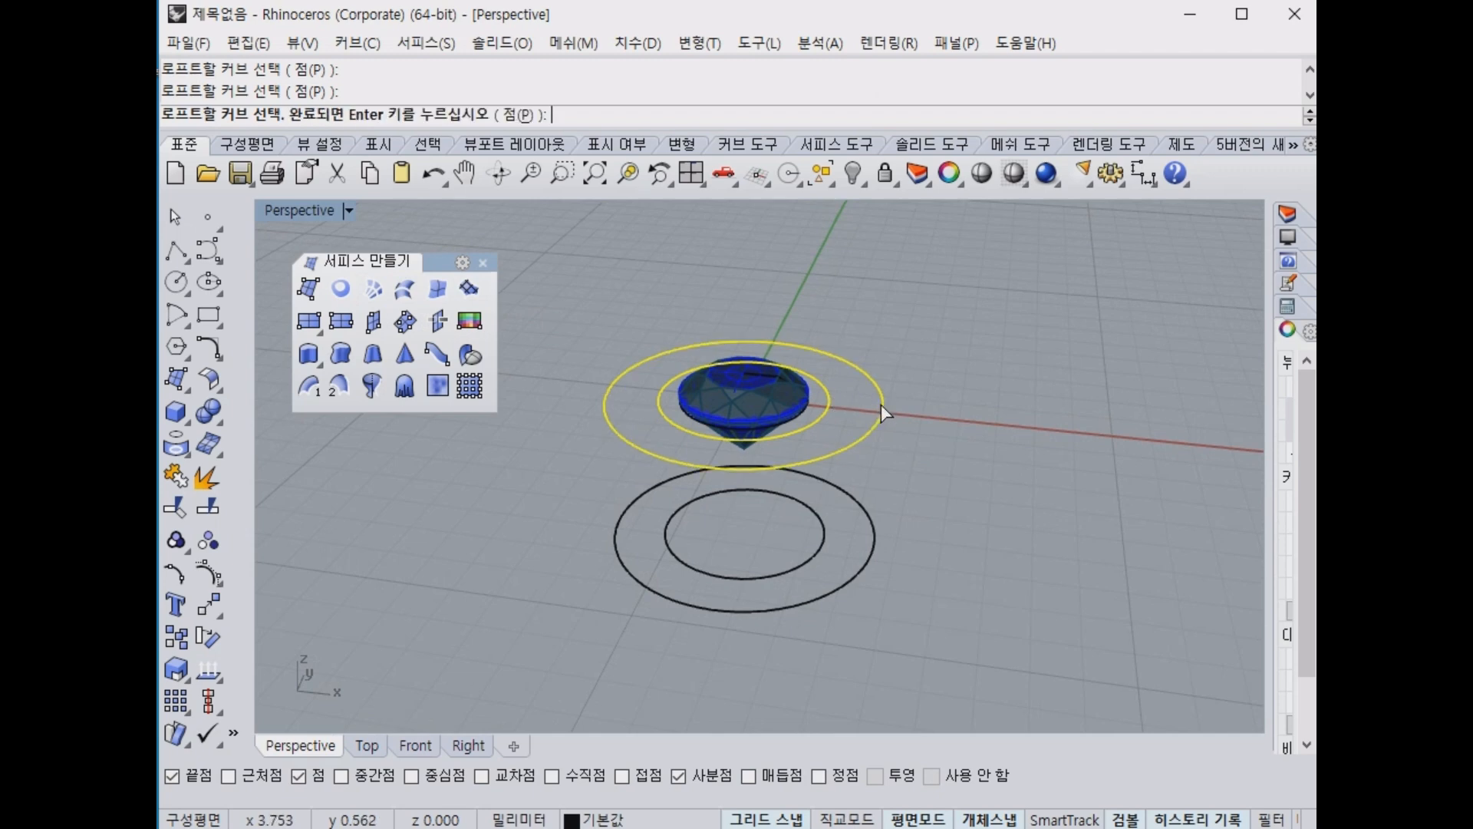
left_click(869, 560)
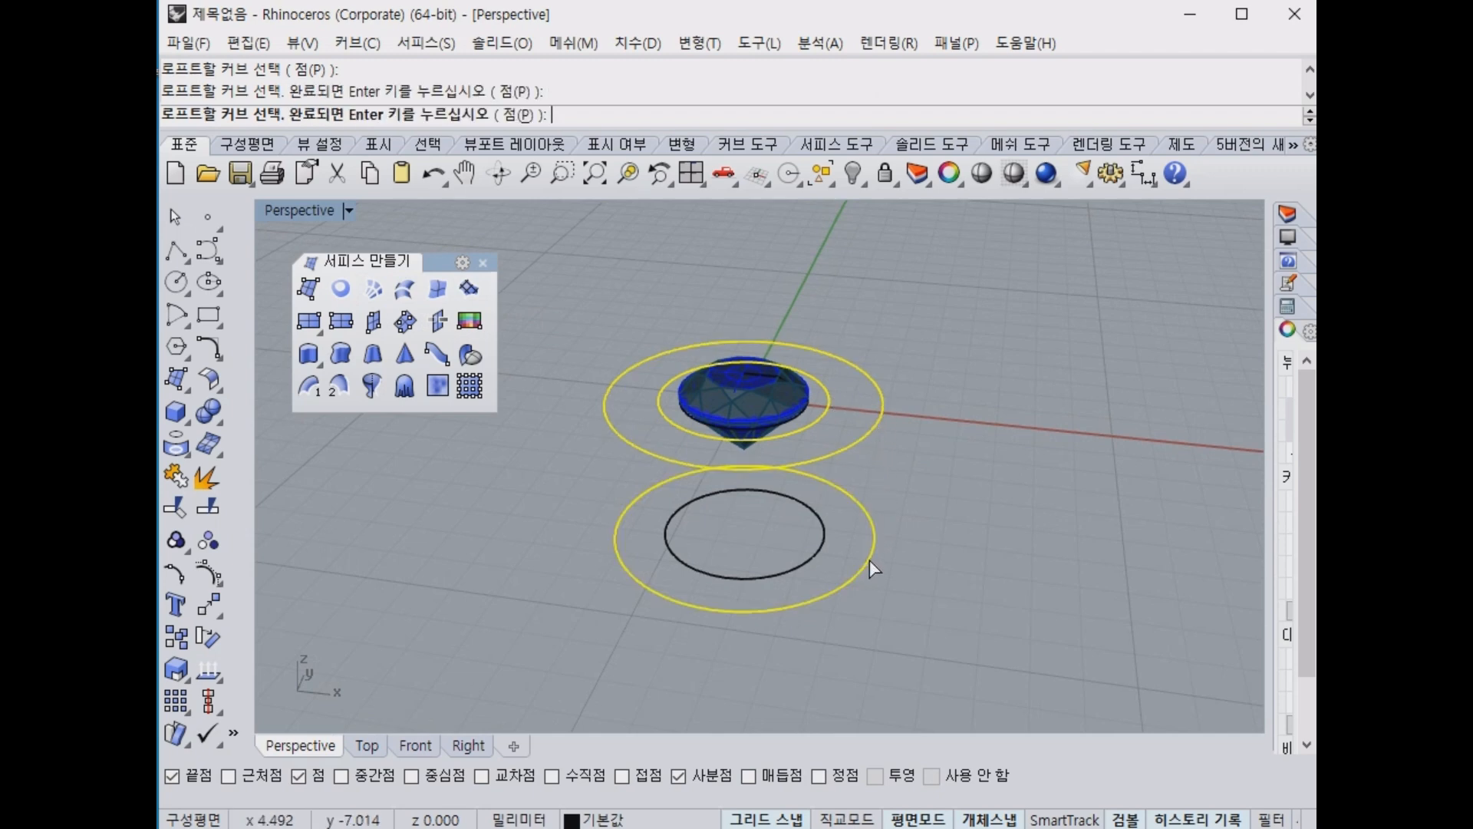
left_click(820, 555)
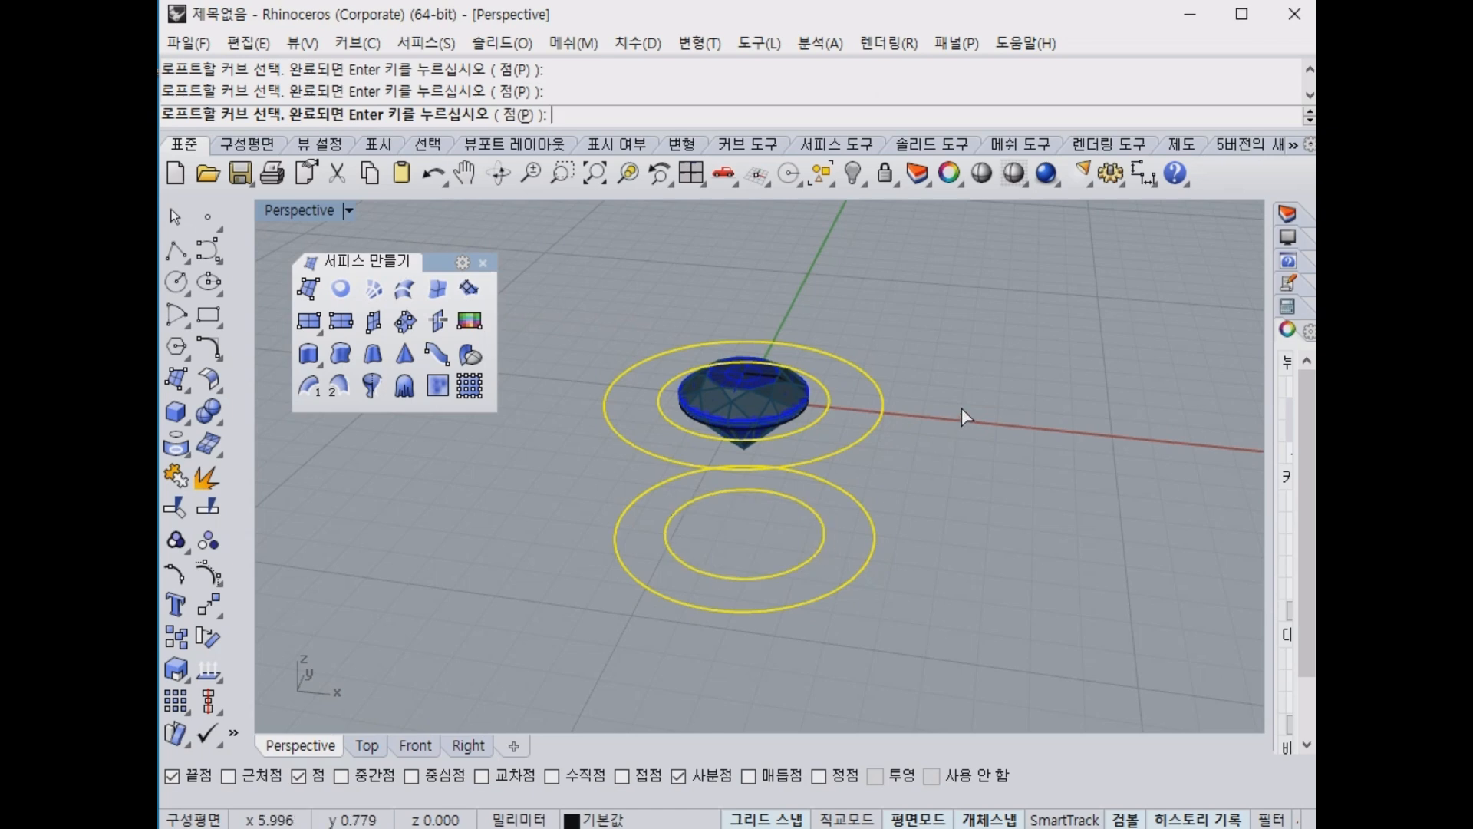
key("Return")
key("Return")
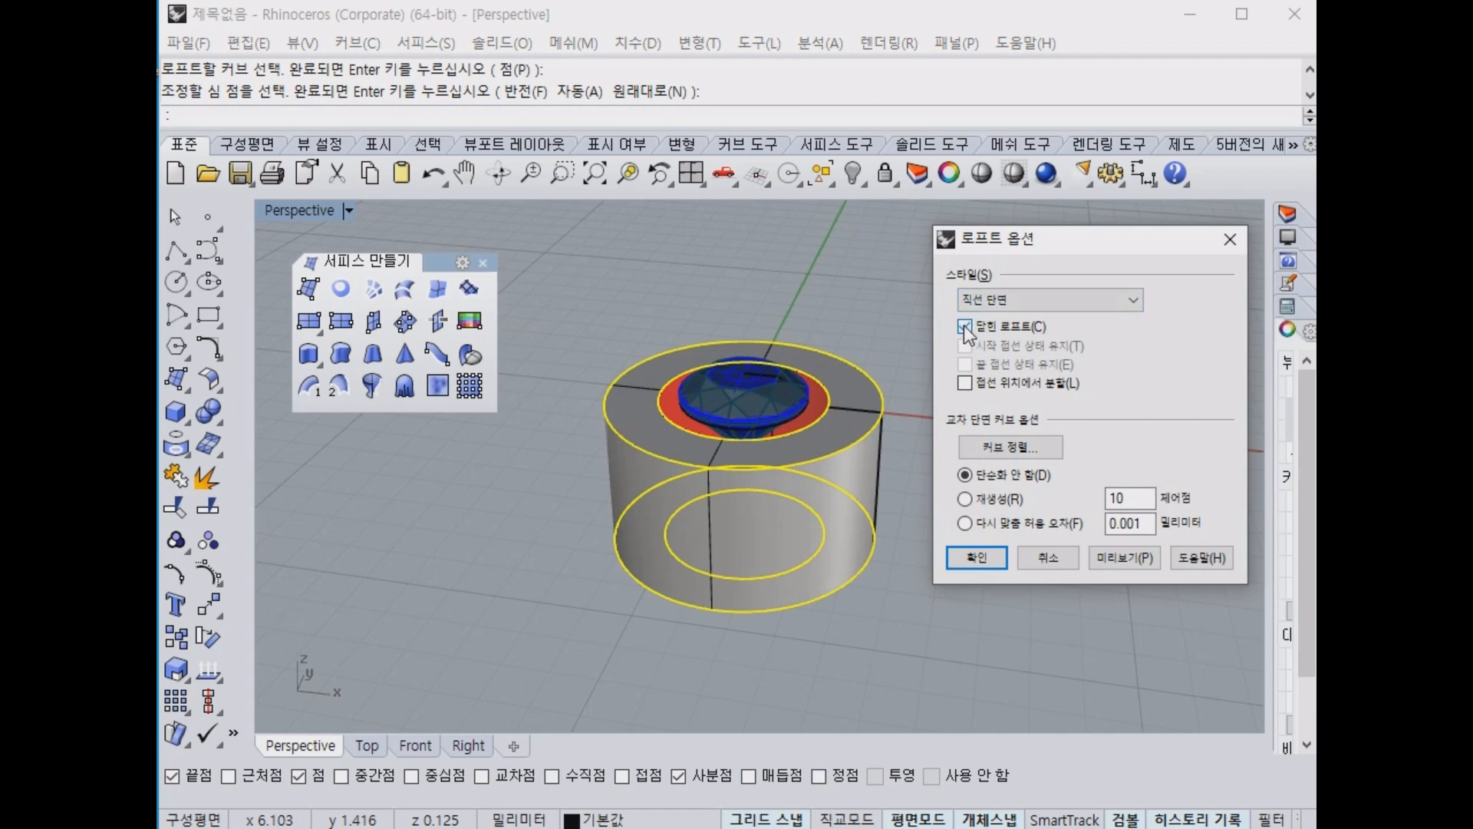
left_click(975, 558)
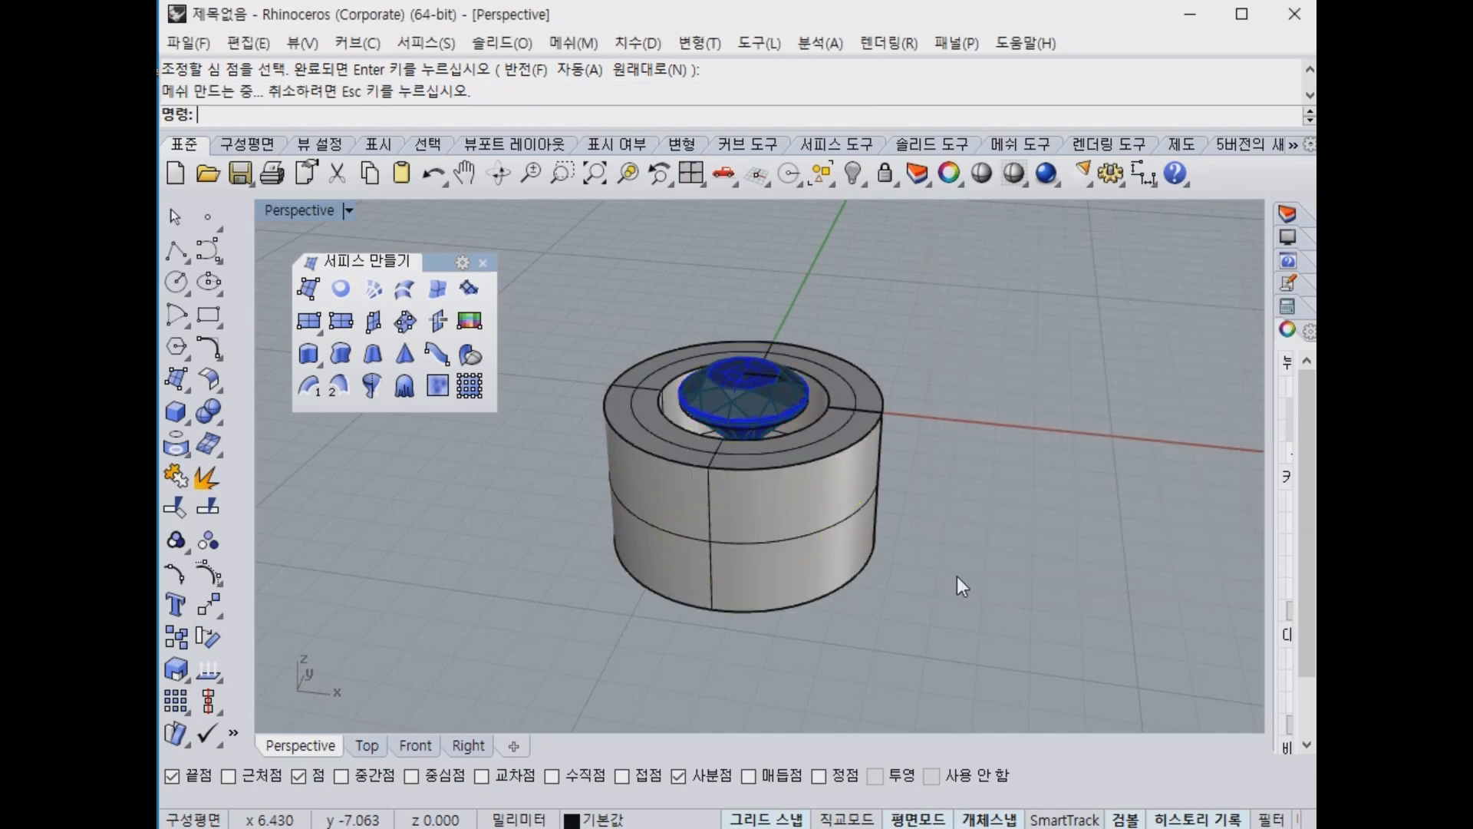
Return to the four-viewport layout, close the floating surface creation toolbar and enlarge the ring body in Perspective.
mouse_move(957, 578)
right_mouse_down()
mouse_move(881, 316)
mouse_move(831, 614)
mouse_move(776, 355)
mouse_move(937, 582)
right_mouse_up()
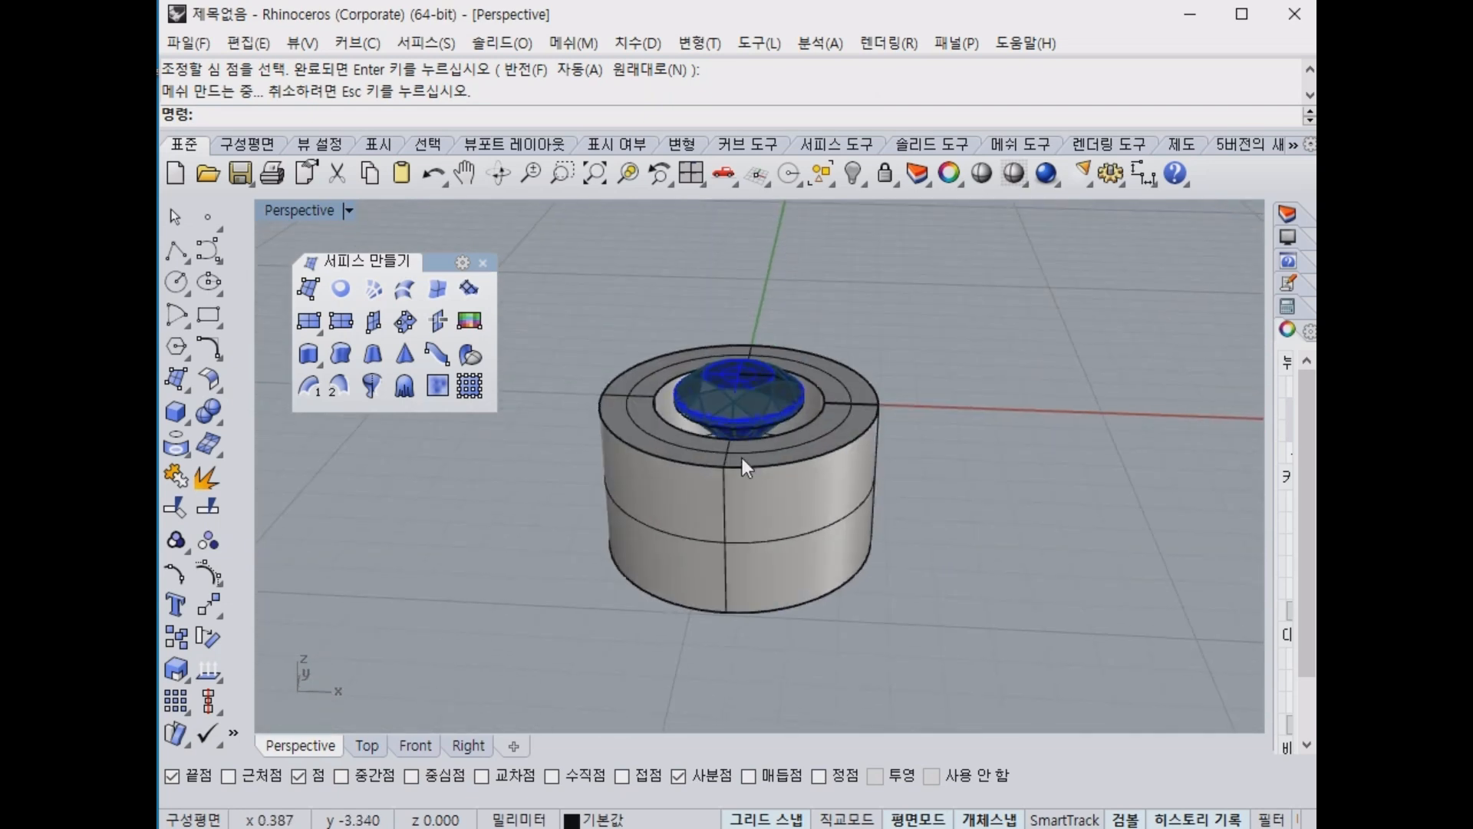
right_click_drag(743, 459, 838, 480)
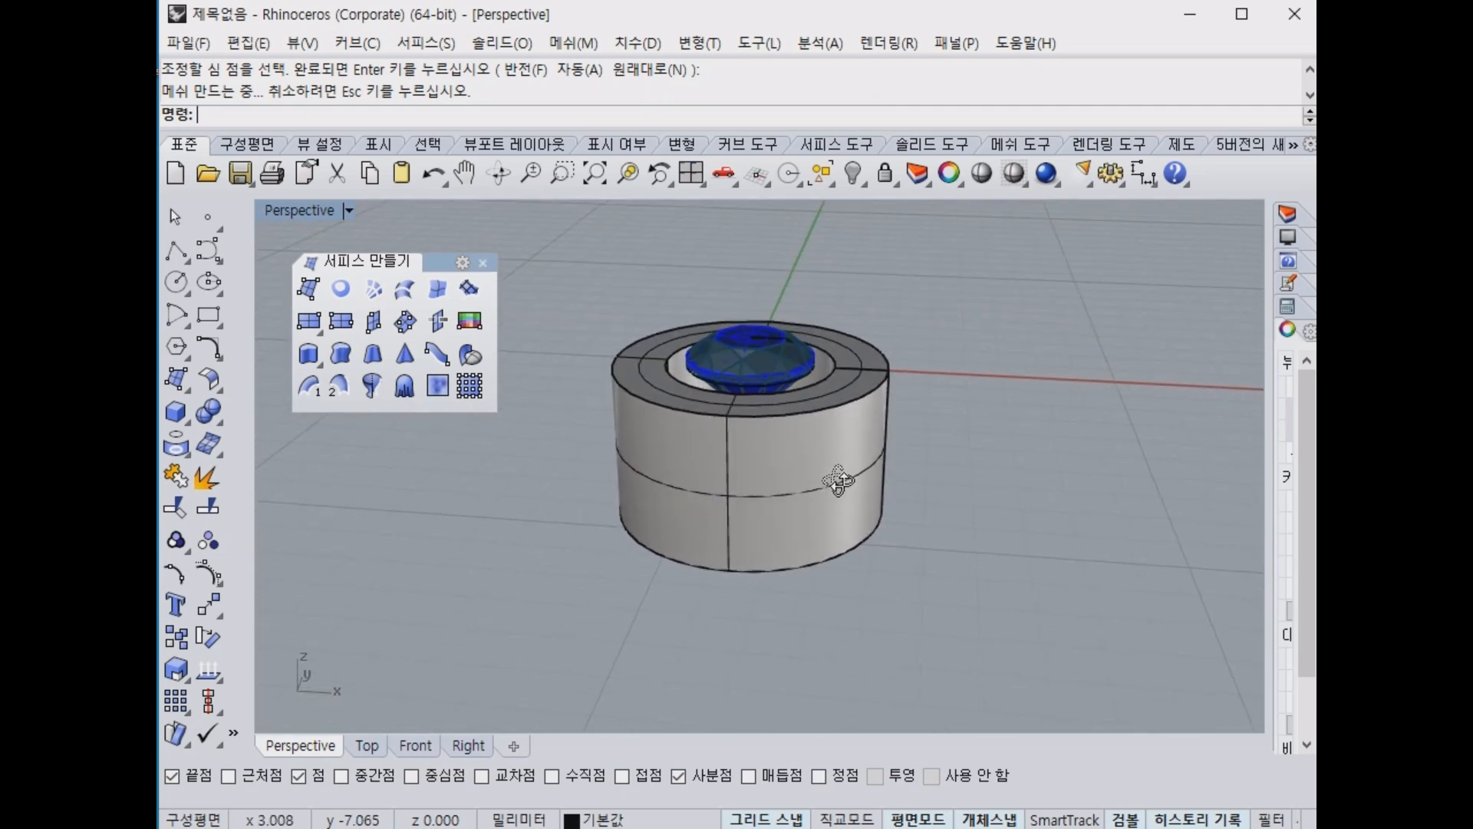
double_click(307, 211)
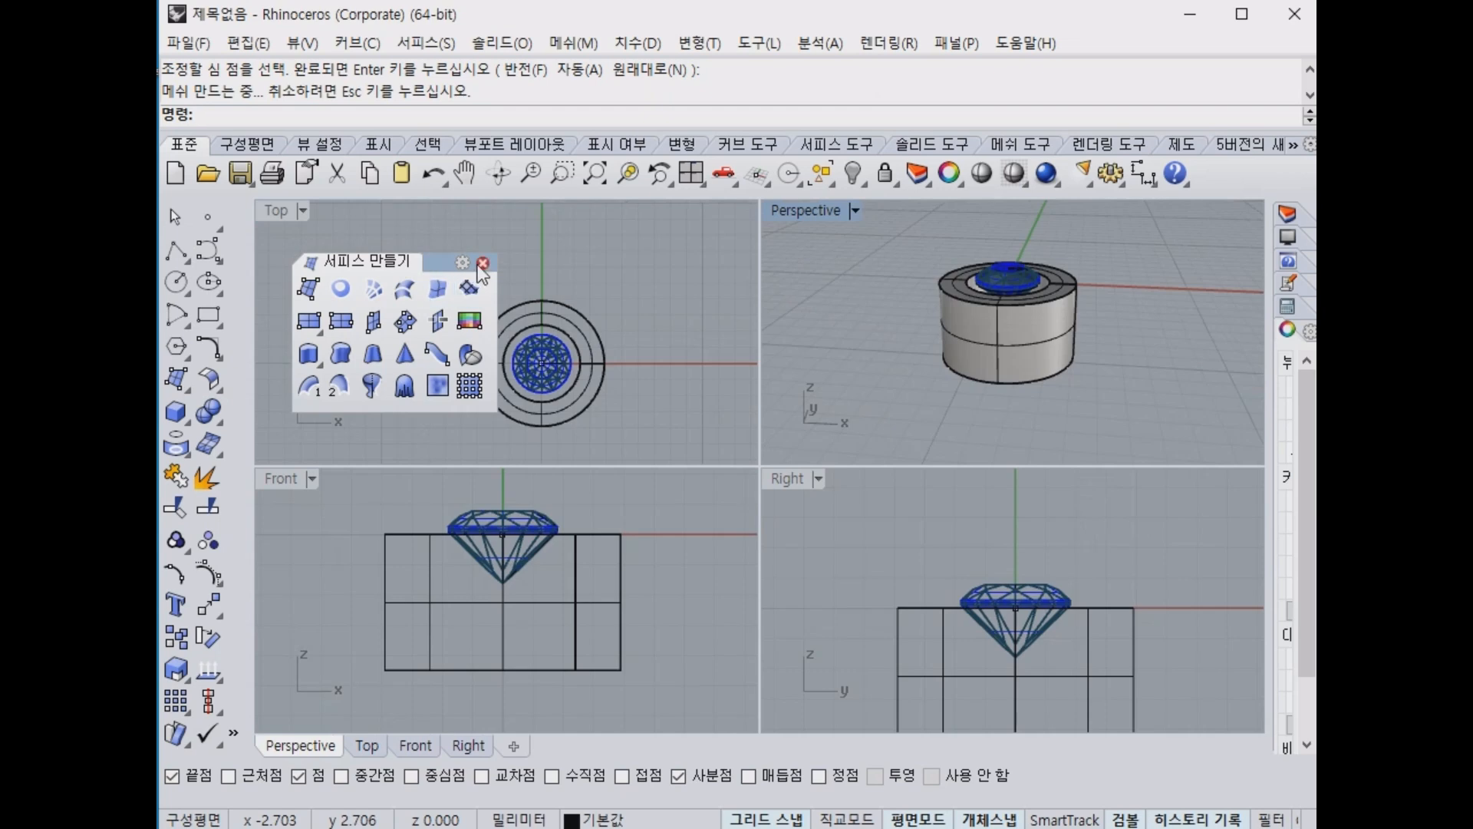
left_click(483, 263)
scroll(1002, 317, "up", 5)
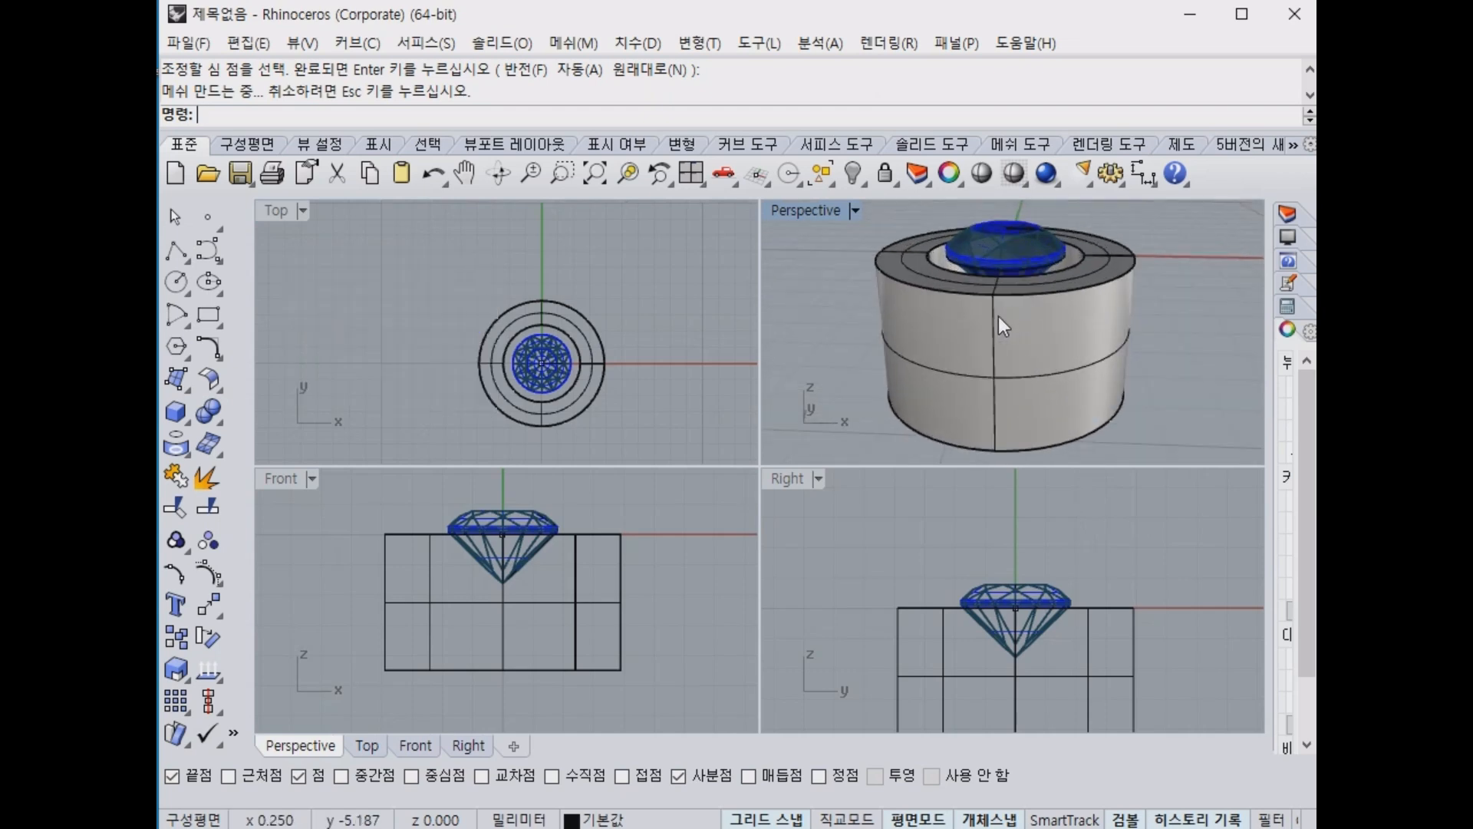
mouse_move(1047, 358)
right_mouse_down()
mouse_move(1071, 341)
mouse_move(1059, 335)
right_mouse_up()
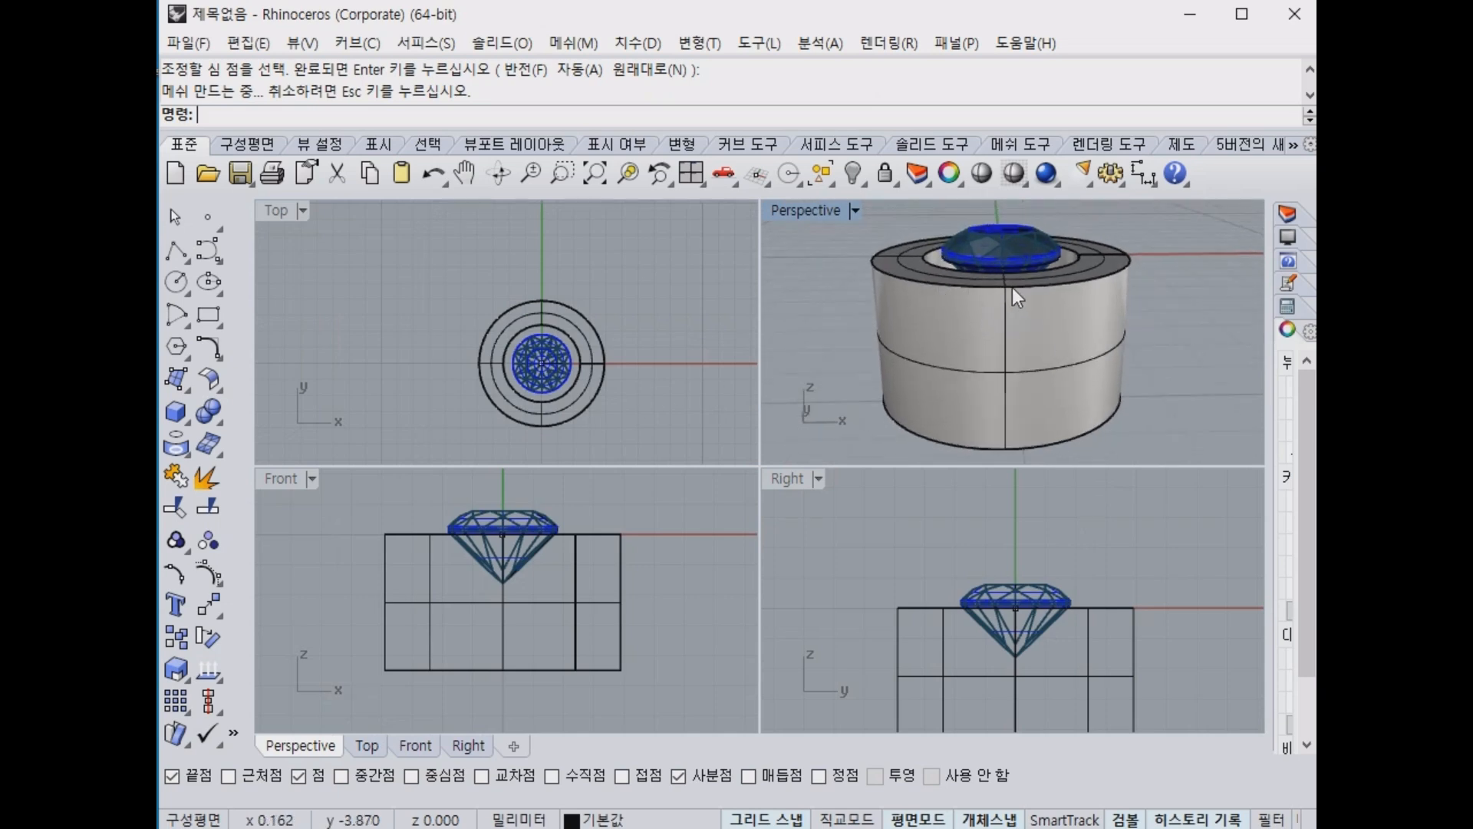
Try lowering the ring's upper outer circle about 0.5 mm in Front view, and undo the move.
scroll(563, 560, "up", 5)
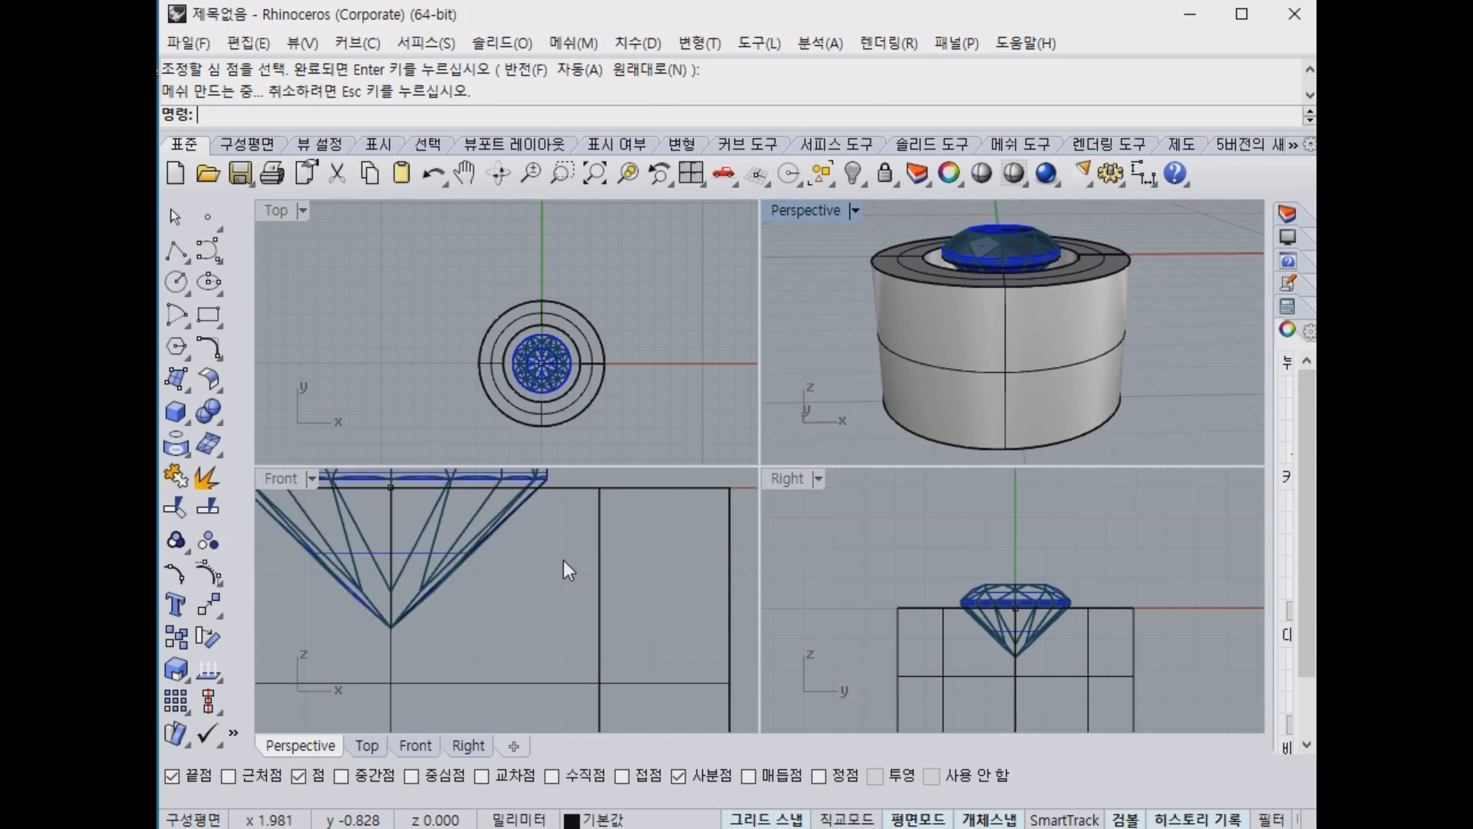
scroll(563, 560, "down", 3)
left_click(606, 601)
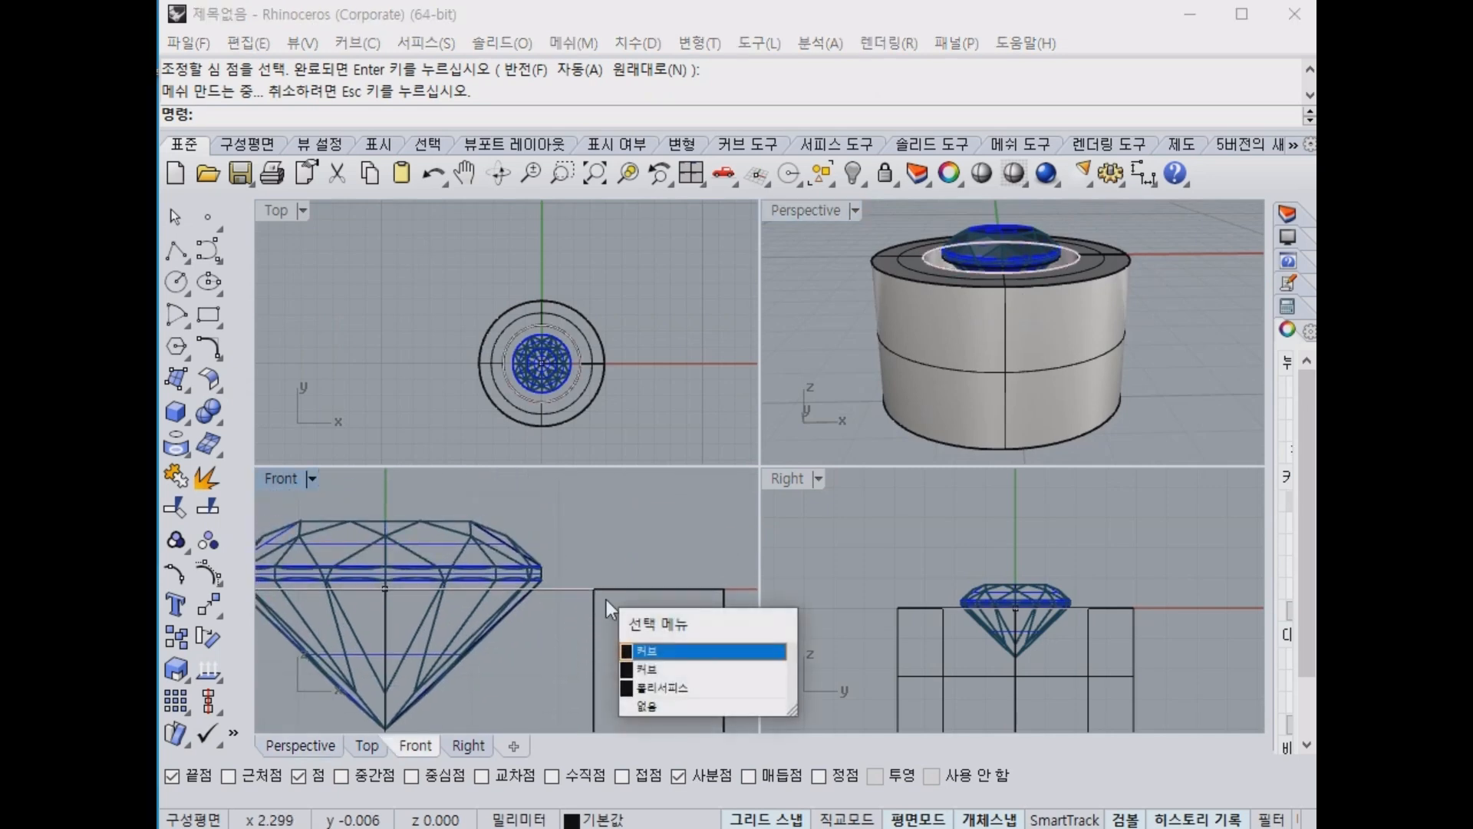
left_click(676, 668)
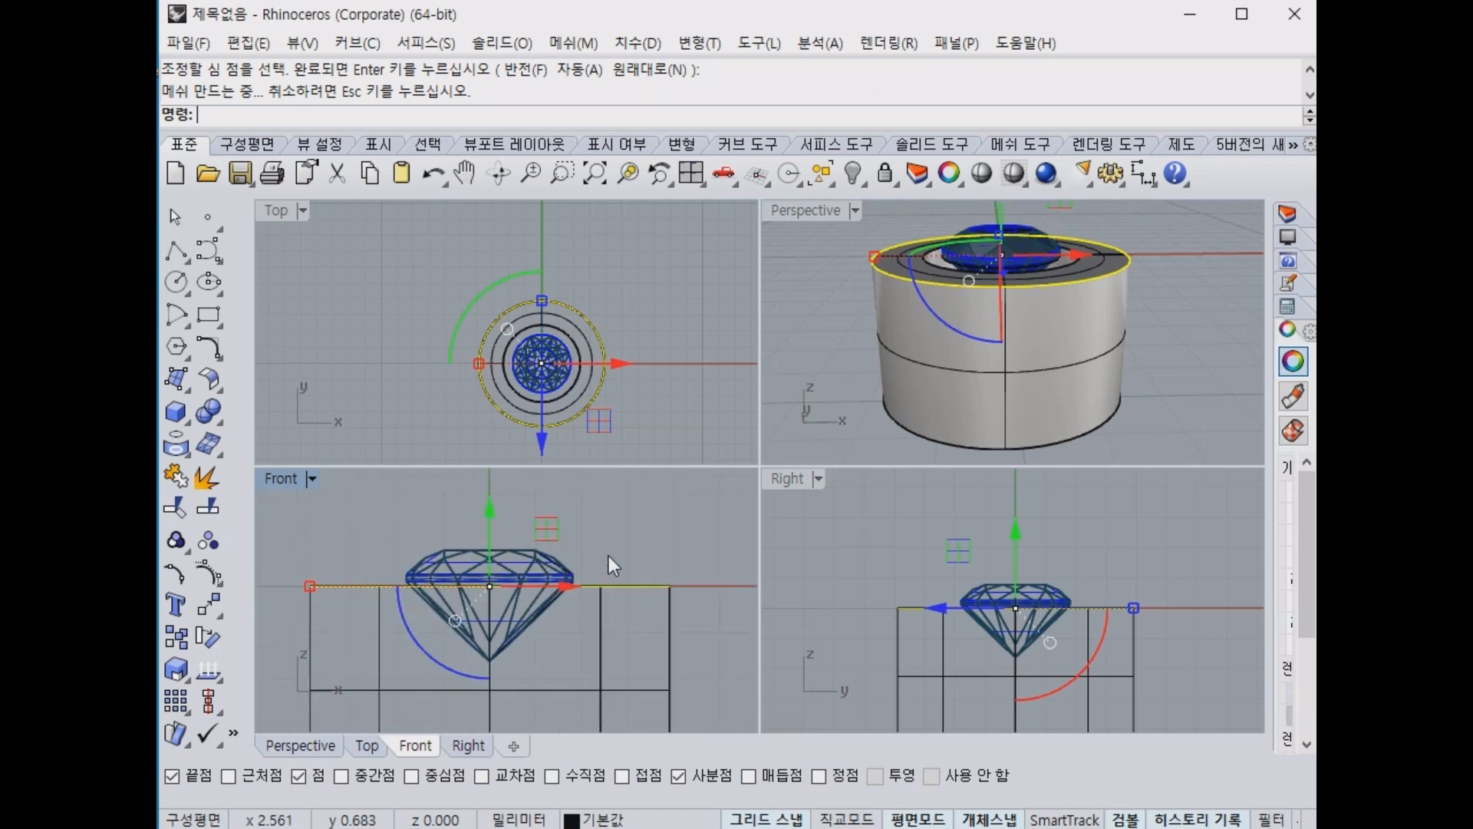
mouse_move(577, 571)
right_mouse_down()
mouse_move(602, 513)
mouse_move(602, 566)
right_mouse_up()
left_click_drag(512, 499, 517, 528)
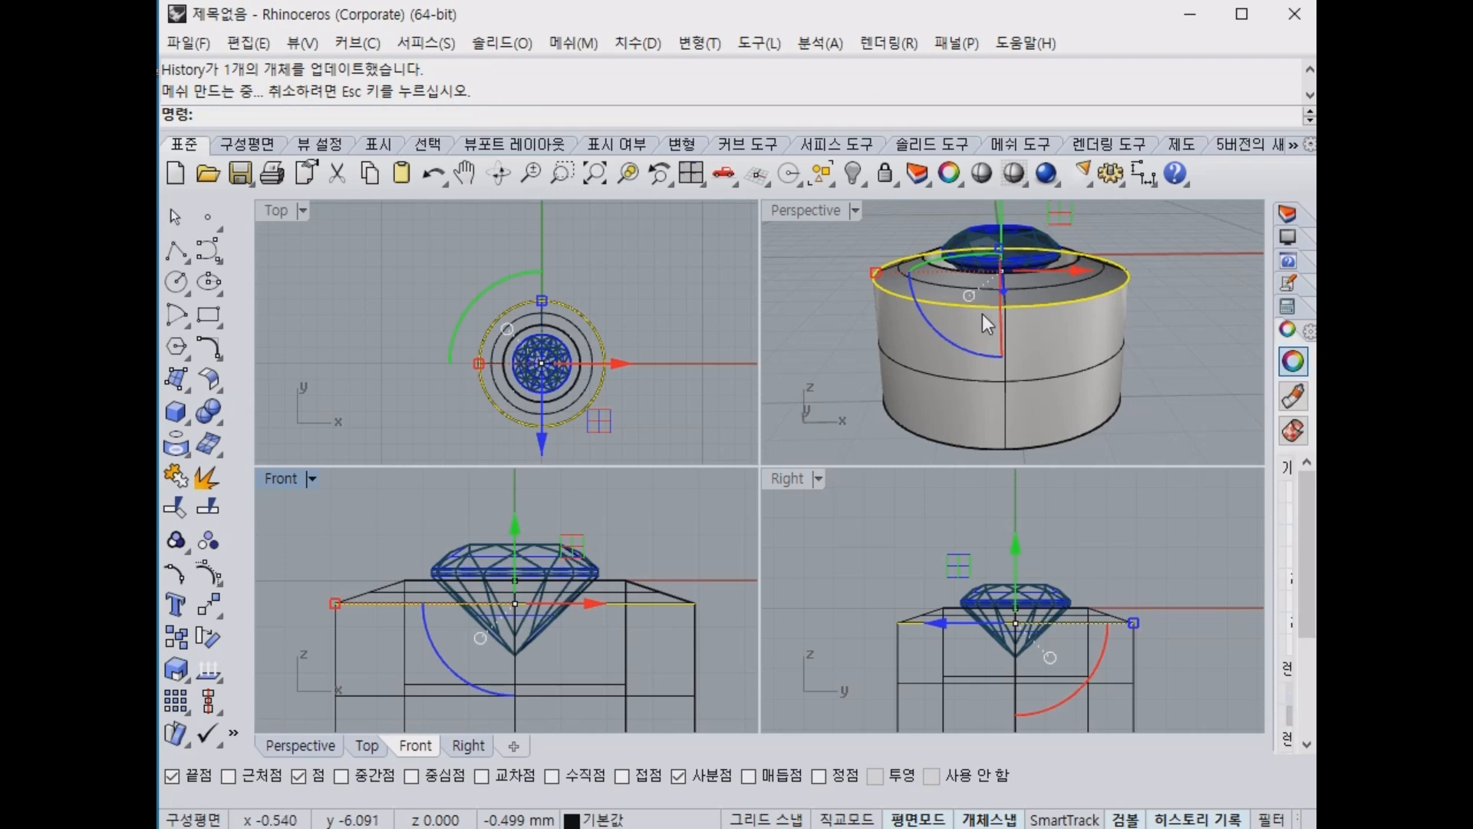
scroll(998, 289, "up", 5)
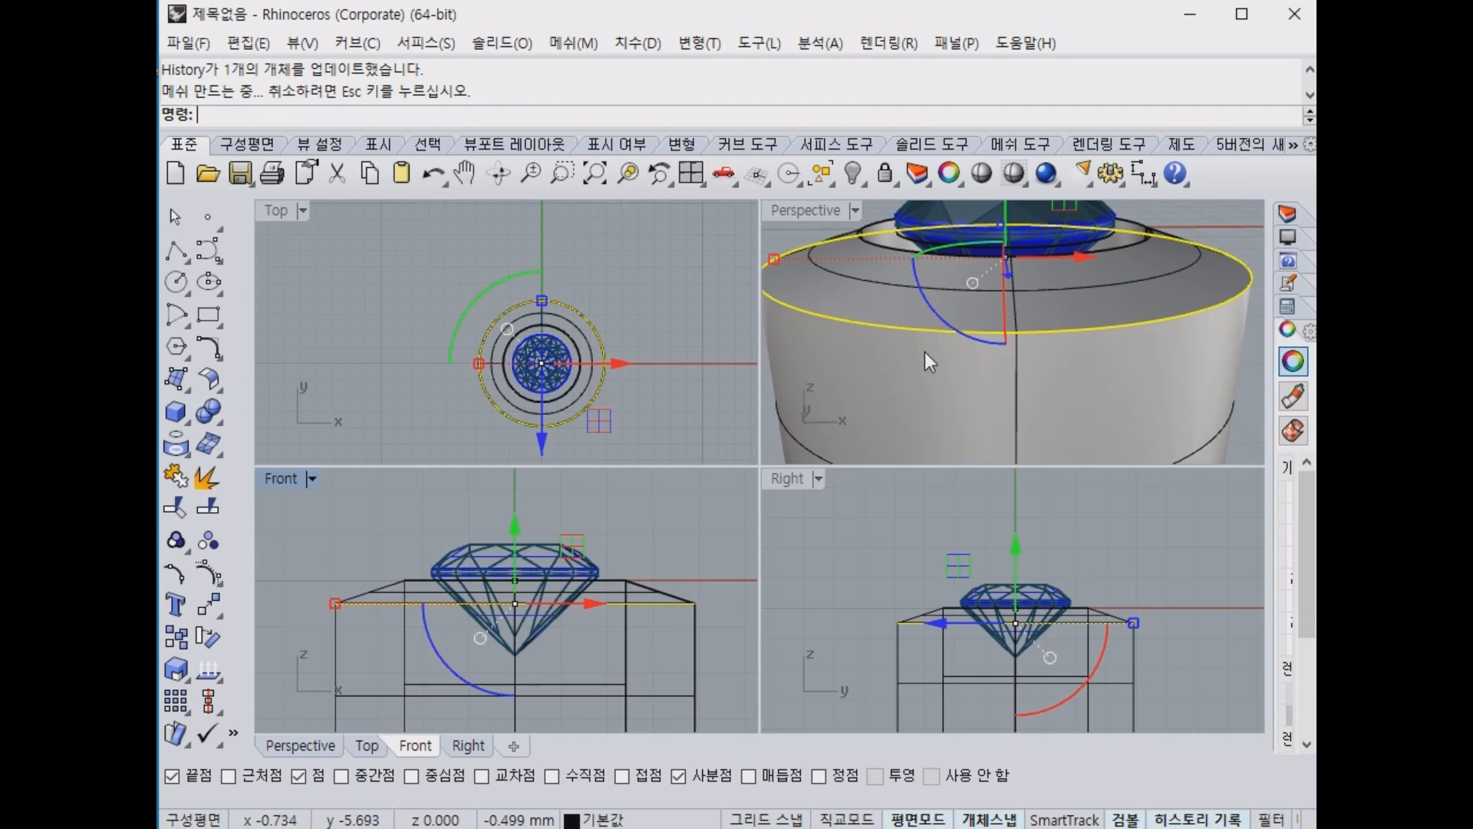
key("ctrl+z")
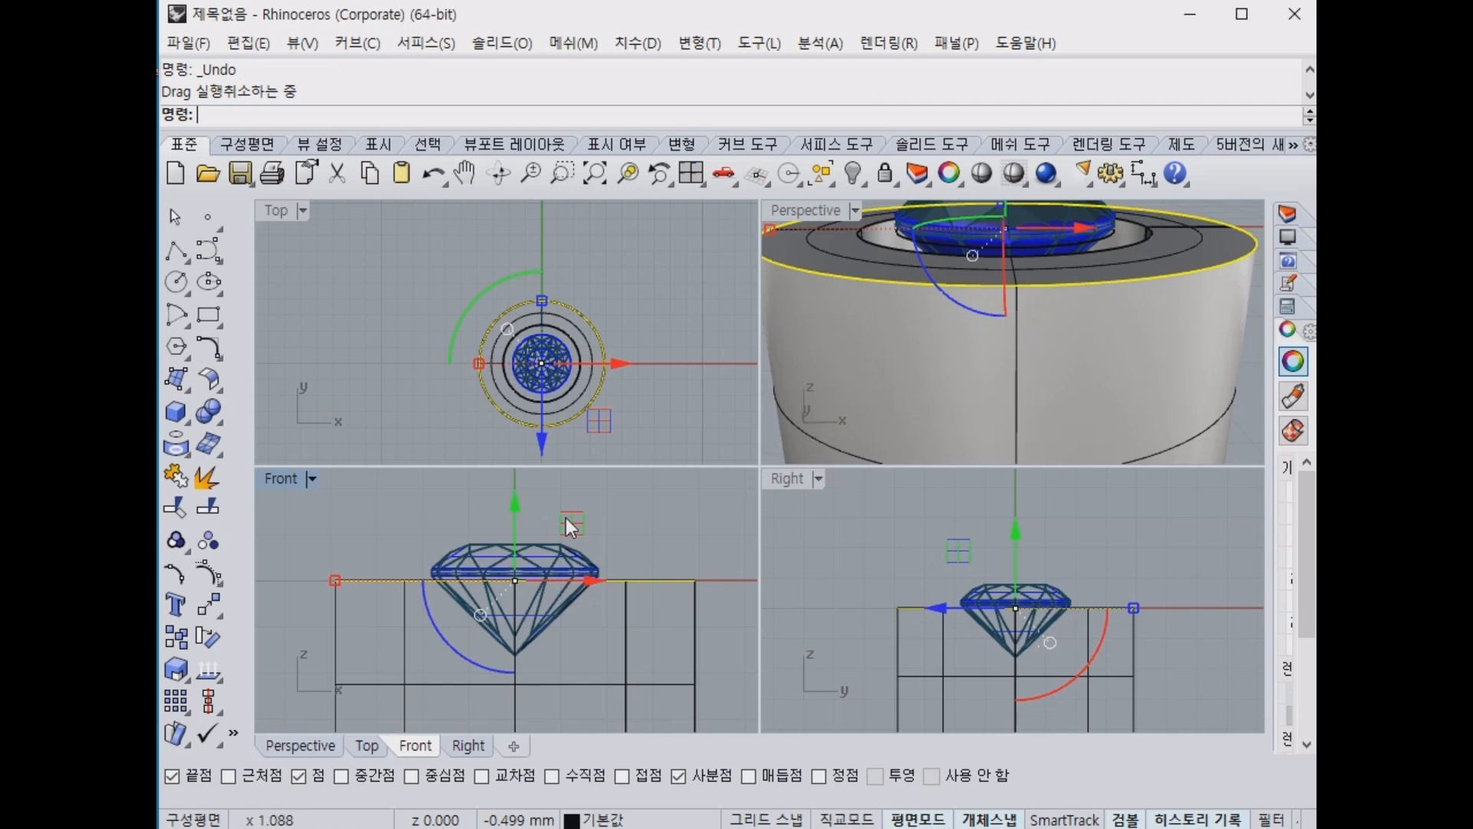
Lower the upper outer circle in Front view in two moves, about 0.37 mm and about 0.63 mm, to slope the ring's top face.
left_click_drag(514, 500, 522, 520)
scroll(665, 605, "up", 6)
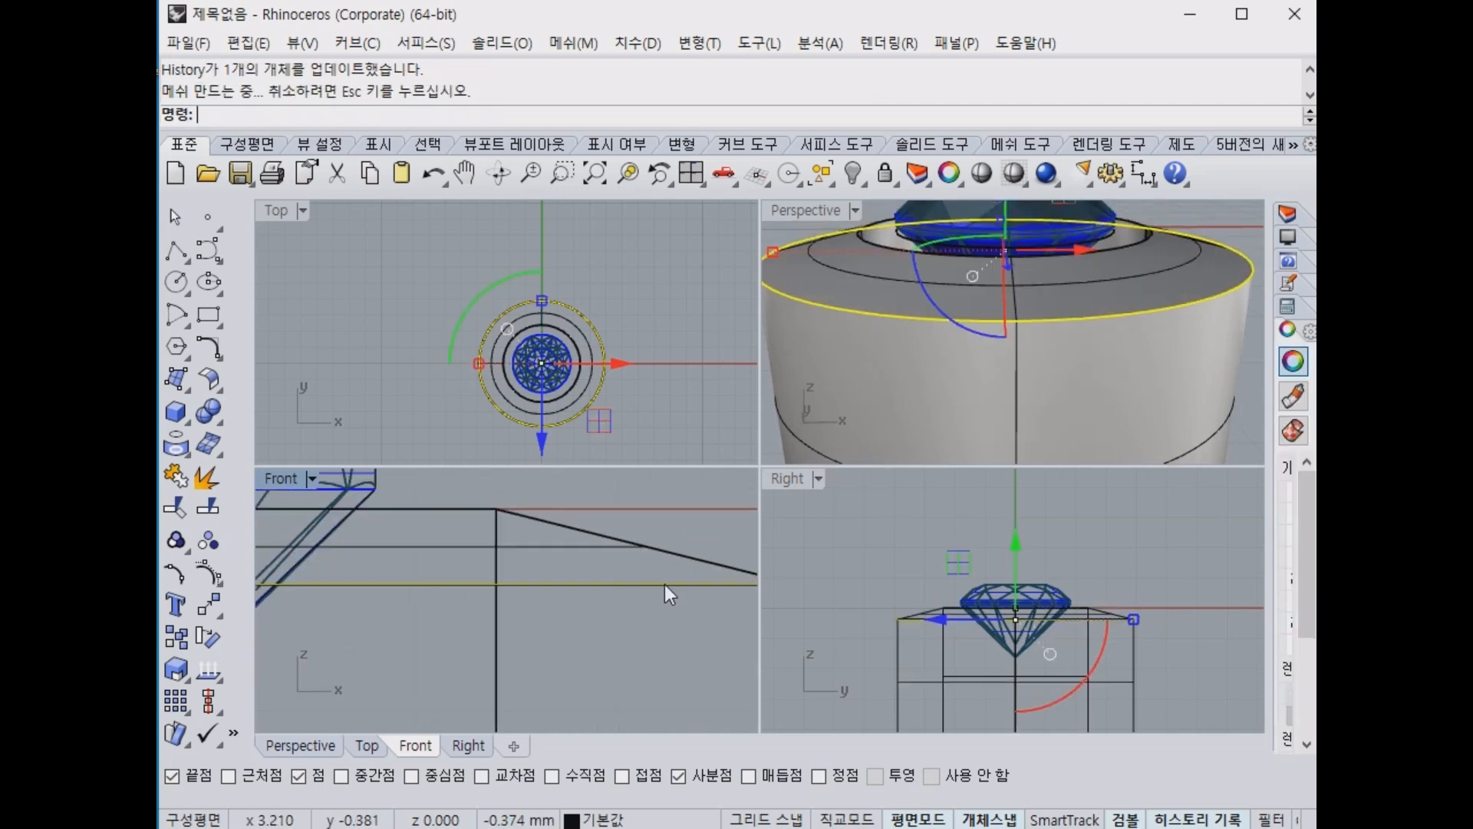
scroll(665, 583, "down", 6)
left_click_drag(398, 499, 577, 577)
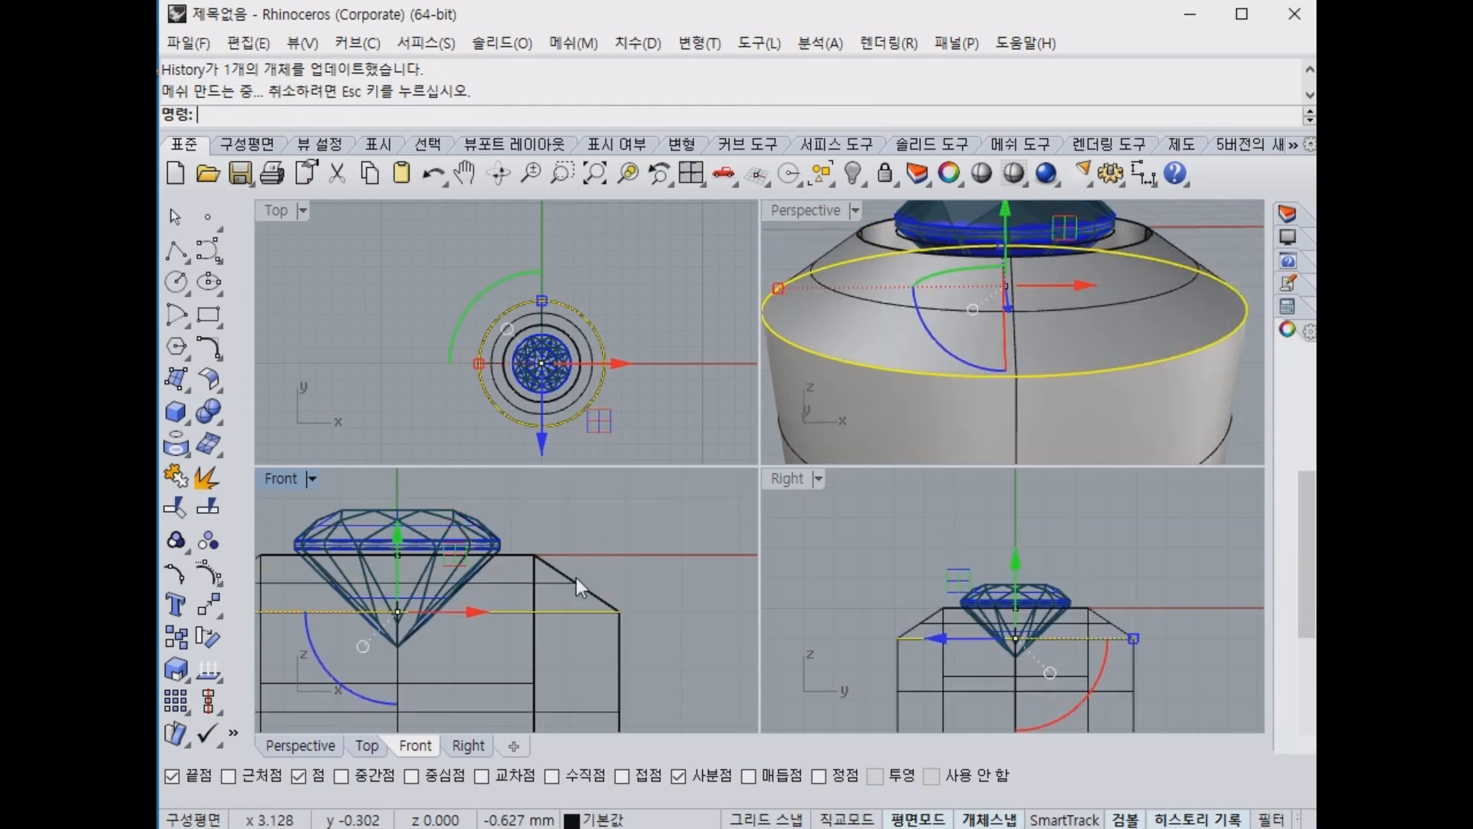
scroll(1019, 342, "down", 5)
right_click_drag(1103, 310, 994, 345)
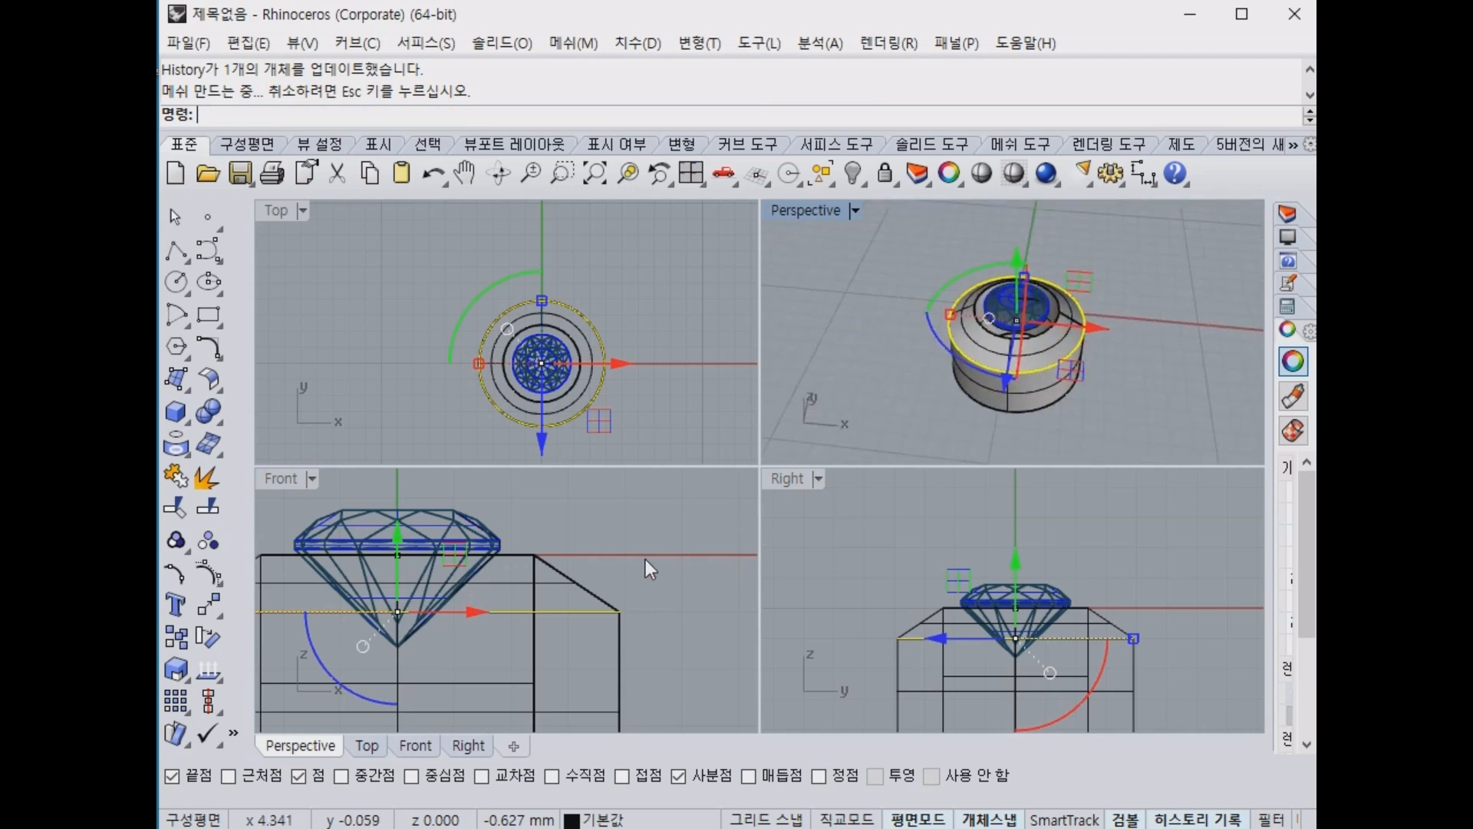
Raise the upper outer circle about 0.18 mm in Front view to make the top slope shallower.
right_click_drag(611, 558, 269, 550)
right_click_drag(378, 606, 321, 617)
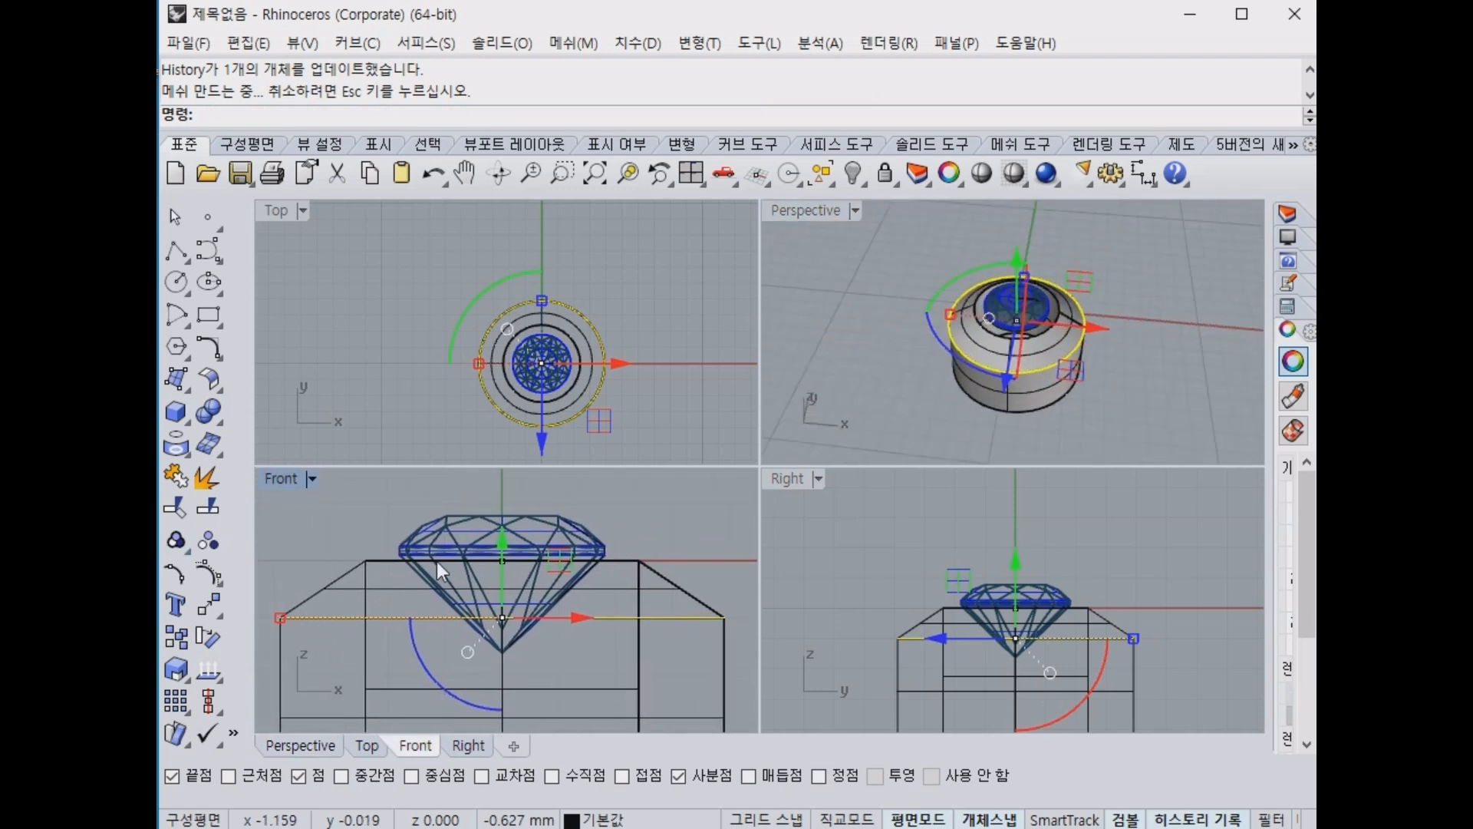
left_click_drag(500, 533, 501, 522)
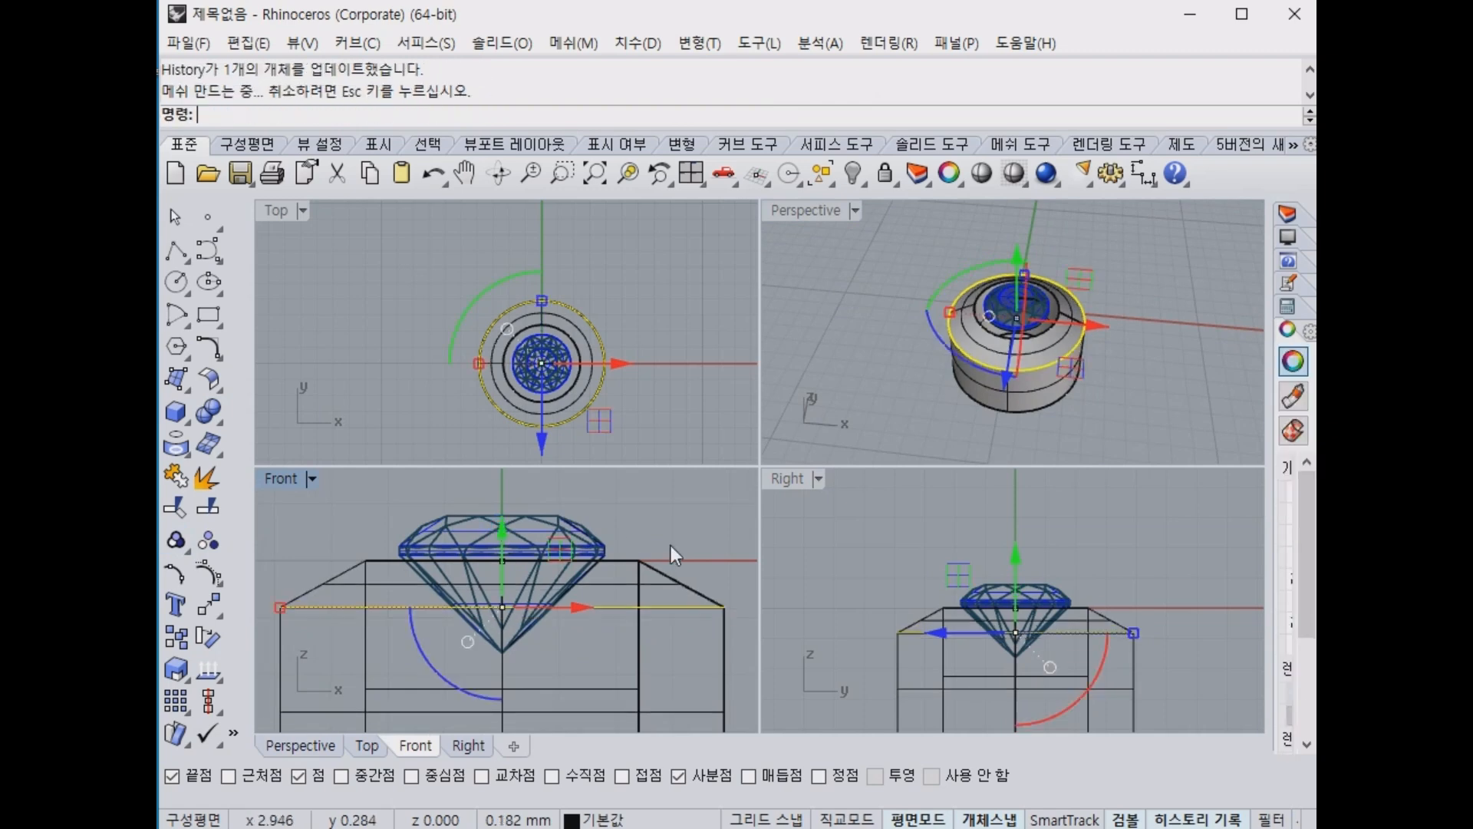
Raise the ring's upper outer circle about 0.14 mm in Front view to flatten the top slope slightly.
left_click(671, 544)
right_click_drag(1053, 367, 940, 430)
scroll(1030, 326, "up", 7)
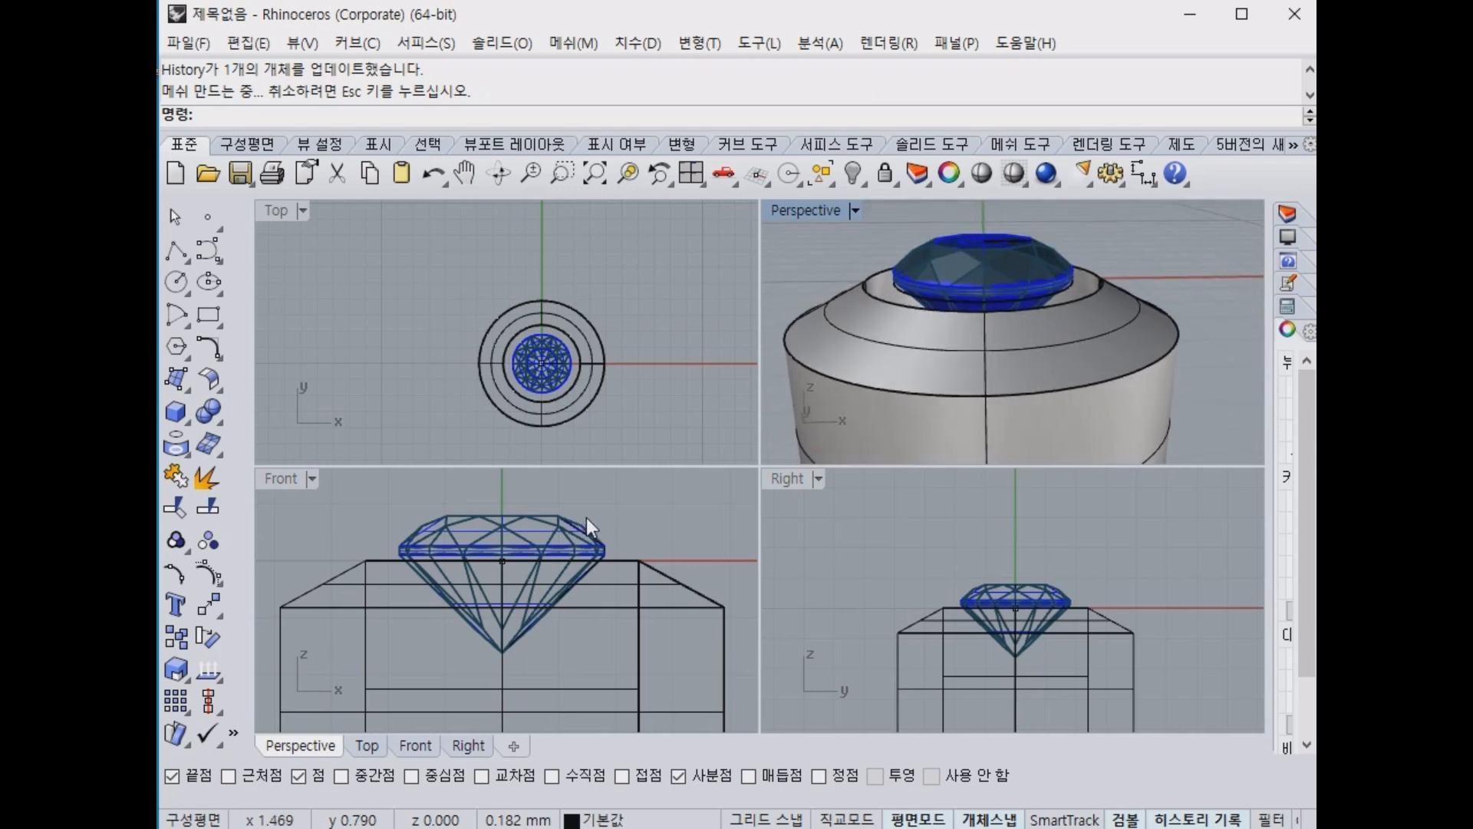
left_click(883, 386)
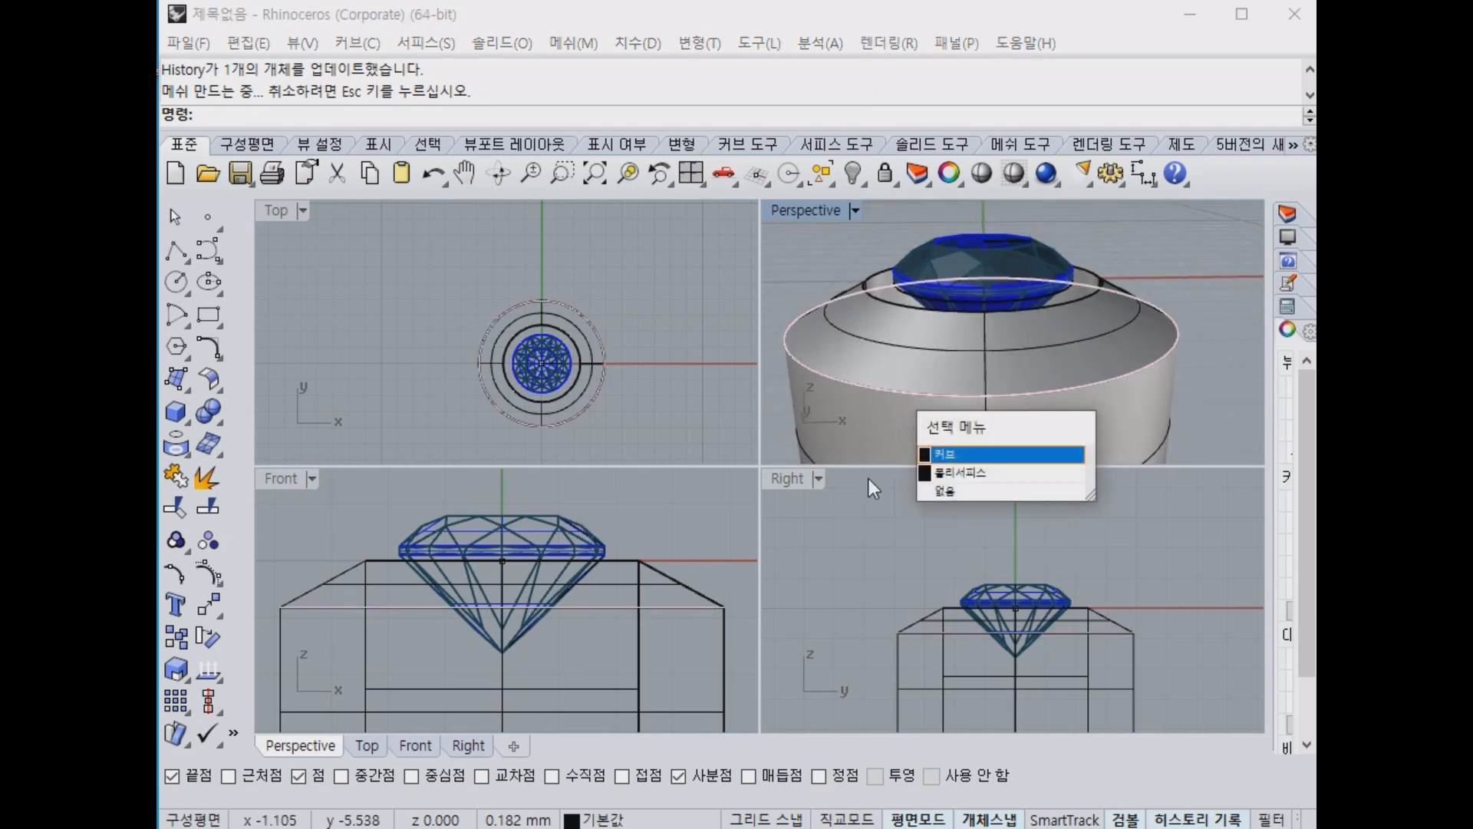
left_click(946, 453)
left_click_drag(500, 532, 505, 522)
left_click(720, 499)
right_click_drag(1045, 436, 1139, 434)
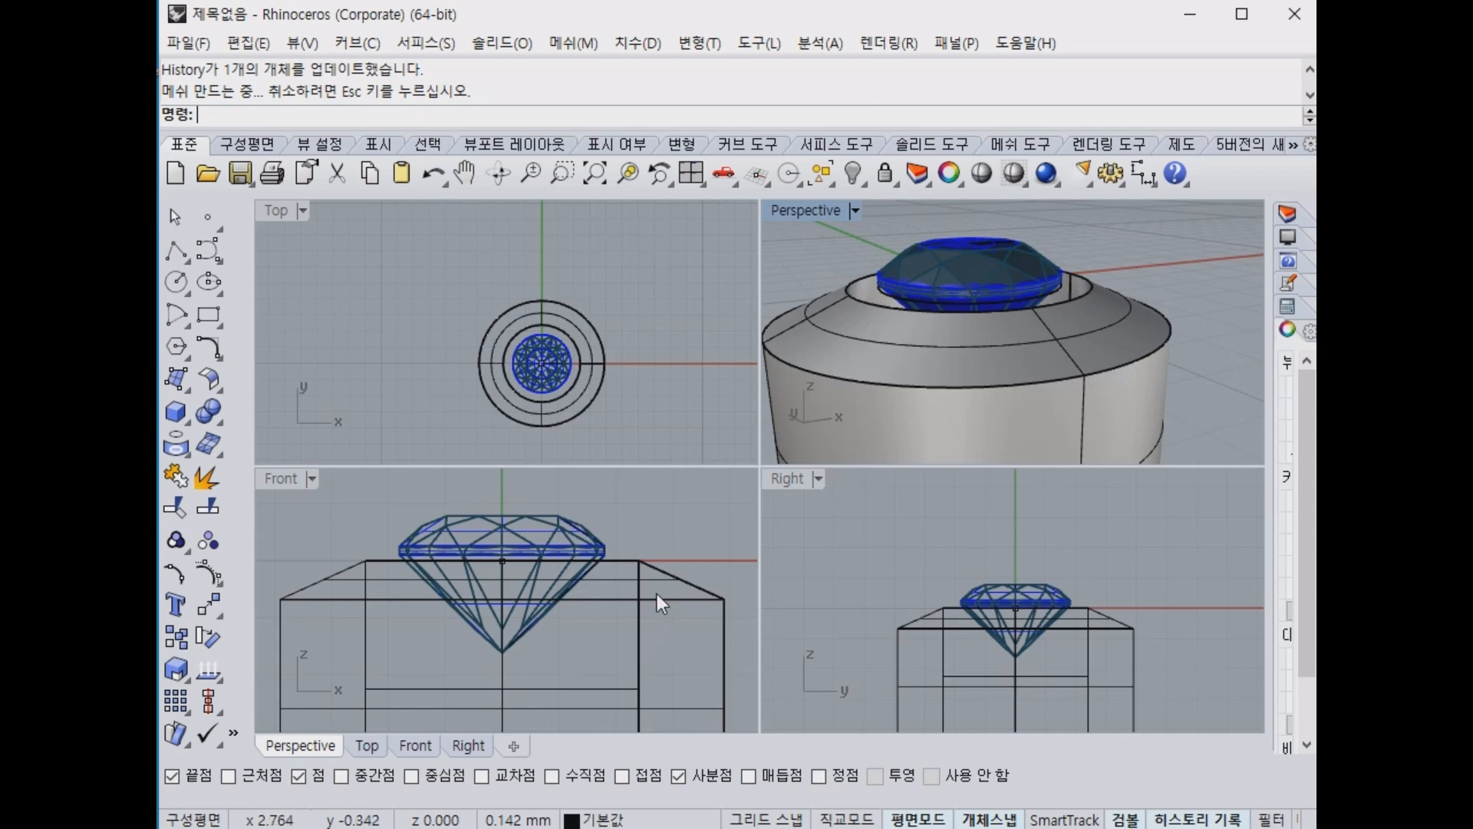
Draw a vertical line in Front view beside the gem, starting near (-2.1, -1.0) inside the ring body and ending above its top face.
scroll(654, 599, "down", 3)
right_click_drag(650, 606, 617, 614)
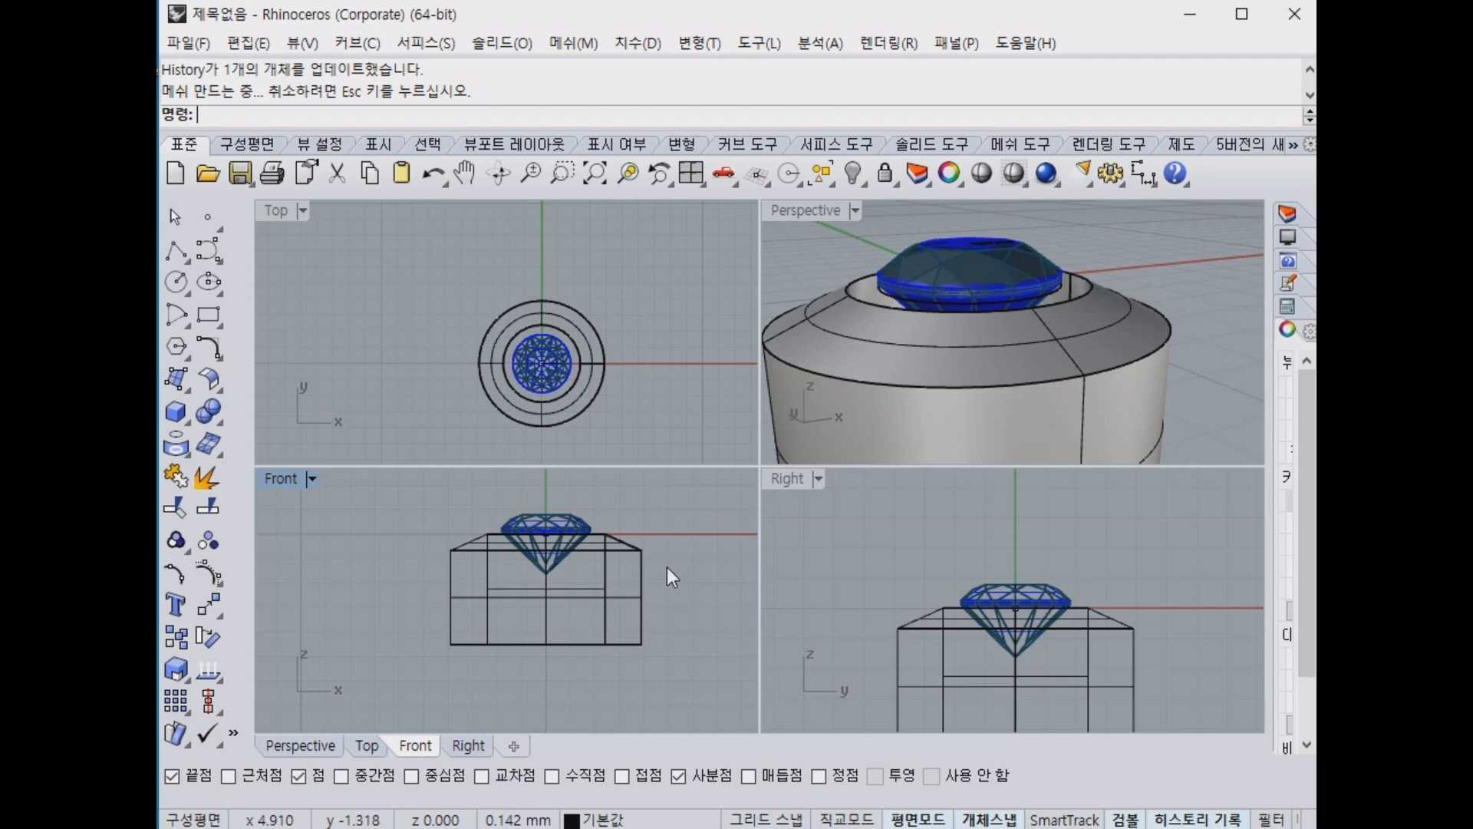
right_click_drag(968, 280, 900, 365)
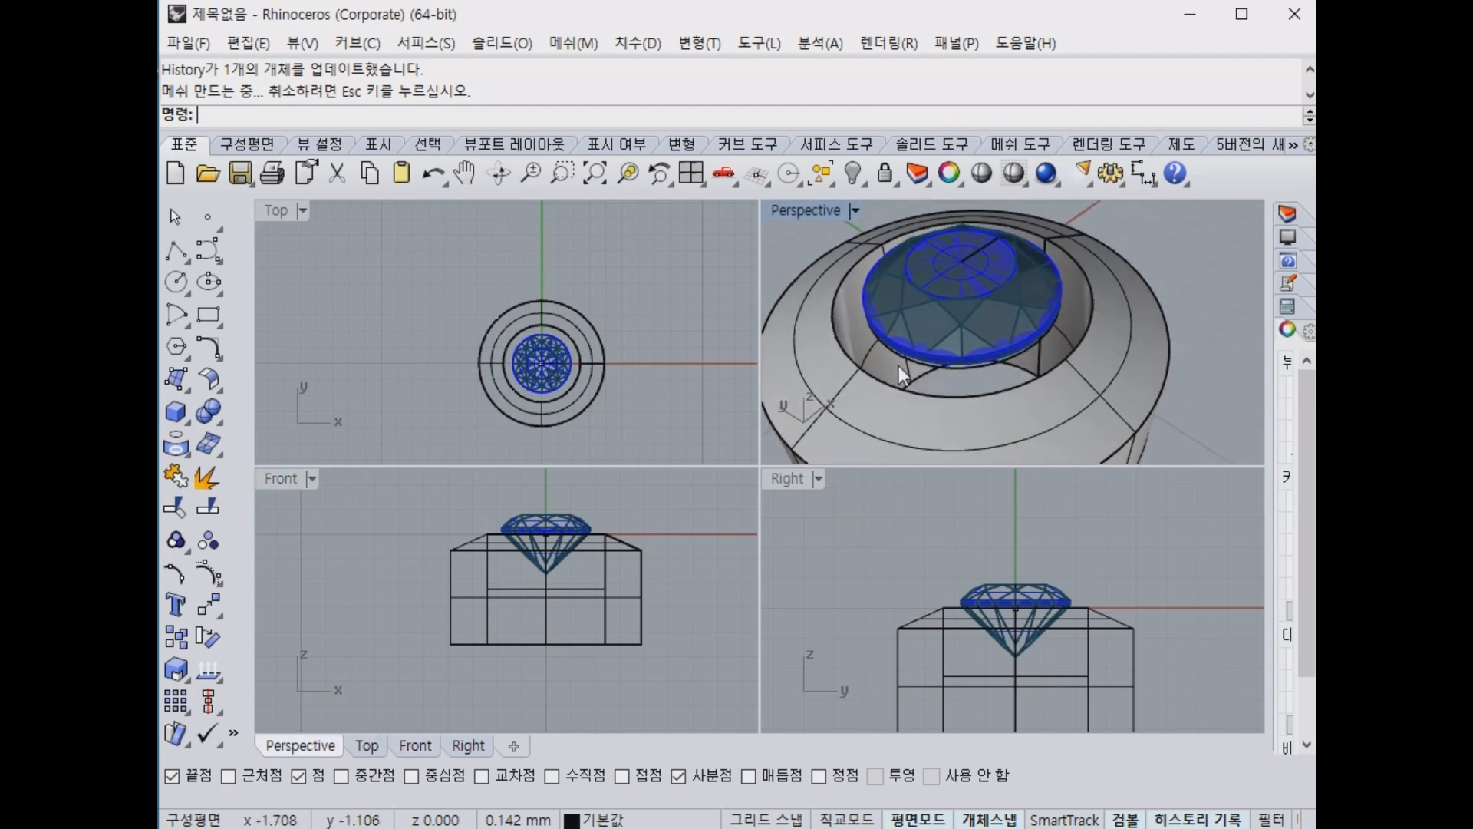
scroll(569, 356, "up", 5)
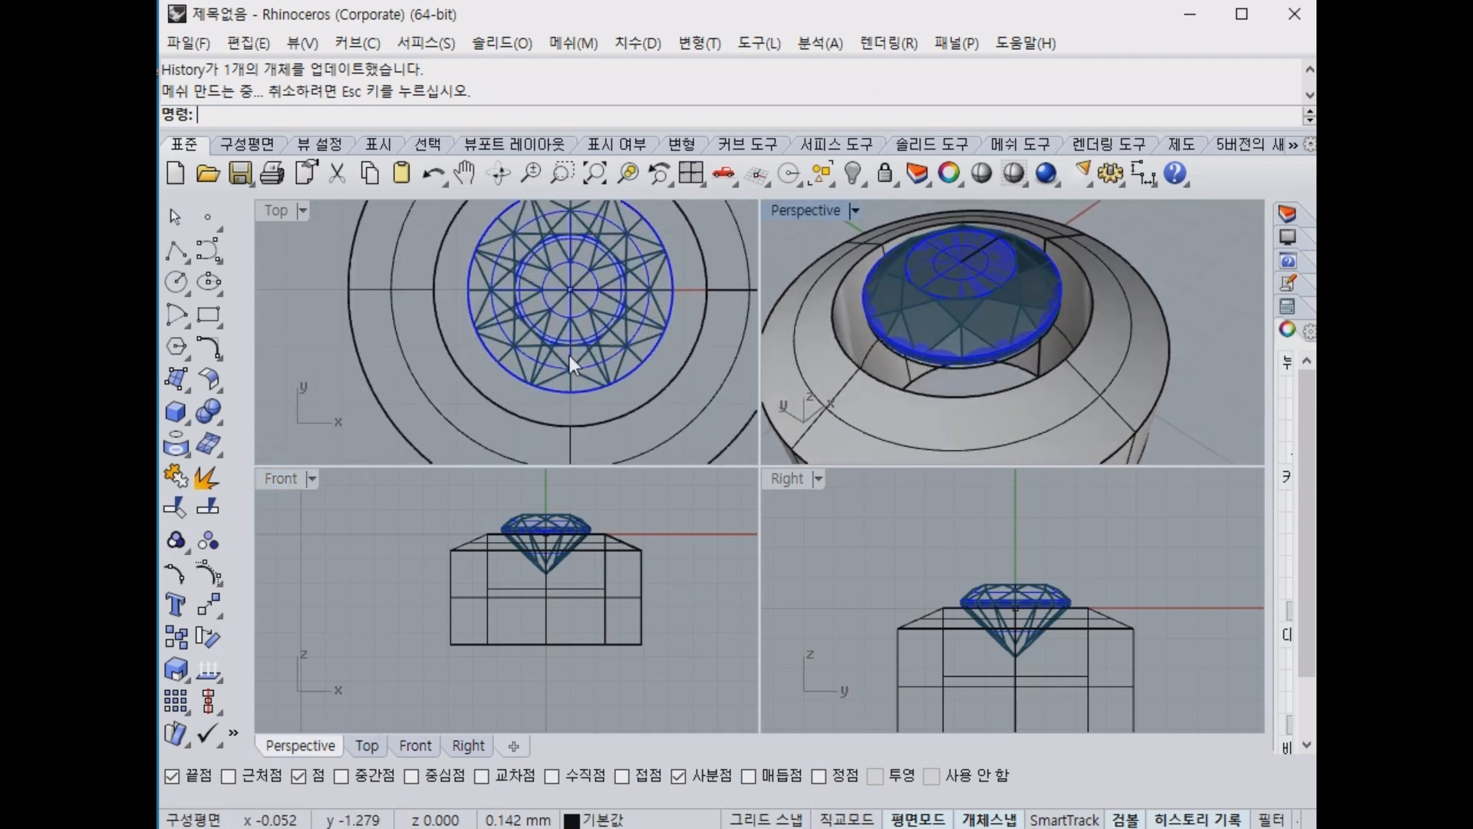
scroll(526, 347, "down", 3)
right_click_drag(519, 331, 495, 356)
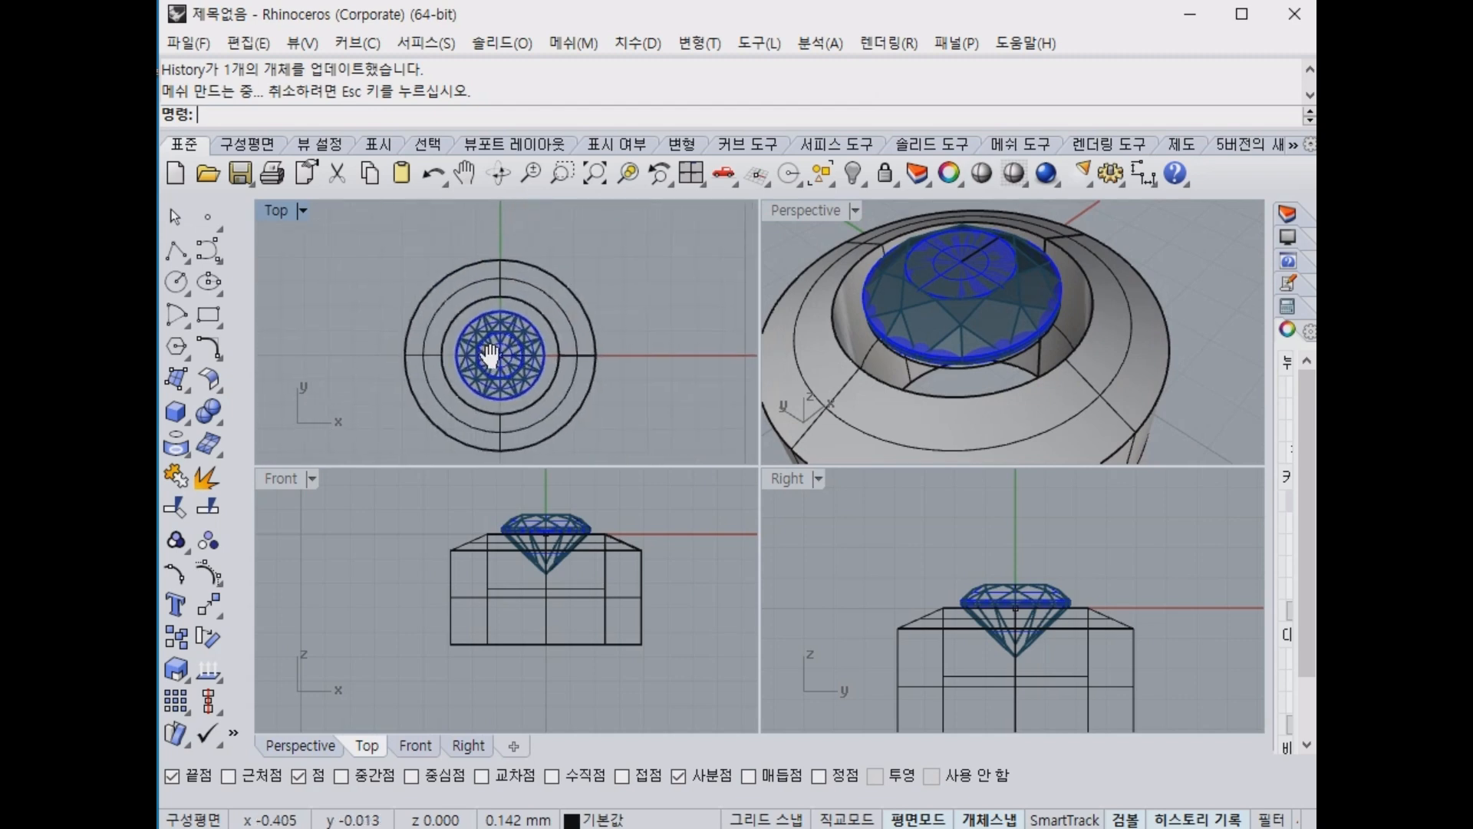
right_click_drag(643, 384, 585, 355)
scroll(505, 546, "up", 4)
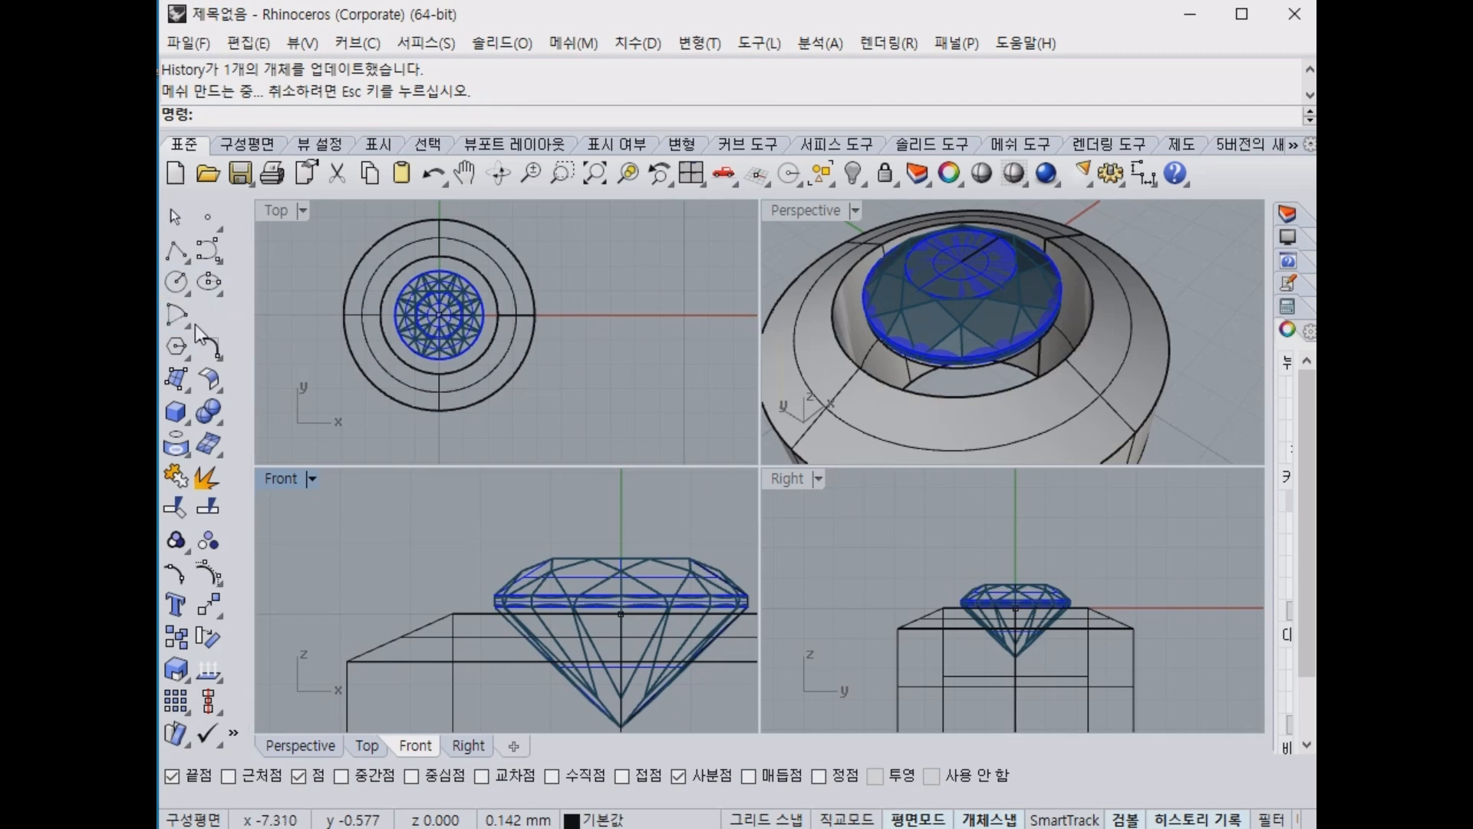
right_click_drag(347, 588, 457, 546)
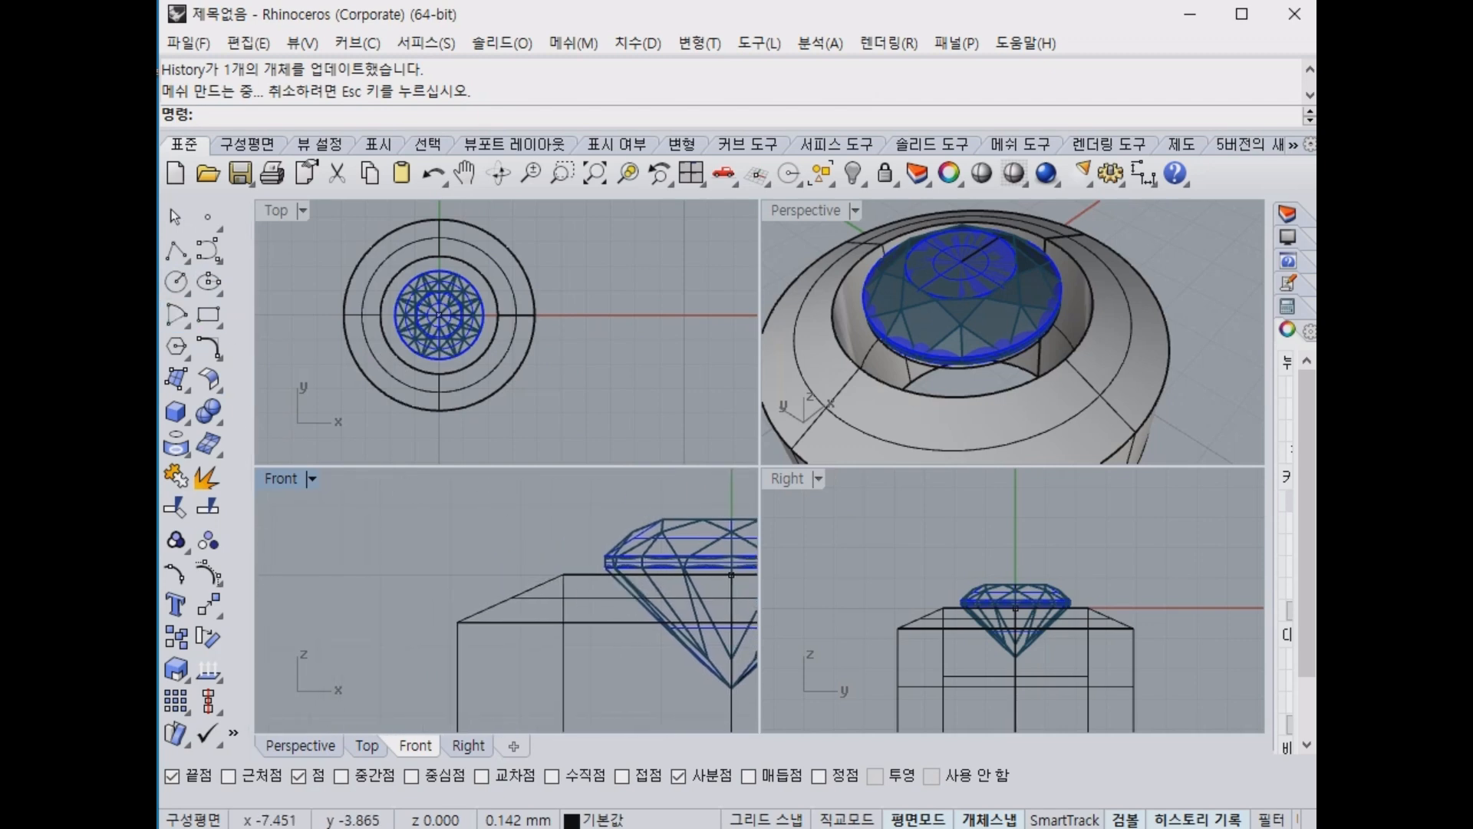
right_click_drag(655, 346, 610, 349)
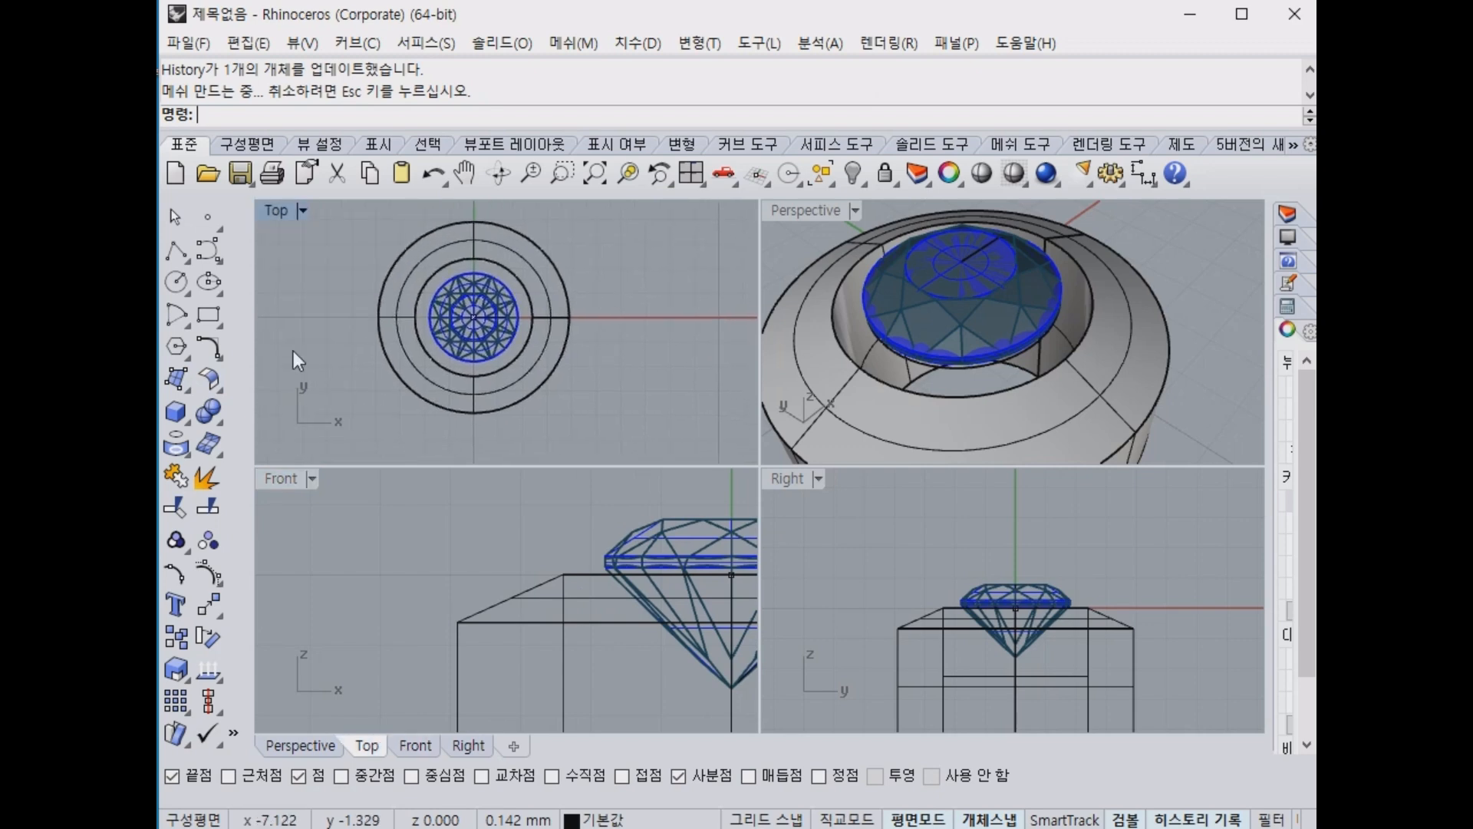
left_click(176, 250)
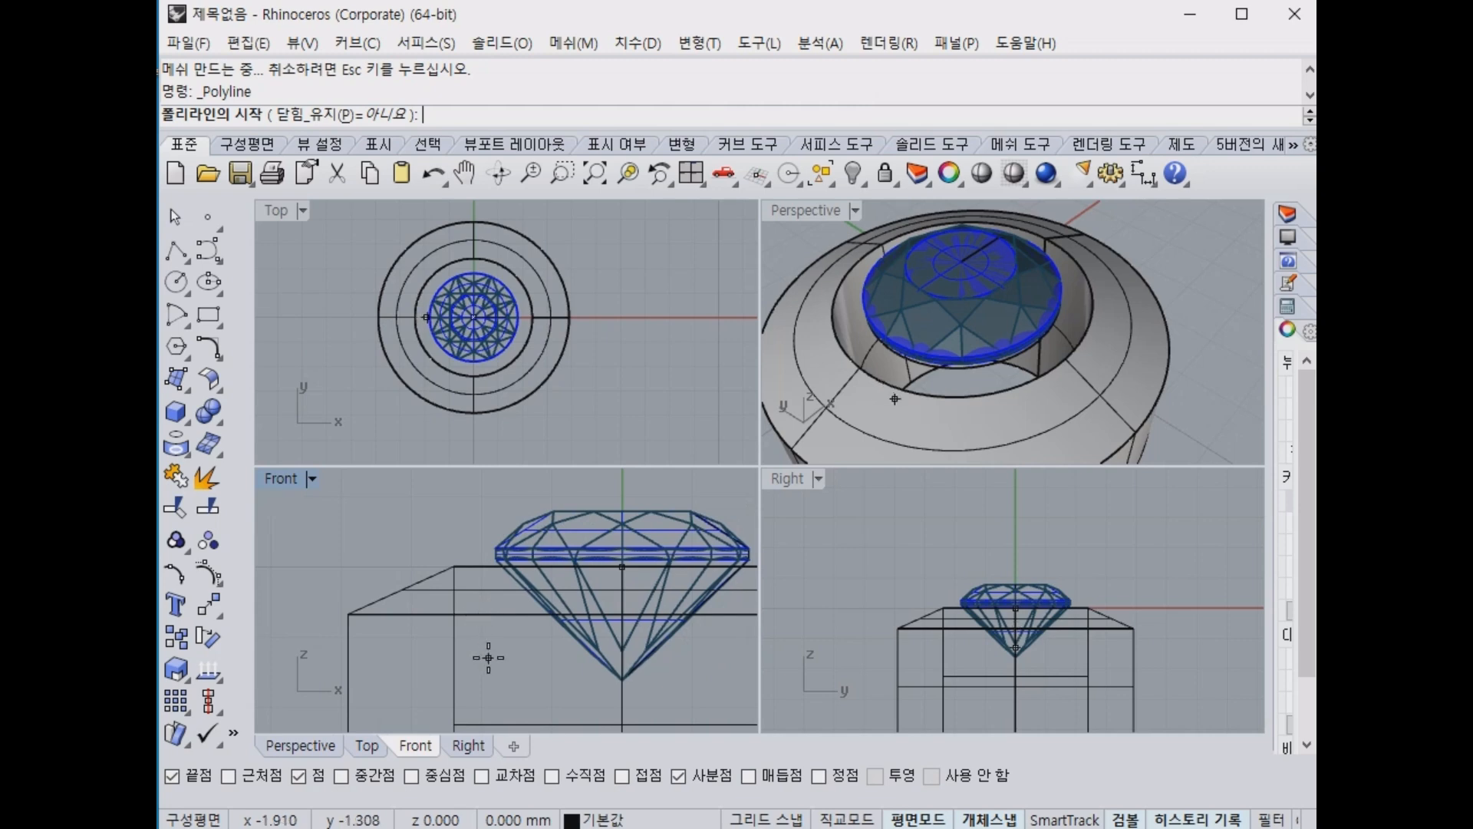
left_click(475, 635)
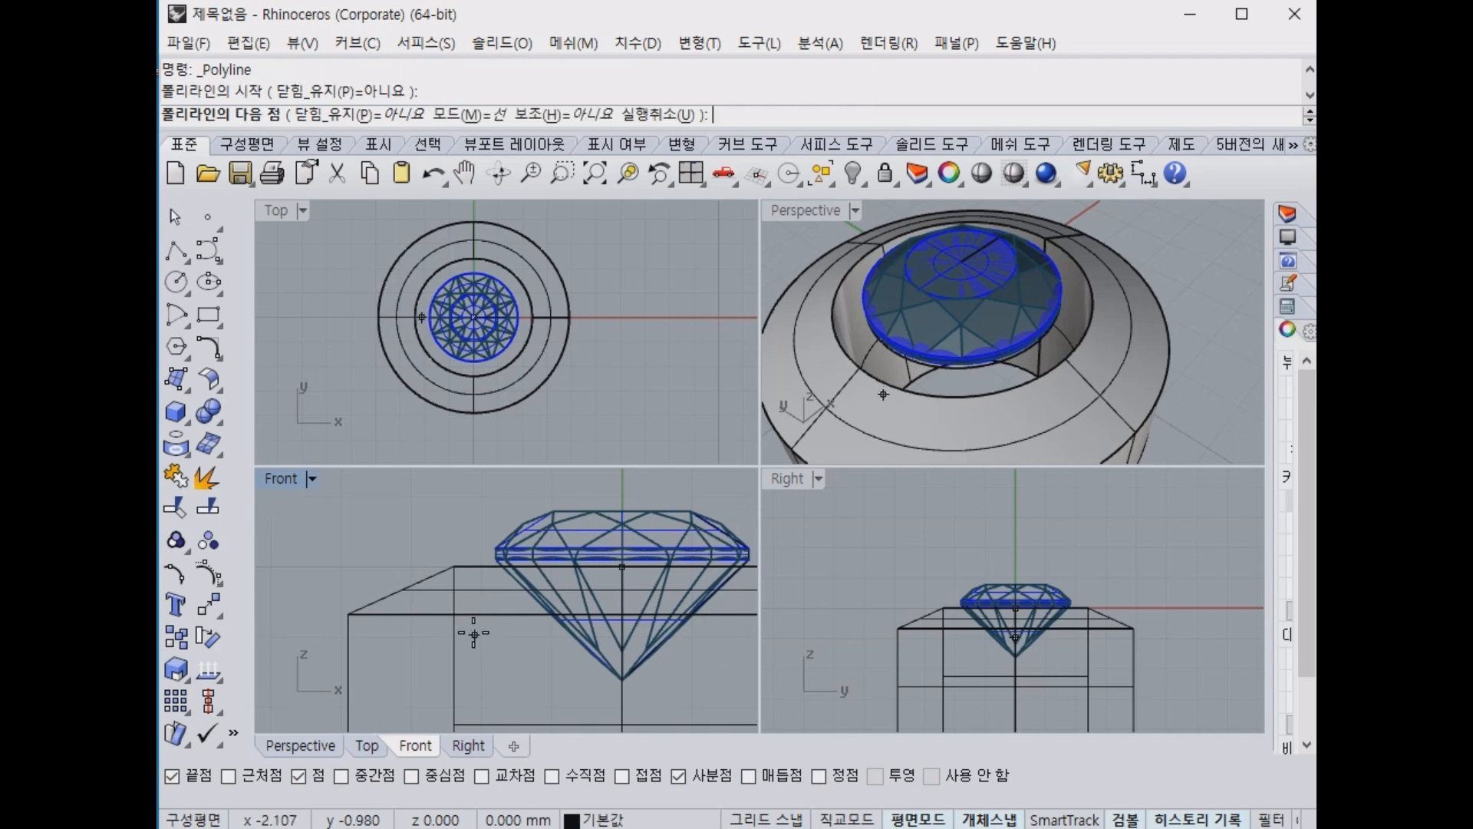
left_click(475, 492)
key("Return")
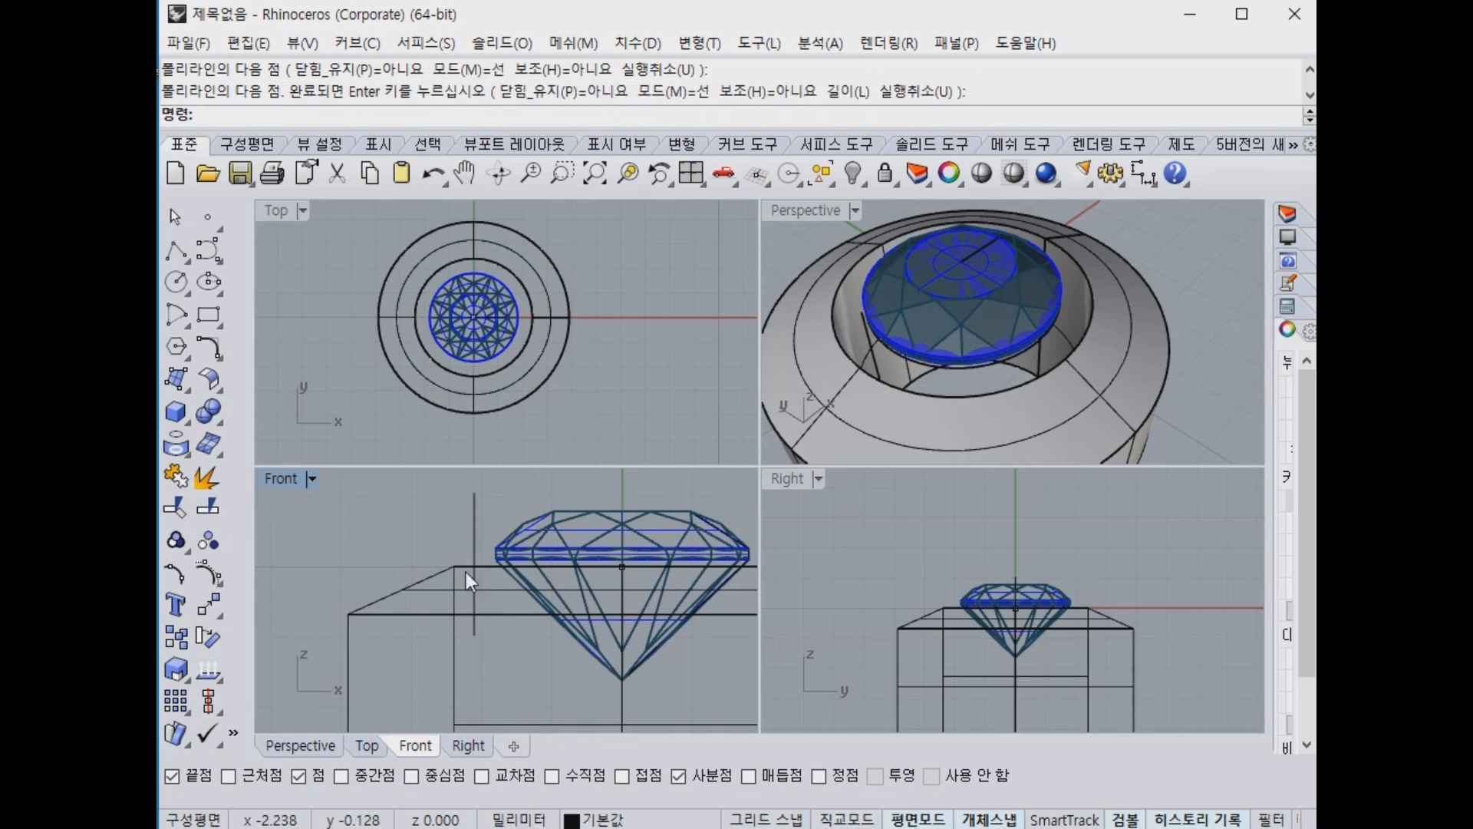
Draw a horizontal circle of diameter 1 mm centred on the upper end of the vertical line, using Top view.
left_click(178, 282)
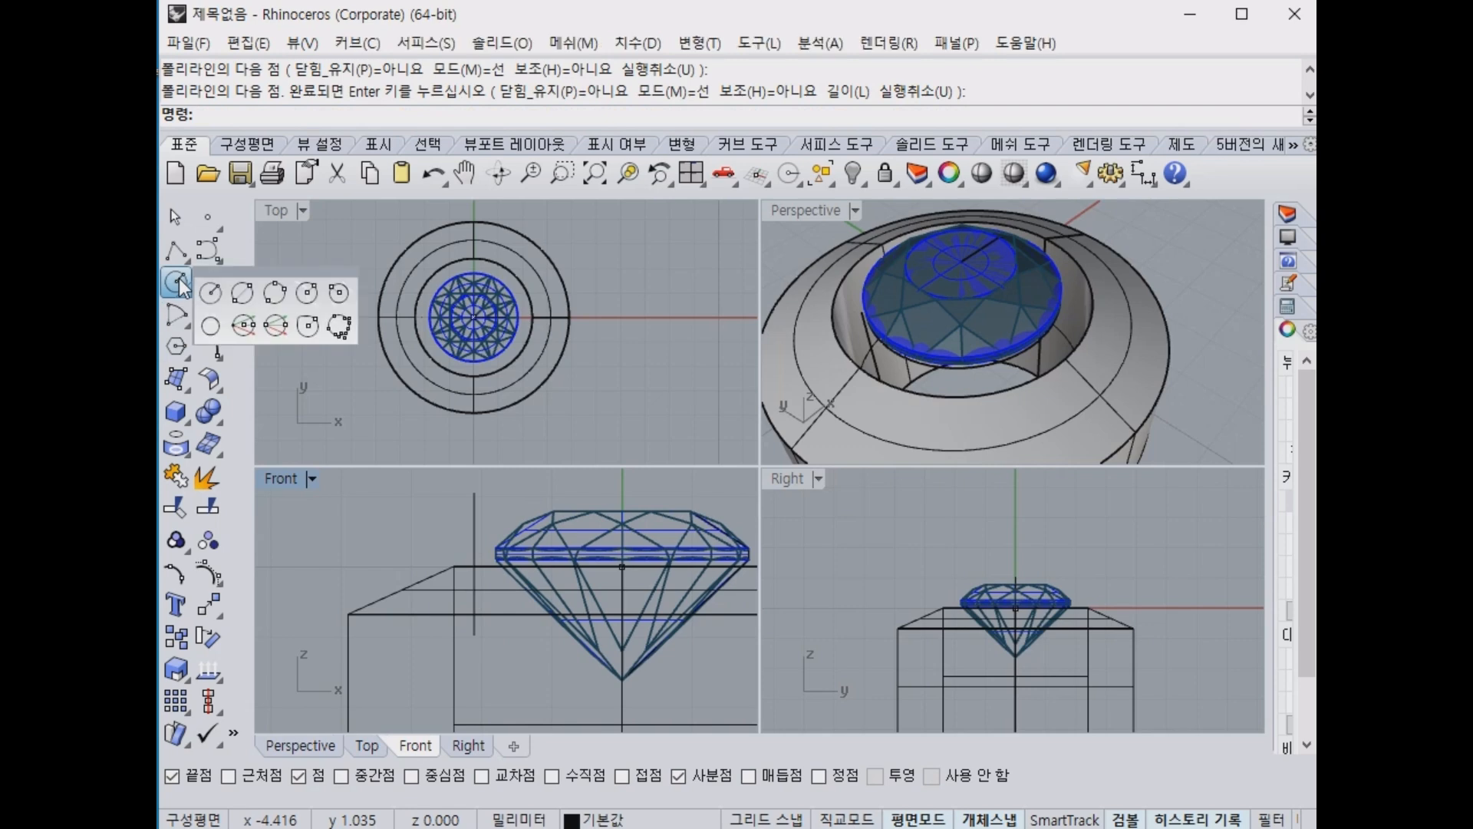
left_click(210, 292)
left_click(475, 492)
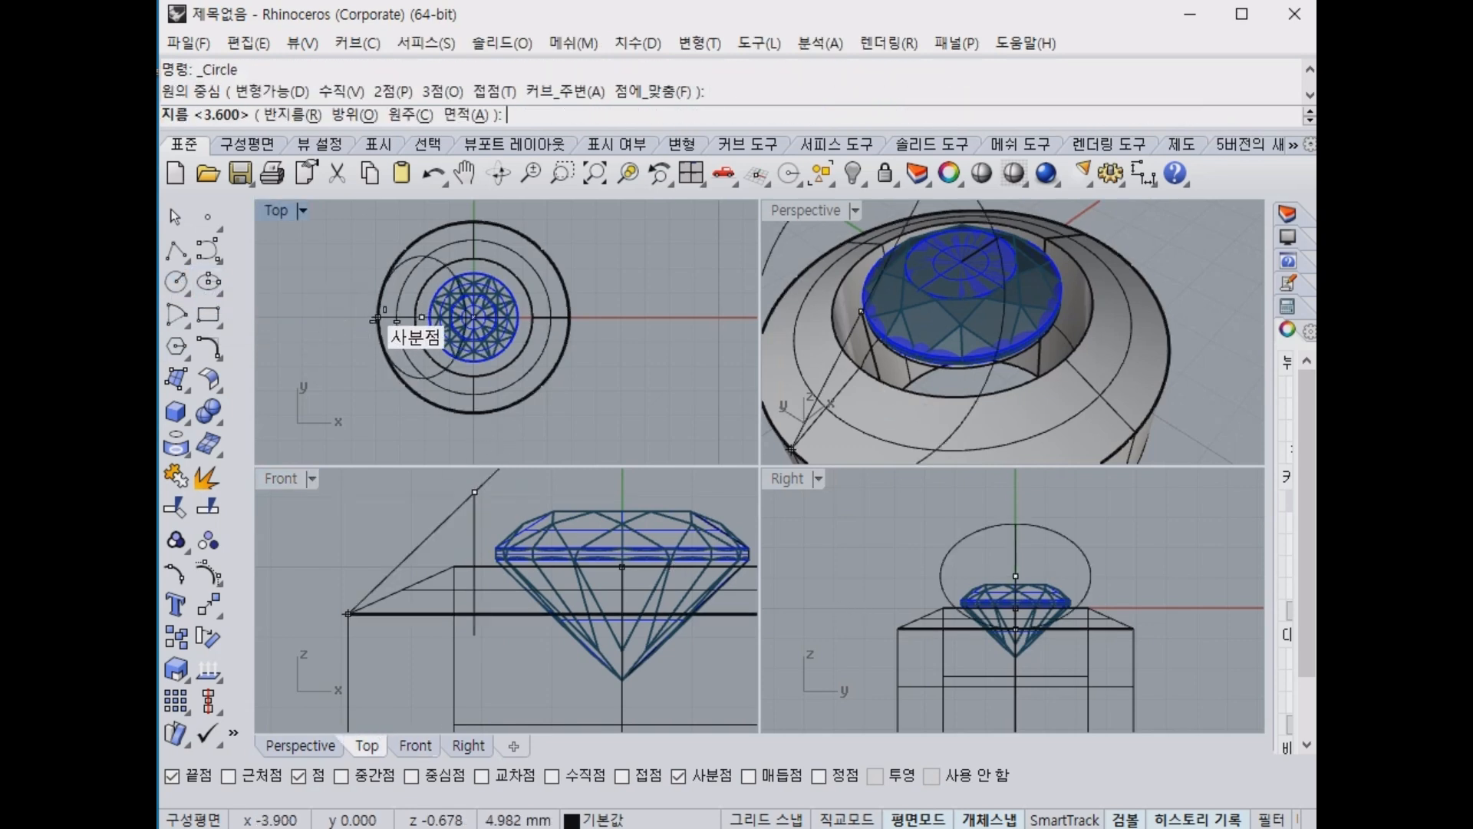
scroll(377, 318, "up", 5)
type("1")
key("Return")
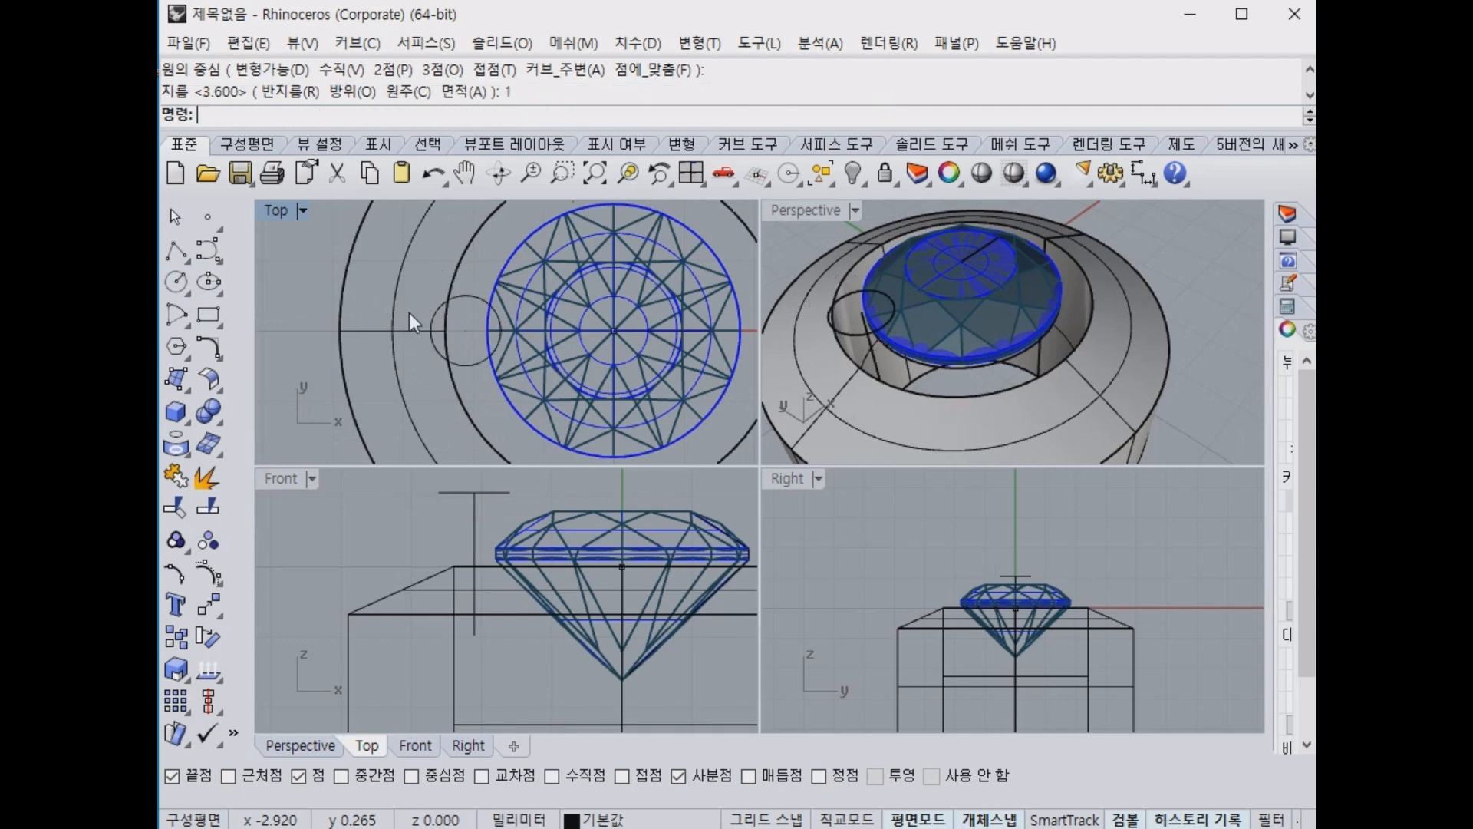
Create a one-rail sweep with the vertical line as rail and the 1 mm circle as cross section, keeping the default freeform options.
right_click_drag(950, 370, 892, 290)
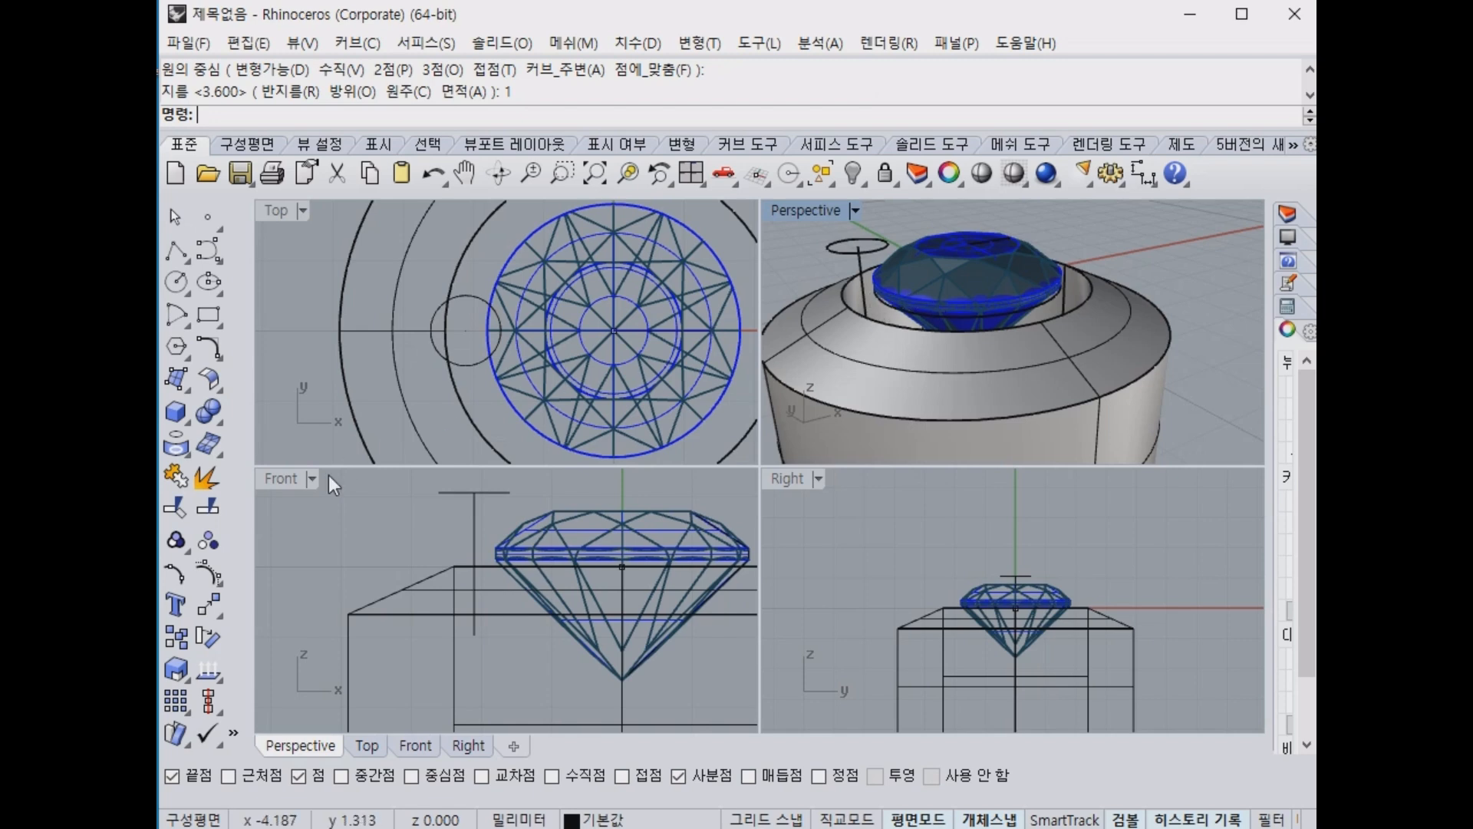
left_click(189, 393)
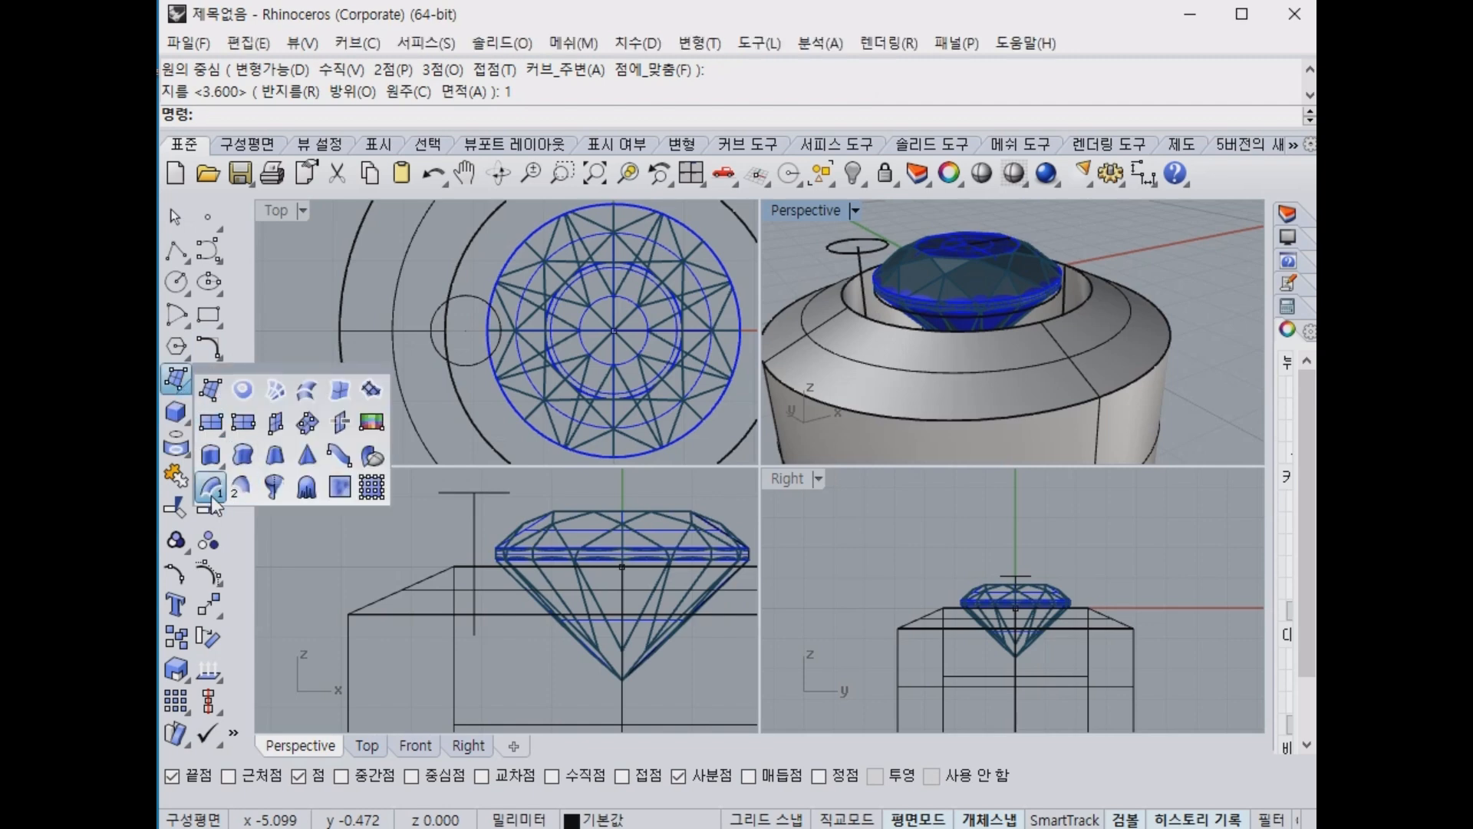
left_click(210, 495)
left_click(859, 269)
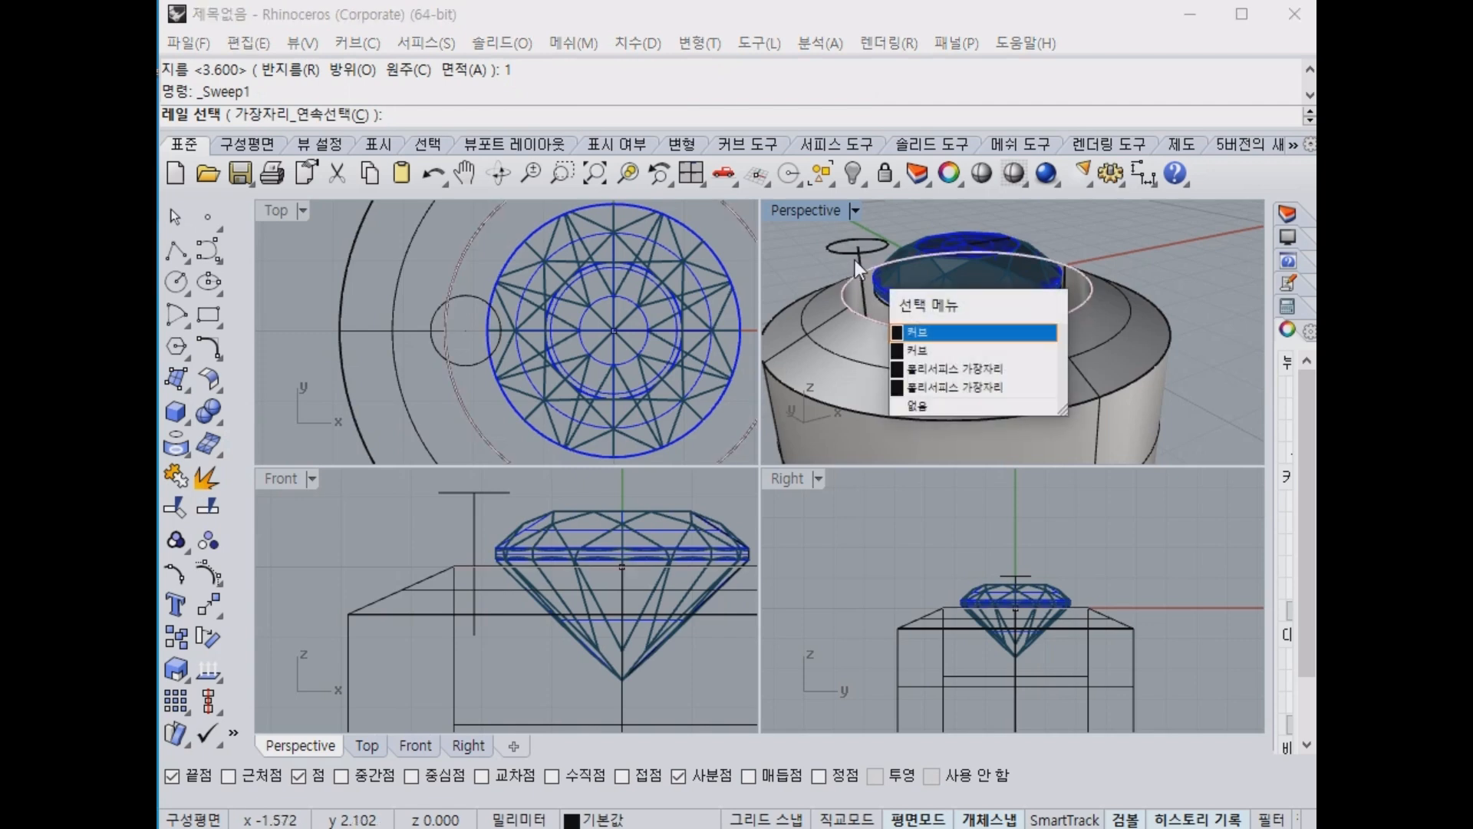
right_click(850, 260)
left_click(820, 259)
right_click(820, 259)
right_click(820, 259)
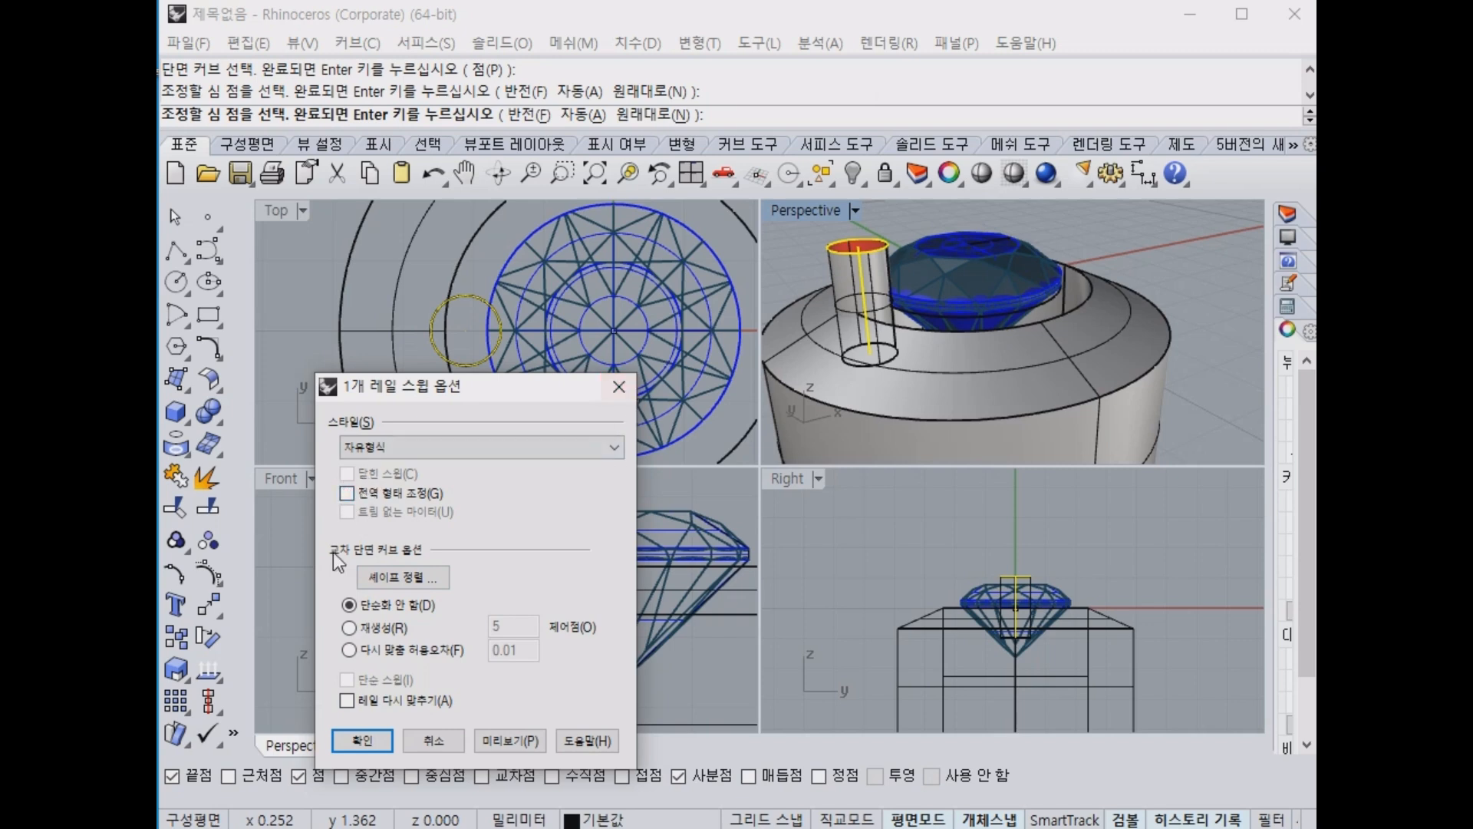
left_click(362, 741)
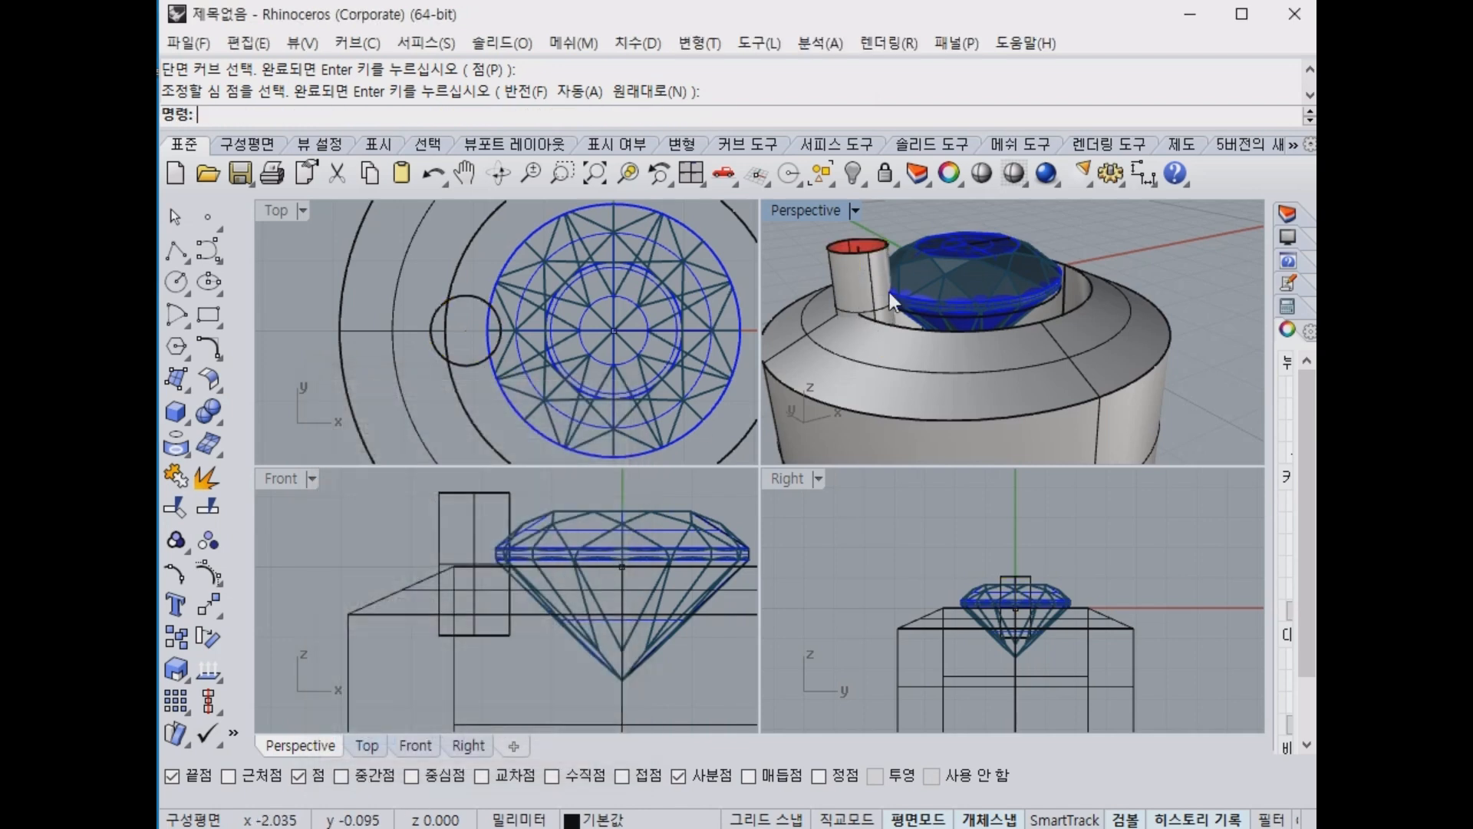
Cap the planar holes of the swept post to turn it into a closed solid.
left_click(218, 385)
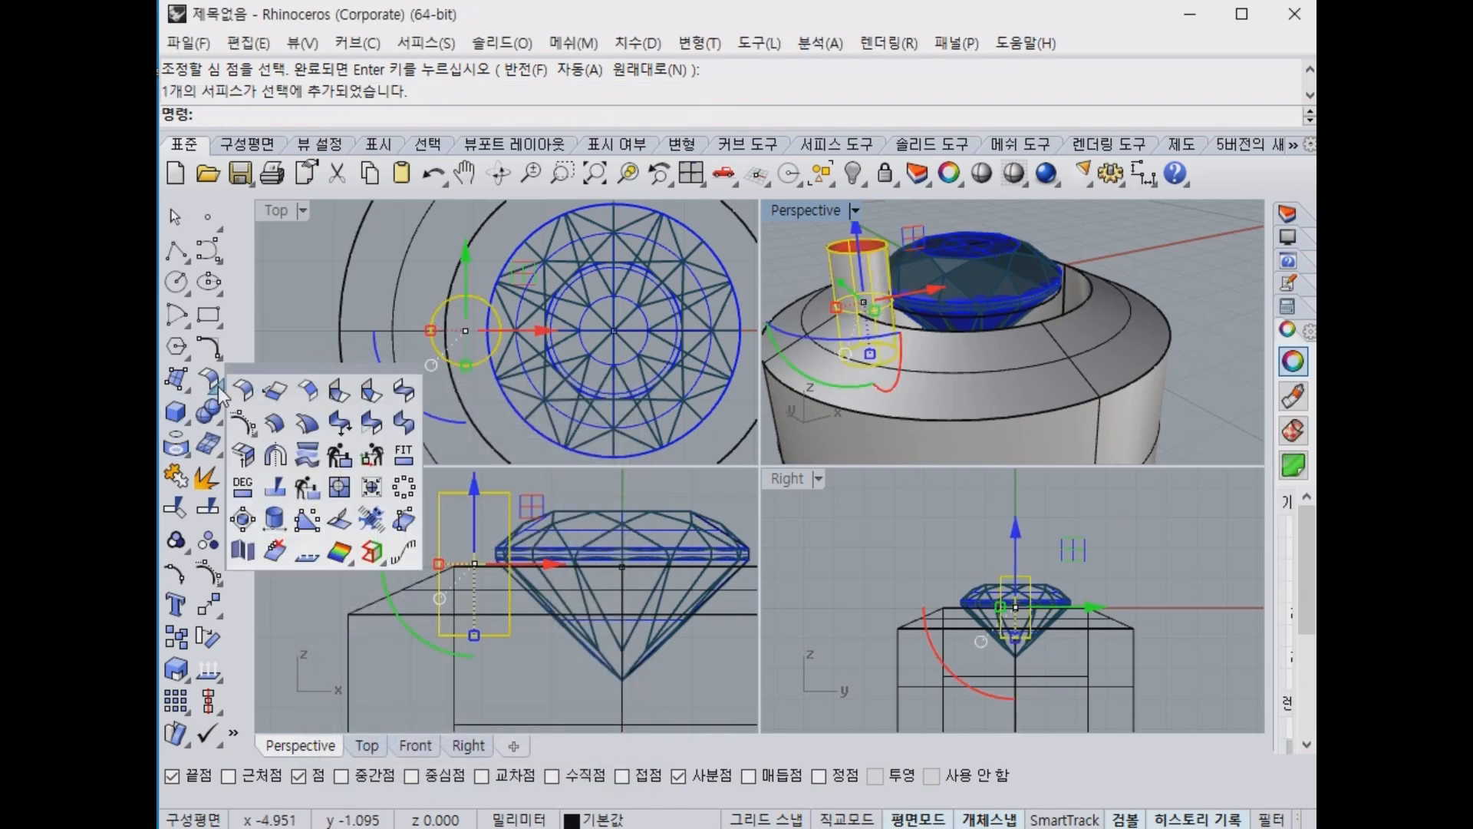
left_click(188, 454)
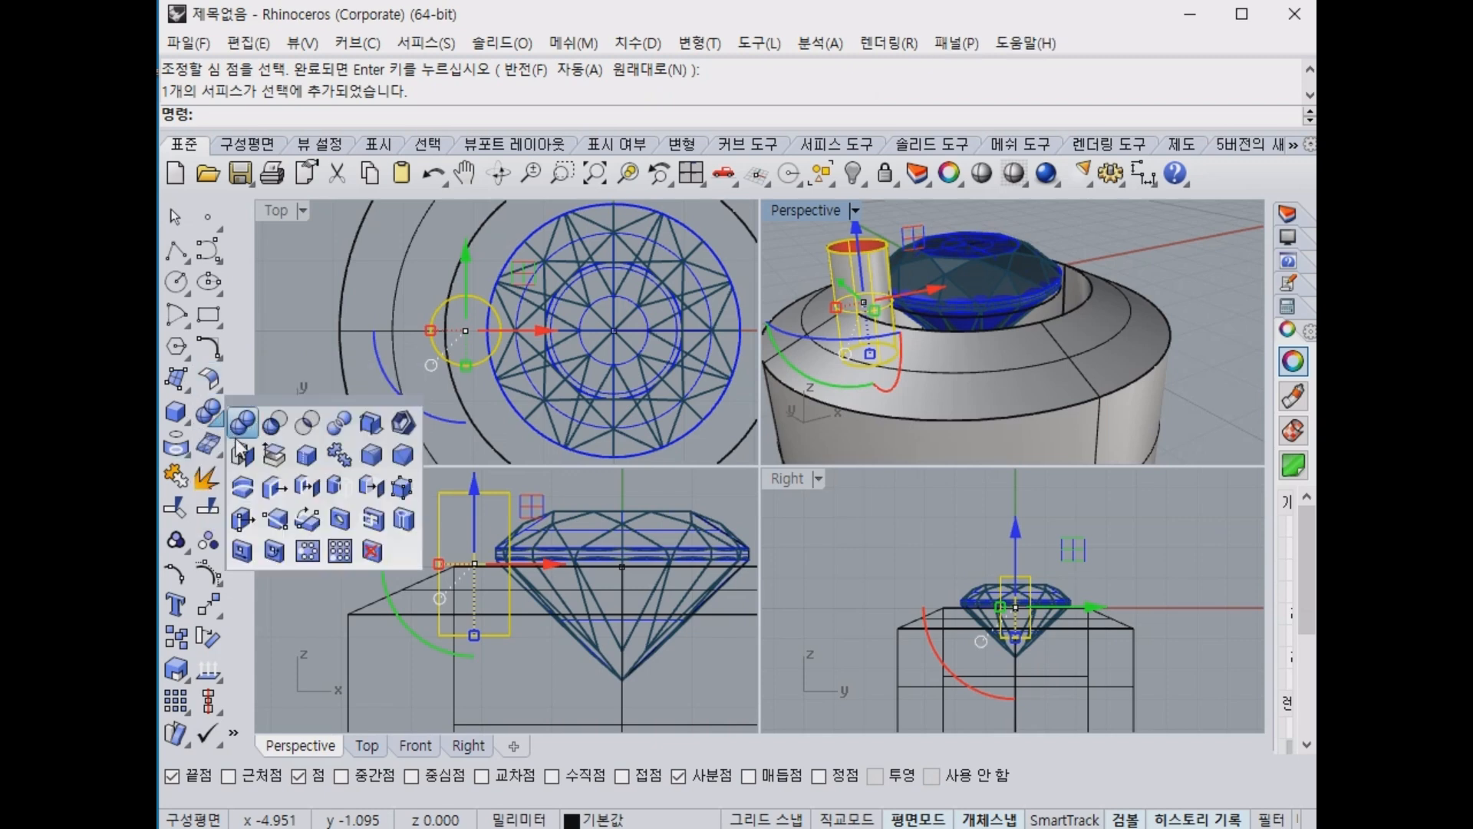
left_click(243, 455)
right_click_drag(899, 318, 875, 349)
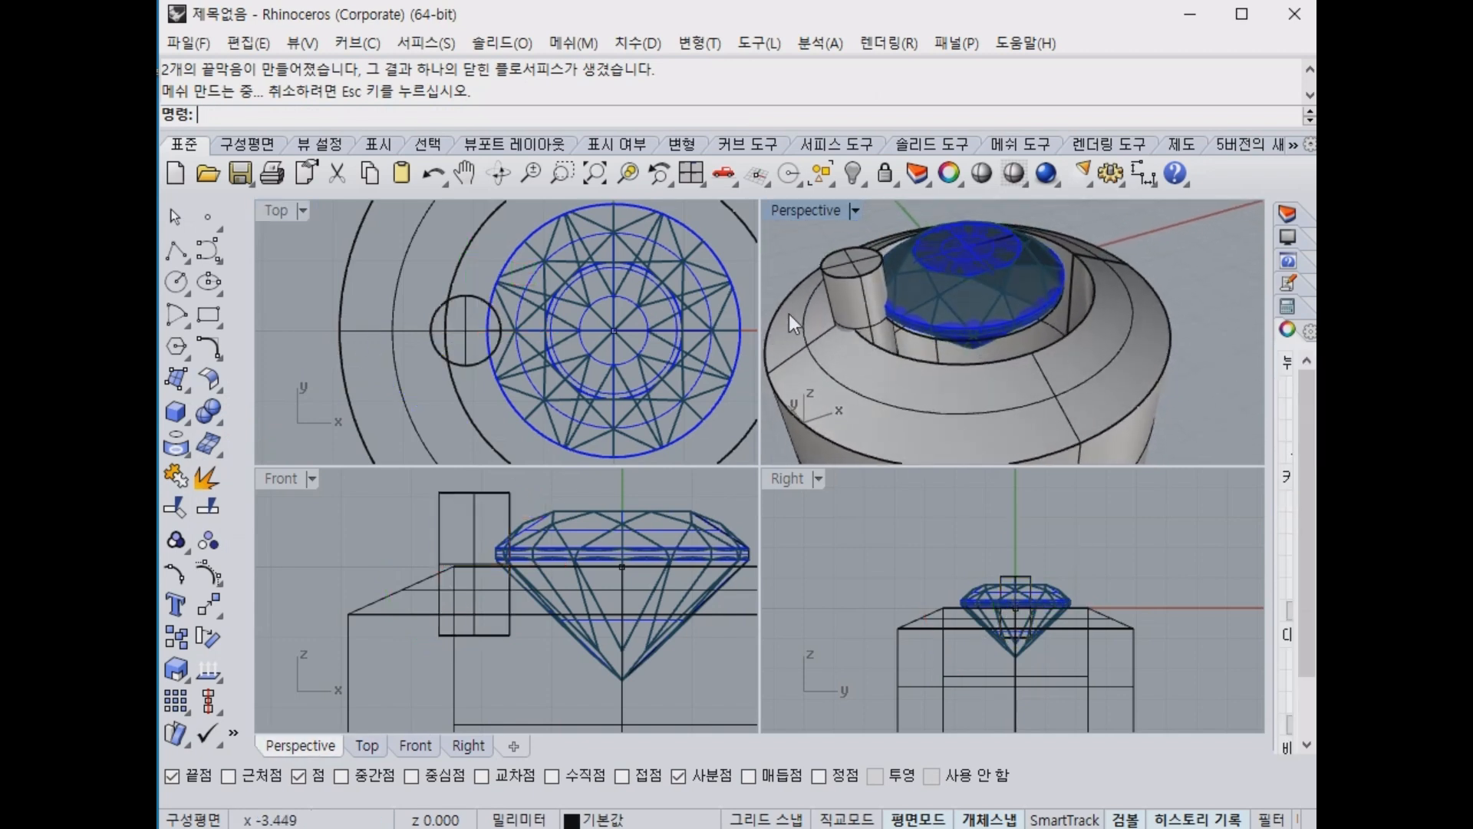
Try filleting the post's top circular edge, entering 0.3 as the next radius, and undo the fillet.
scroll(869, 282, "up", 5)
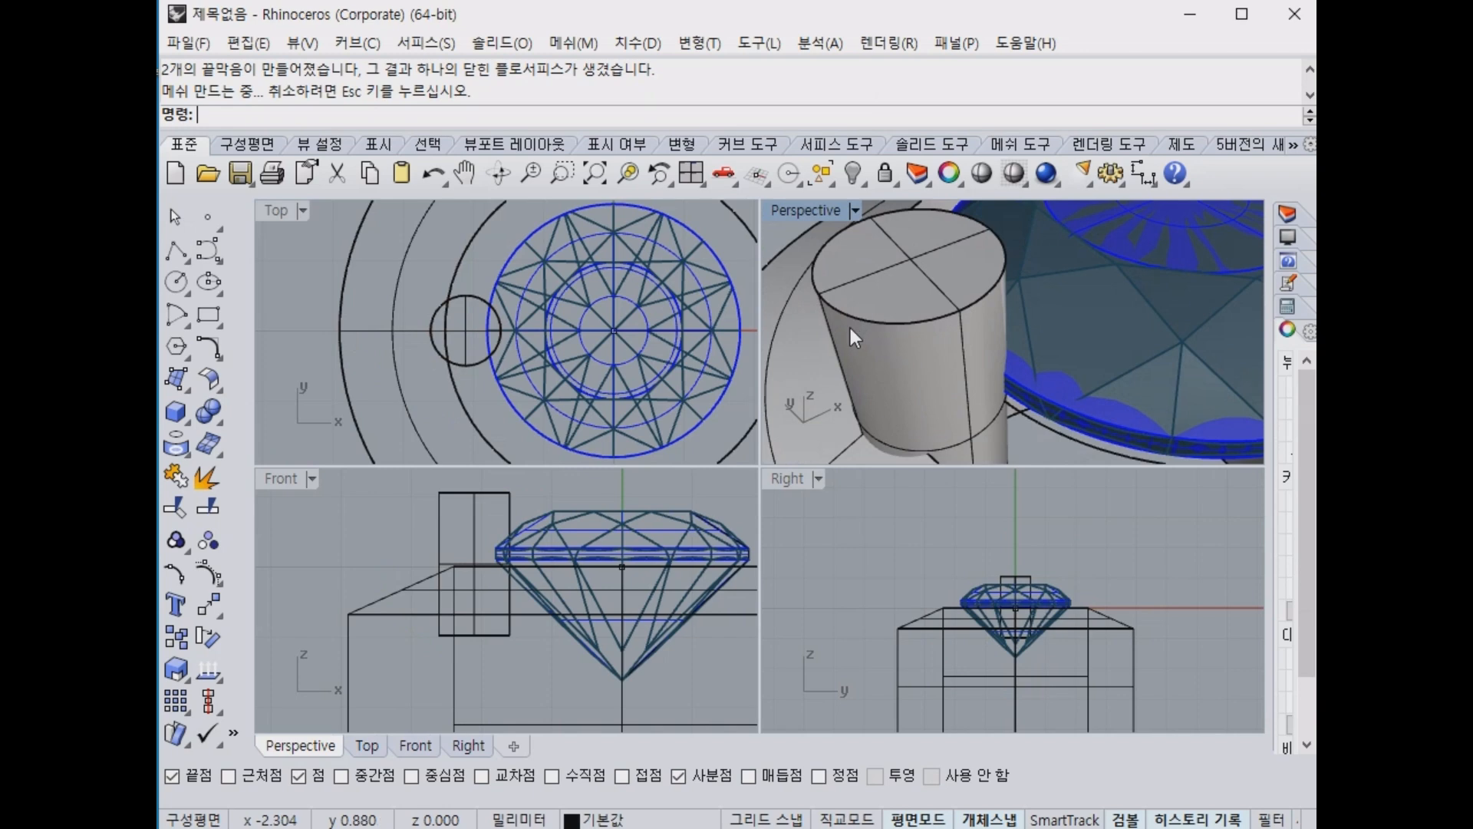
left_click(187, 406)
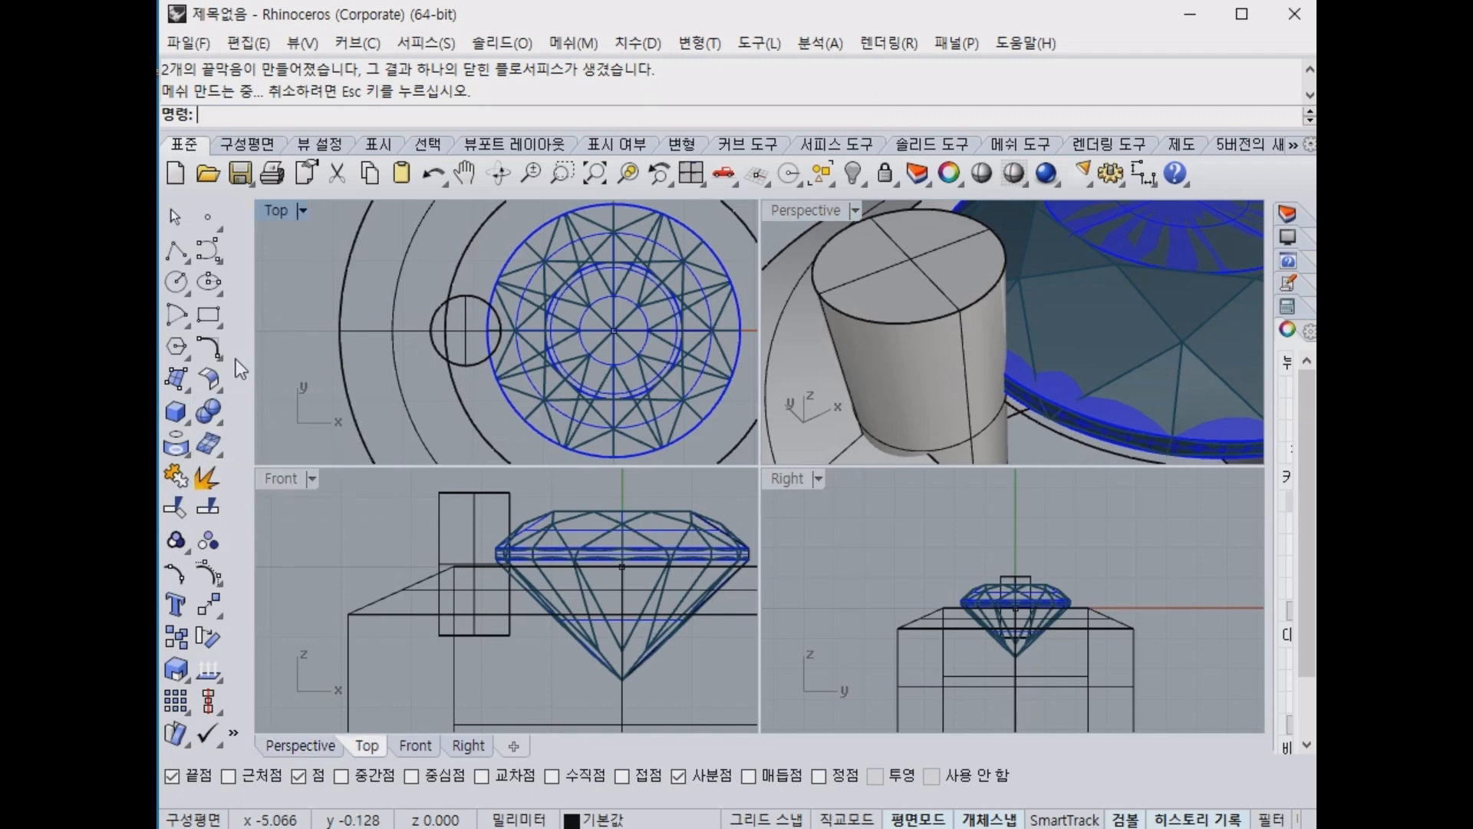
left_click(210, 424)
left_click(368, 456)
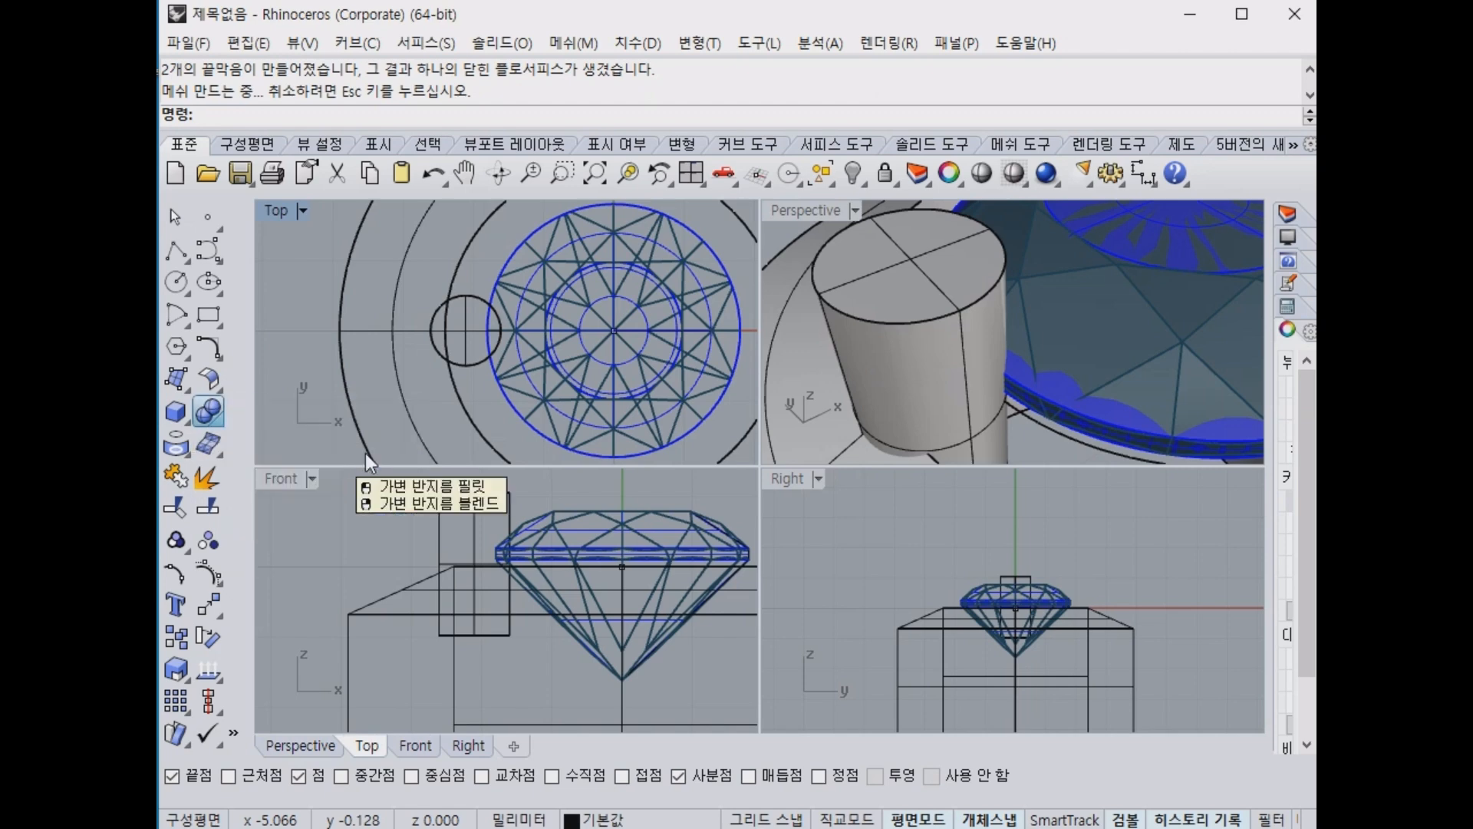
left_click(906, 327)
type("0.3")
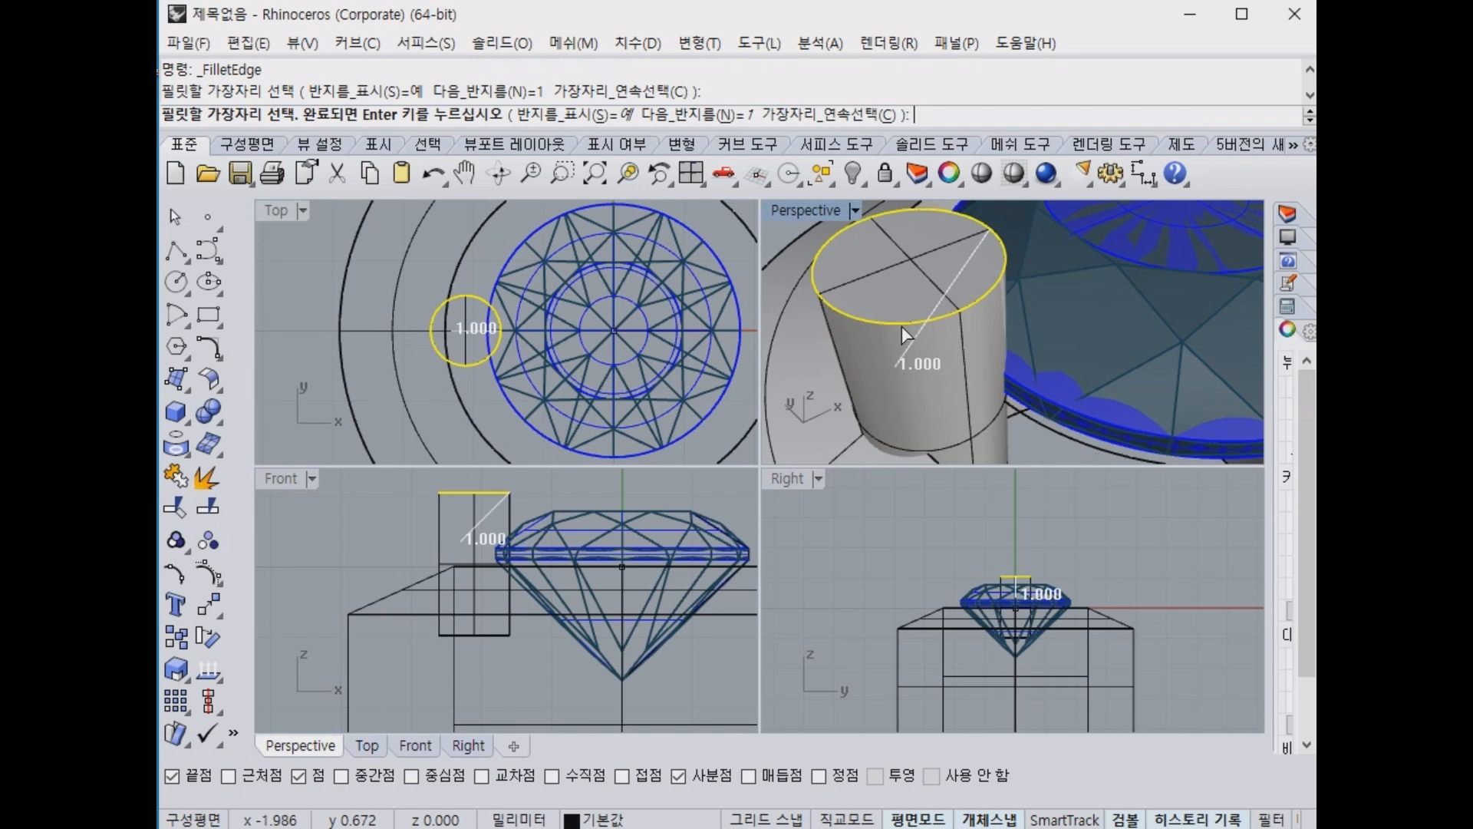
key("Return")
key("Return")
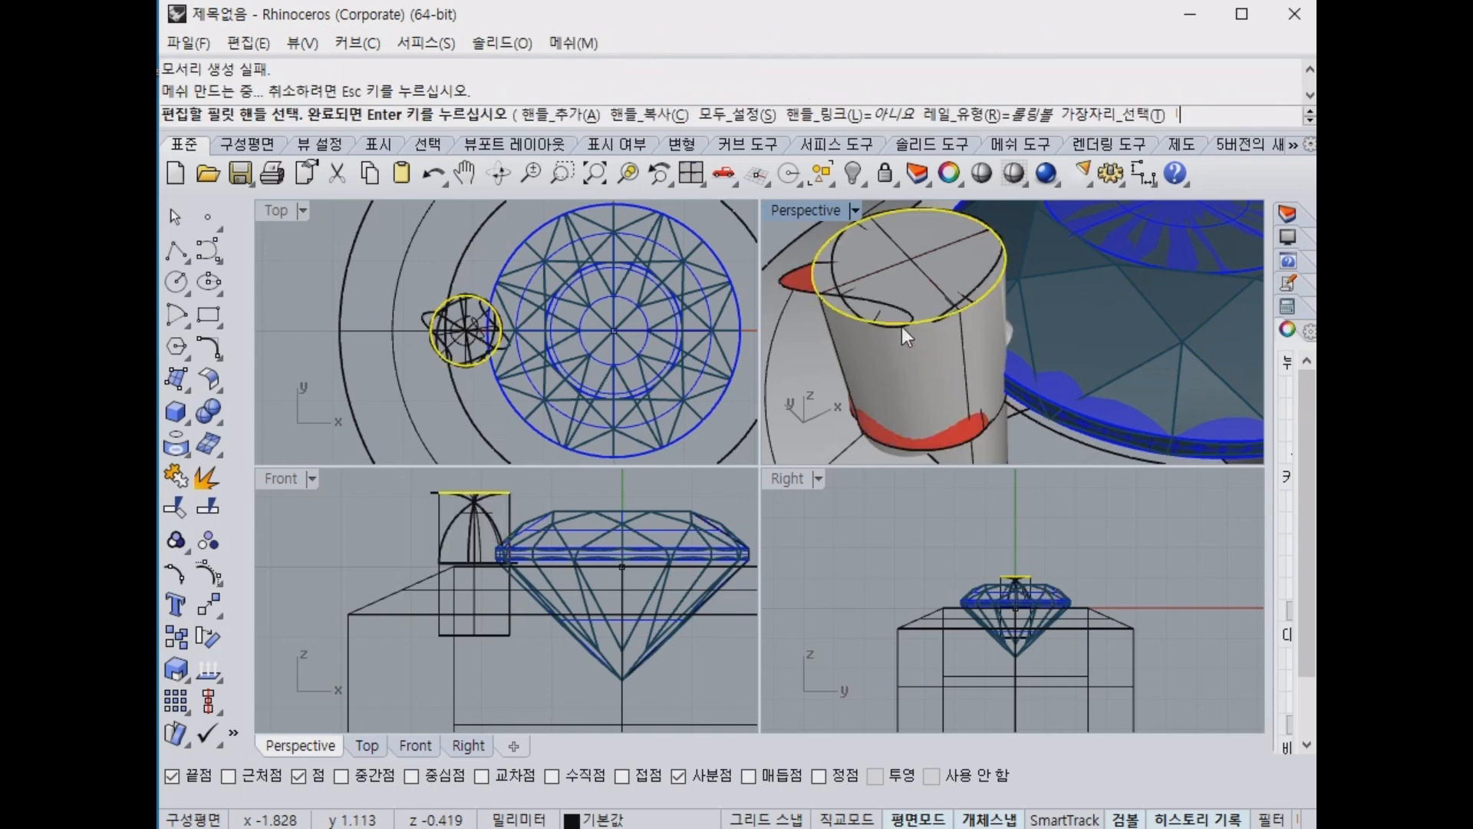
key("ctrl+z")
Fillet the post's top circular edge with the 0.3 mm radius, entering 0.2 as the next radius.
key("Return")
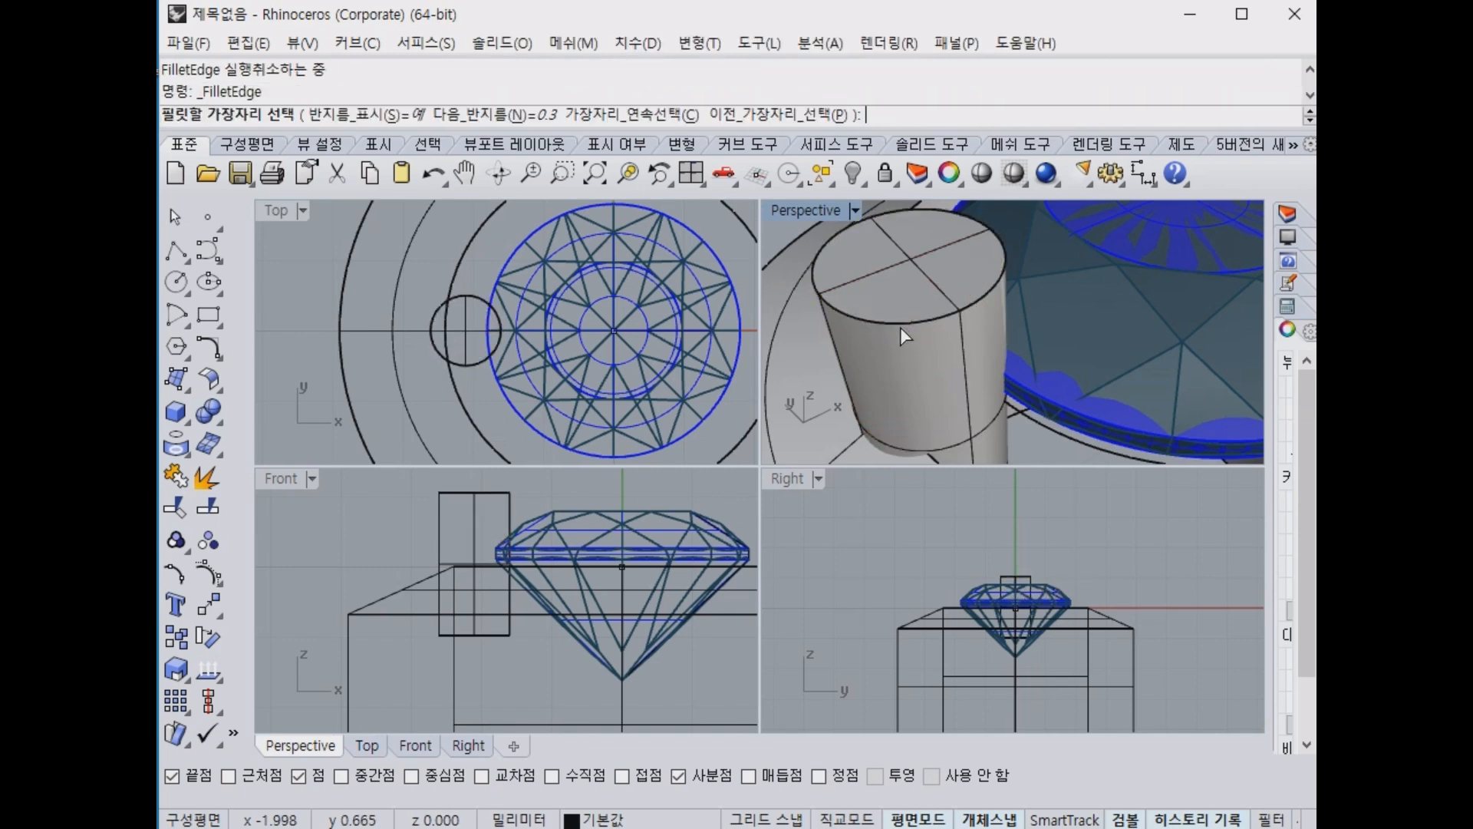
left_click(898, 321)
type("0.2")
key("Return")
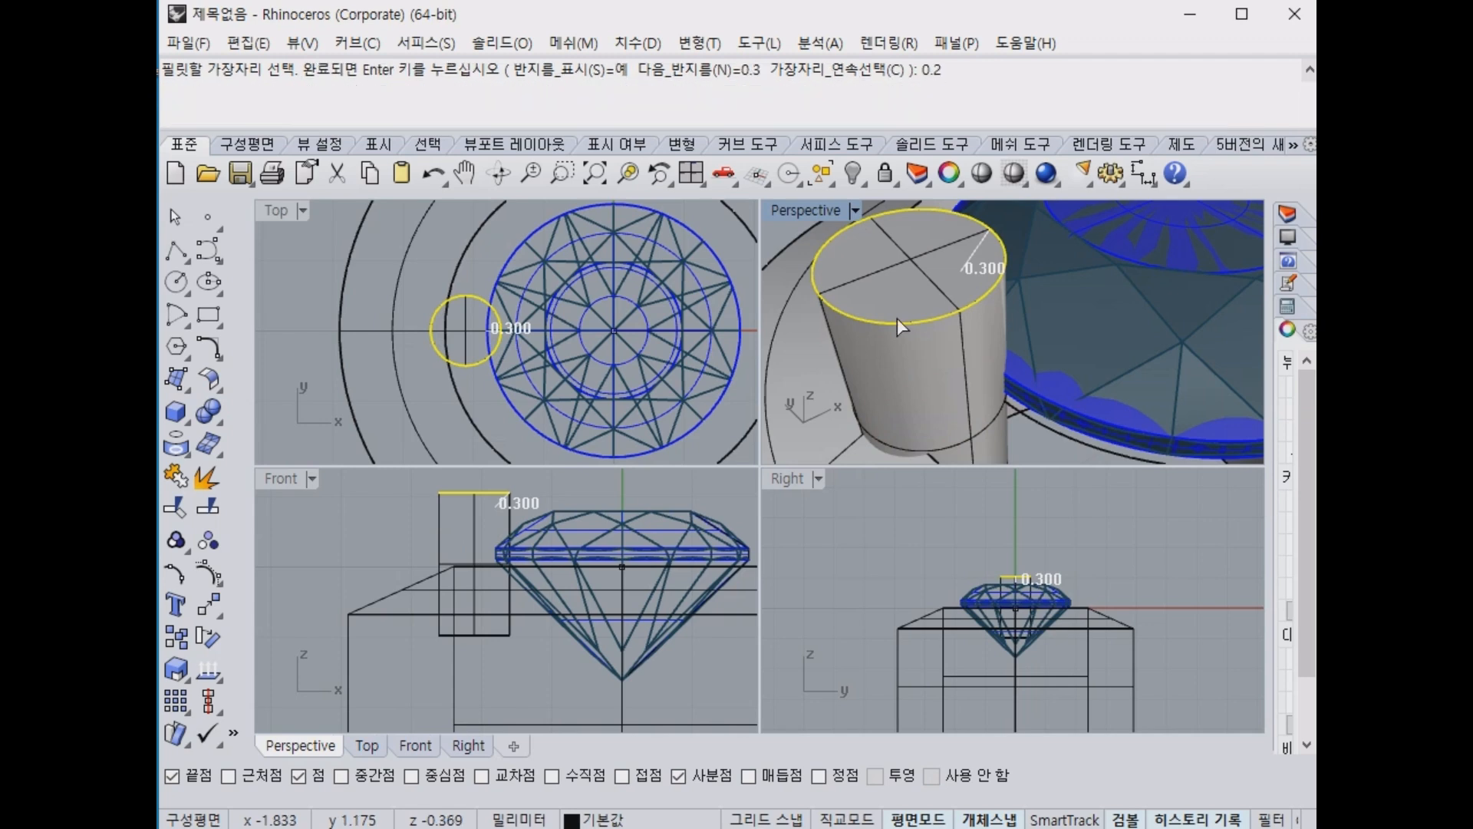
key("Return")
key("Return")
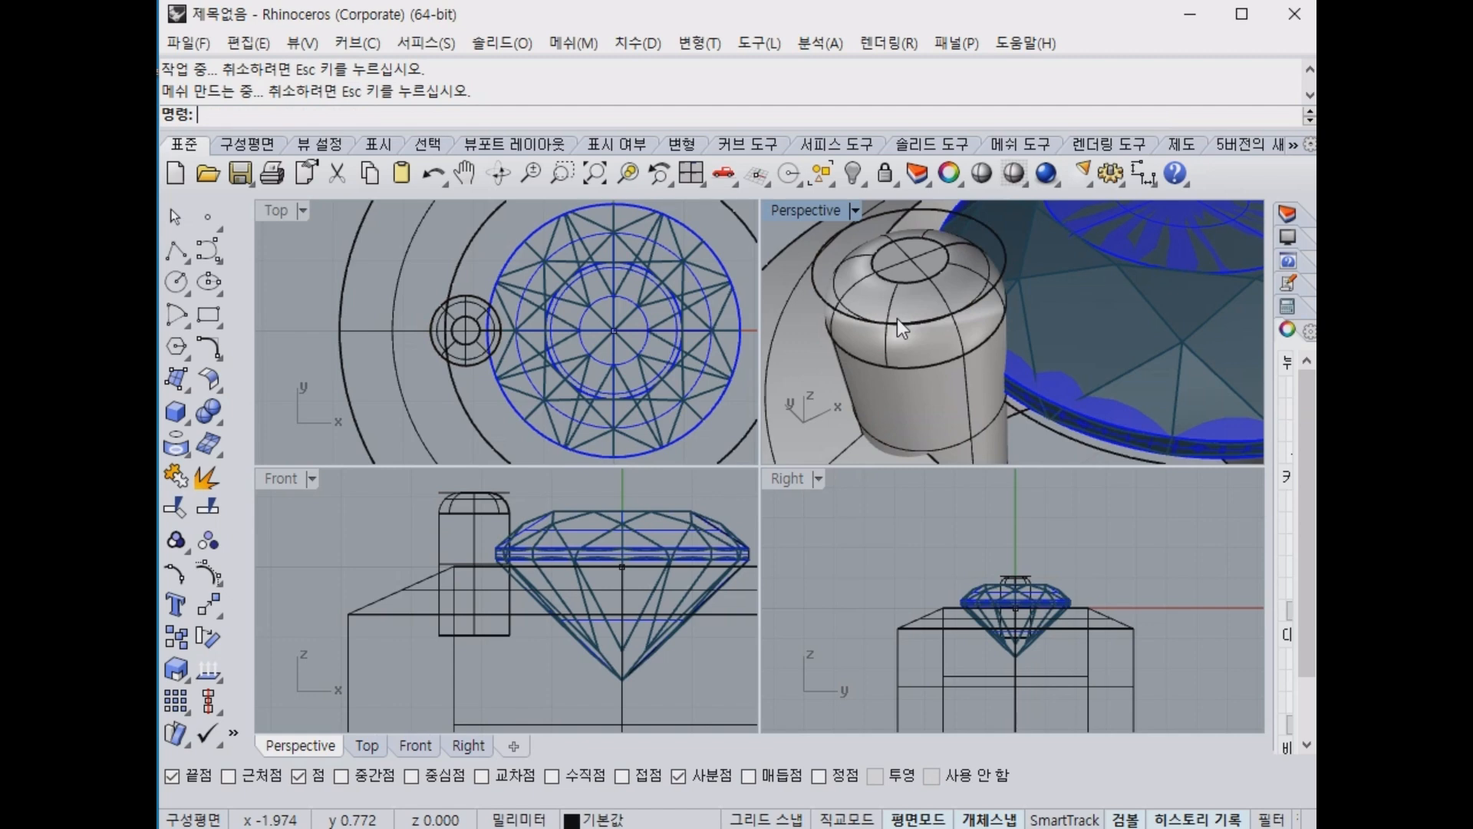
Delete the leftover 1 mm profile circle around the top of the rounded post.
left_click(499, 367)
right_click_drag(859, 338, 950, 268)
left_click(973, 204)
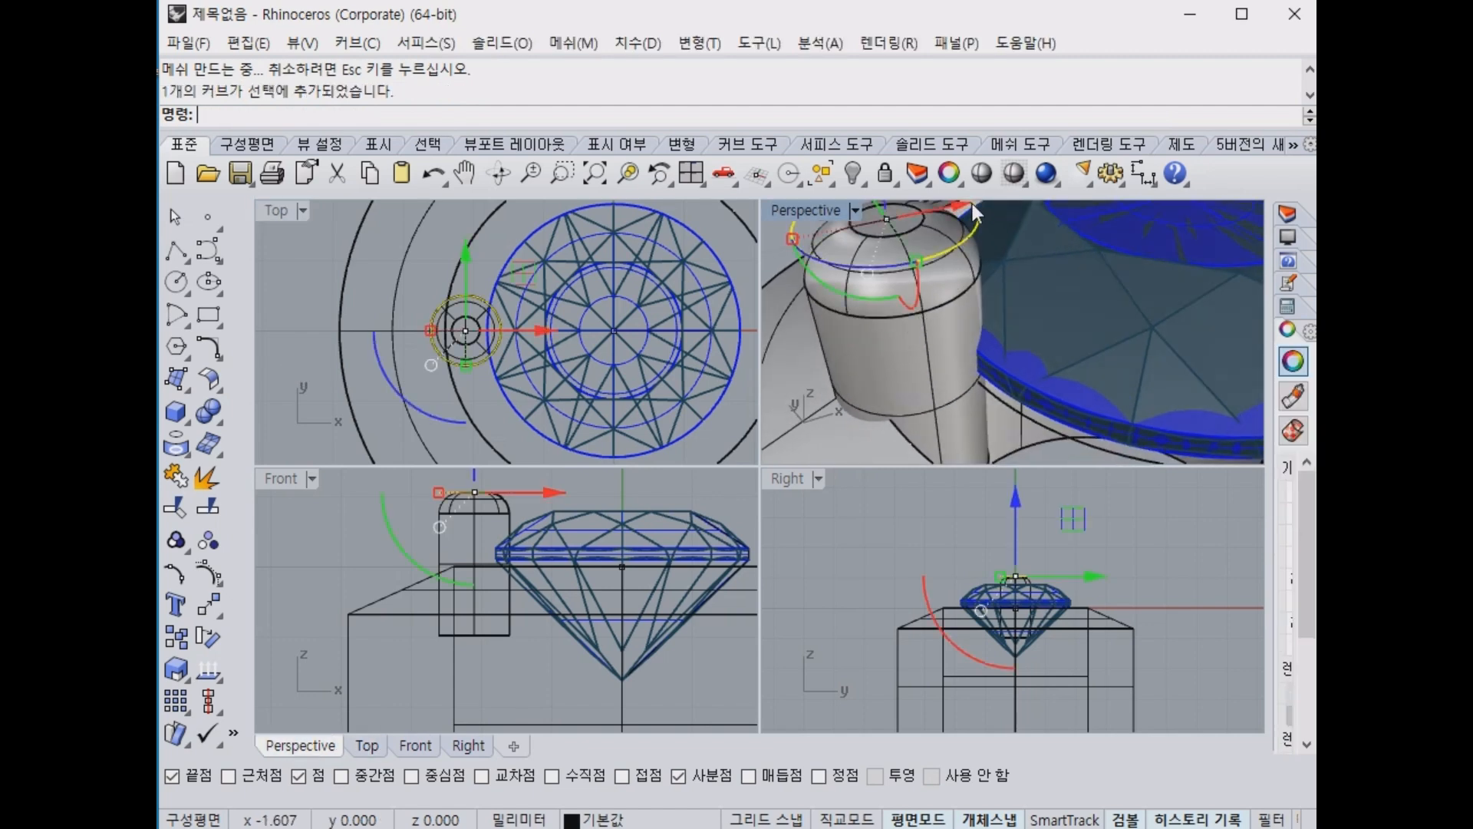
key("Delete")
Examine how the rounded post meets the gem's edge and the sloped top of the ring body.
scroll(924, 339, "down", 7)
mouse_move(937, 347)
right_mouse_down()
mouse_move(954, 362)
mouse_move(952, 330)
right_mouse_up()
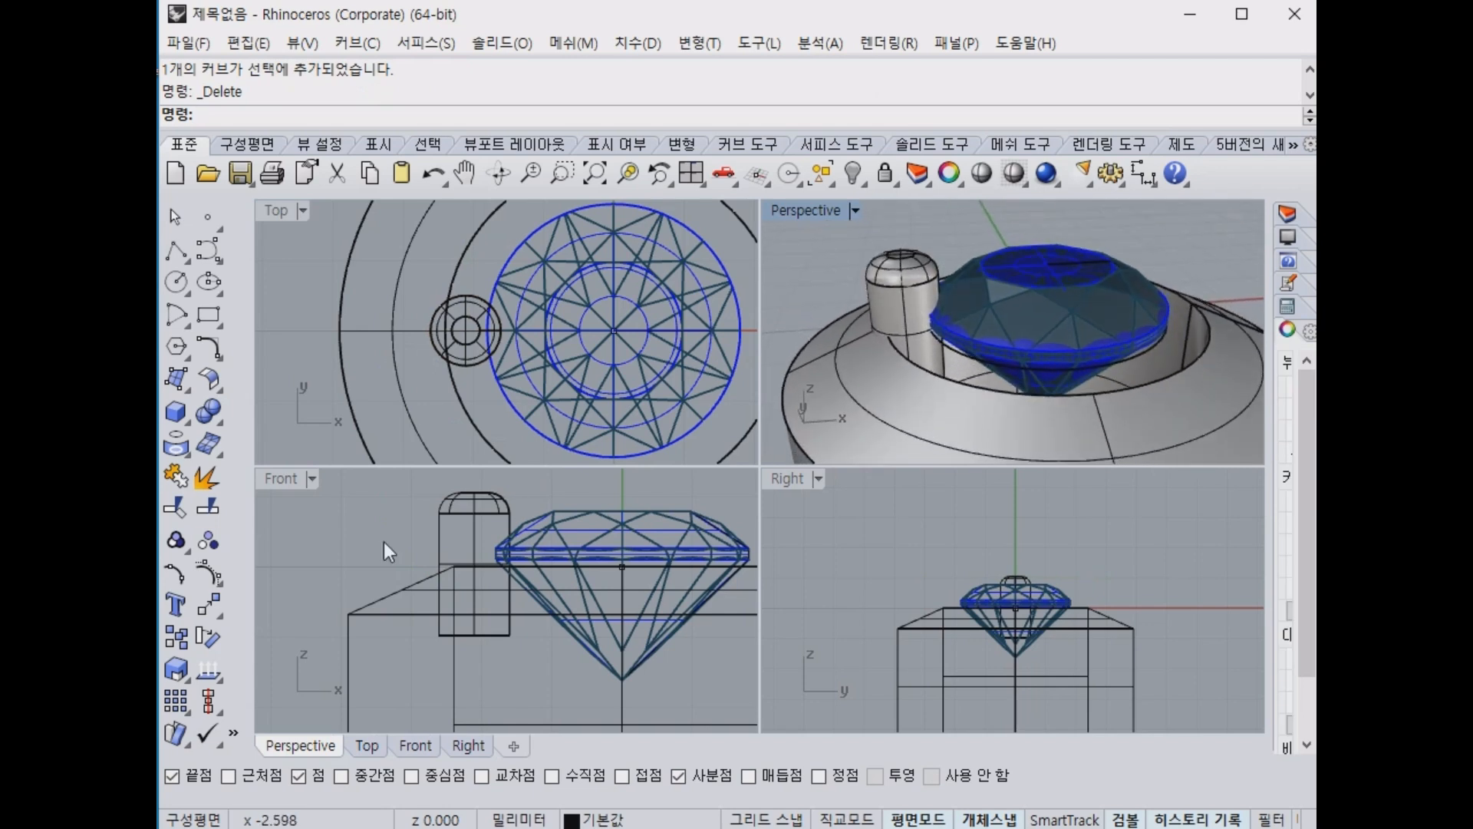
left_click(182, 427)
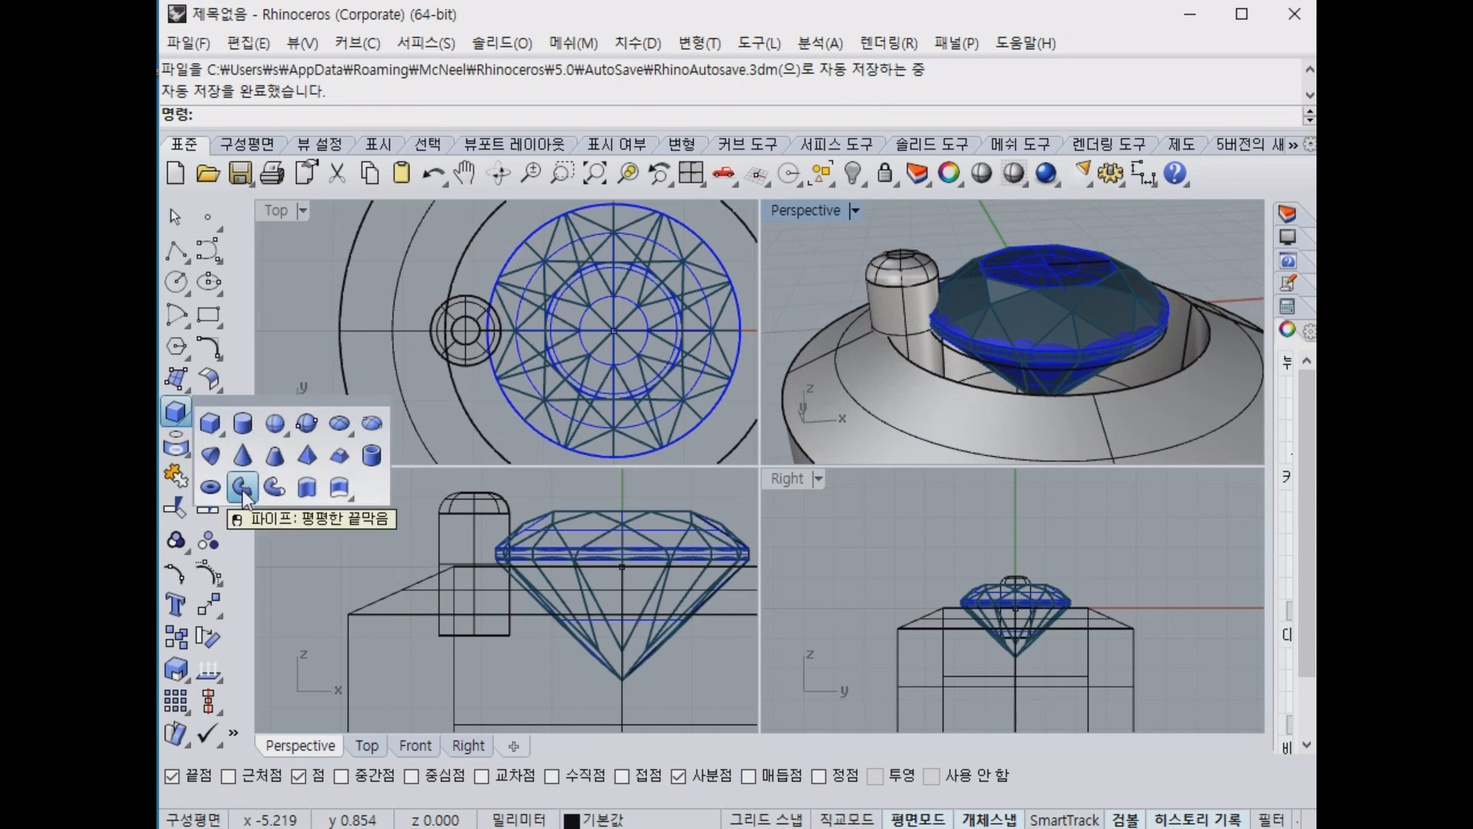
right_click_drag(898, 342, 936, 320)
left_click_drag(516, 476, 454, 531)
right_click_drag(587, 572, 552, 572)
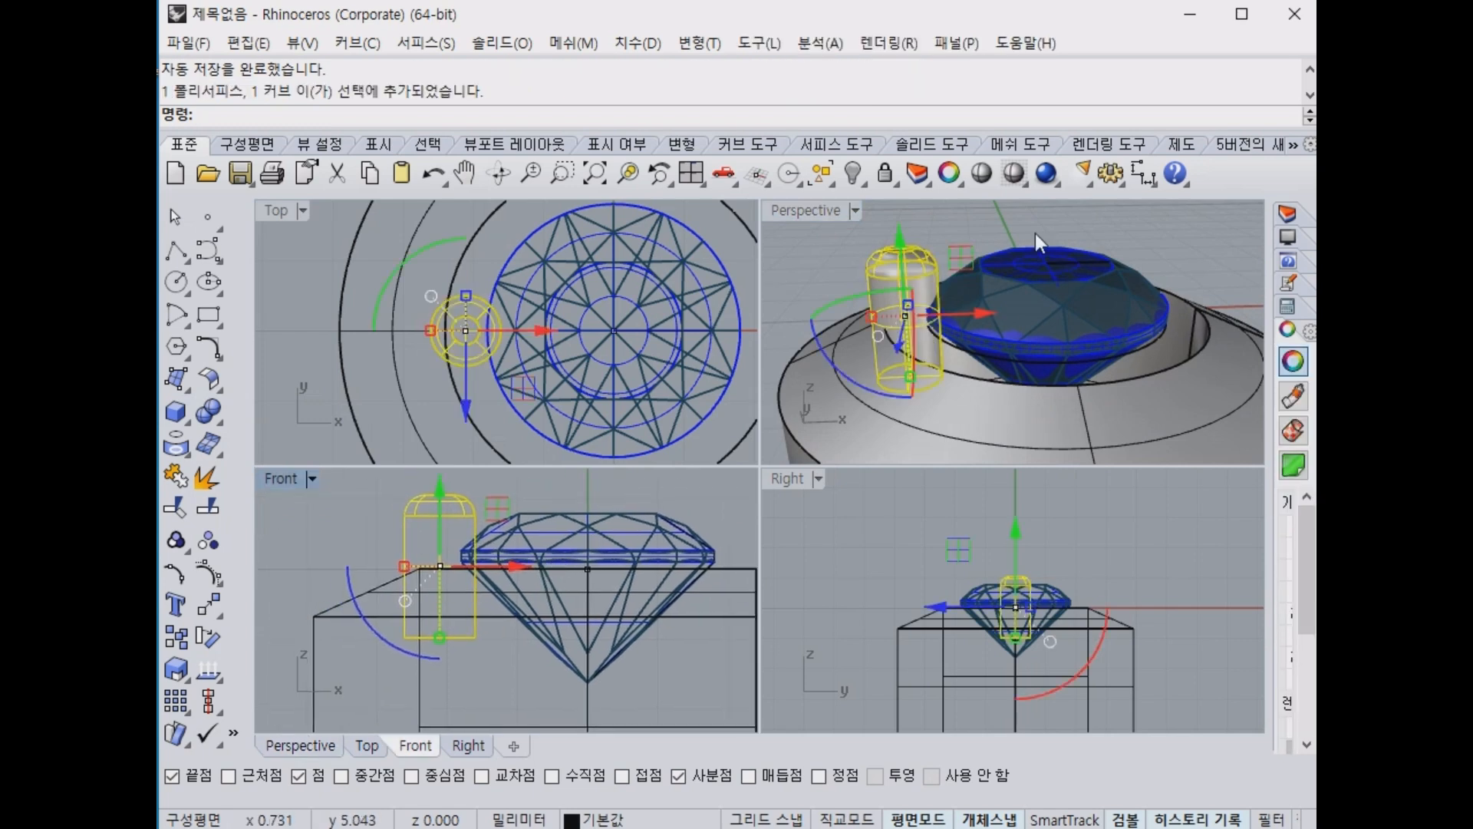
double_click(801, 214)
left_click(1118, 291)
right_click_drag(675, 402, 798, 459)
scroll(591, 550, "up", 5)
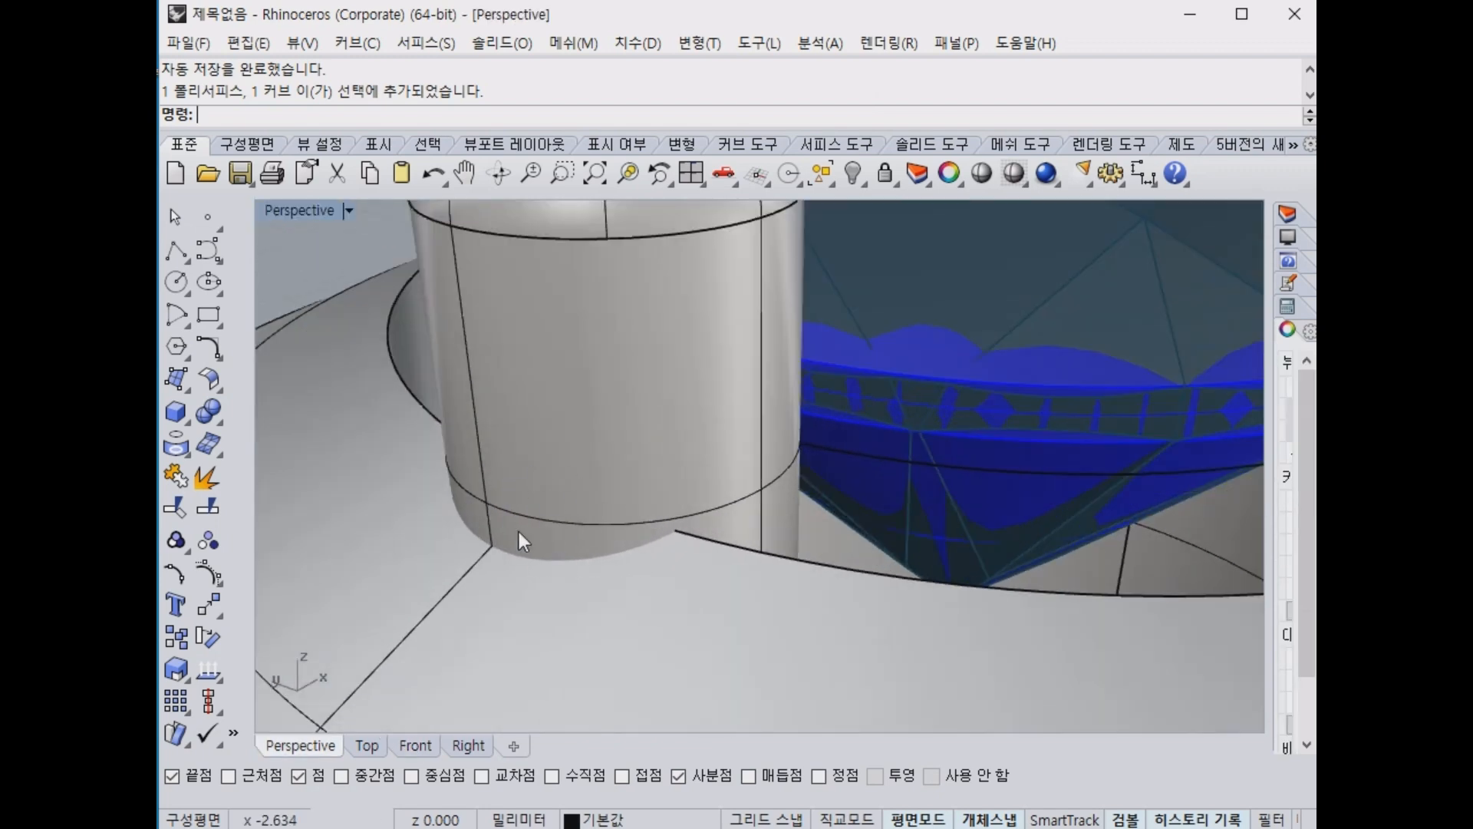
scroll(572, 522, "down", 8)
right_click_drag(726, 495, 559, 541)
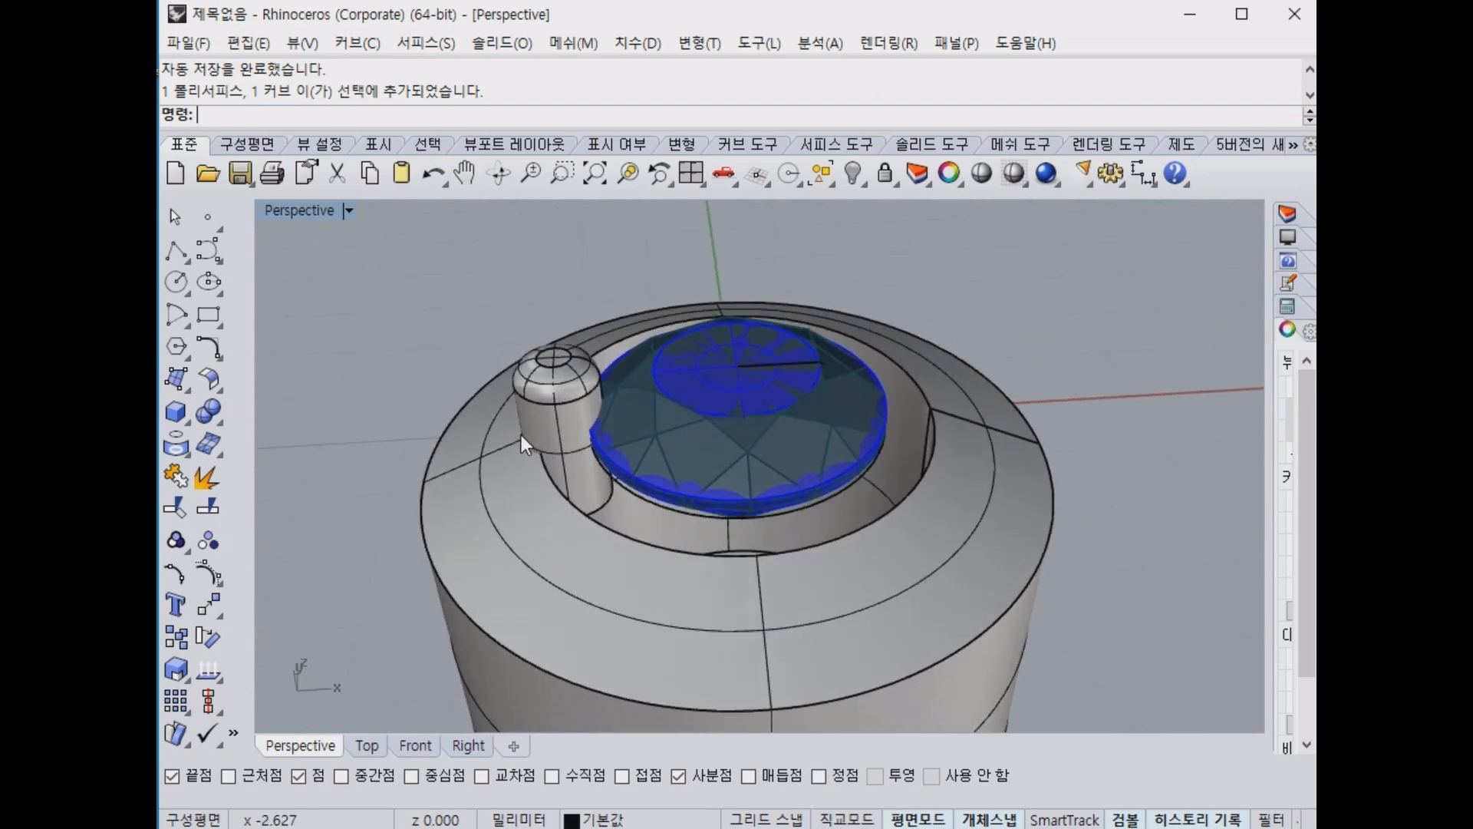
Lower the rounded post vertically by about 0.1 mm into the ring body.
double_click(300, 211)
left_click_drag(492, 487, 440, 489)
key("Escape")
right_click_drag(928, 440, 966, 266)
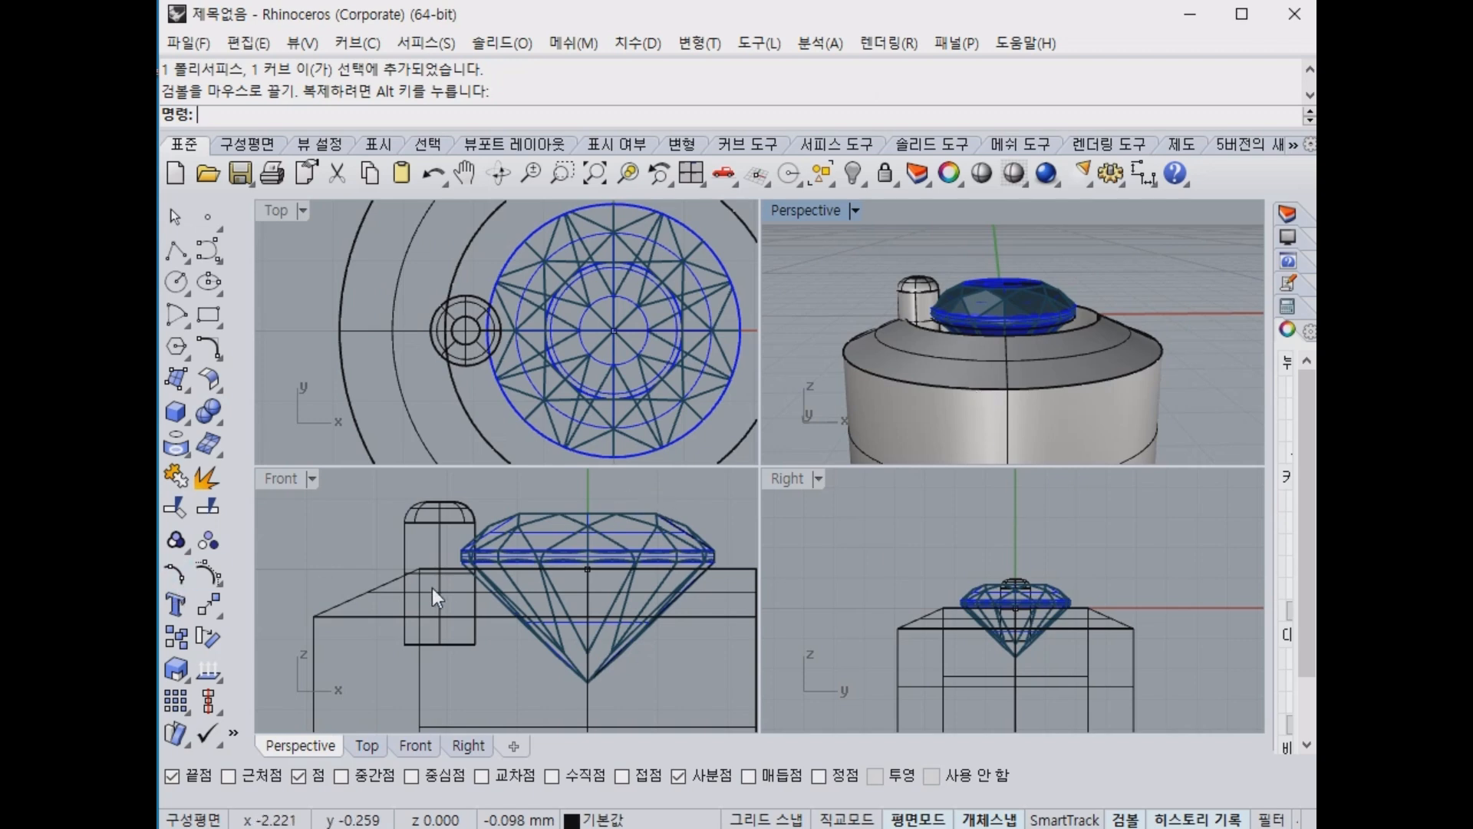
right_click_drag(974, 257, 1018, 388)
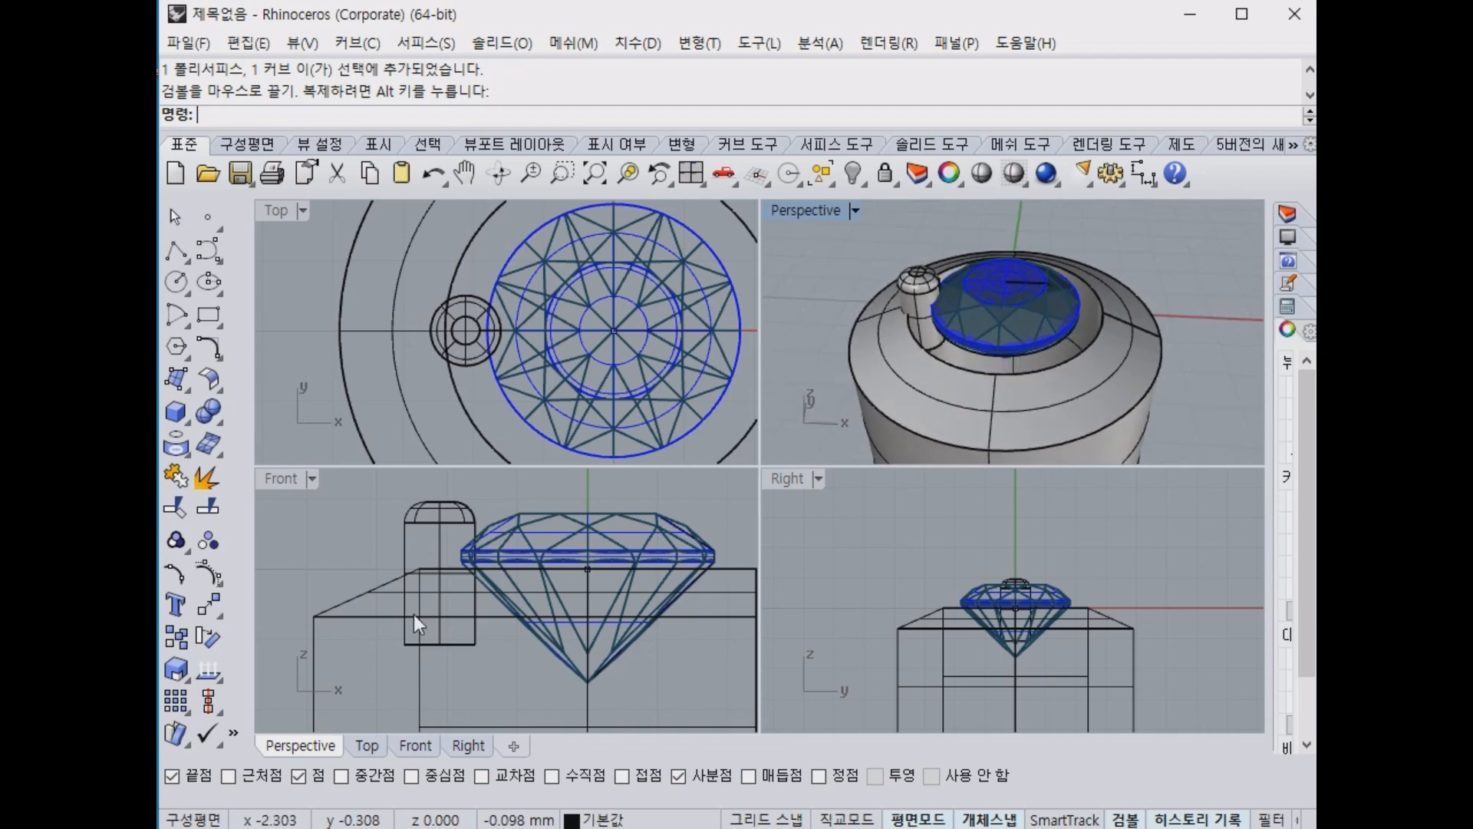
Polar array the rounded post around the origin with 6 items over 360 degrees to form the prongs.
scroll(485, 330, "down", 4)
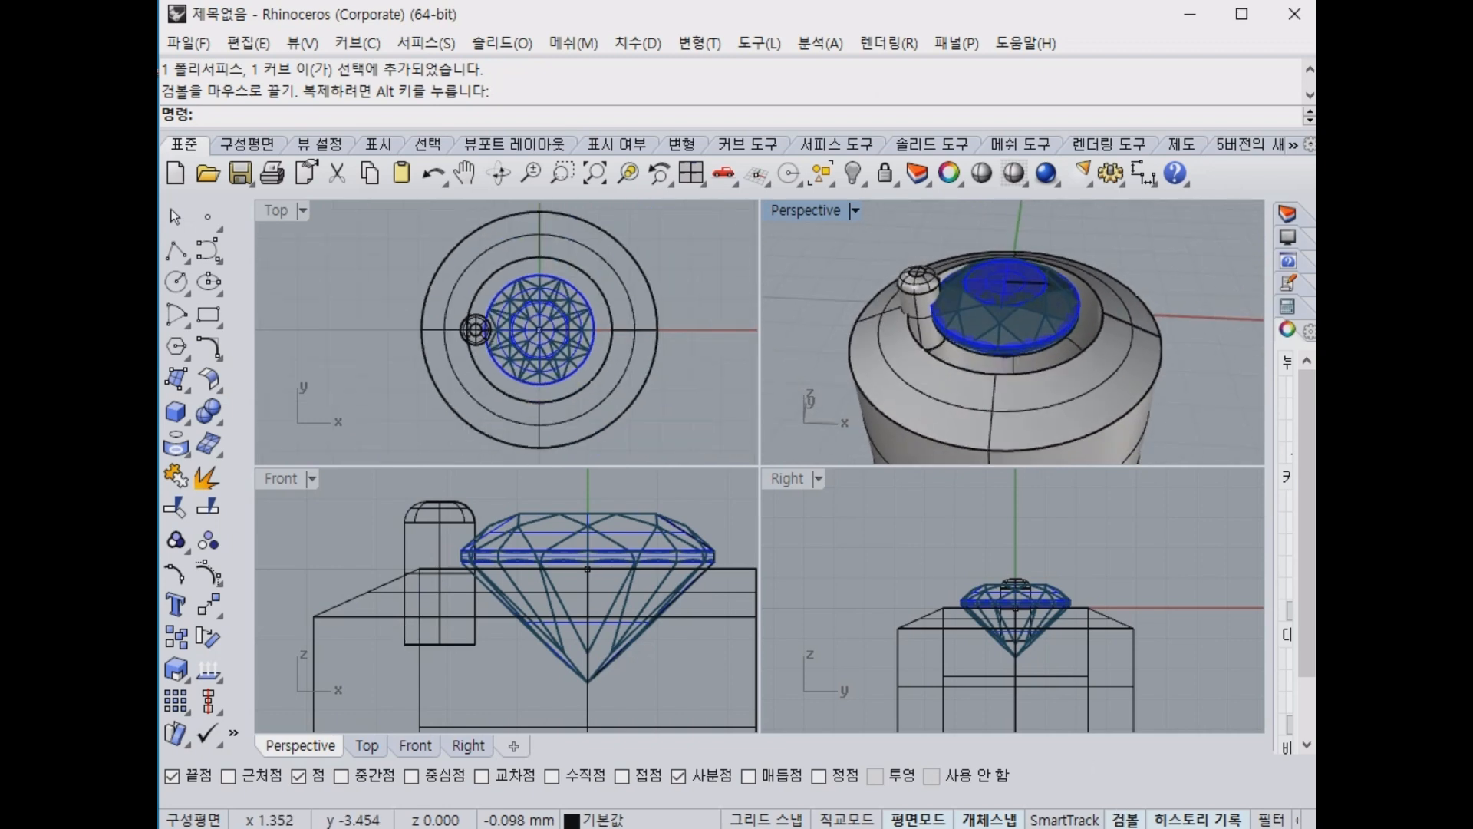
scroll(480, 334, "up", 5)
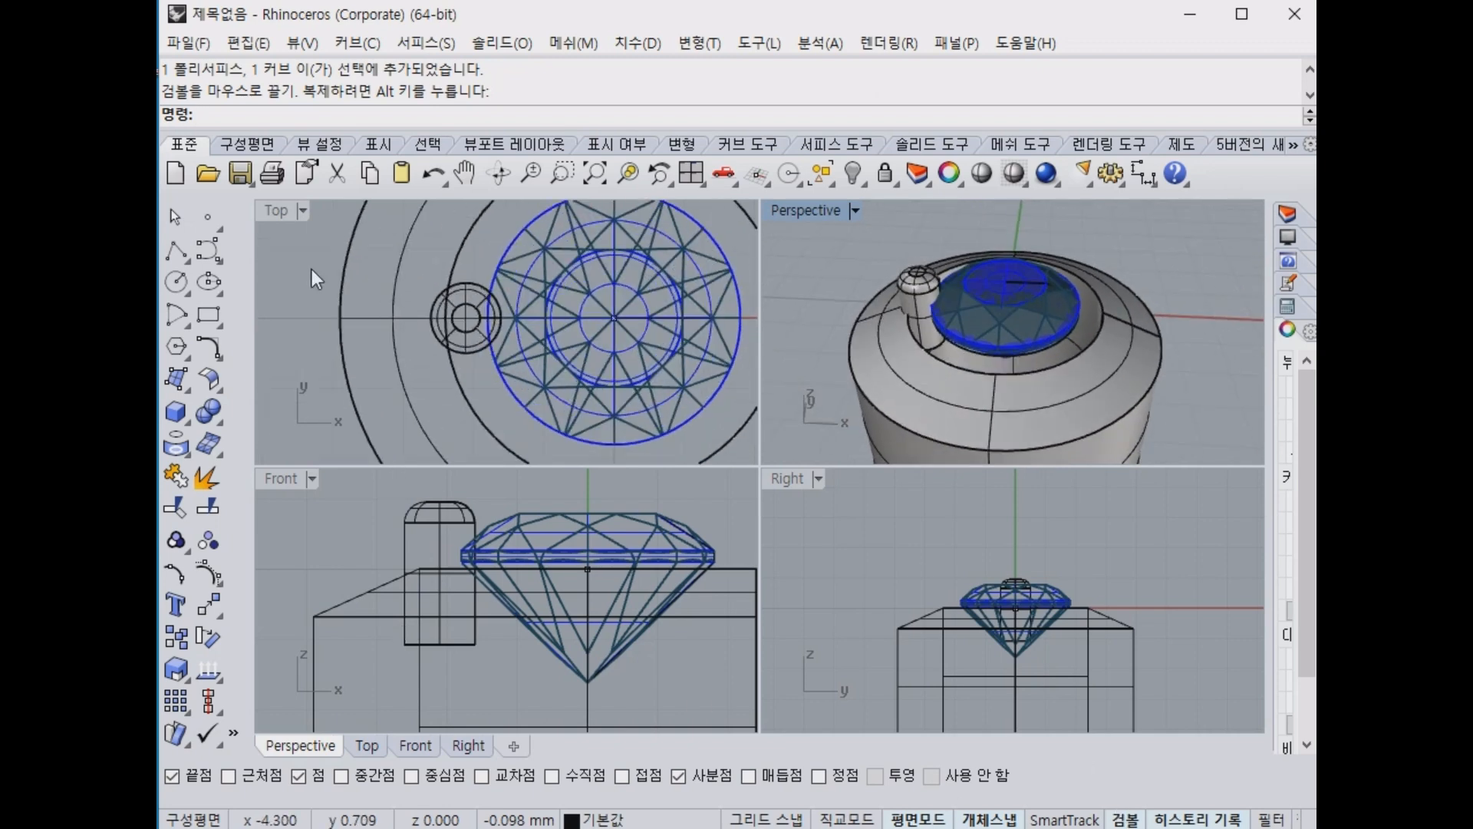
left_click_drag(312, 268, 526, 359)
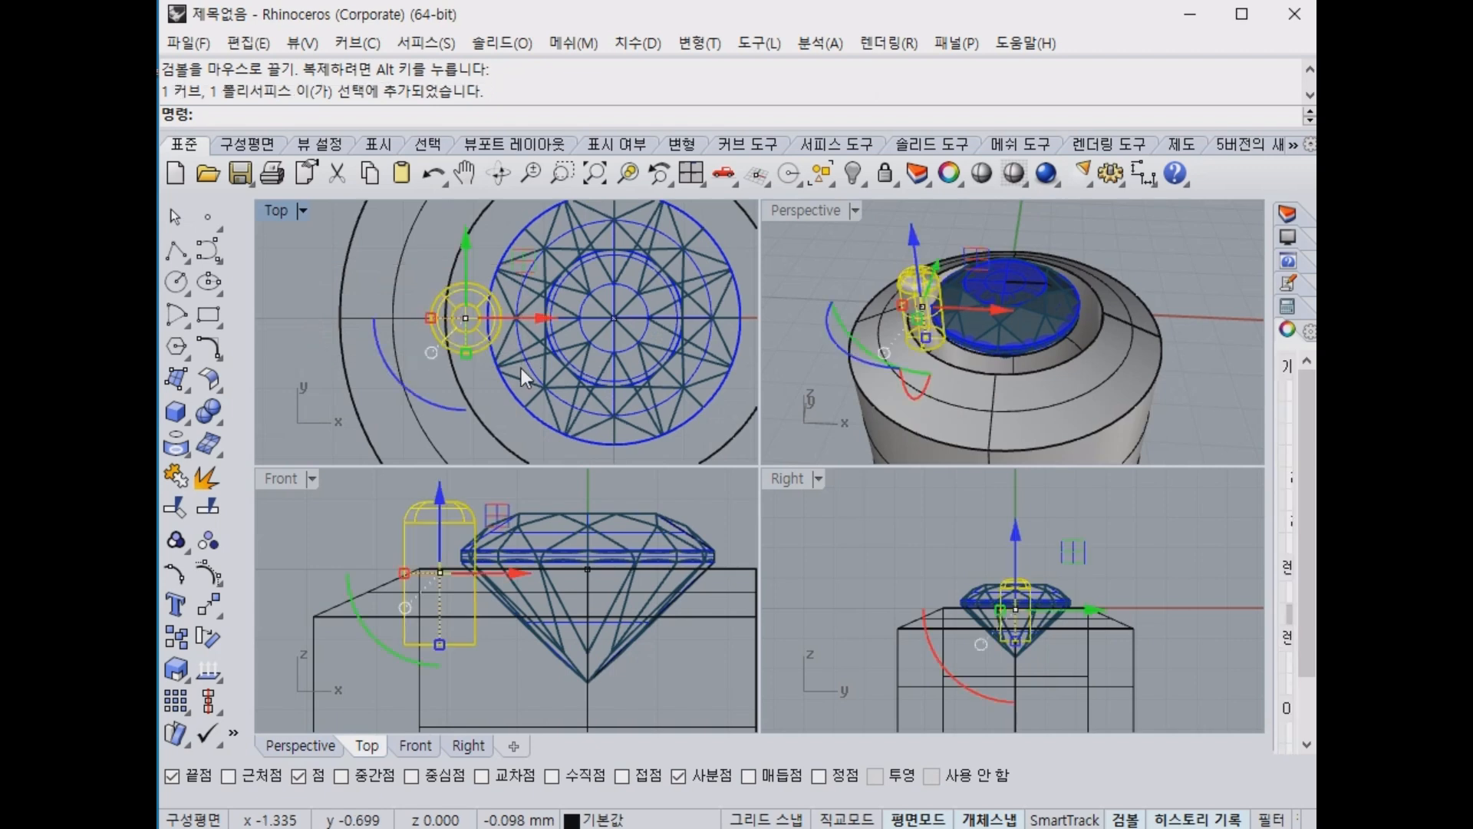
left_click(171, 706)
left_click(243, 704)
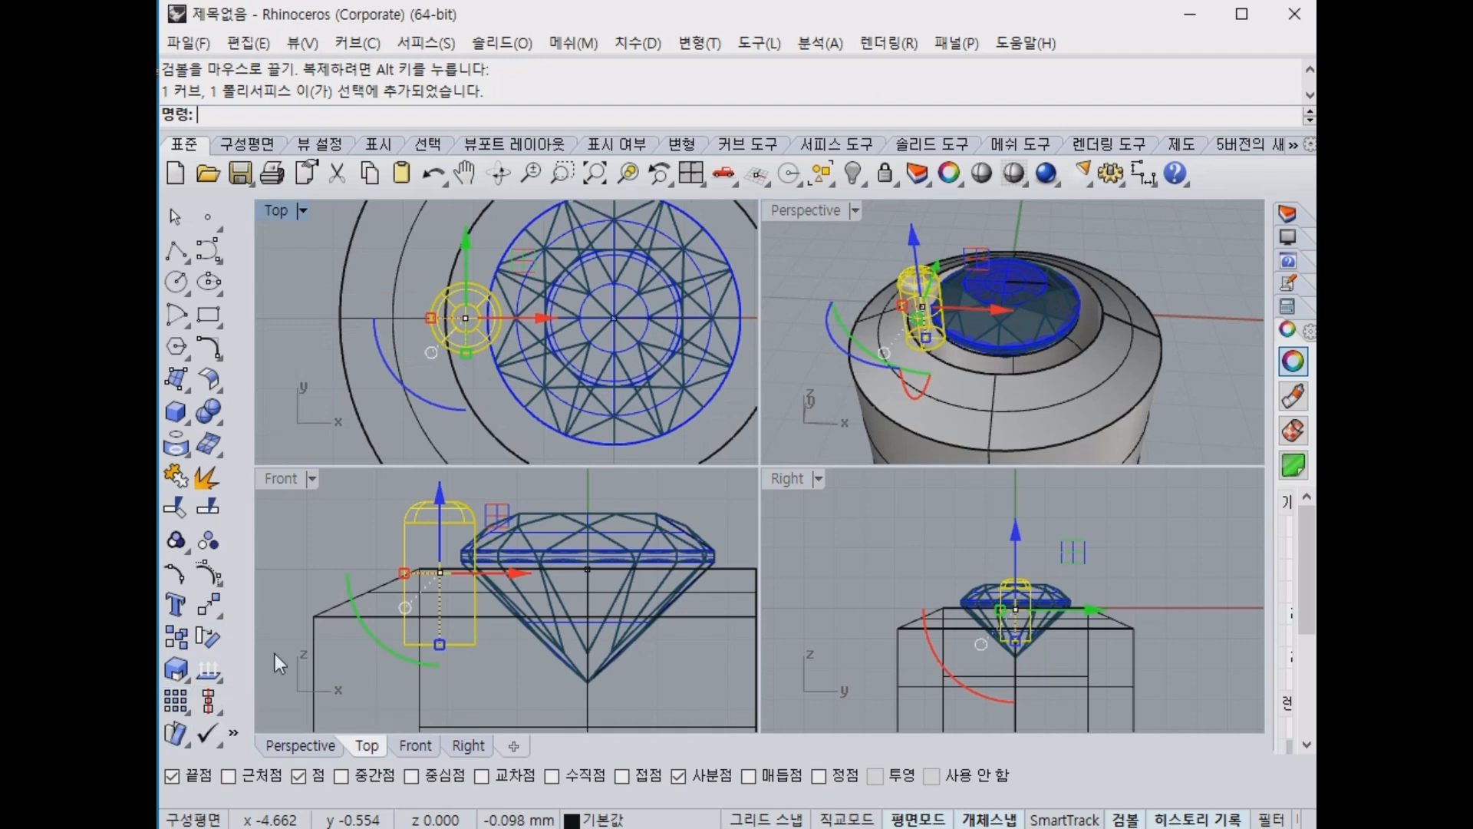
type("0")
key("Return")
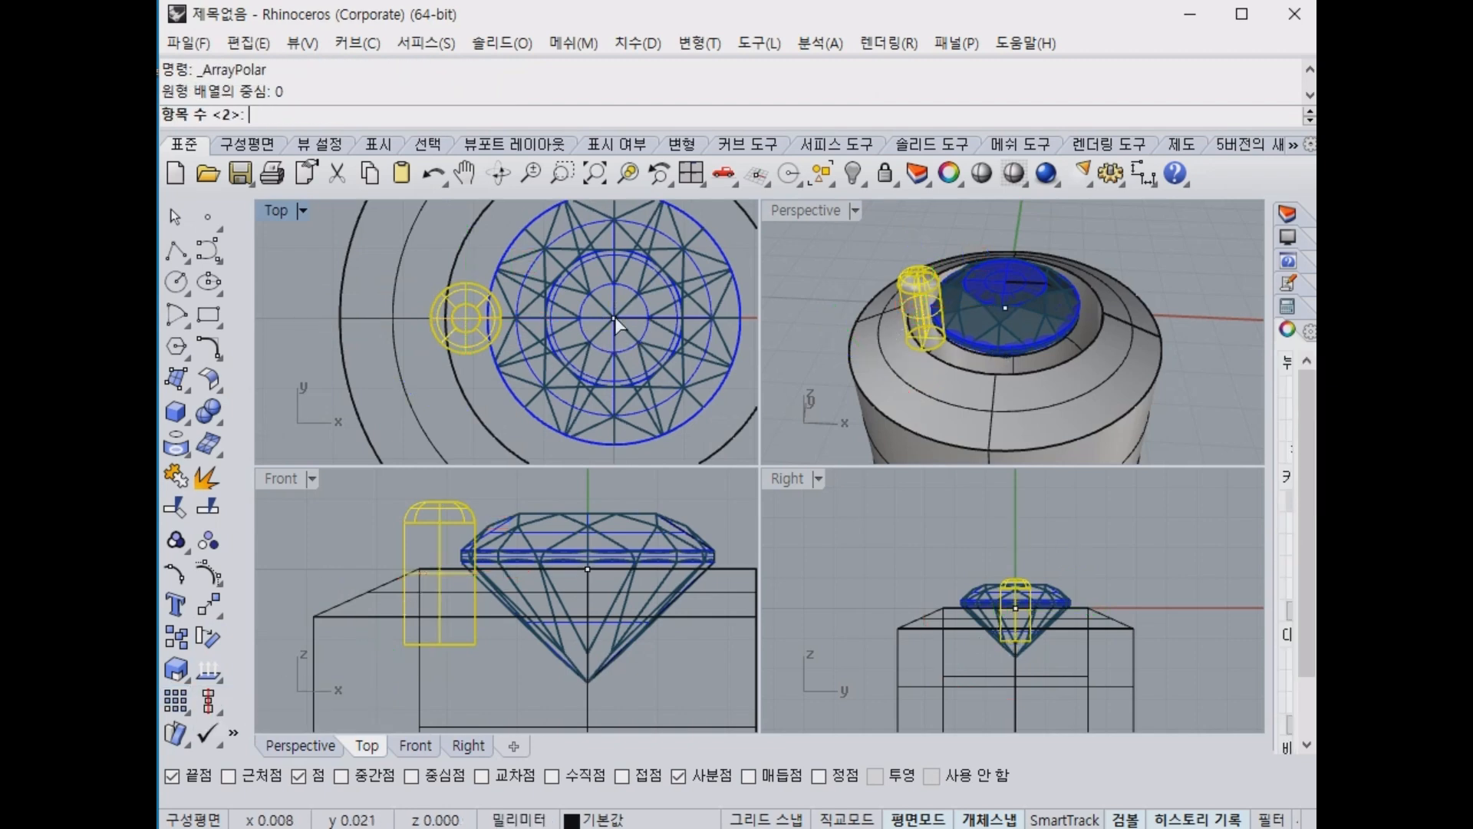
key("Return")
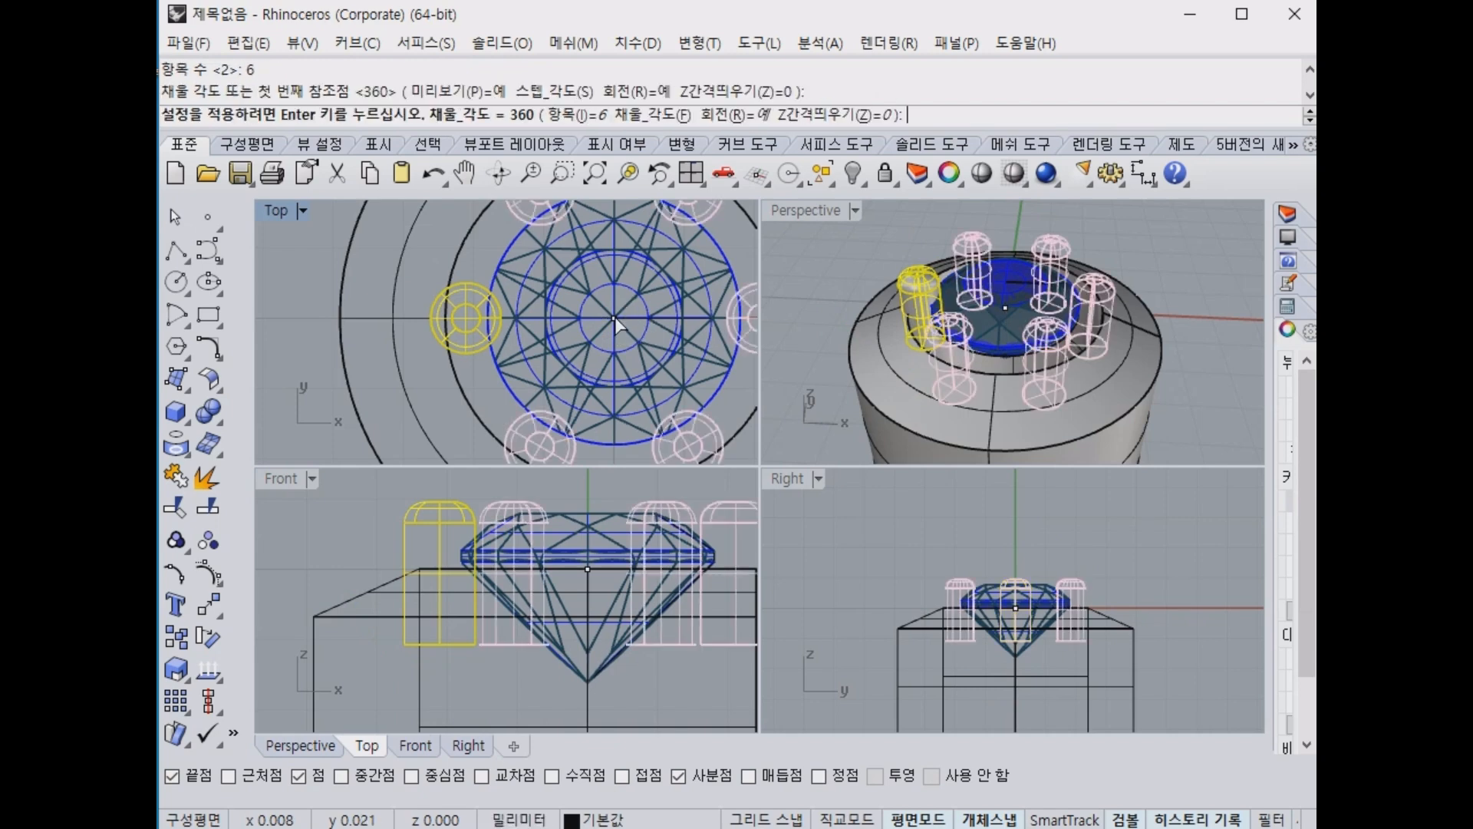
key("Return")
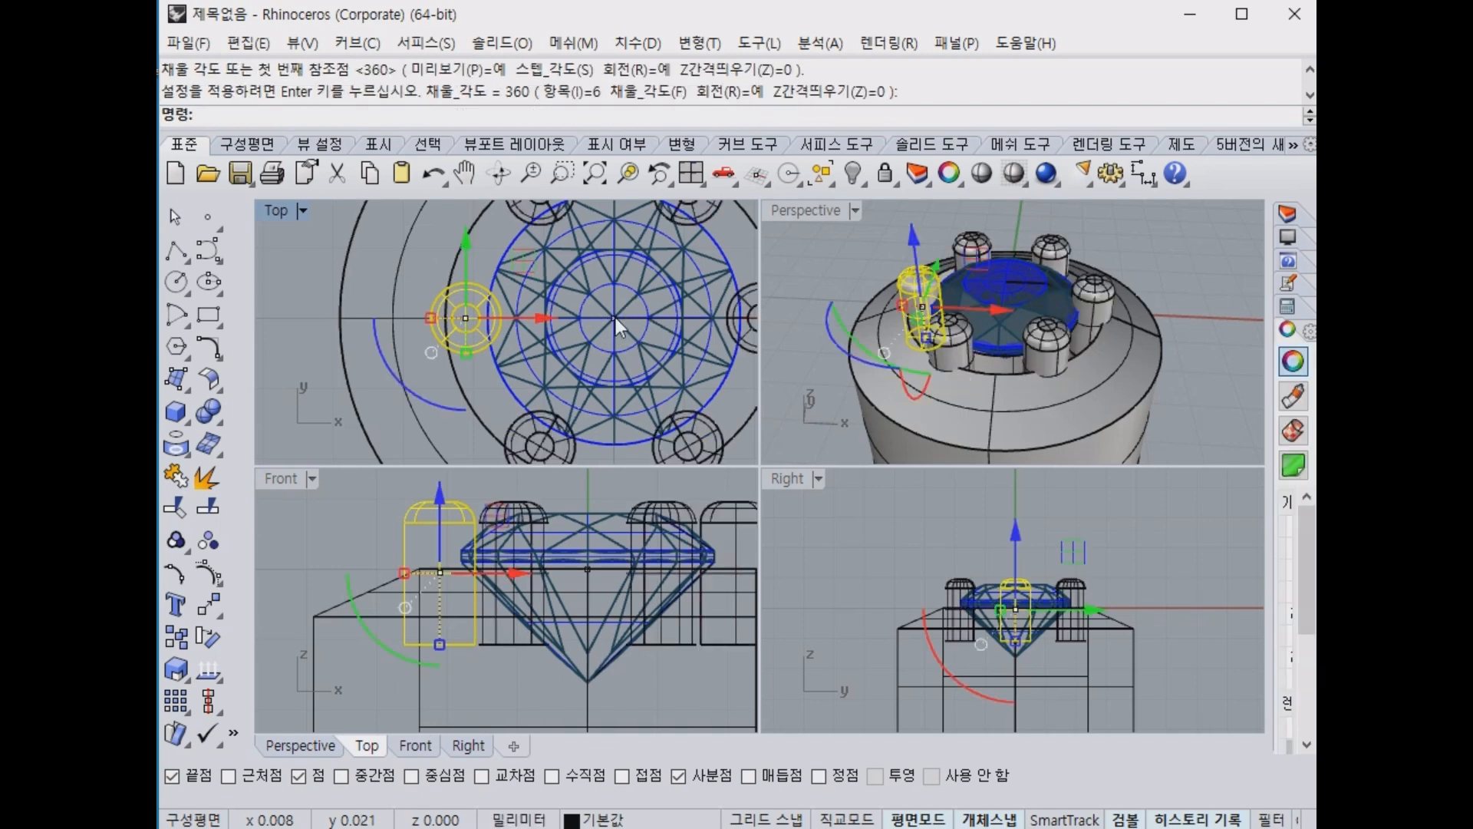
Tilt the original prong's top outward by about 12.4 degrees in the Front view and shift it about 0.135 mm toward the gem.
left_click(1201, 370)
right_click_drag(987, 290, 818, 356)
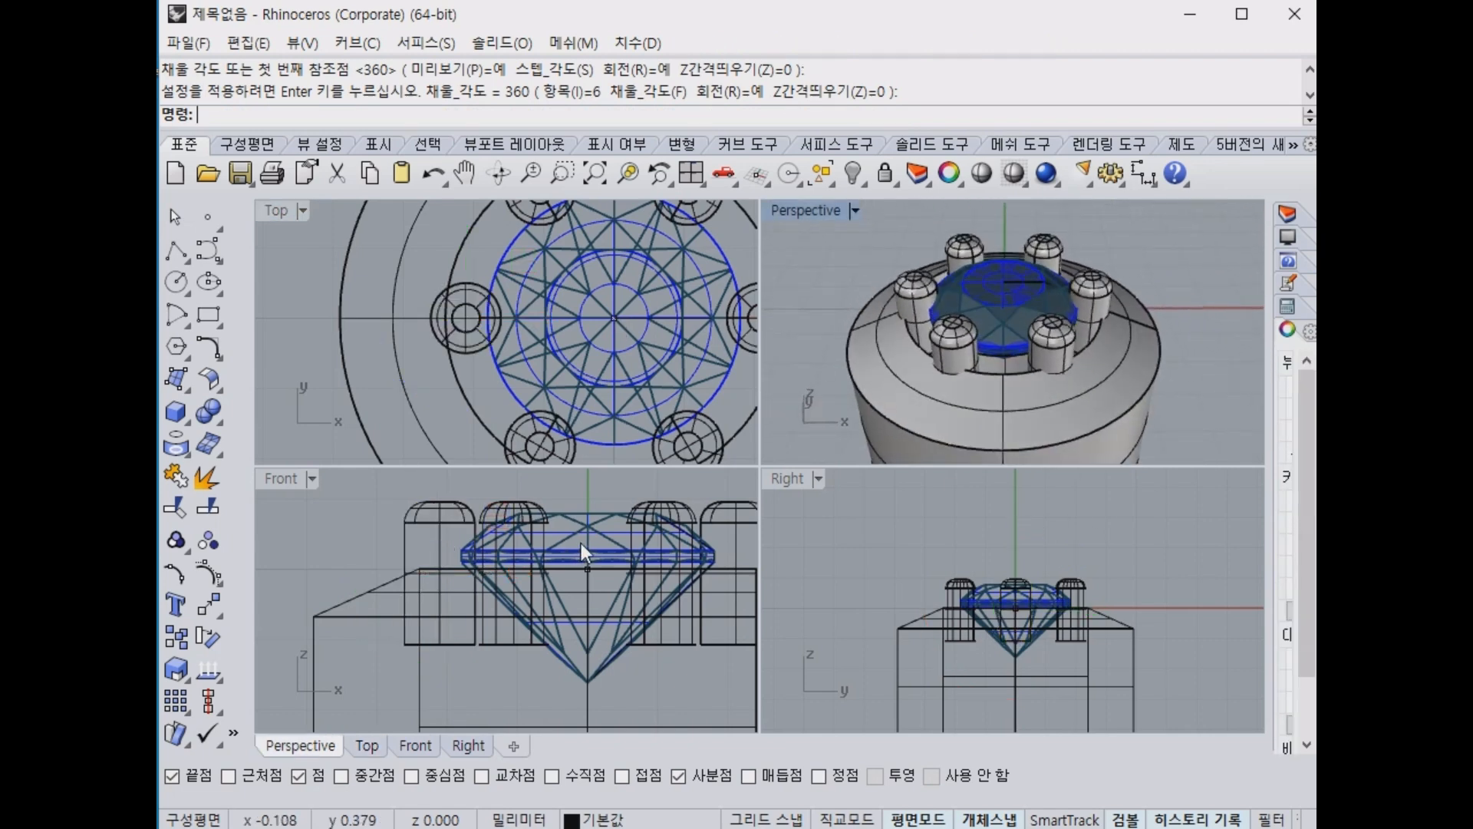
right_click_drag(582, 544, 566, 586)
scroll(1034, 276, "down", 2)
right_click_drag(1036, 285, 1082, 298)
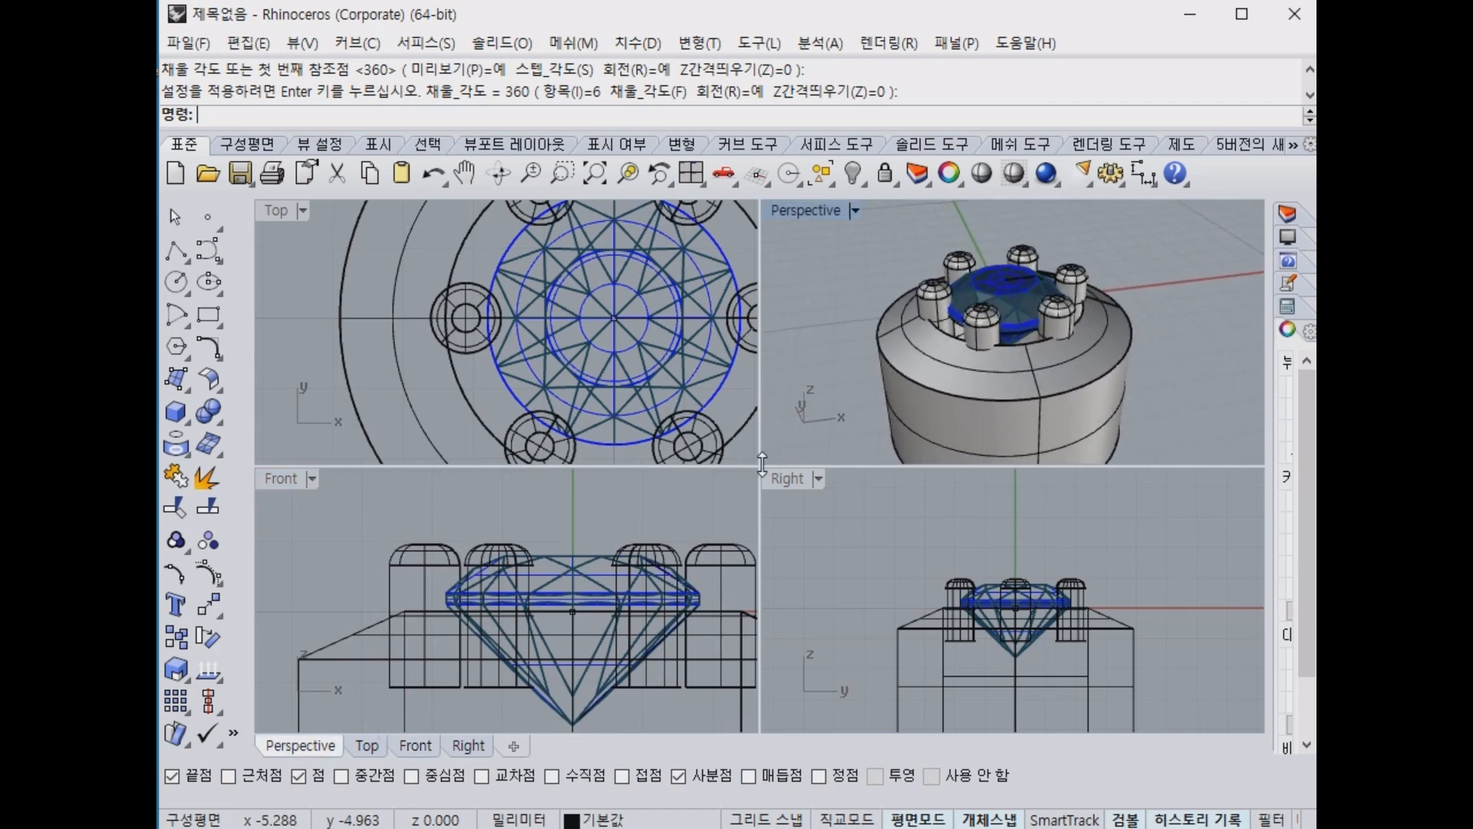
left_click_drag(441, 502, 278, 564)
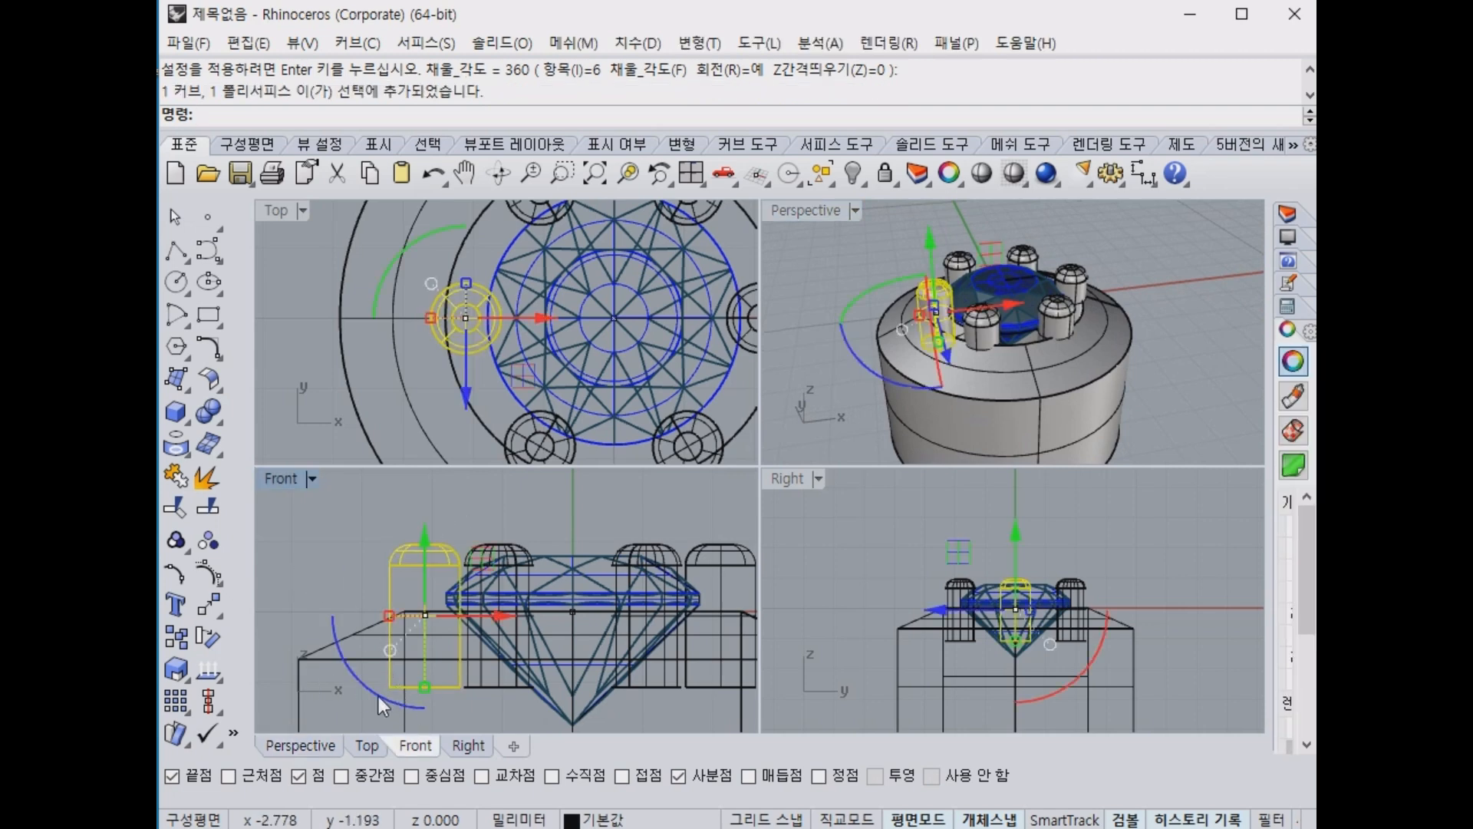
left_click_drag(385, 694, 402, 695)
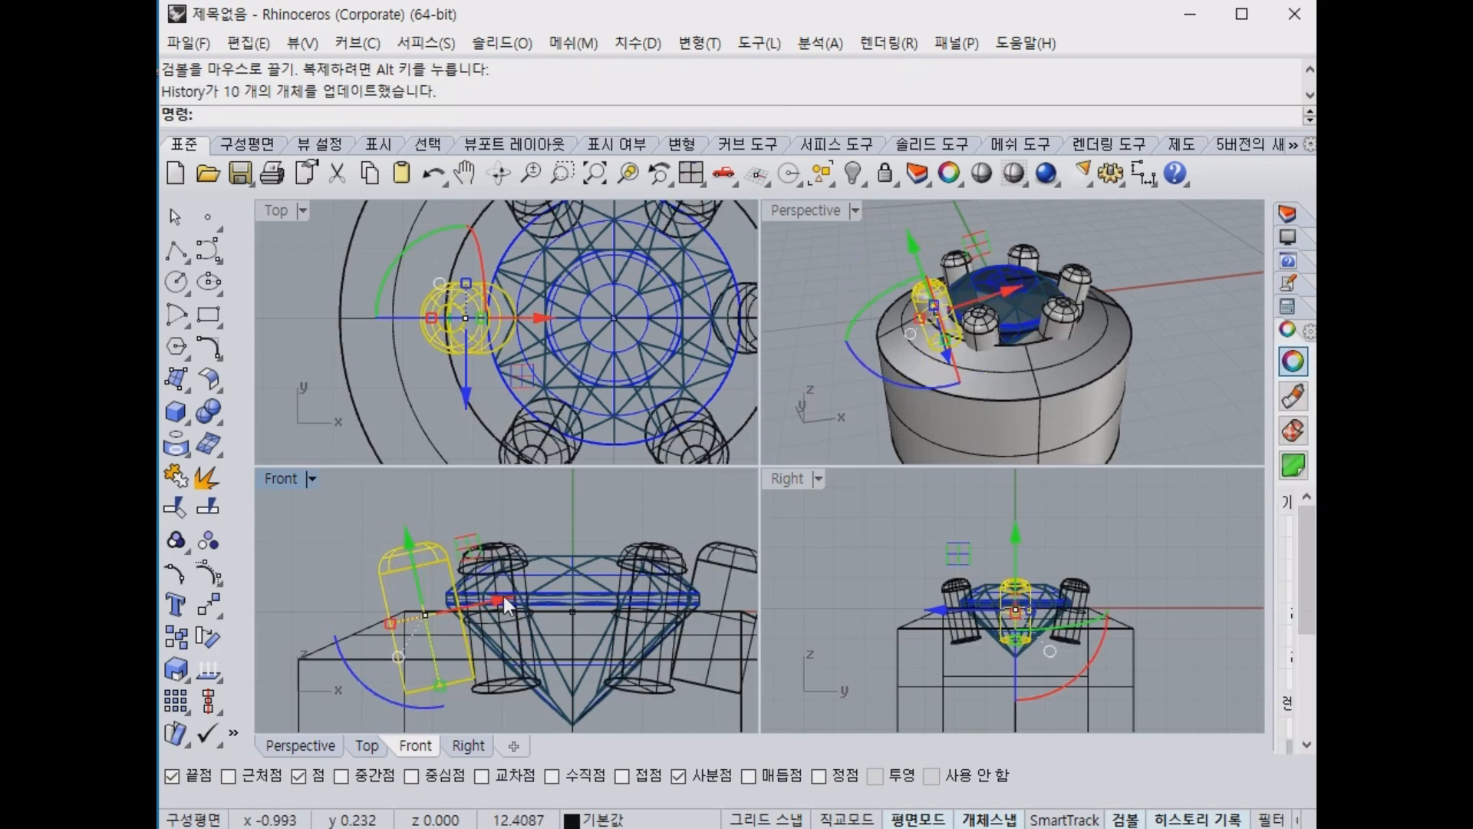
left_click_drag(503, 595, 513, 595)
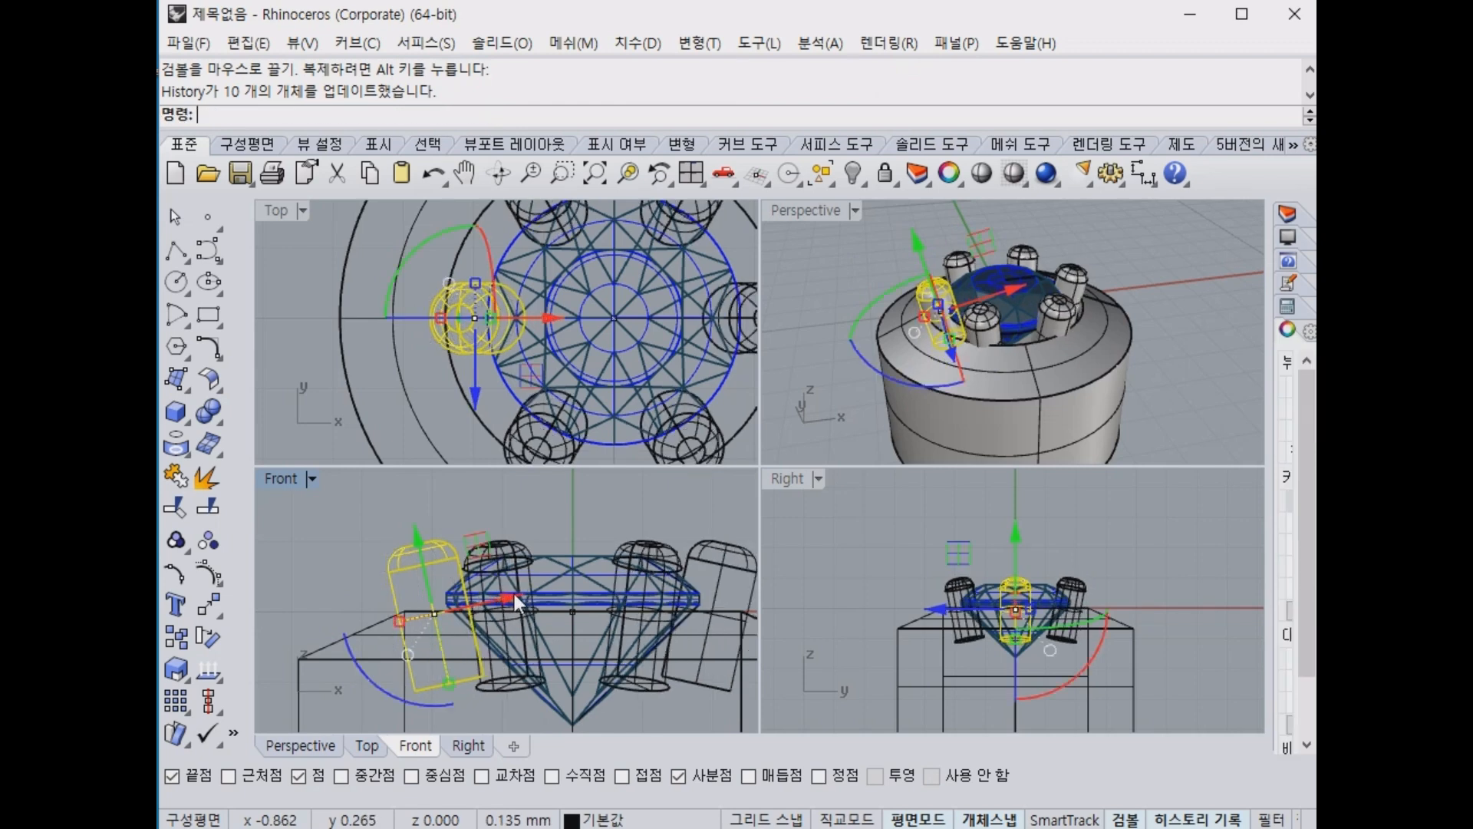
left_click(581, 516)
Examine the tilted prongs around the gem from several angles to check how they grip it.
scroll(980, 305, "up", 5)
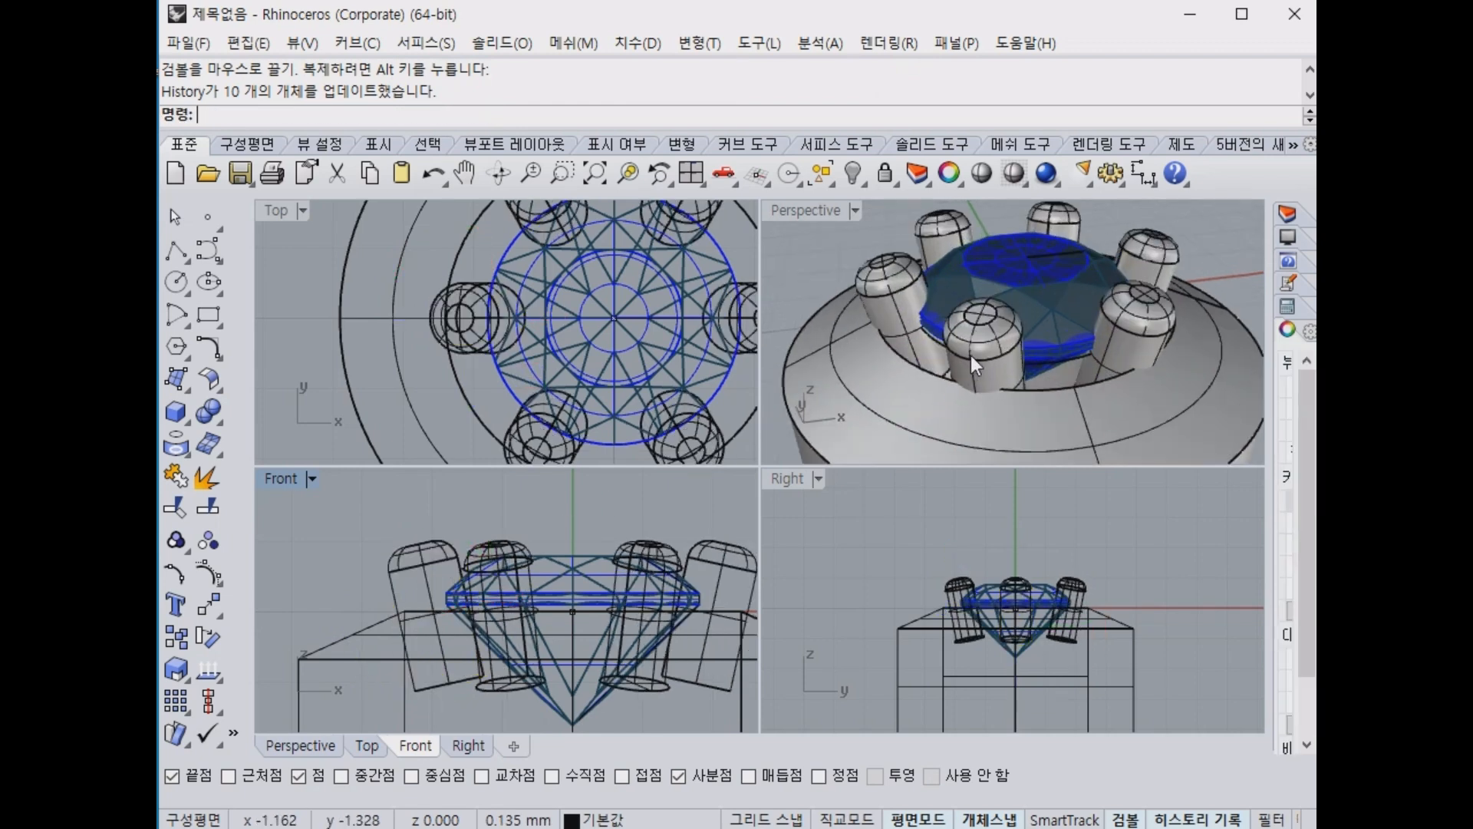
right_click_drag(970, 356, 1024, 305)
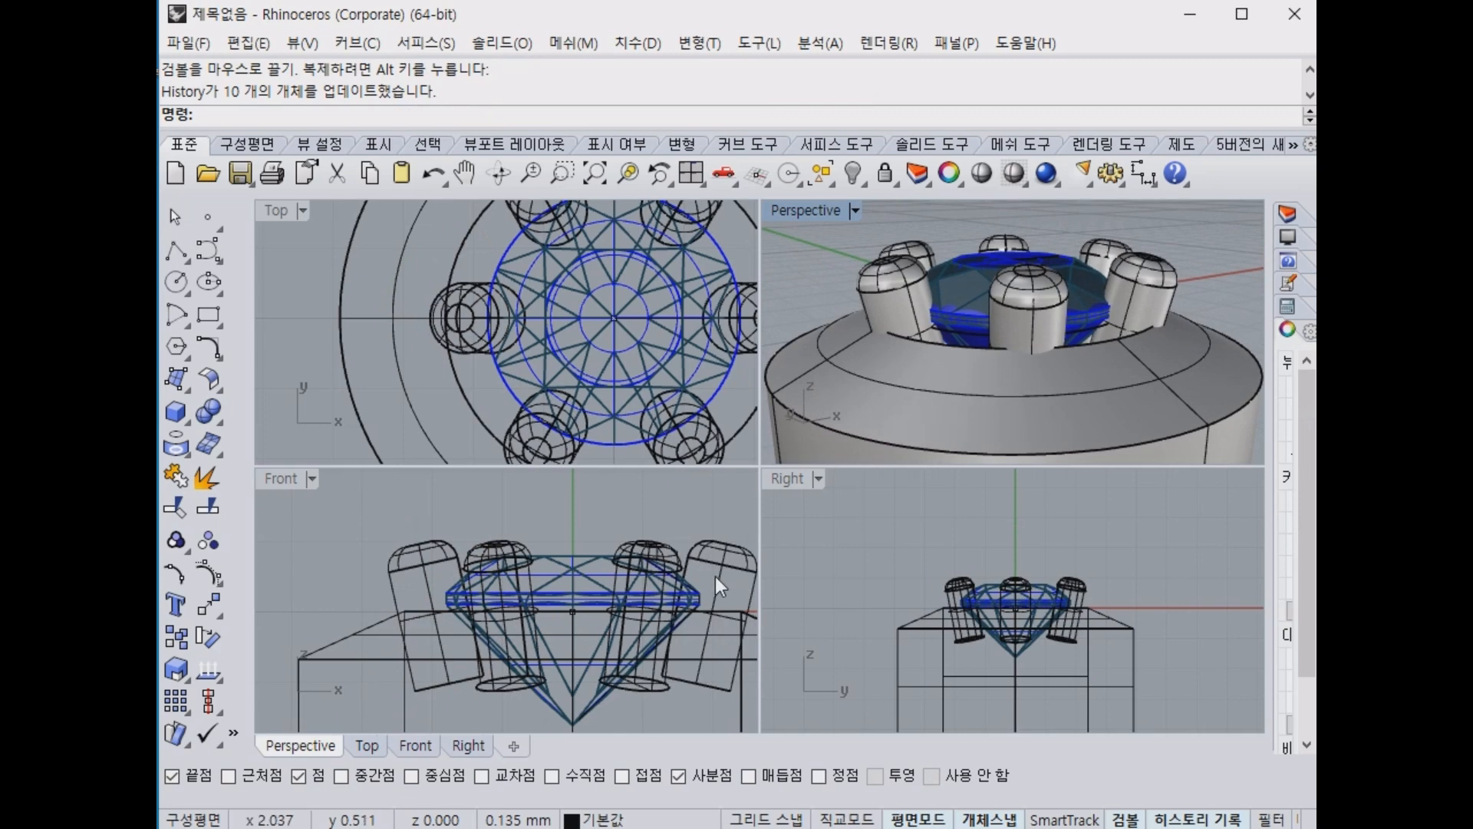
scroll(620, 574, "down", 3)
right_click_drag(620, 574, 445, 581)
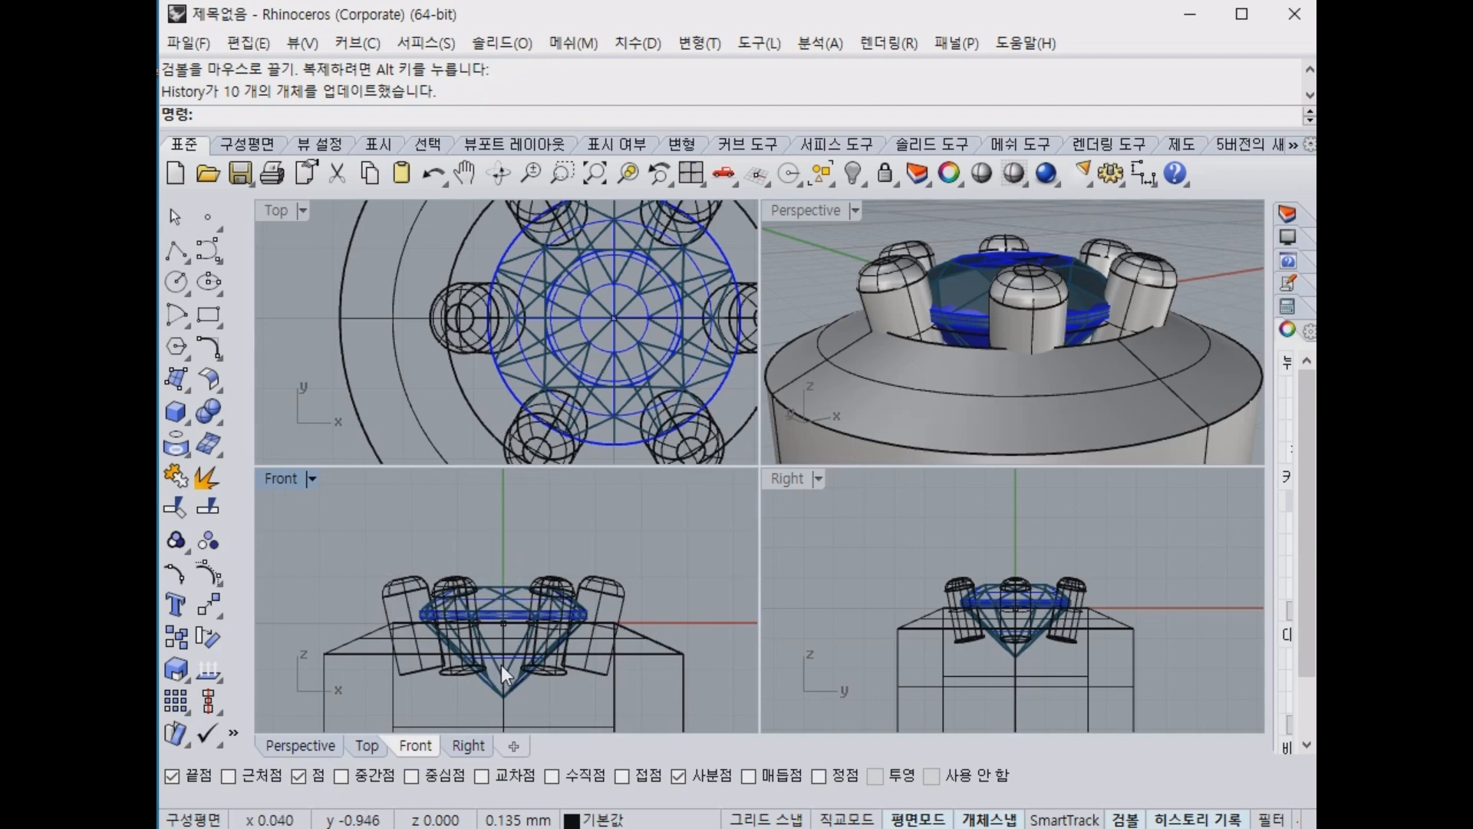
right_click_drag(904, 359, 1060, 334)
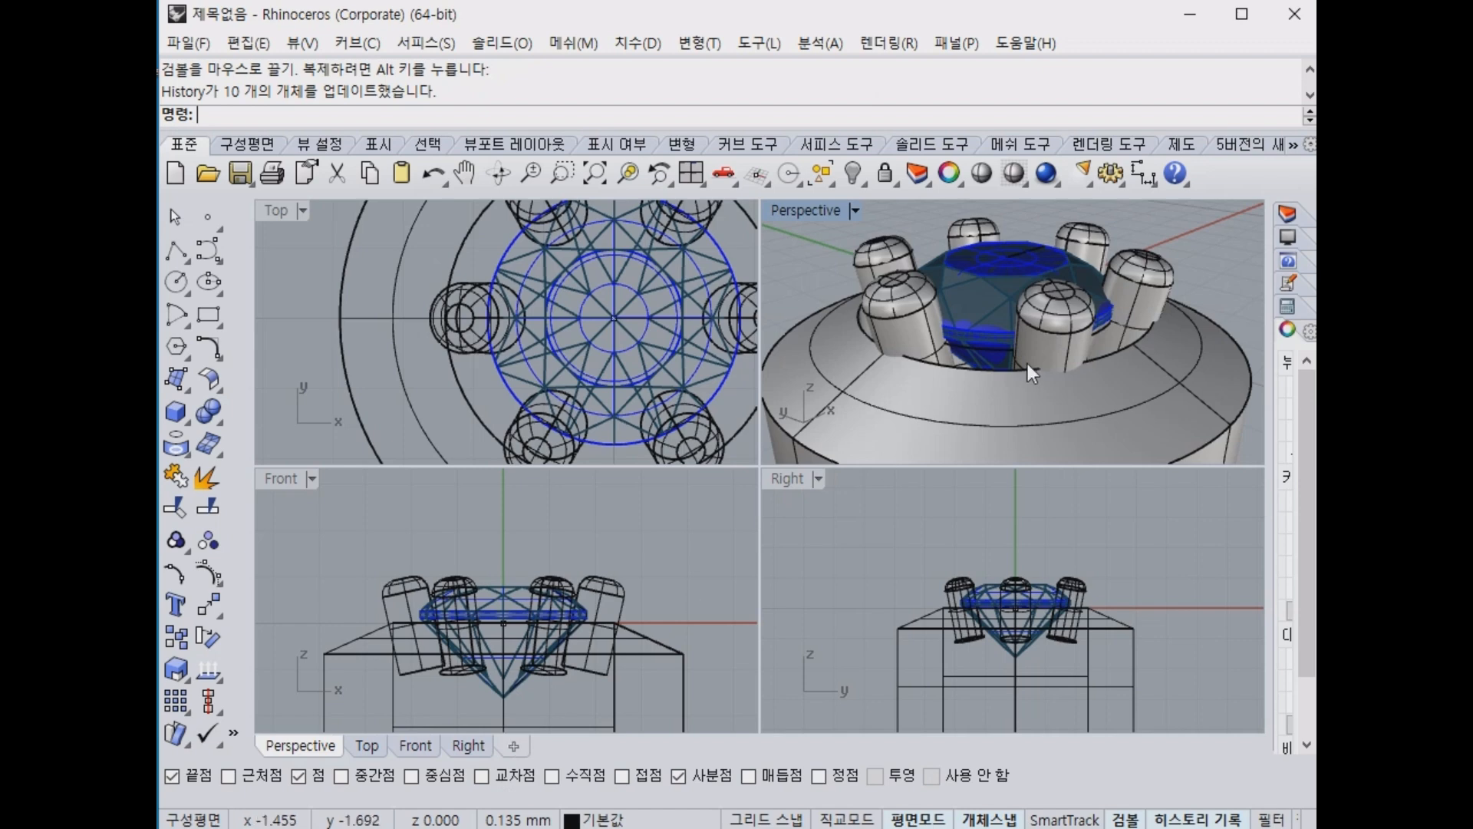
right_click_drag(1002, 315, 1028, 388)
scroll(982, 328, "up", 5)
scroll(988, 337, "down", 5)
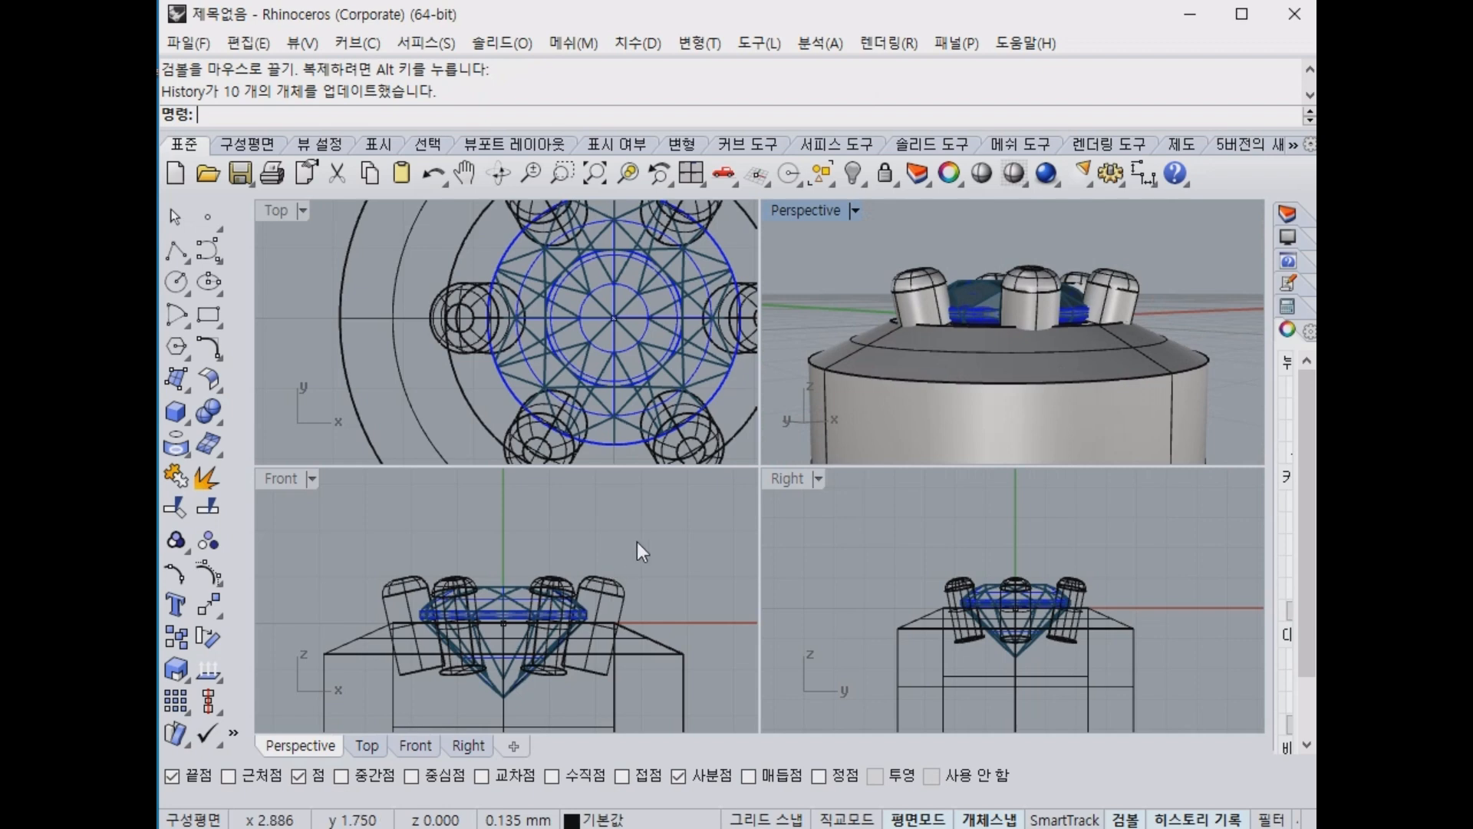
scroll(934, 288, "up", 5)
right_click_drag(984, 311, 925, 280)
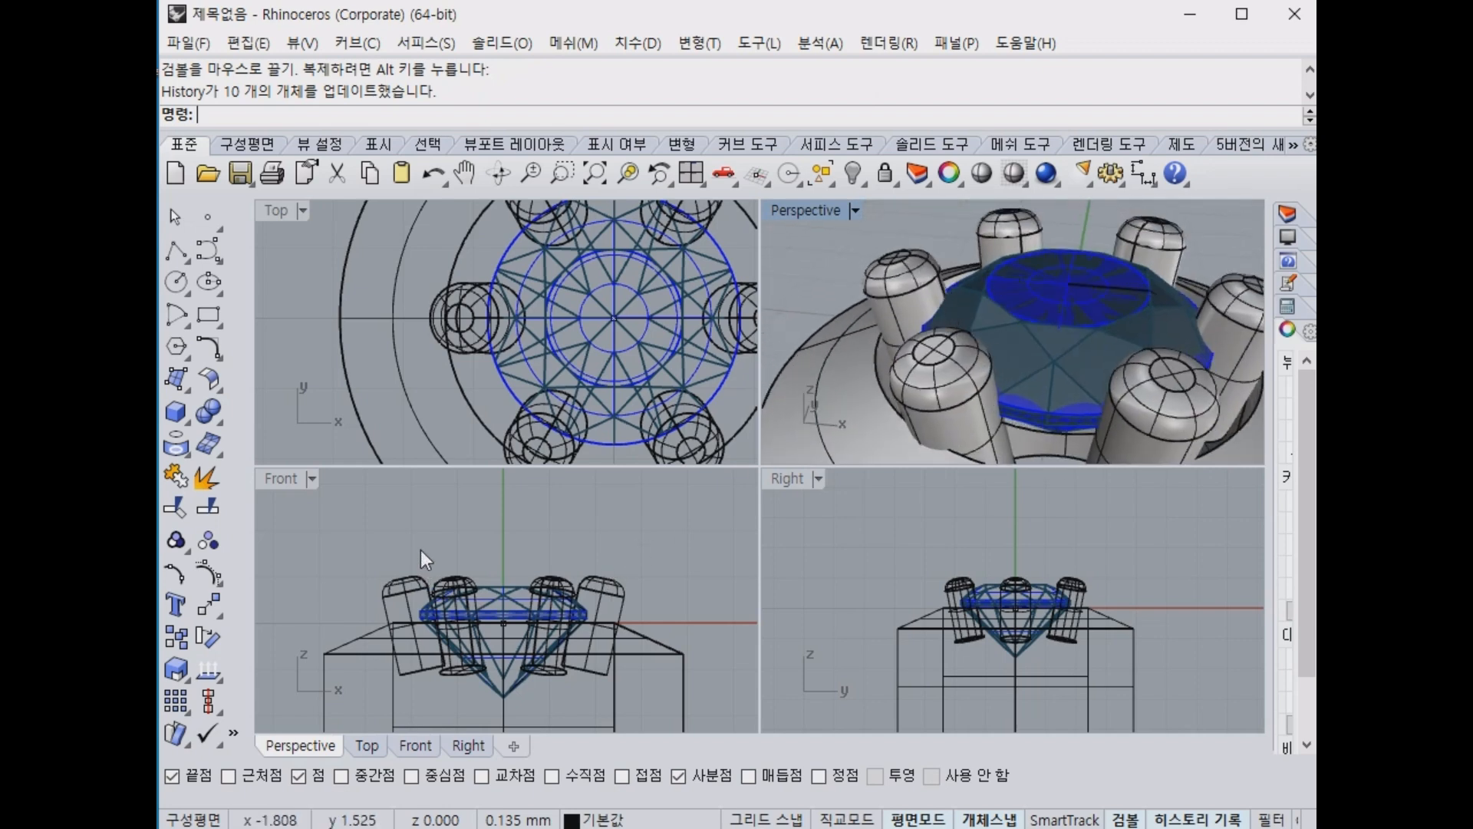
Lower the original prong slightly and move it about 0.075 mm closer to the gem.
left_click_drag(421, 550, 358, 597)
left_click_drag(413, 551, 418, 559)
left_click_drag(477, 633, 486, 629)
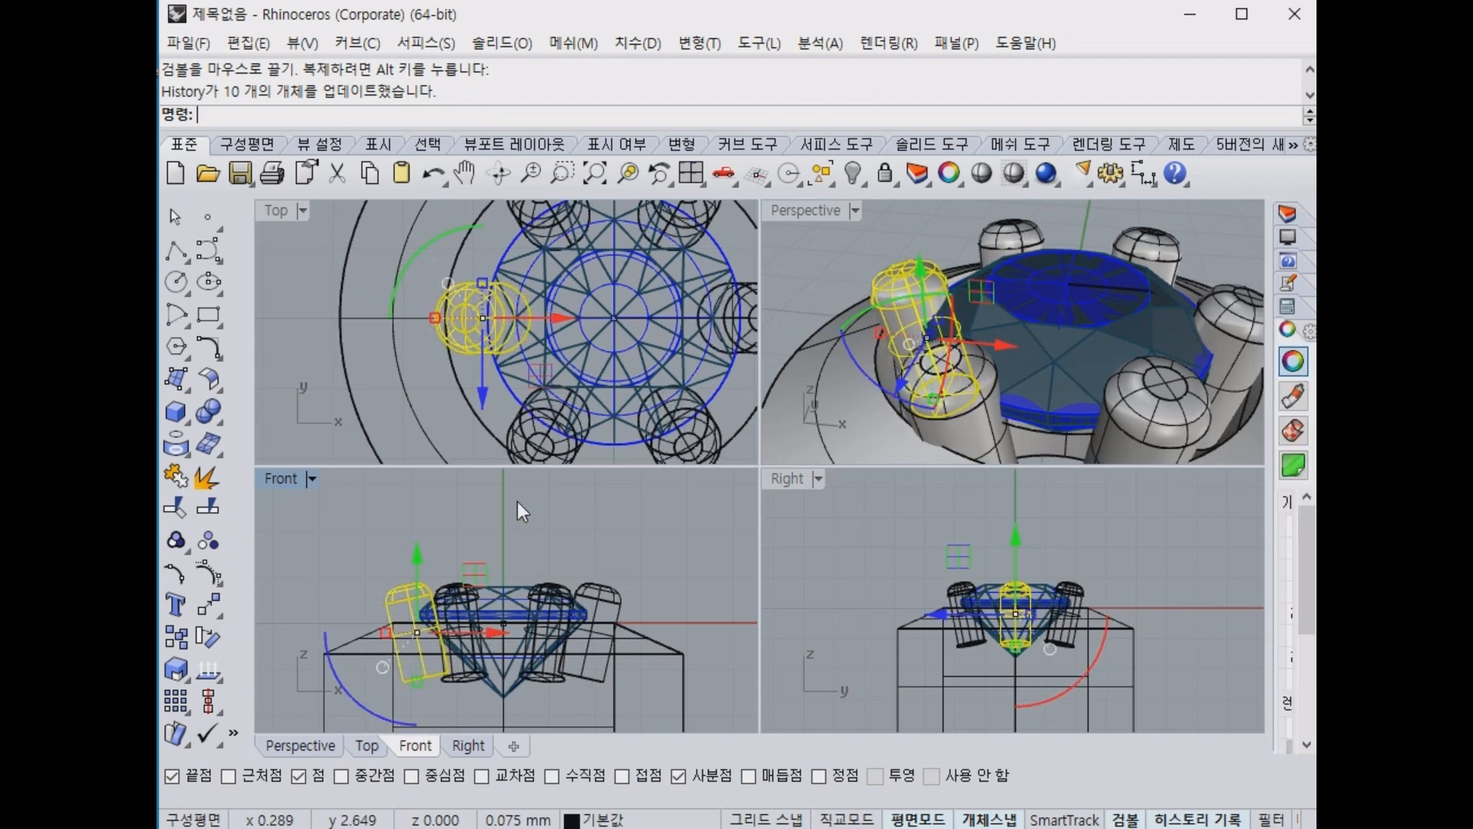
left_click(517, 500)
right_click_drag(933, 445, 1085, 416)
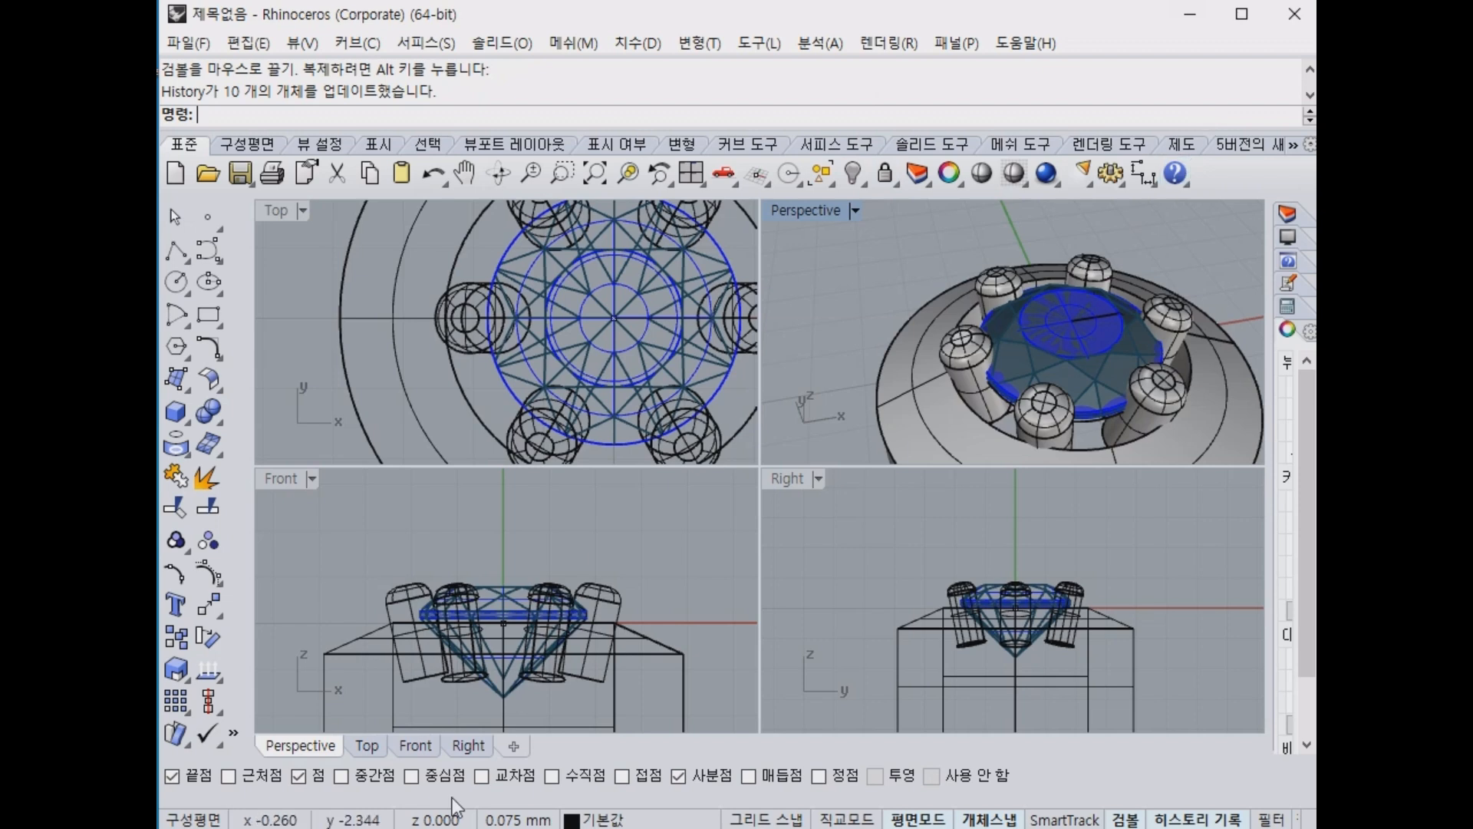
Extract the flat ring-shaped bottom face of the ring body and delete it.
scroll(528, 671, "down", 5)
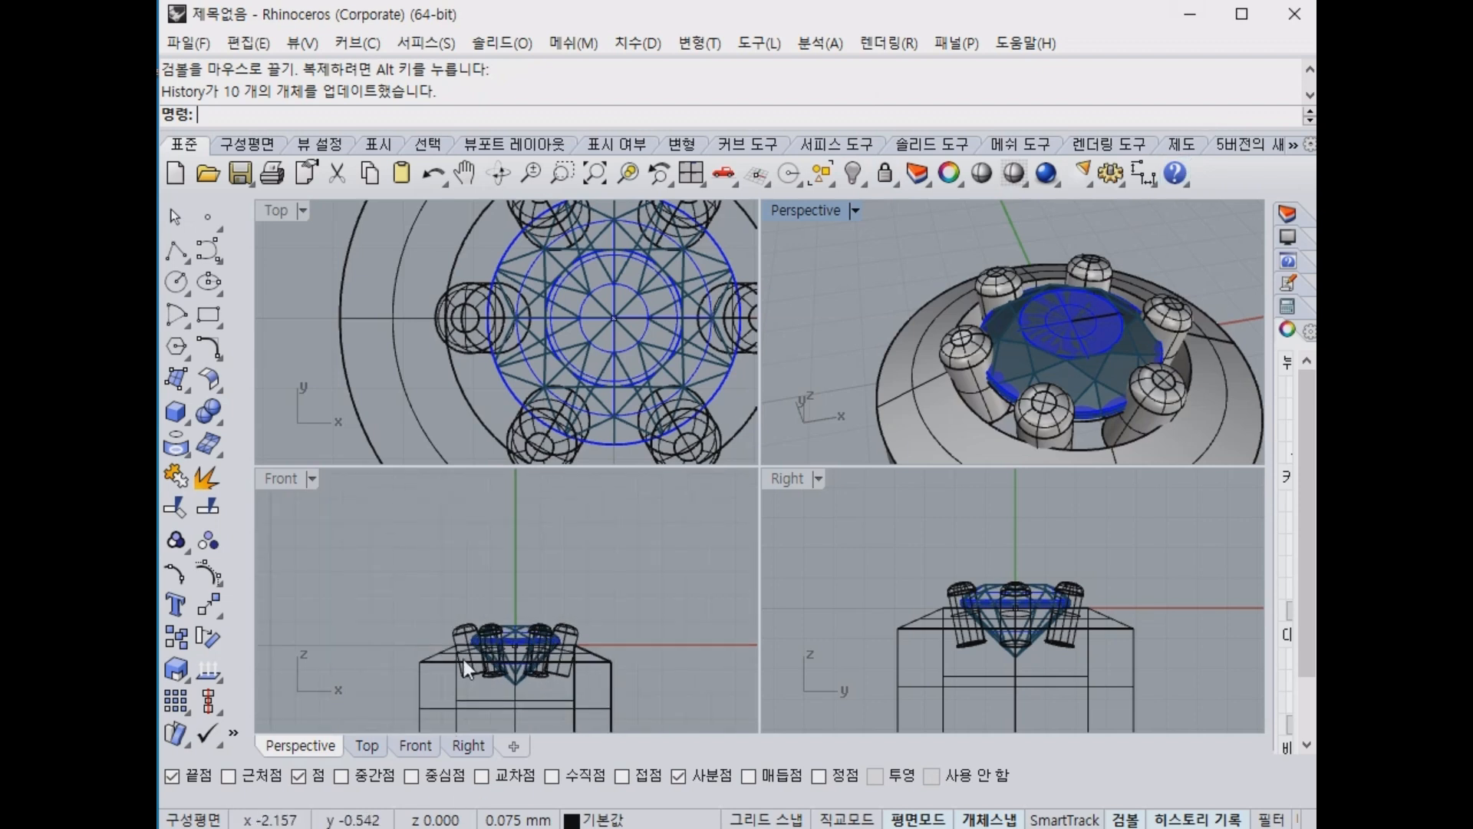
scroll(1159, 422, "down", 5)
right_click_drag(1131, 439, 1076, 342)
scroll(1062, 347, "up", 4)
right_click(1125, 405)
right_click_drag(1125, 405, 1068, 287)
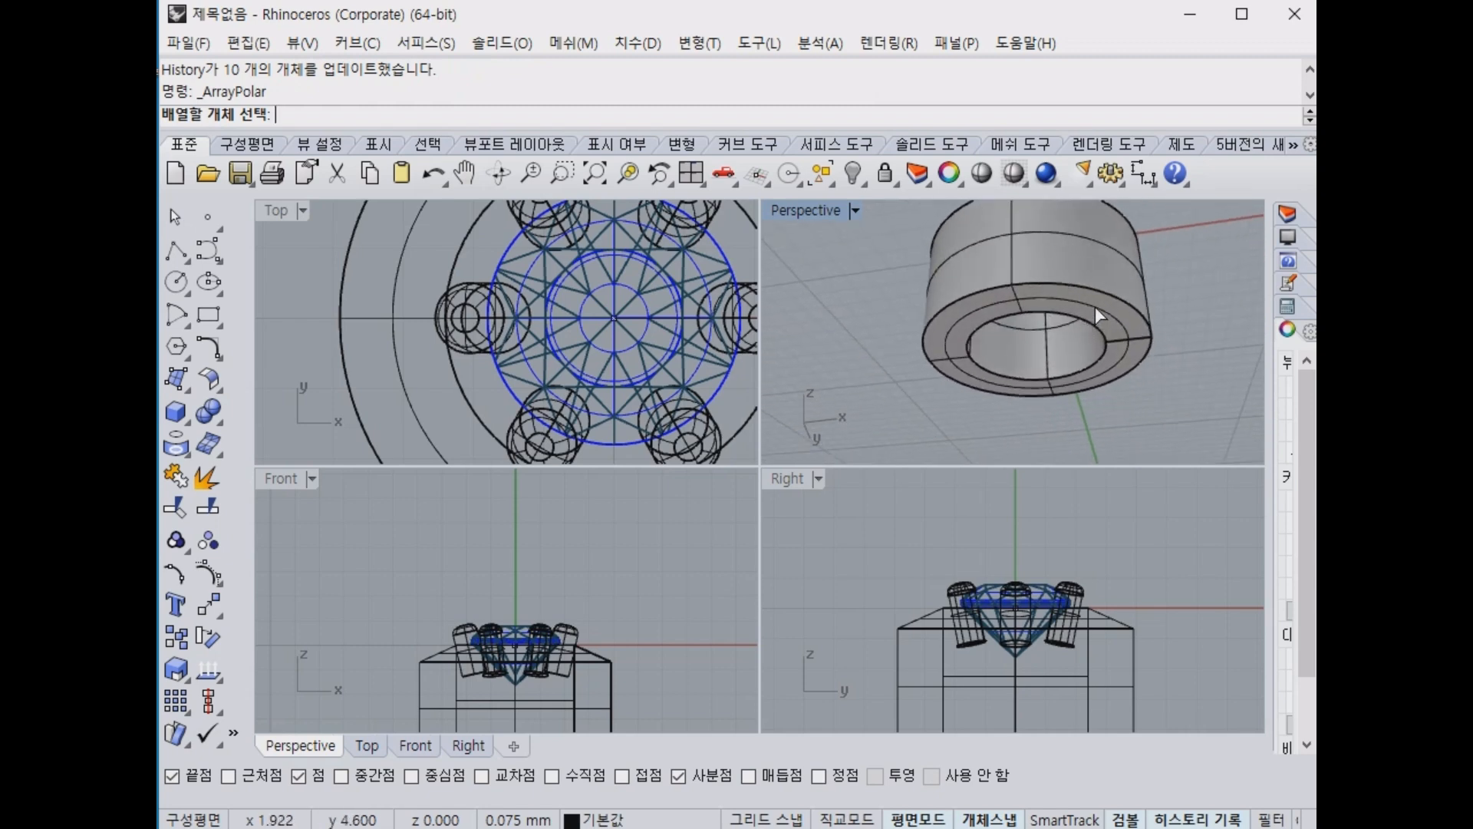
left_click(206, 477)
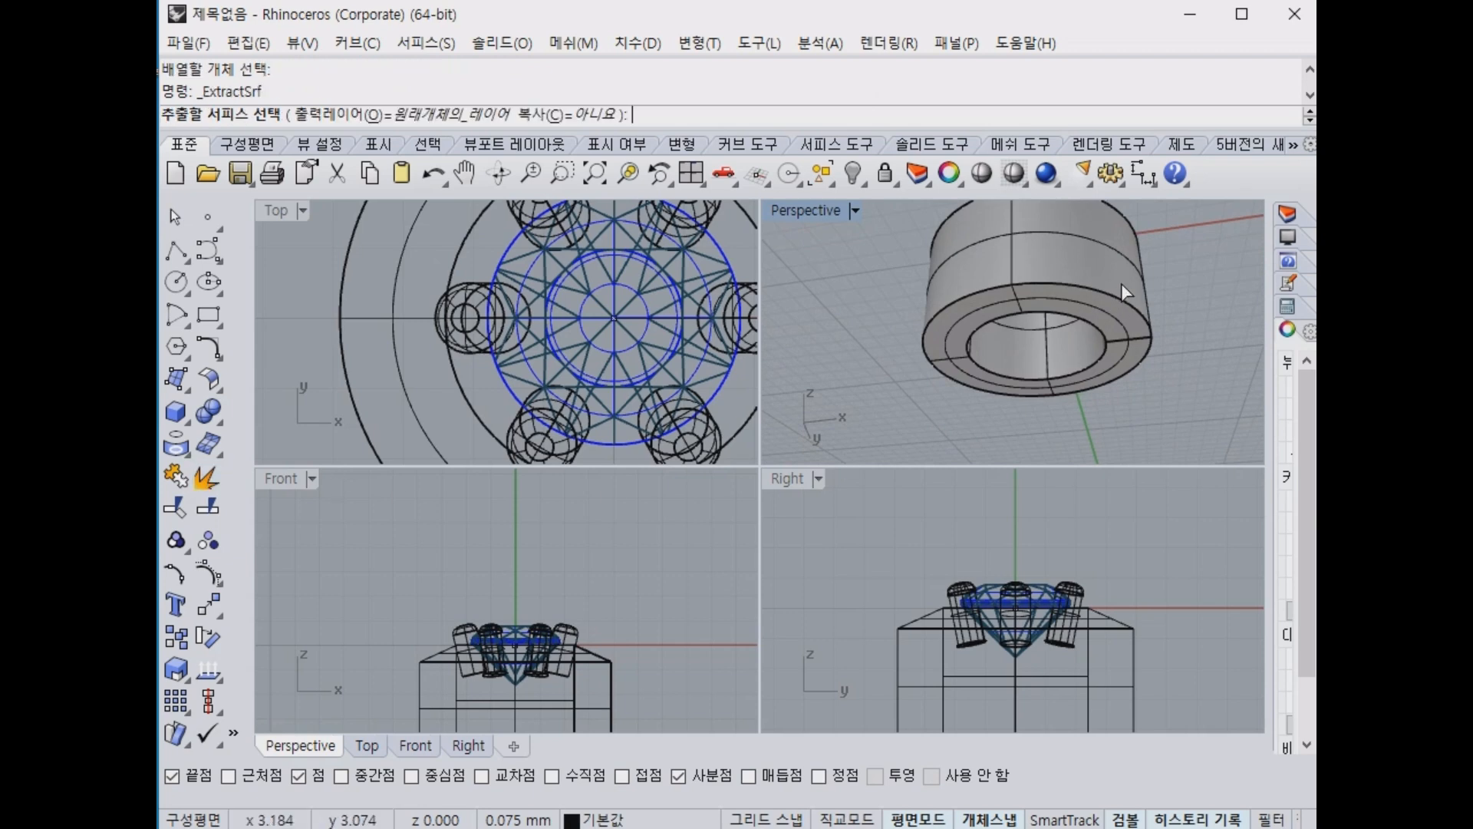
left_click(1094, 310)
key("Return")
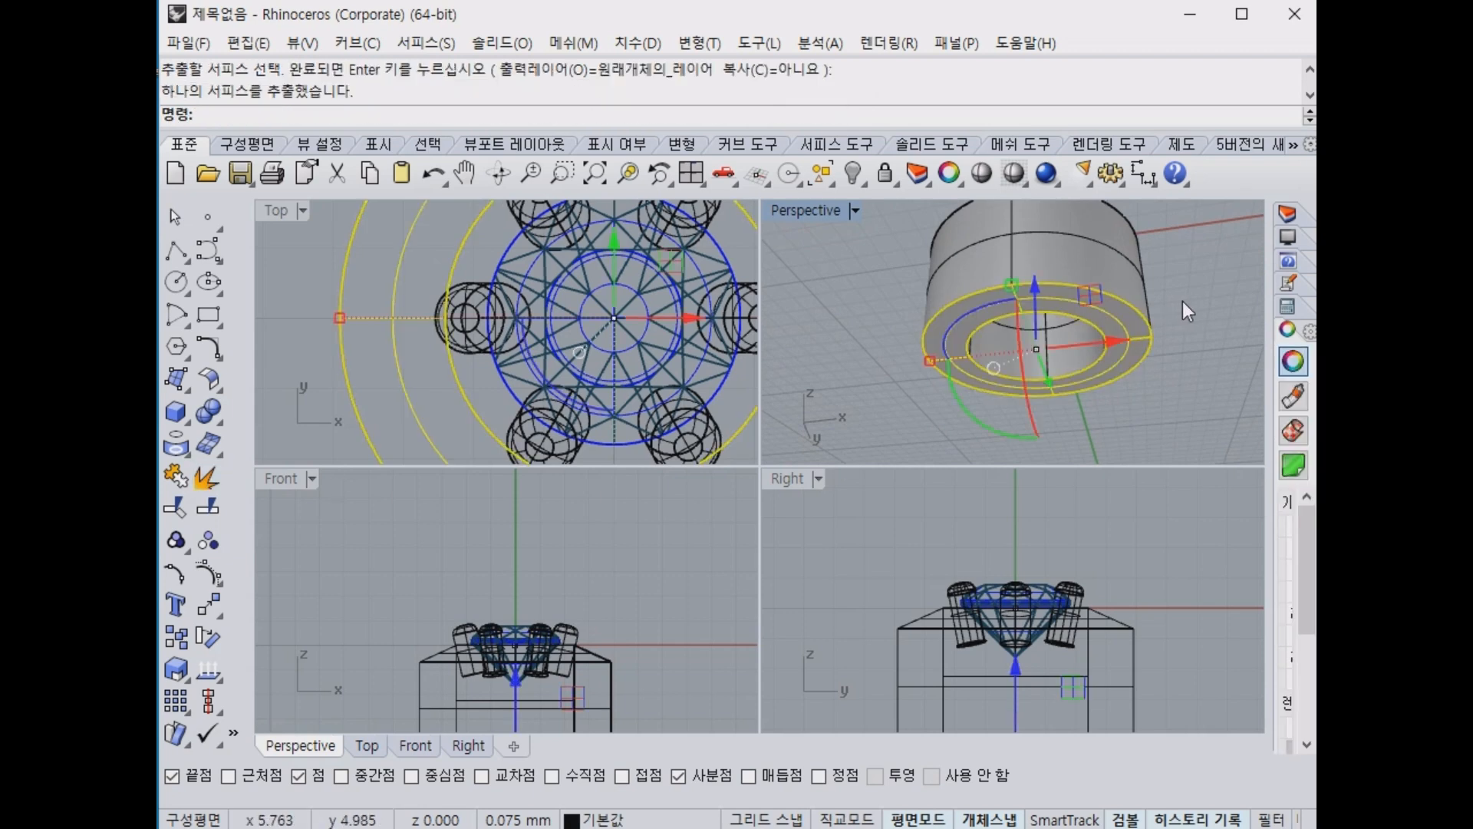
key("Delete")
Explode the ring body polysurface into its separate surfaces.
right_click_drag(1182, 301, 1168, 185)
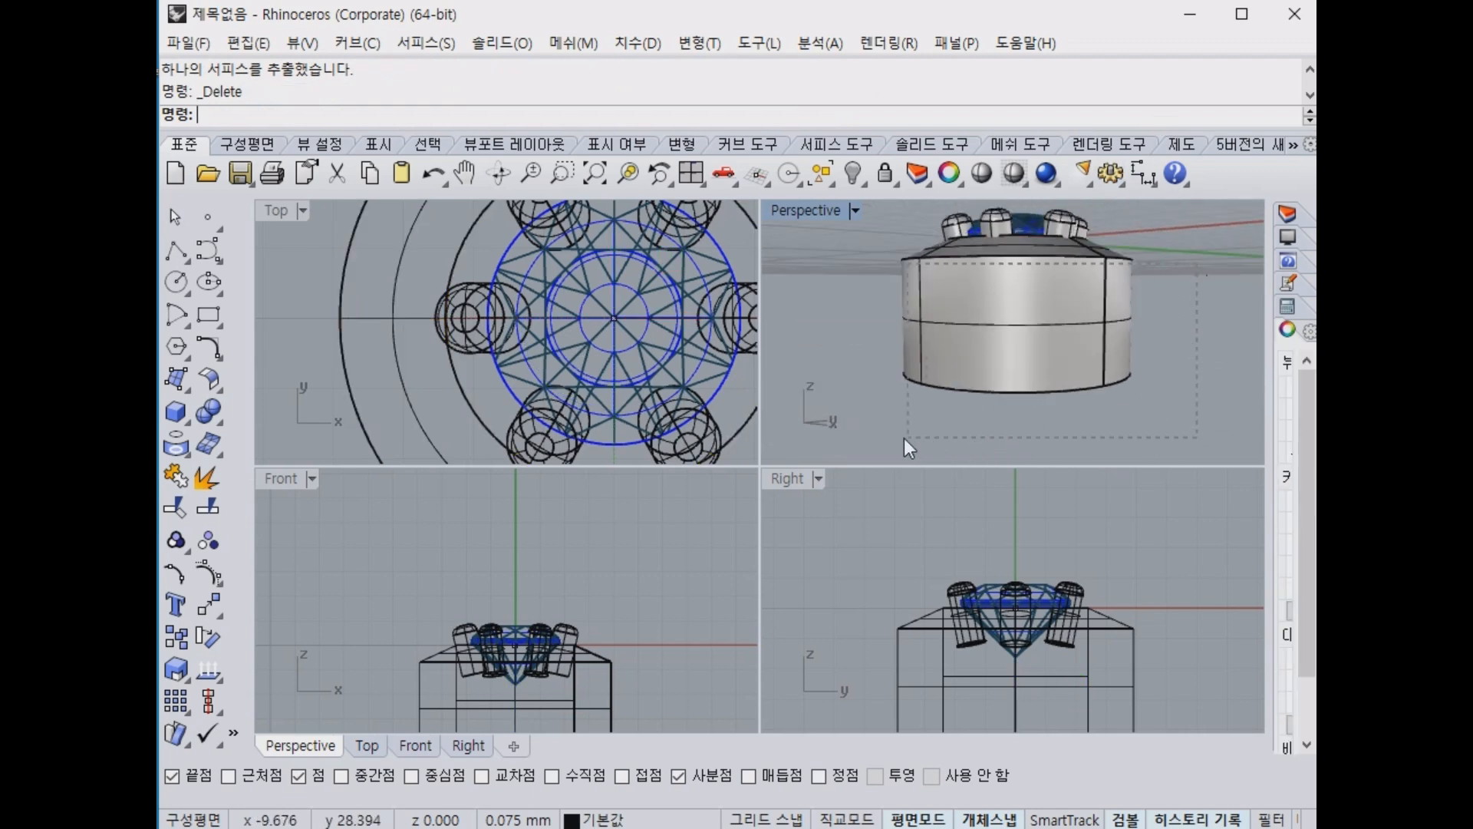
key("ctrl+a")
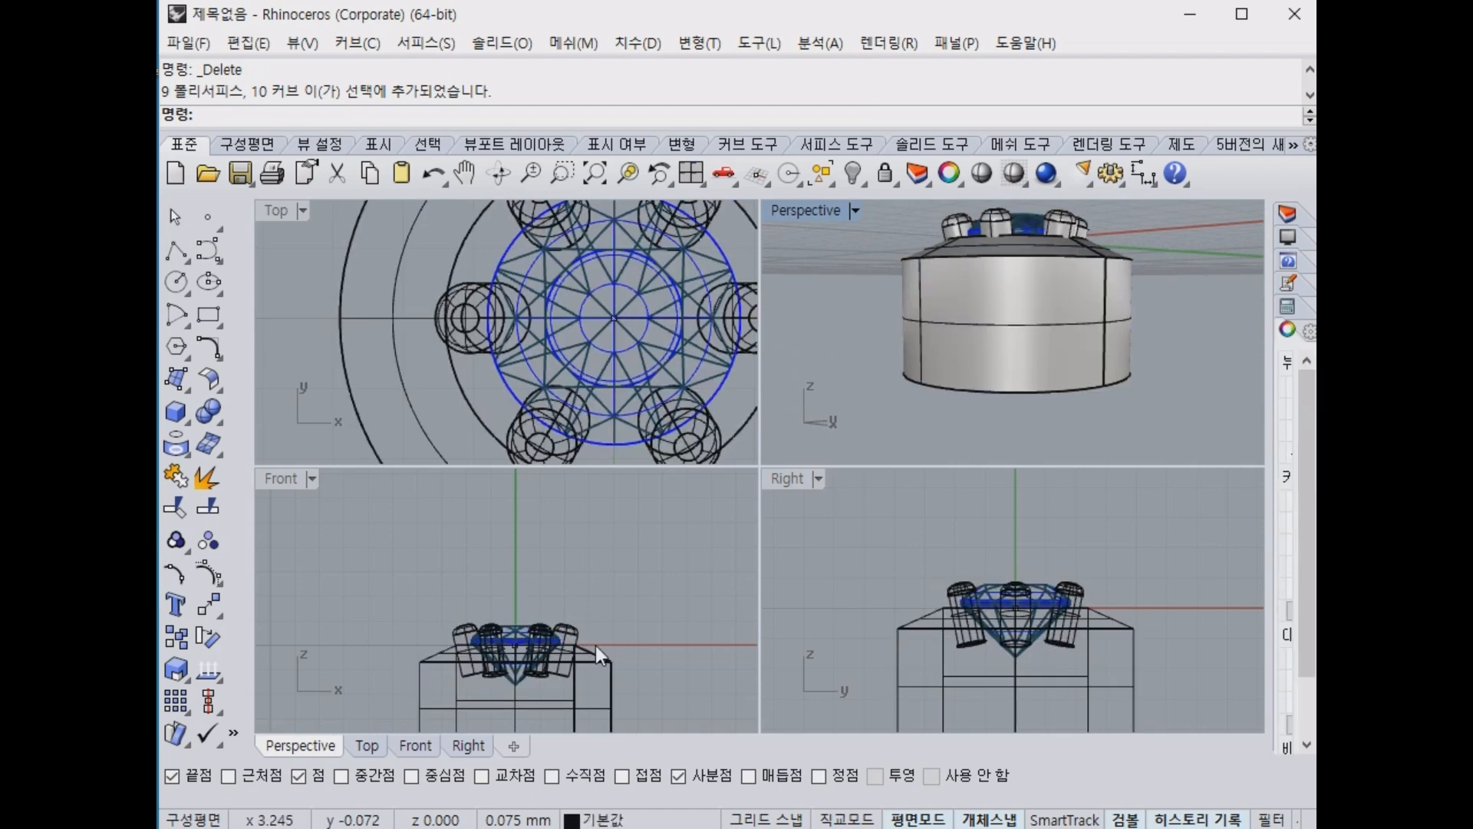
right_click_drag(673, 729, 669, 645)
left_click_drag(384, 652, 375, 609)
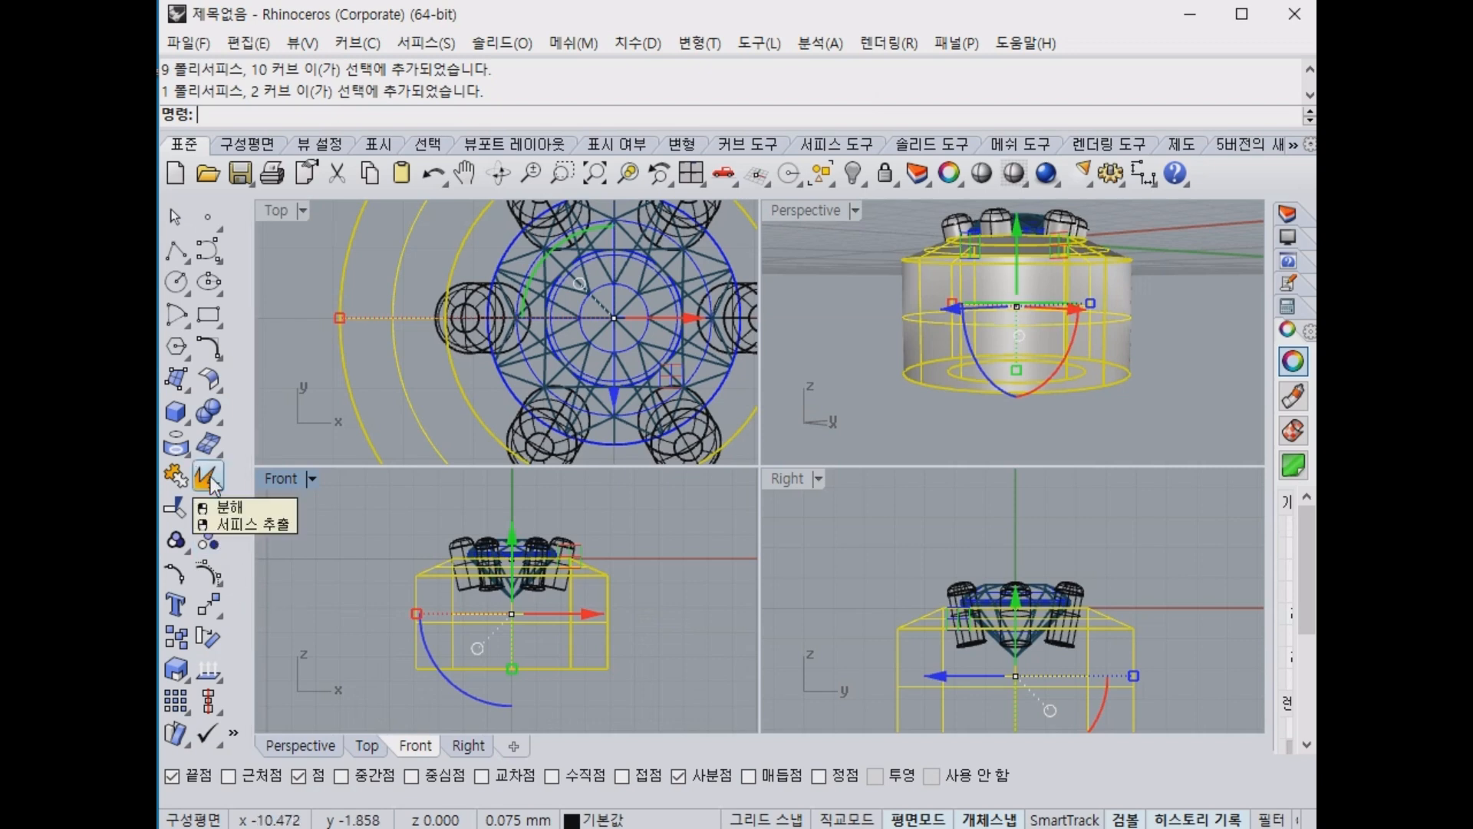
left_click(208, 540)
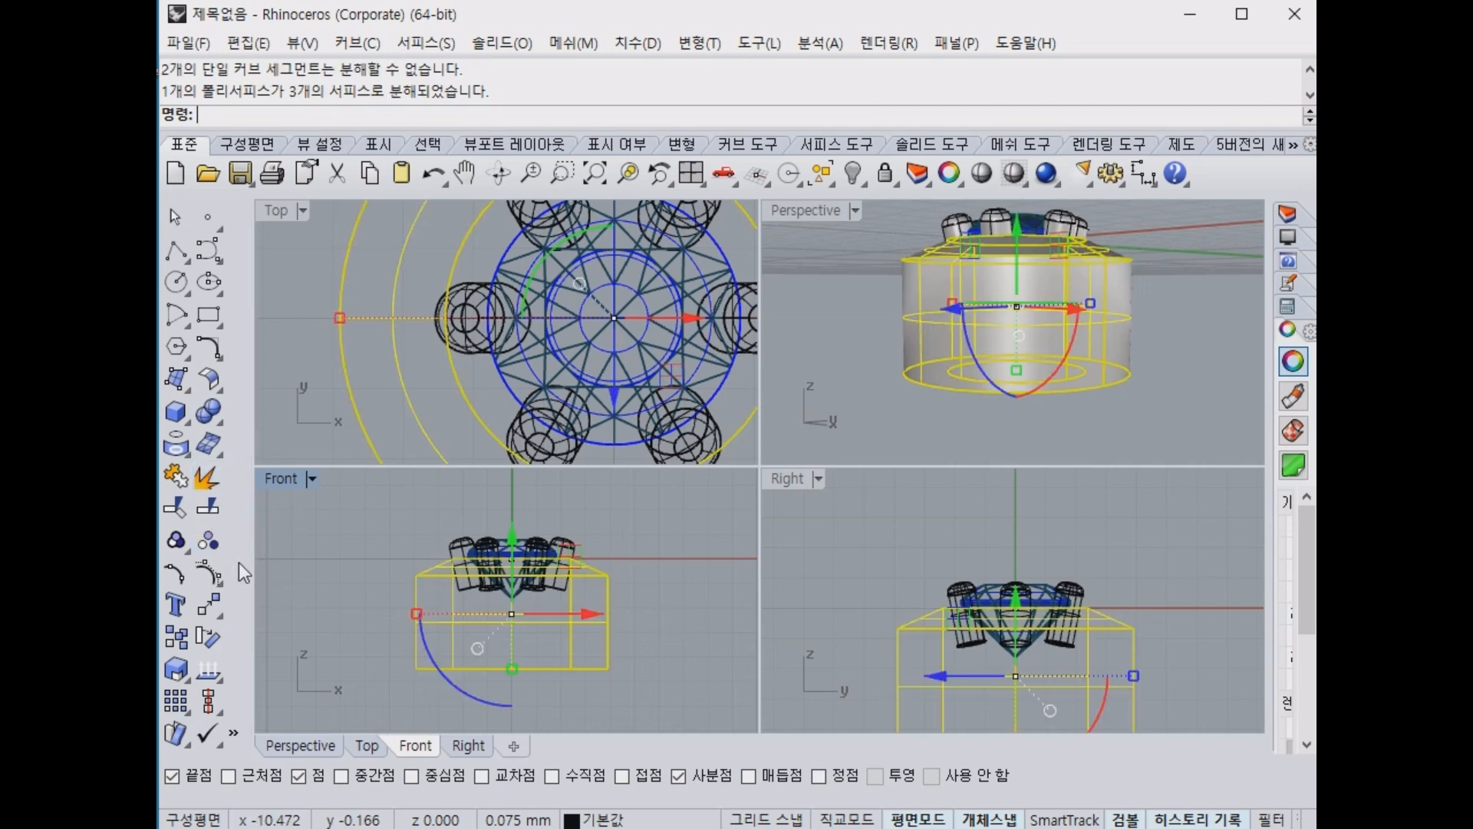
Undo the ring body's explode and the deletion of its flat bottom face.
left_click(208, 574)
left_click_drag(357, 642, 666, 717)
left_click(684, 655)
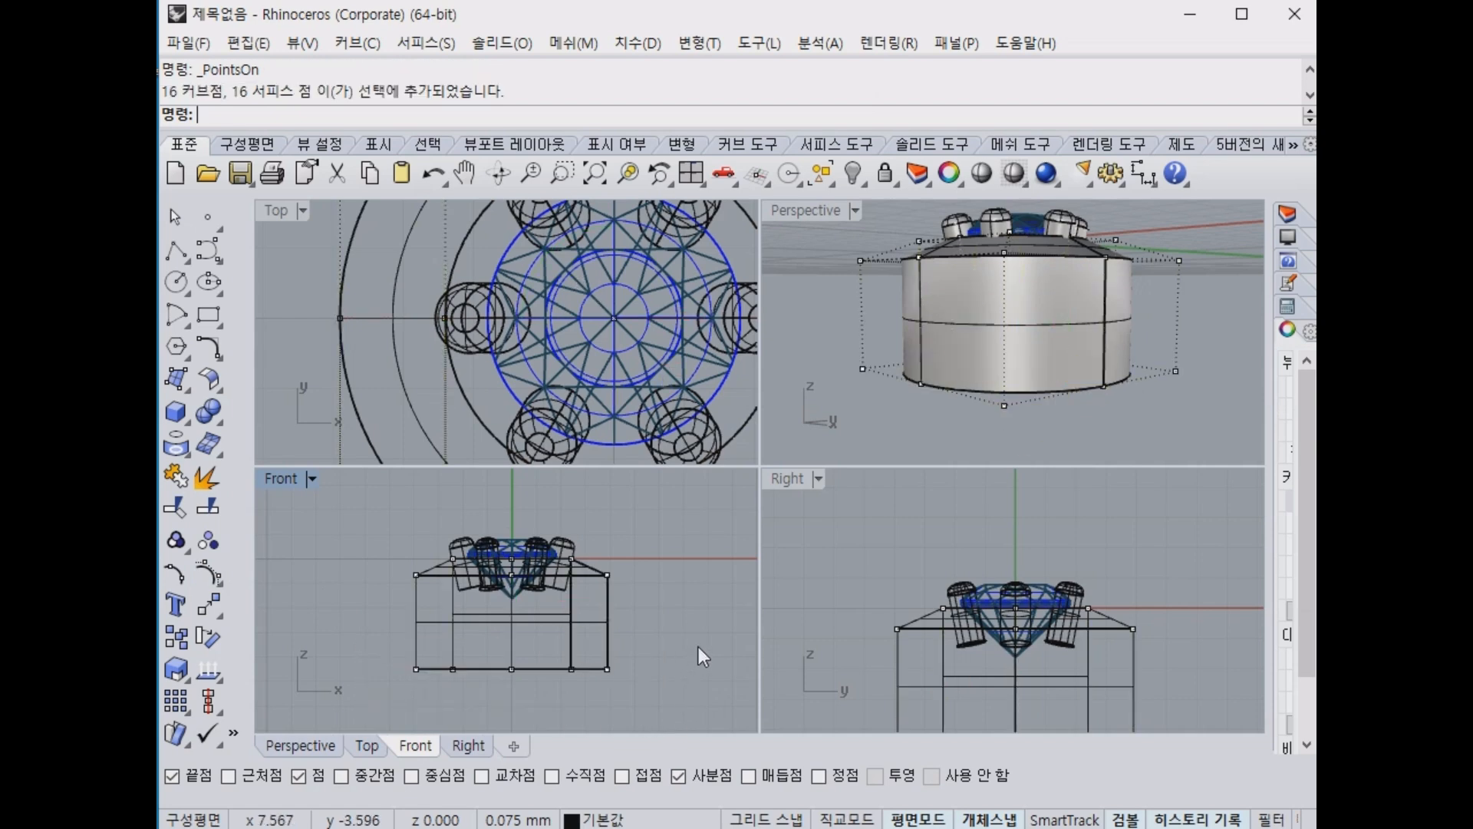
key("ctrl+z")
key("ctrl+z")
left_click(687, 637)
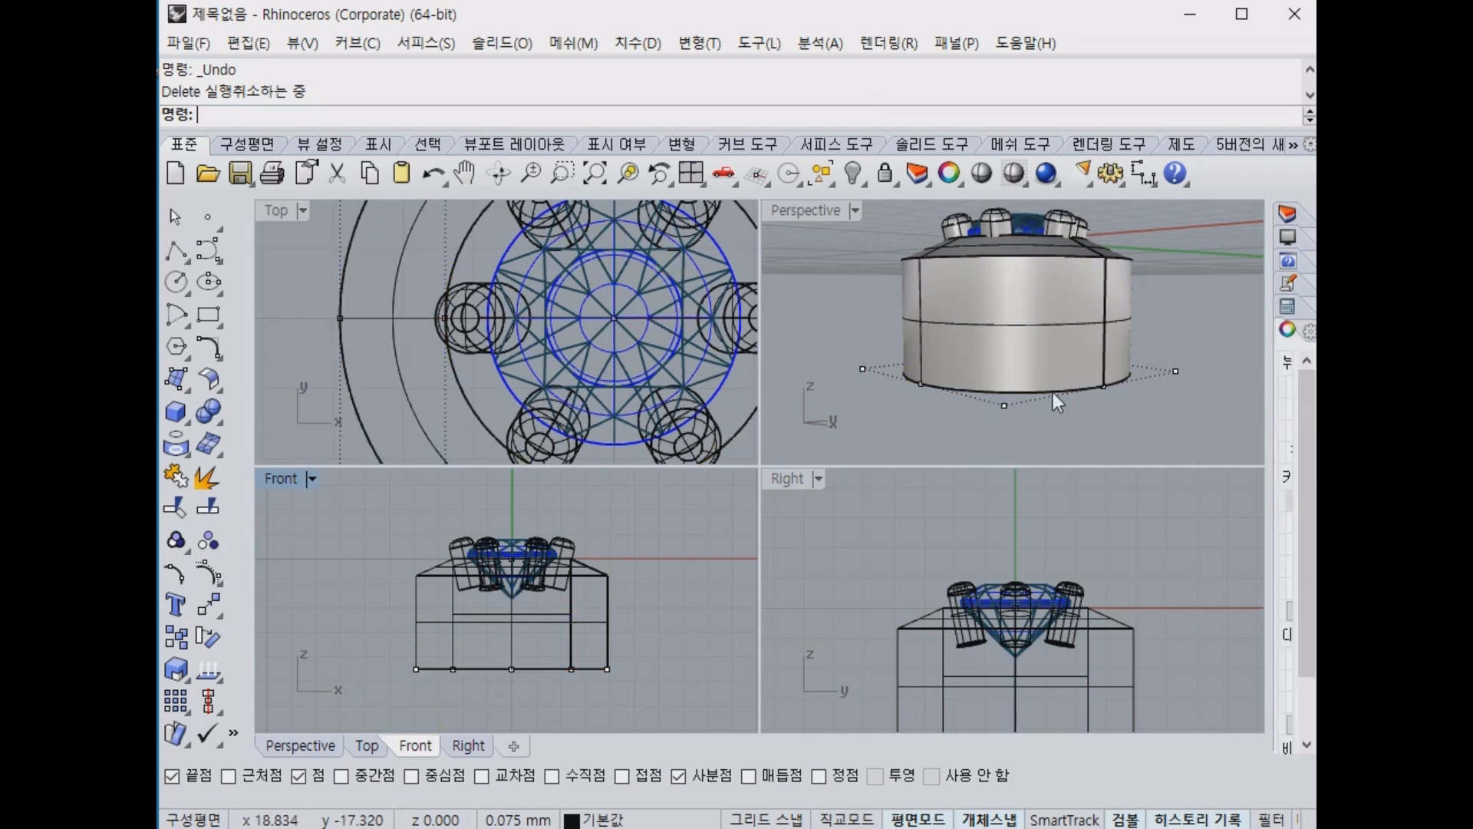
Explode the ring body and the prongs caught in the same selection into separate surfaces.
right_click_drag(1058, 401, 1076, 296)
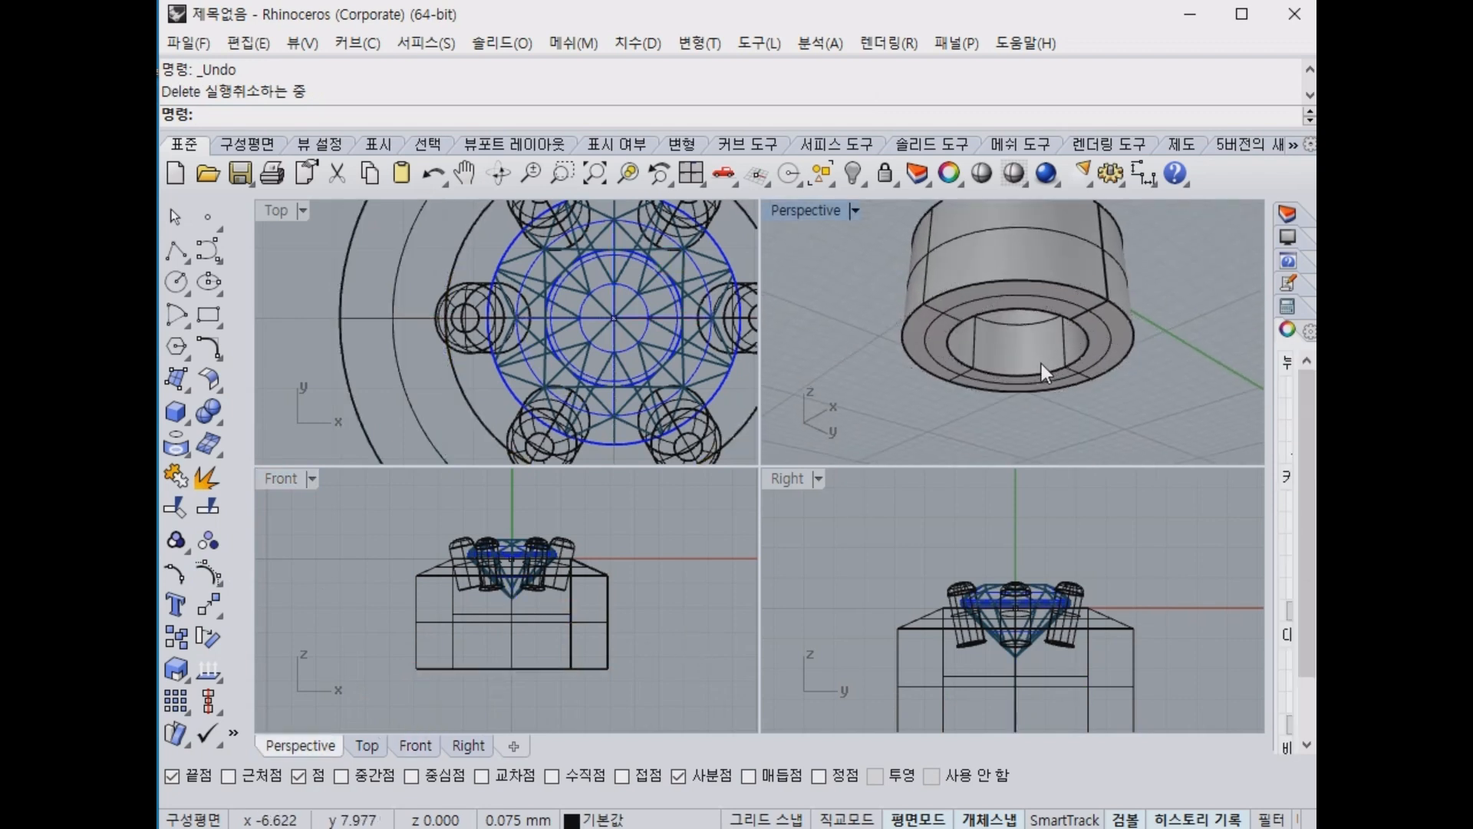
left_click_drag(1112, 353, 1110, 361)
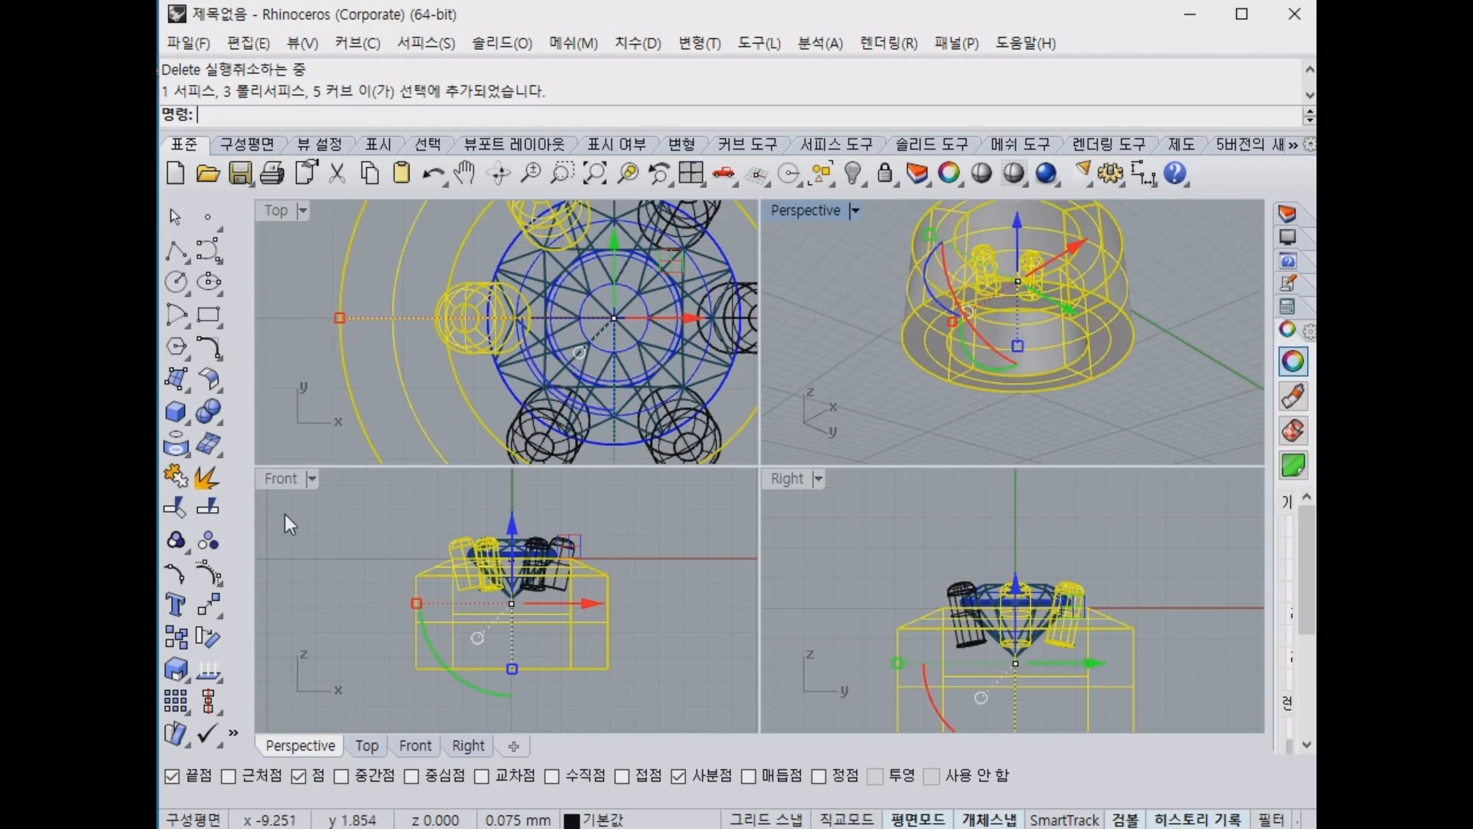
left_click(209, 483)
left_click(715, 565)
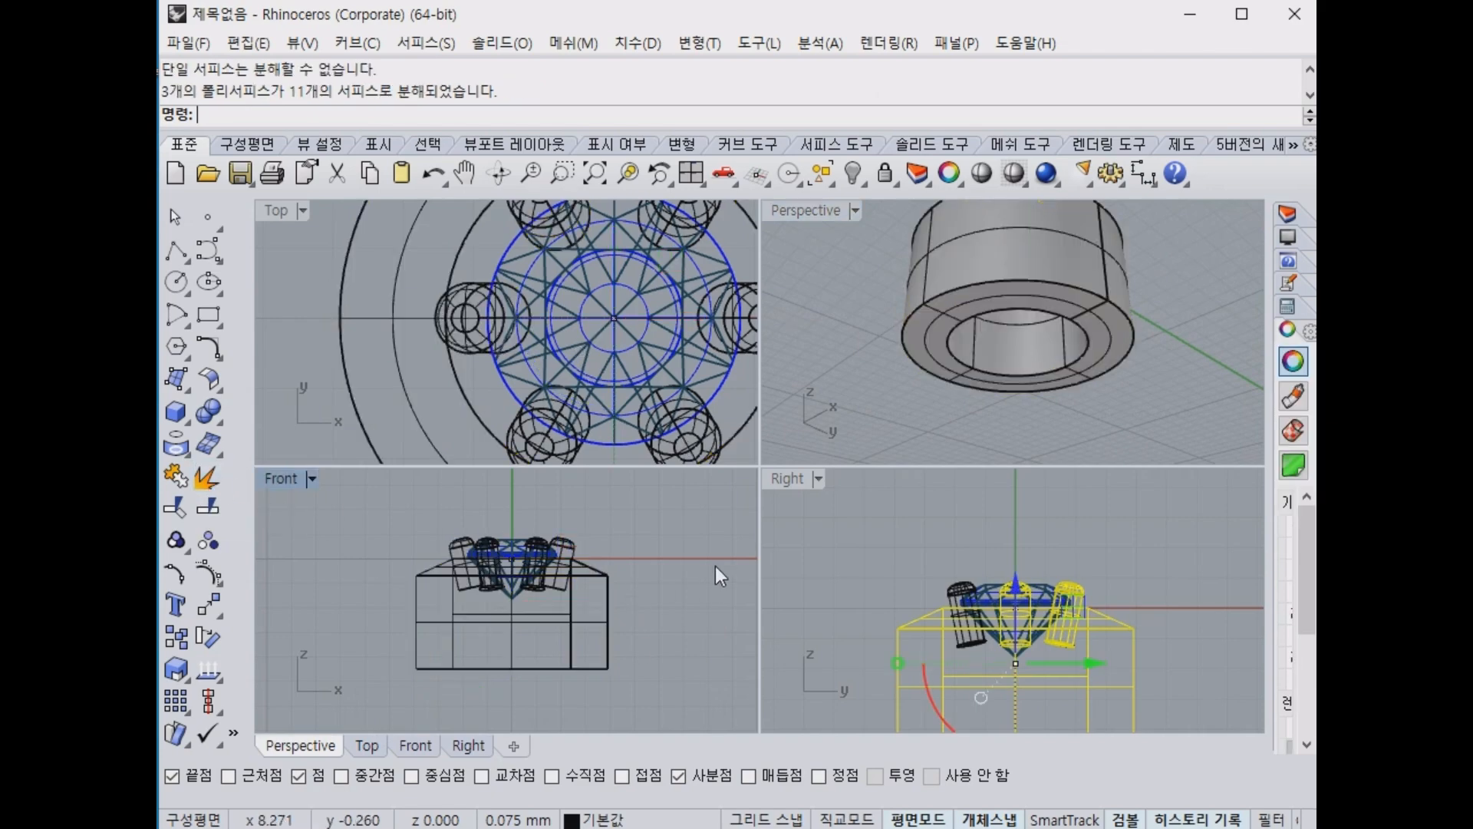
Delete the ring body's flat bottom face and show the control points of its remaining surfaces.
left_click(952, 310)
key("Delete")
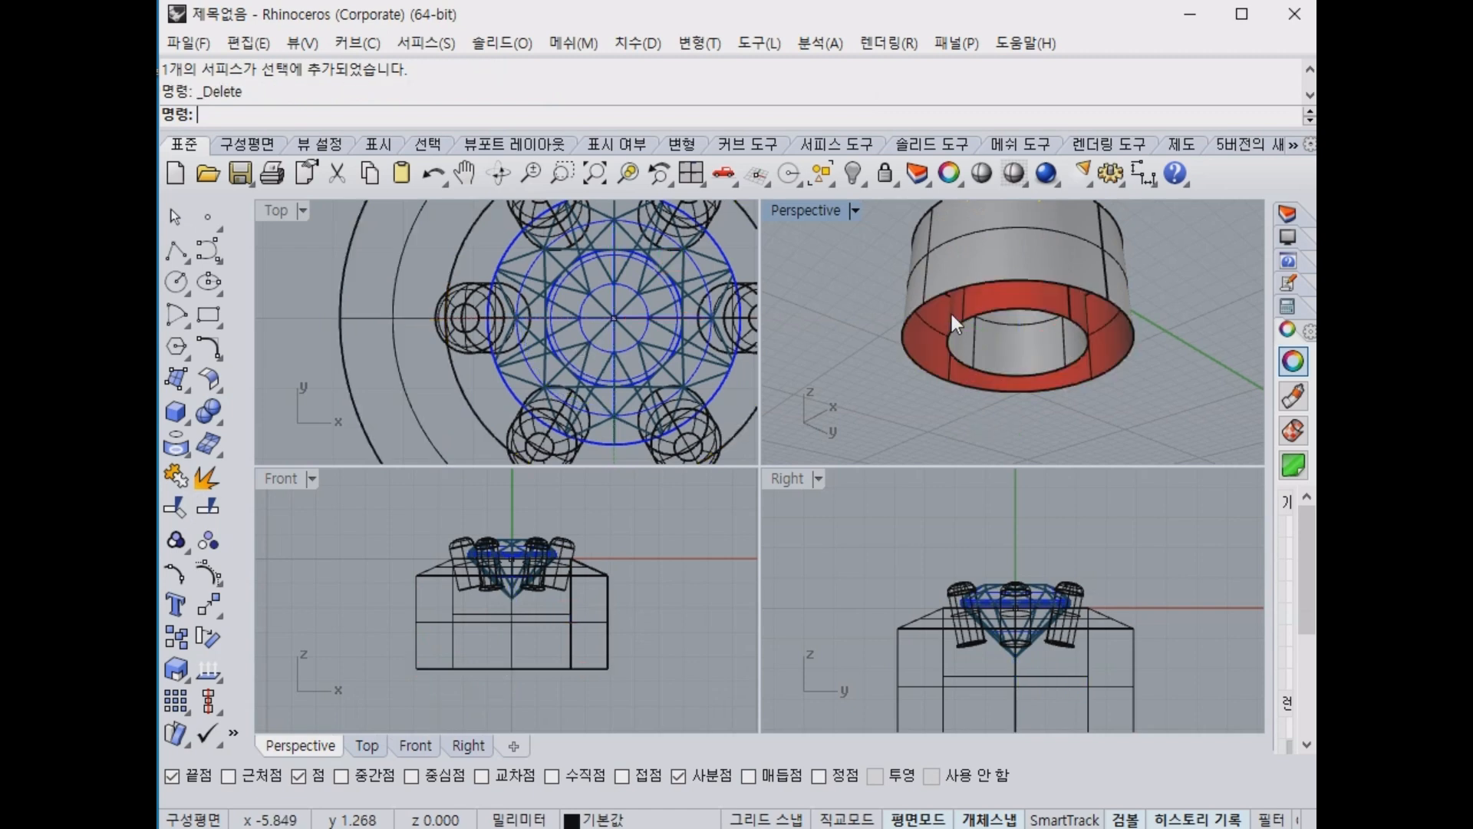
left_click_drag(676, 685, 330, 623)
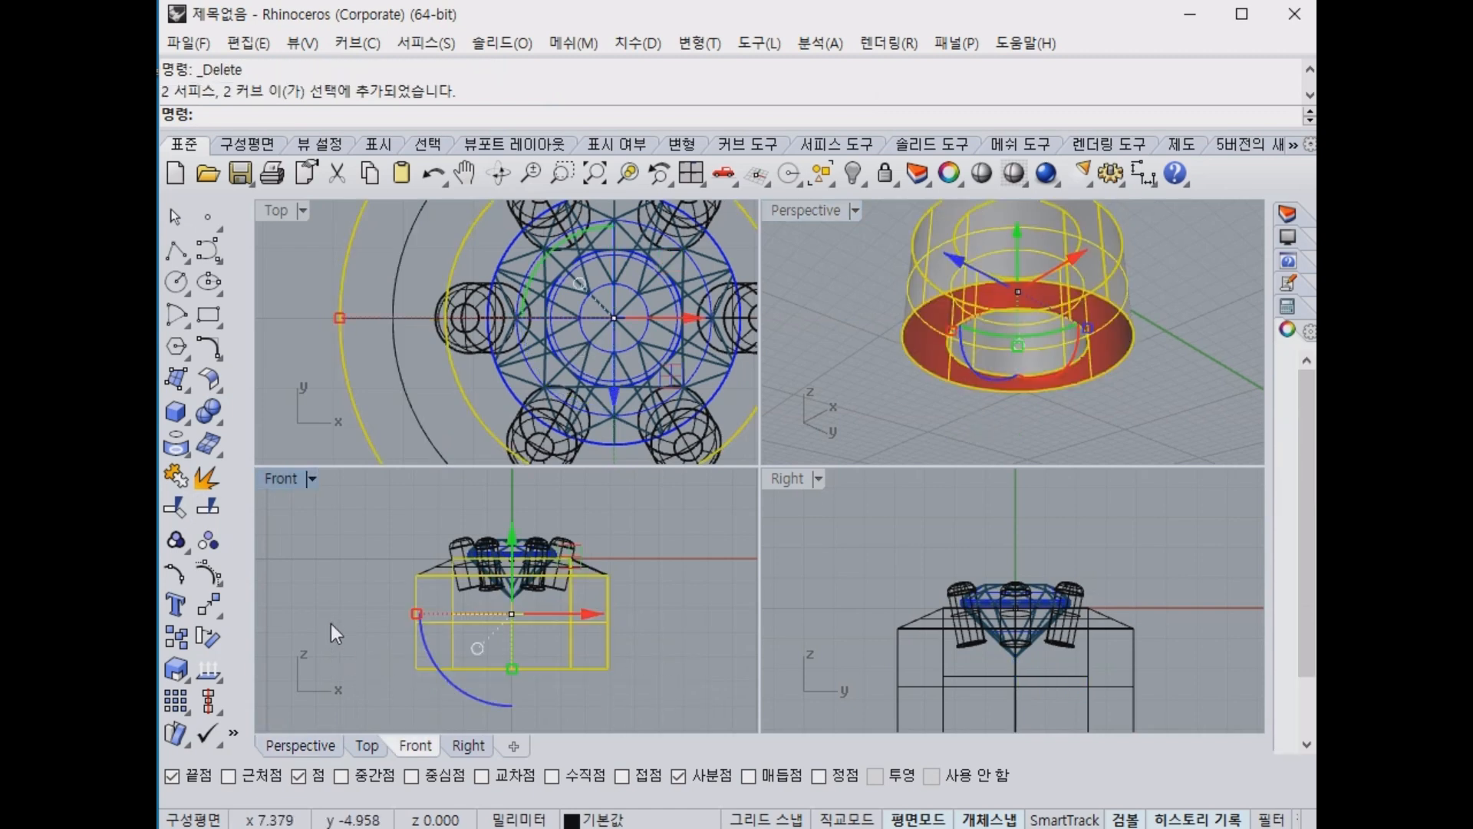
left_click(207, 572)
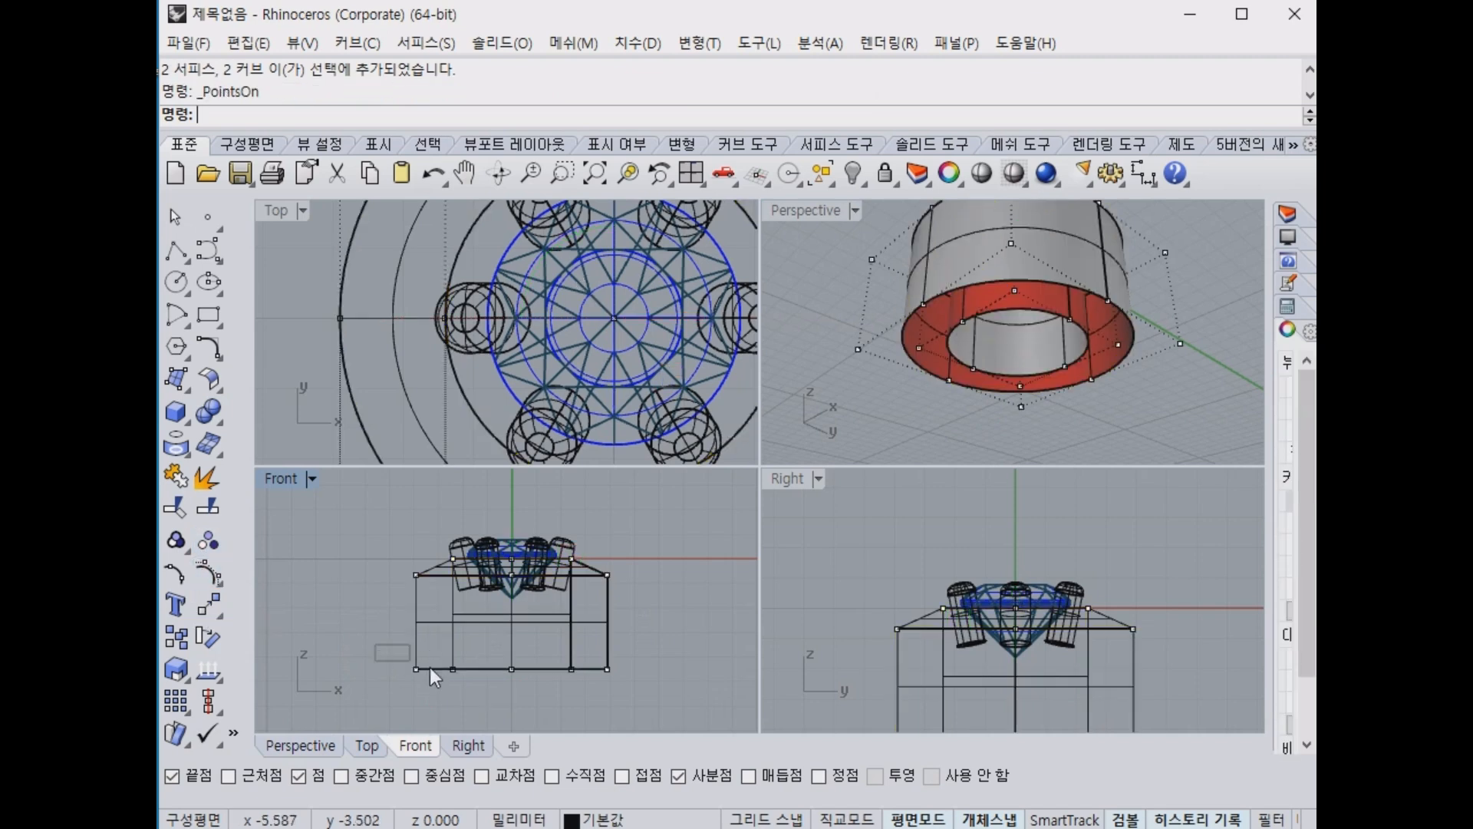
Scale the ring body's bottom control points inward to an outer radius of about 2.9 mm, tapering the walls.
left_click_drag(430, 666, 678, 720)
scroll(379, 297, "down", 5)
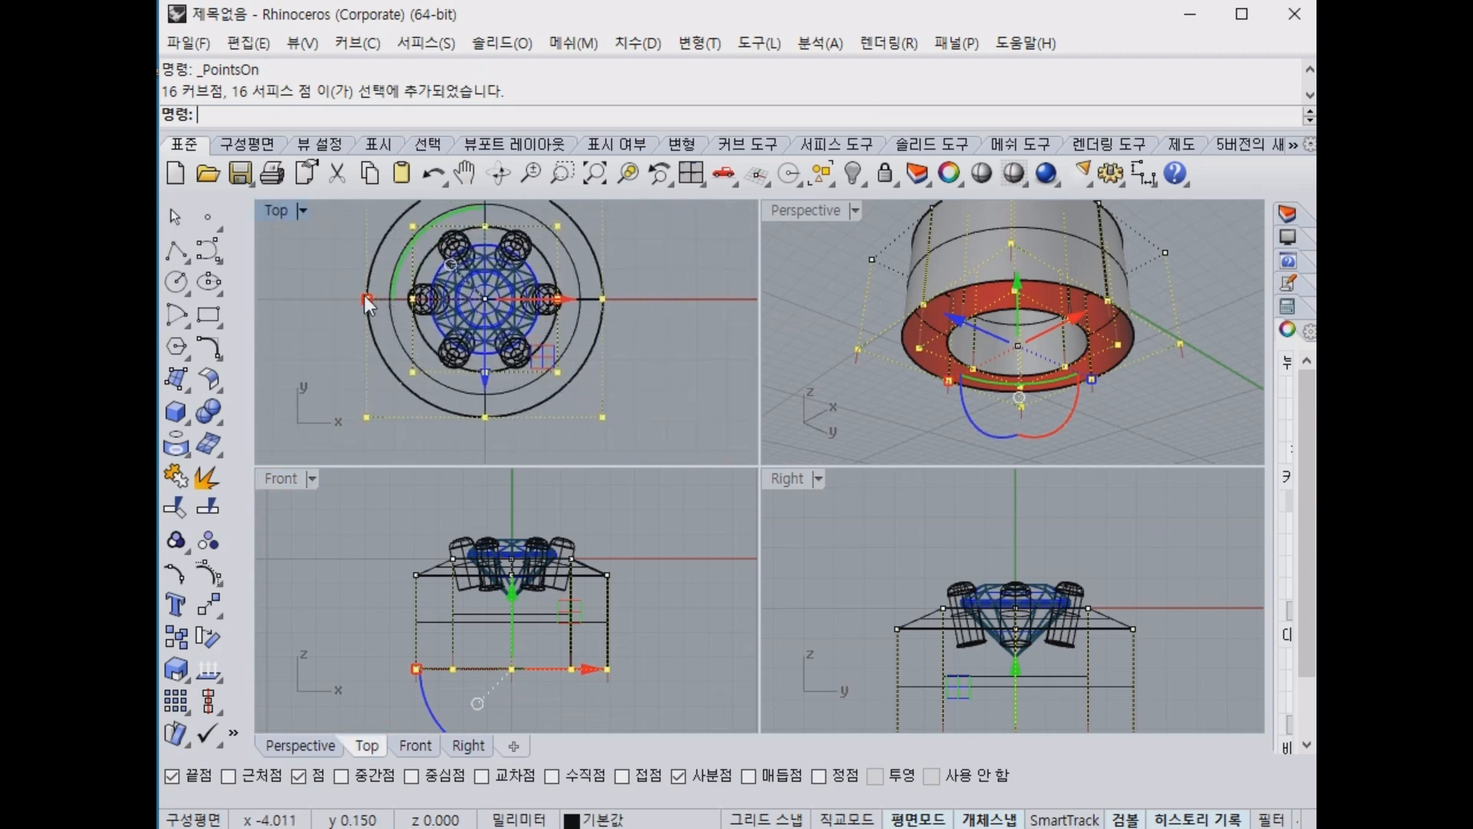
left_click_drag(366, 296, 397, 300)
key("Escape")
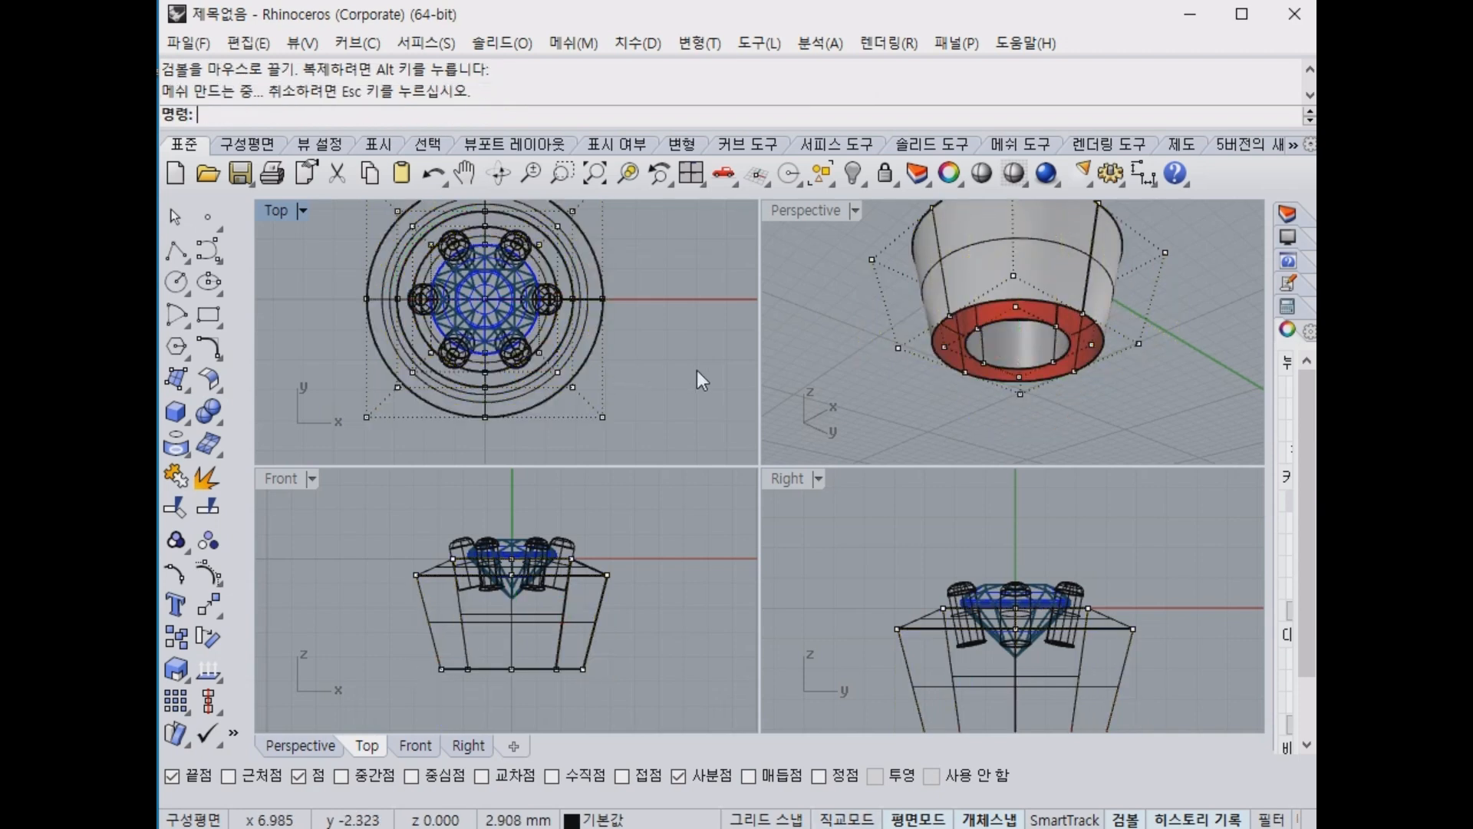
mouse_move(1121, 380)
right_mouse_down()
mouse_move(1135, 387)
mouse_move(1058, 247)
mouse_move(1059, 401)
mouse_move(1067, 266)
mouse_move(1112, 379)
mouse_move(1093, 296)
mouse_move(1136, 360)
right_mouse_up()
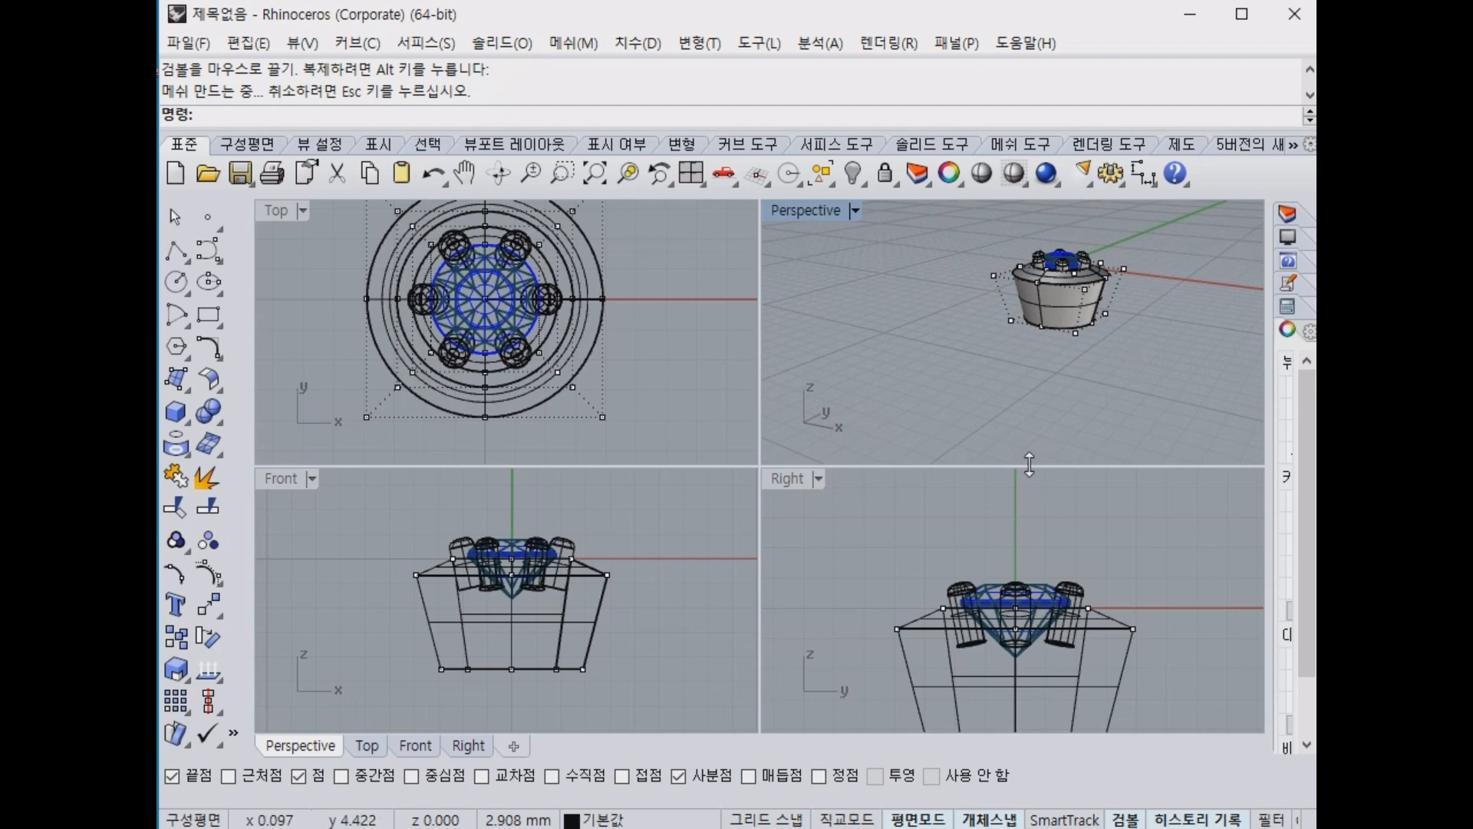
right_click_drag(1105, 368, 1182, 445)
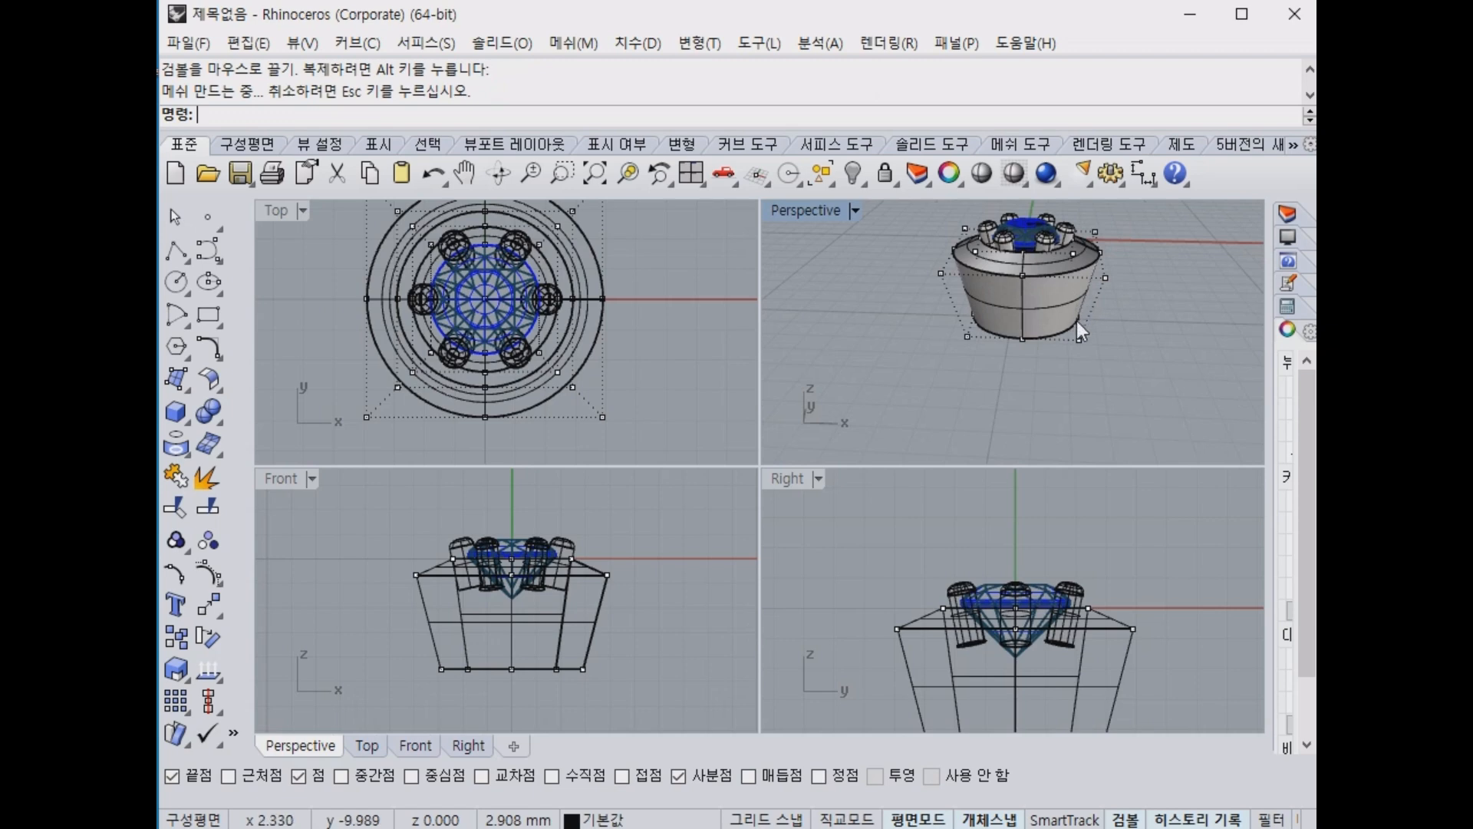
Undo the taper of the ring body and the deletion of its flat bottom face.
left_click(531, 703)
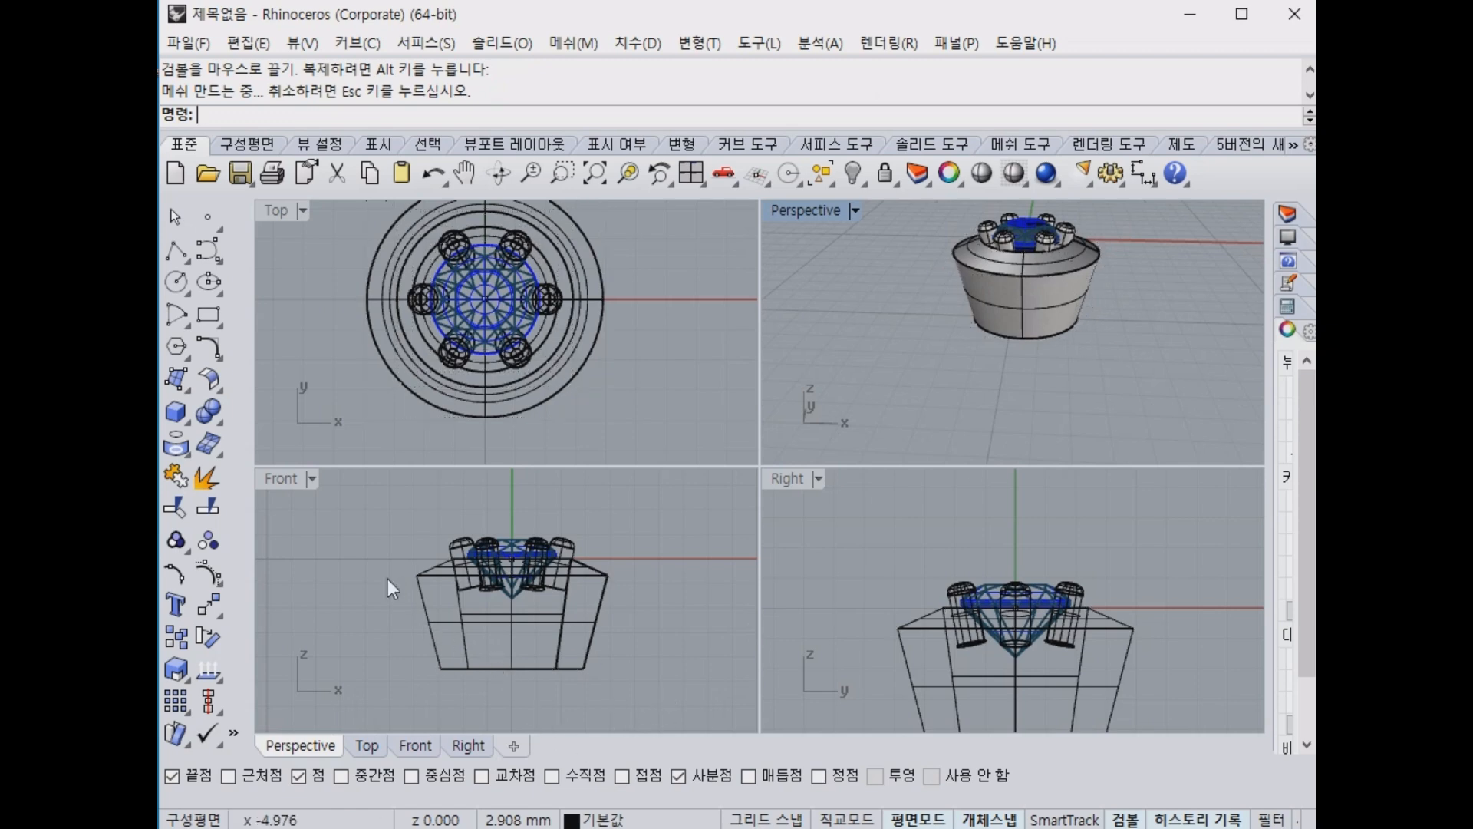
left_click_drag(351, 542, 651, 697)
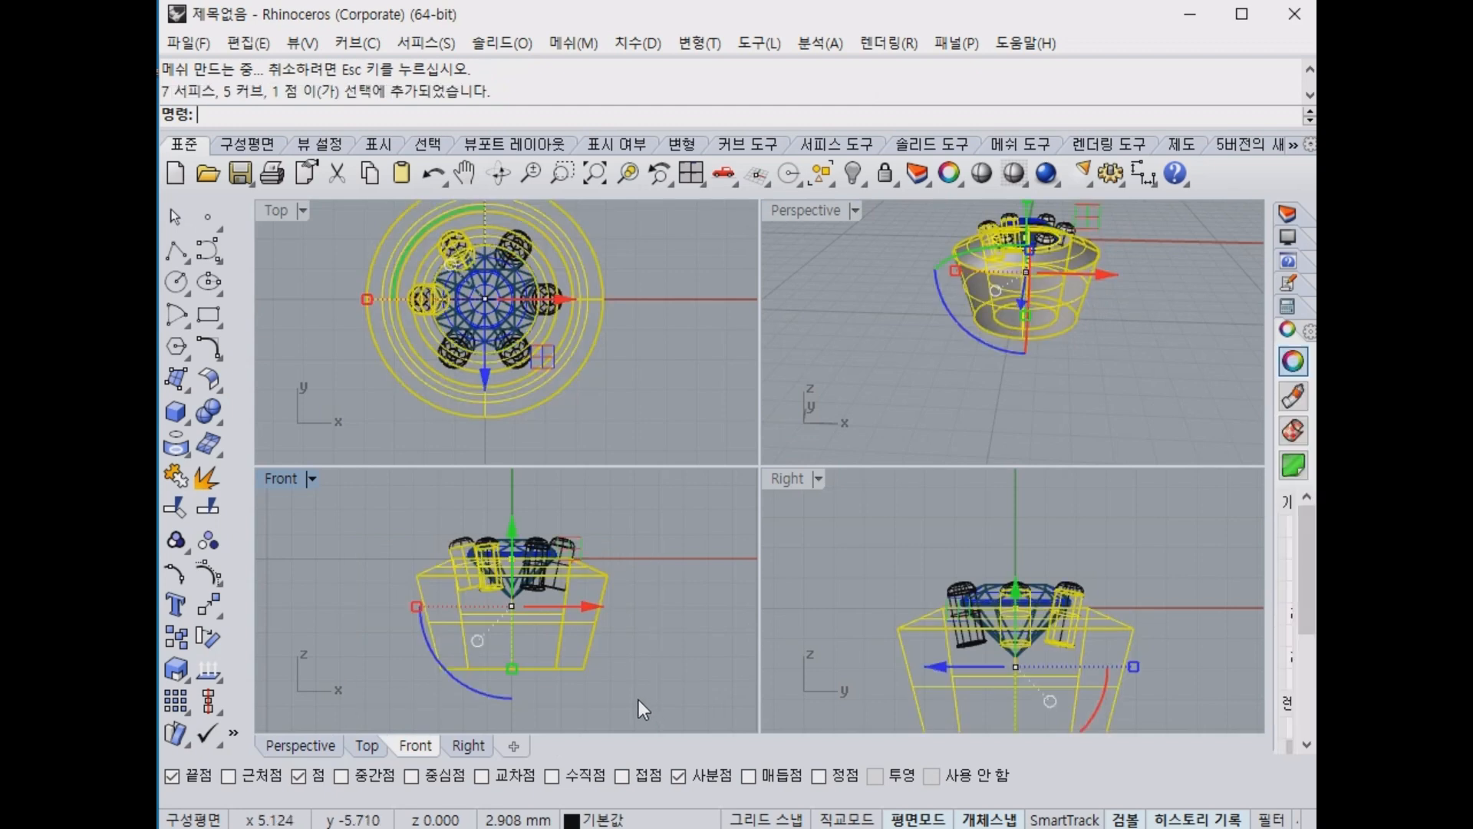
left_click(268, 508)
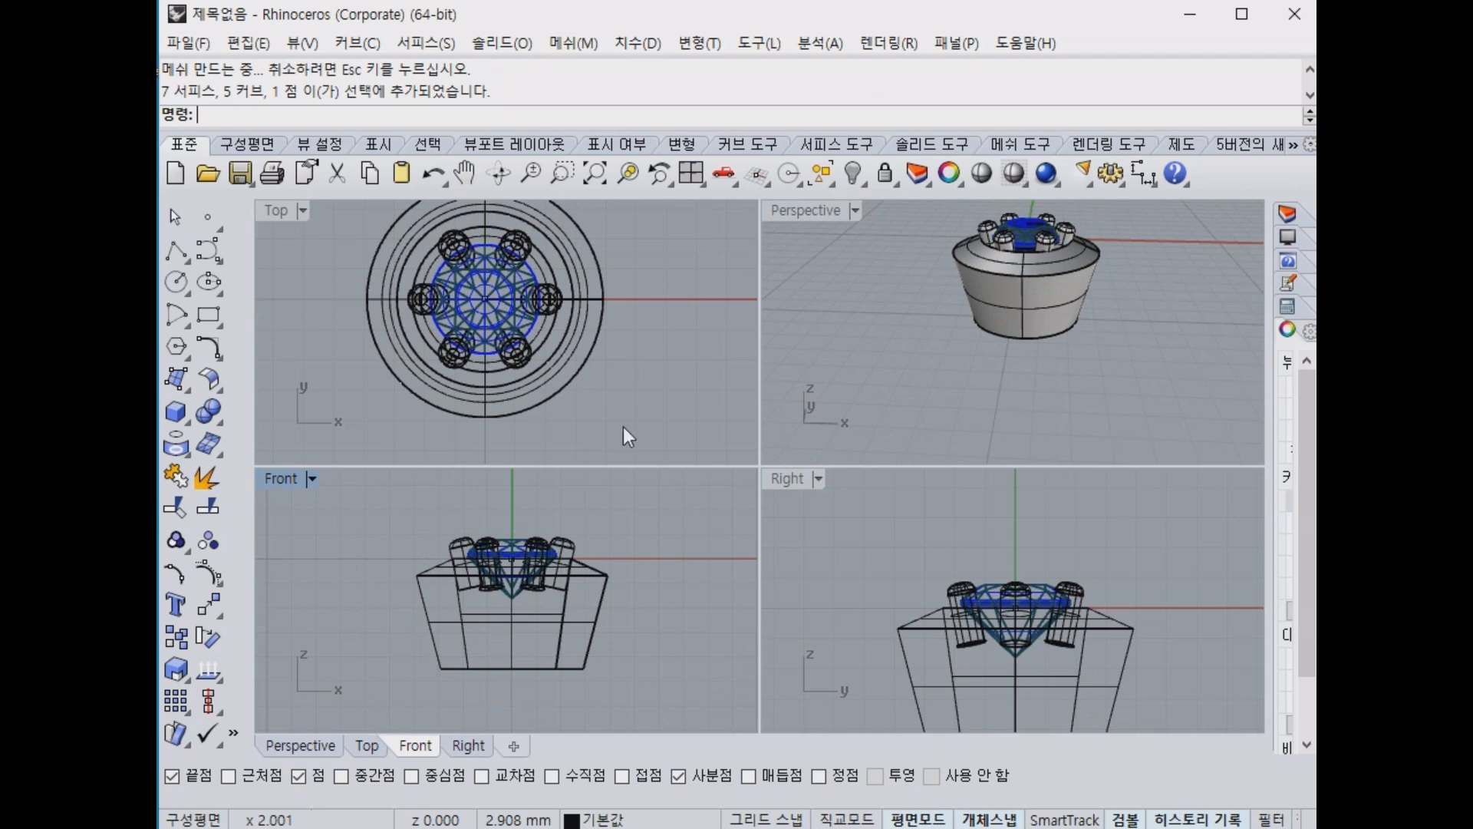
right_click_drag(1159, 362, 1037, 338)
key("ctrl+z")
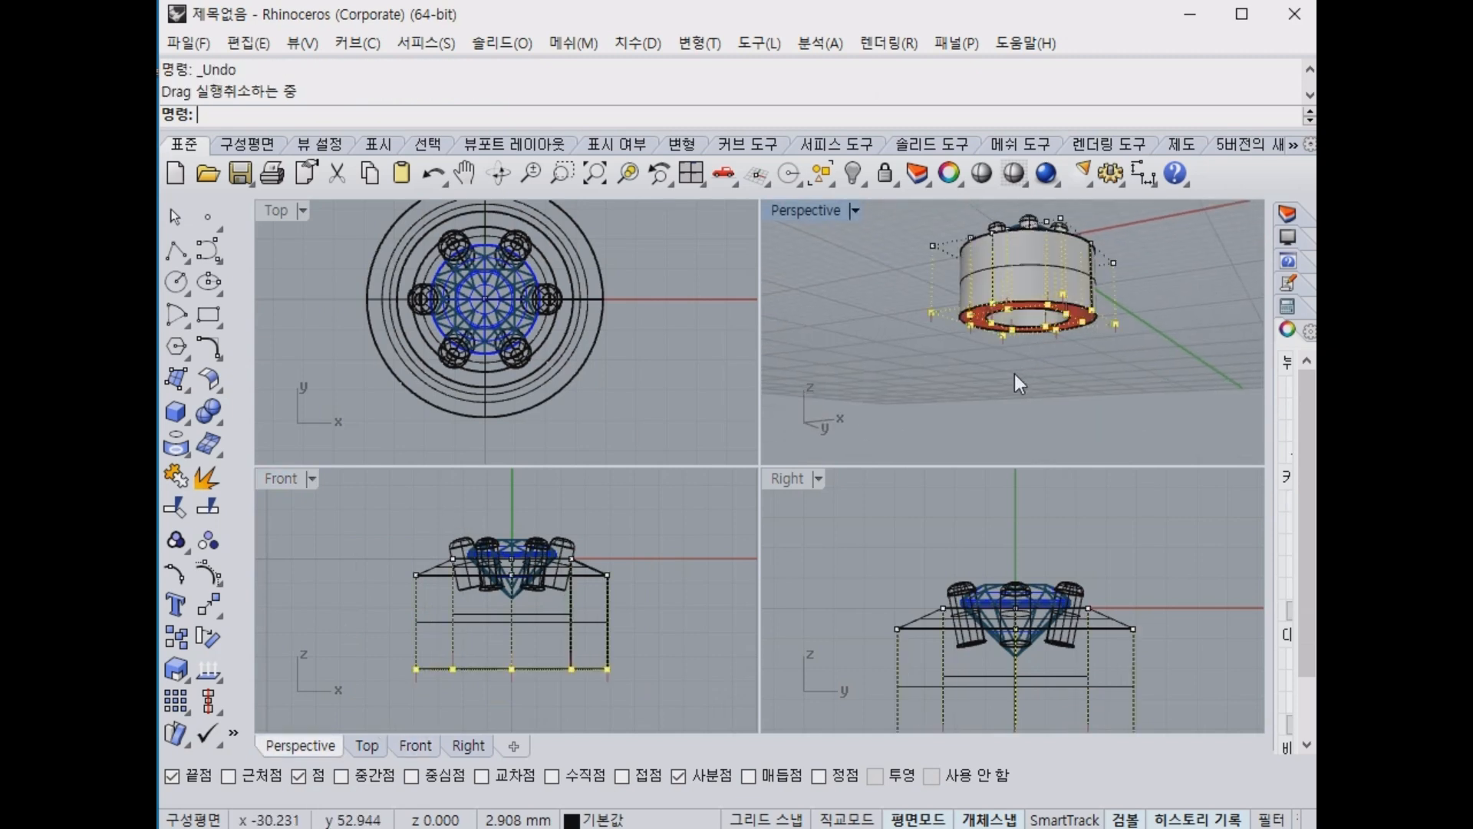
key("ctrl+z")
left_click(1150, 395)
right_click_drag(1149, 395, 867, 333)
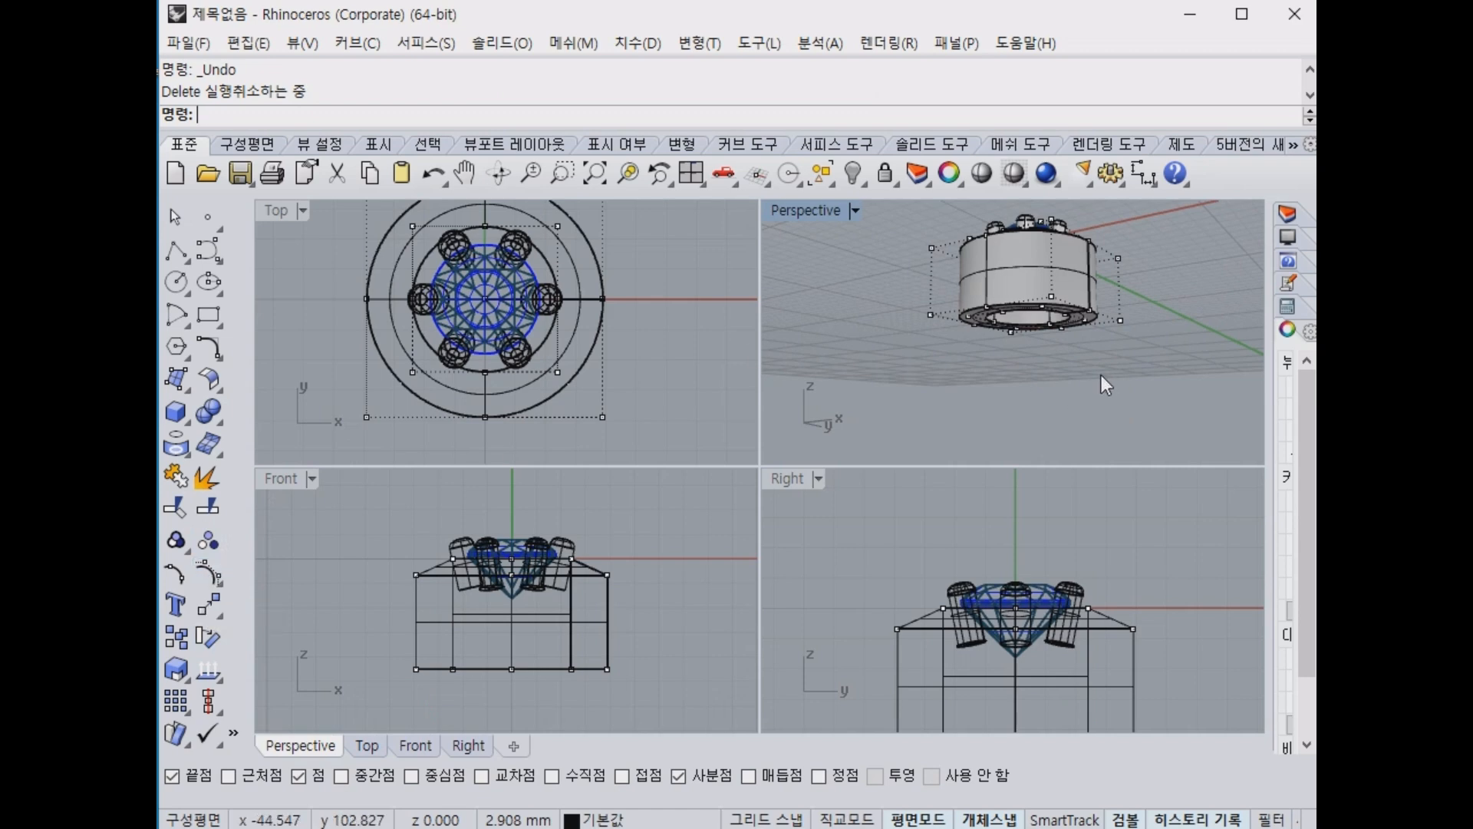
Delete the flat ring-shaped face at the underside of the ring body.
right_click_drag(1102, 374, 1075, 342)
scroll(1043, 305, "up", 5)
left_click(1016, 251)
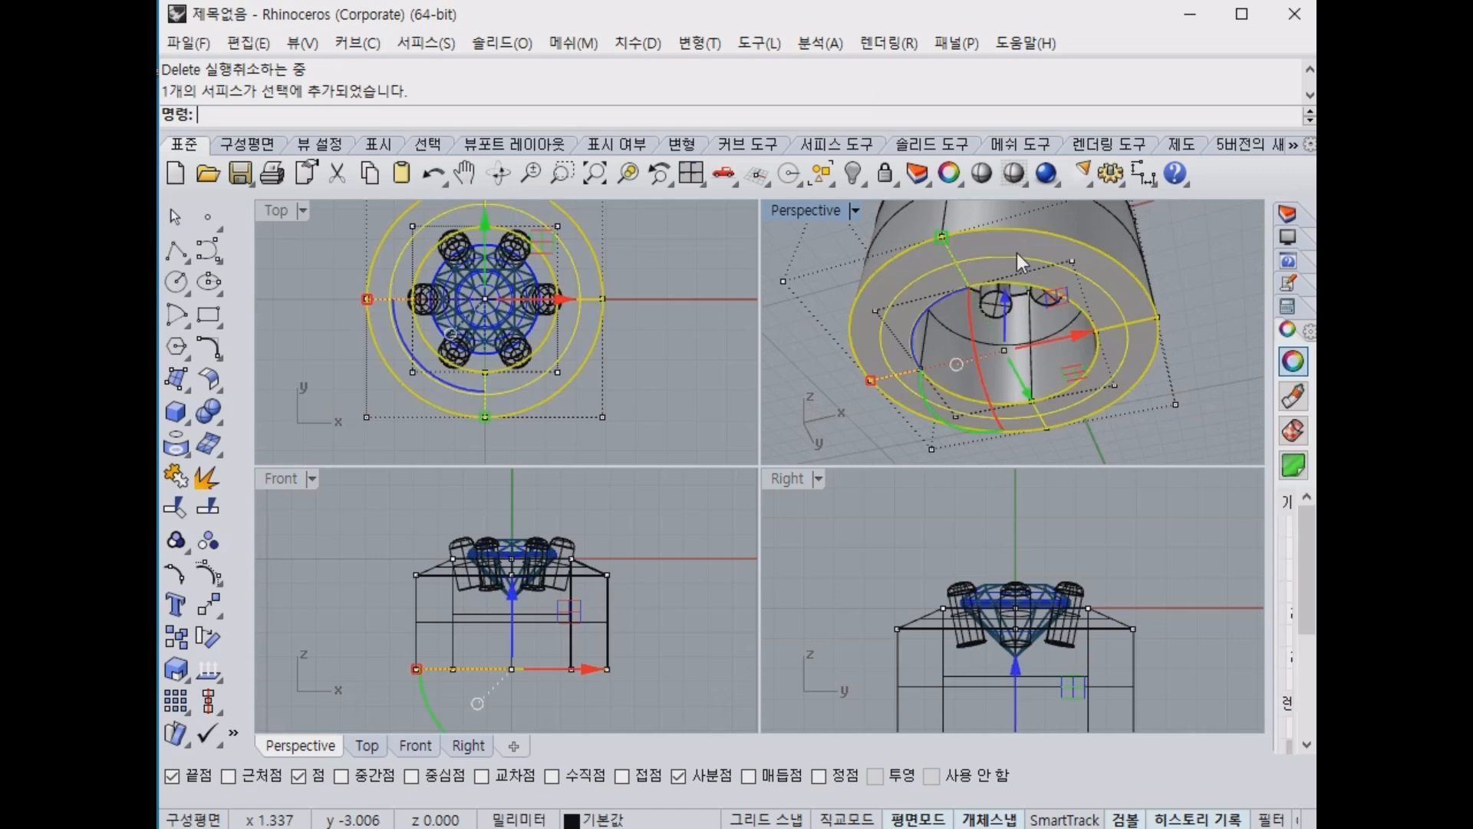
key("Delete")
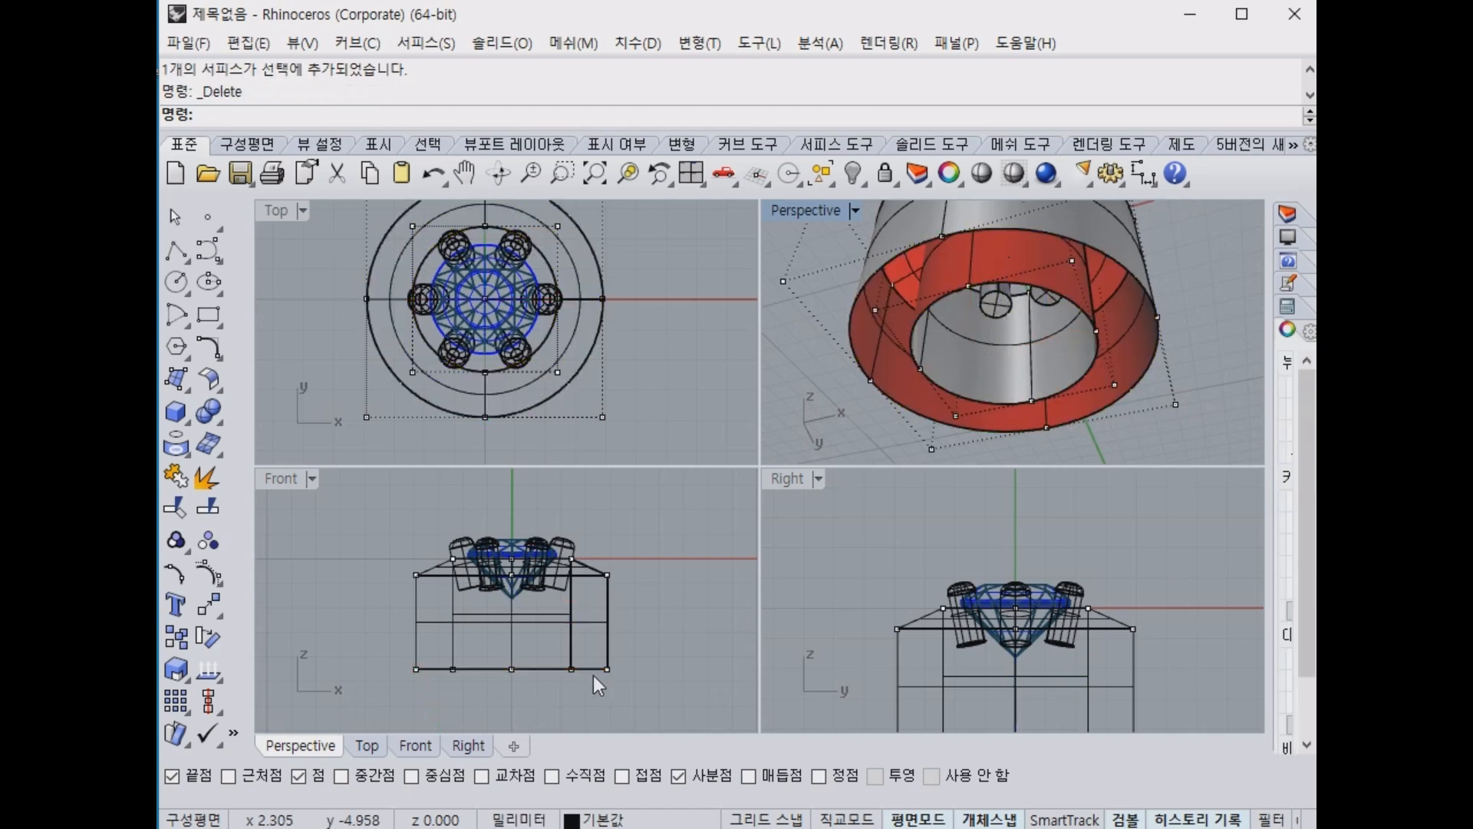
Scale the bottom control points of the ring body evenly toward its centre, to an outer radius of about 3.1 mm.
left_click_drag(378, 649, 662, 701)
right_click_drag(403, 314, 431, 362)
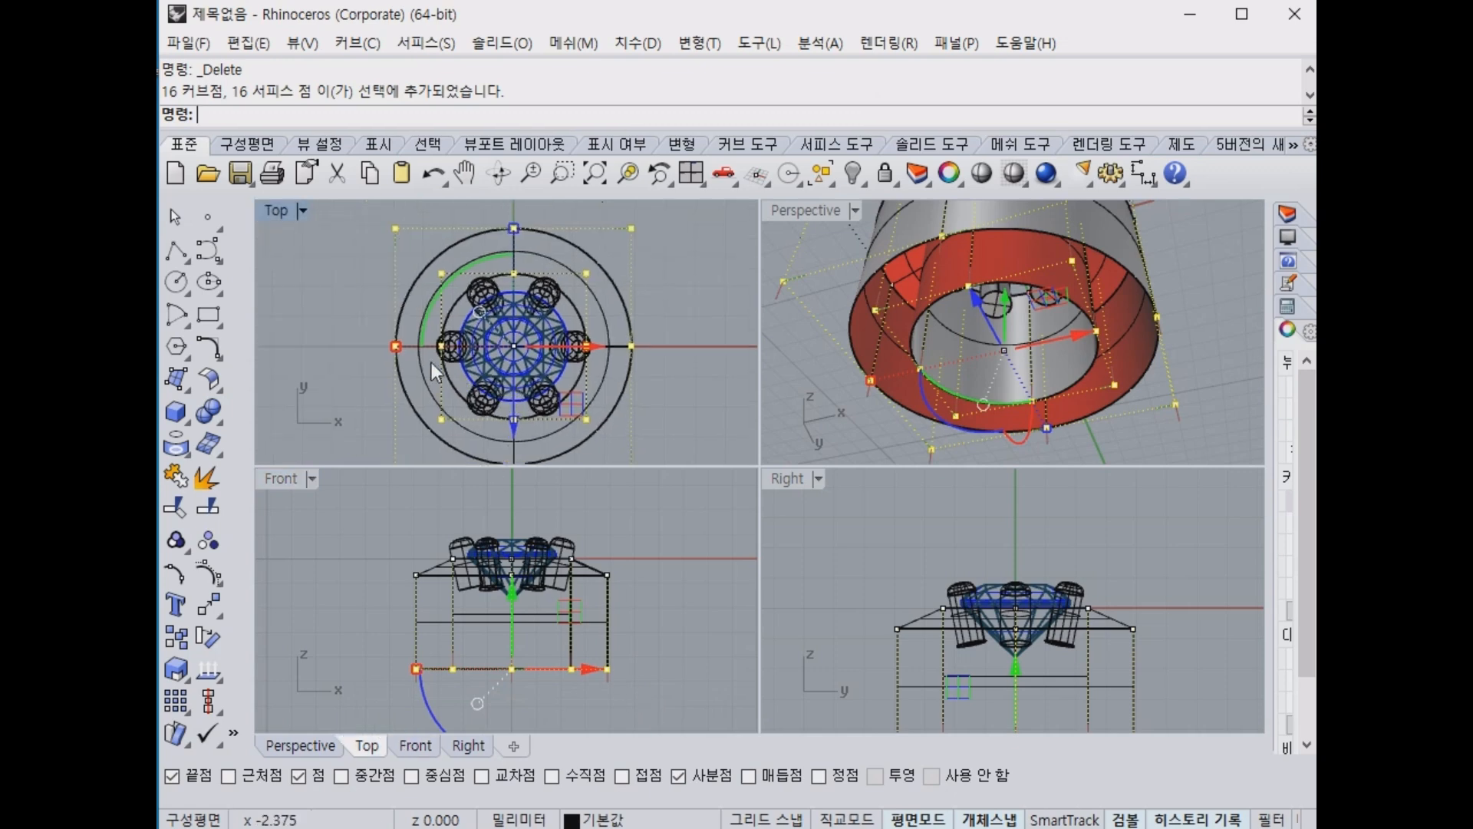
scroll(393, 353, "up", 6)
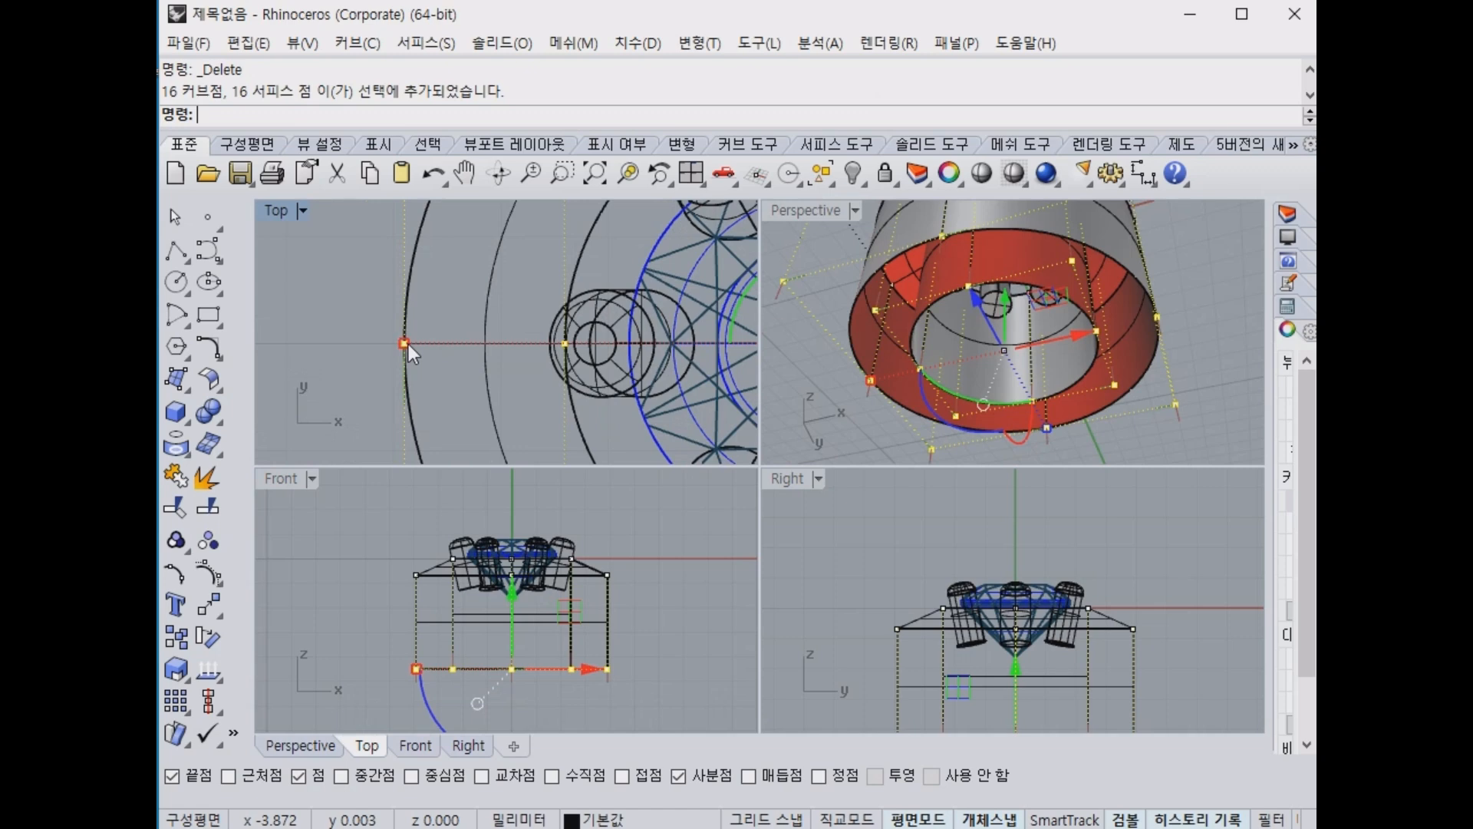
left_click_drag(409, 343, 491, 348)
left_click(669, 532)
scroll(1044, 371, "down", 7)
right_click_drag(1044, 370, 1025, 427)
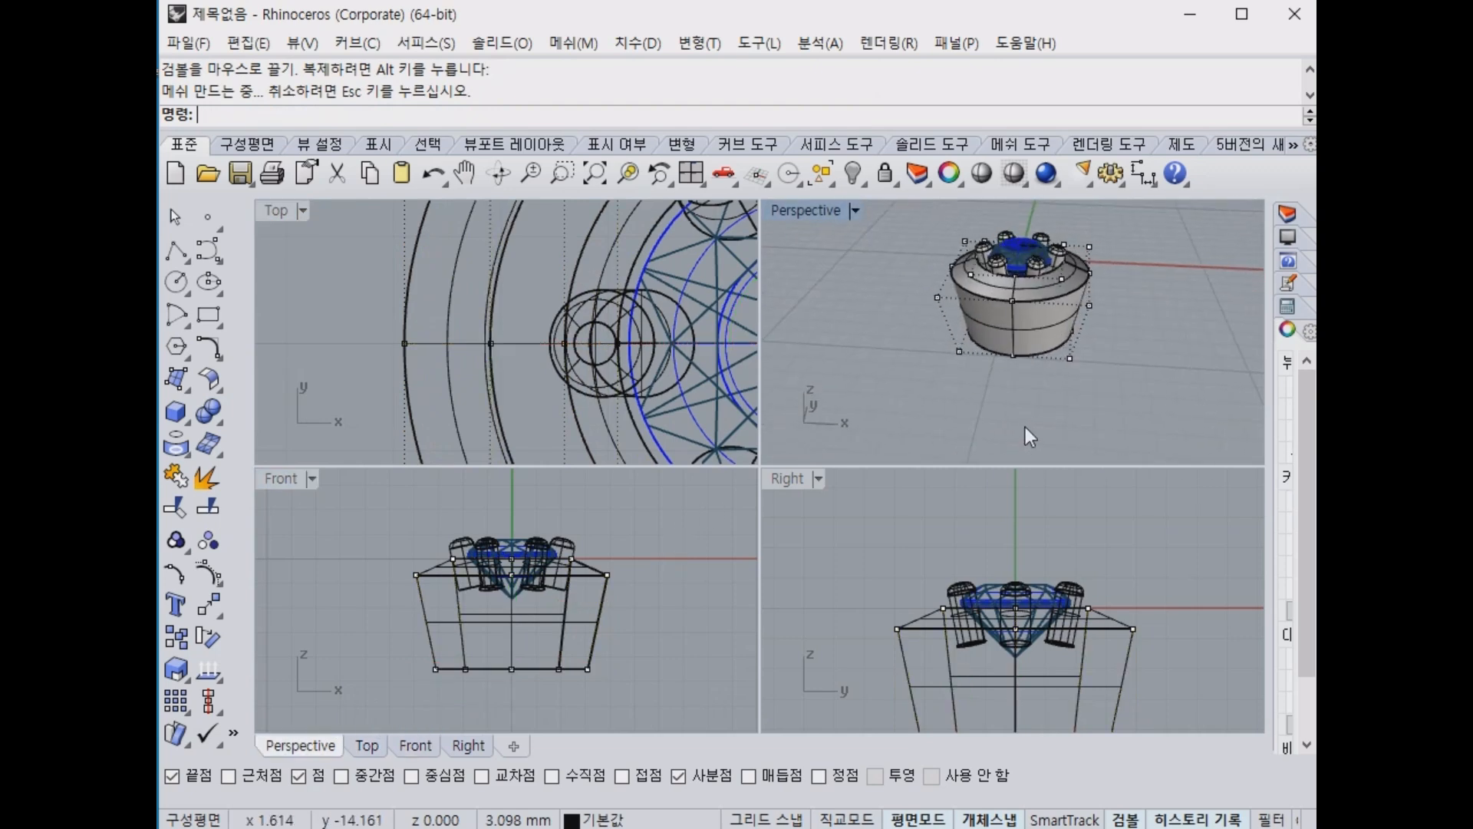
key("Escape")
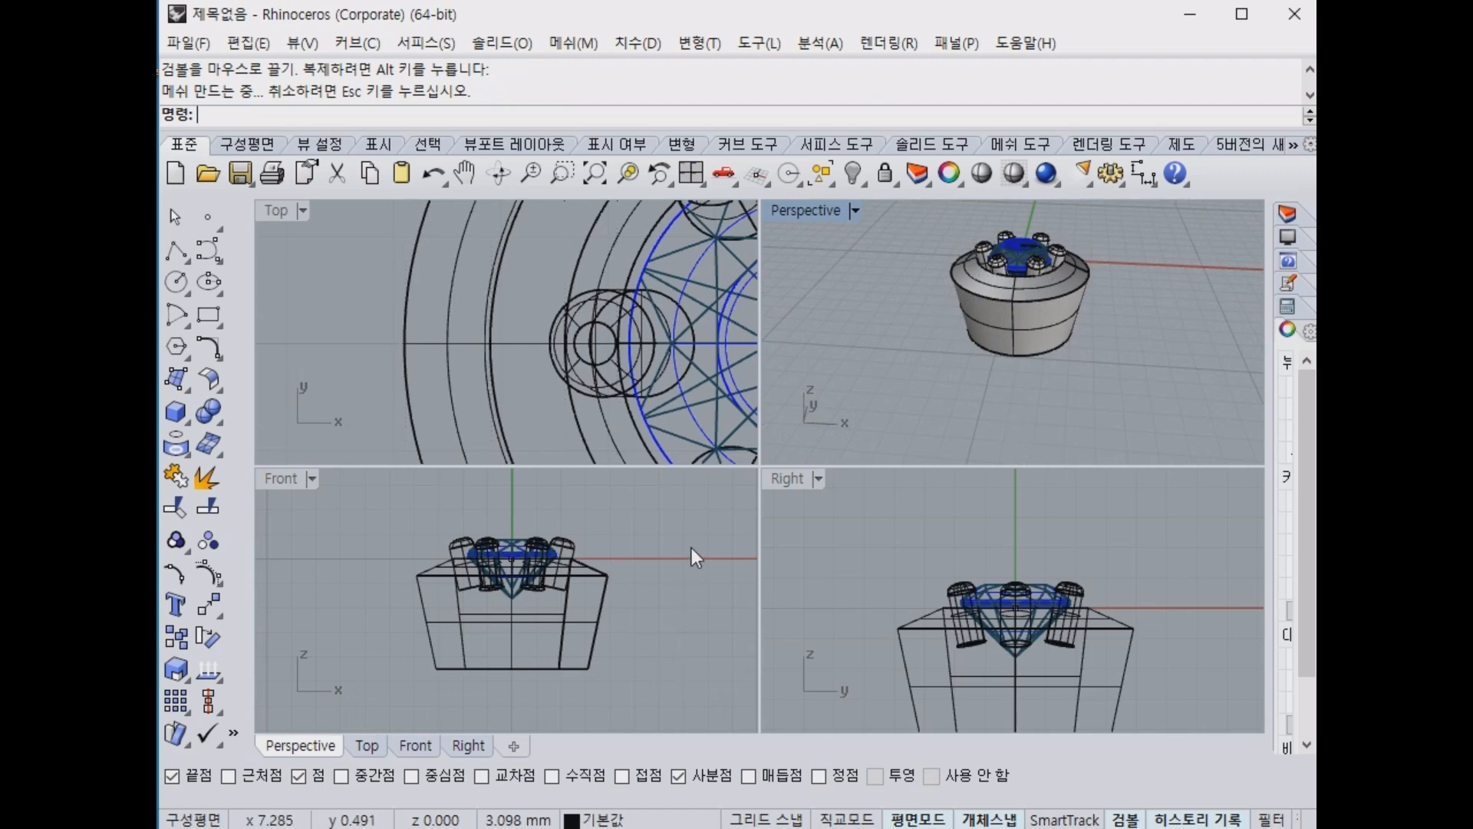
Join the ring body's sloped top, outer wall and inner wall, and cap the open bottom to form a closed solid.
left_click_drag(692, 547, 582, 694)
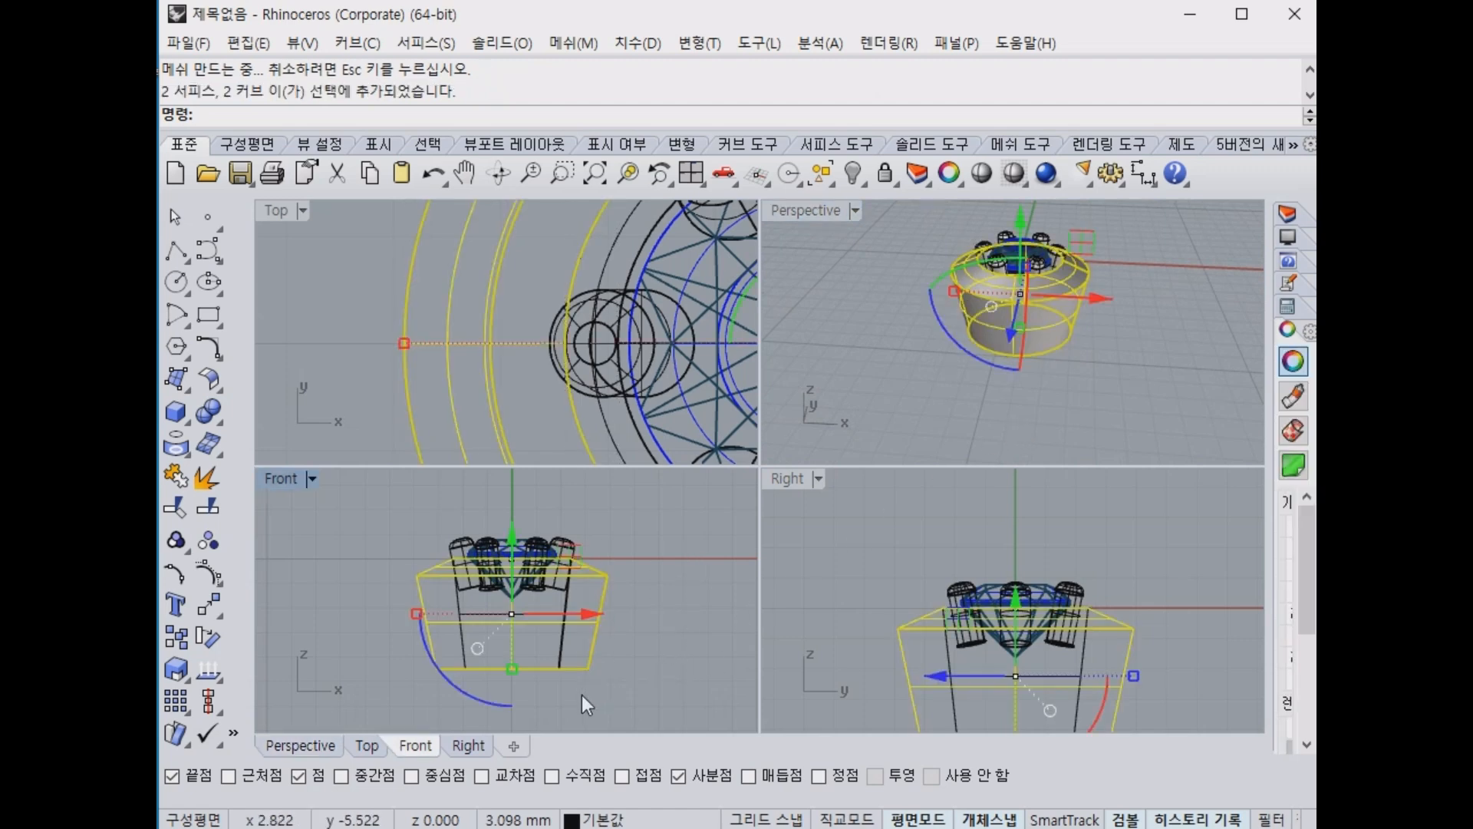
right_click_drag(1071, 407, 1080, 388)
scroll(1074, 344, "up", 5)
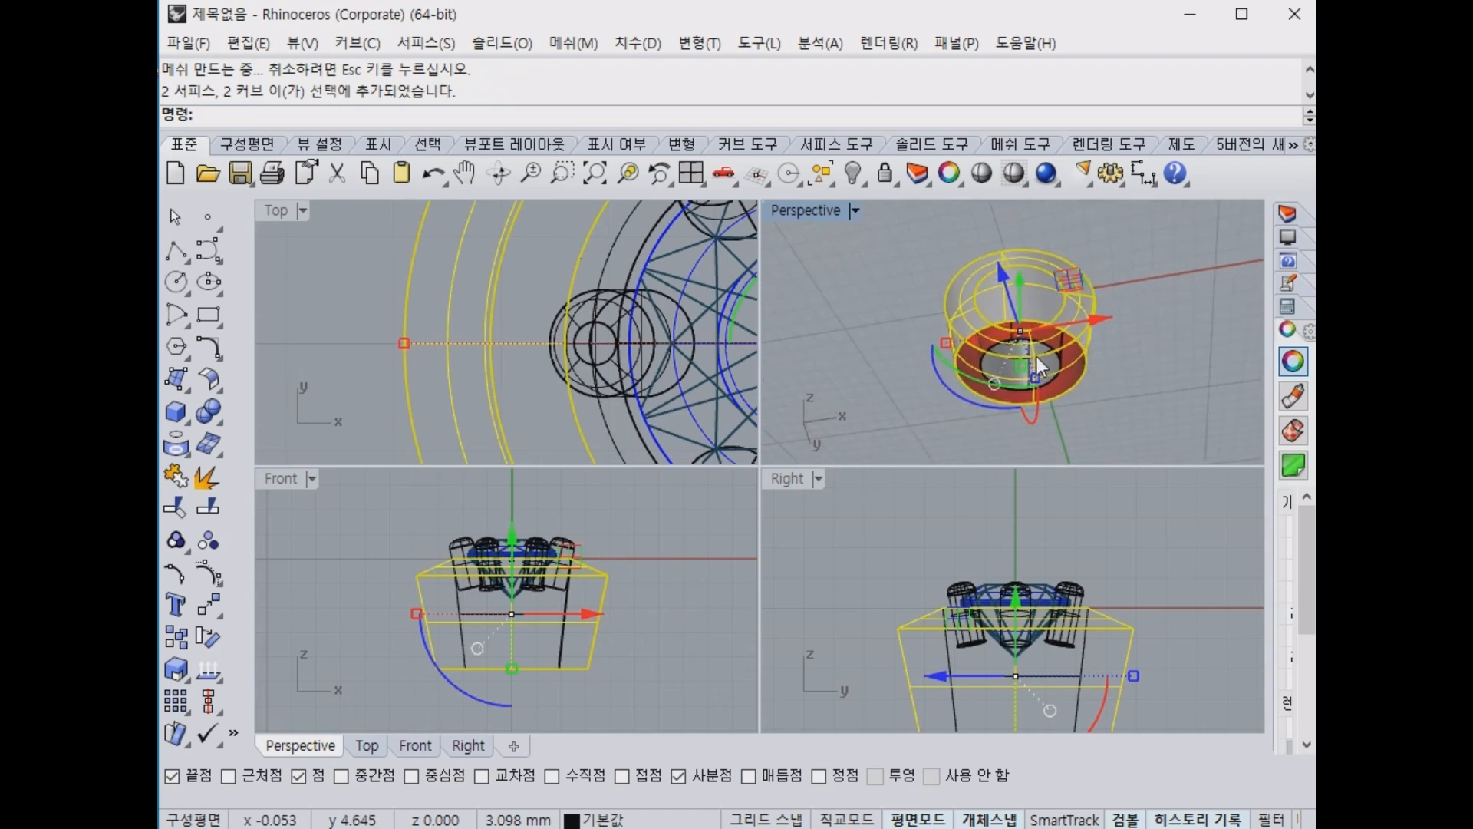
left_click(1067, 319, "shift")
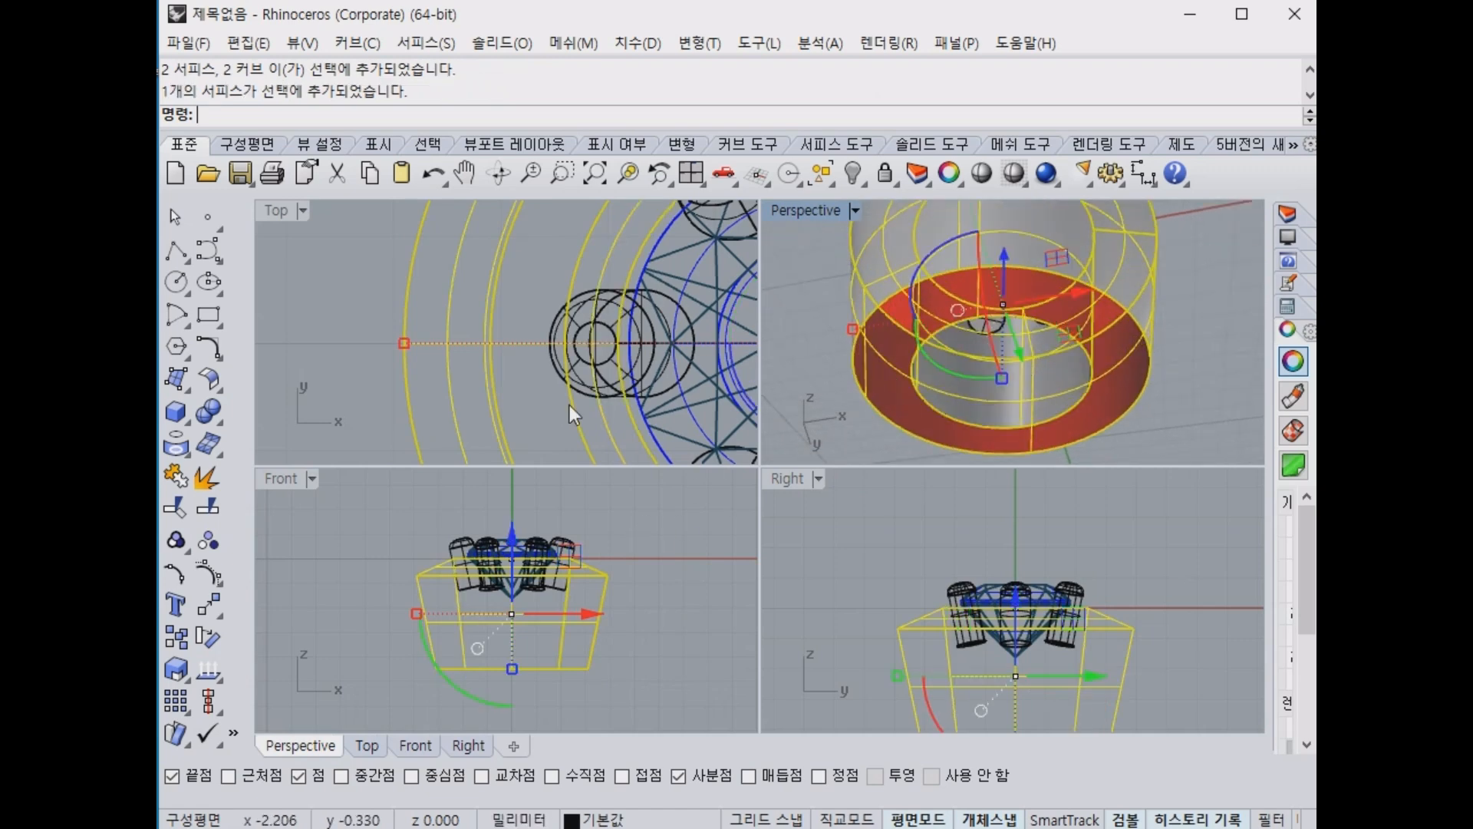
left_click(175, 475)
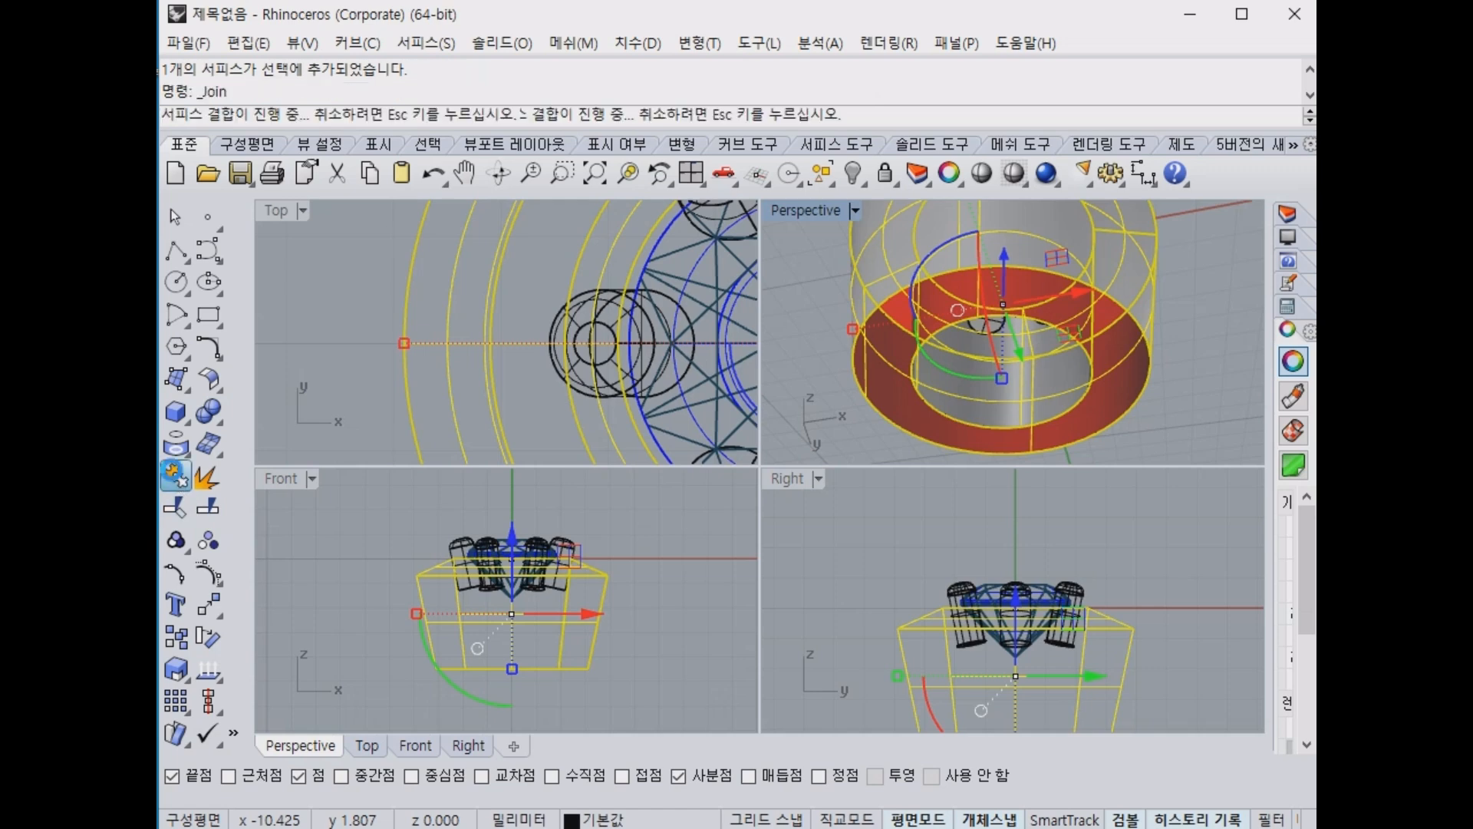
left_click(216, 418)
left_click(252, 455)
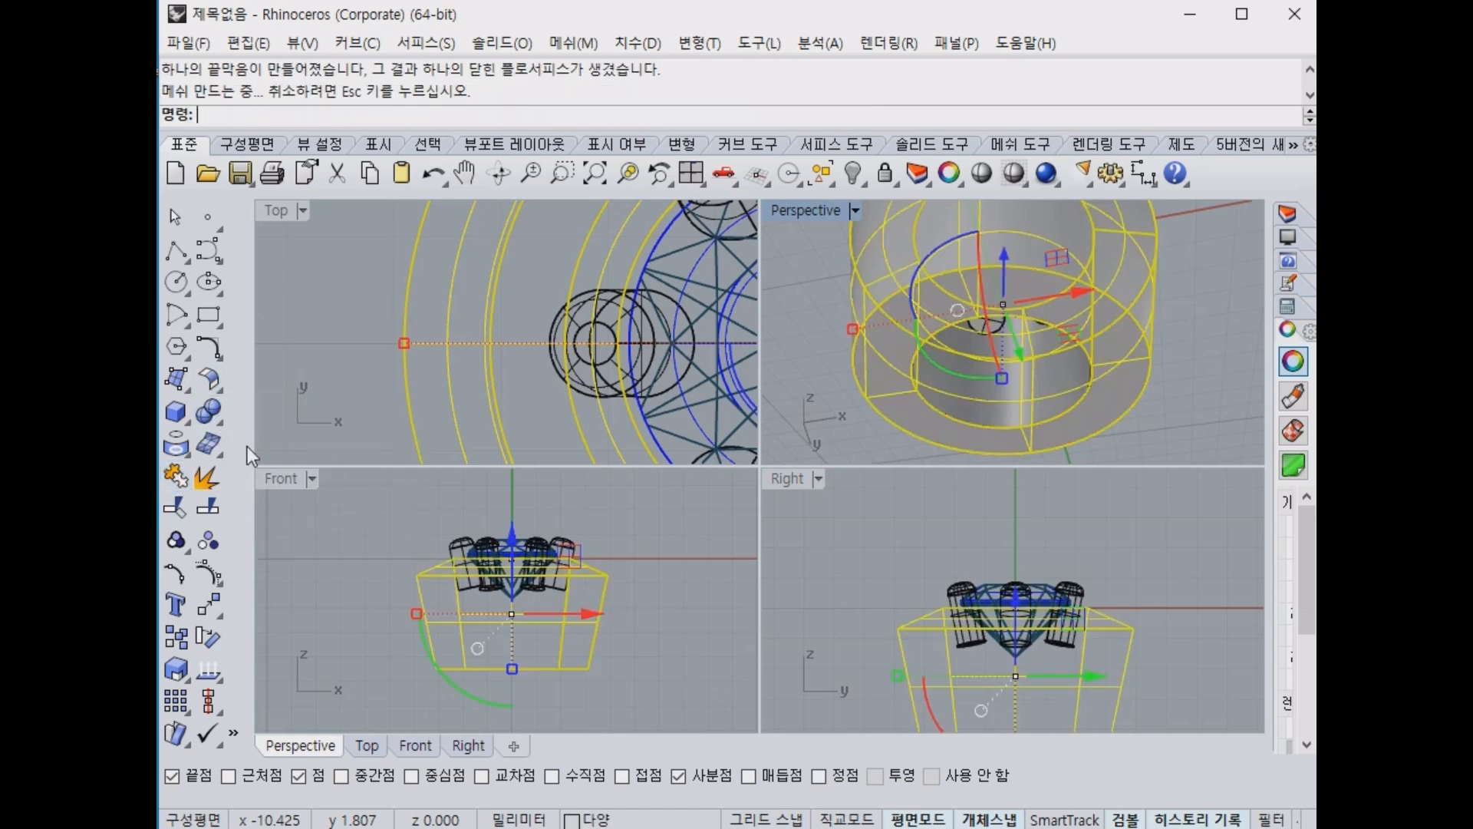
Examine the tapered ring body and its prongs from several angles and distances.
left_click(1193, 349)
right_click_drag(1191, 398, 969, 373)
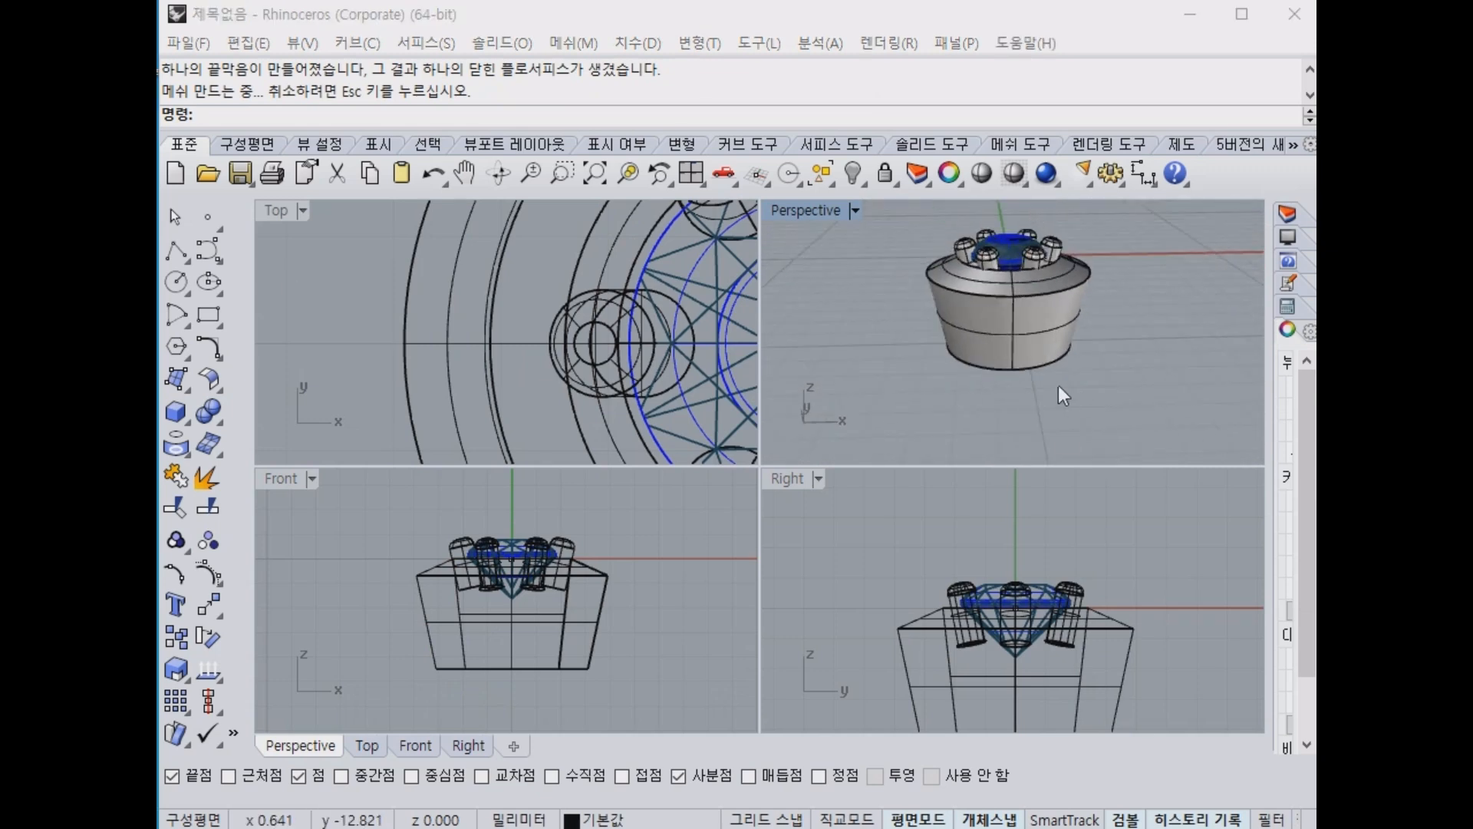
right_click_drag(1059, 386, 943, 362)
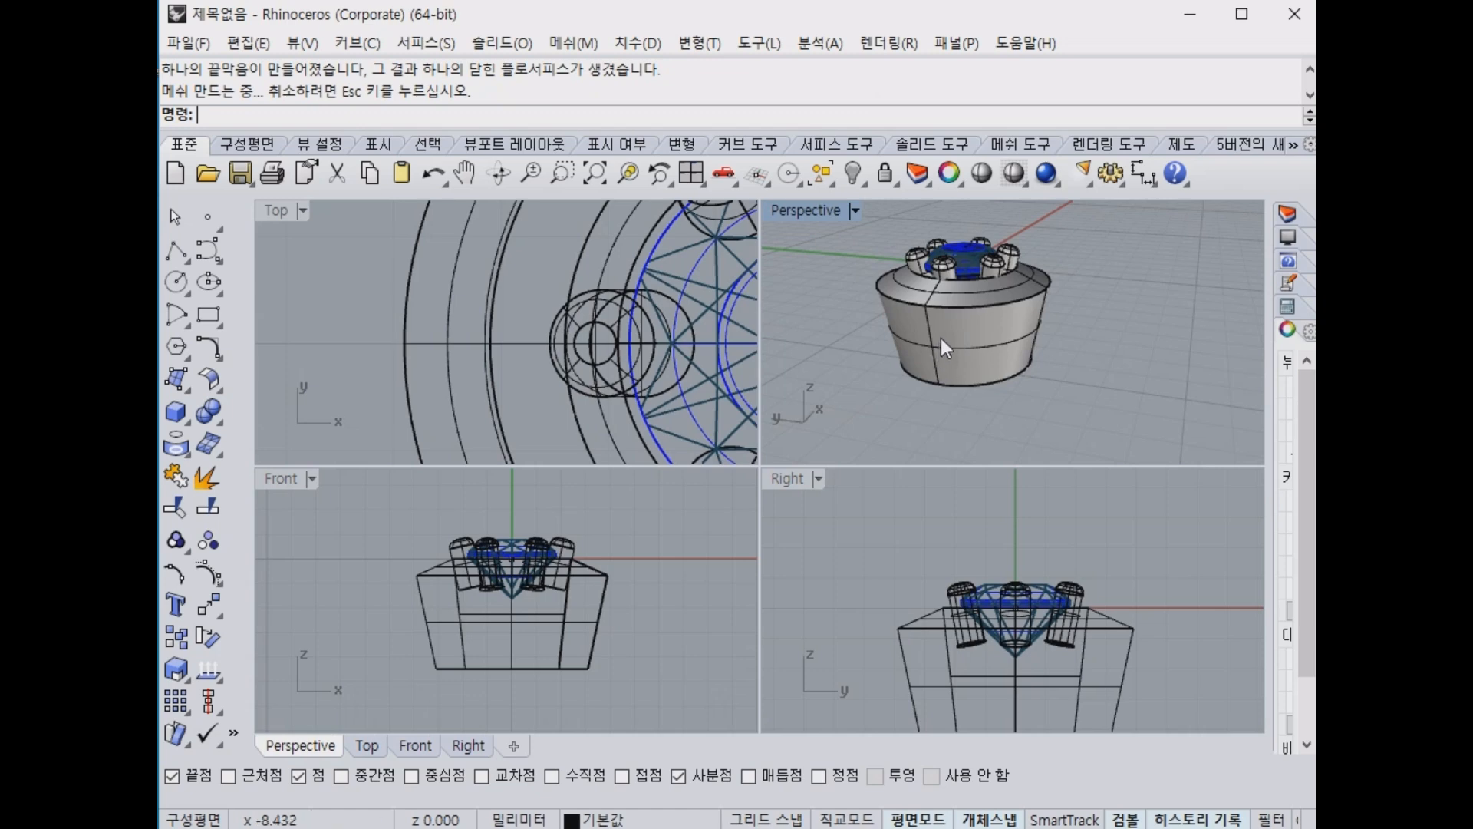
scroll(990, 338, "up", 5)
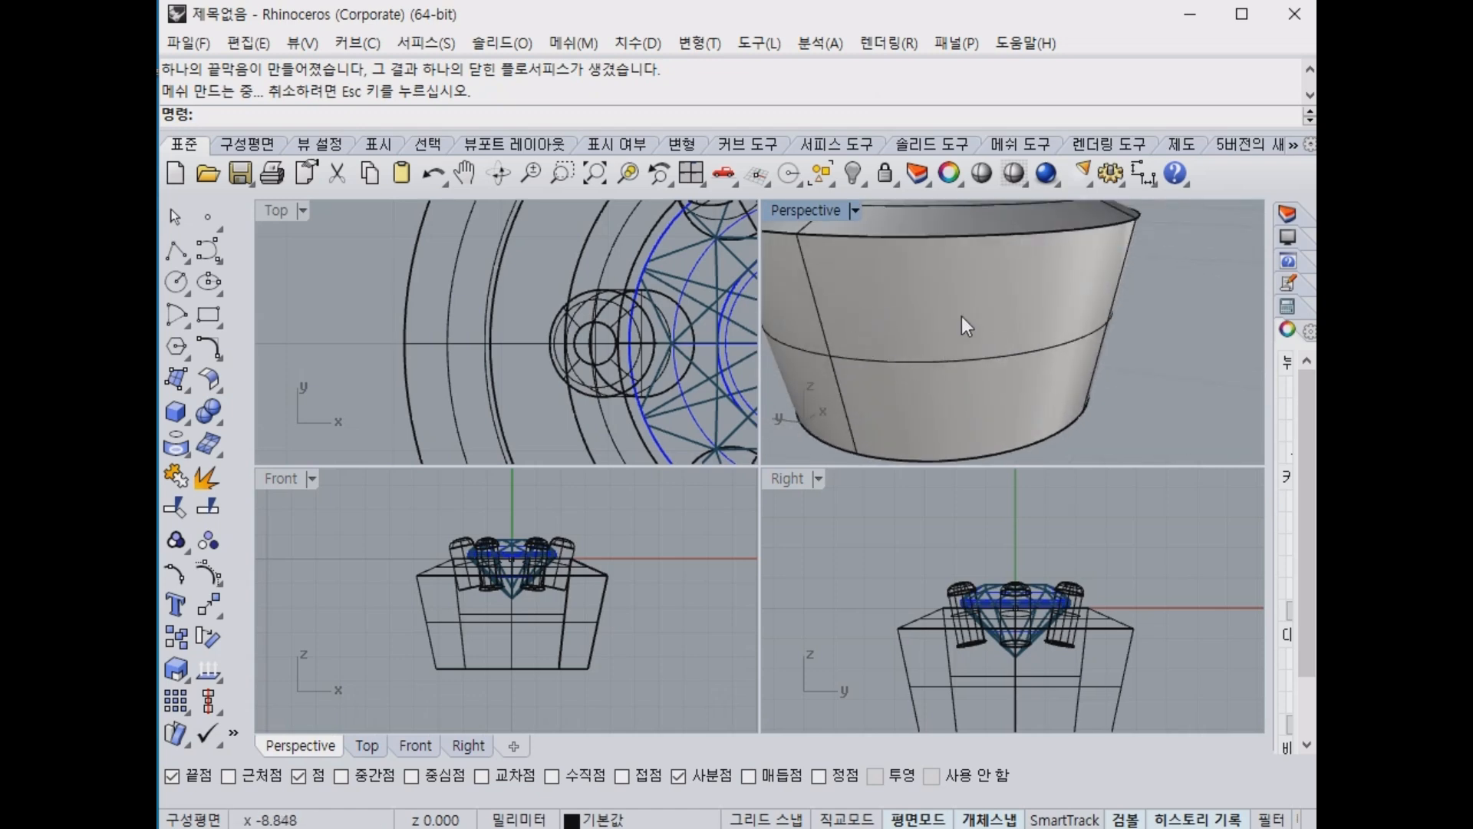
scroll(1088, 287, "down", 5)
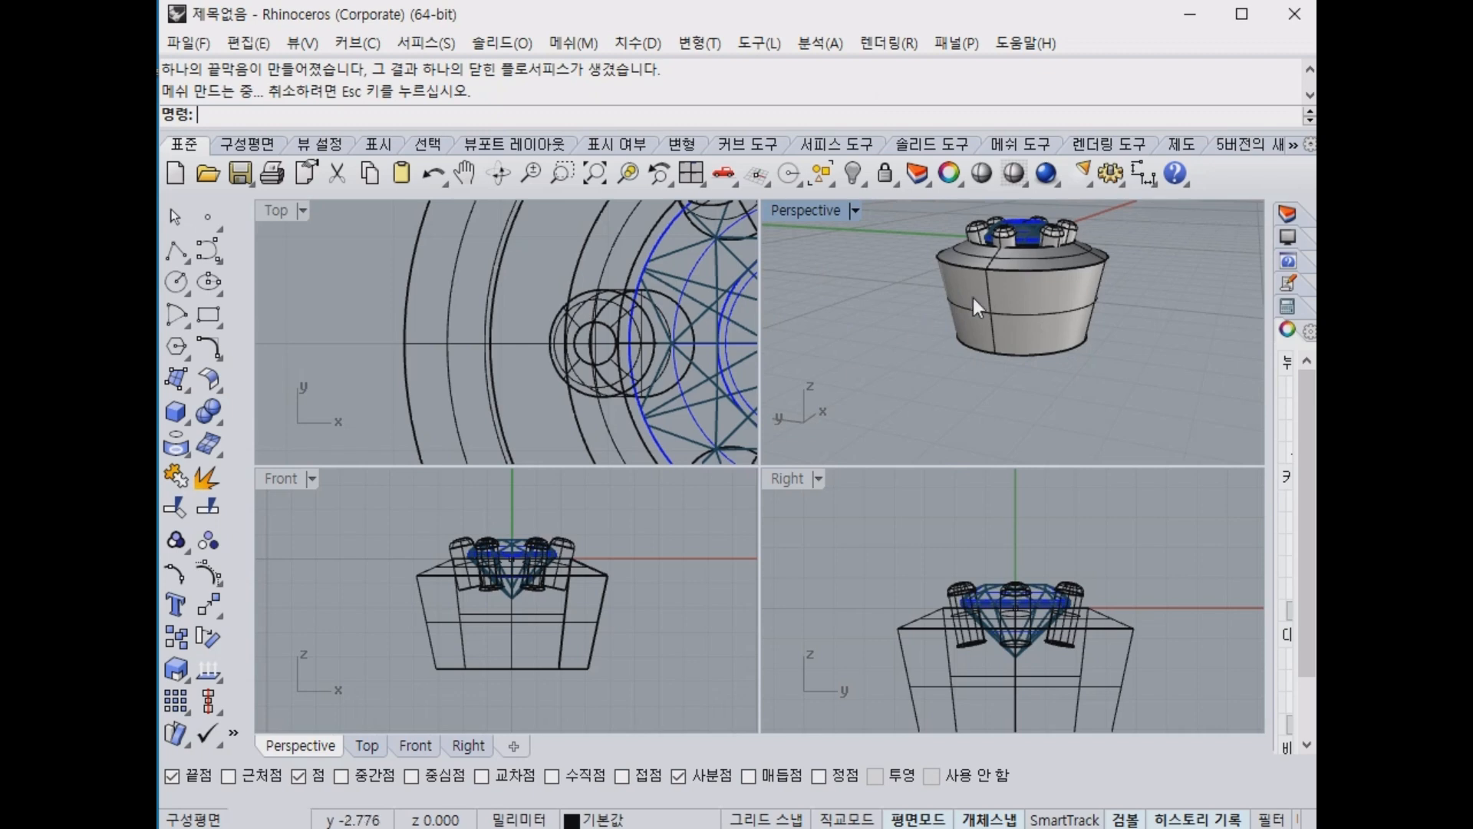
right_click_drag(1011, 344, 1085, 351)
Start a rectangle drawn from its centre over the ring body in the Front view.
scroll(505, 666, "up", 3)
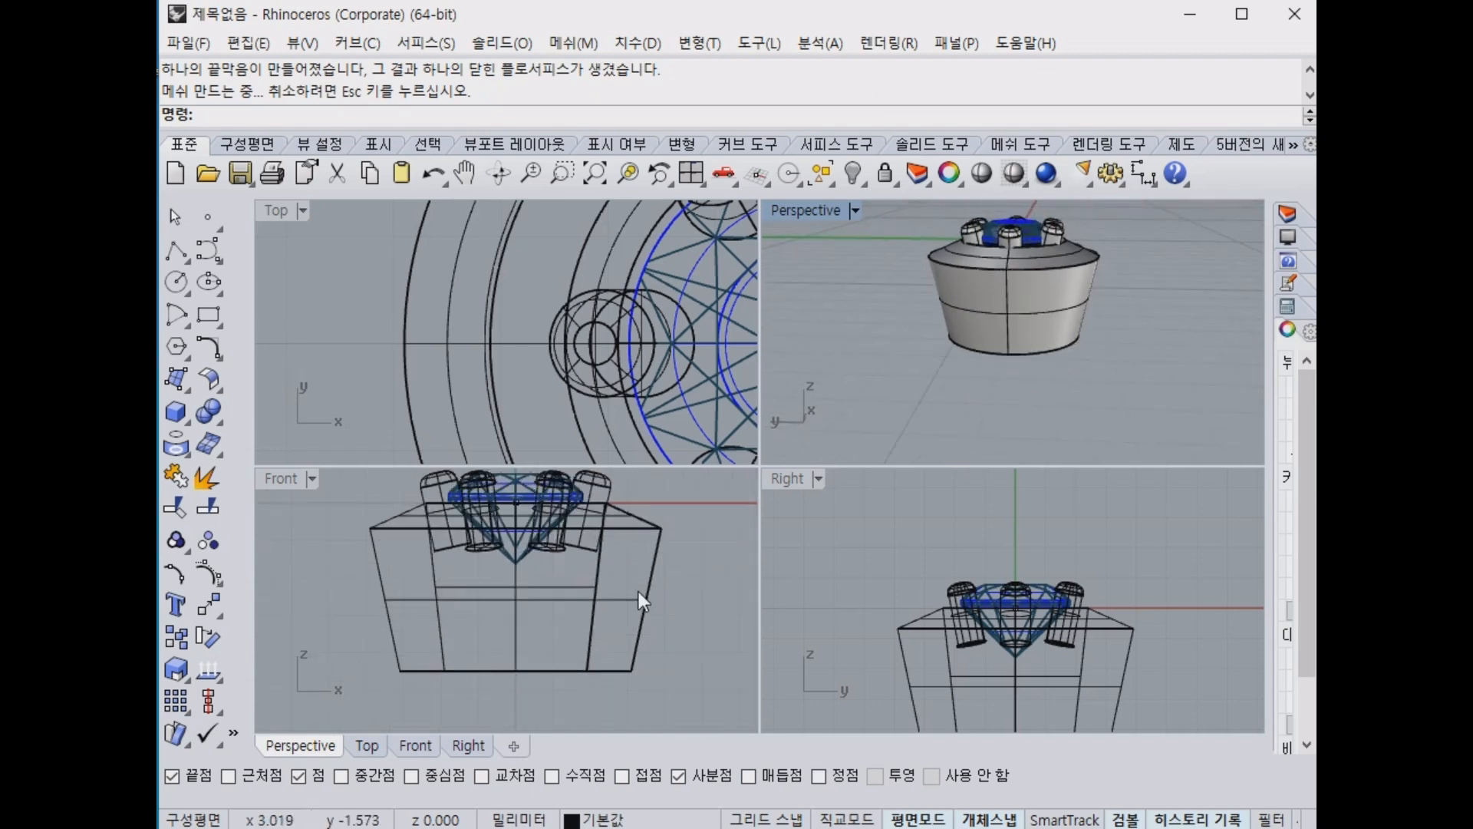
left_click(204, 311)
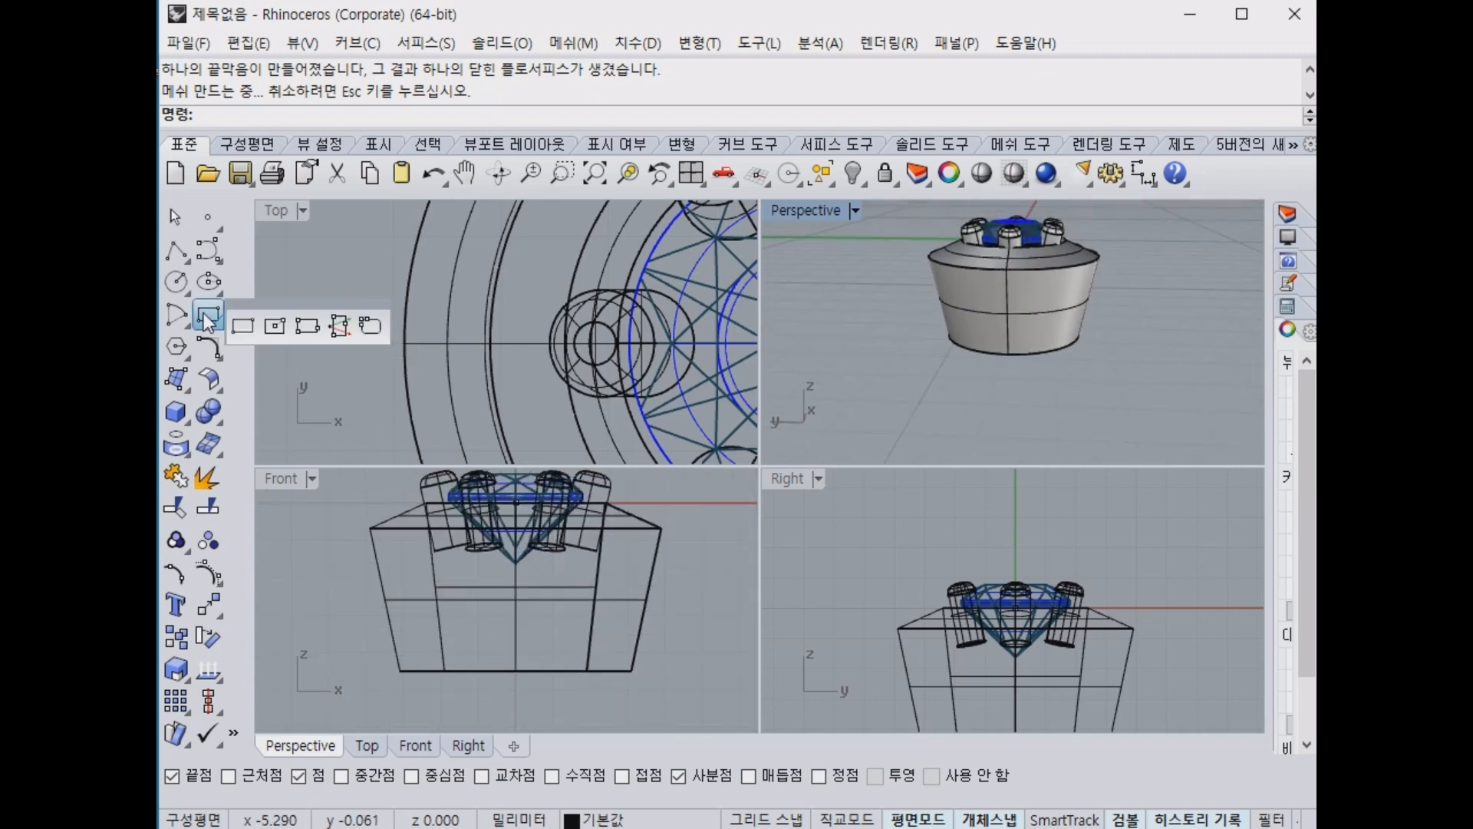
left_click(275, 327)
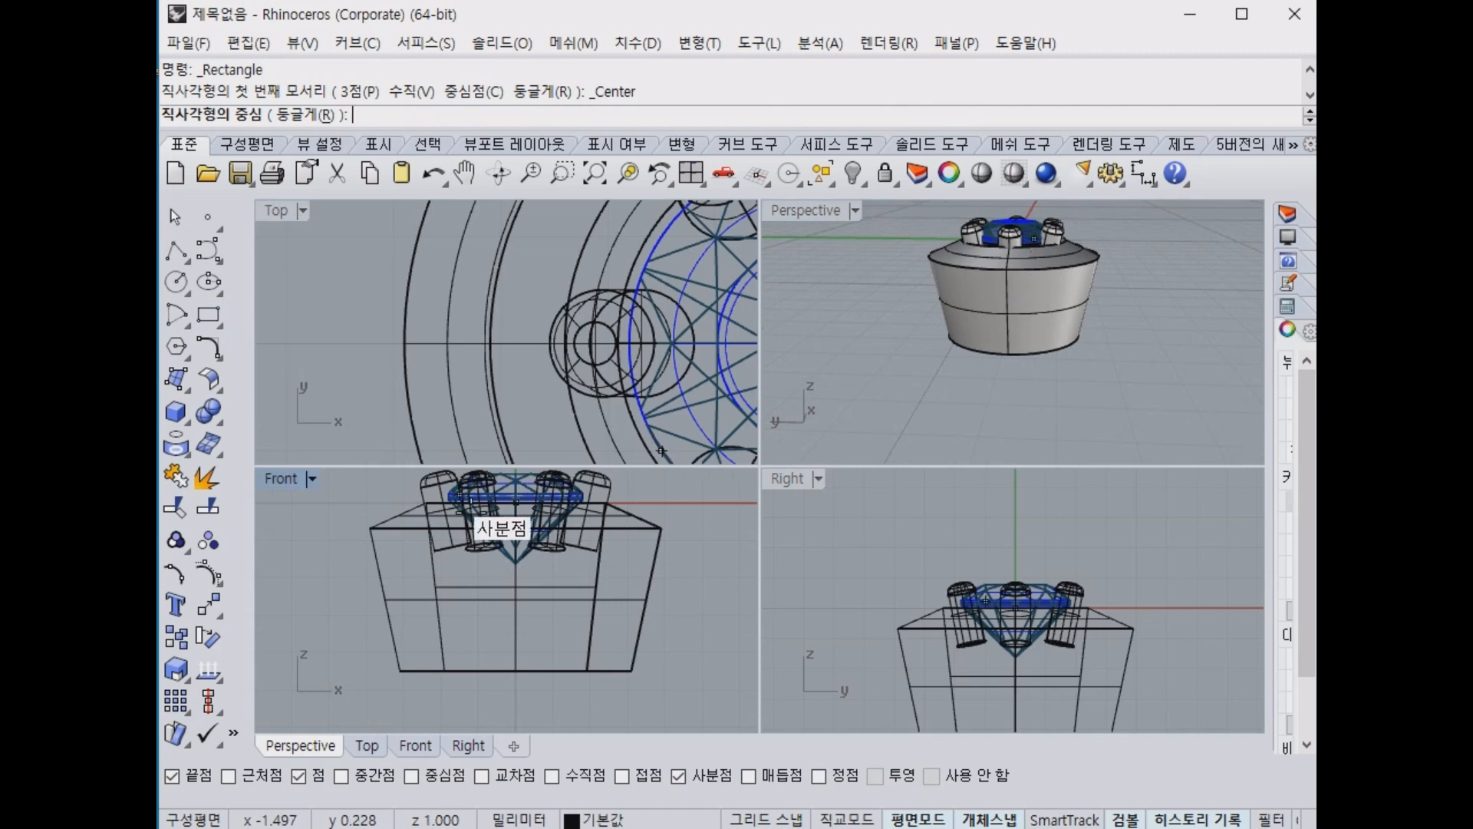
Draw a center-based rectangle on the setting's vertical axis, below the gem, in the Front view.
left_click(515, 600)
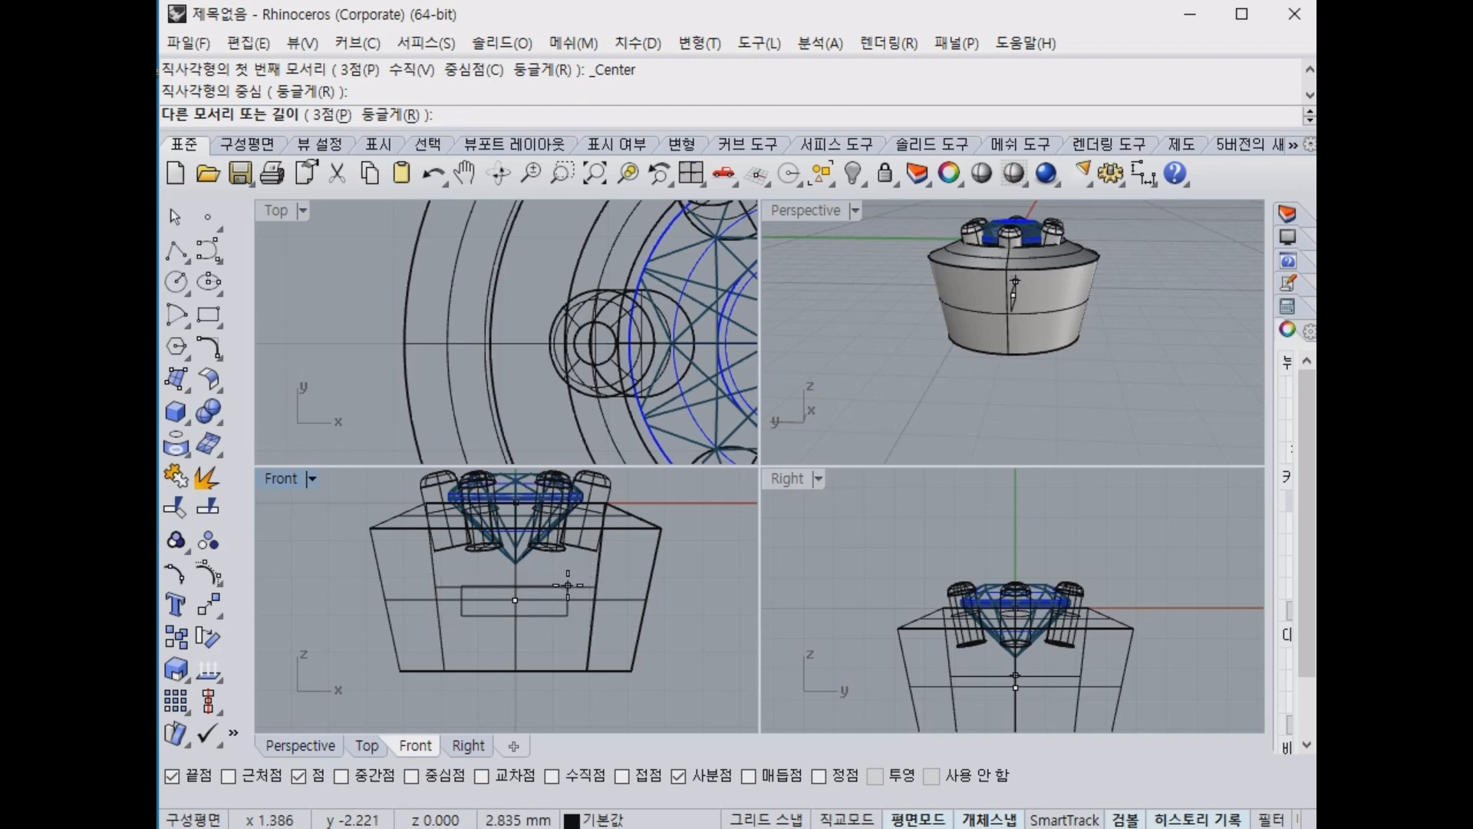
left_click(568, 586)
Extrude the rectangle to both sides as a solid bar passing completely through the tapered body.
left_click(560, 614)
scroll(660, 342, "down", 3)
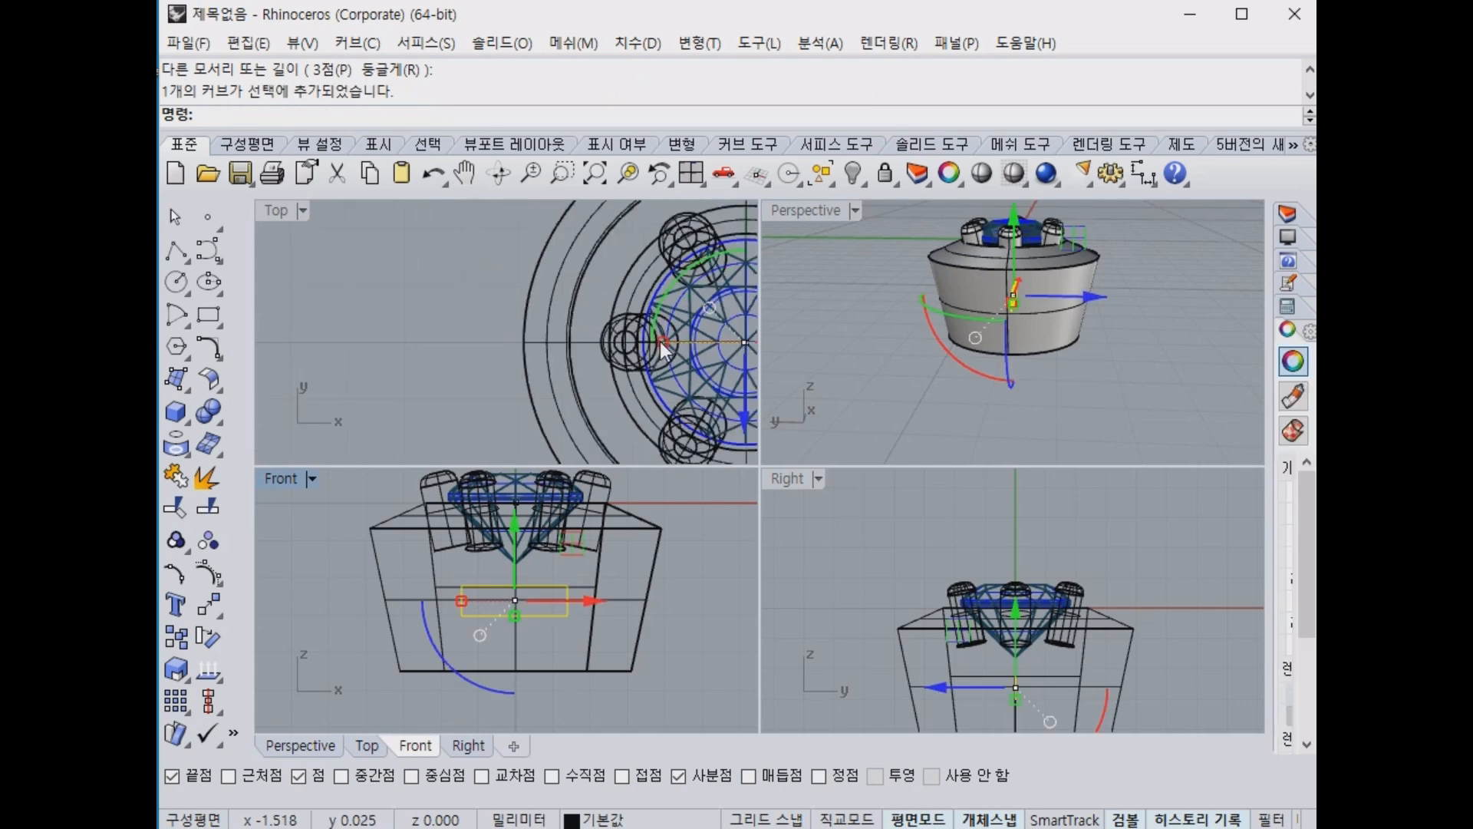
scroll(660, 343, "down", 2)
right_click_drag(660, 342, 485, 317)
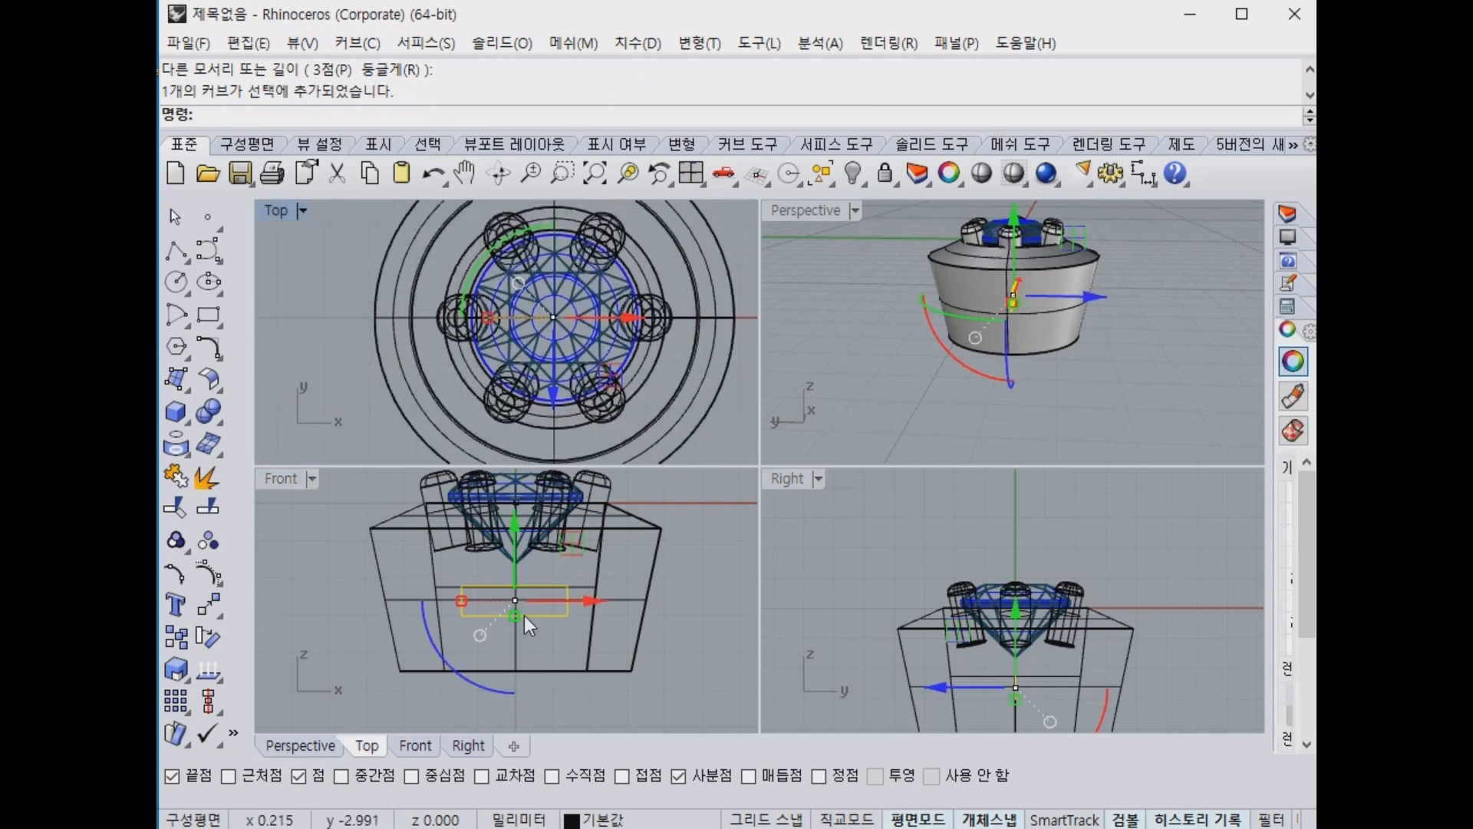
scroll(1135, 689, "down", 4)
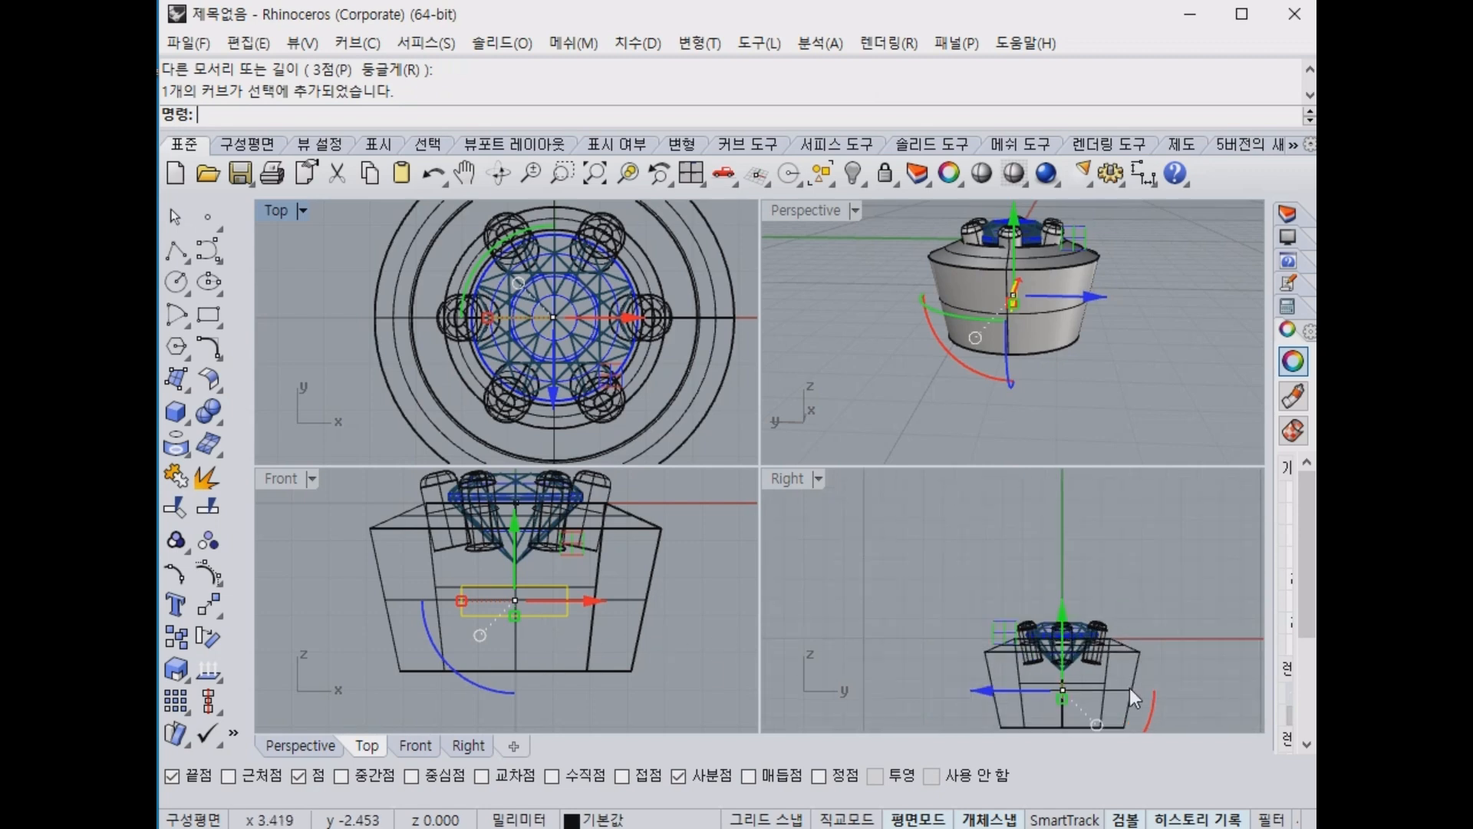
right_click_drag(1133, 703, 1126, 640)
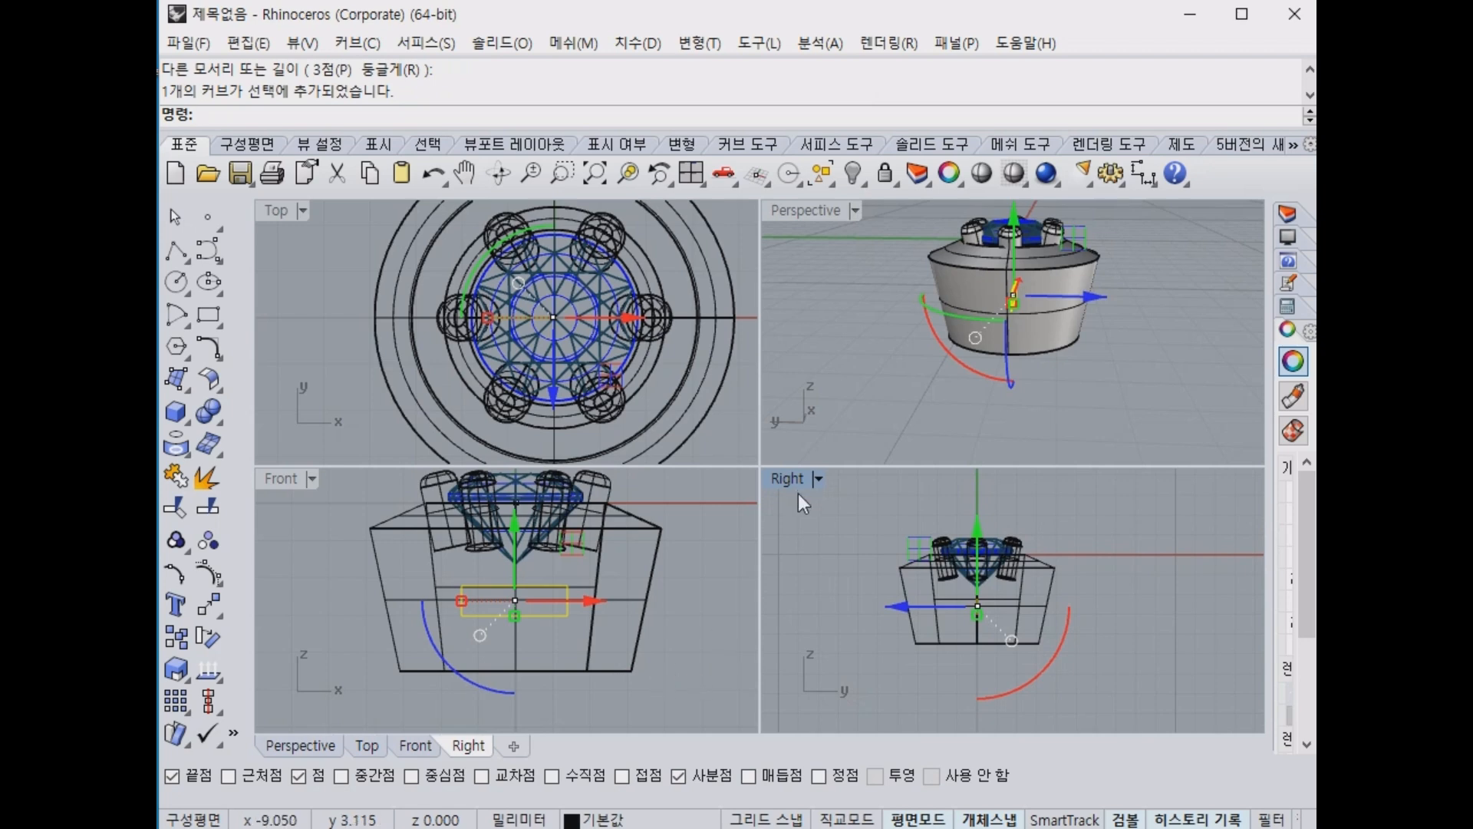
left_click(177, 412)
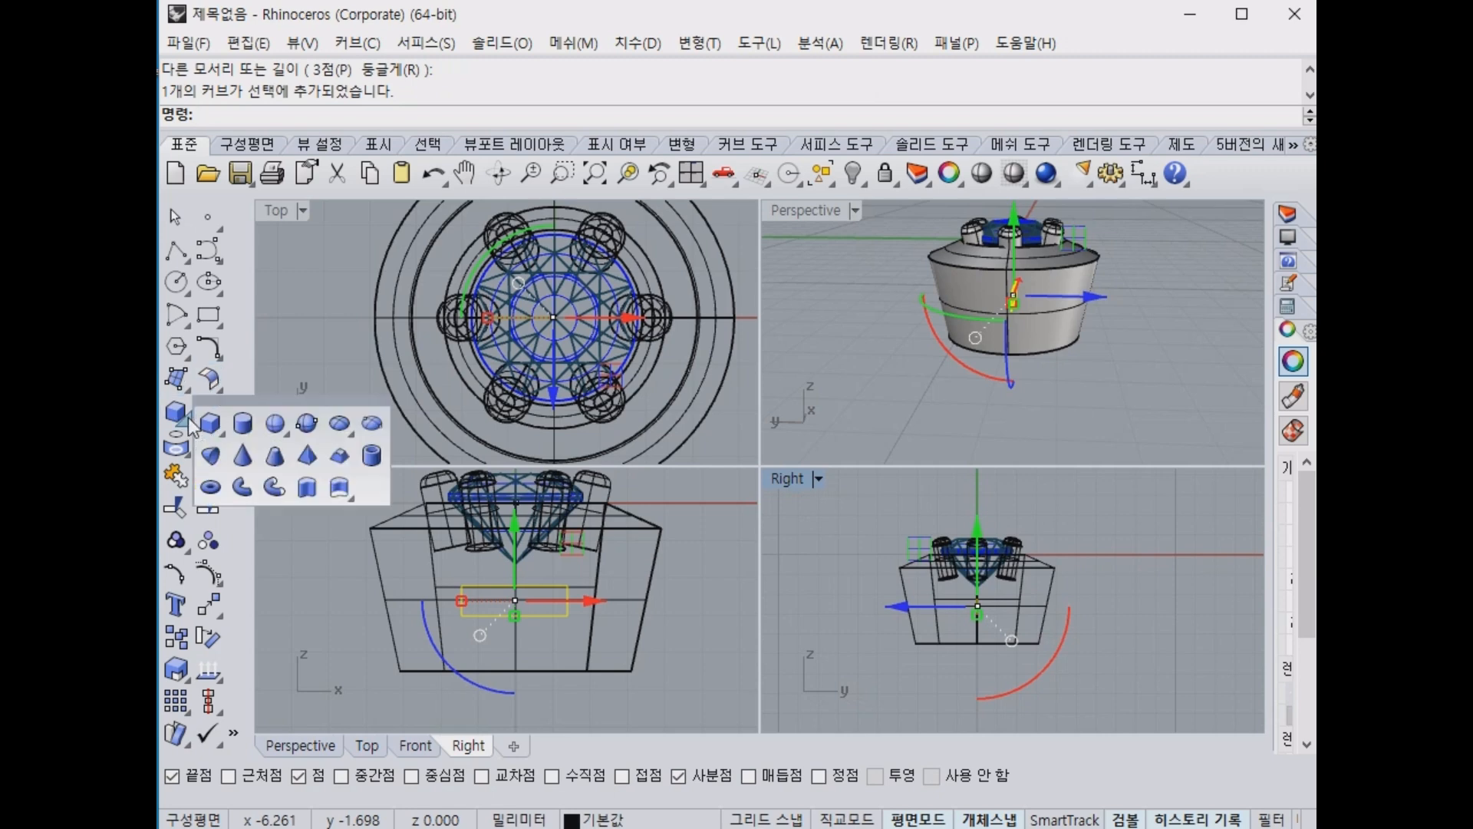
left_click(307, 490)
scroll(555, 292, "down", 5)
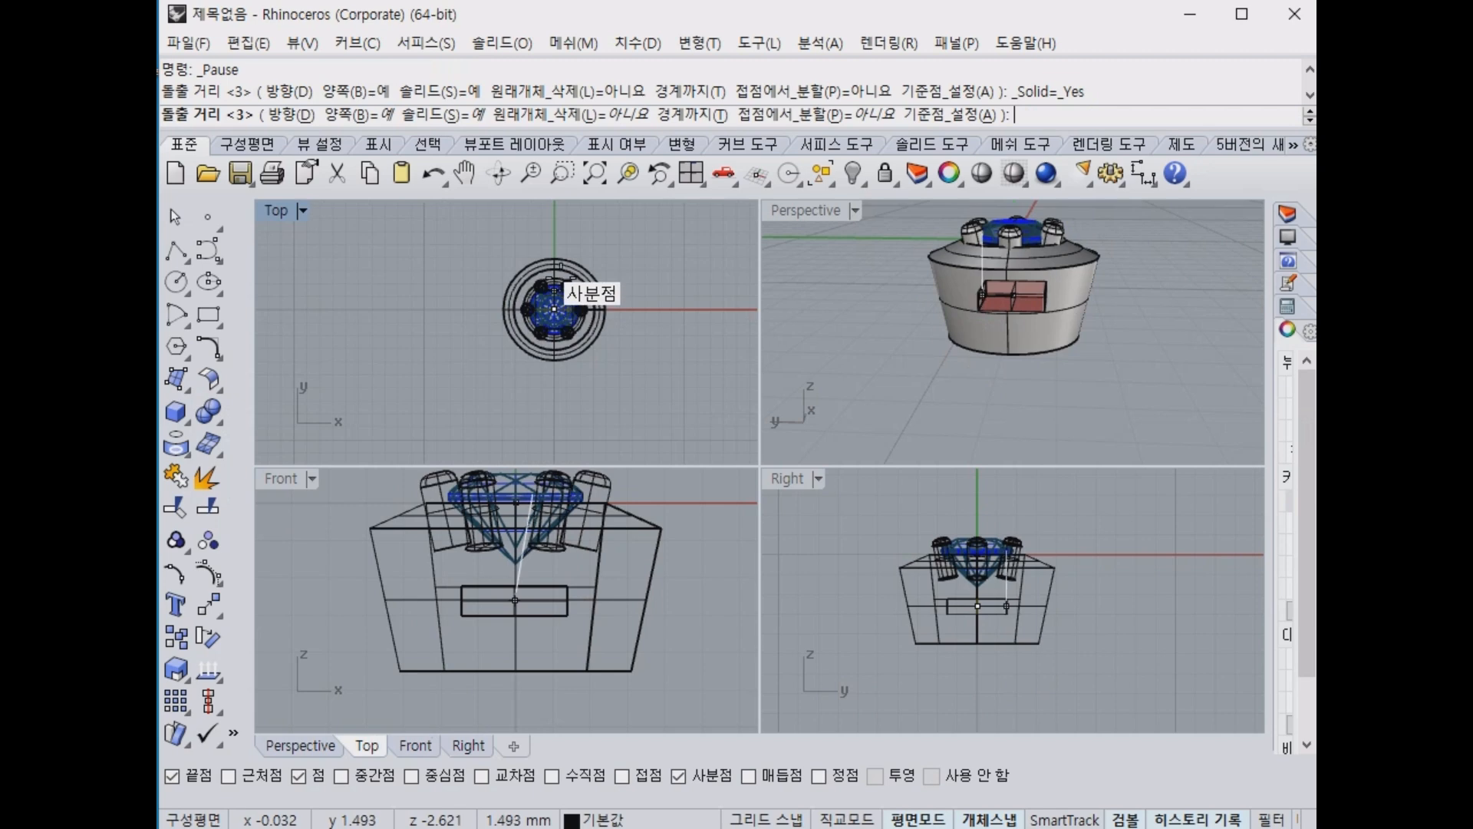
left_click(554, 226)
left_click(632, 257)
right_click_drag(1004, 334, 1117, 293)
left_click(1117, 293)
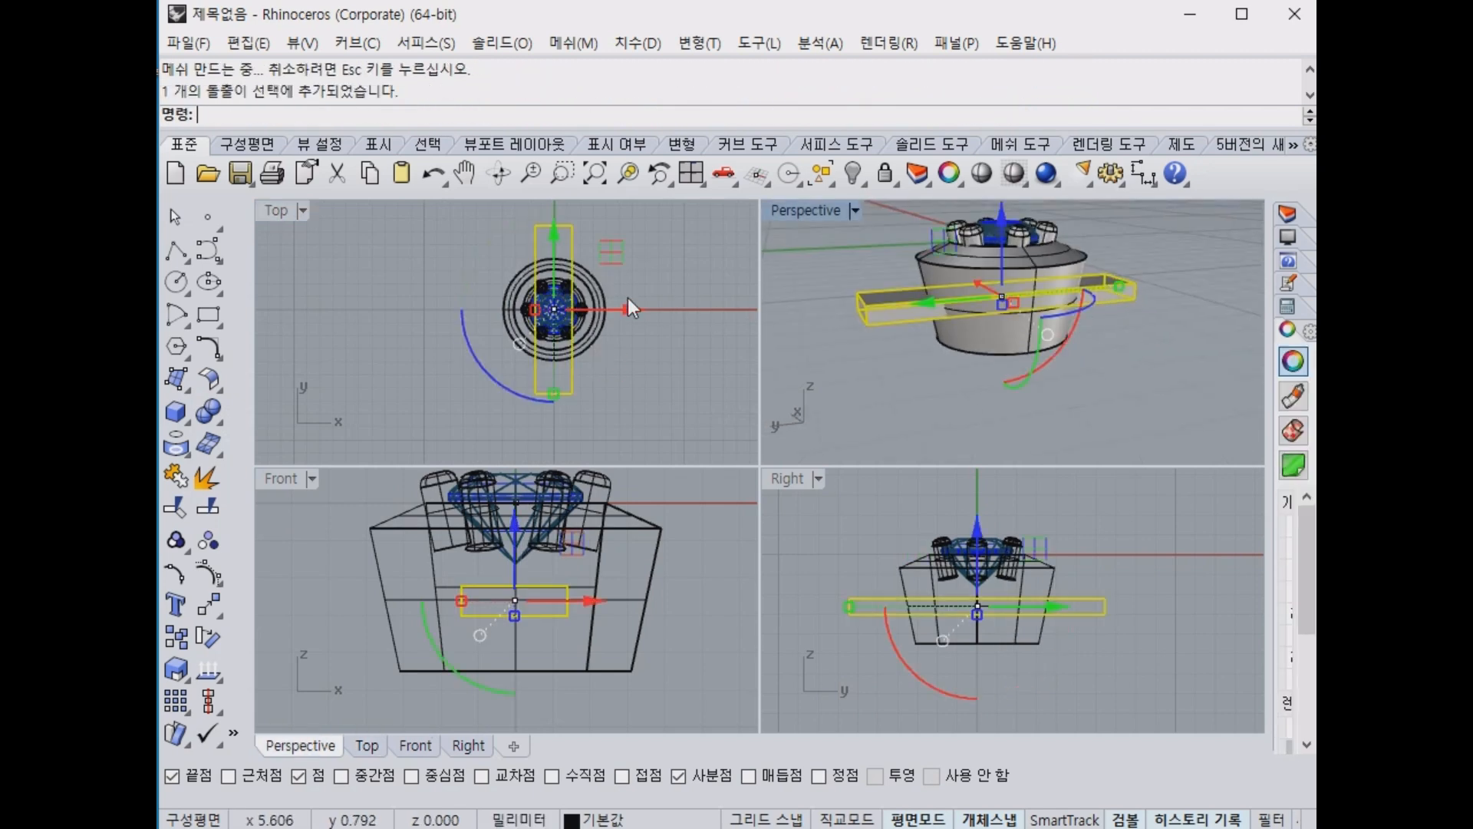
left_click(176, 701)
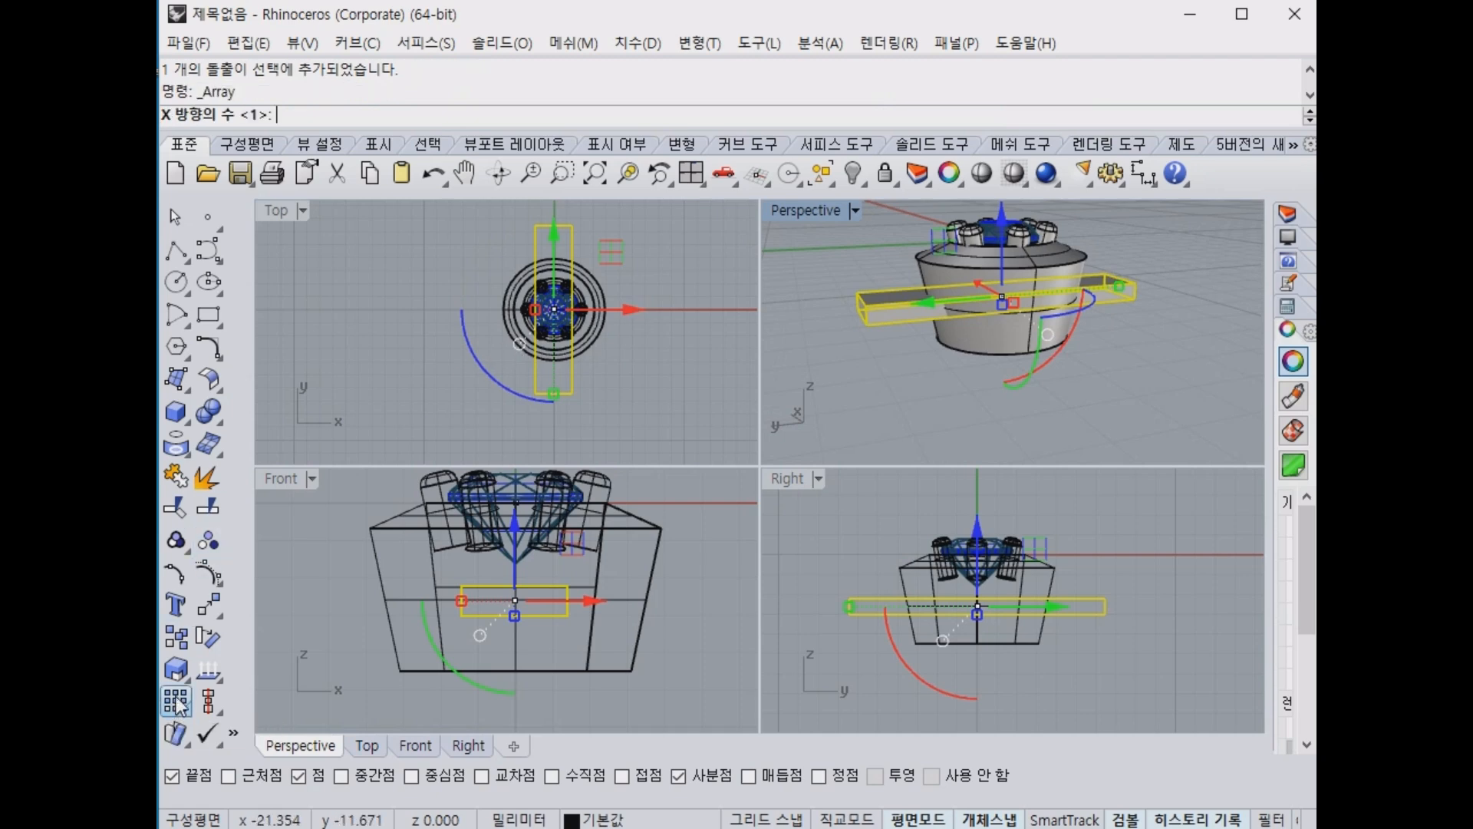
left_click(181, 640)
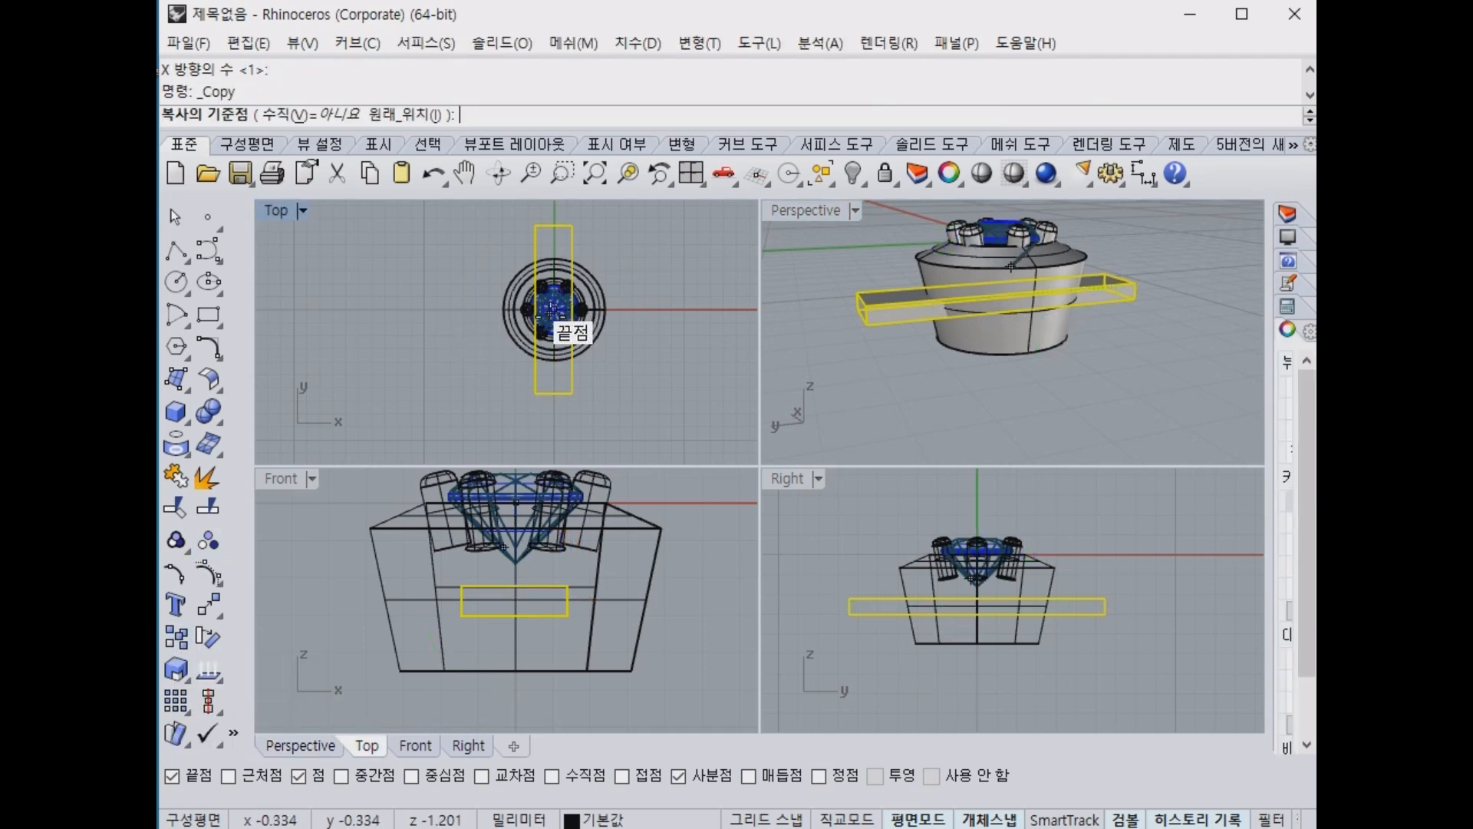
type("0")
key("Return")
key("Escape")
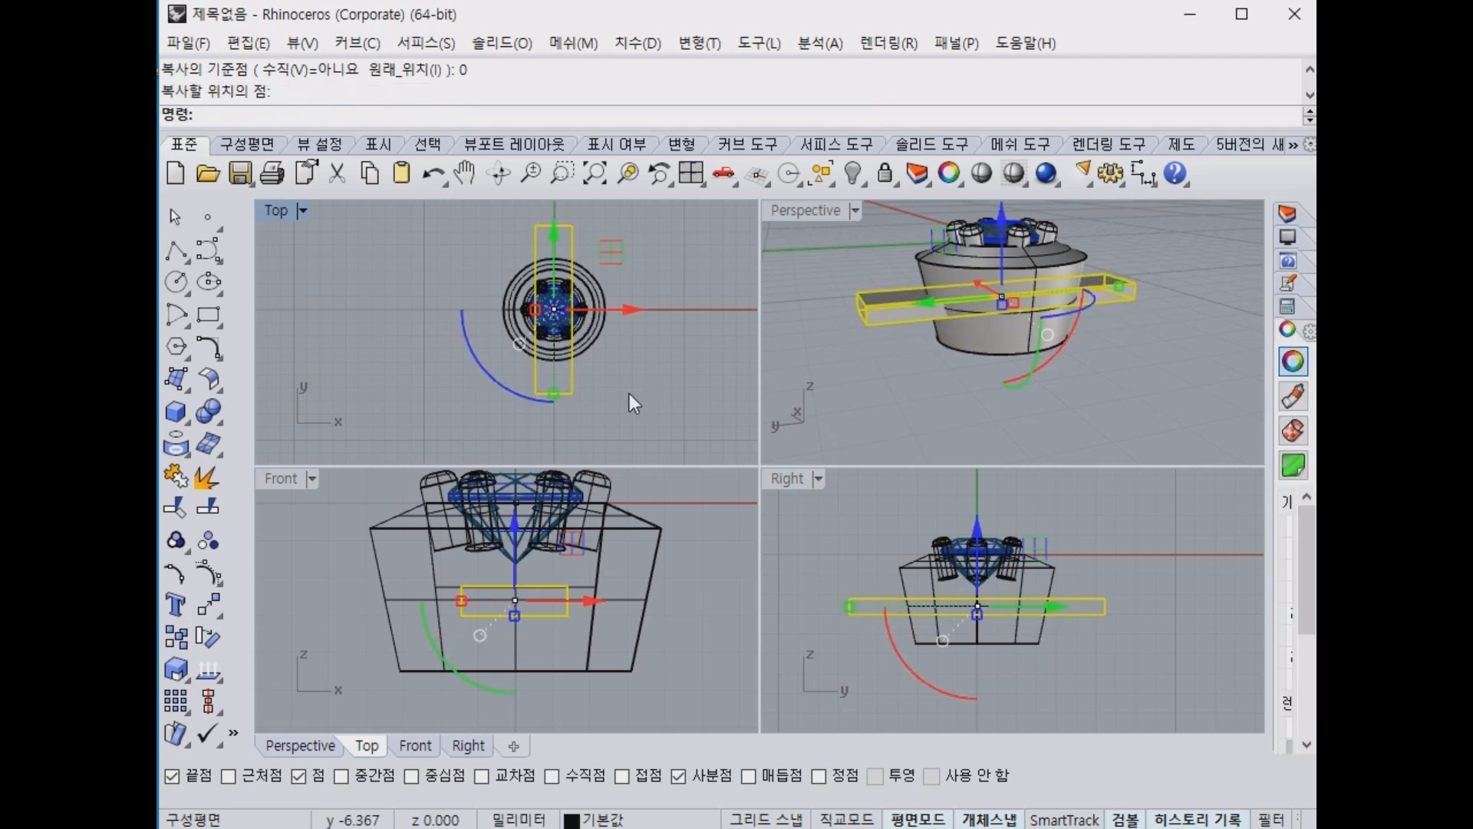
Paste a copy of the extruded bar in place and rotate it 90 degrees around the setting's vertical axis.
left_click(554, 394)
left_click(696, 368)
left_click_drag(657, 382, 499, 422)
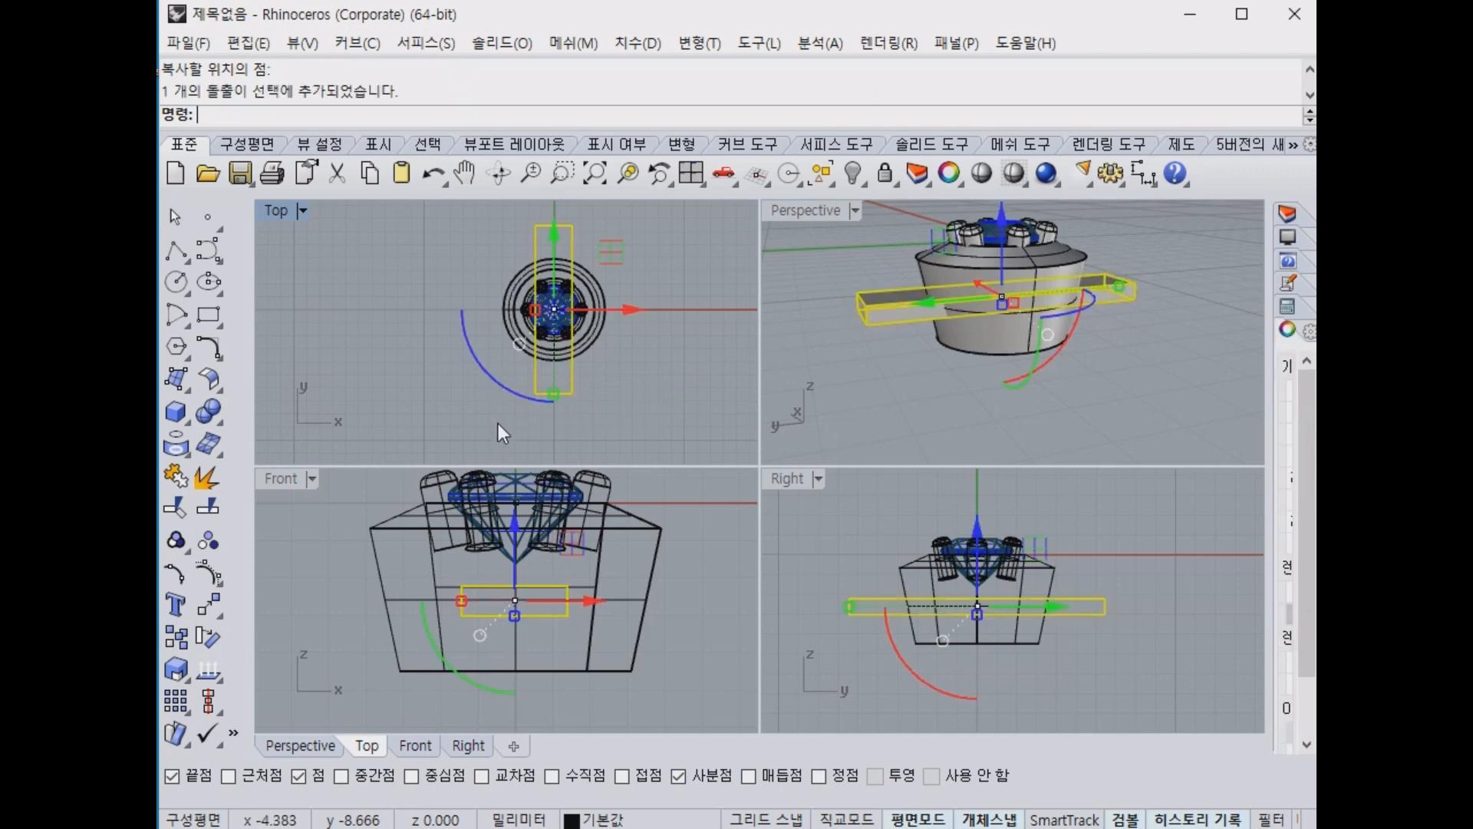
key("ctrl+v")
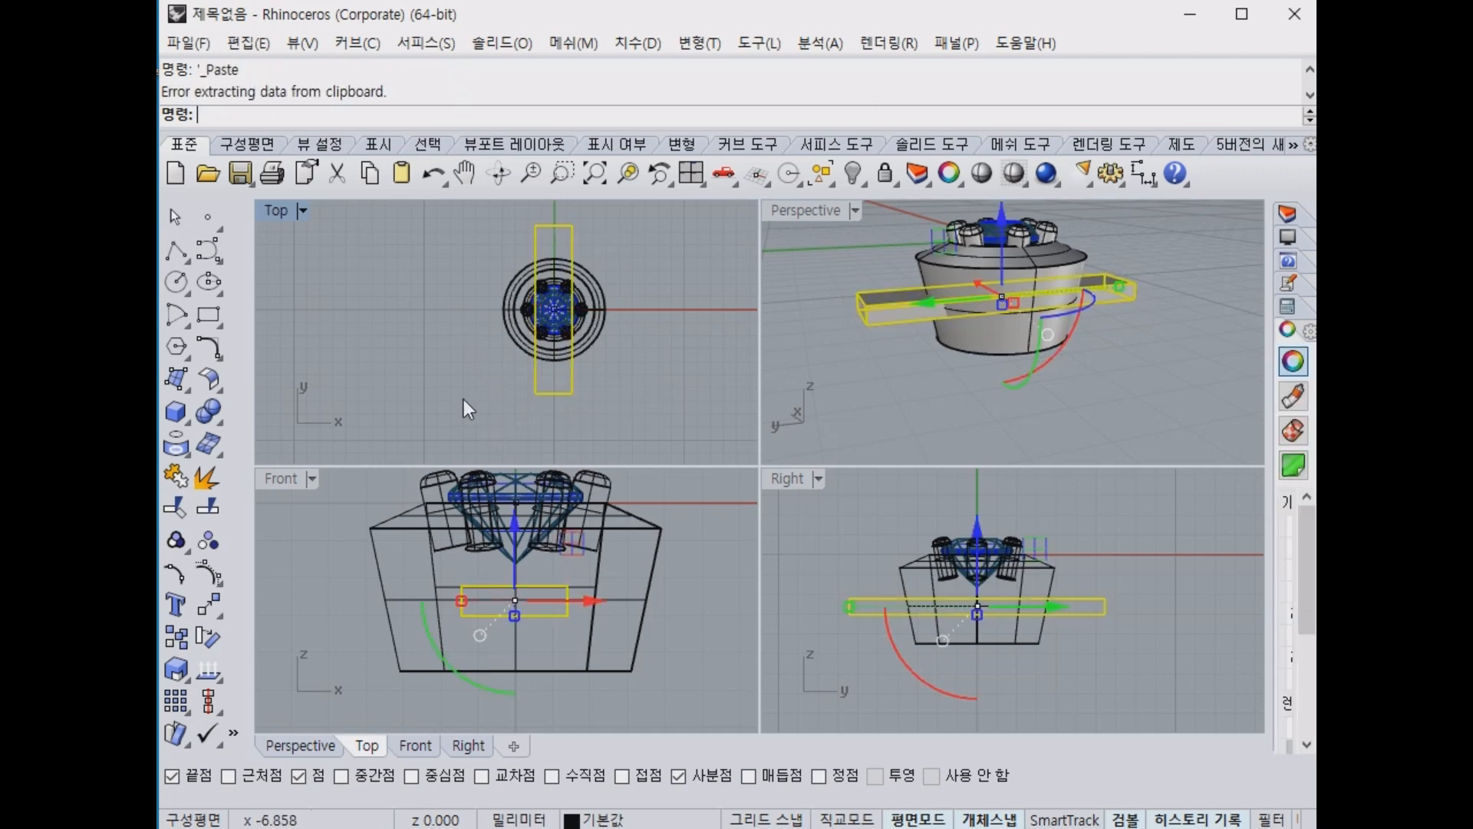
left_click(523, 384)
mouse_move(624, 379)
left_mouse_down()
mouse_move(491, 417)
mouse_move(631, 352)
left_mouse_up()
key("ctrl+c")
key("ctrl+v")
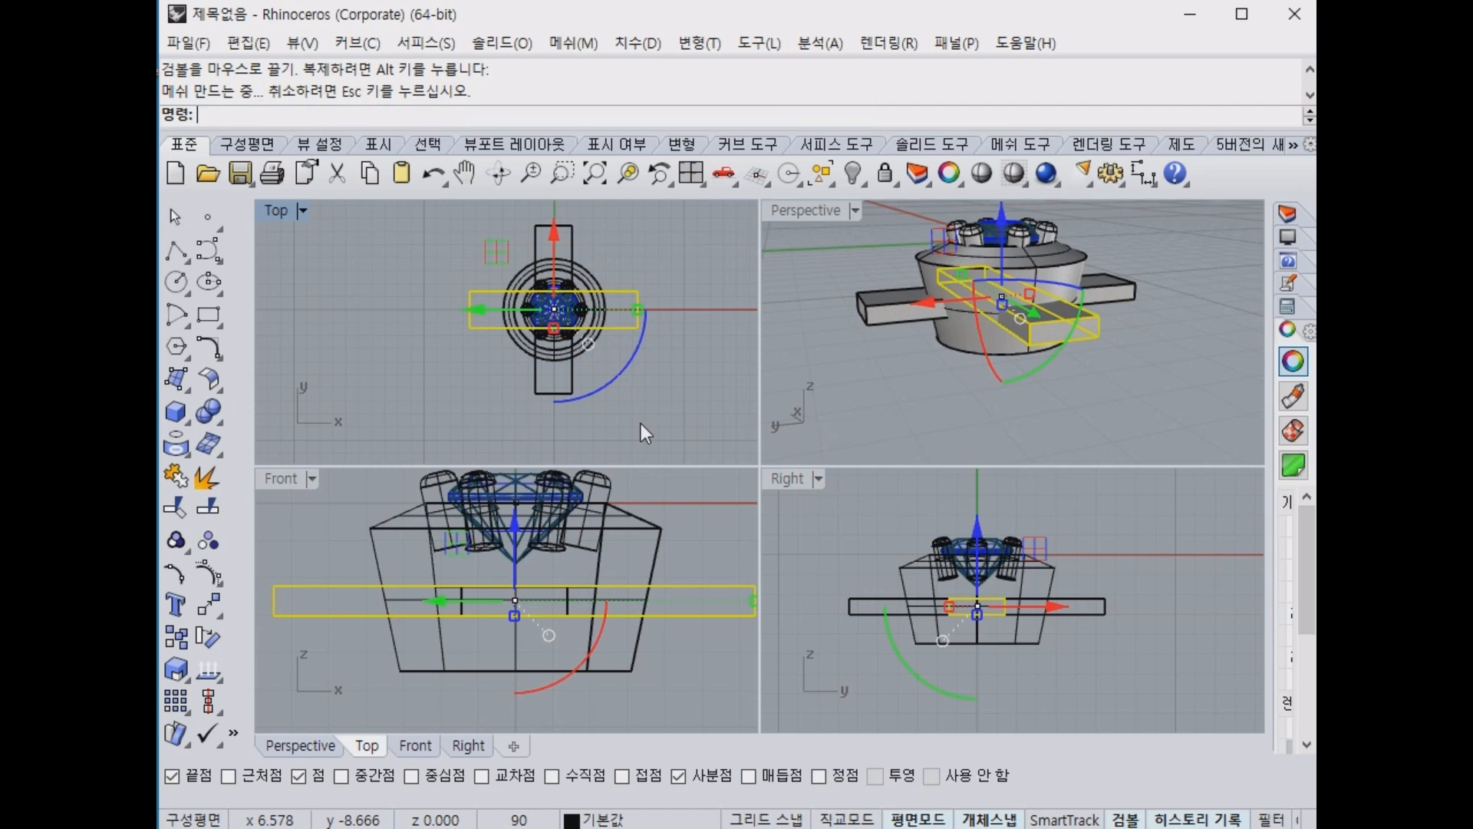
Rotate the copied bar by about -35 degrees and the original by about -44 degrees in the Top view, forming an X.
left_click_drag(642, 351, 597, 383)
left_click(588, 213)
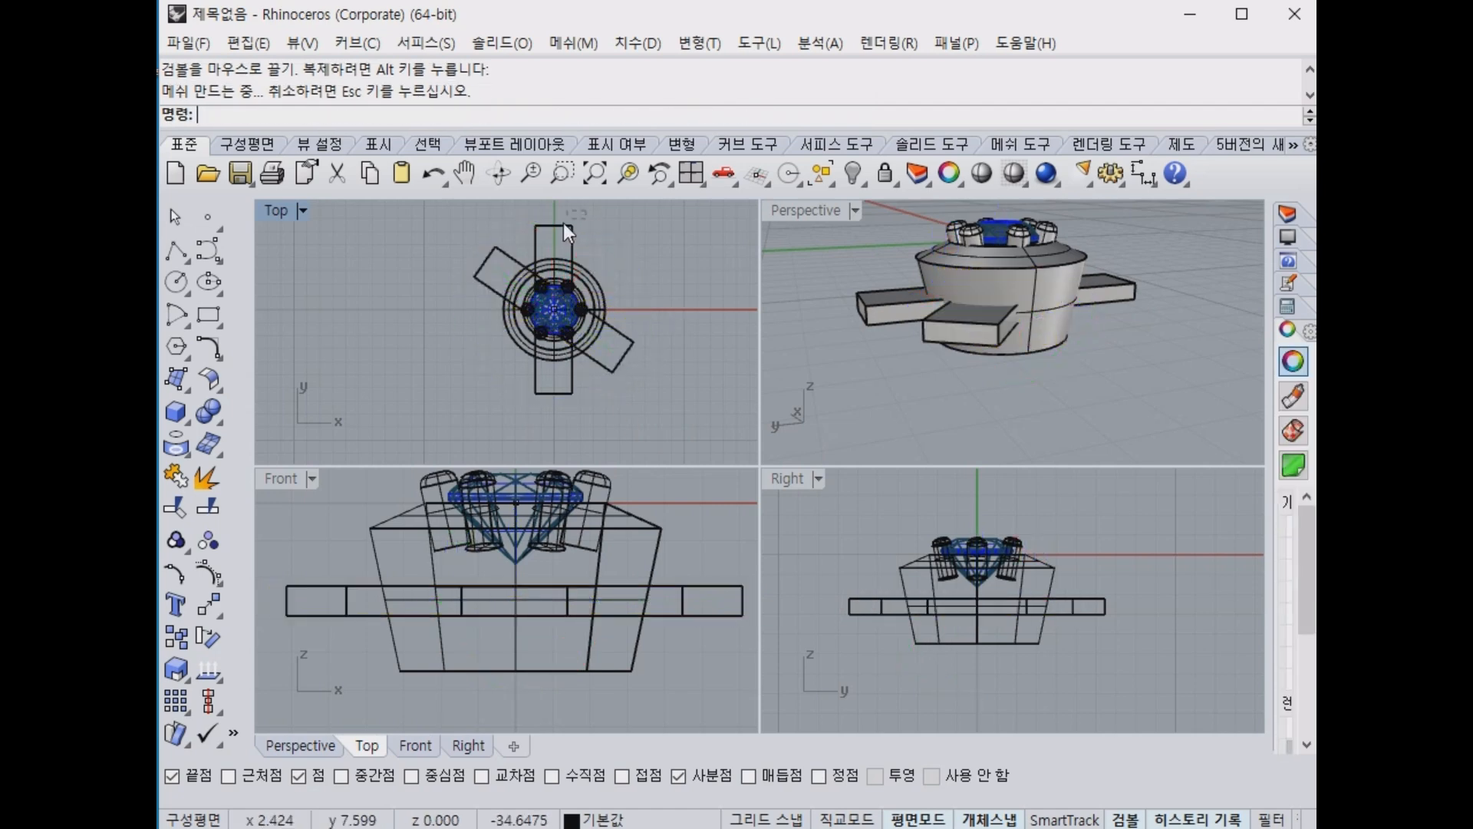
left_click(535, 257)
left_click_drag(495, 369, 413, 300)
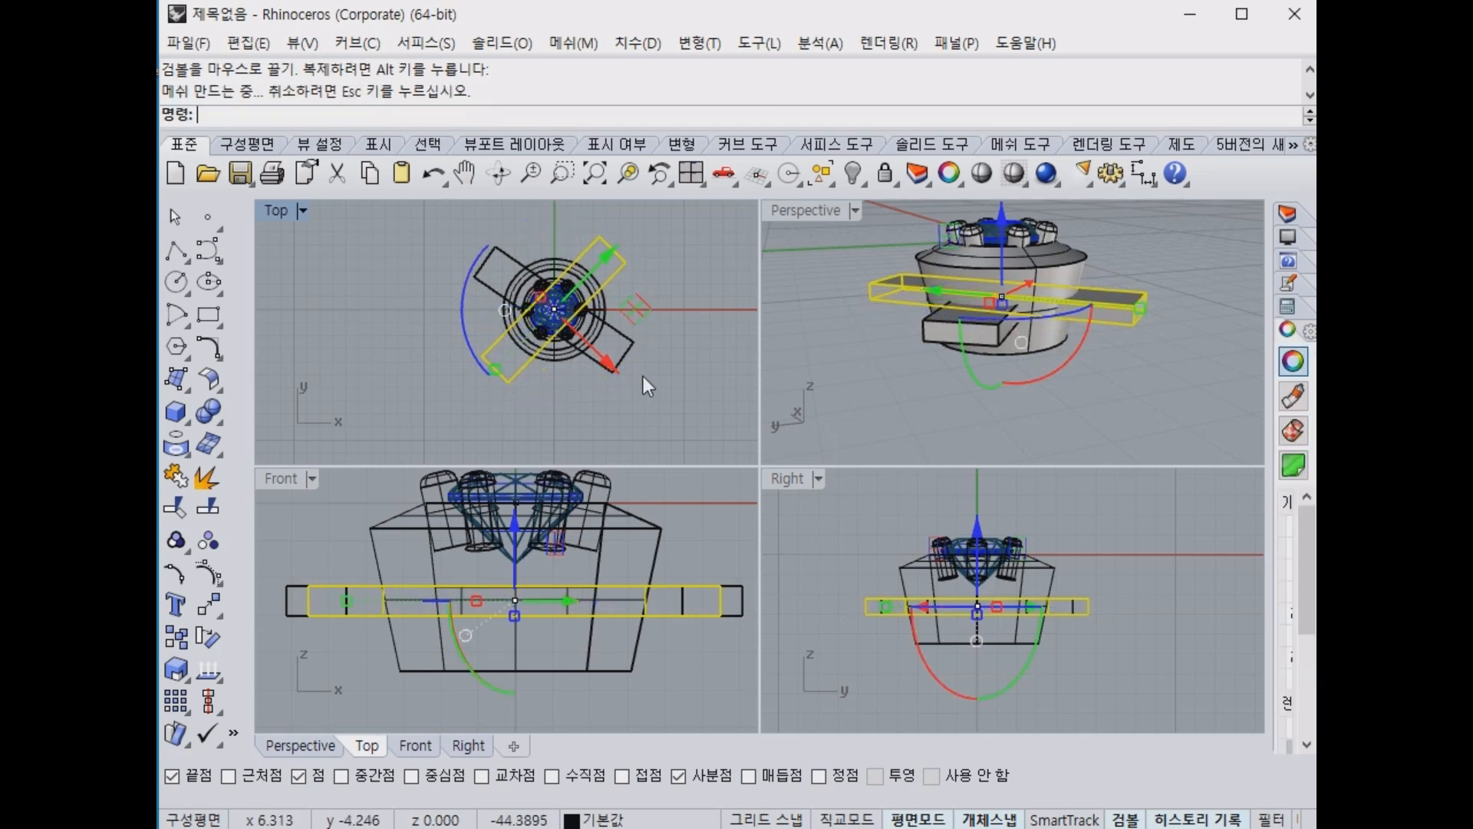
left_click(643, 376)
Move both crossed bars up by about 0.3 mm in the Front view.
right_click_drag(1086, 368, 852, 380)
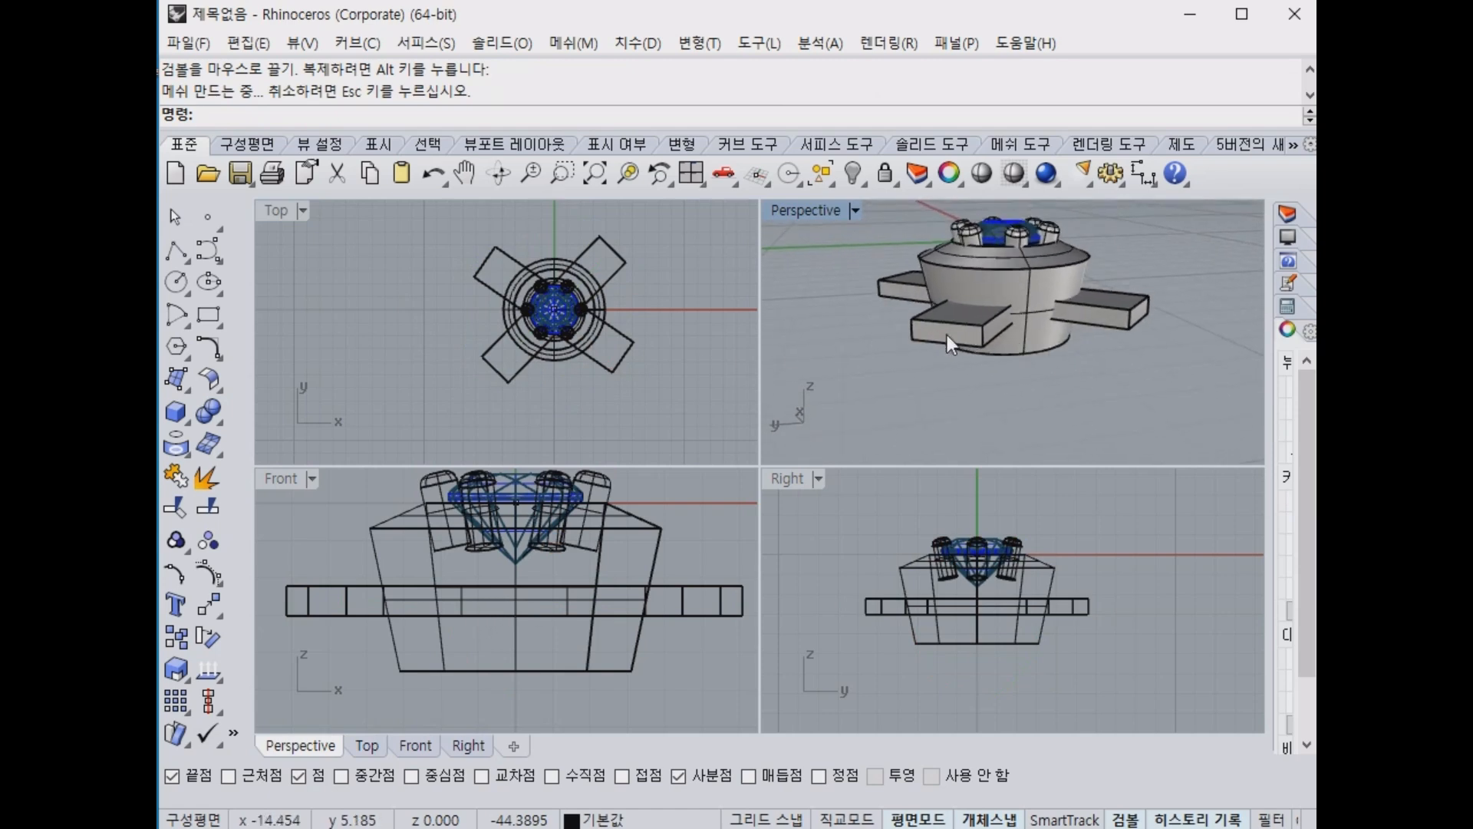
scroll(518, 597, "up", 5)
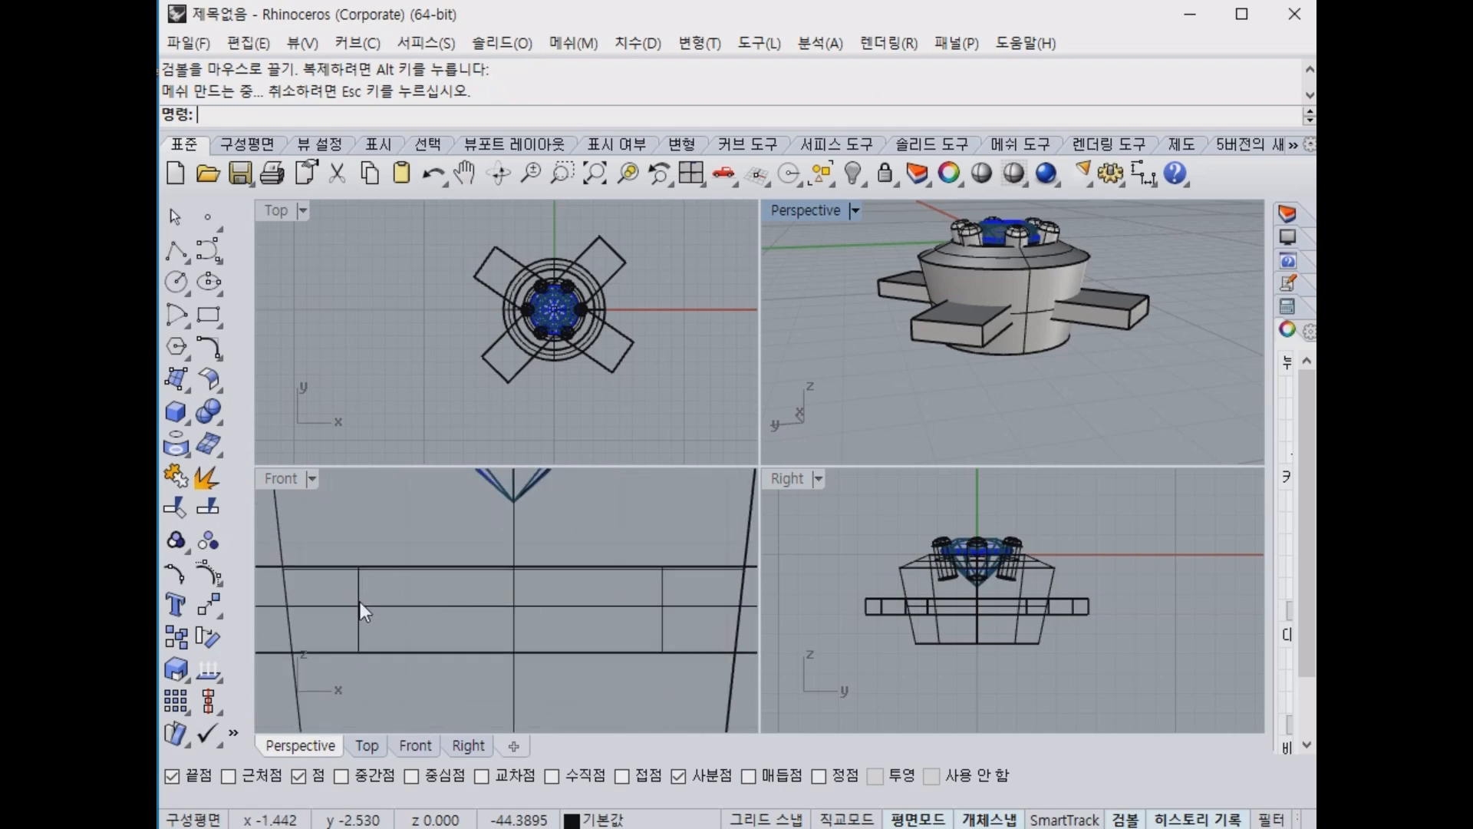
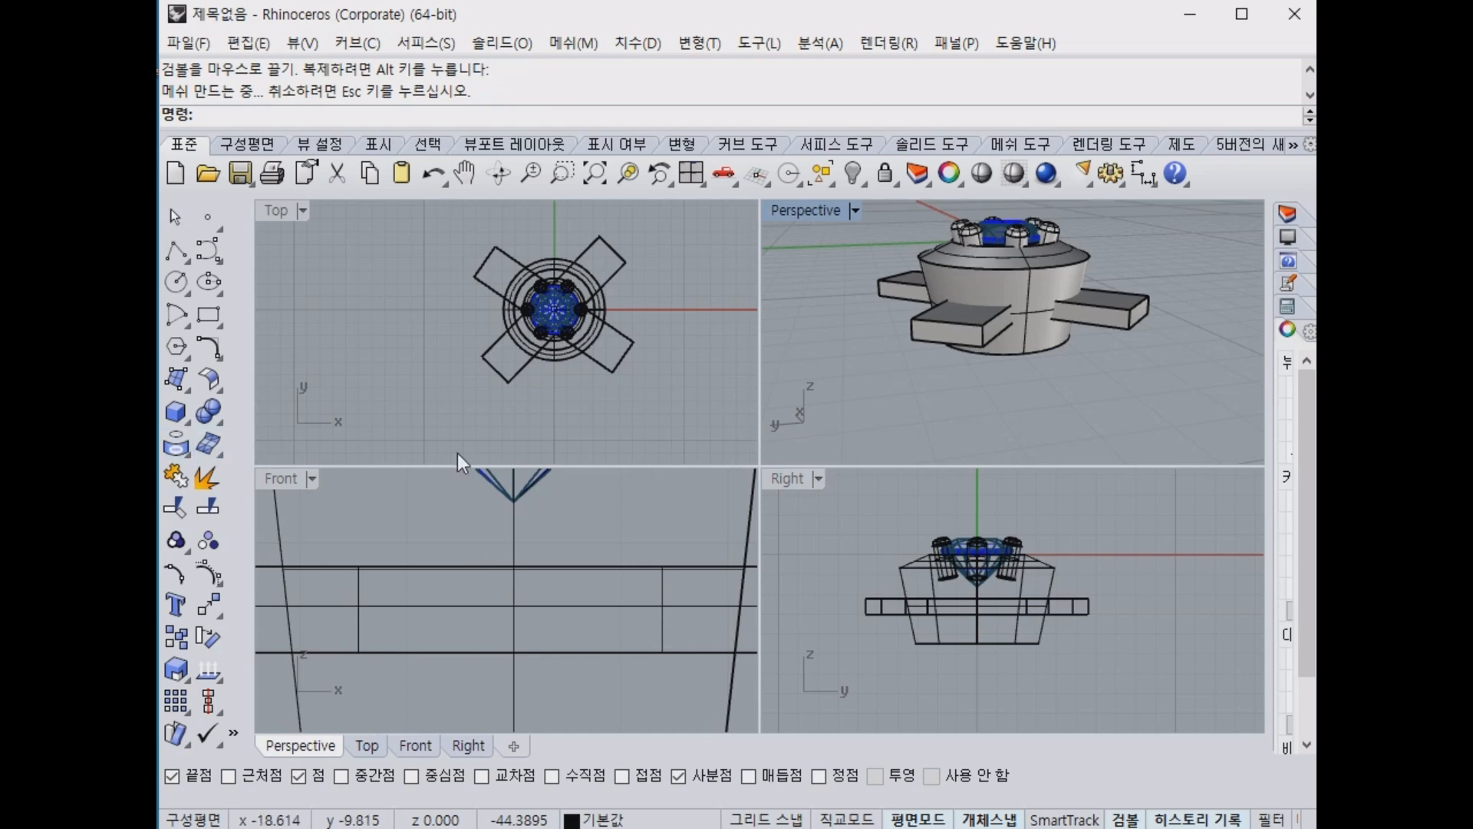
scroll(484, 637, "down", 5)
right_click_drag(1008, 353, 1072, 283)
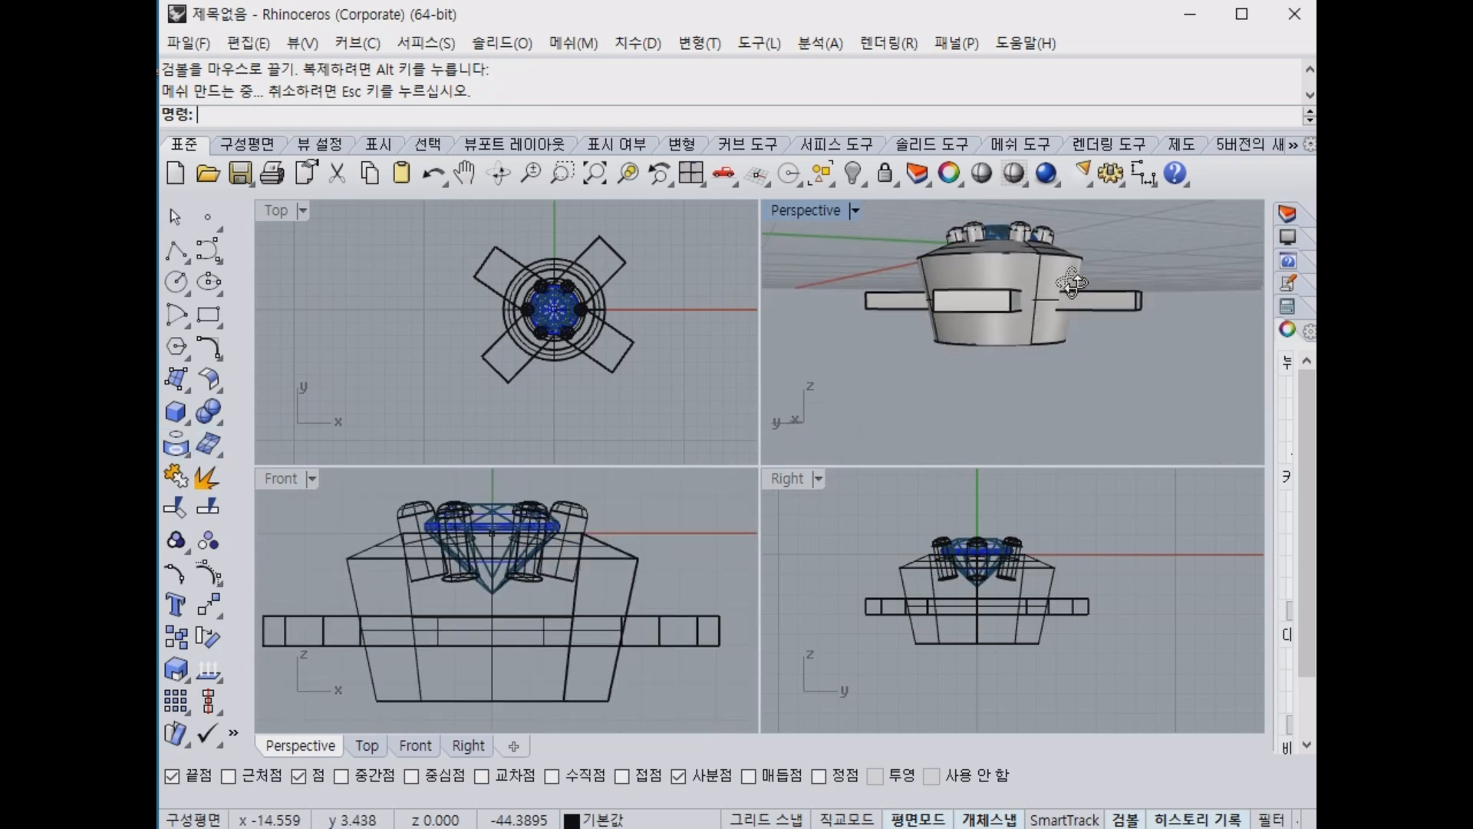
left_click(739, 573)
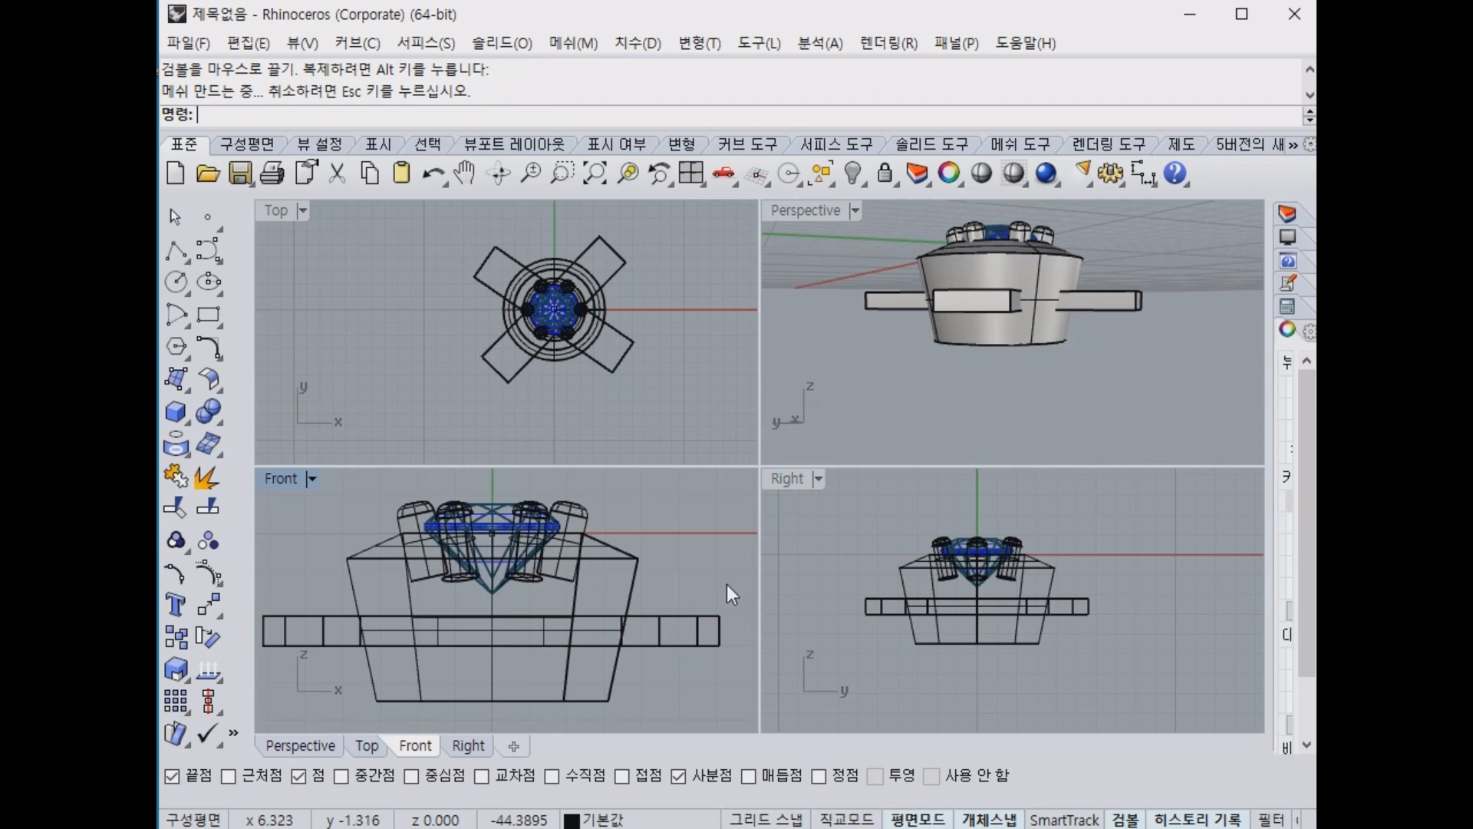
left_click_drag(660, 715, 660, 713)
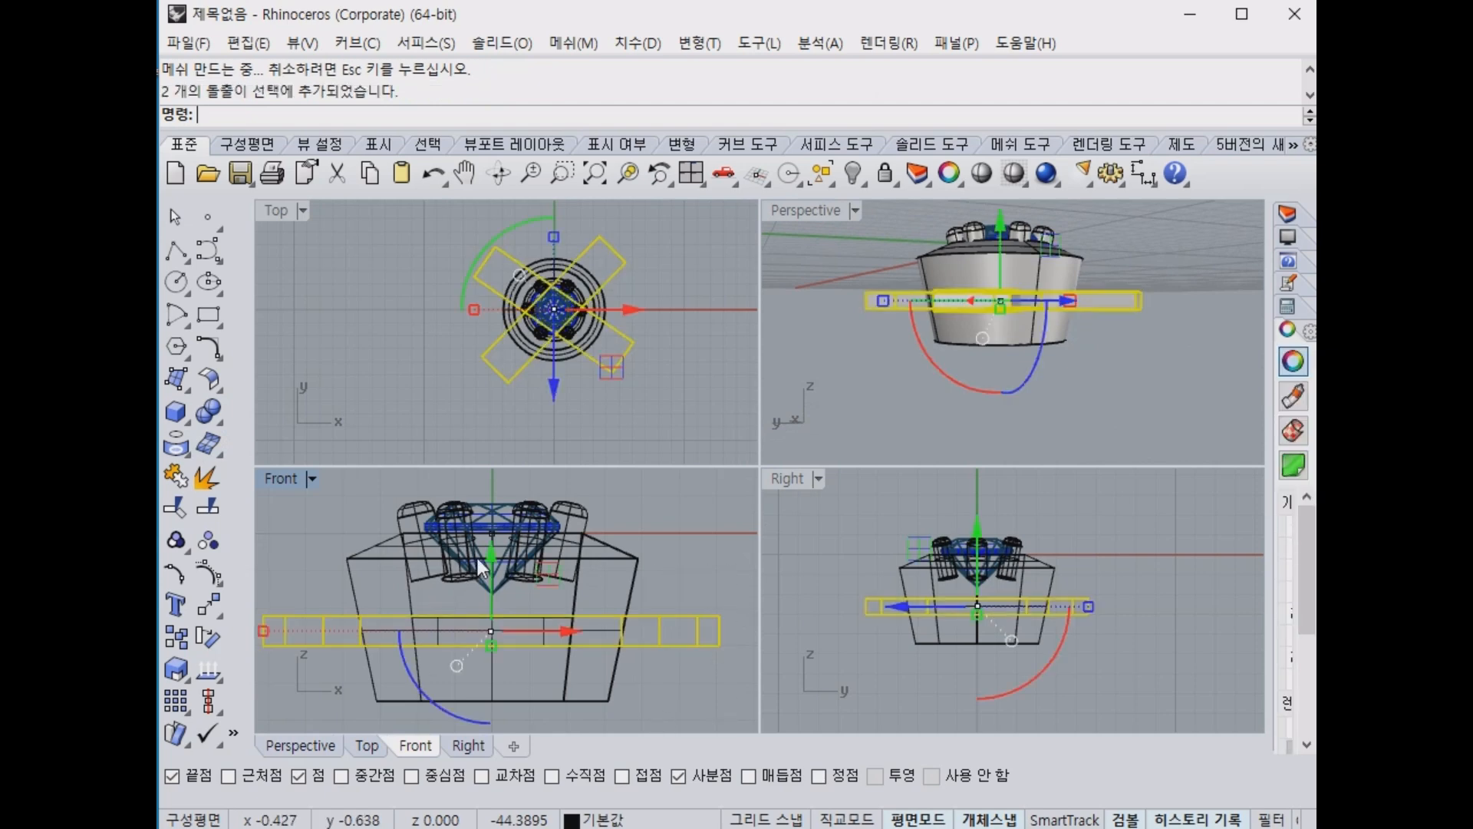
left_click_drag(485, 566, 518, 721)
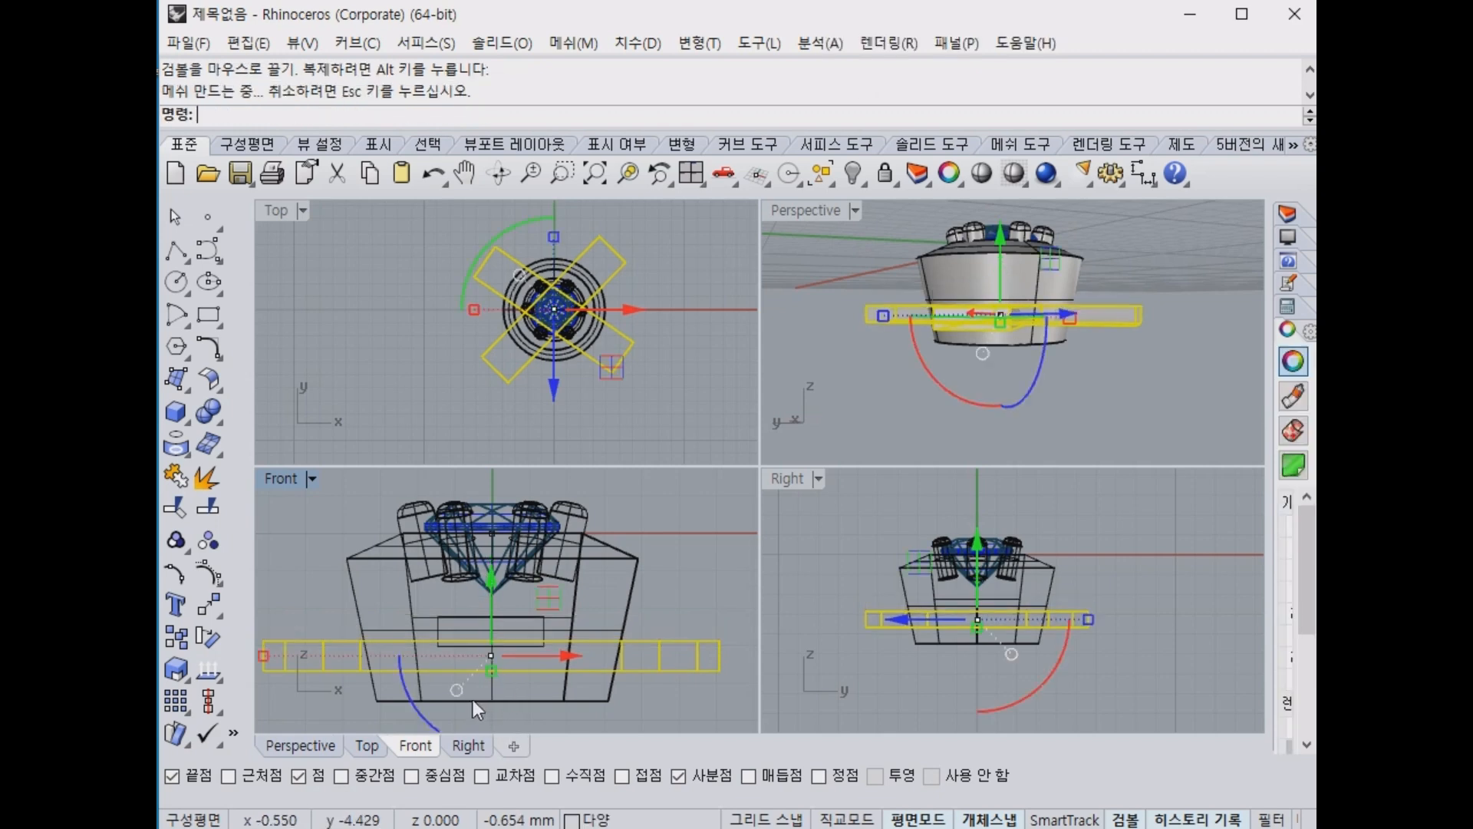
key("ctrl+z")
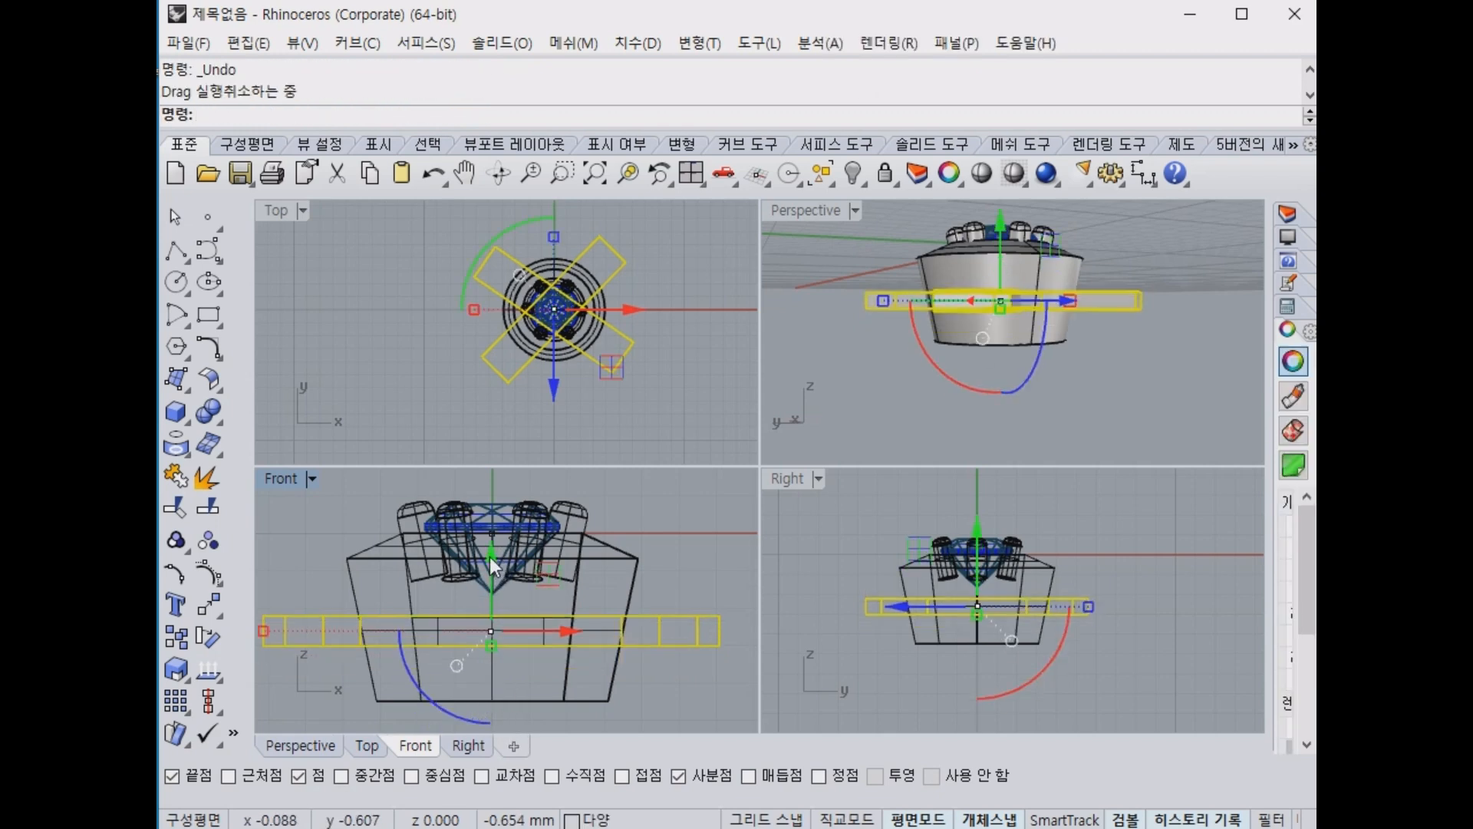
mouse_move(490, 555)
left_mouse_down()
mouse_move(485, 518)
mouse_move(485, 546)
left_mouse_up()
key("Escape")
right_click_drag(841, 402, 964, 431)
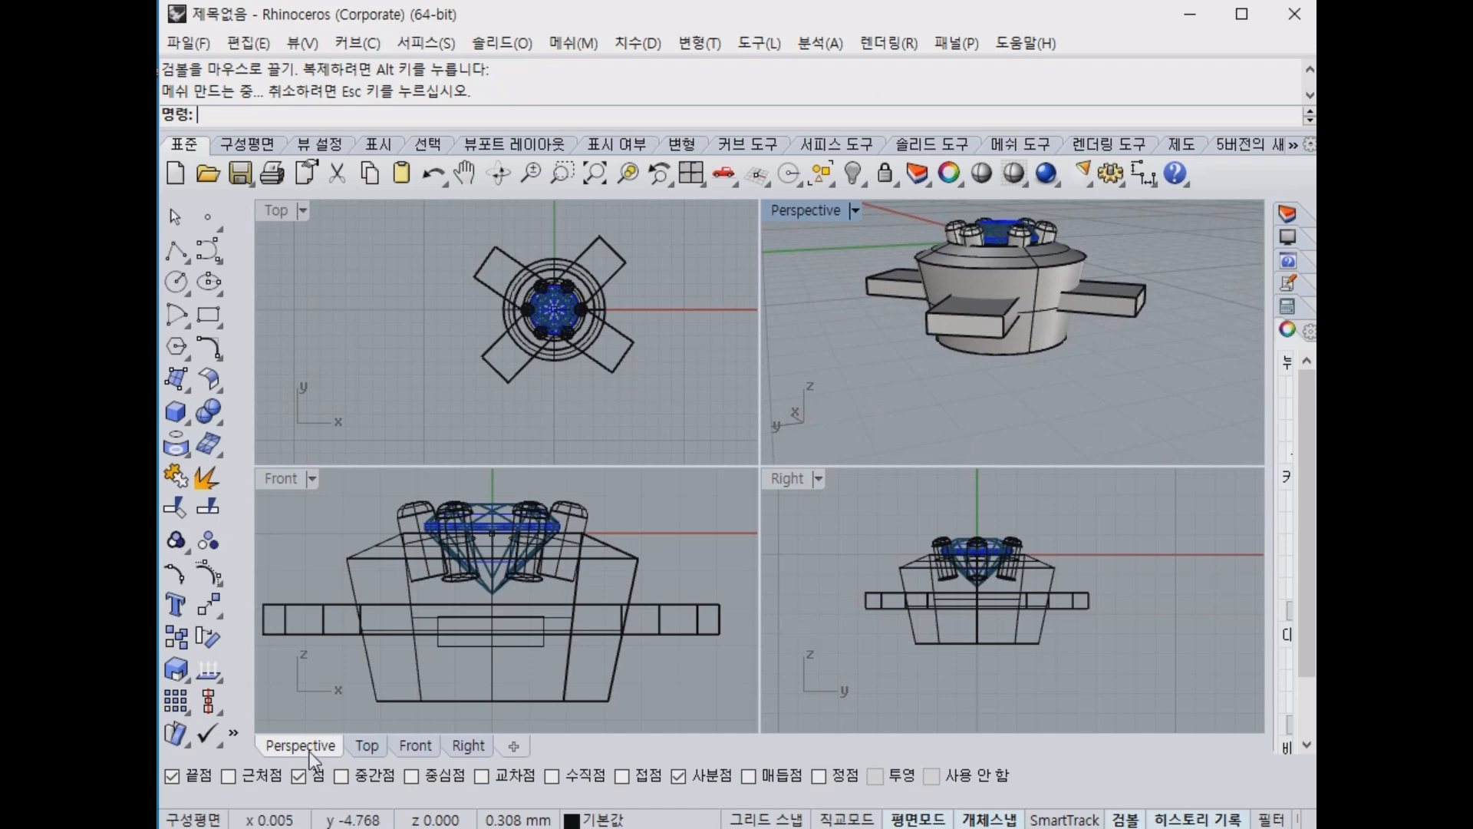
Subtract both crossed bars from the tapered body with Boolean Difference, keeping the cutting objects.
left_click(220, 420)
left_click(275, 422)
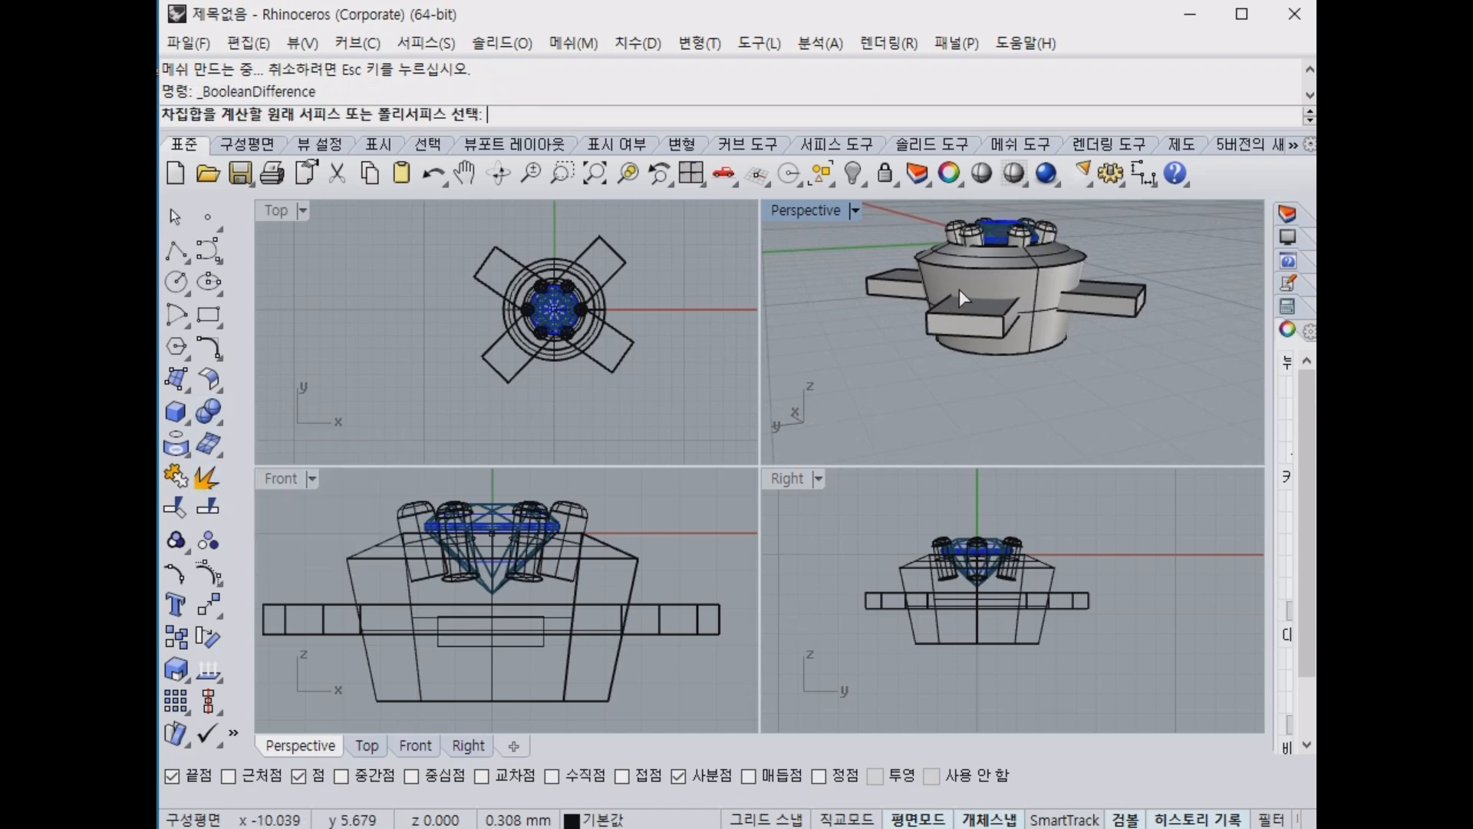
left_click(1048, 280)
key("Return")
left_click(1094, 311)
key("Return")
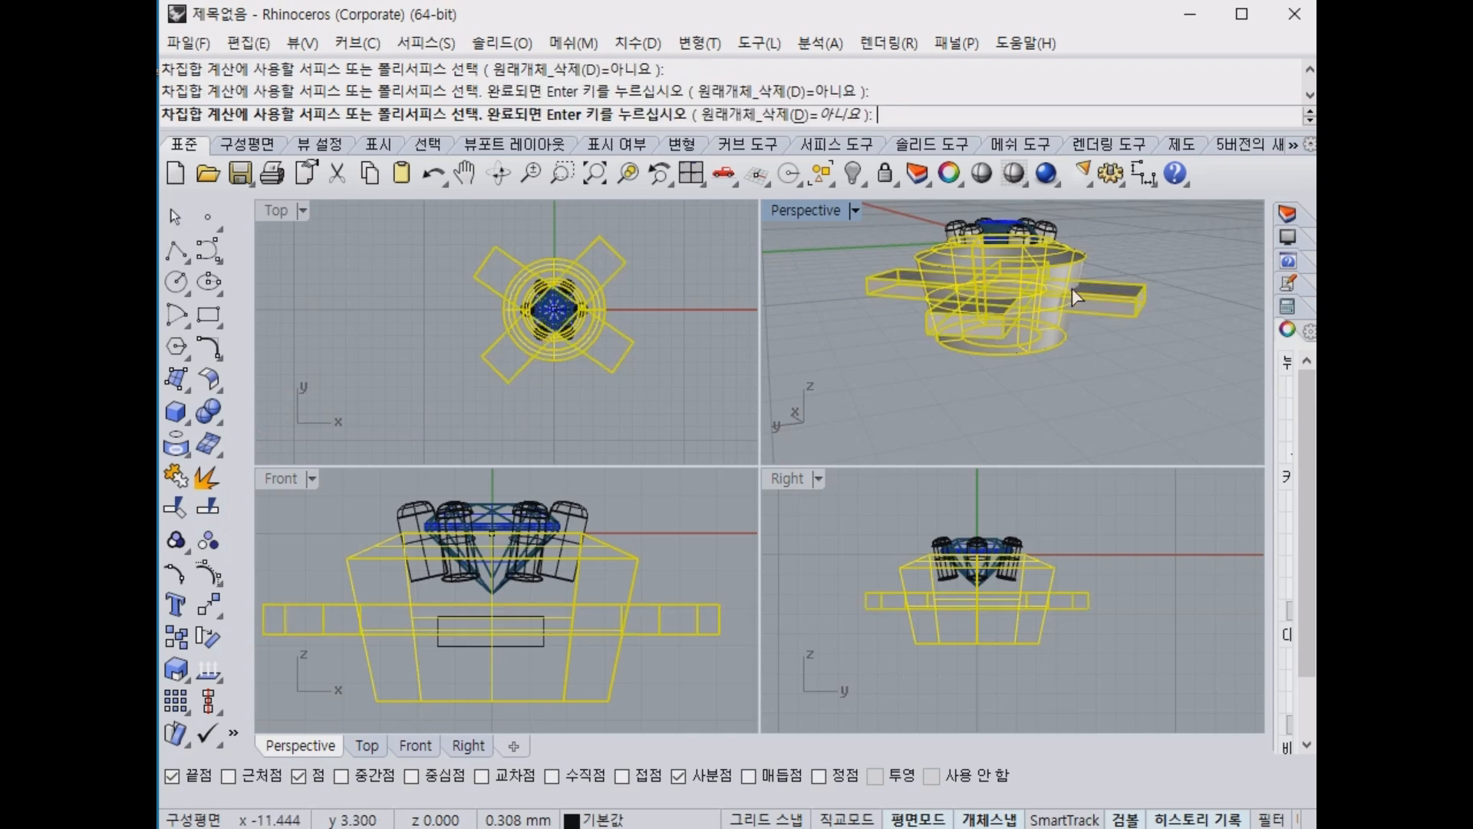
Delete the two bars used for cutting and inspect the slots in the body.
left_click(969, 327)
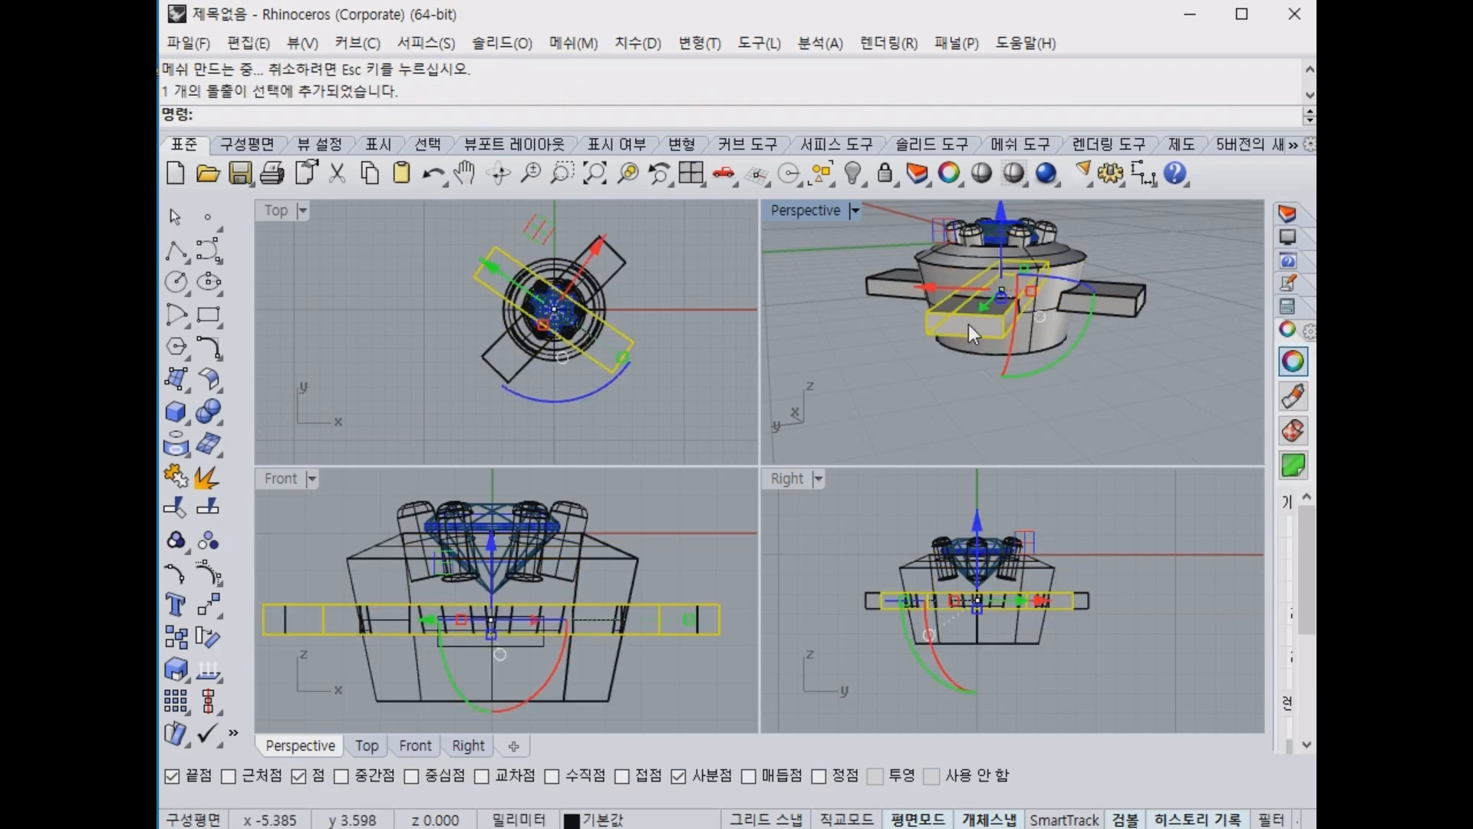
key("Delete")
scroll(1082, 312, "up", 8)
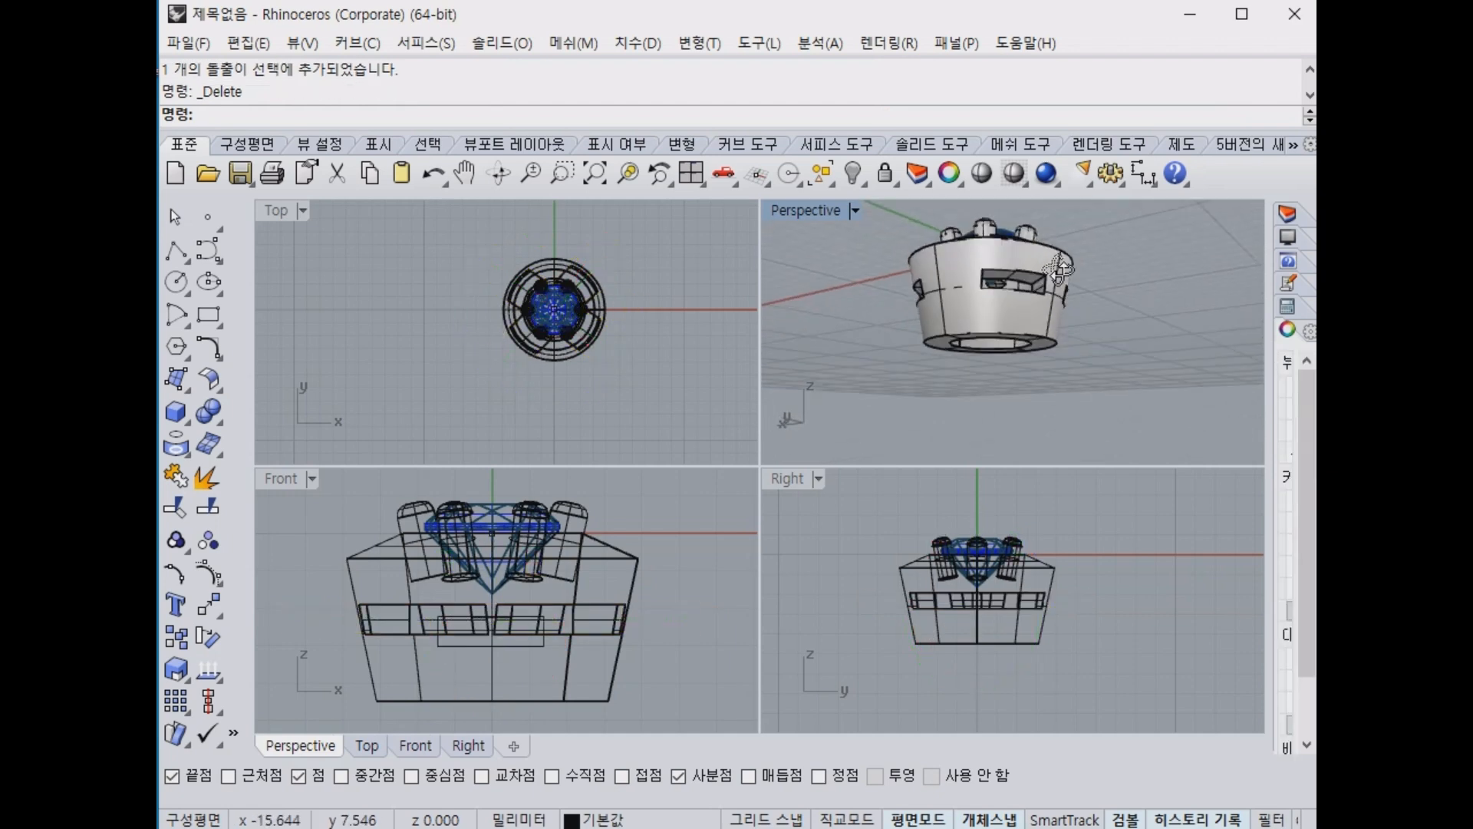
right_click_drag(1097, 312, 987, 339)
Undo the bar deletions, Boolean cut, moves, rotations, paste and extrusion back to the plain rectangle curve.
key("ctrl+z")
key("ctrl+z")
key("ctrl+z")
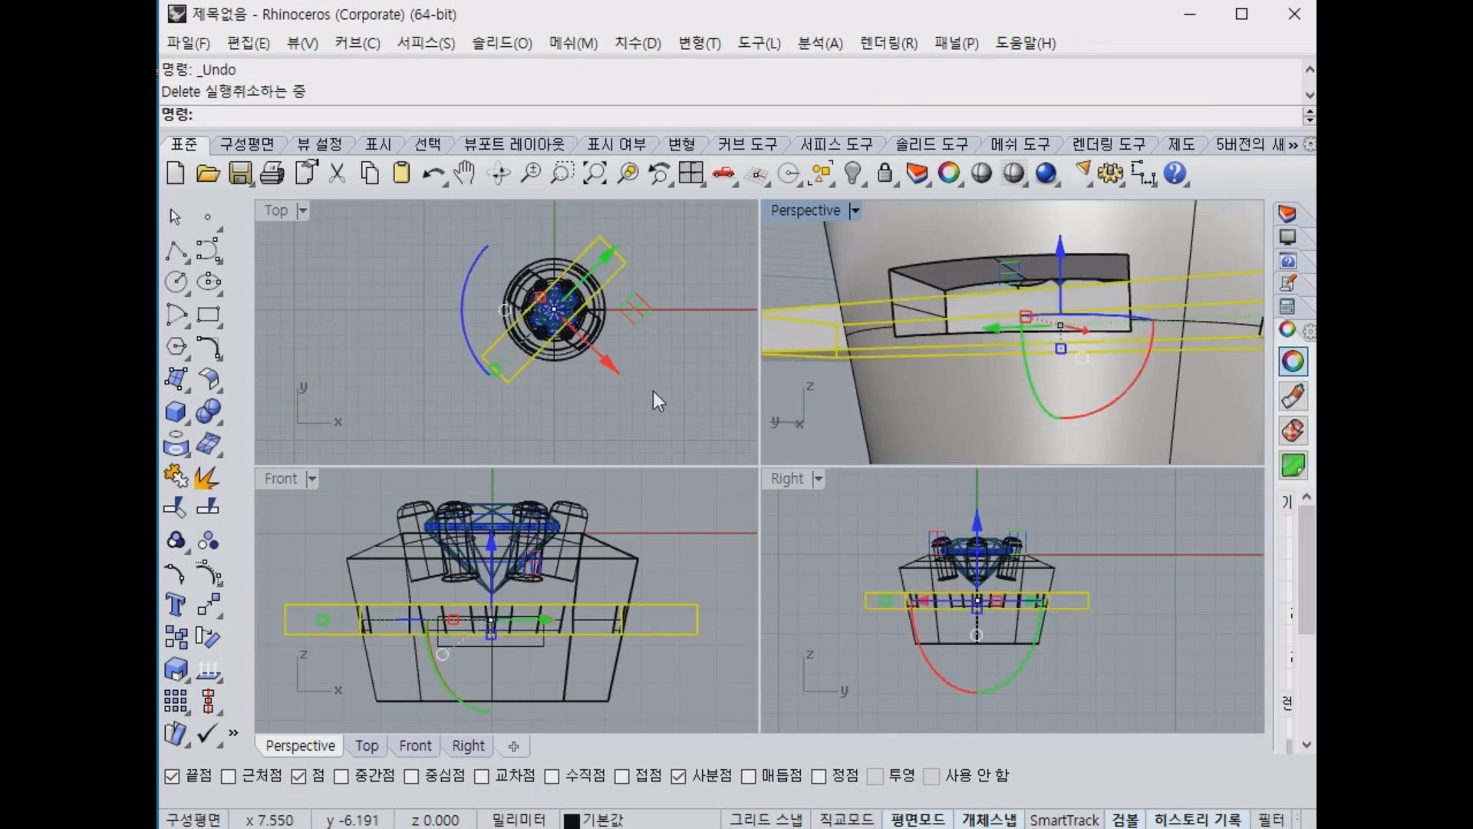
key("ctrl+z")
key("ctrl+z")
key("ctrl+z")
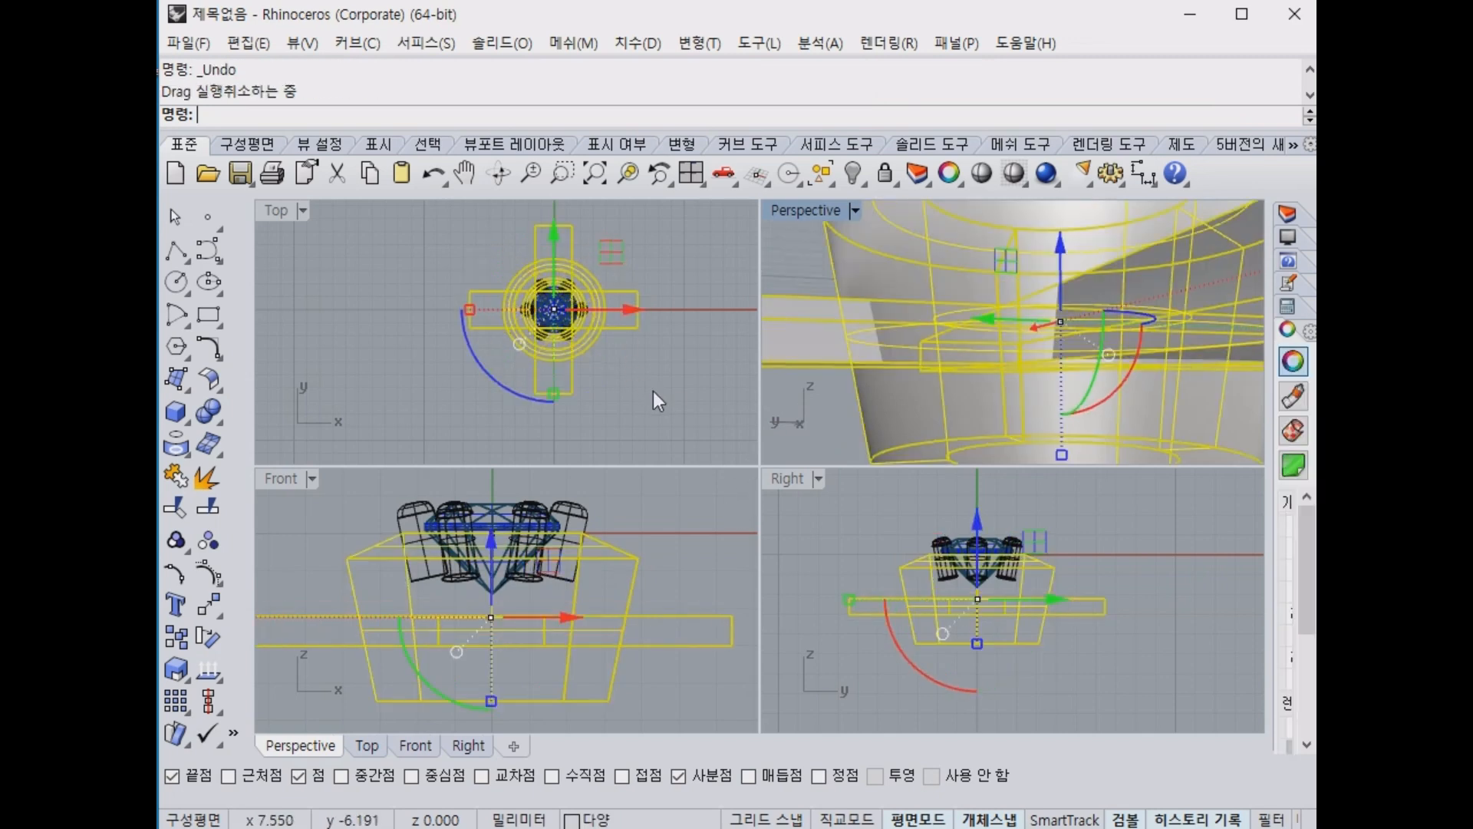
left_click(660, 390)
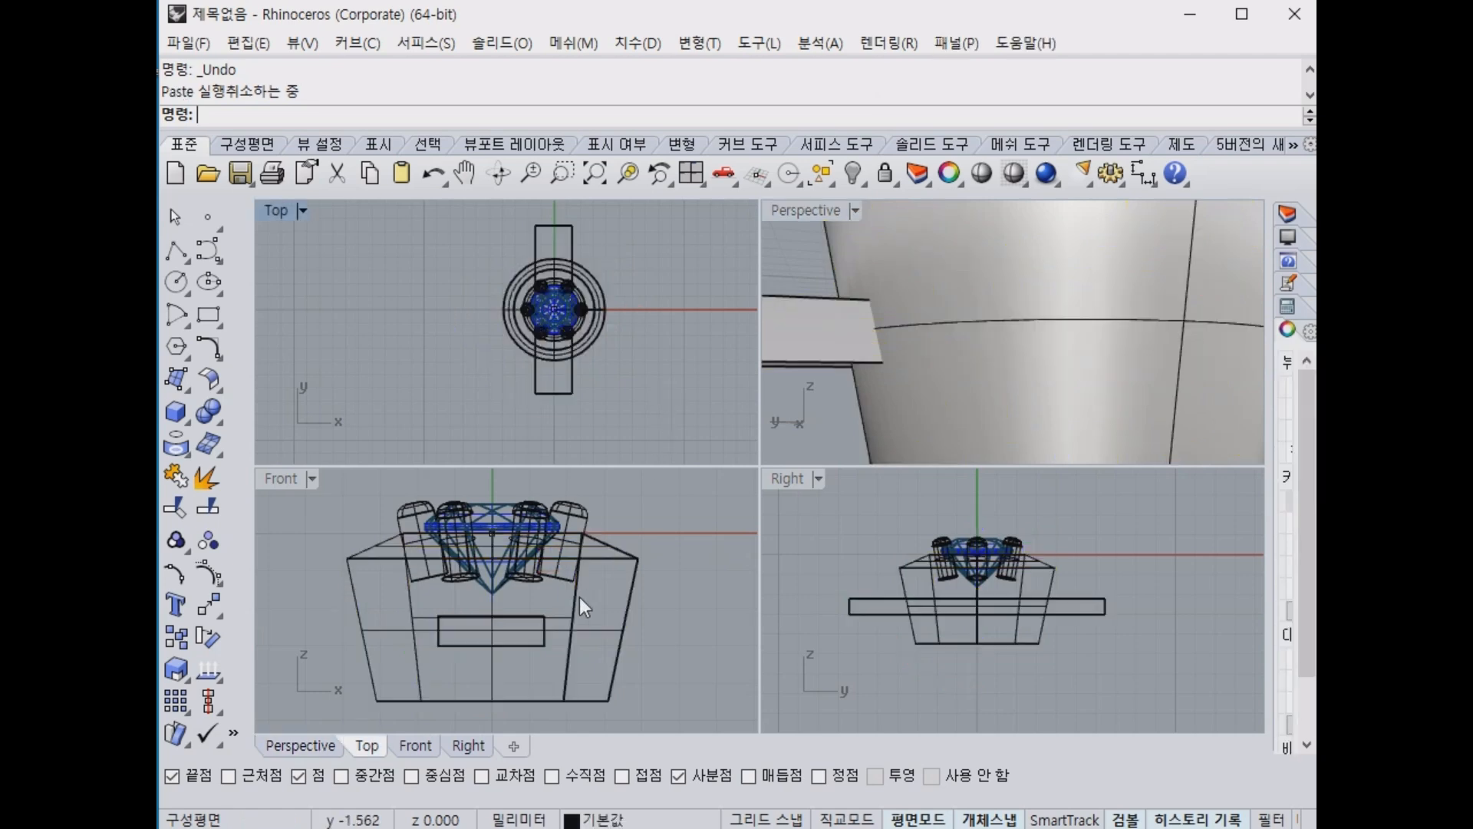
key("ctrl+z")
Turn on the control points of the rectangle curve below the gem in the Front view.
left_click(515, 646)
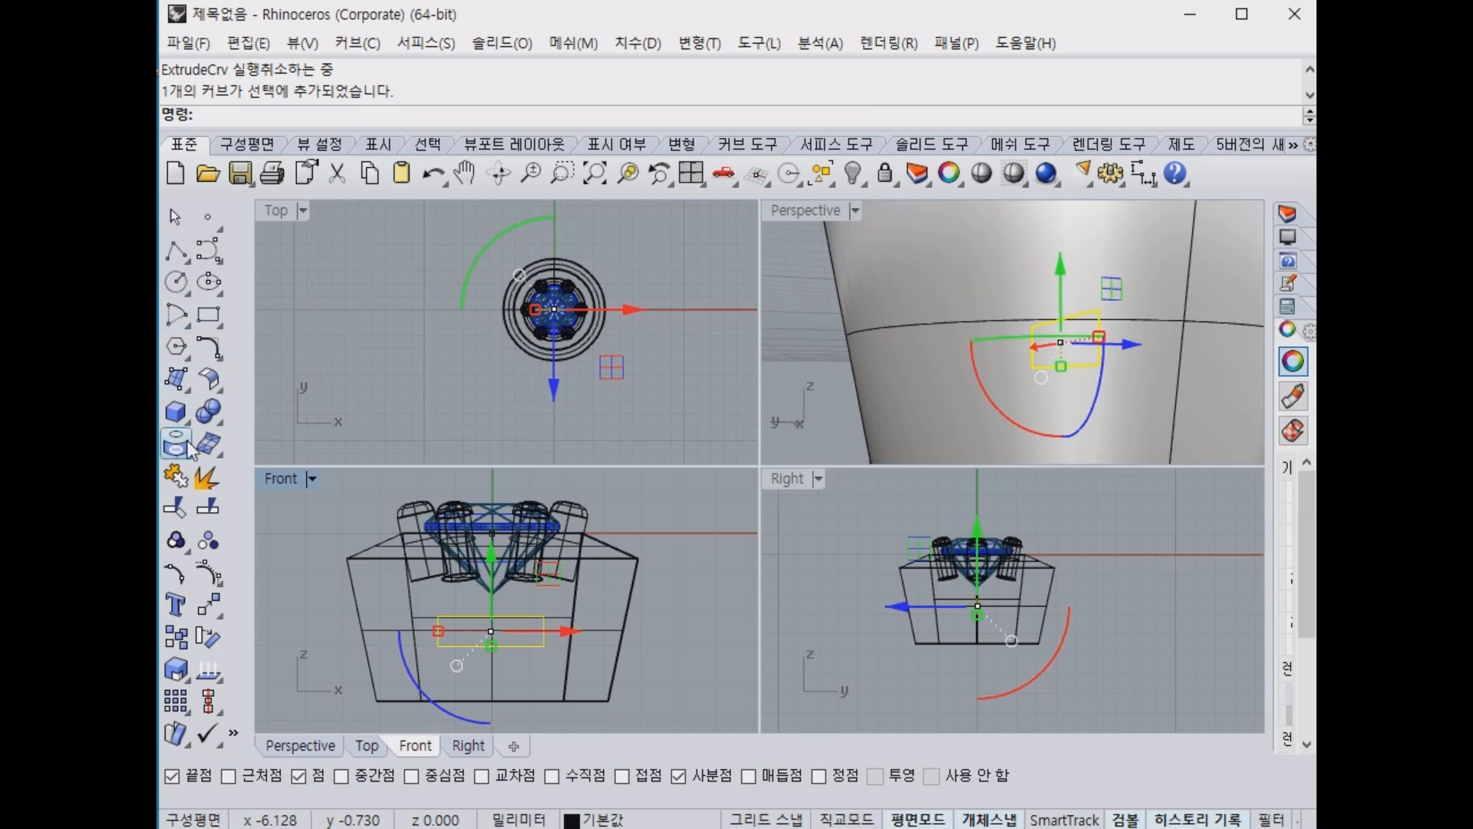
left_click(207, 572)
scroll(434, 644, "up", 2)
scroll(433, 648, "up", 2)
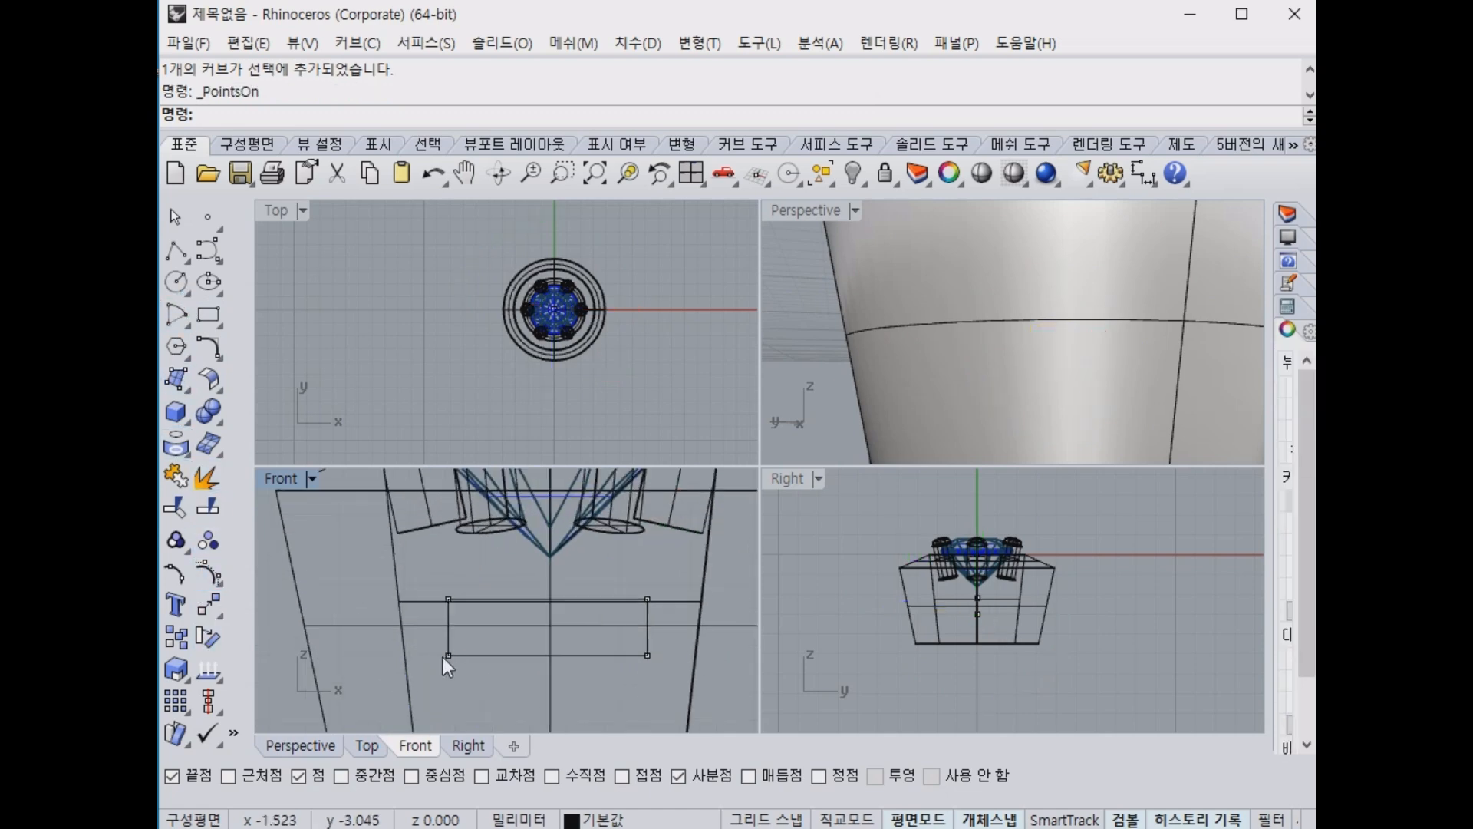
Try narrowing the rectangle's lower edge symmetrically through its two bottom control points, and undo the change.
left_click(447, 657)
left_click(647, 656, "shift")
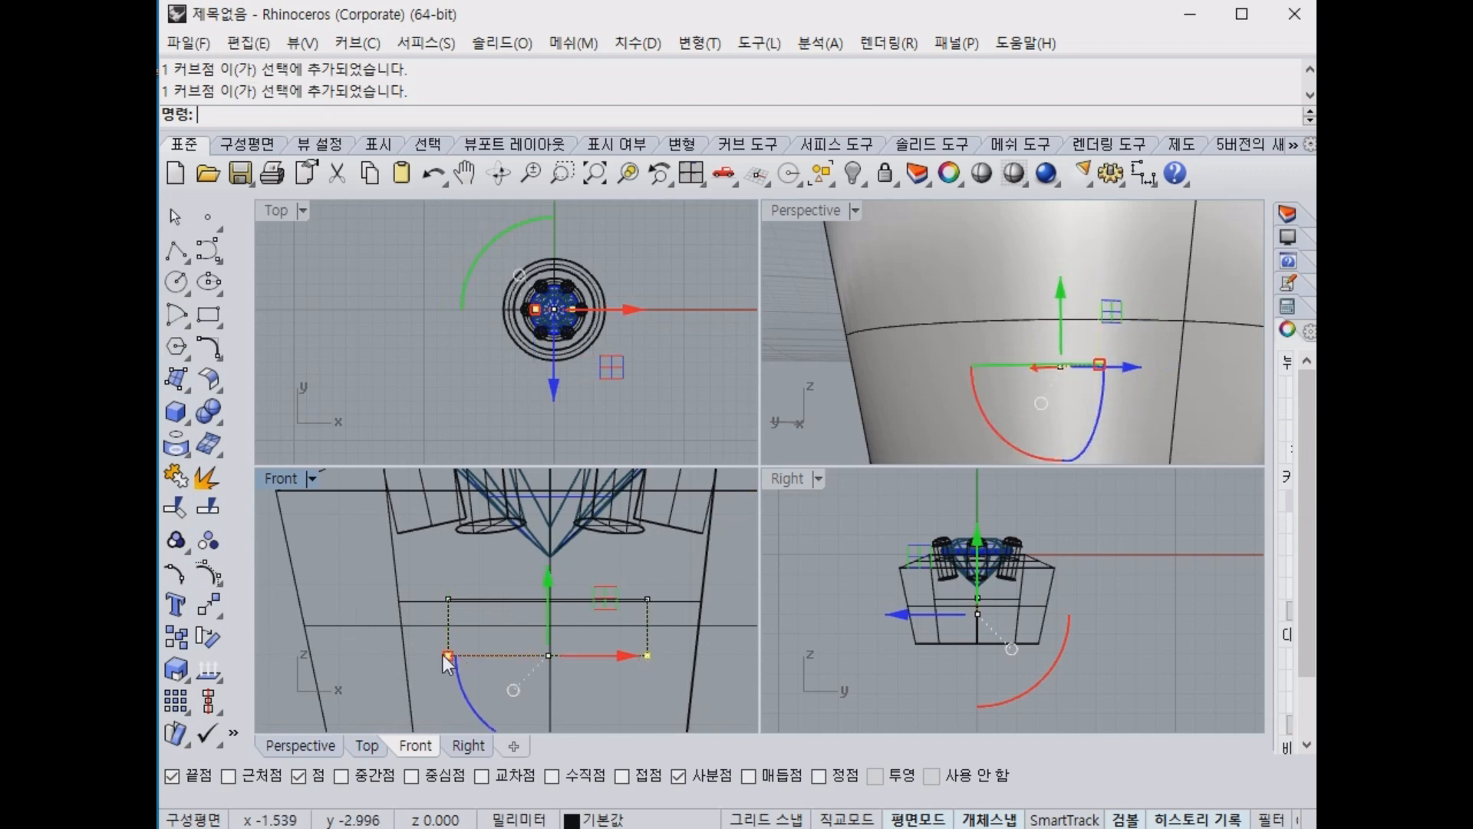
left_click_drag(445, 655, 479, 655)
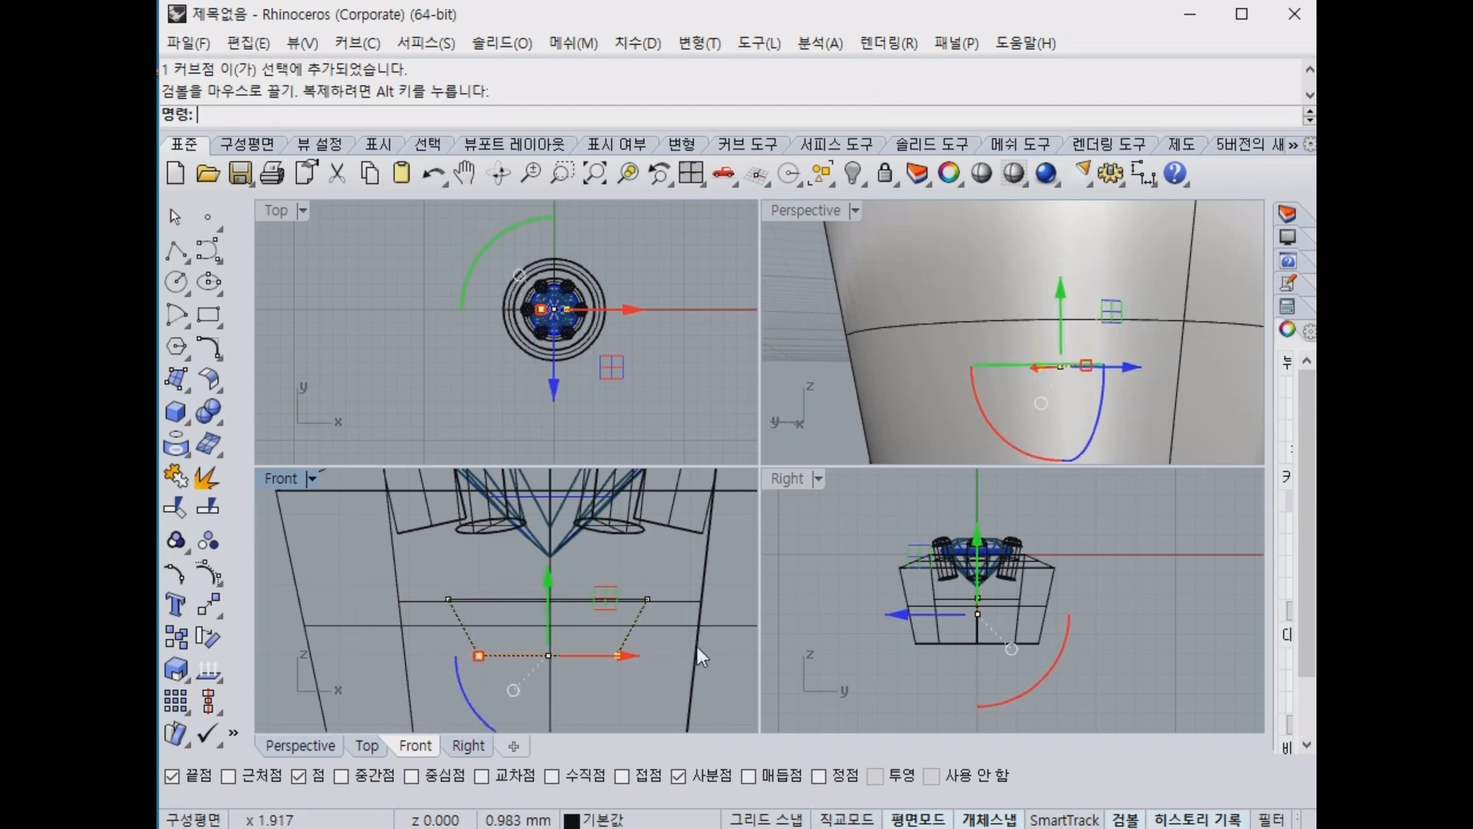
key("ctrl+z")
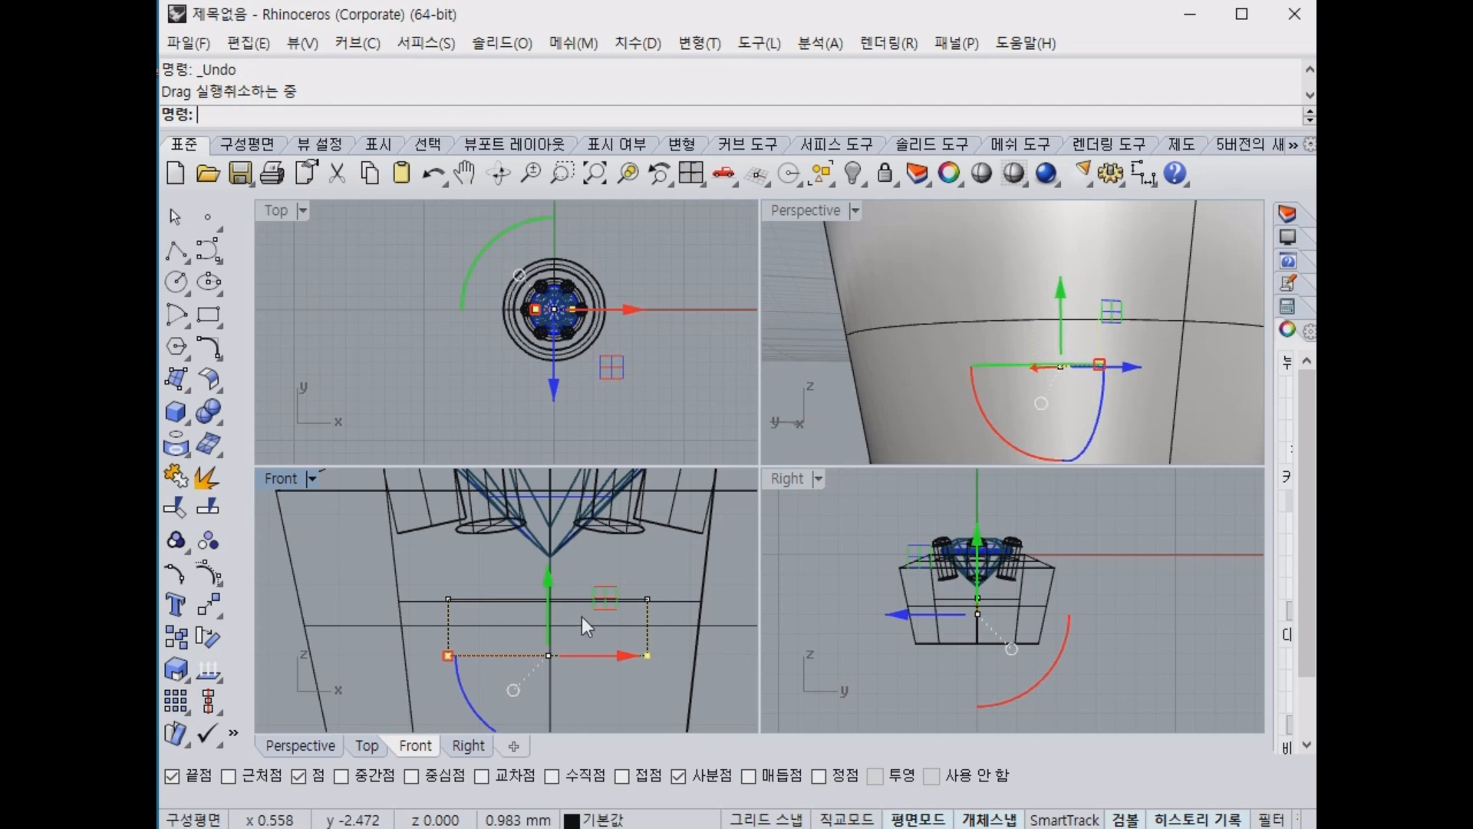
Widen the rectangle's upper edge symmetrically through its two top control points to form a trapezoid, and turn the points off.
left_click(448, 601)
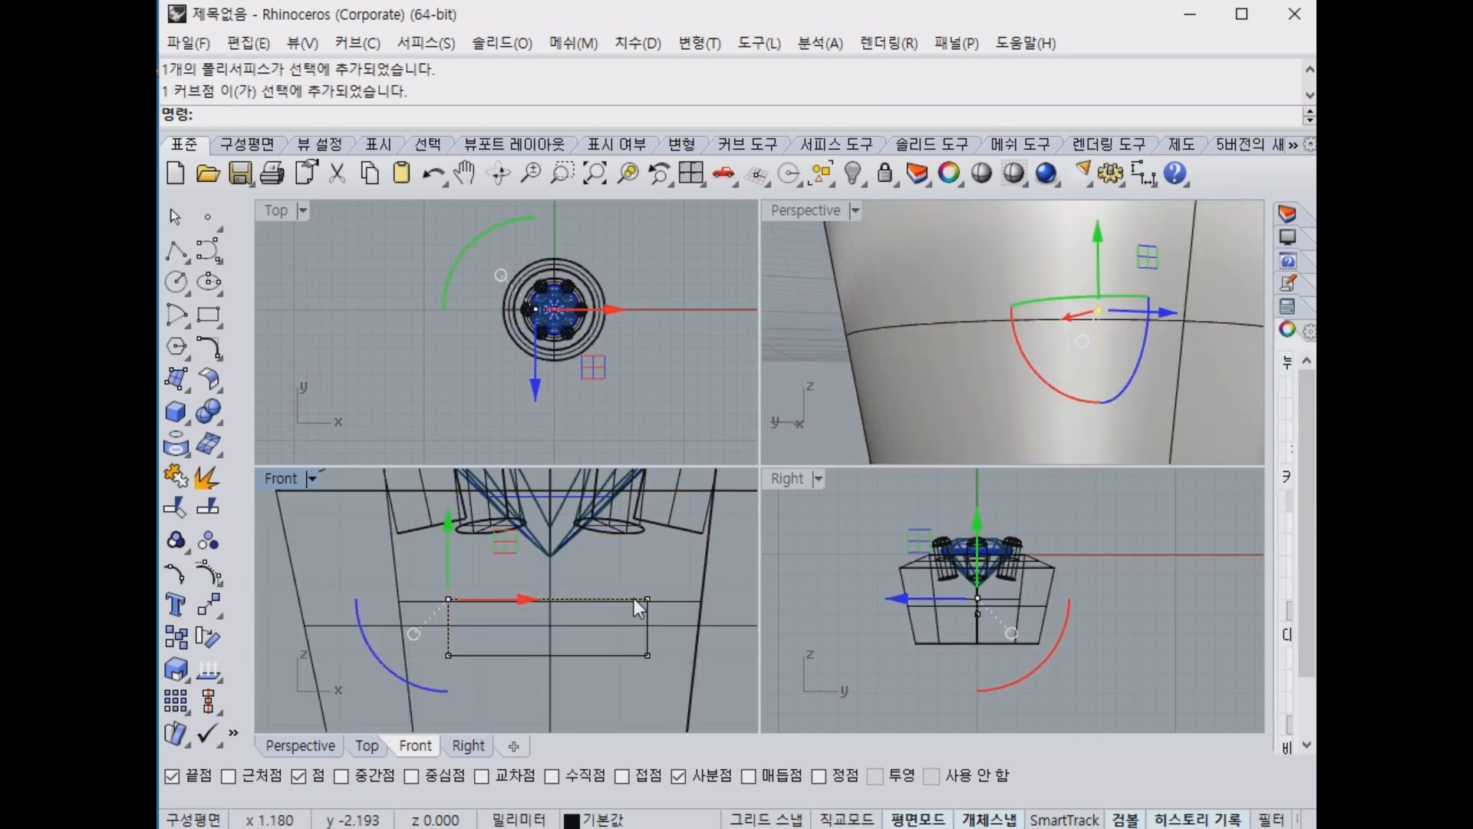
mouse_move(459, 600)
left_mouse_down()
mouse_move(475, 601)
mouse_move(431, 609)
left_mouse_up()
key("Escape")
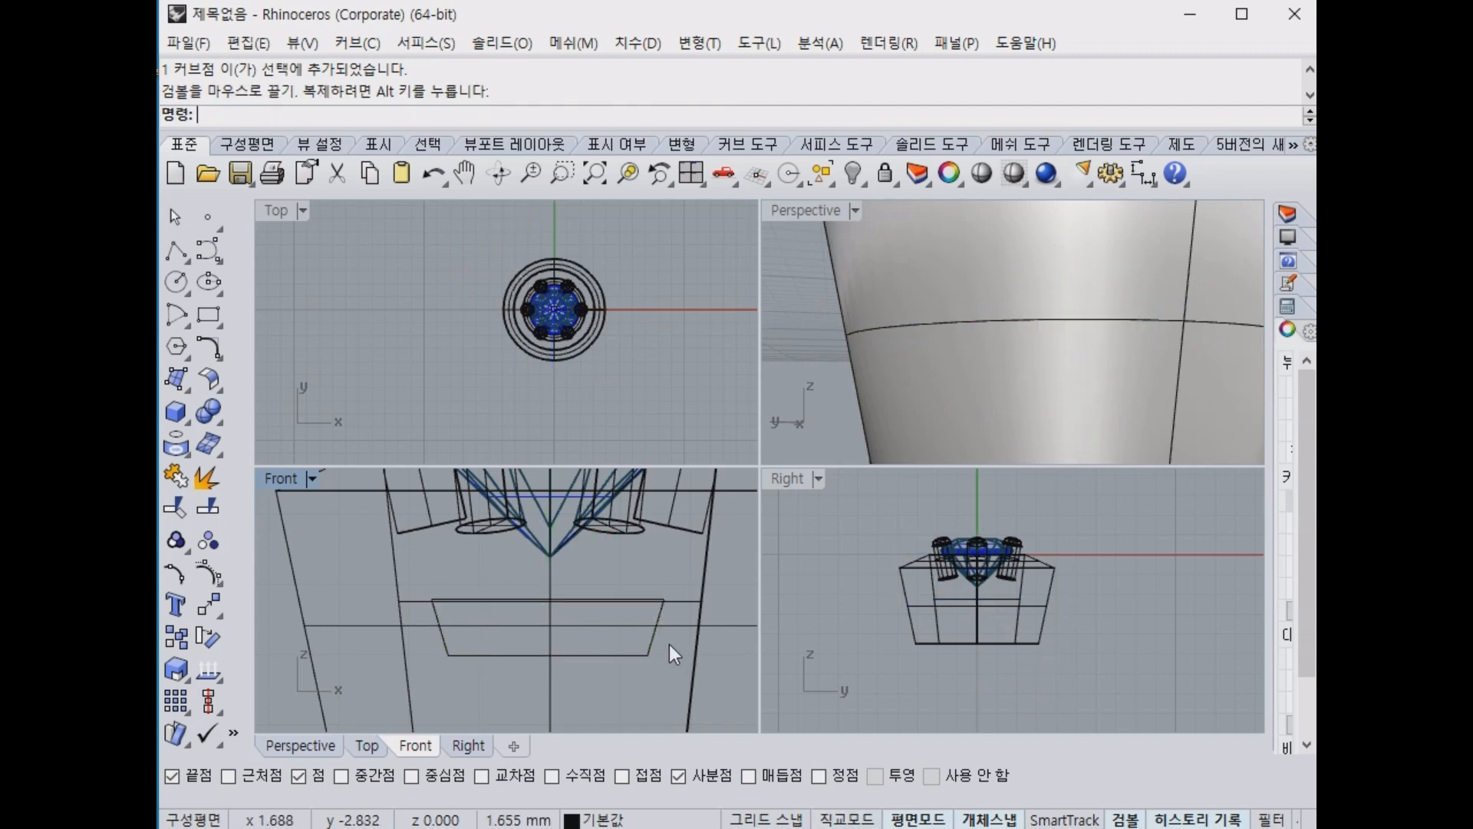
Extrude the trapezoid as a solid to both sides, about 6.8 mm each way, so it passes through the tapered body.
scroll(652, 637, "down", 8)
left_click(542, 619)
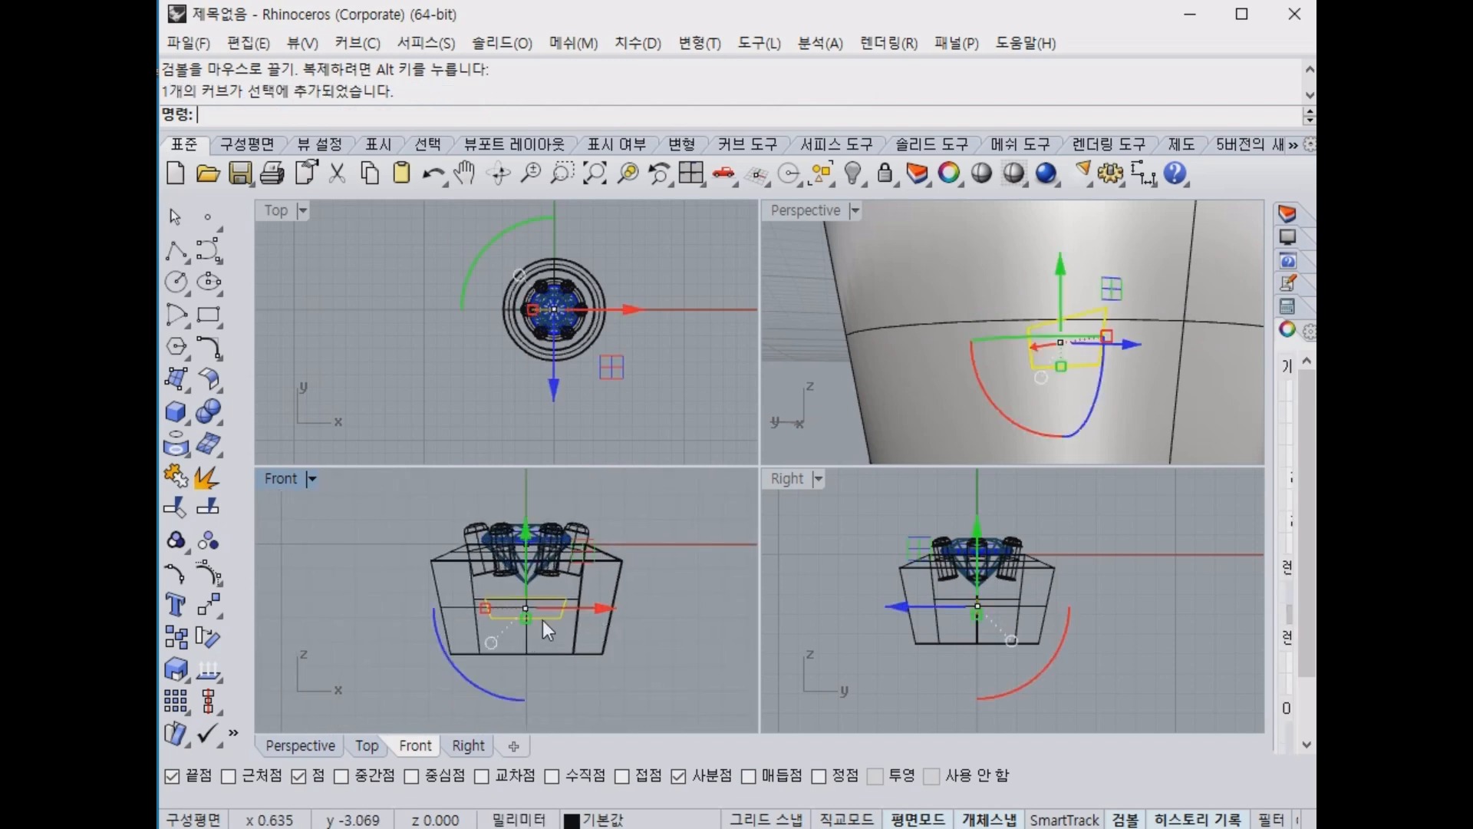
left_click(177, 419)
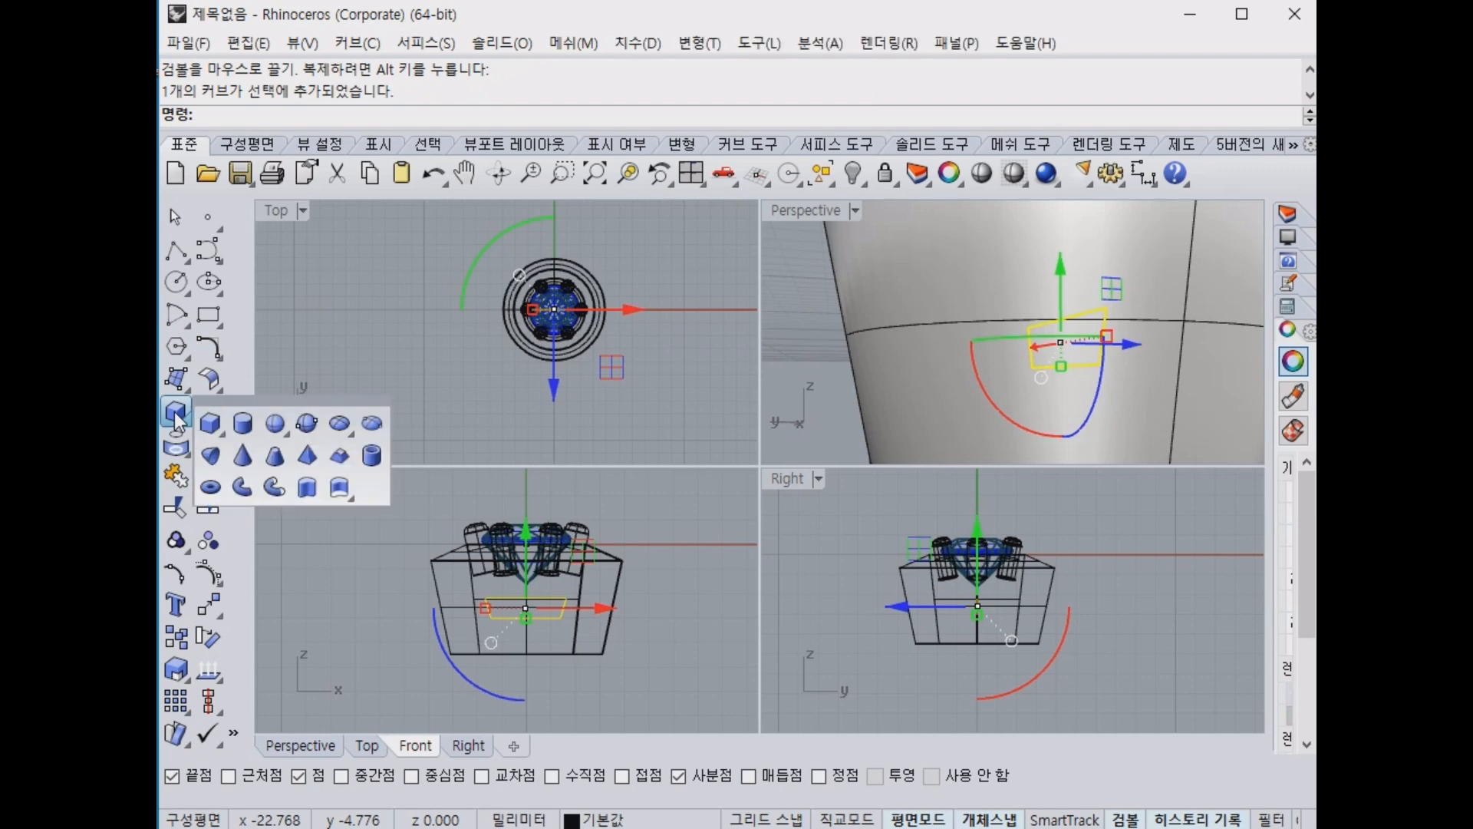
left_click(281, 488)
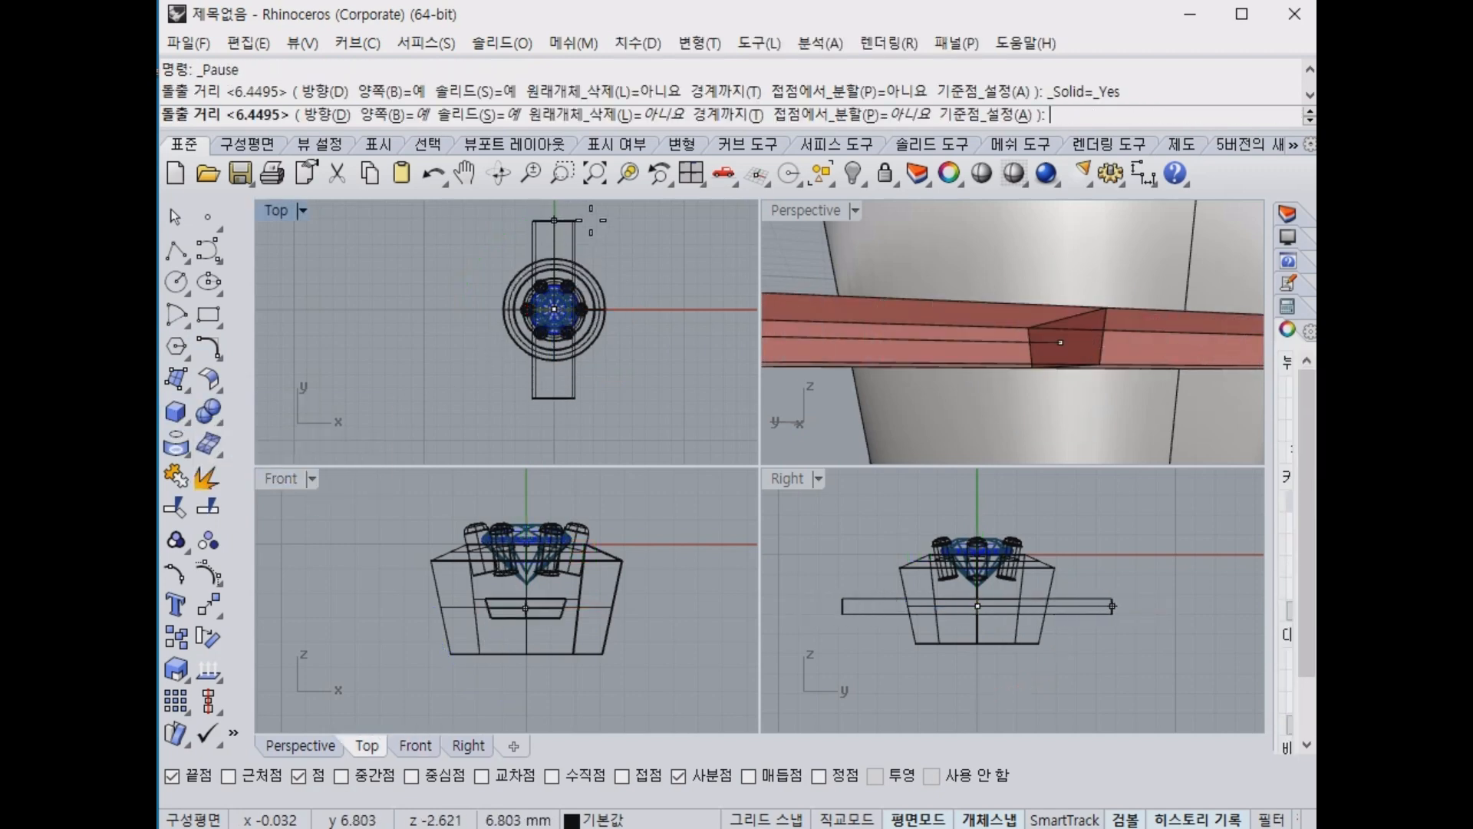
left_click(909, 302)
scroll(908, 303, "down", 3)
left_click(1042, 381)
mouse_move(1042, 379)
right_mouse_down()
mouse_move(1020, 376)
mouse_move(1063, 369)
right_mouse_up()
Rotate the trapezoidal bar clockwise by about 37 degrees in the Top view.
left_click(606, 232)
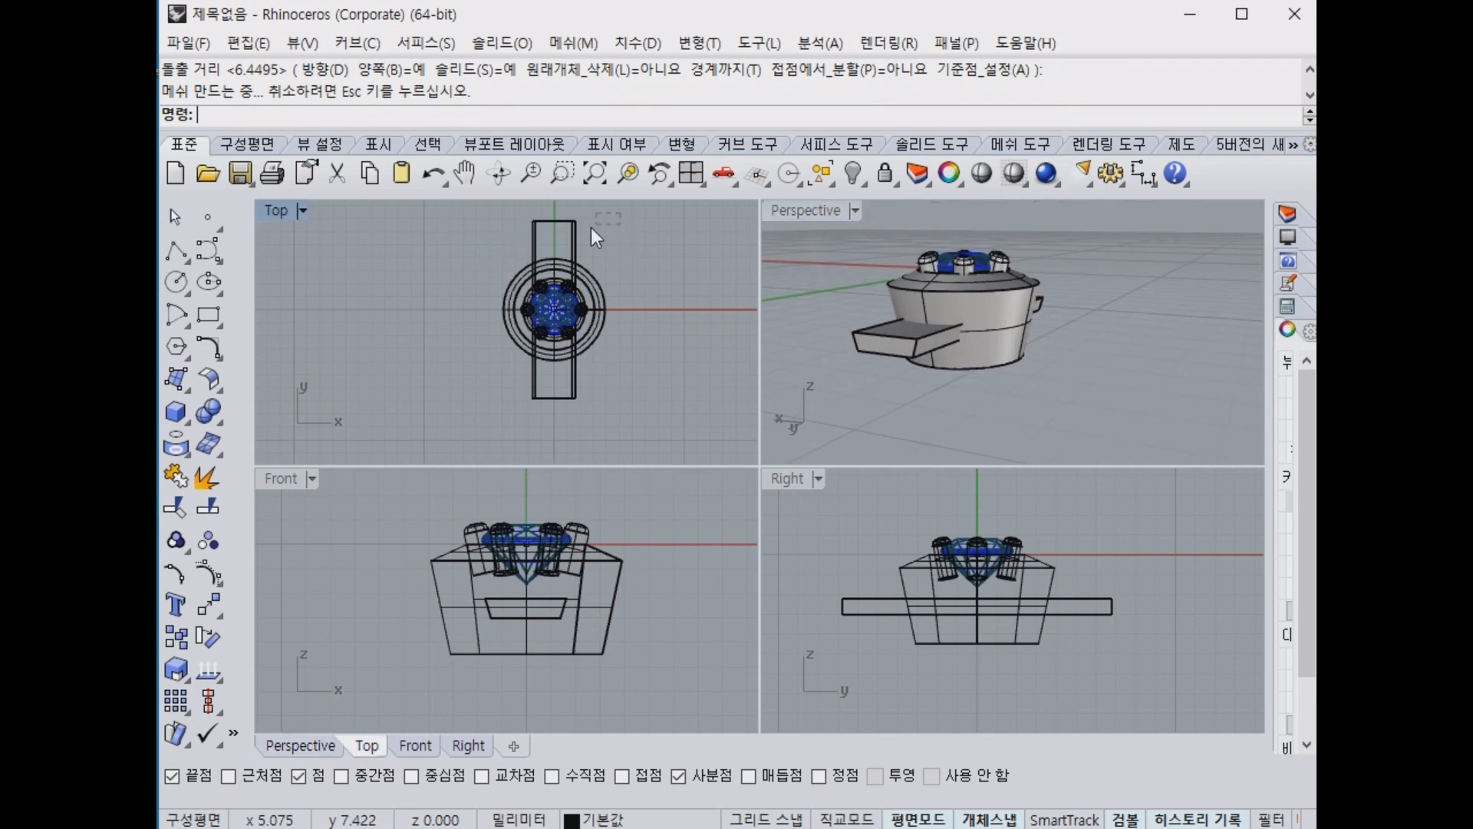
left_click(534, 250)
left_click_drag(496, 380, 434, 335)
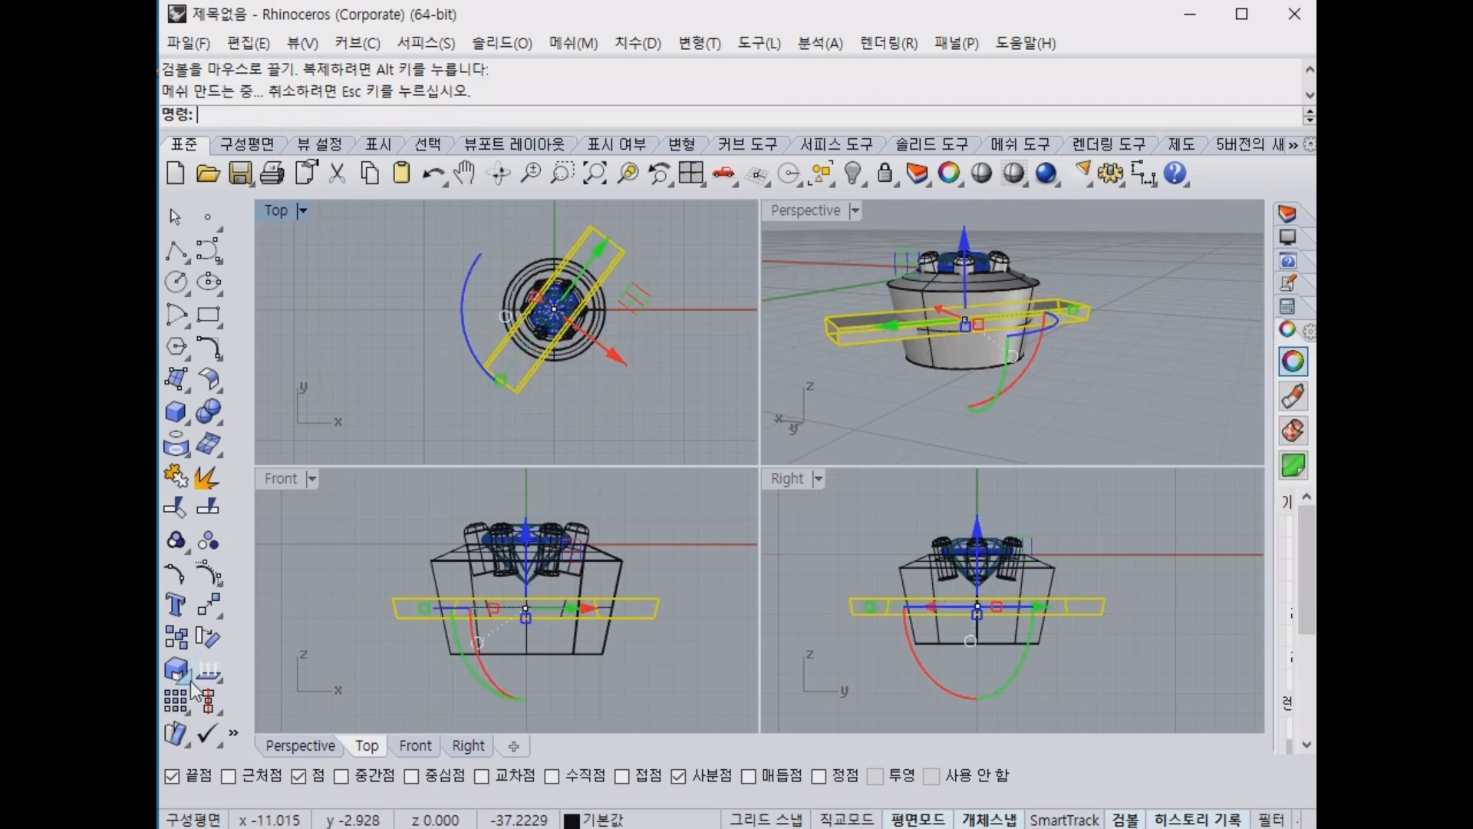
Try a polar array of the bar around the origin with 2 items over 360 degrees, and undo it.
left_click(176, 714)
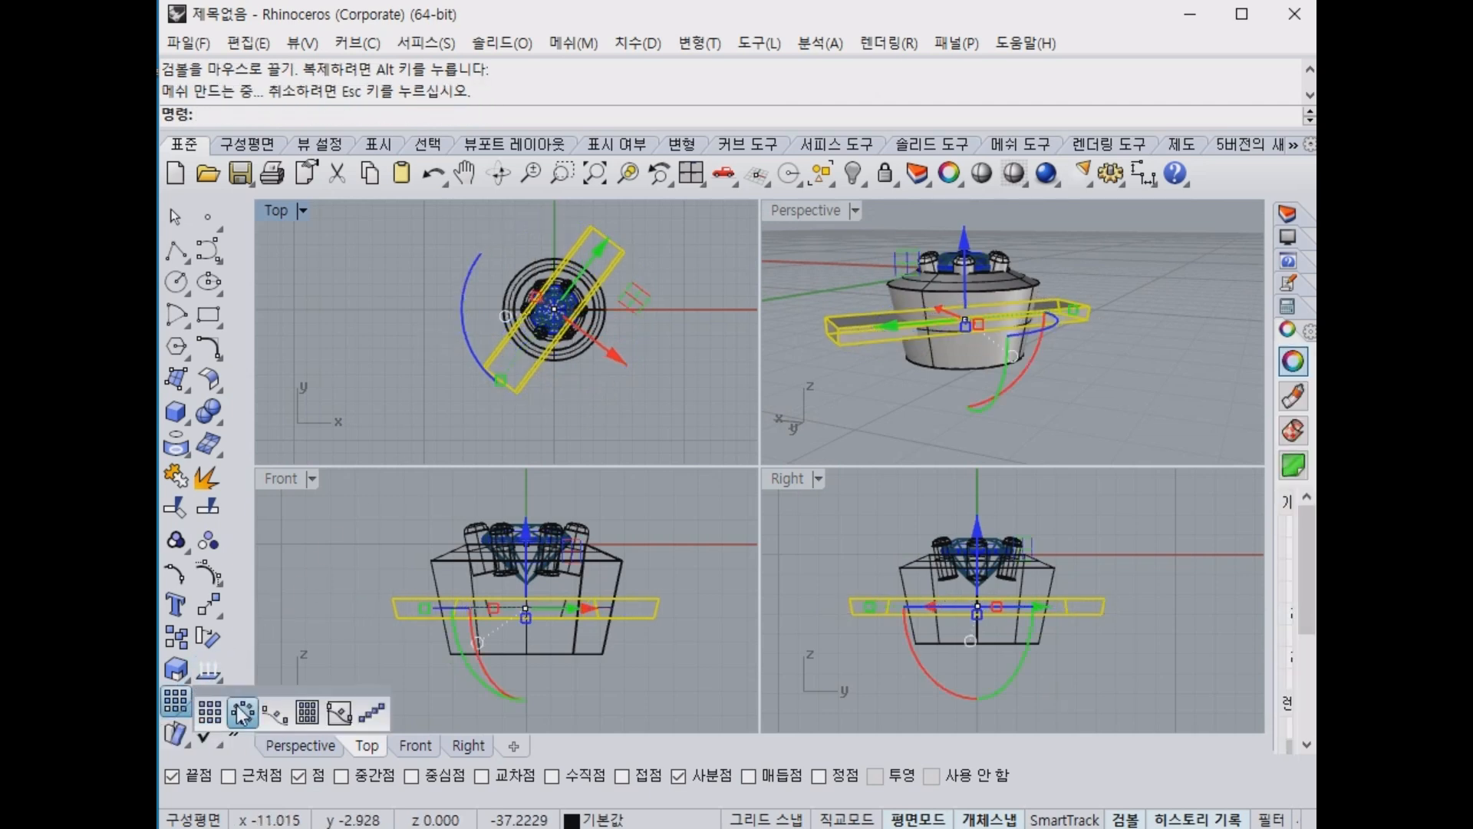
left_click(242, 712)
type("0")
key("Return")
type("2")
key("Return")
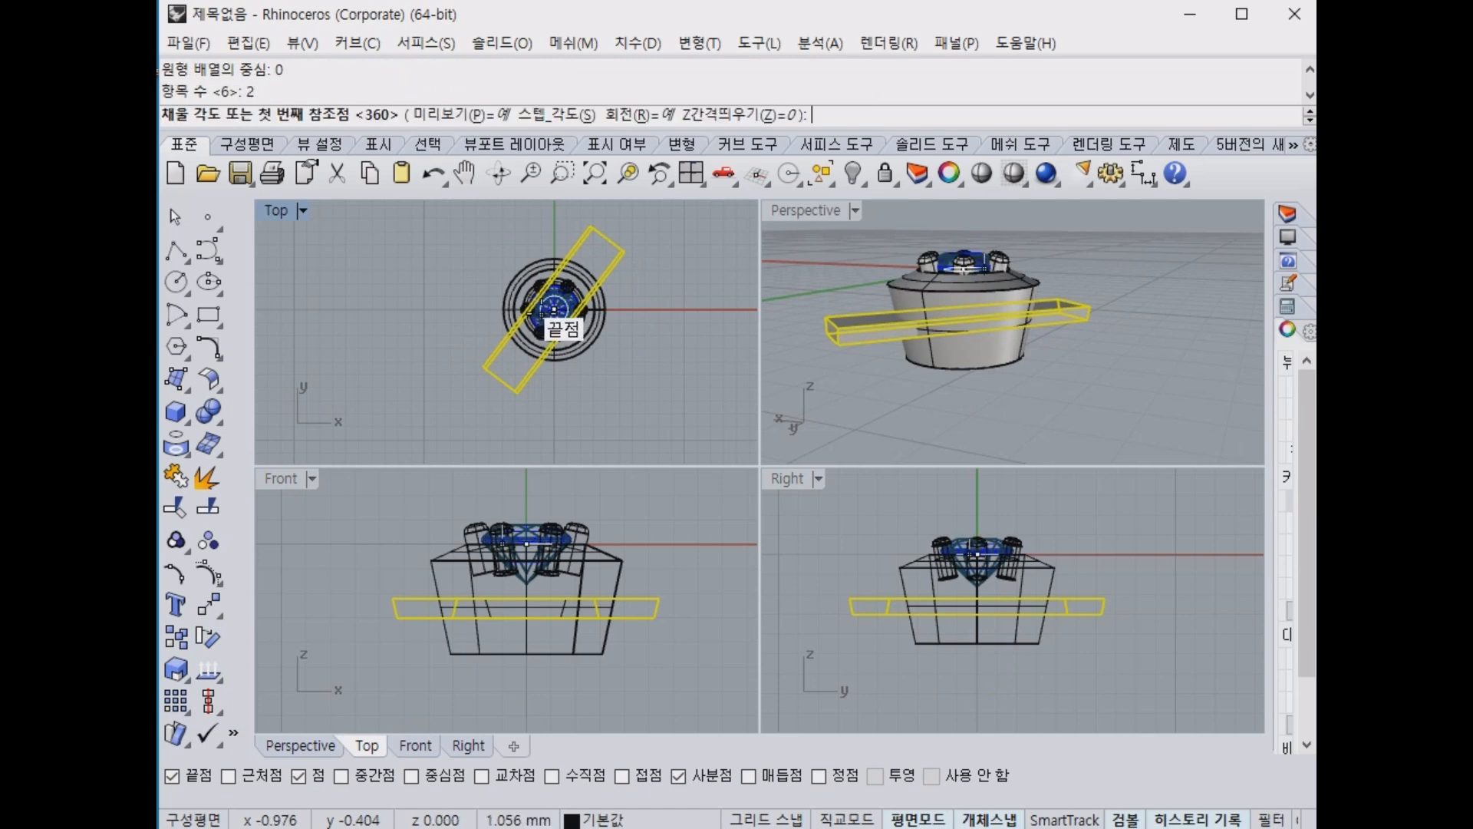
key("Return")
key("Return")
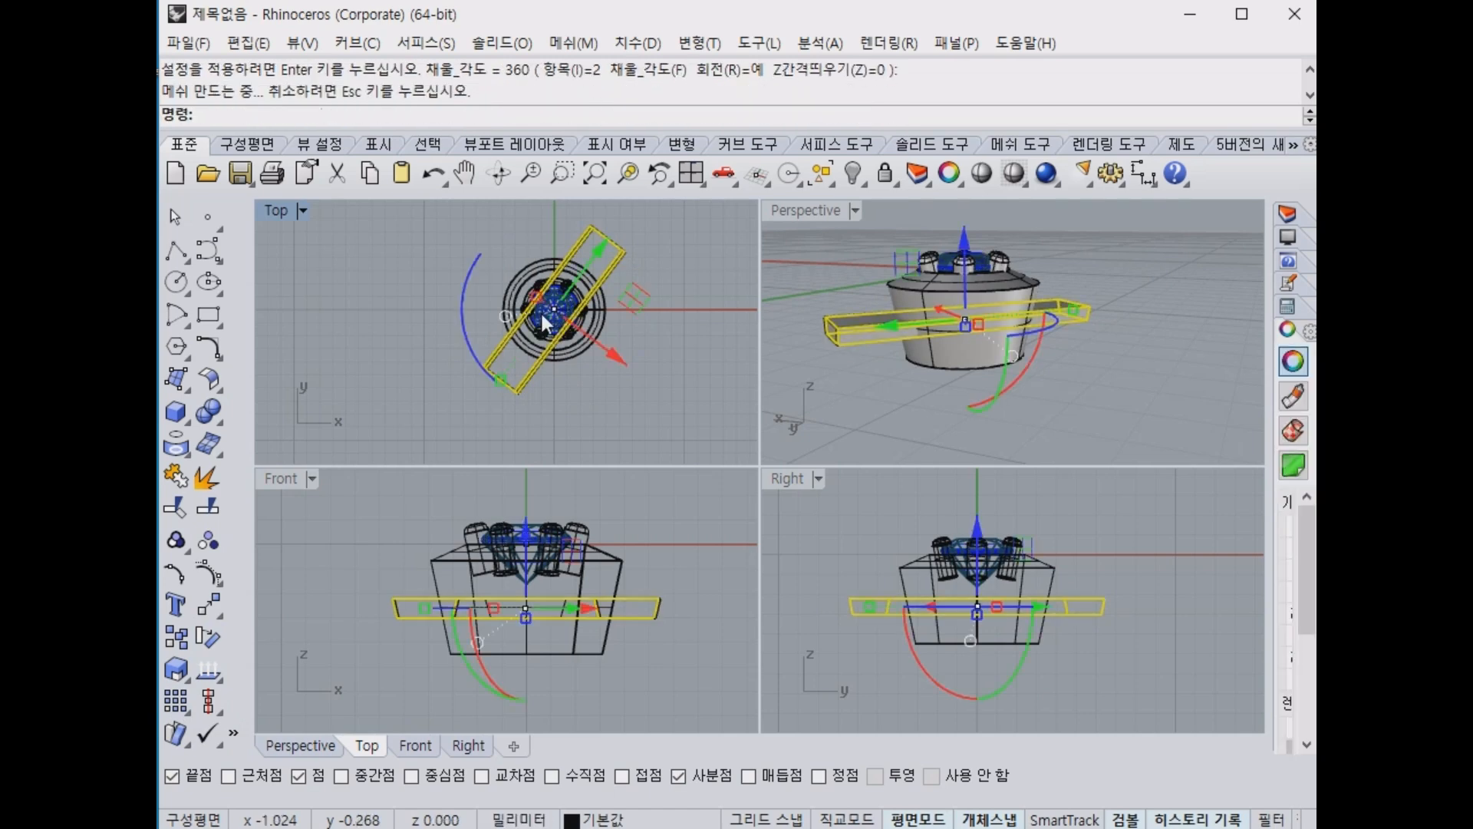
key("ctrl+z")
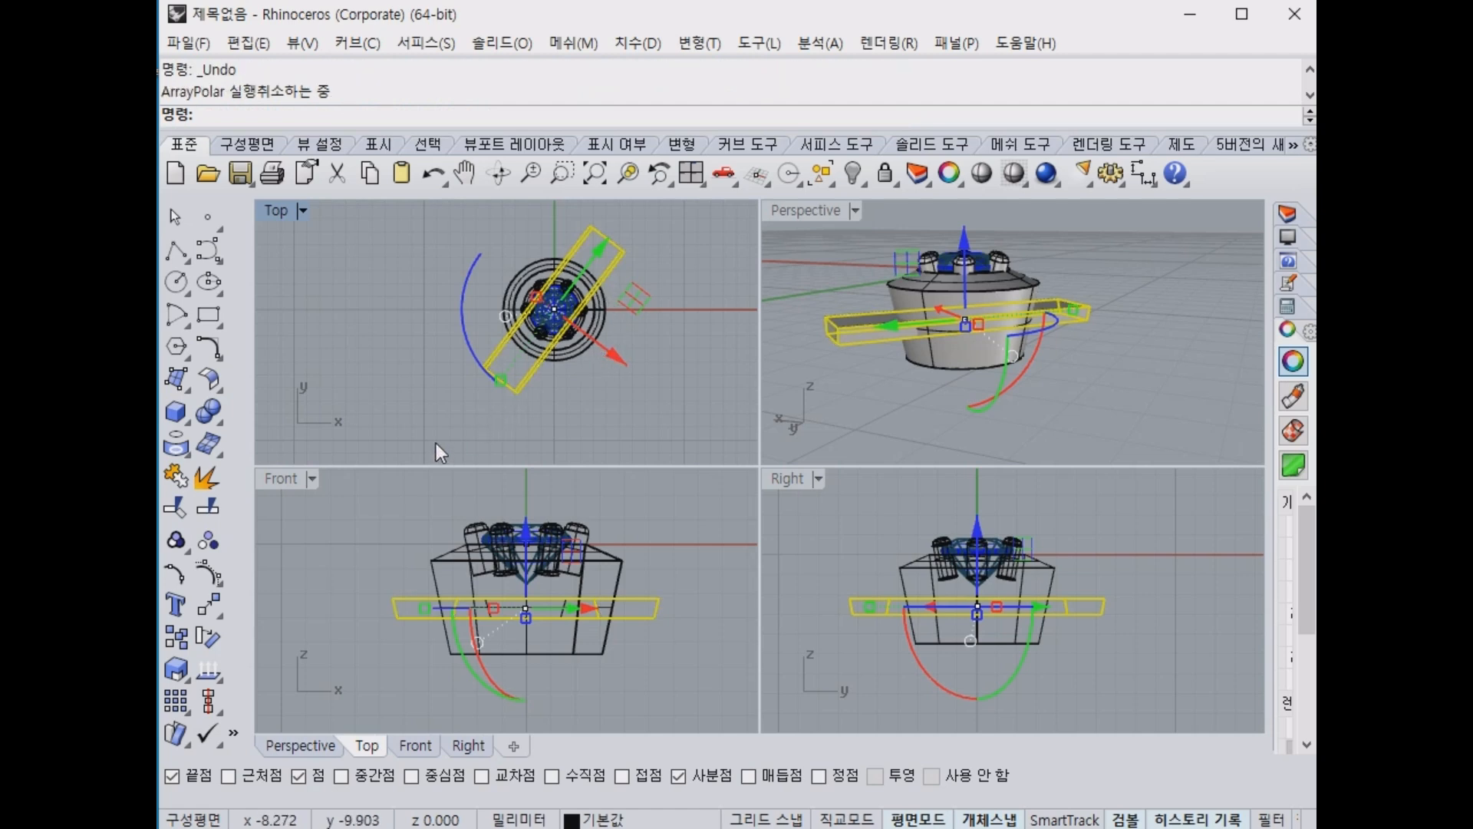
Duplicate the bar in place and rotate the copy counterclockwise by about 77 degrees in the Top view to form a cross.
key("ctrl+c")
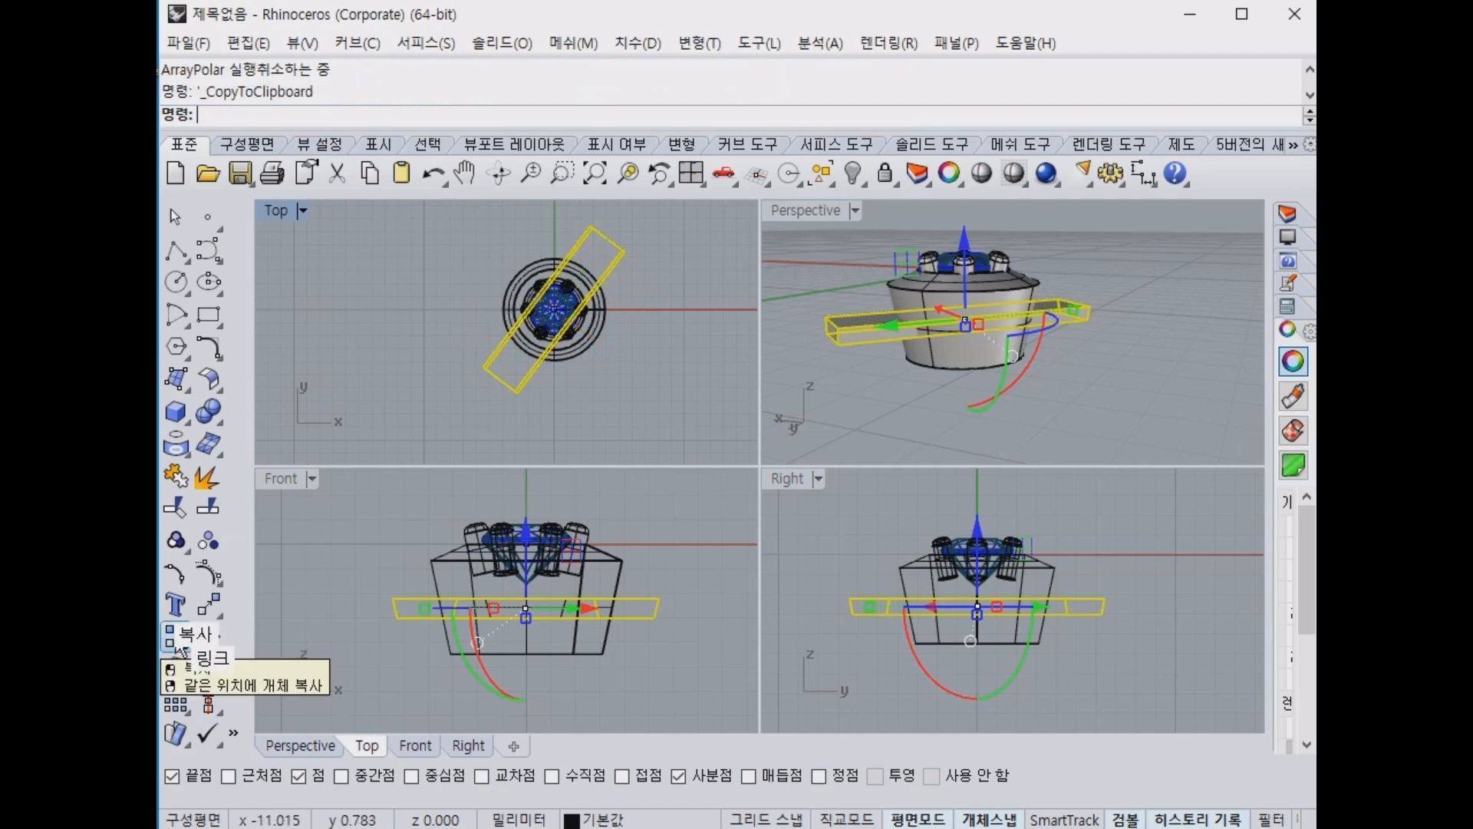
key("ctrl+v")
left_click_drag(540, 399, 647, 348)
key("Escape")
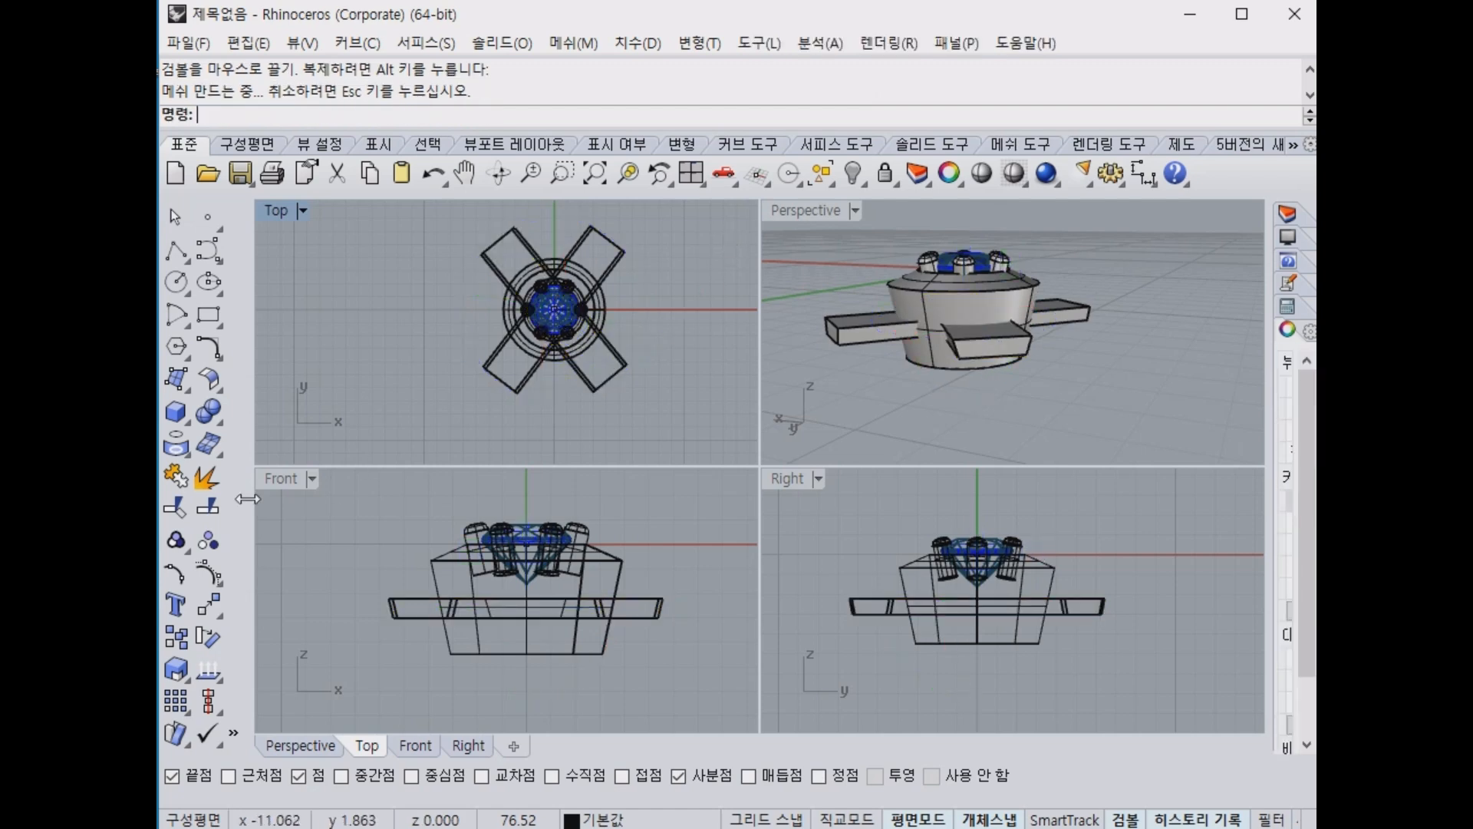
Subtract both crossed trapezoidal bars from the tapered body with Boolean Difference, deleting the cutting objects.
left_click(211, 417)
left_click(276, 423)
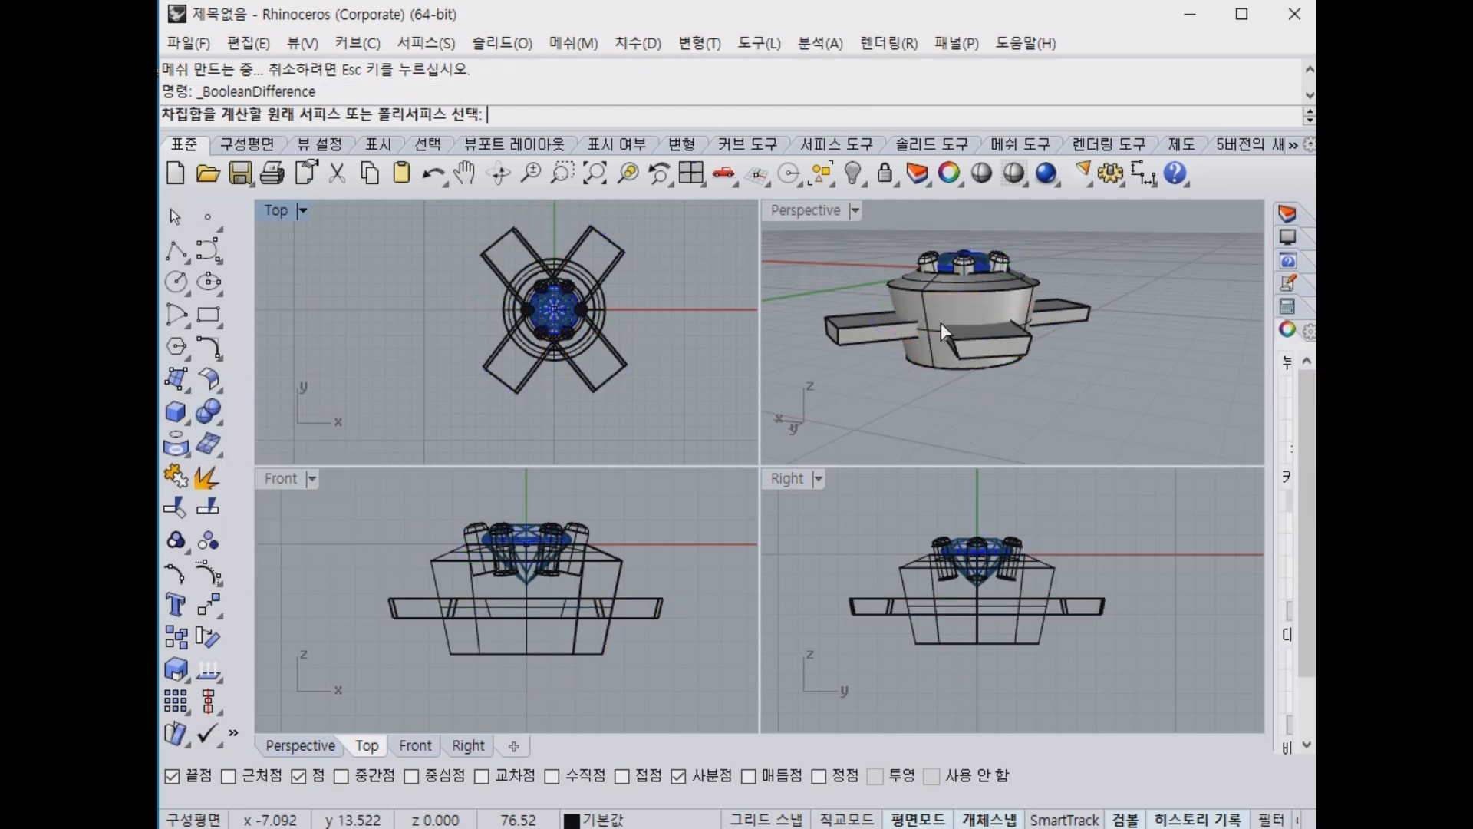
left_click(939, 310)
key("Return")
left_click(1068, 311)
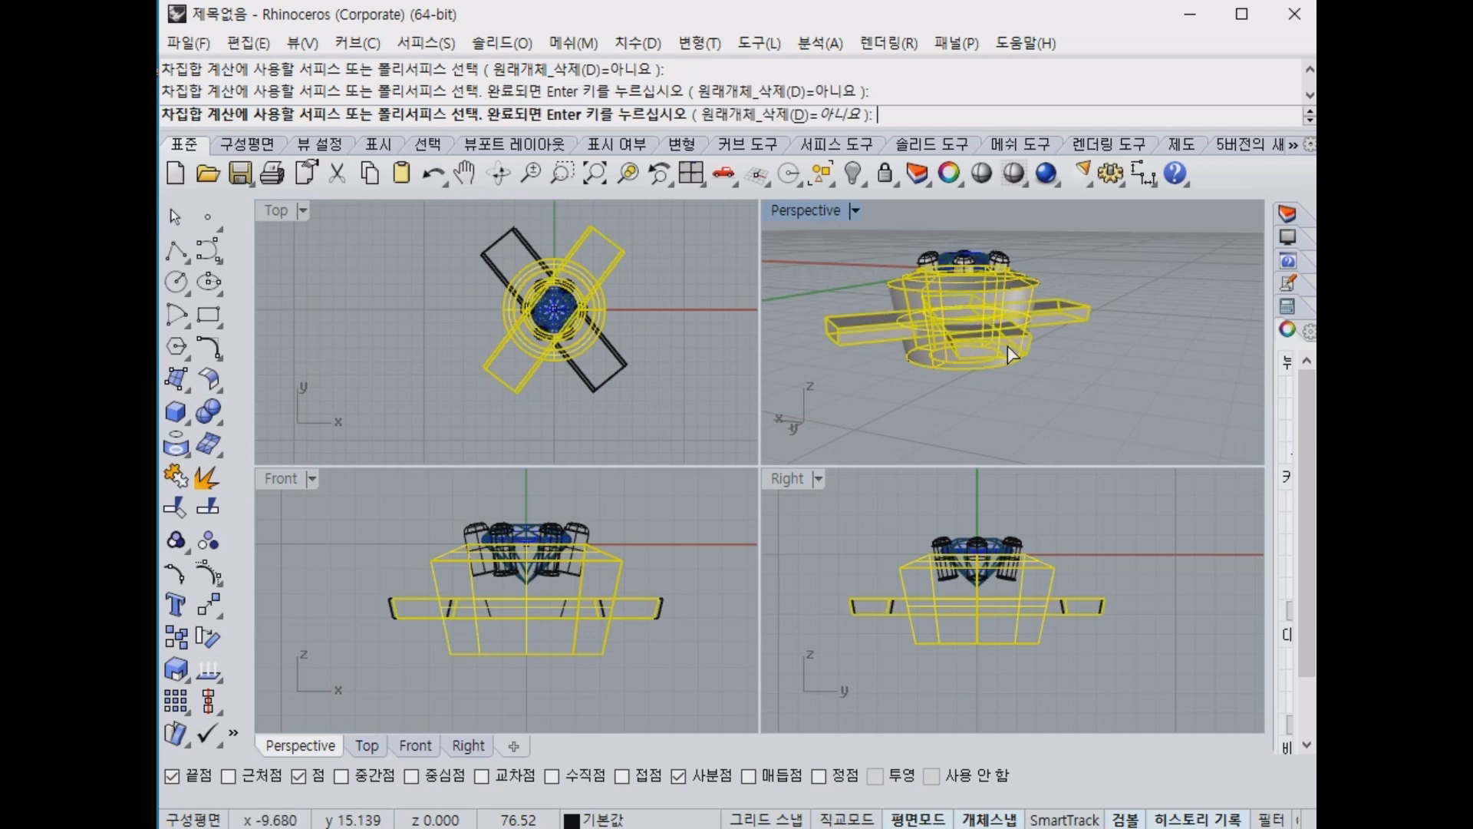
left_click(1007, 345)
left_click(775, 113)
key("Return")
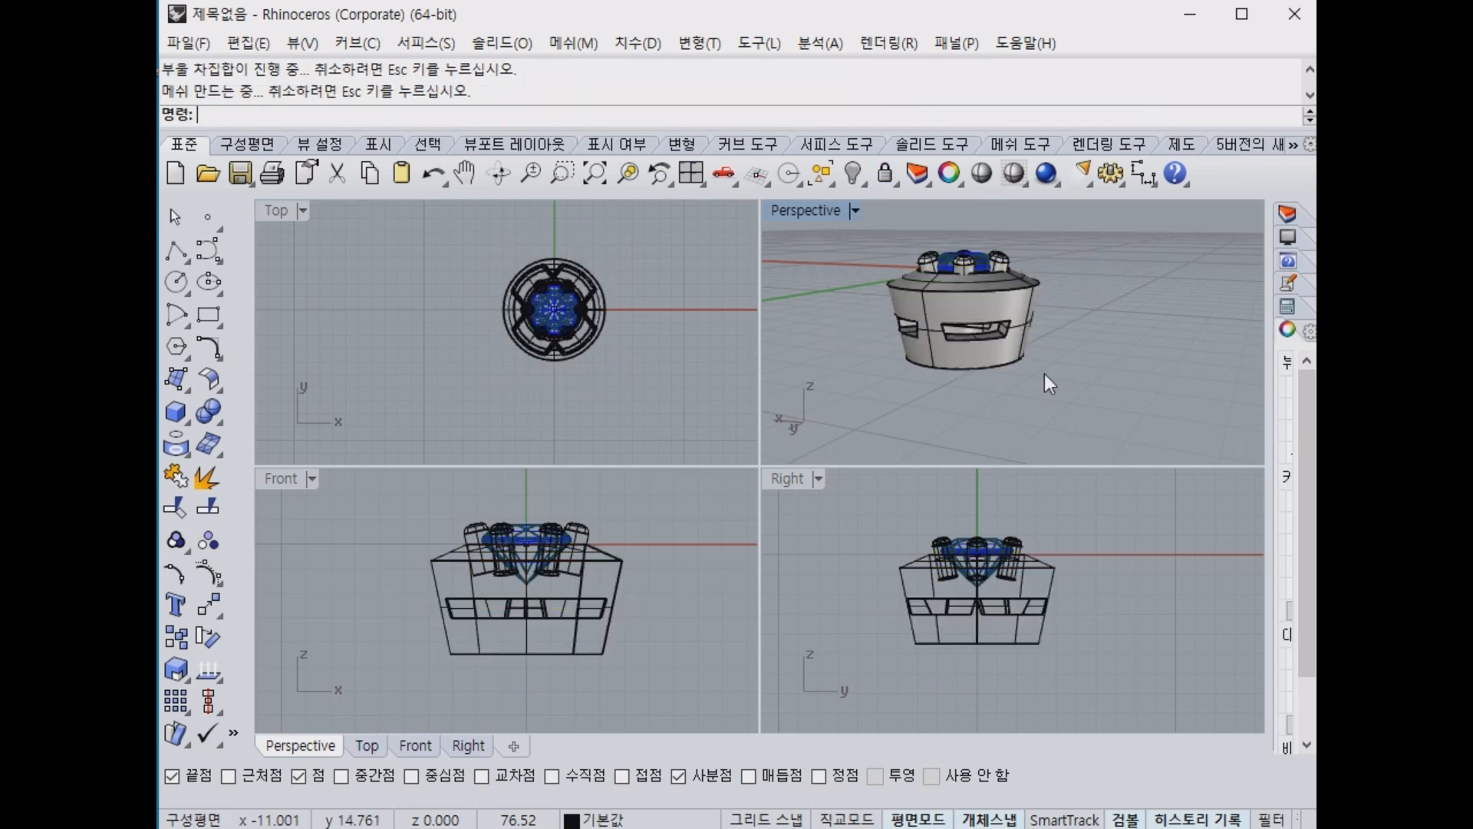
Extract the sloped ring-shaped top surface from the tapered body.
right_click_drag(1043, 374, 881, 358)
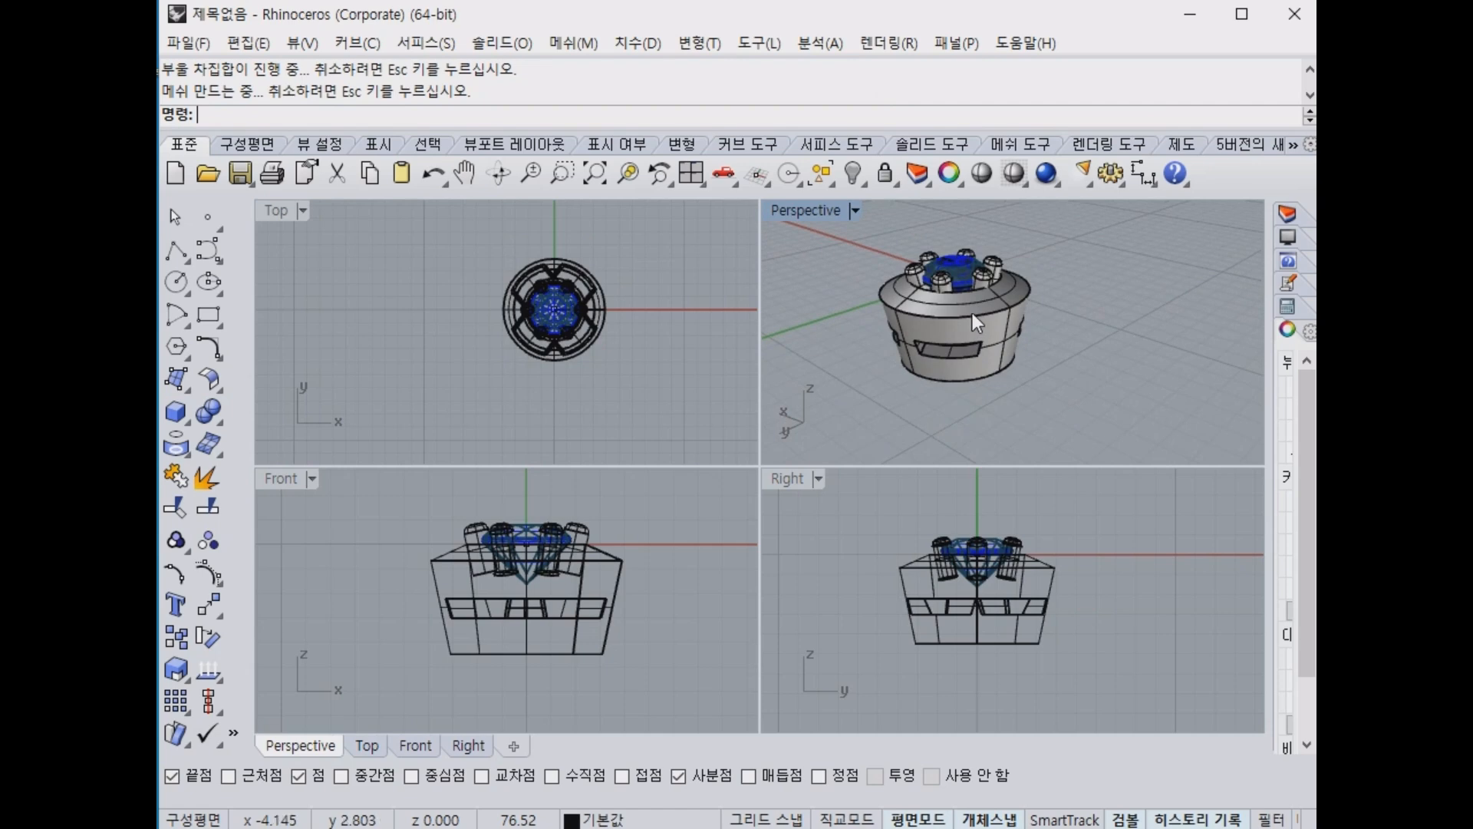
right_click_drag(973, 313, 1039, 345, "shift")
double_click(776, 210)
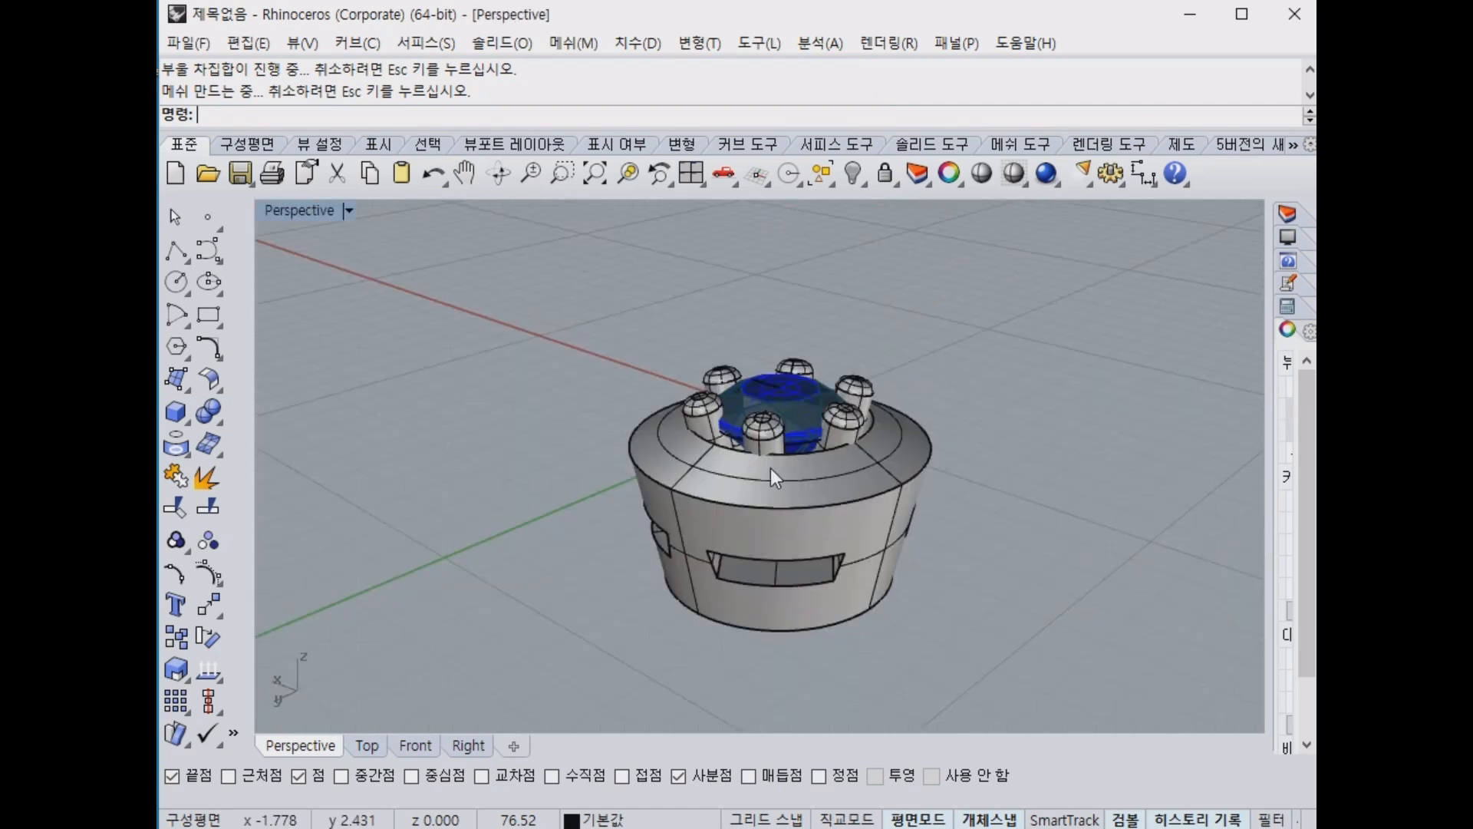
scroll(784, 466, "up", 5)
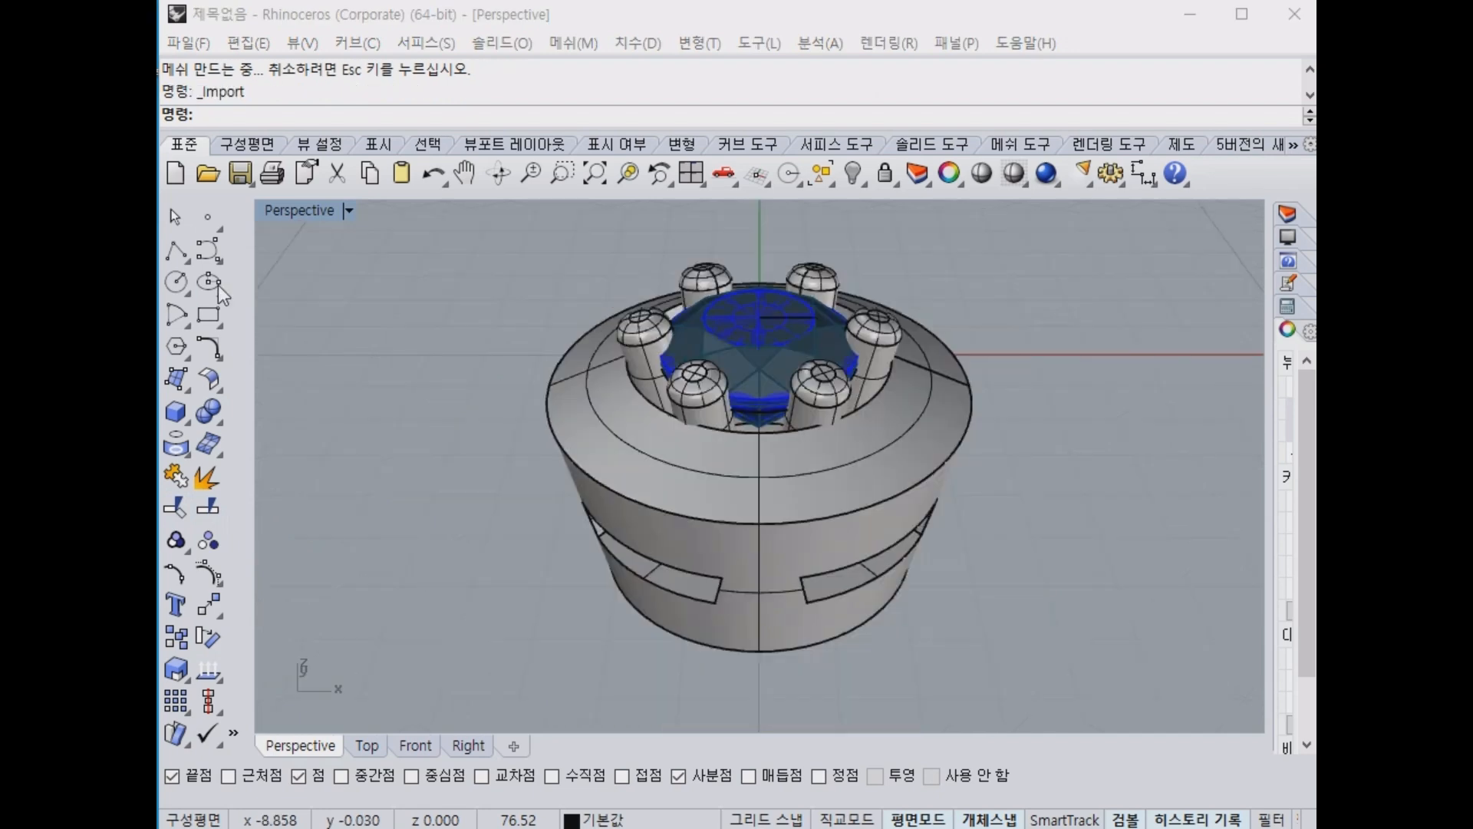
double_click(311, 219)
scroll(1056, 339, "up", 5)
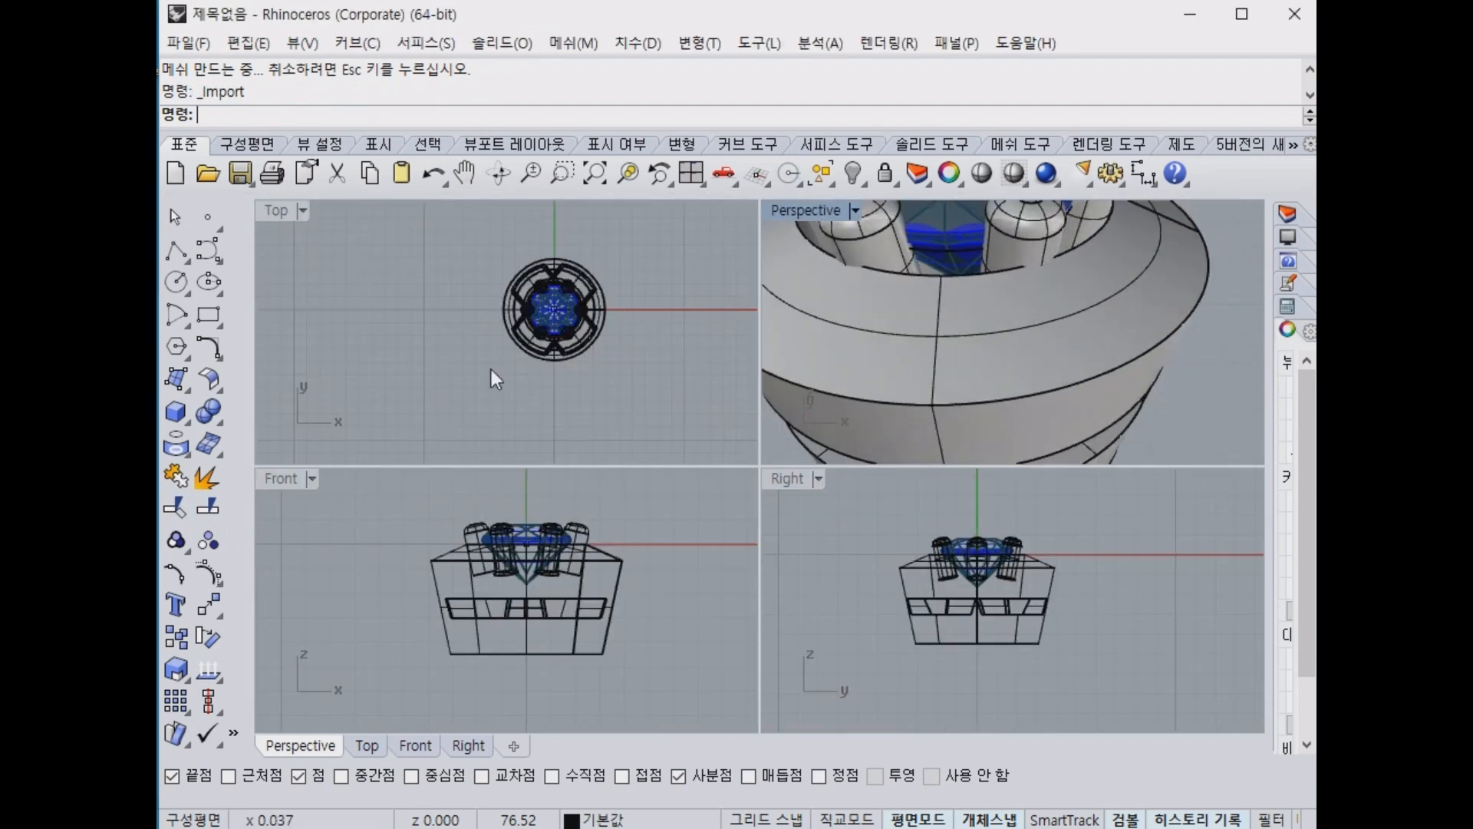
right_click(207, 477)
left_click(873, 336)
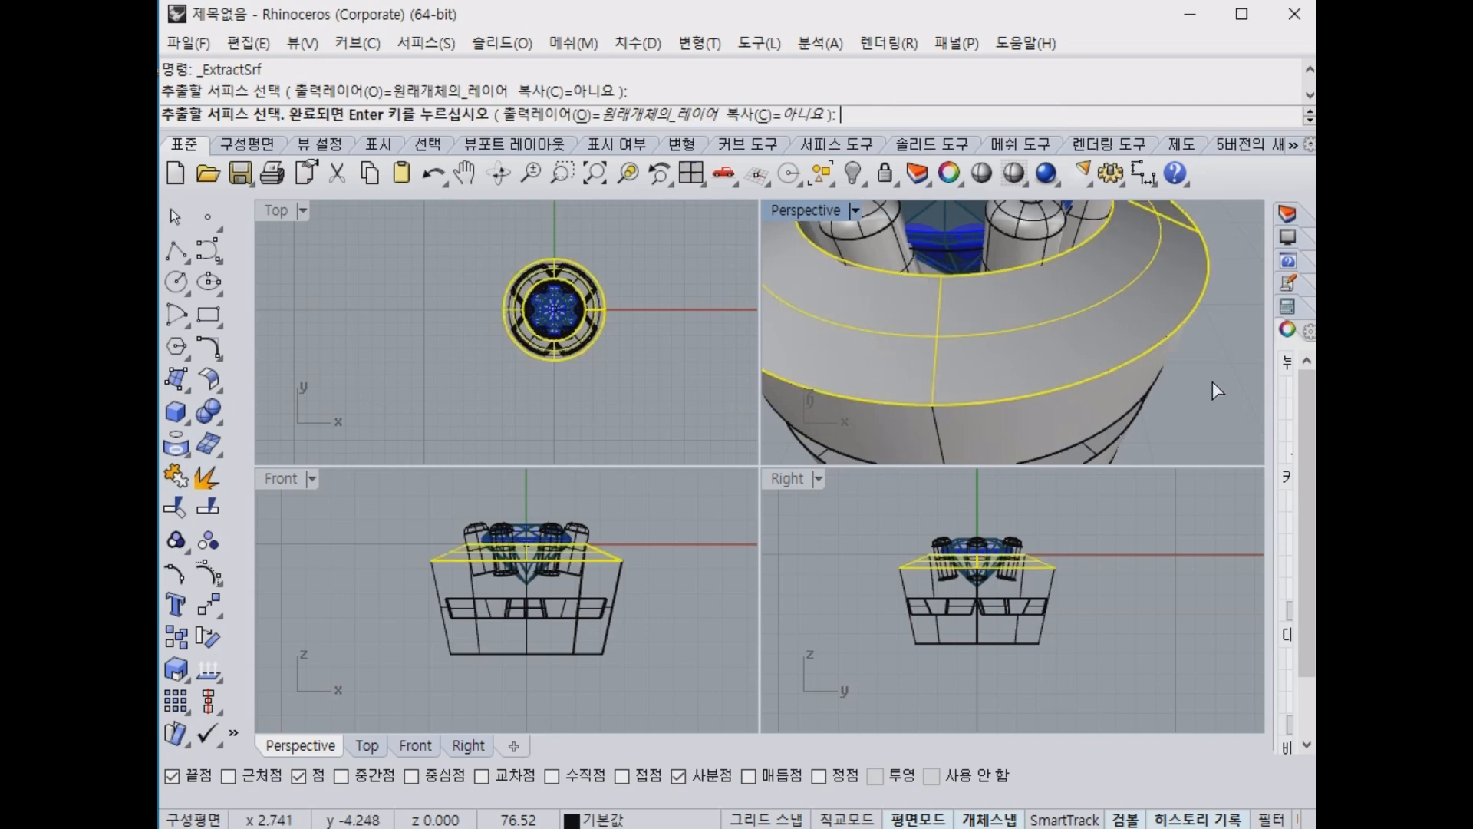
key("Return")
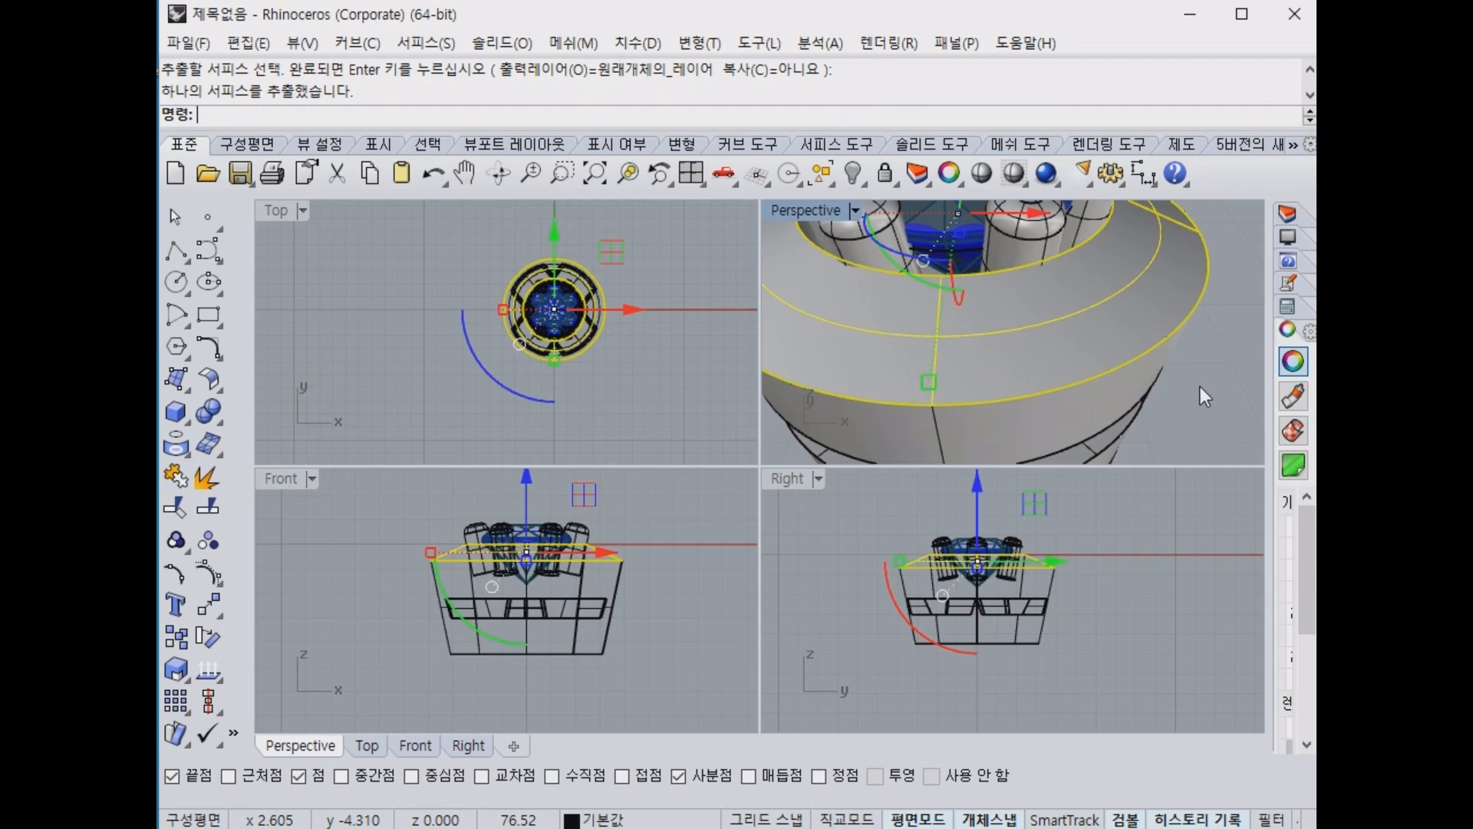
Hide everything except the extracted sloped ring surface, and show it alone in an enlarged Perspective view.
left_click(864, 186)
left_click(952, 211)
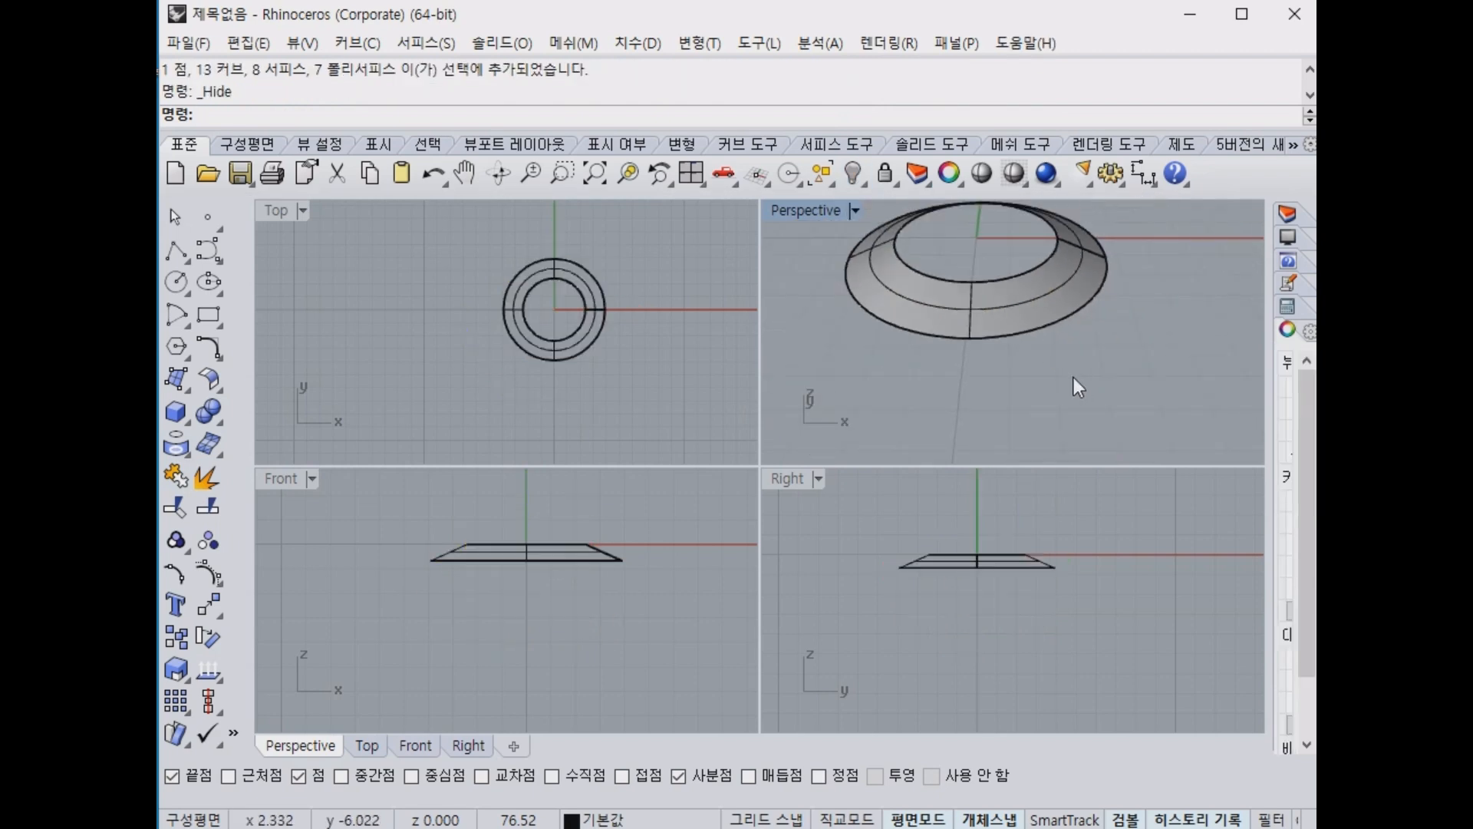
right_click_drag(1075, 378, 1119, 437, "shift")
double_click(801, 213)
right_click_drag(850, 462, 812, 444)
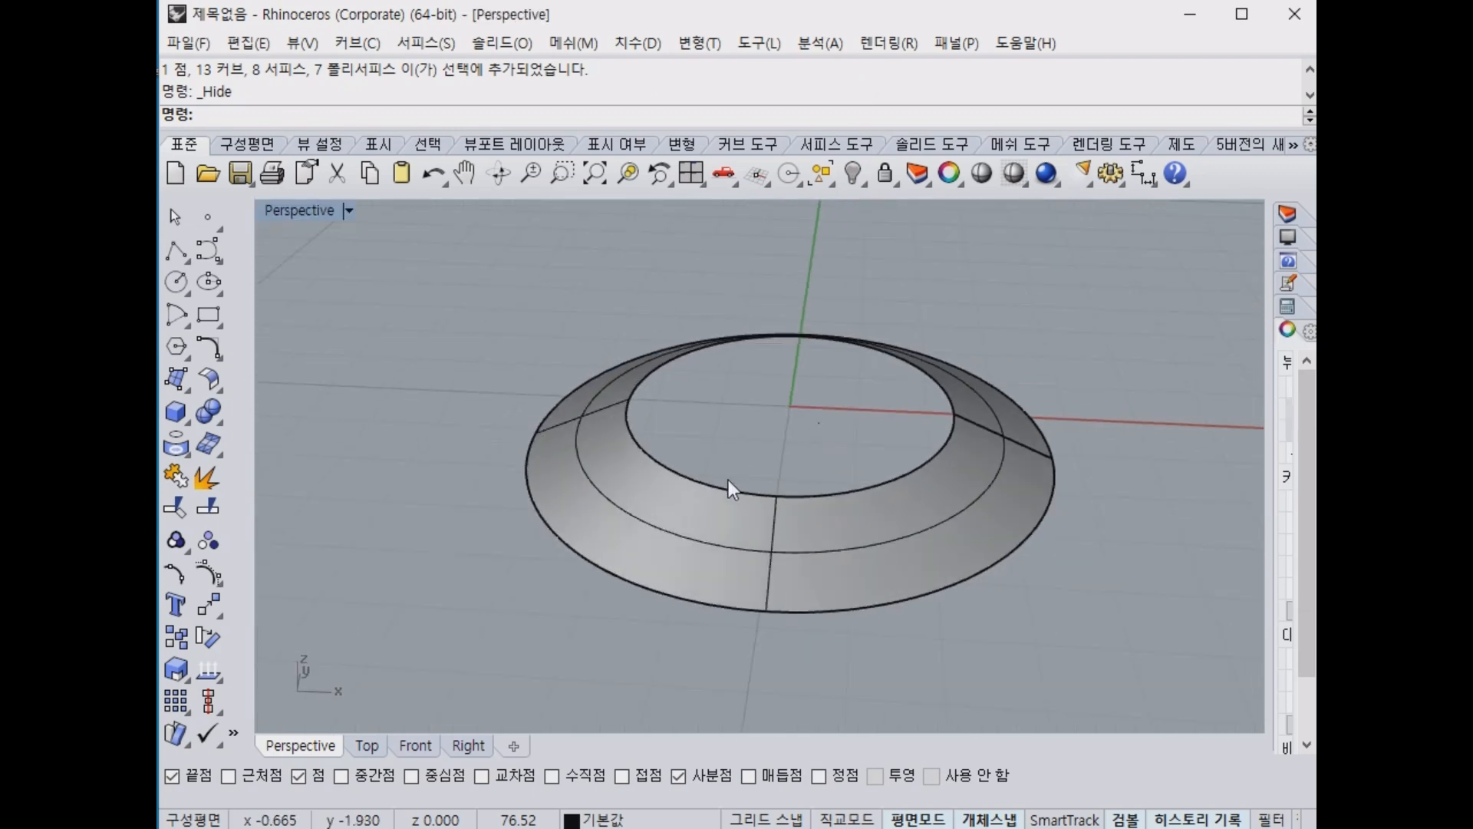
Offset the ring surface's inner edge outward along the surface by 0.2 mm.
left_click(209, 357)
left_click_drag(239, 346, 303, 228)
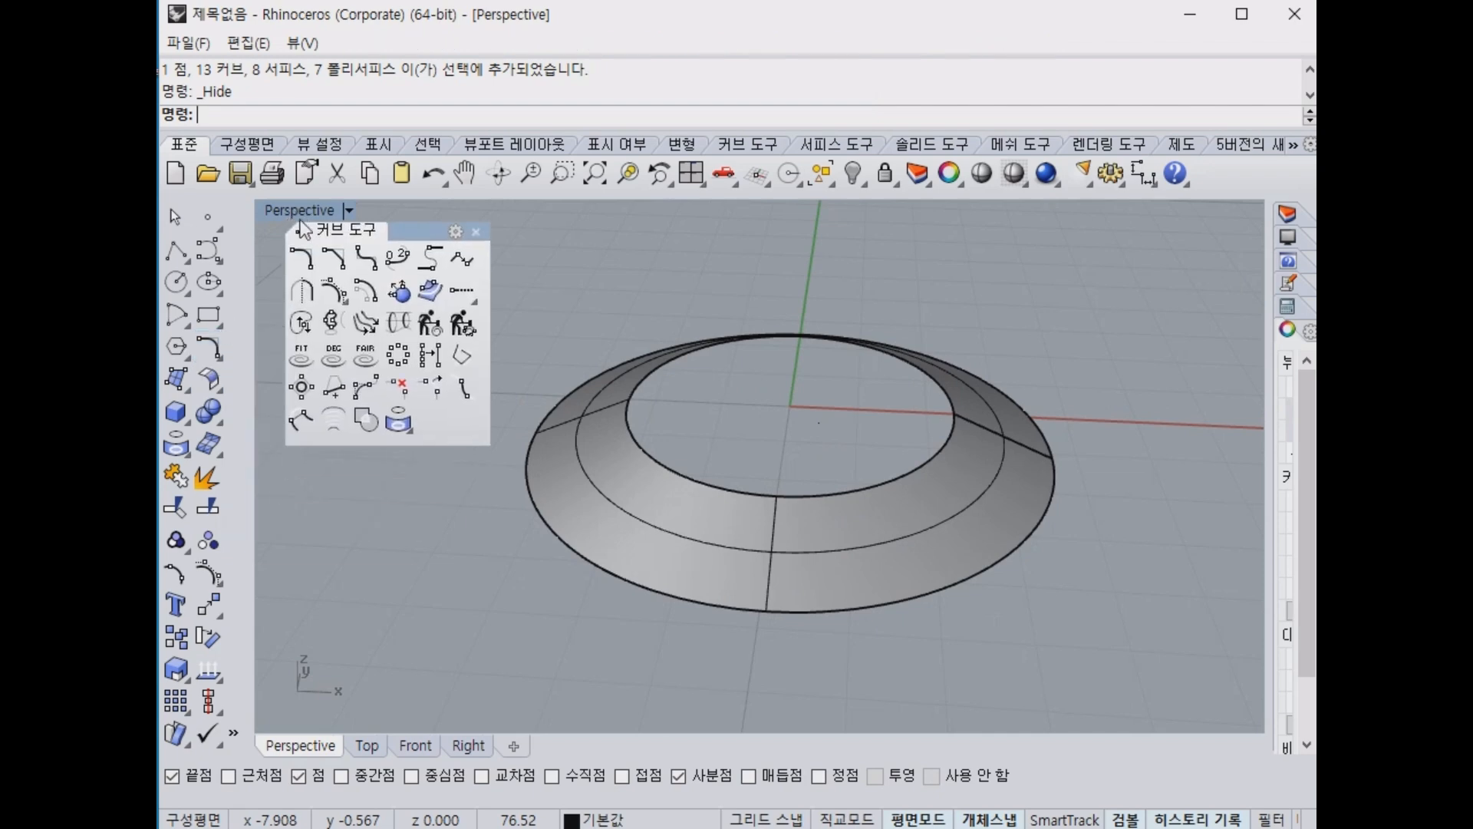
left_click(431, 291)
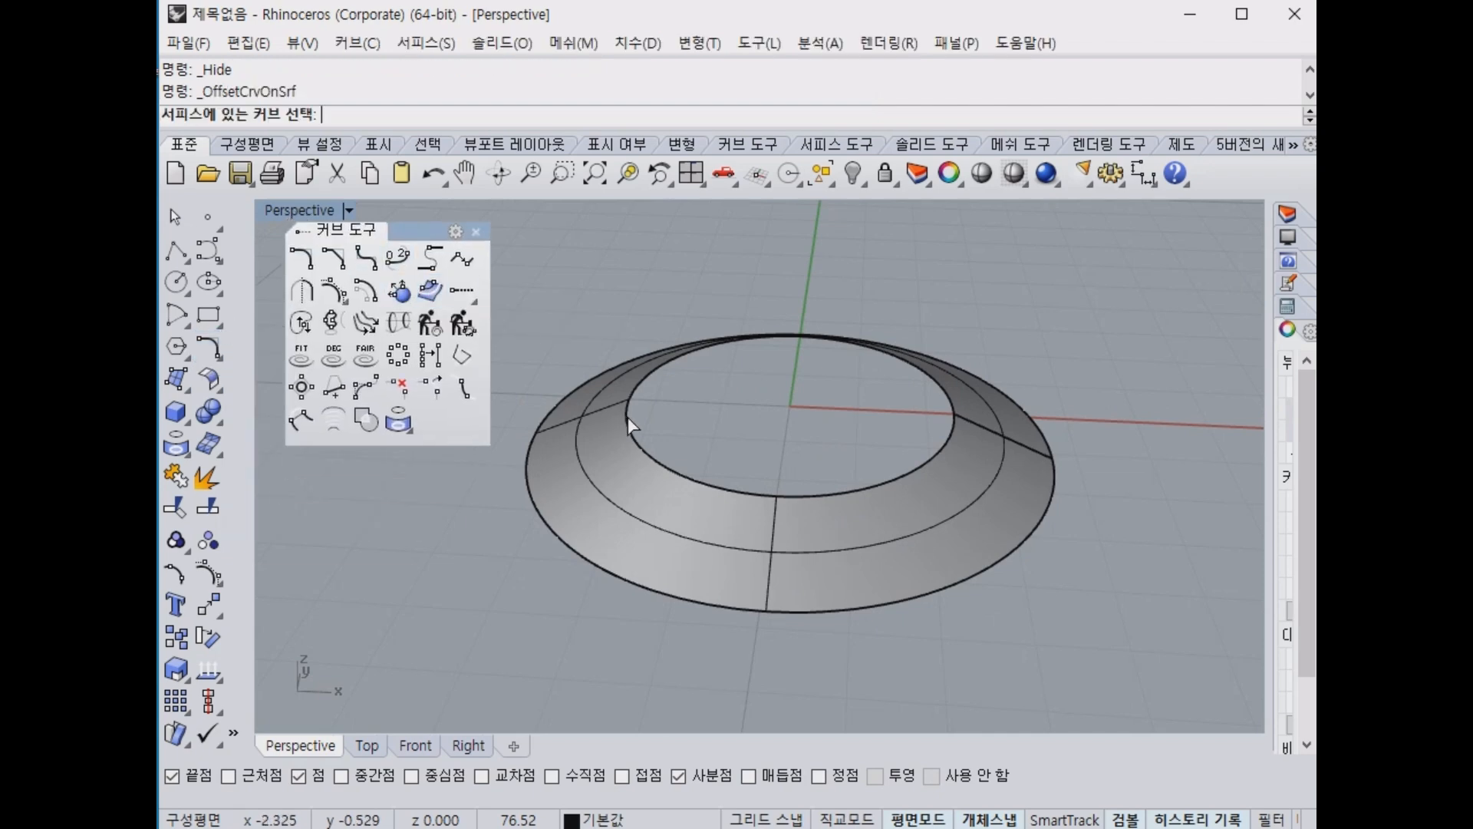
left_click(635, 443)
type("0.")
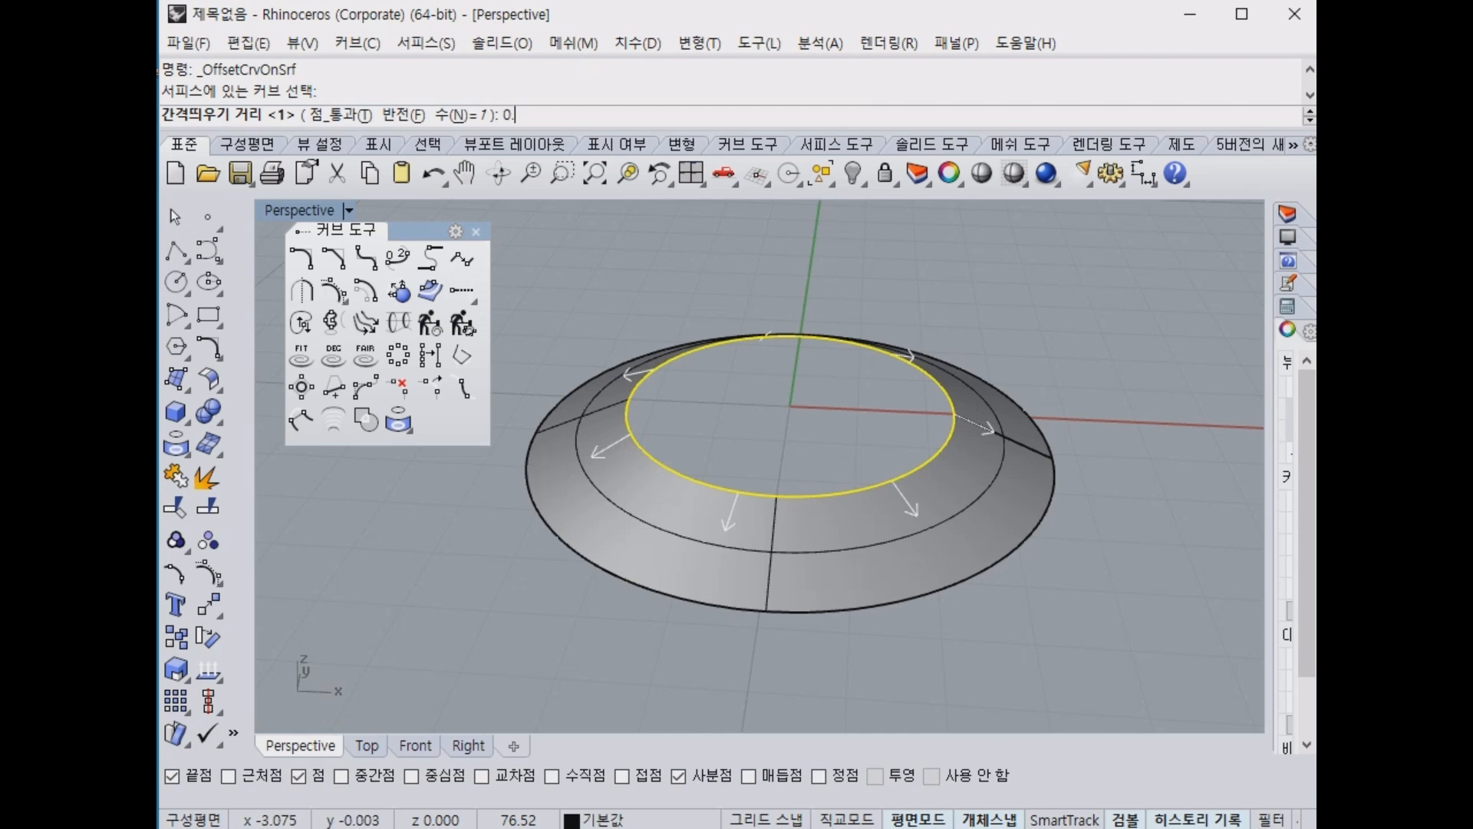
type("2")
key("Return")
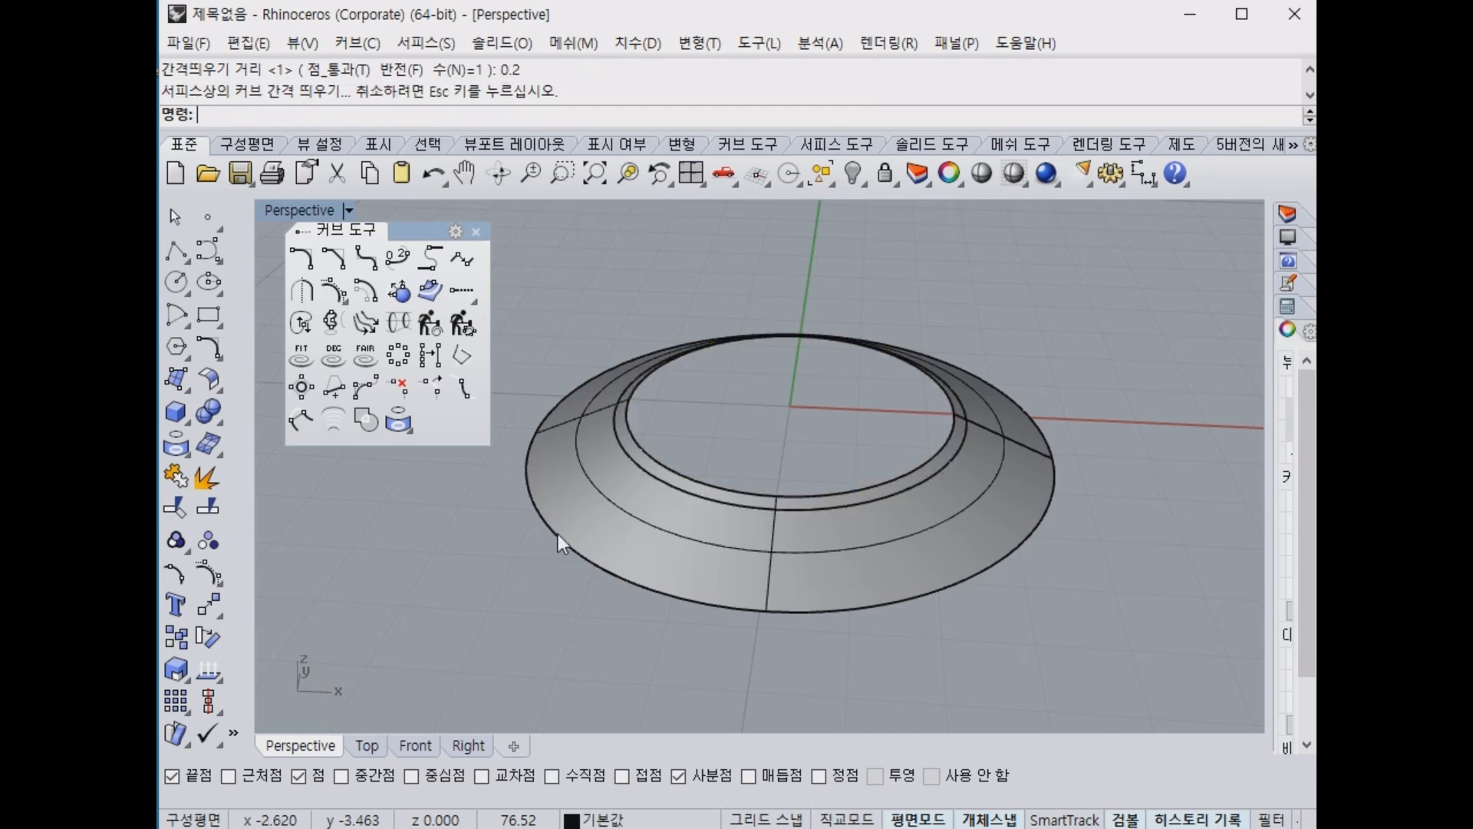
Offset the ring surface's outer edge inward along the surface by 0.2 mm.
left_click(588, 529)
left_click(492, 574)
right_click(534, 568)
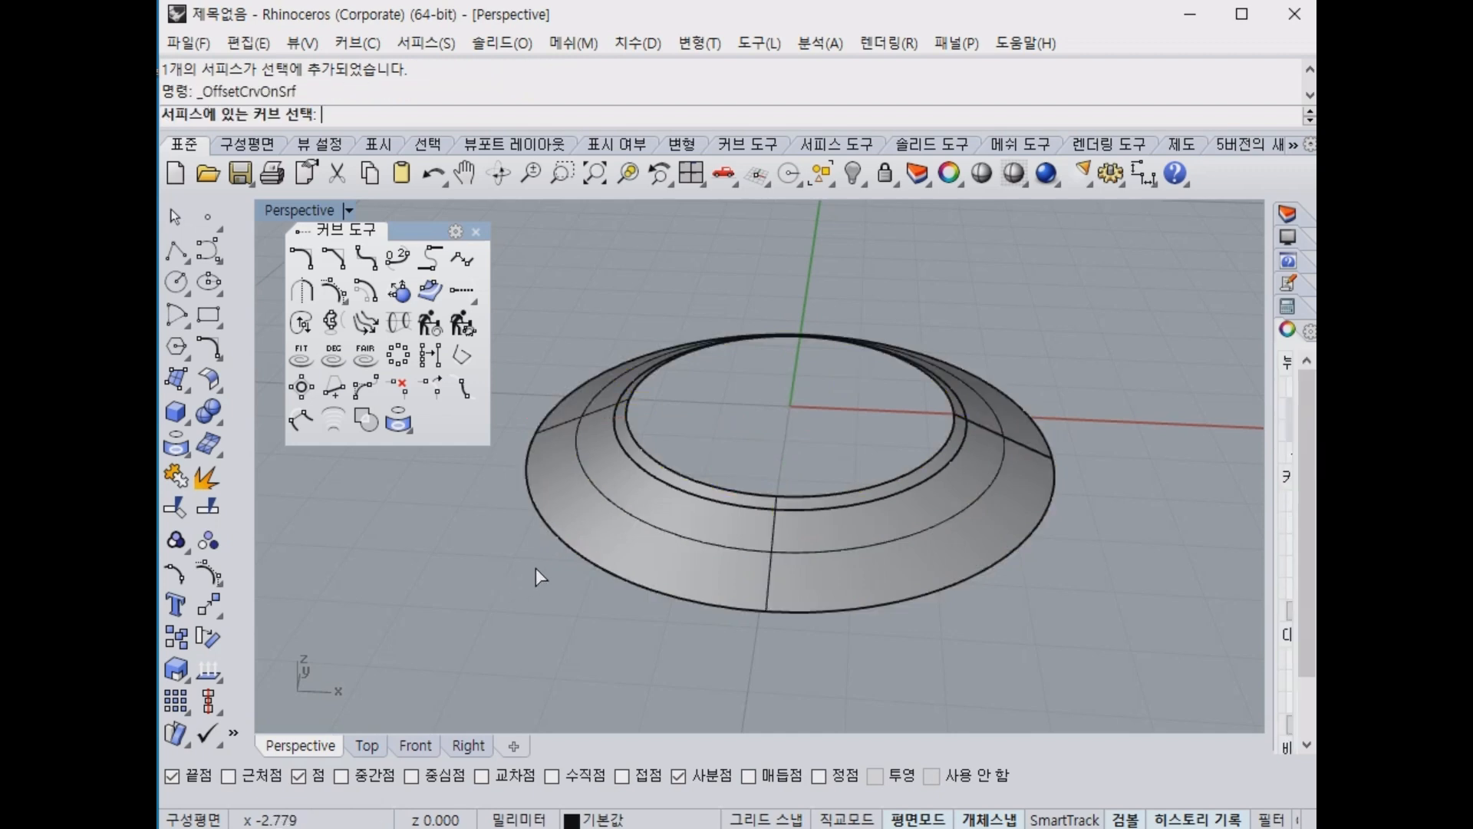
left_click(577, 549)
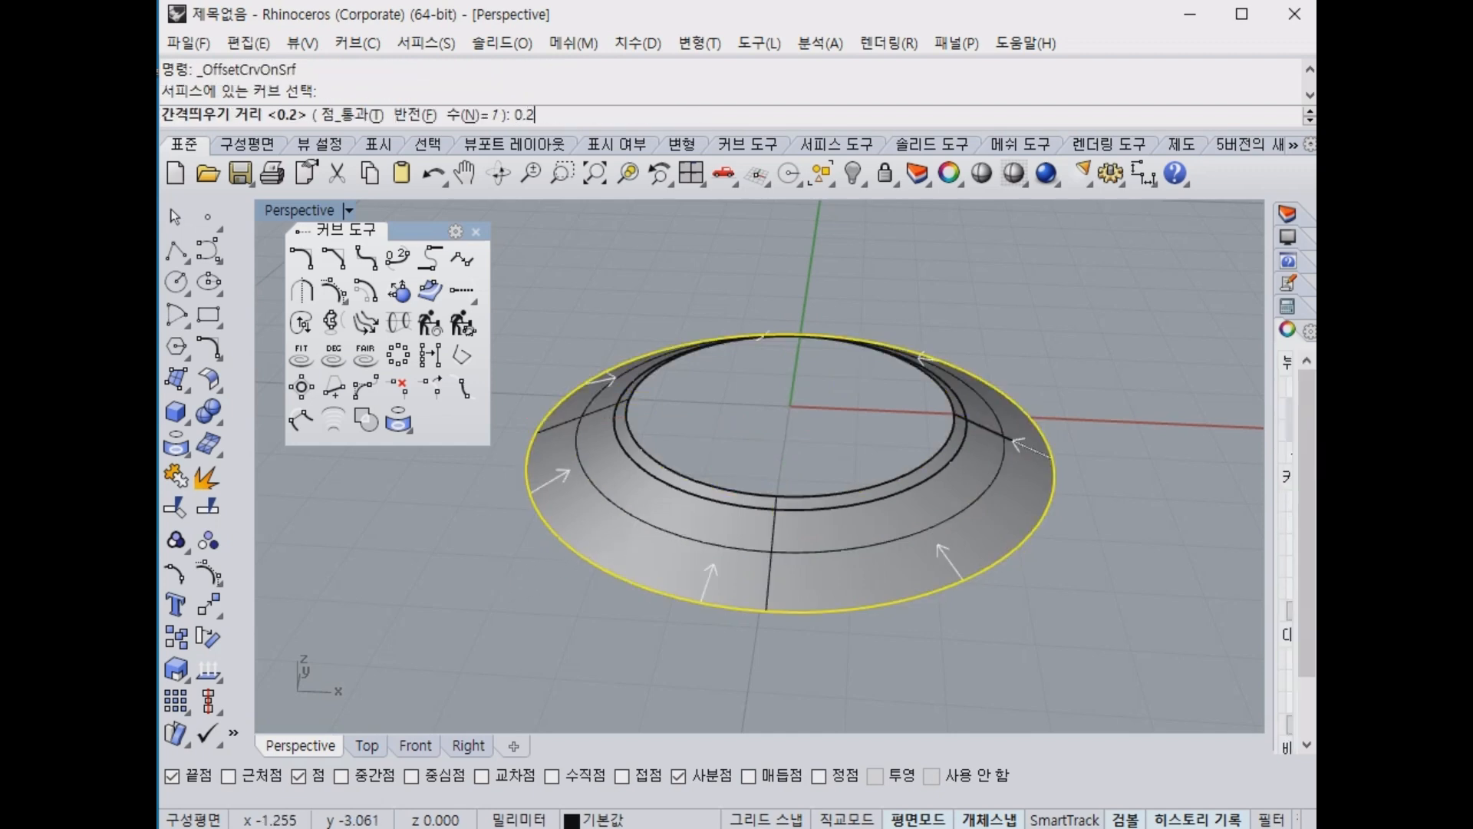
type("0.2")
key("Return")
Split the sloped ring surface with both the inner and outer offset curves as cutting objects.
right_click_drag(835, 486, 906, 581)
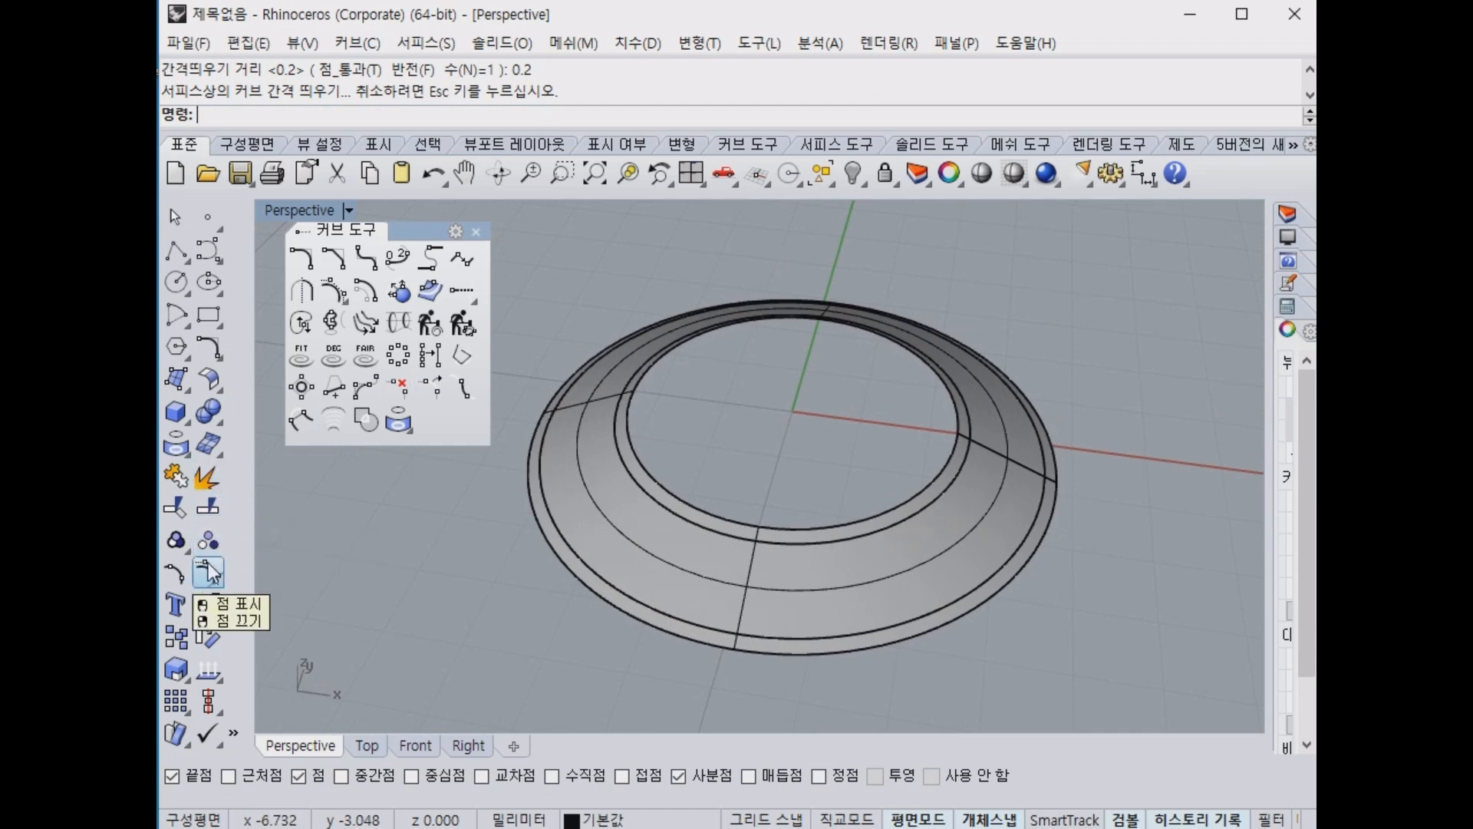
left_click(208, 507)
left_click(619, 537)
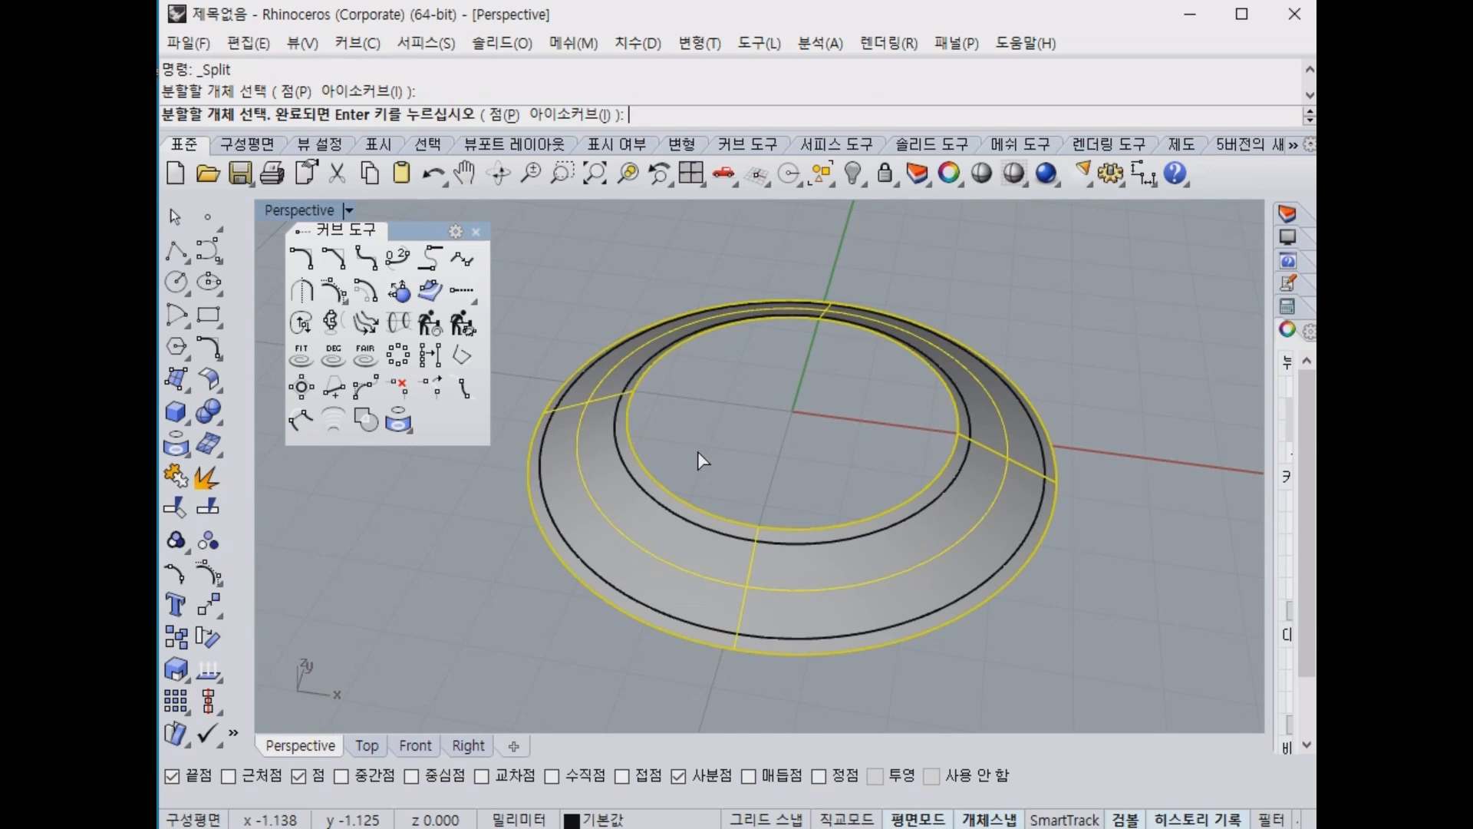
key("Return")
left_click(645, 500)
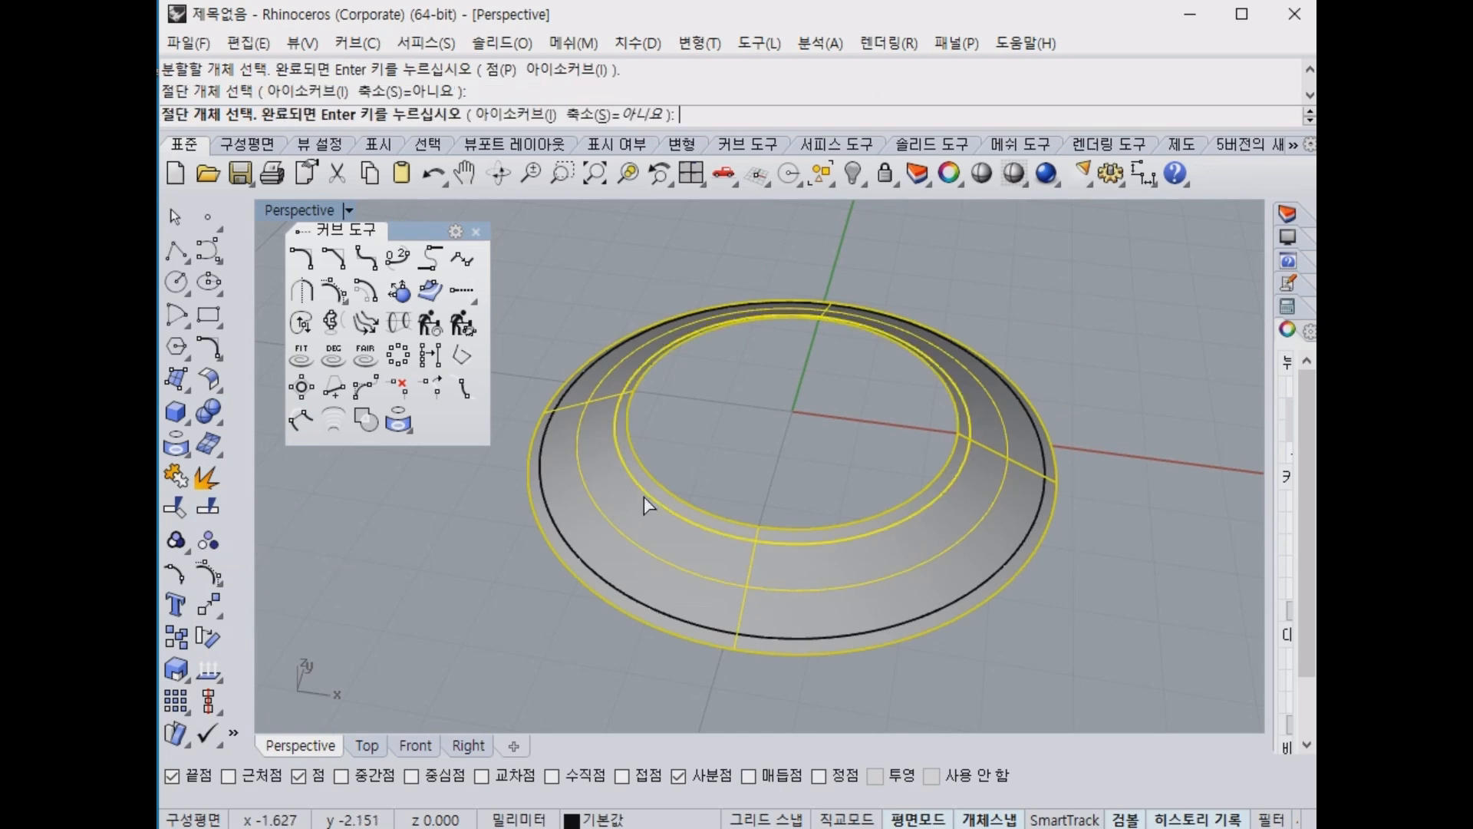
left_click(586, 564)
key("Return")
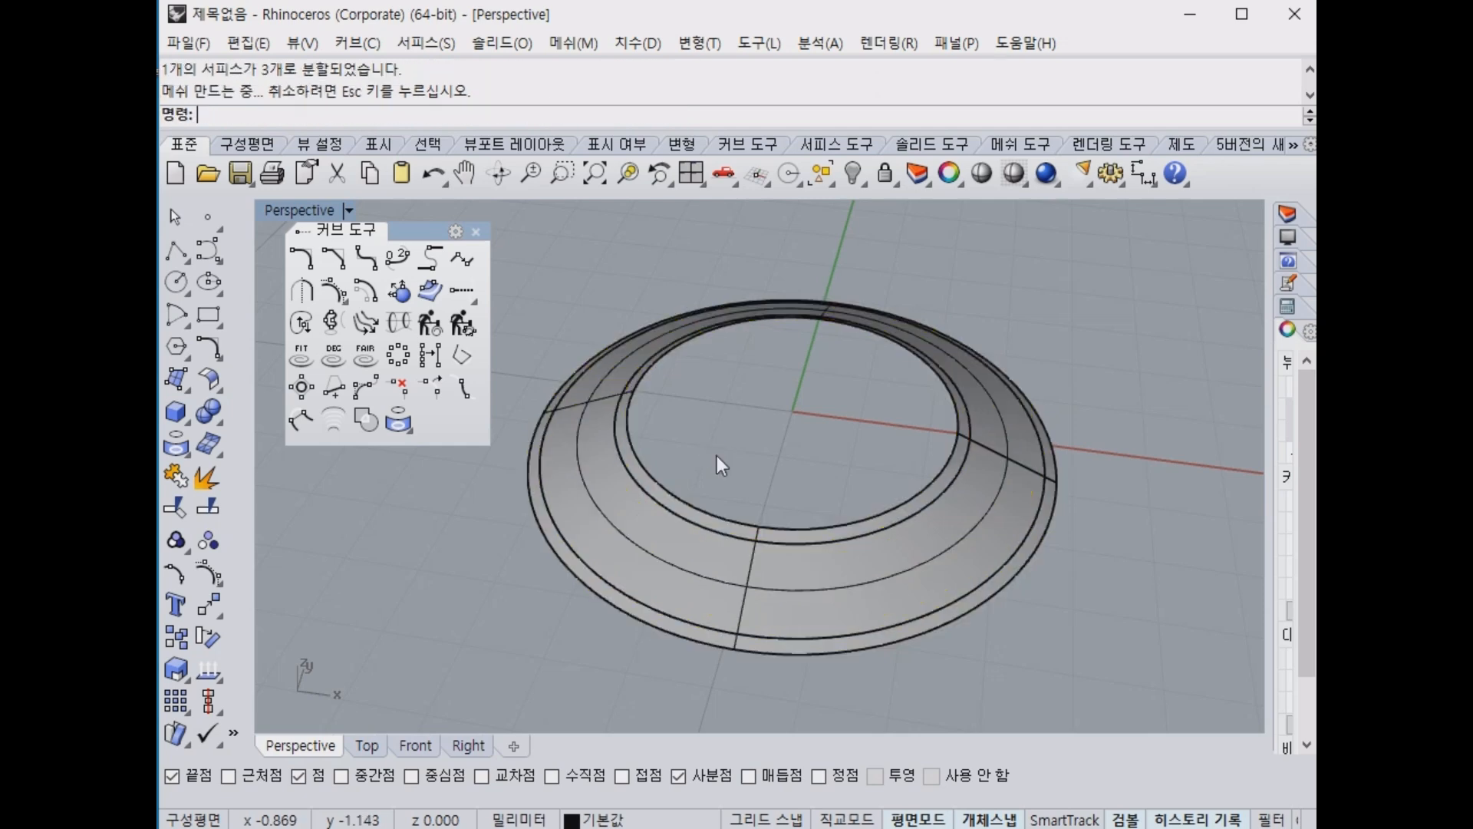
Offset the middle band of the split ring surface by 0.2 mm as a solid, with the direction flipped downward.
left_click(646, 531)
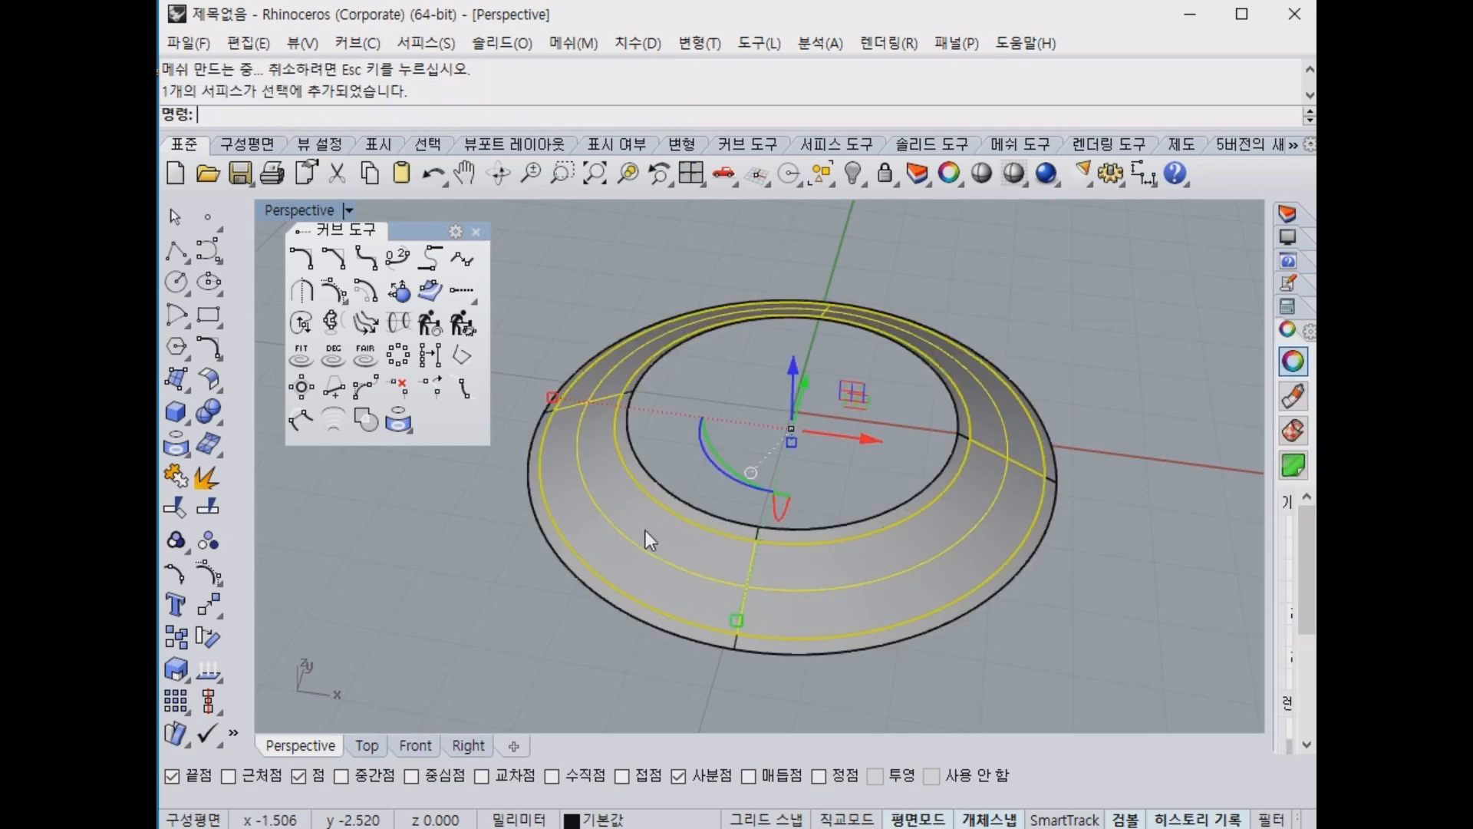
left_click(218, 393)
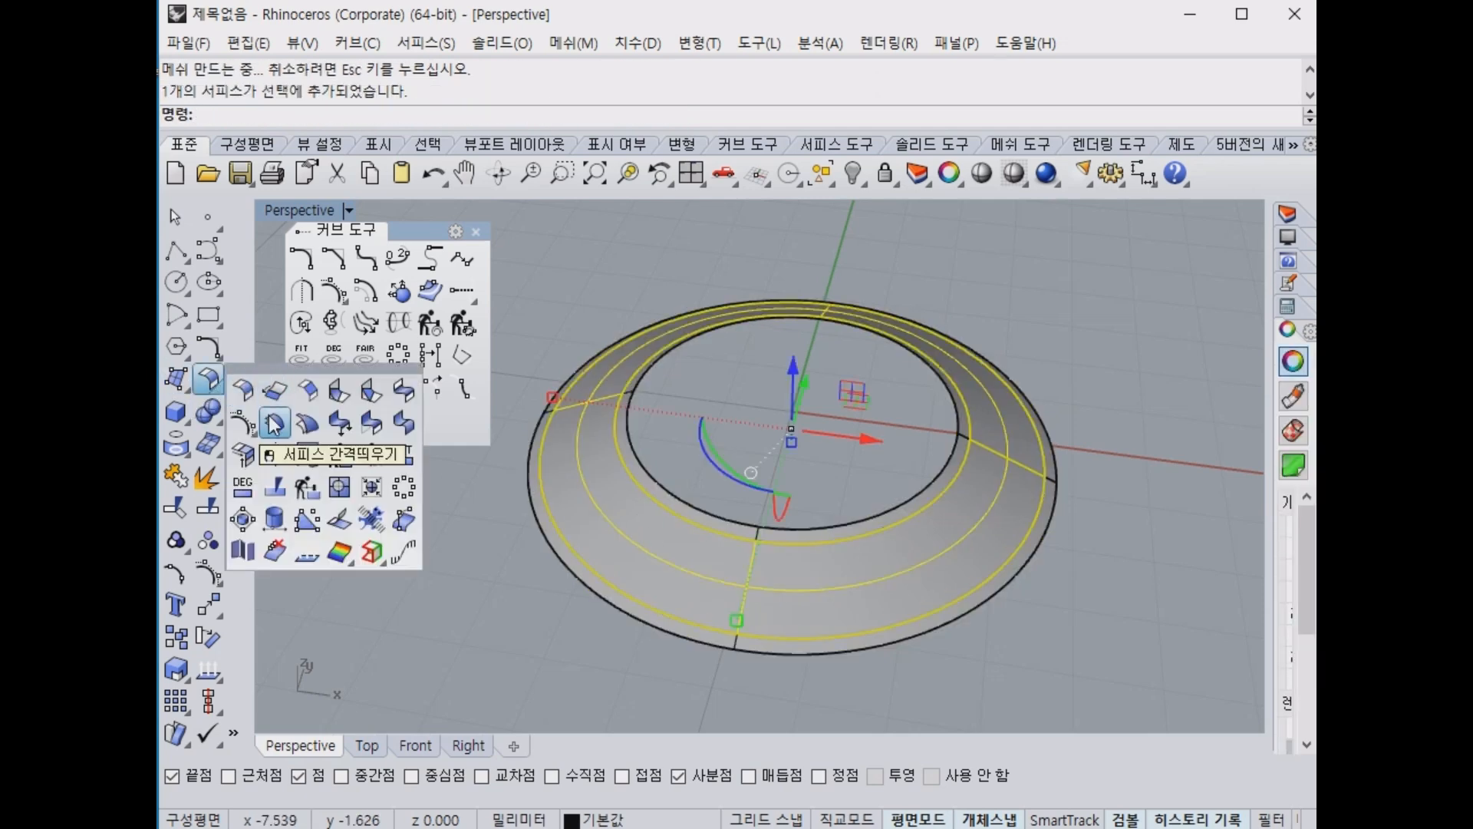
left_click(269, 416)
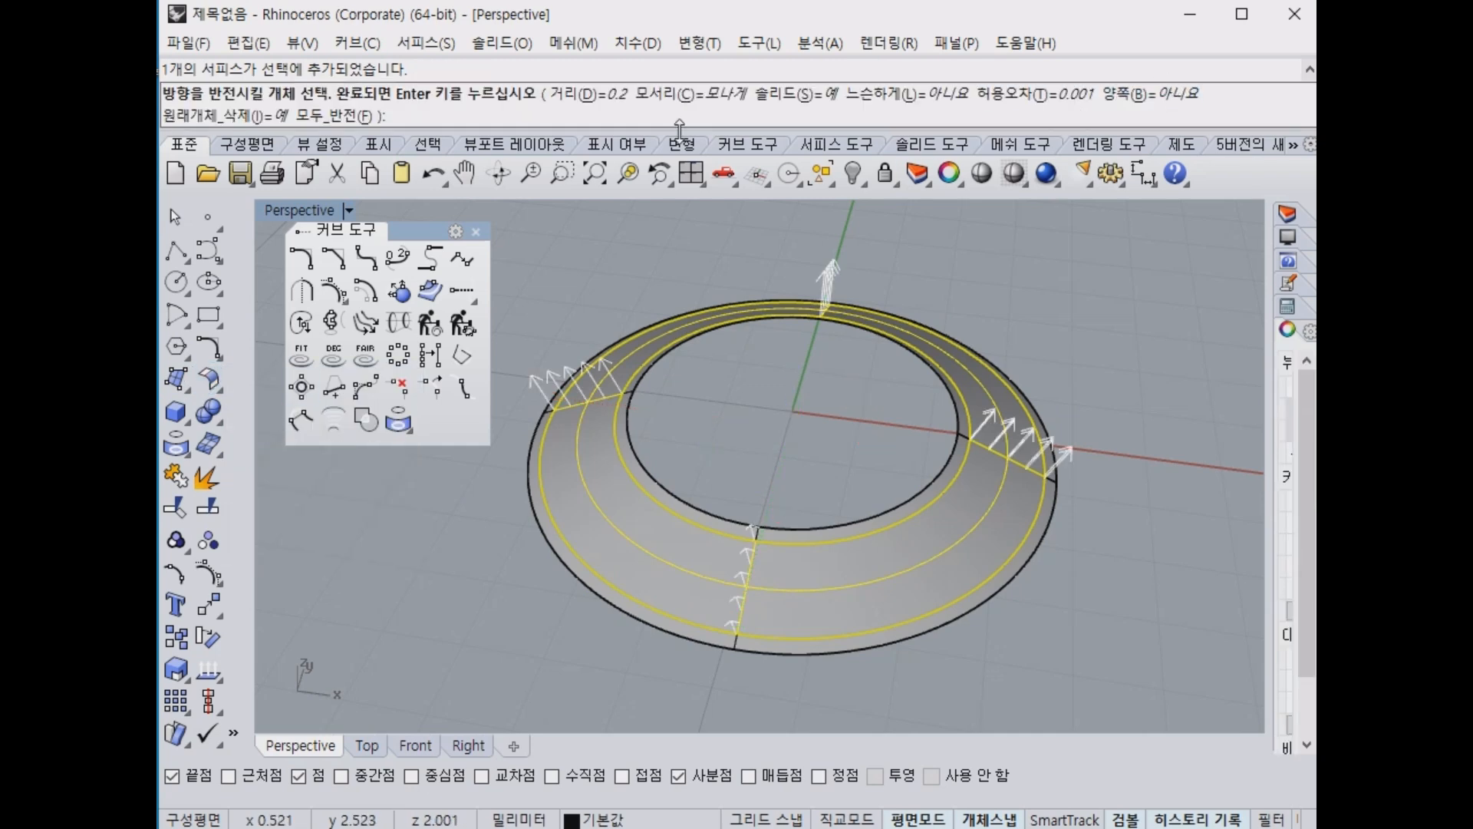
left_click(347, 116)
key("Return")
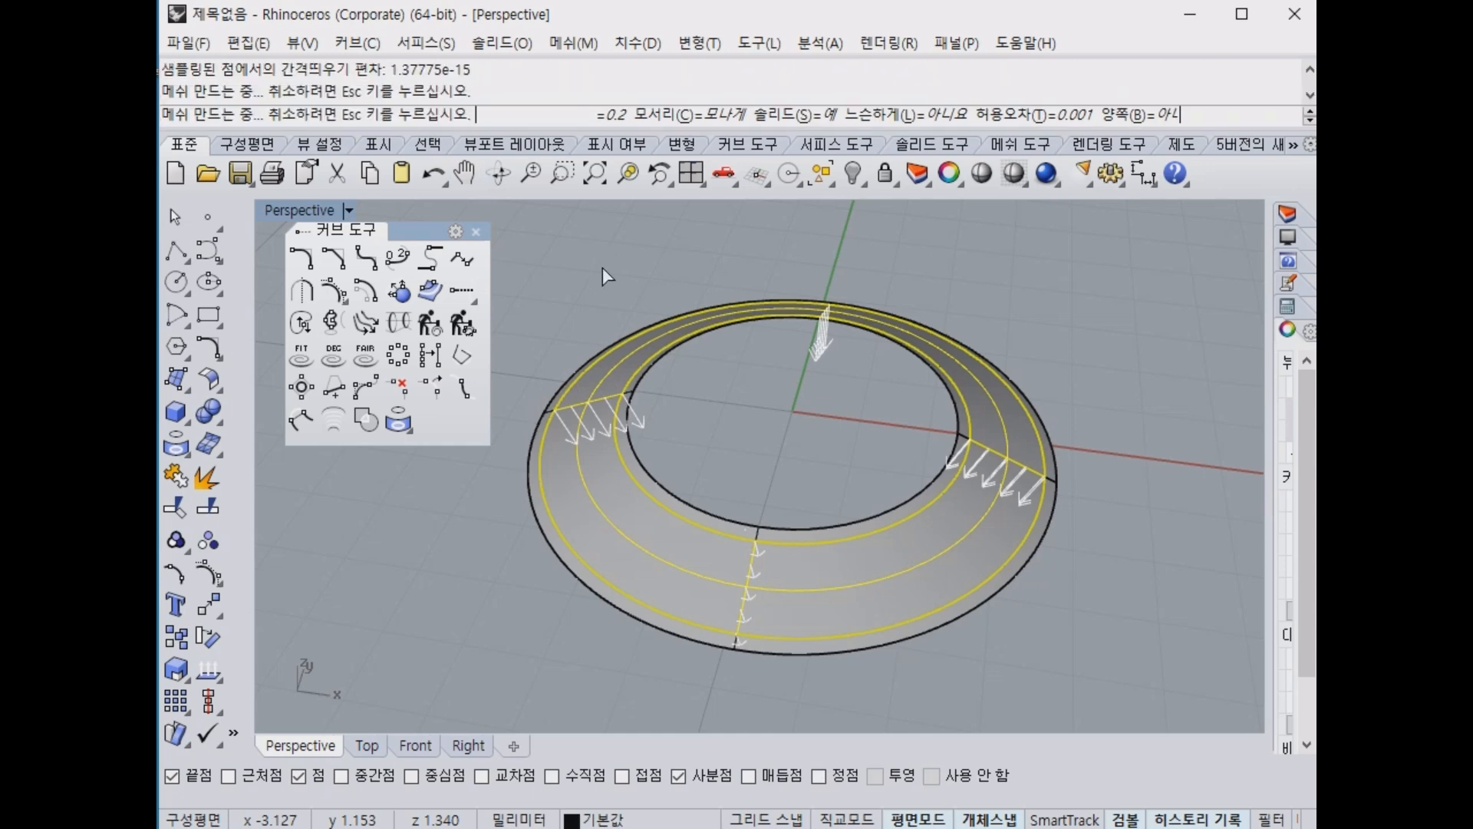
Extract the upper face of the offset band solid and delete it.
left_click(208, 478)
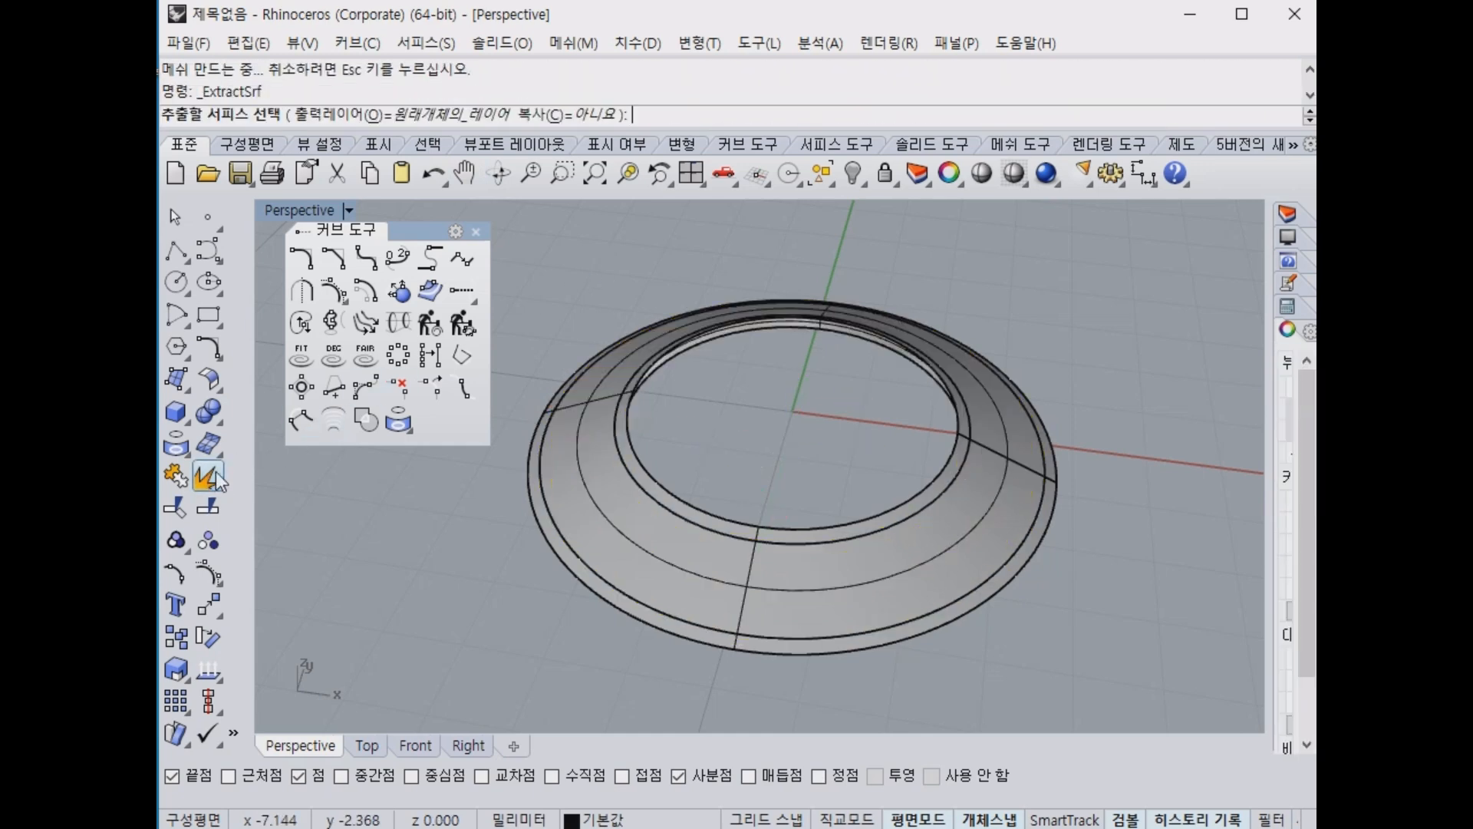
left_click(591, 470)
key("Return")
key("Delete")
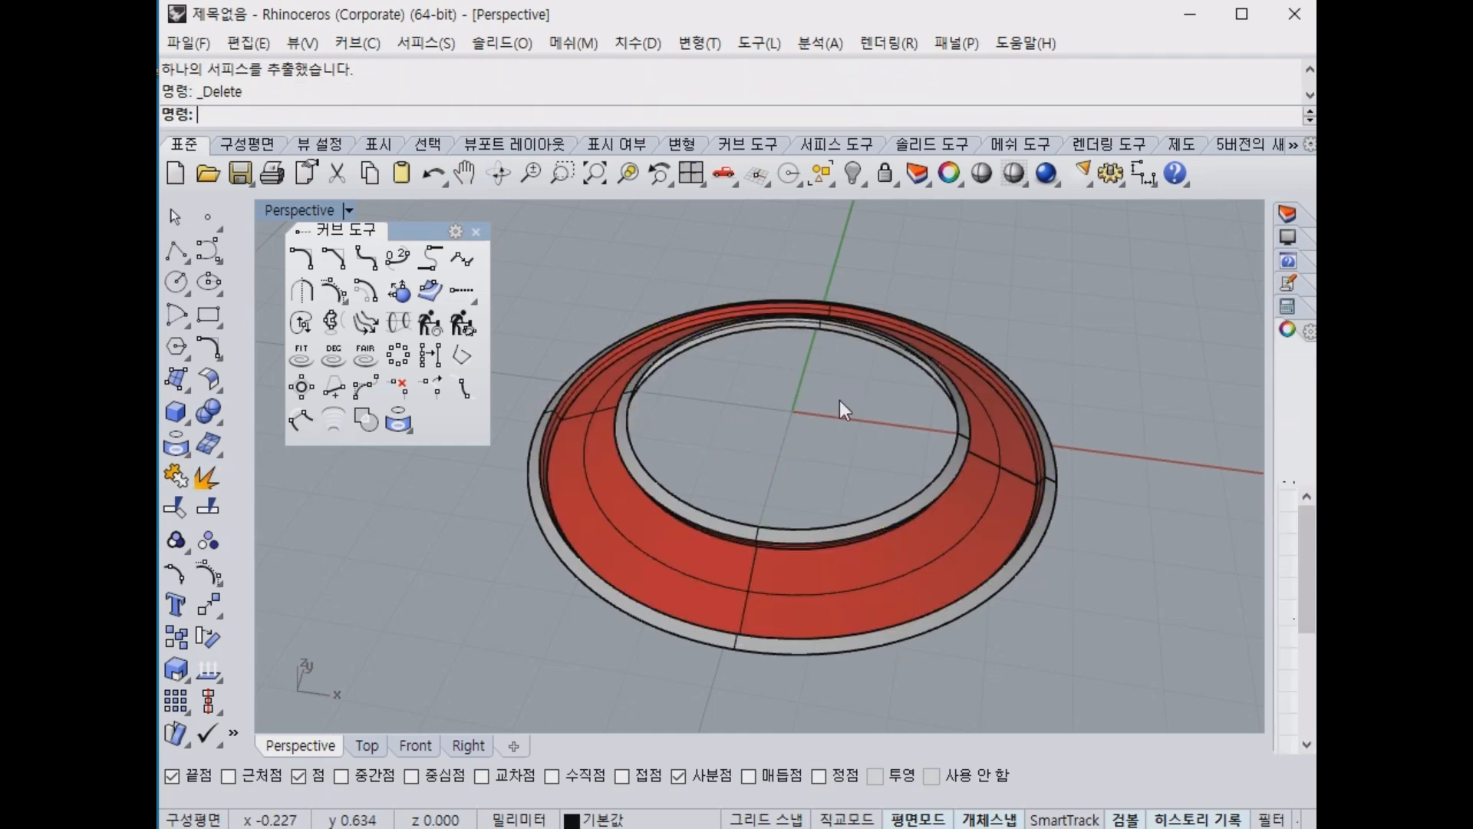
Extract the recessed bottom face of the opened band solid and hide everything except that face.
left_click(906, 577)
left_click(1117, 408)
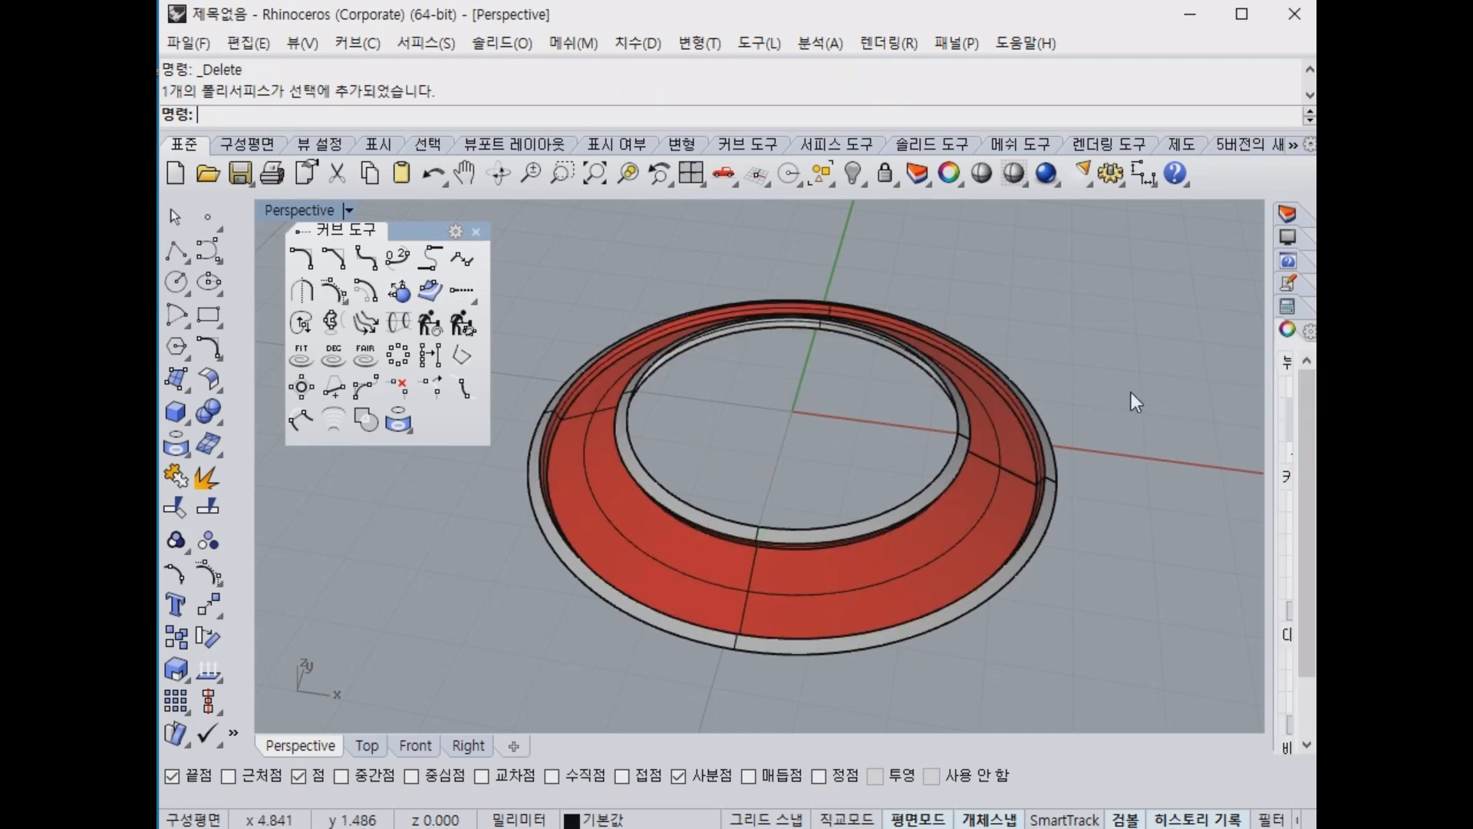
right_click(1132, 393)
left_click(1007, 465)
key("Return")
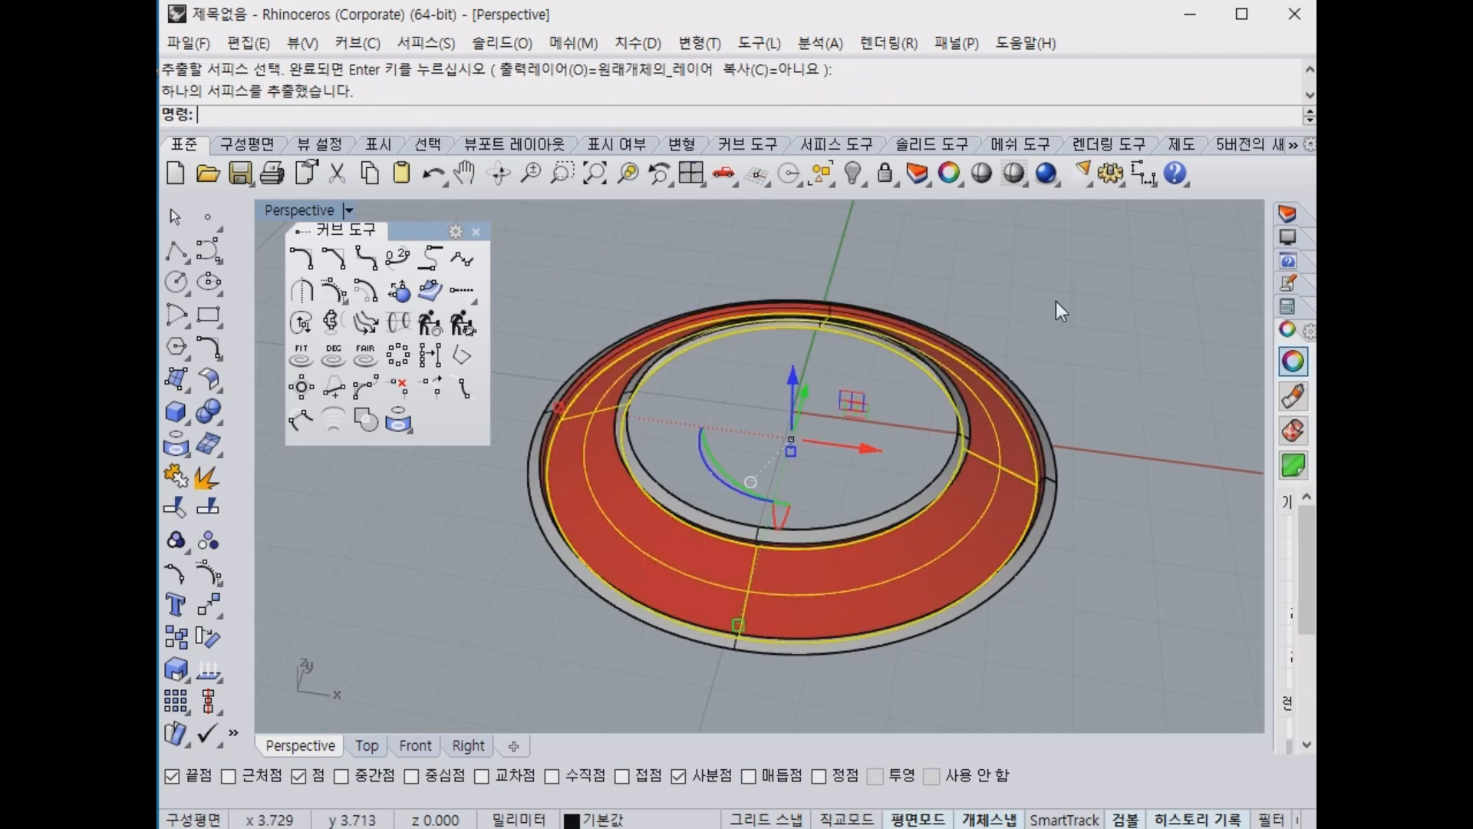
left_click(867, 185)
left_click(951, 216)
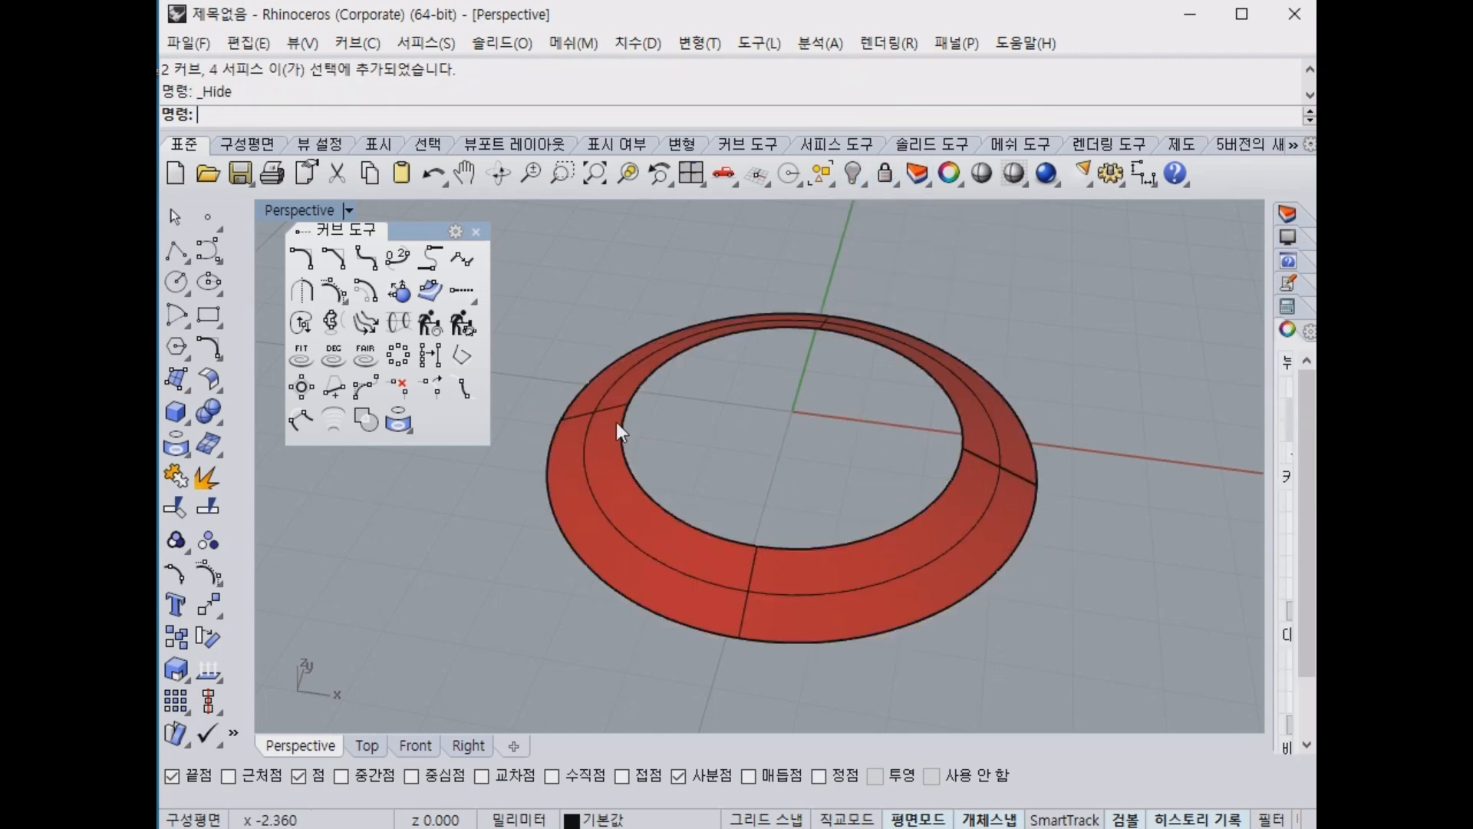
Flip the normal direction of the isolated bottom band surface so that it faces upward.
left_click(940, 558)
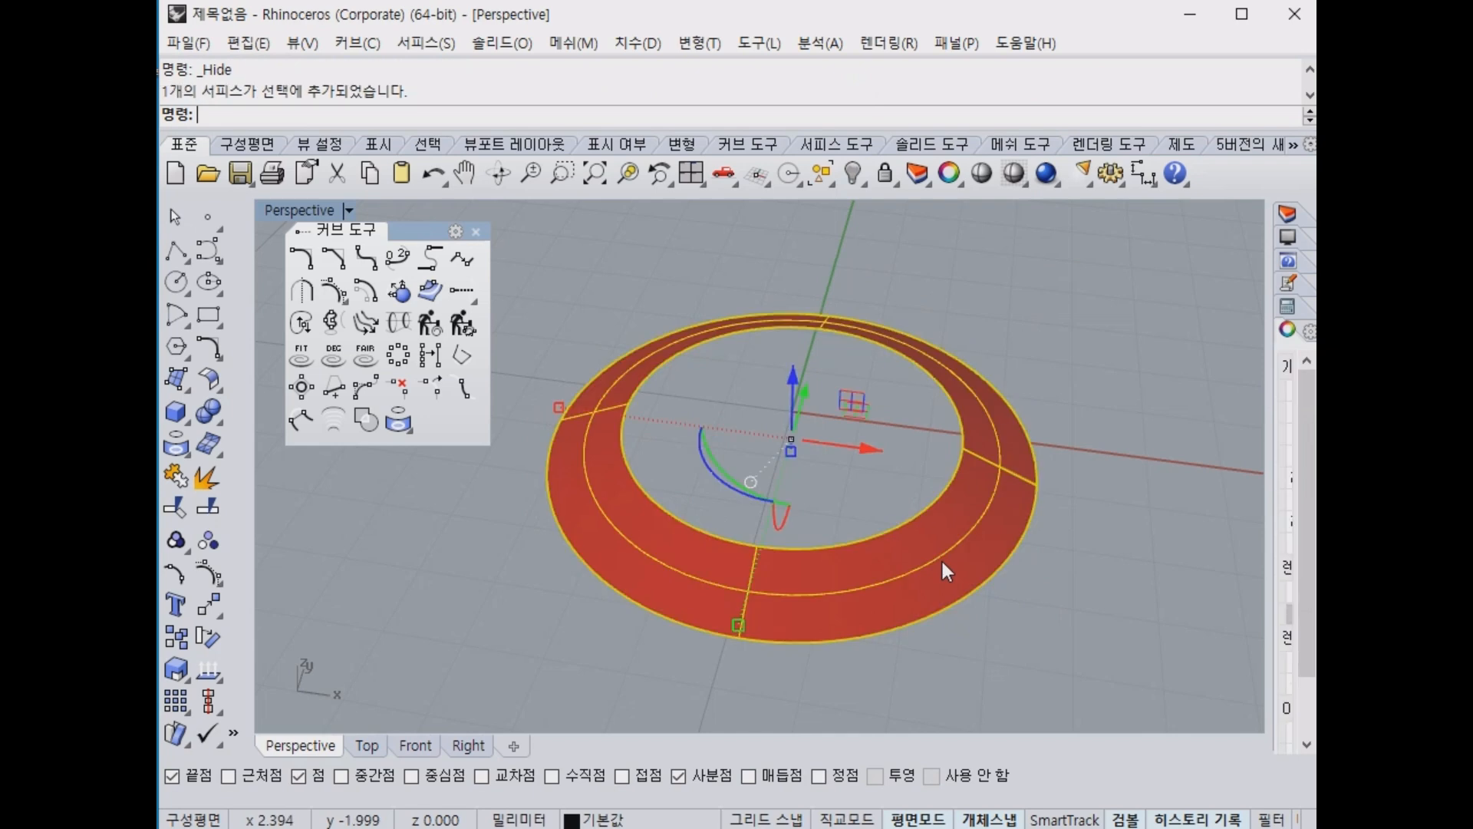
left_click(211, 673)
left_click(602, 114)
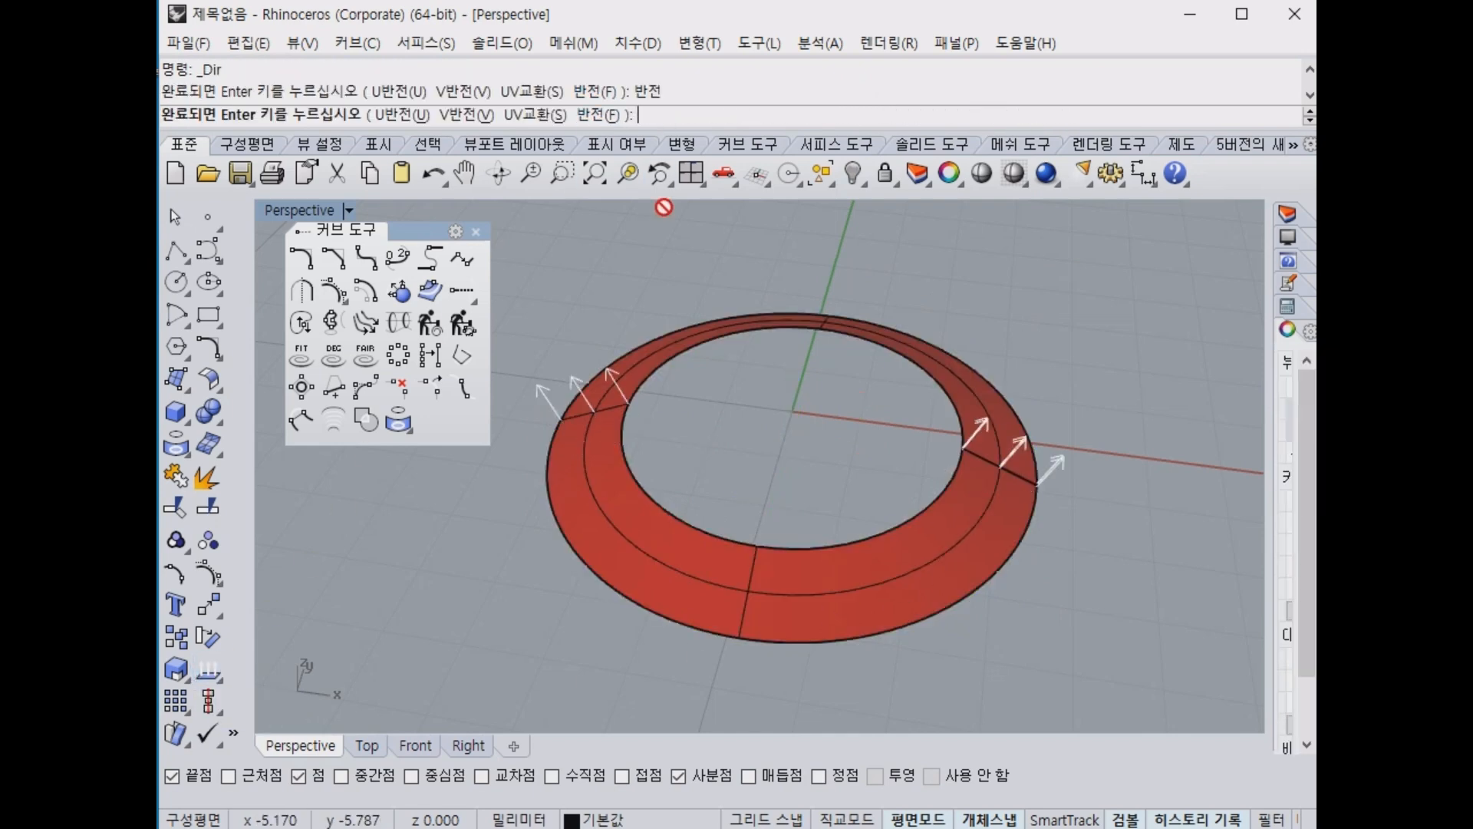
right_click(670, 250)
right_click_drag(1108, 564, 1131, 410)
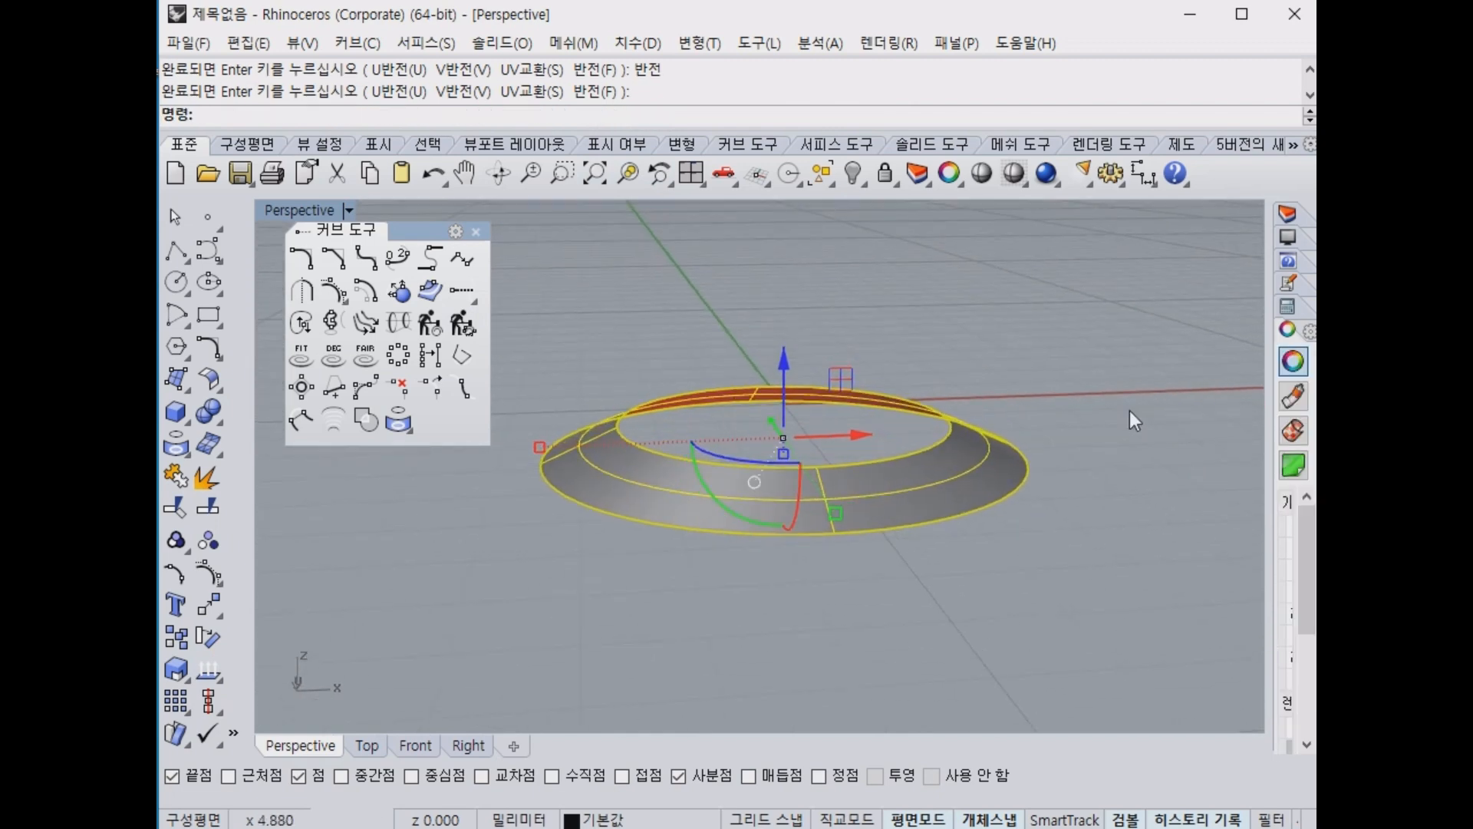
left_click(963, 546)
right_click_drag(968, 554, 970, 510)
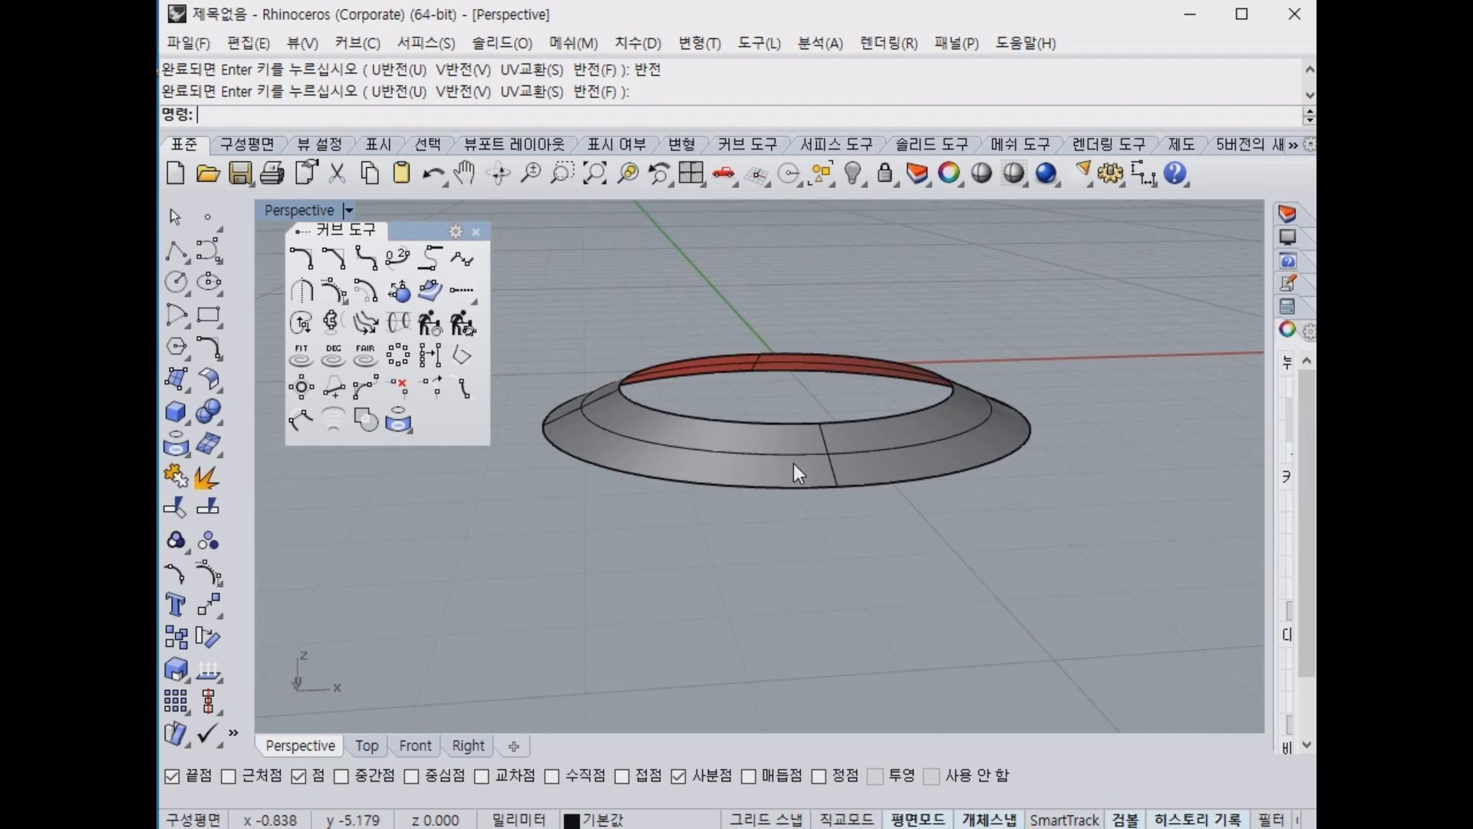
Extract a V-direction isocurve from the band surface, snapped to the midpoint of its sloped width.
left_click(208, 604)
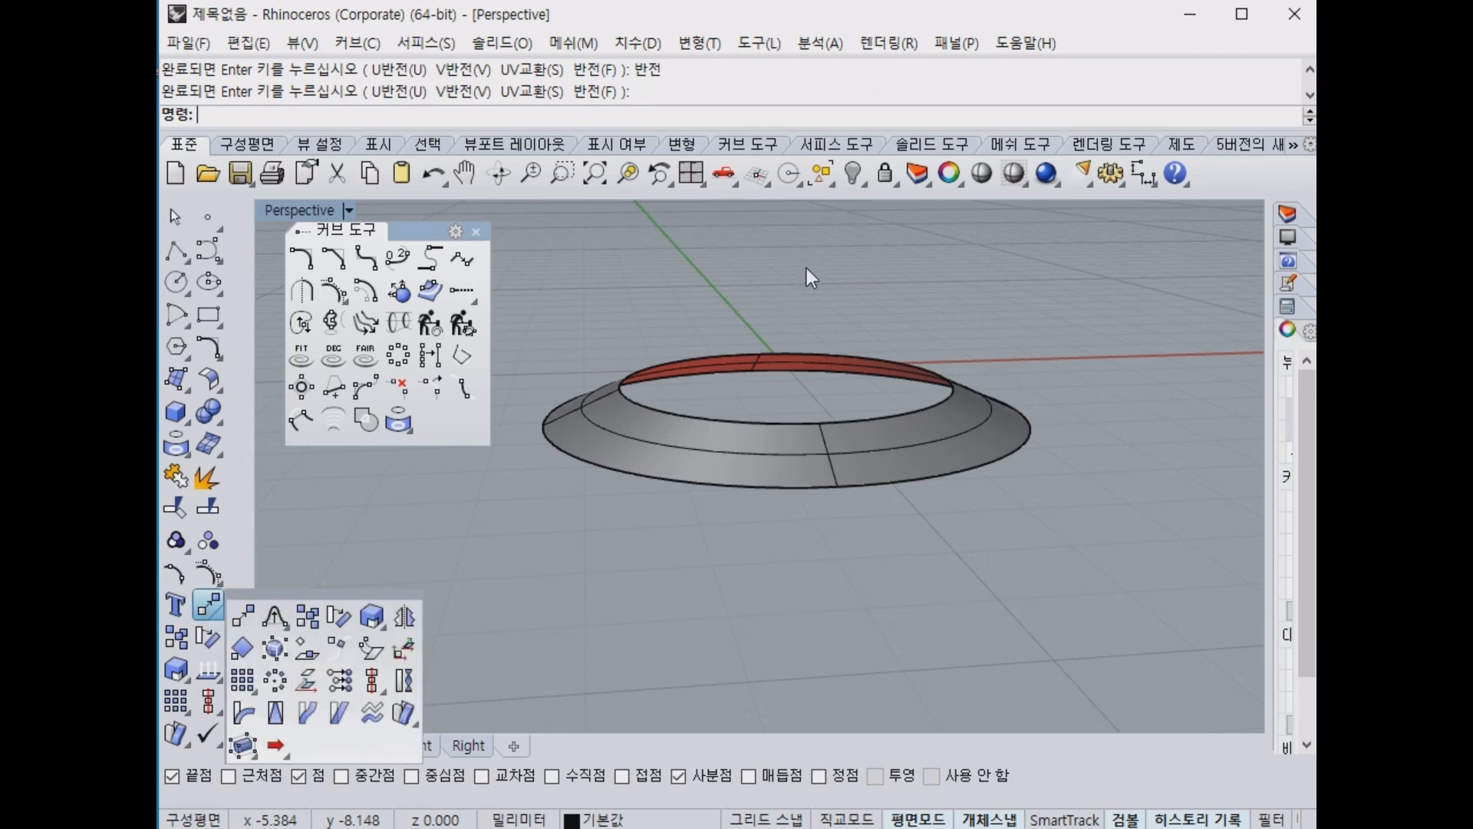
right_click_drag(811, 277, 543, 486)
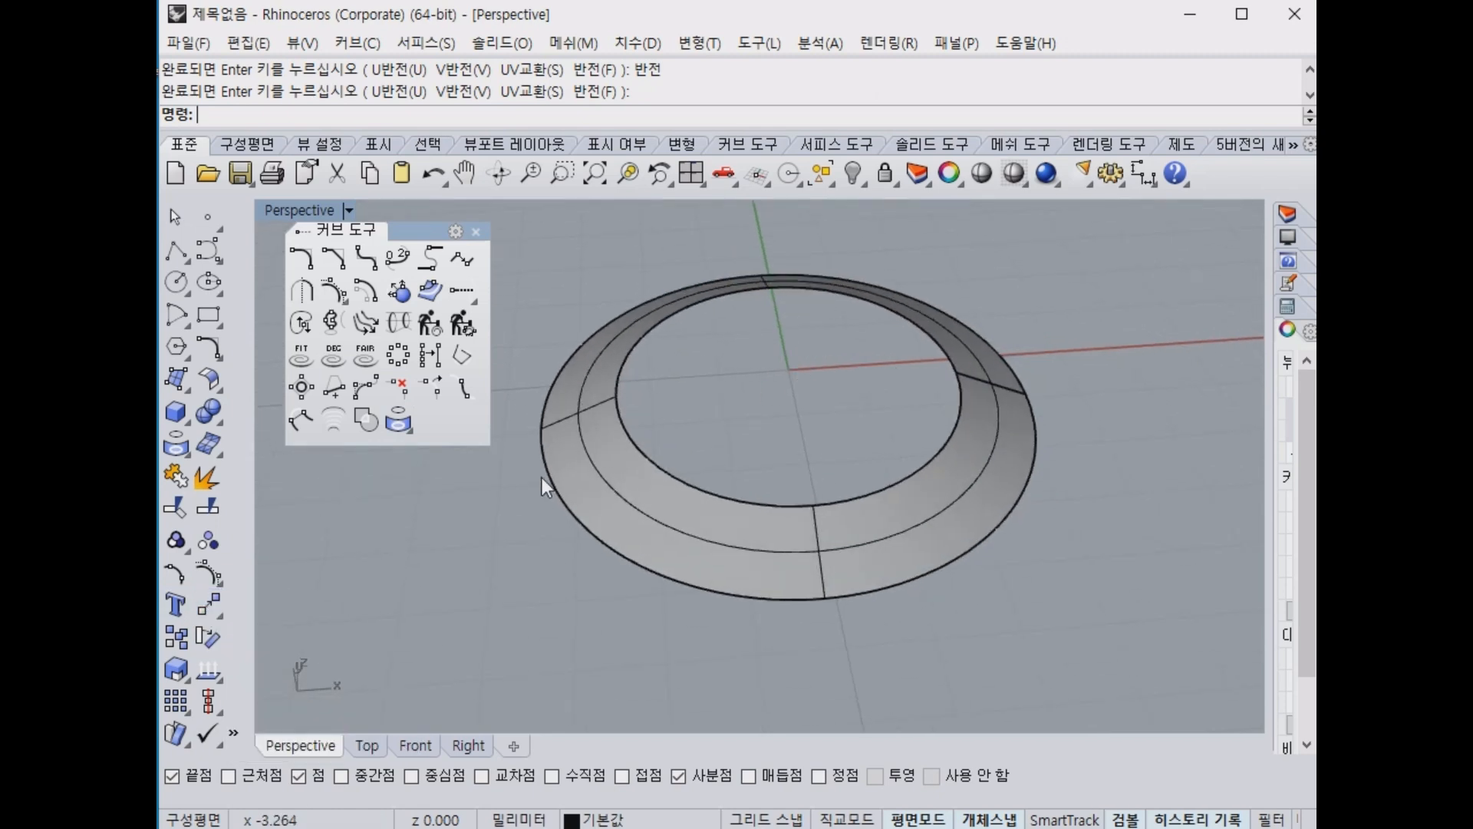
left_click(177, 445)
left_click(370, 465)
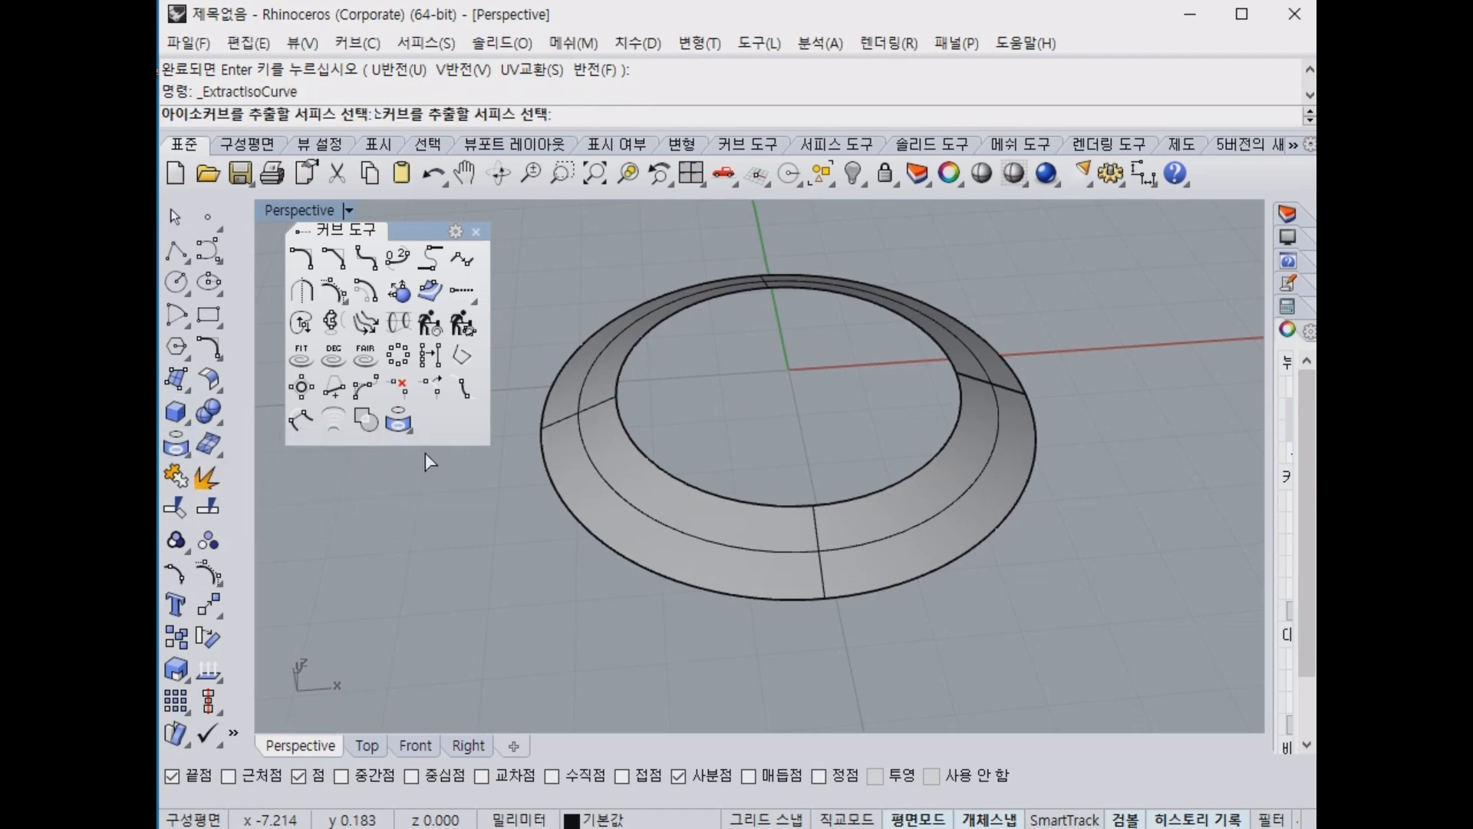
left_click(689, 534)
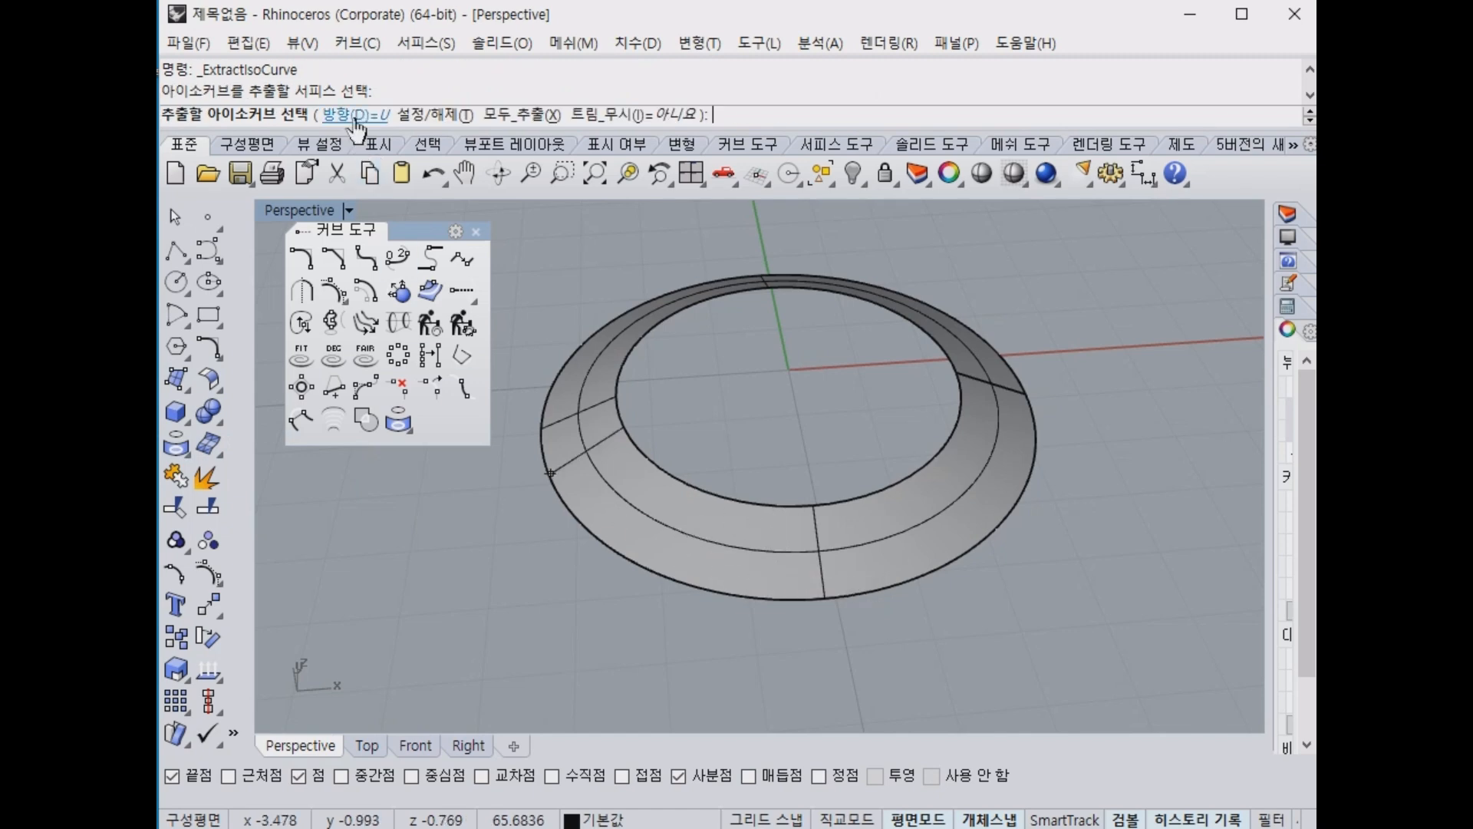
left_click(338, 114)
left_click(284, 115)
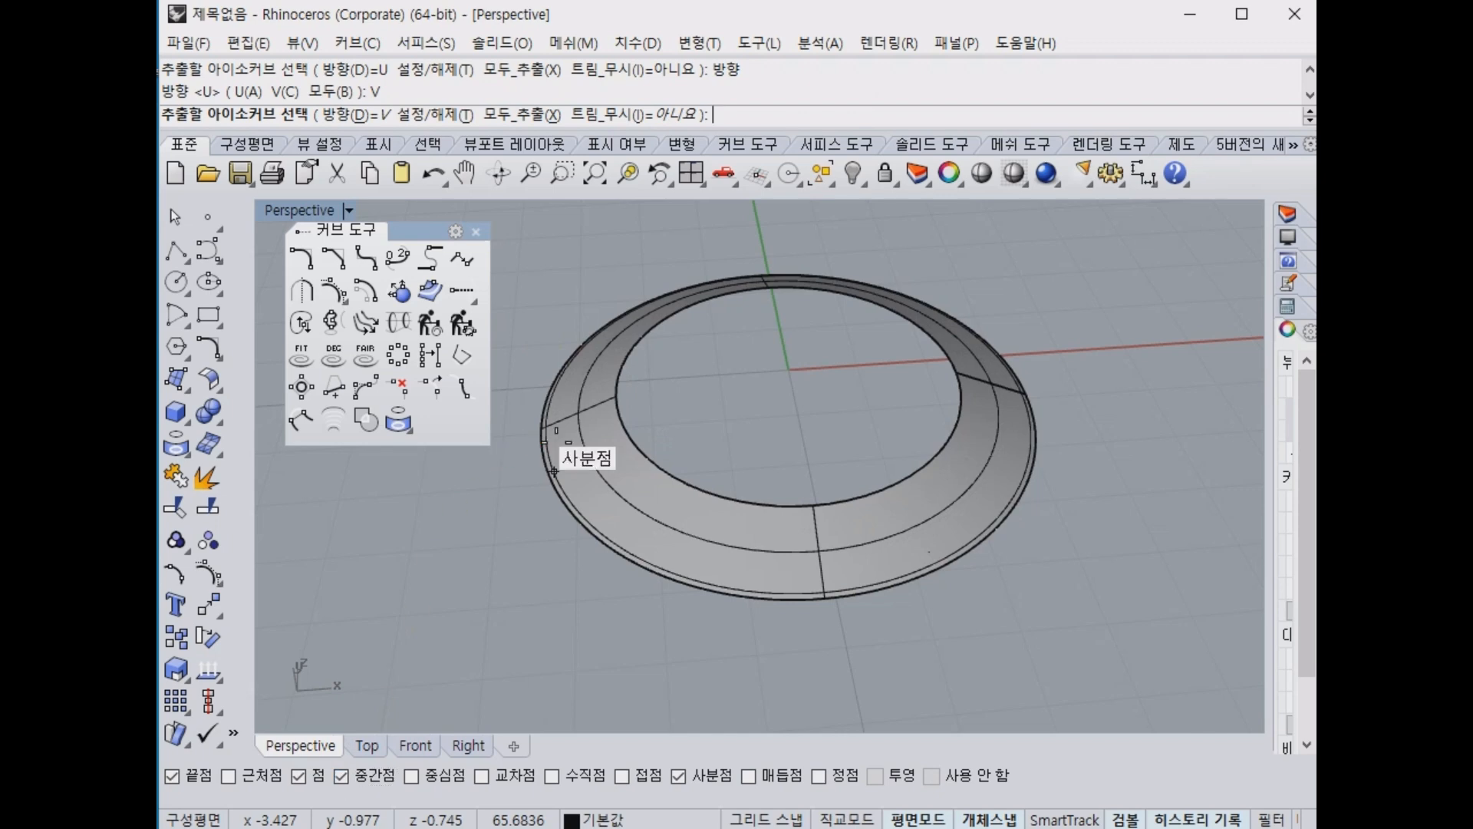
left_click(990, 381)
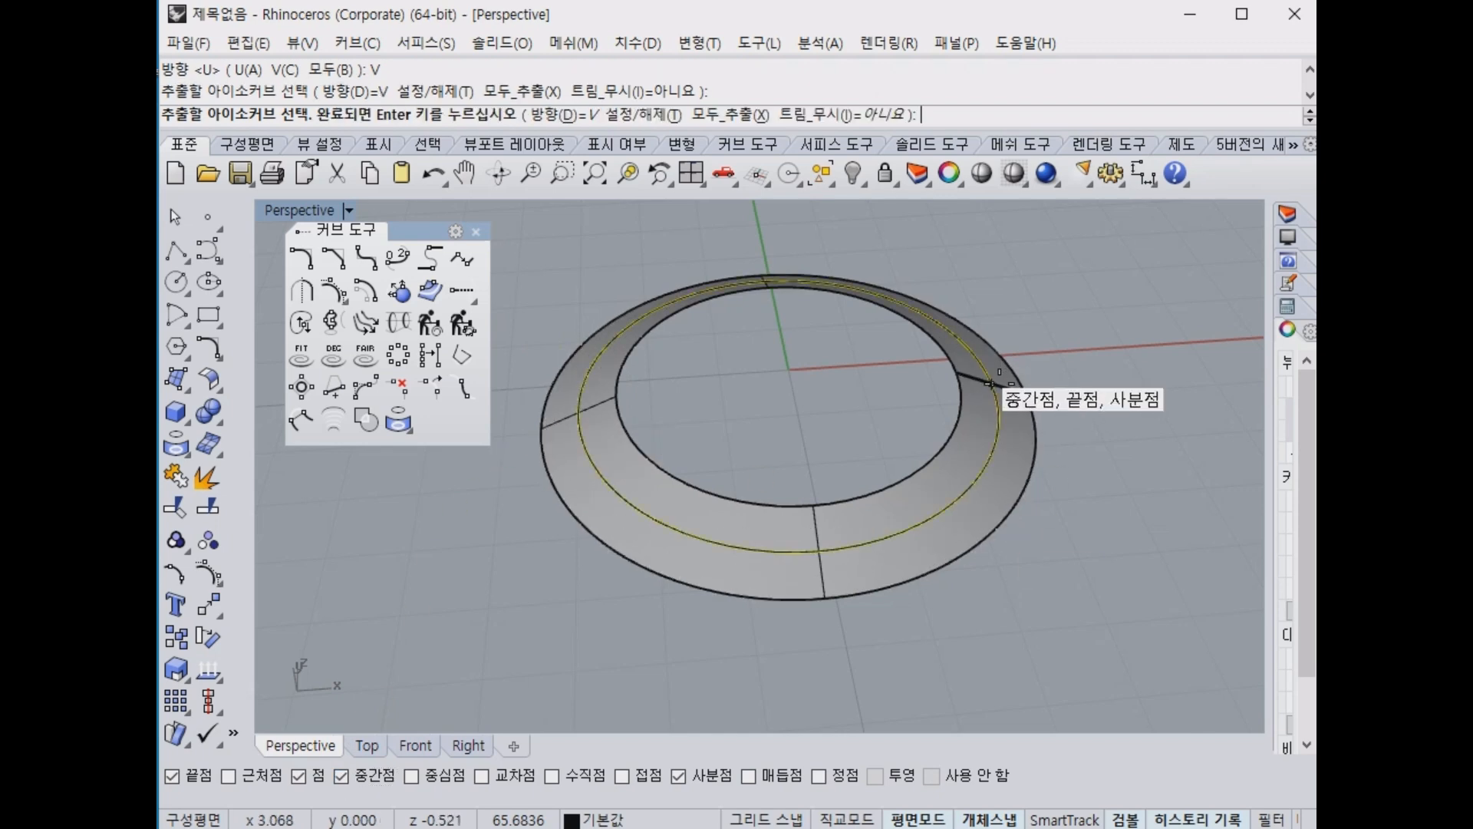
key("Return")
Close the floating curve tools palette and restore the four-viewport layout.
right_click_drag(998, 368, 1118, 438)
left_click(475, 231)
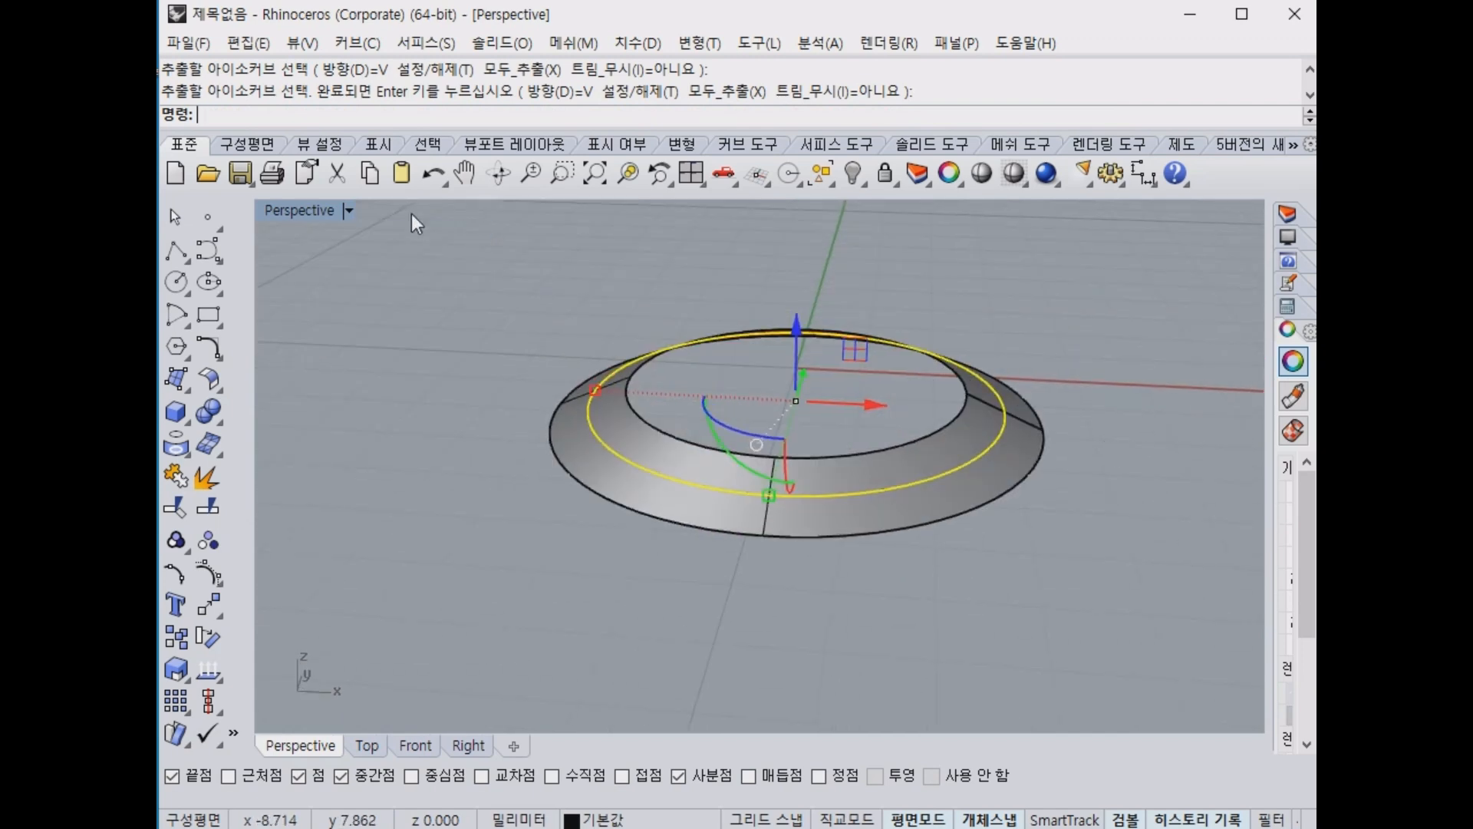
double_click(303, 210)
scroll(524, 430, "down", 2)
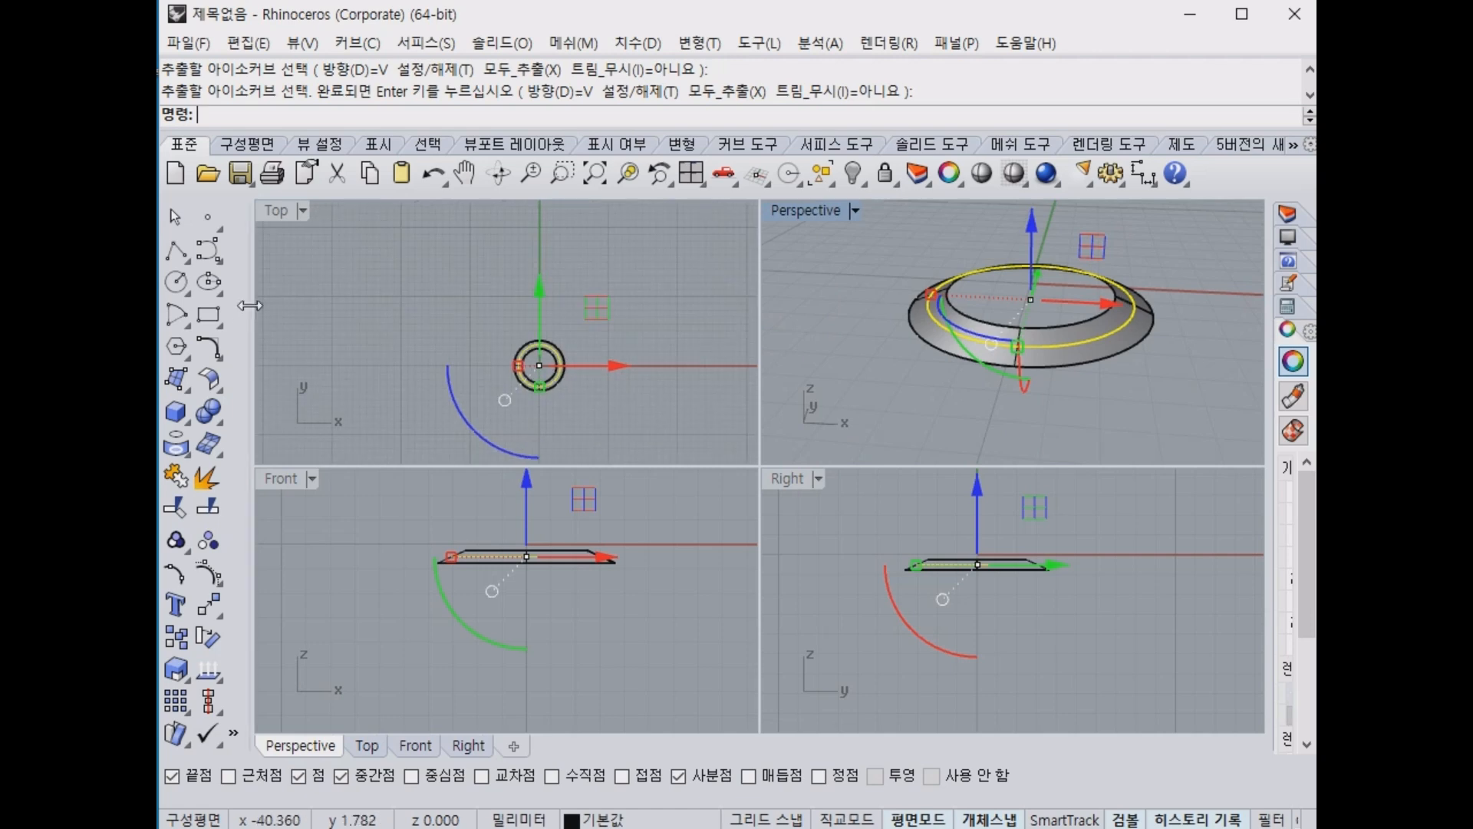
Import the file 원형세팅1 from the Desktop into the current model.
right_click_drag(416, 323, 475, 314)
right_click(208, 174)
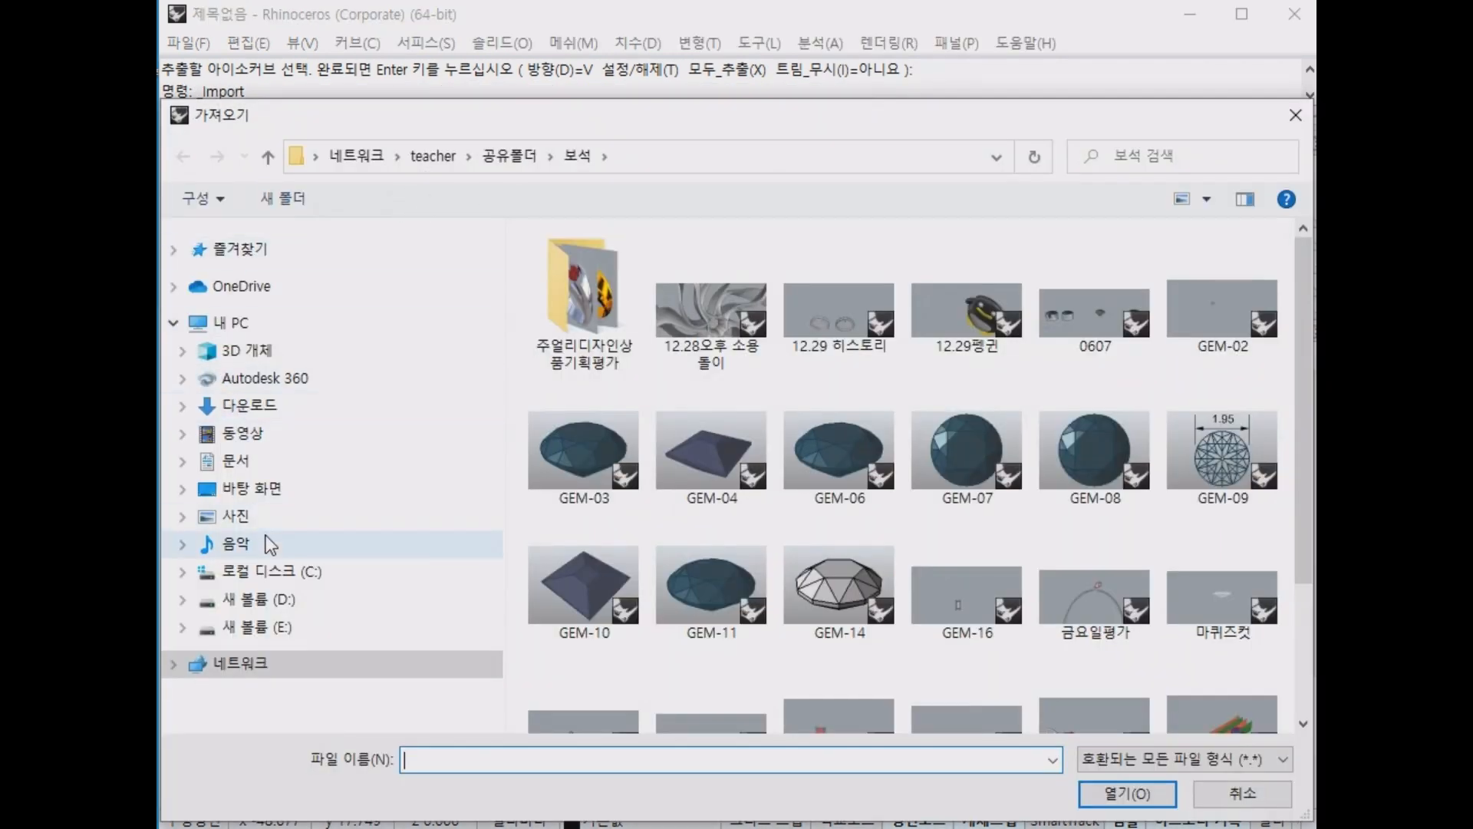
left_click(281, 490)
scroll(808, 497, "down", 4)
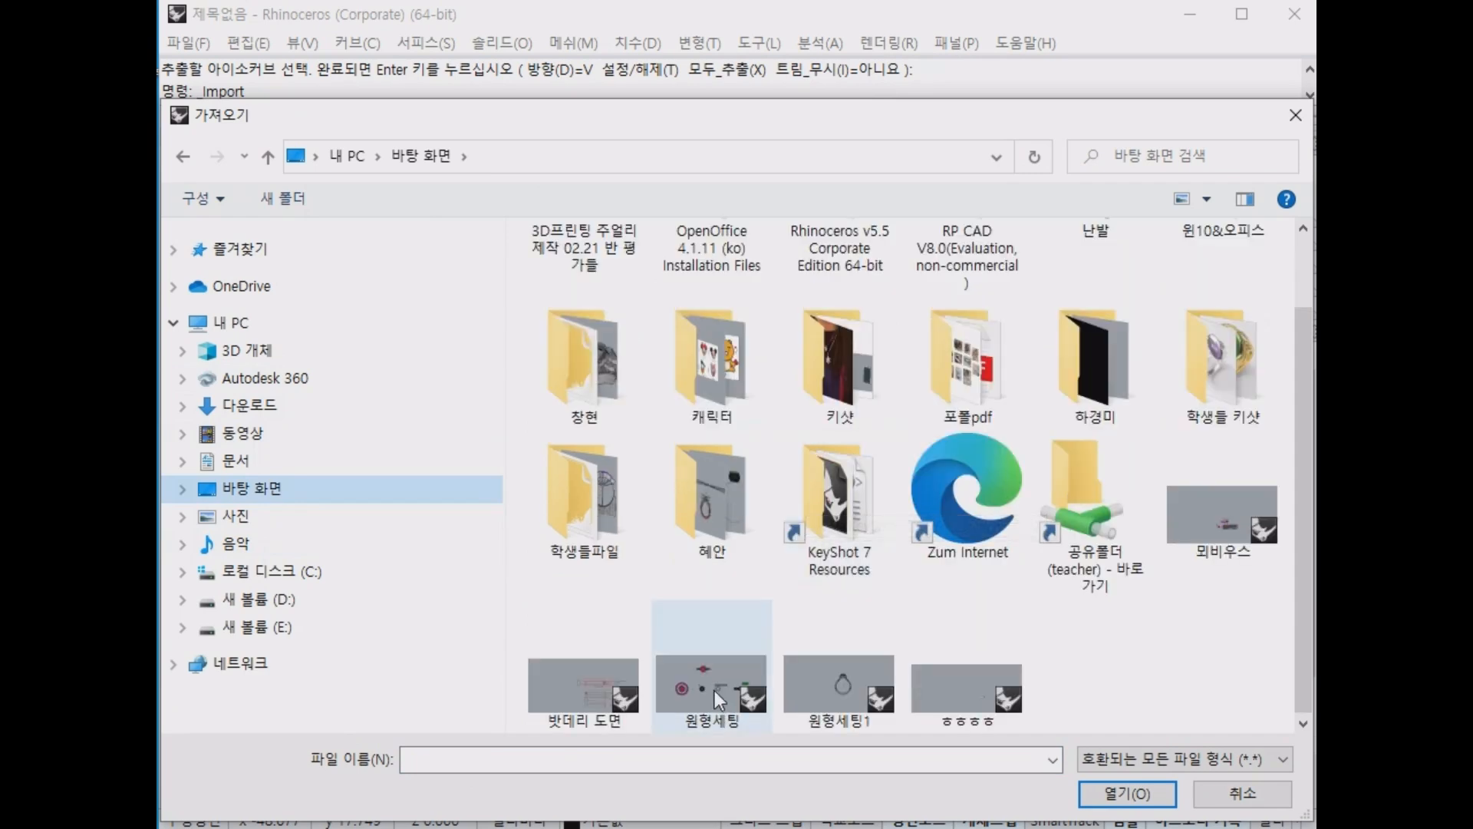
left_click(814, 678)
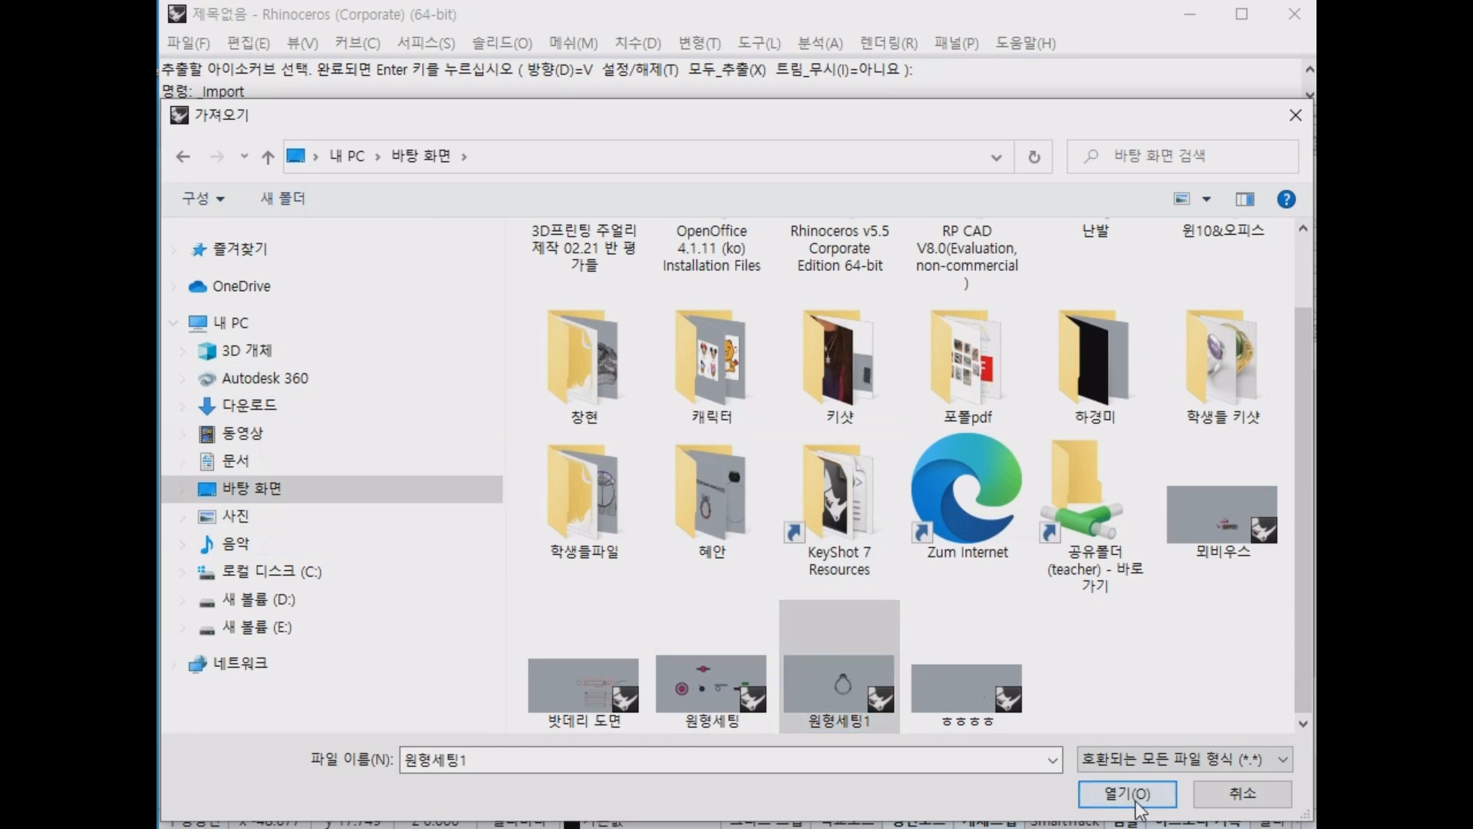
left_click(1151, 795)
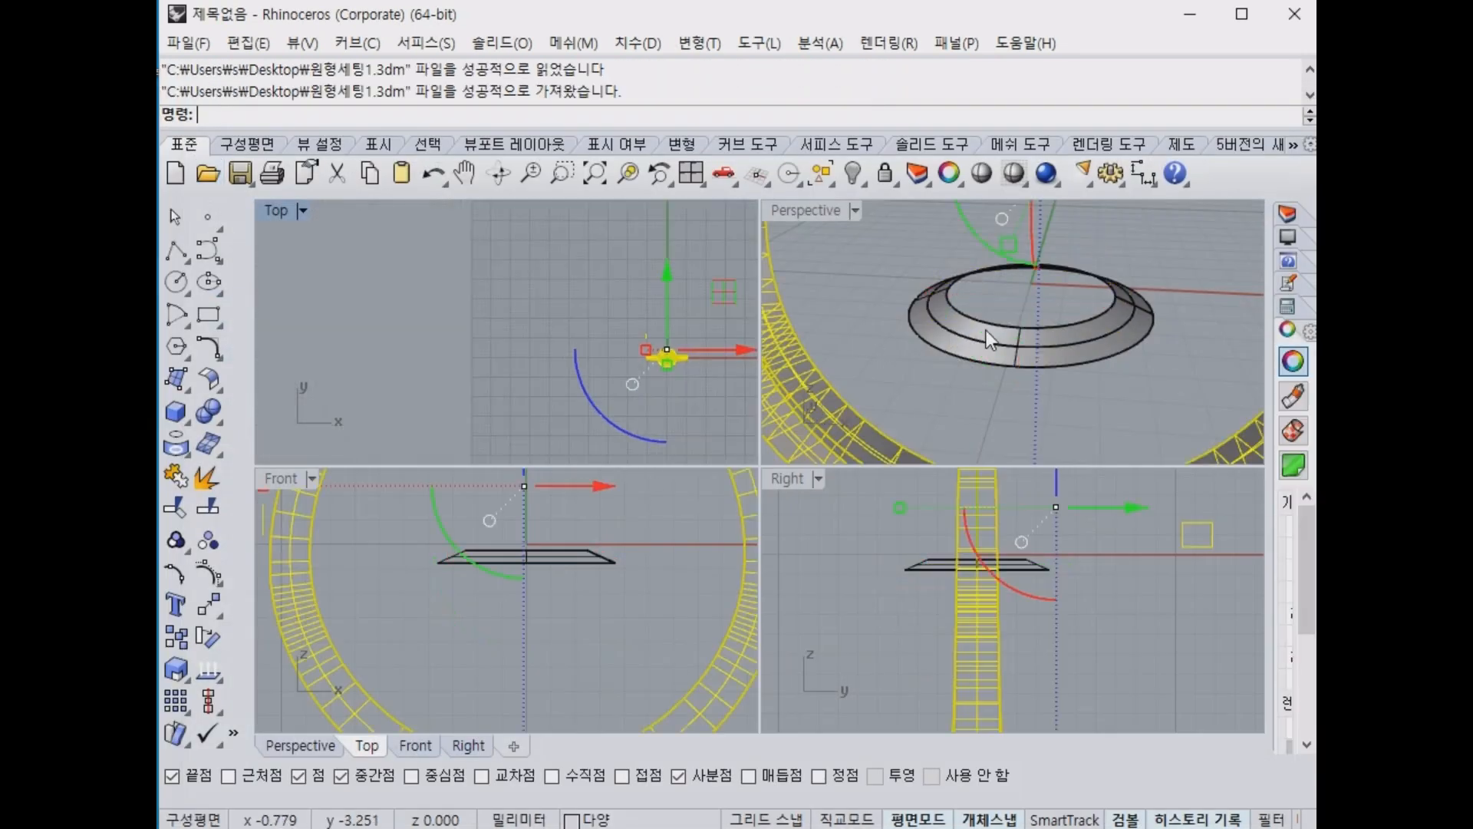
Deselect the imported ring and examine its gem-set head up close in the Perspective view.
scroll(987, 330, "down", 8)
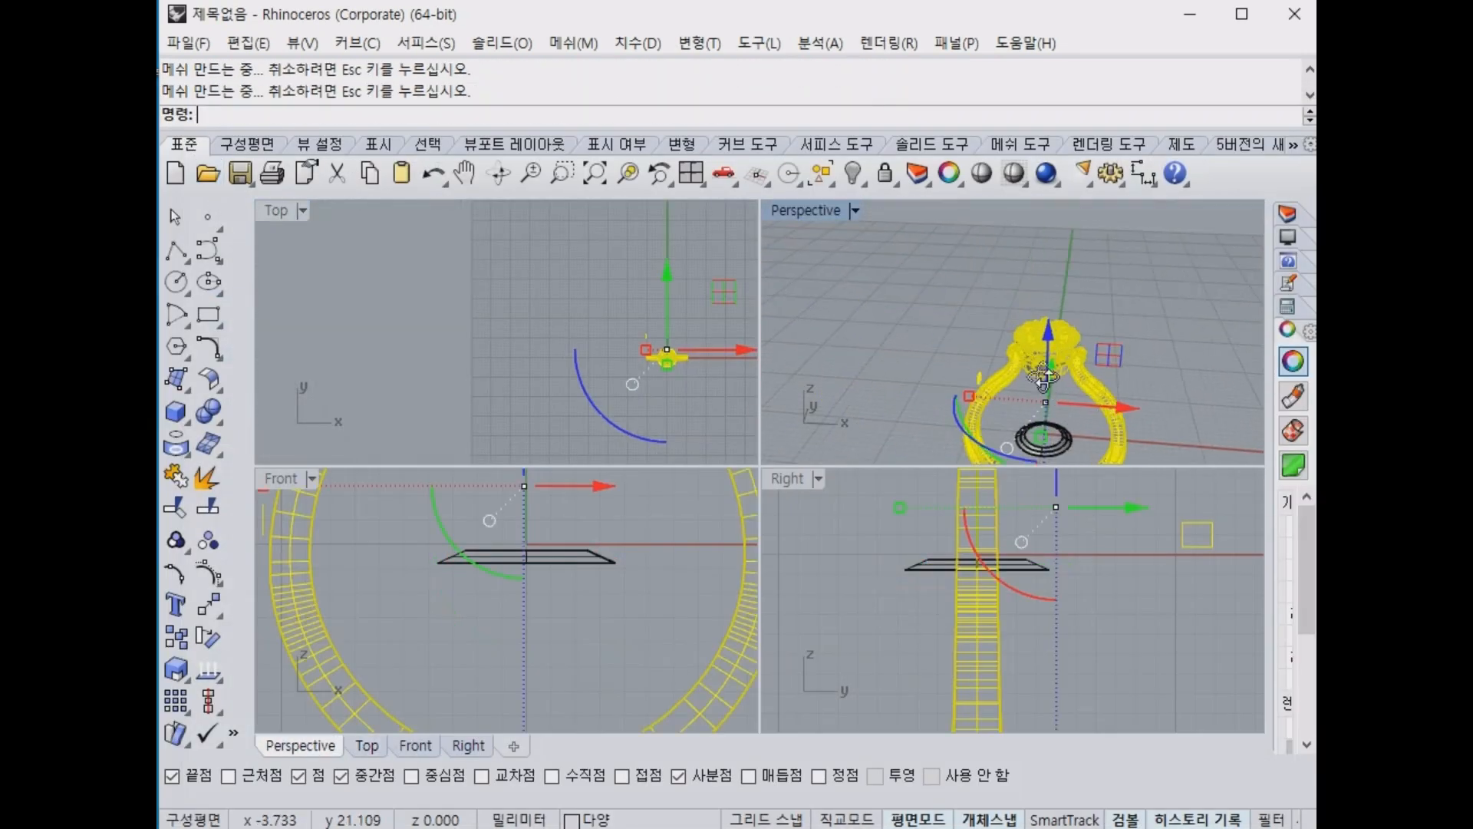
right_click_drag(1044, 378, 1050, 409)
left_click(1131, 298)
right_click_drag(1118, 332, 882, 408, "shift")
scroll(951, 399, "up", 15)
scroll(954, 393, "down", 10)
scroll(590, 361, "down", 10)
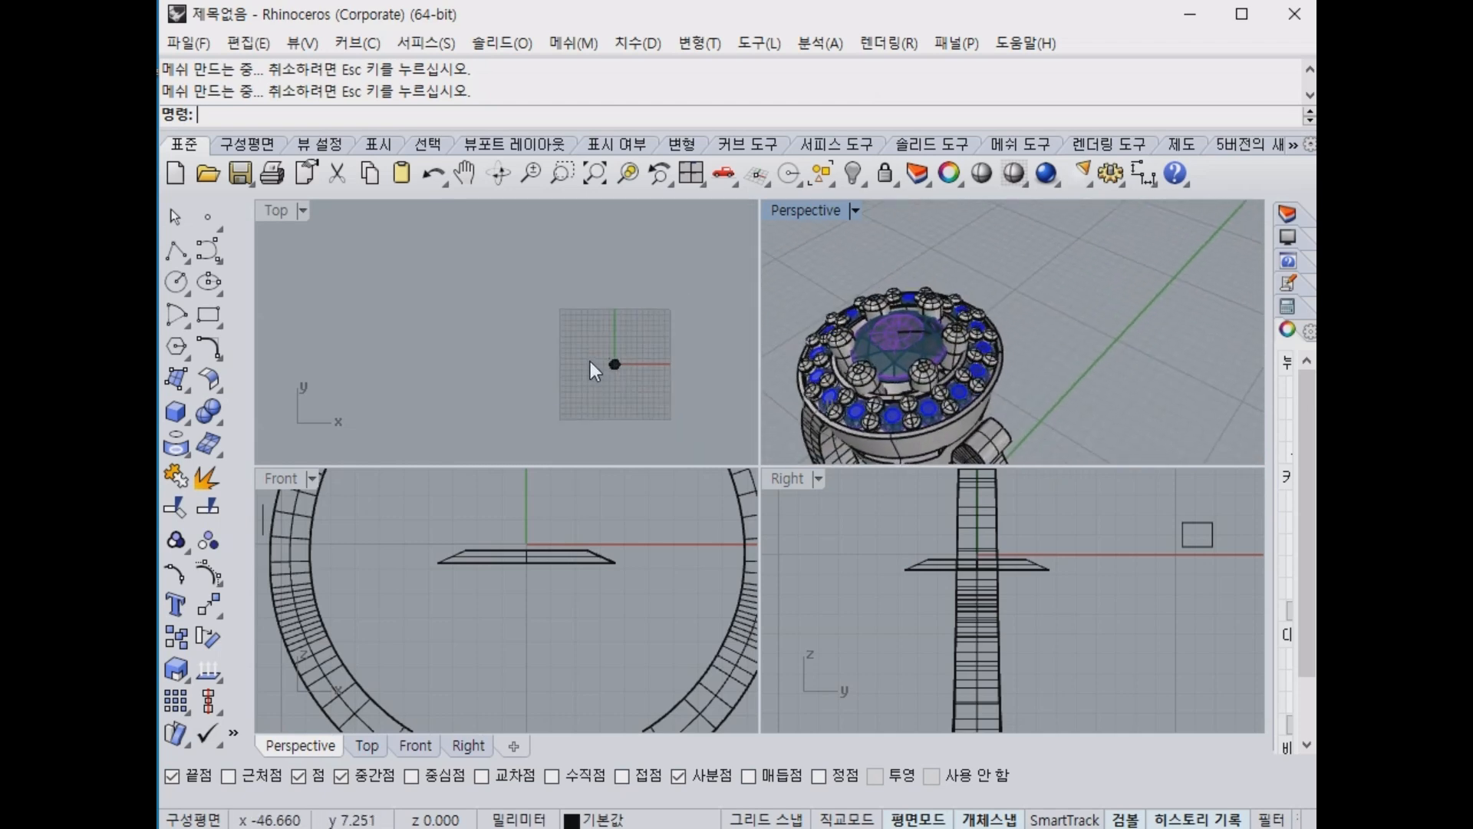
Move the whole imported ring along the negative X direction, well clear of the setting at the origin.
right_click_drag(639, 375, 586, 333)
scroll(549, 521, "down", 10)
right_click_drag(576, 517, 517, 656)
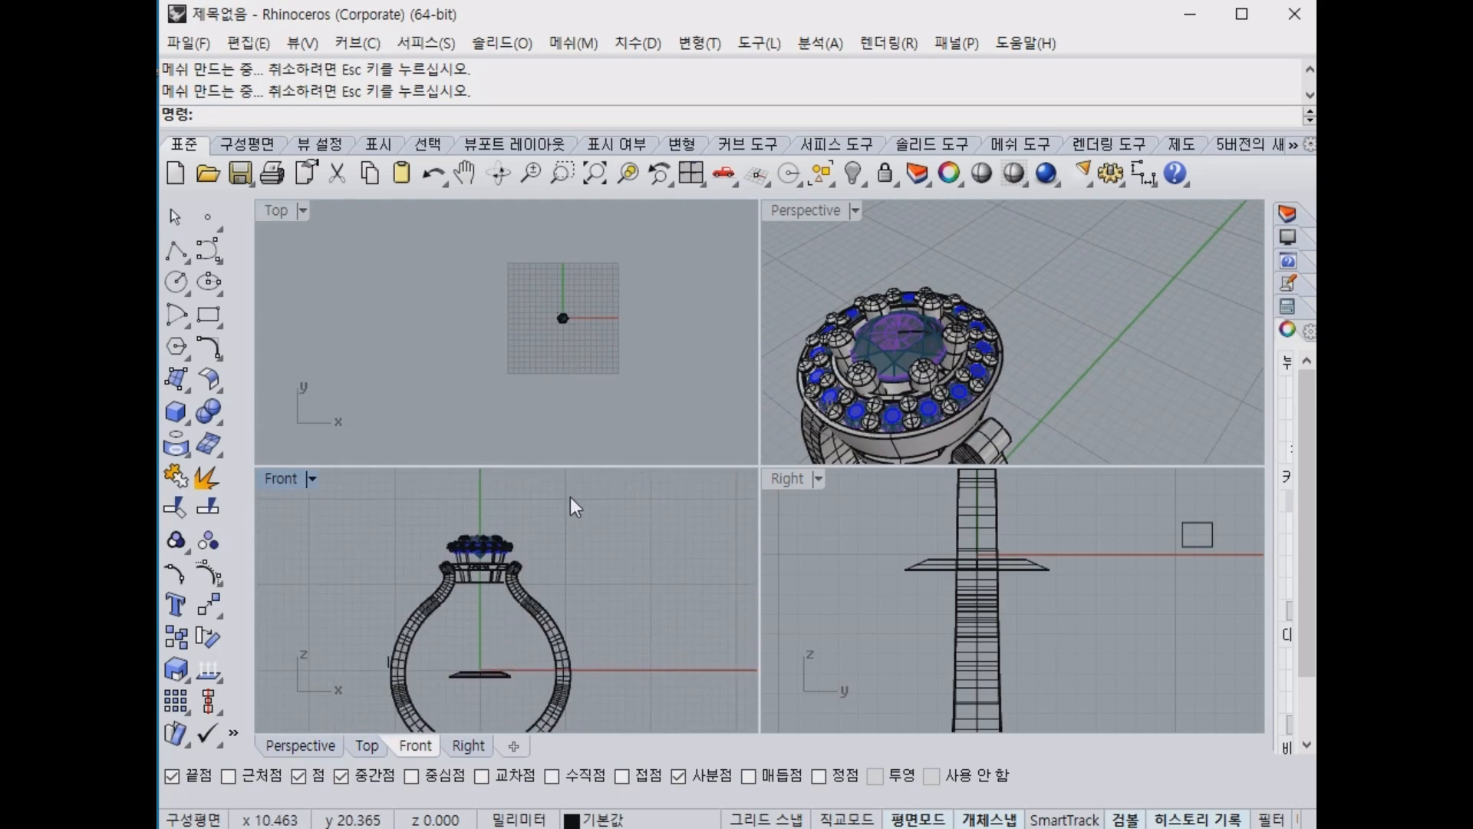
left_click_drag(376, 623, 376, 623)
scroll(537, 602, "down", 3)
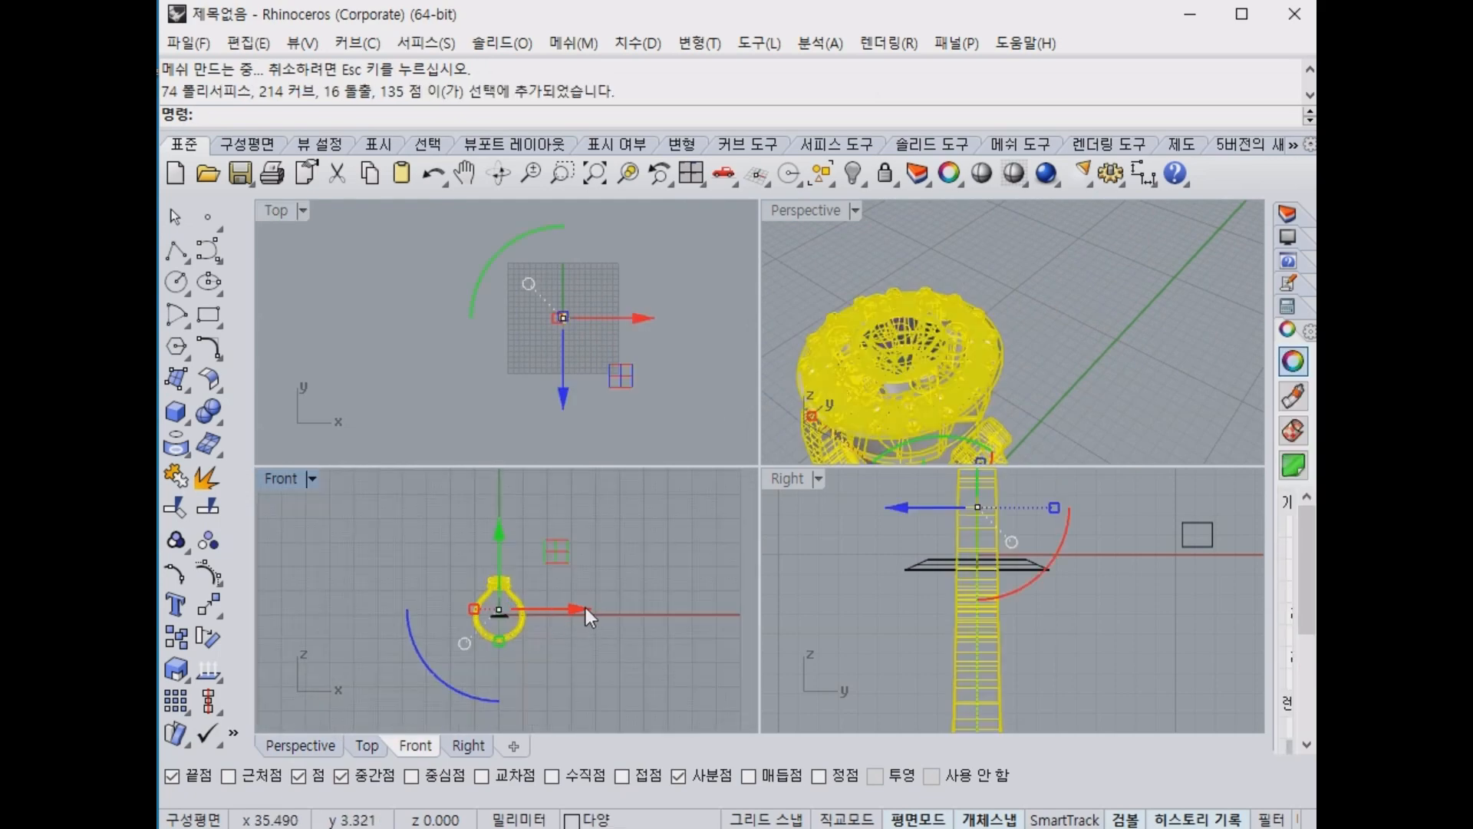
mouse_move(586, 610)
left_mouse_down()
mouse_move(339, 595)
mouse_move(442, 606)
left_mouse_up()
left_click(648, 594)
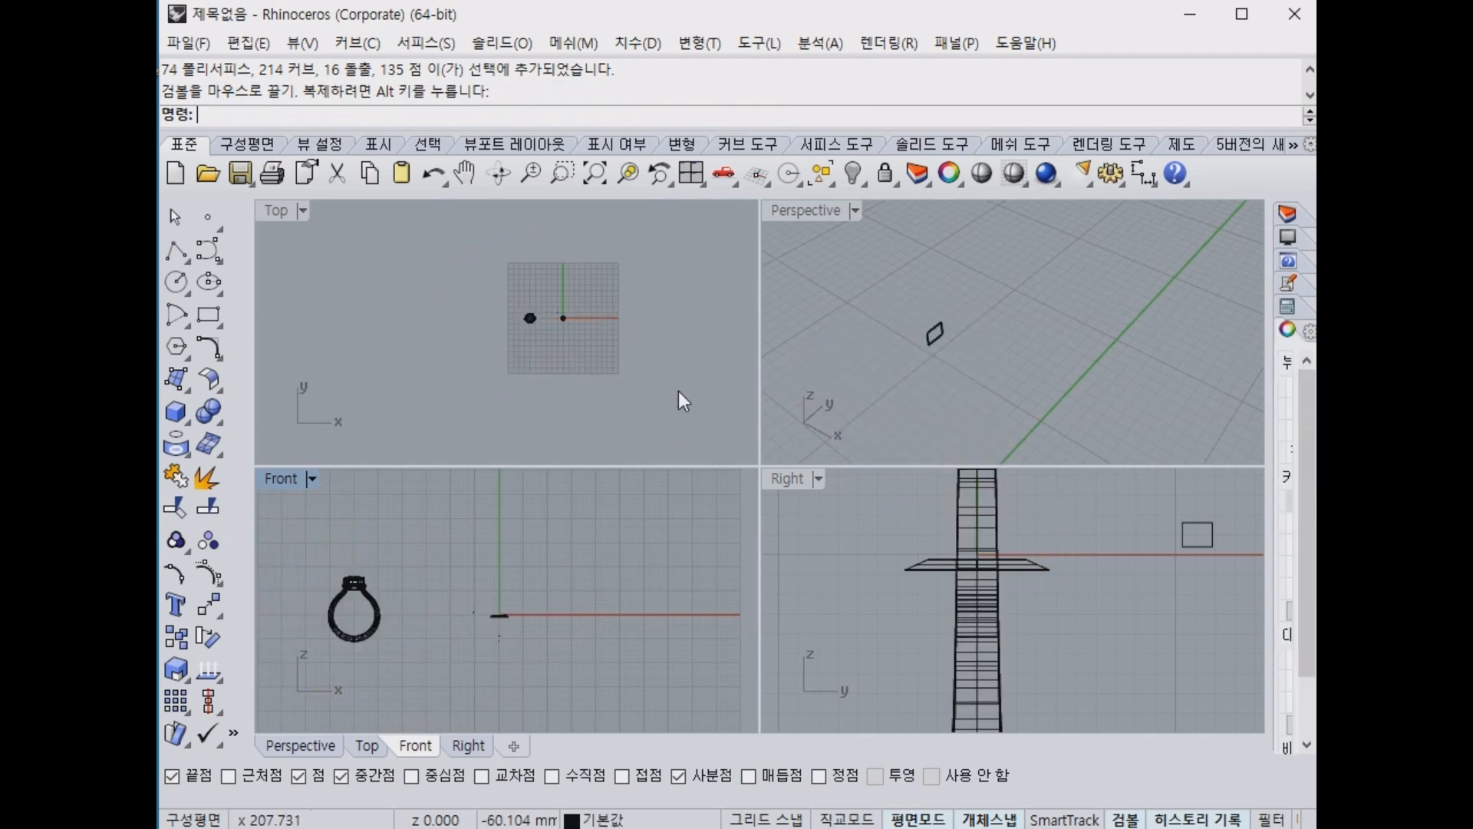
Delete the small leftover rectangle curve beside the setting and show all hidden objects.
left_click_drag(993, 312, 870, 401)
key("Delete")
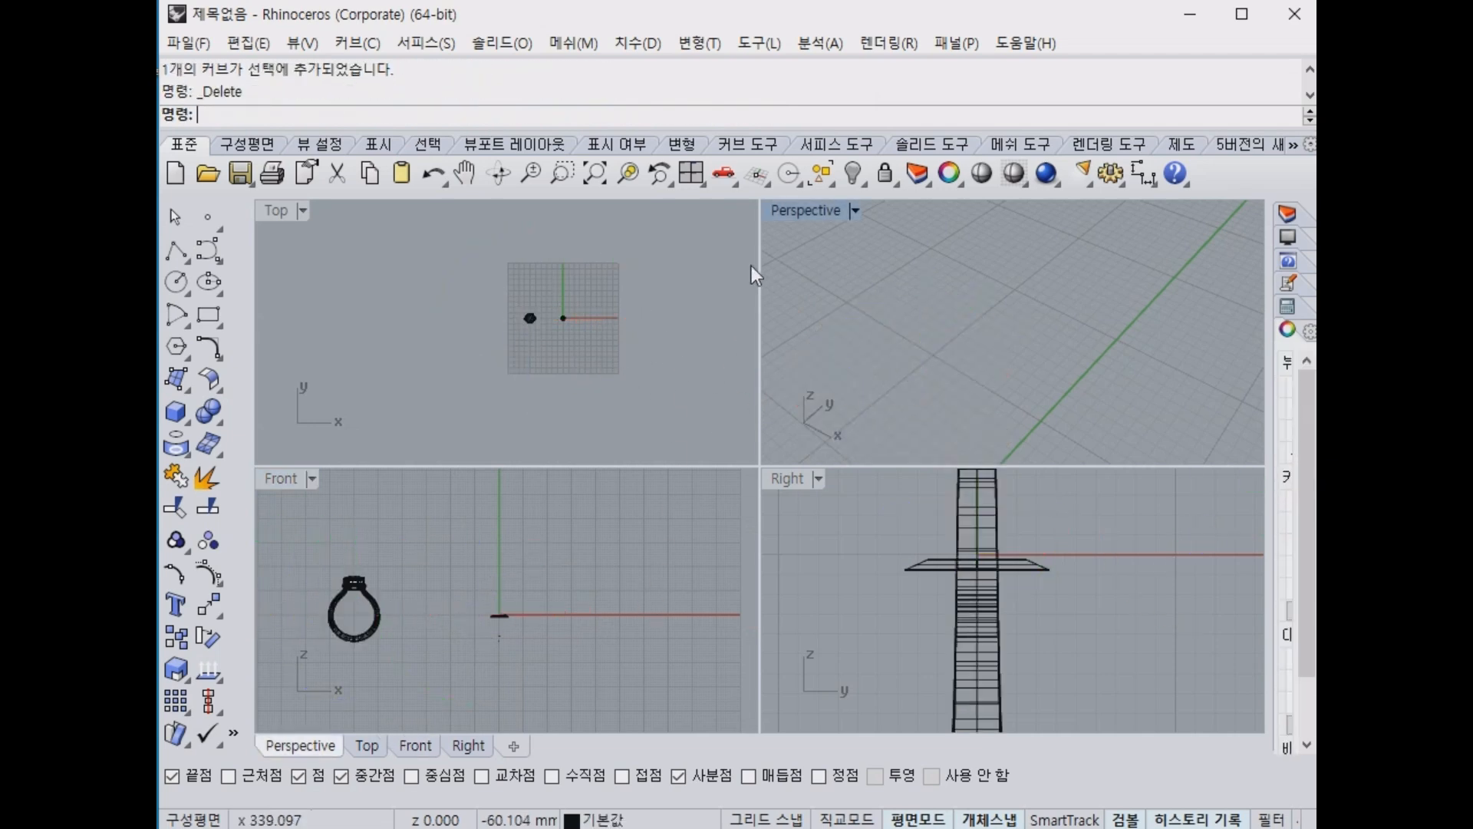
left_click(865, 187)
left_click(887, 218)
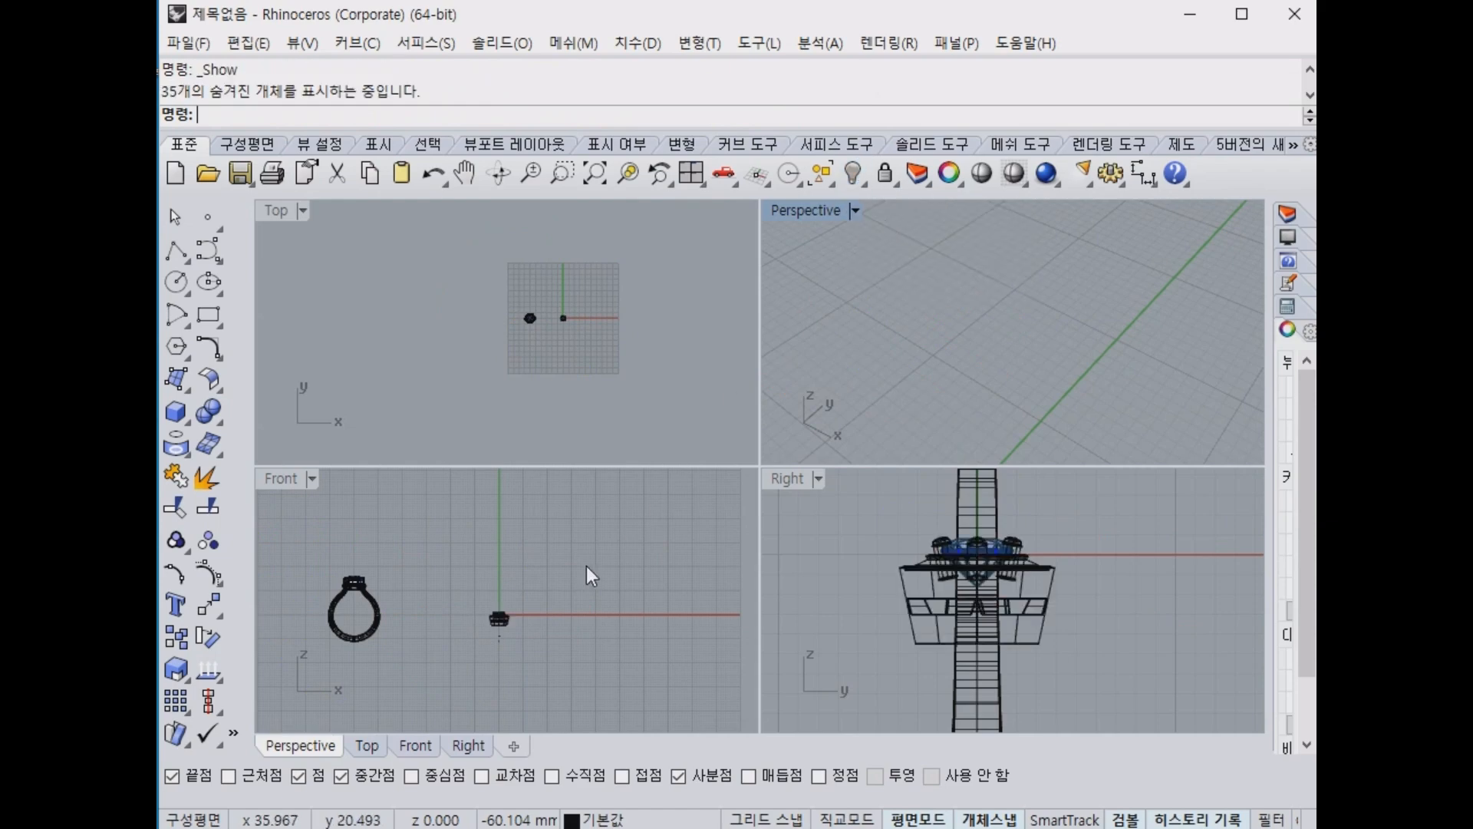
Delete the leftover construction curves floating below the gemstone setting at the origin.
right_click(595, 173)
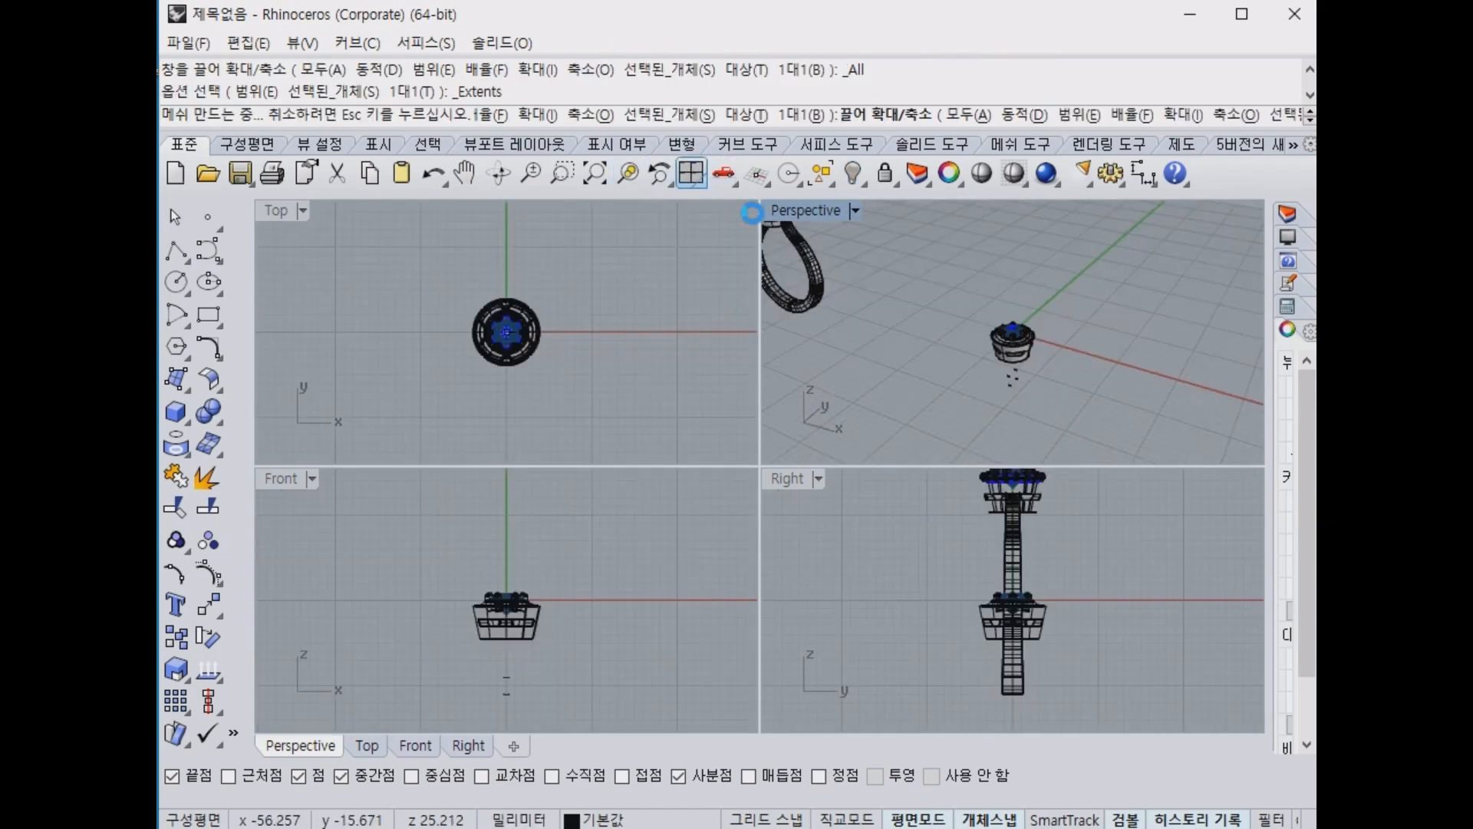
scroll(1166, 416, "up", 8)
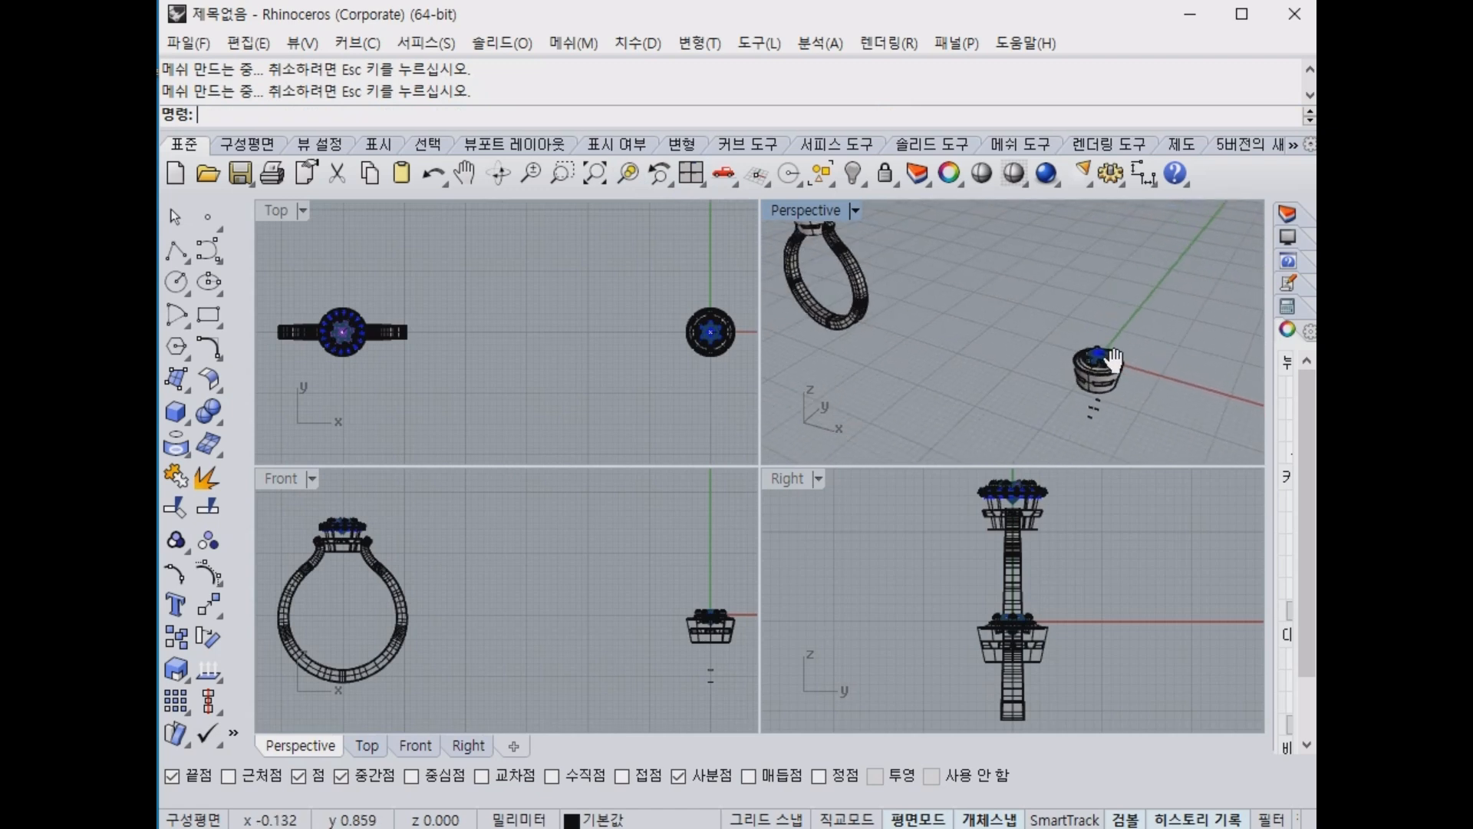
left_click_drag(982, 450, 983, 450)
key("Delete")
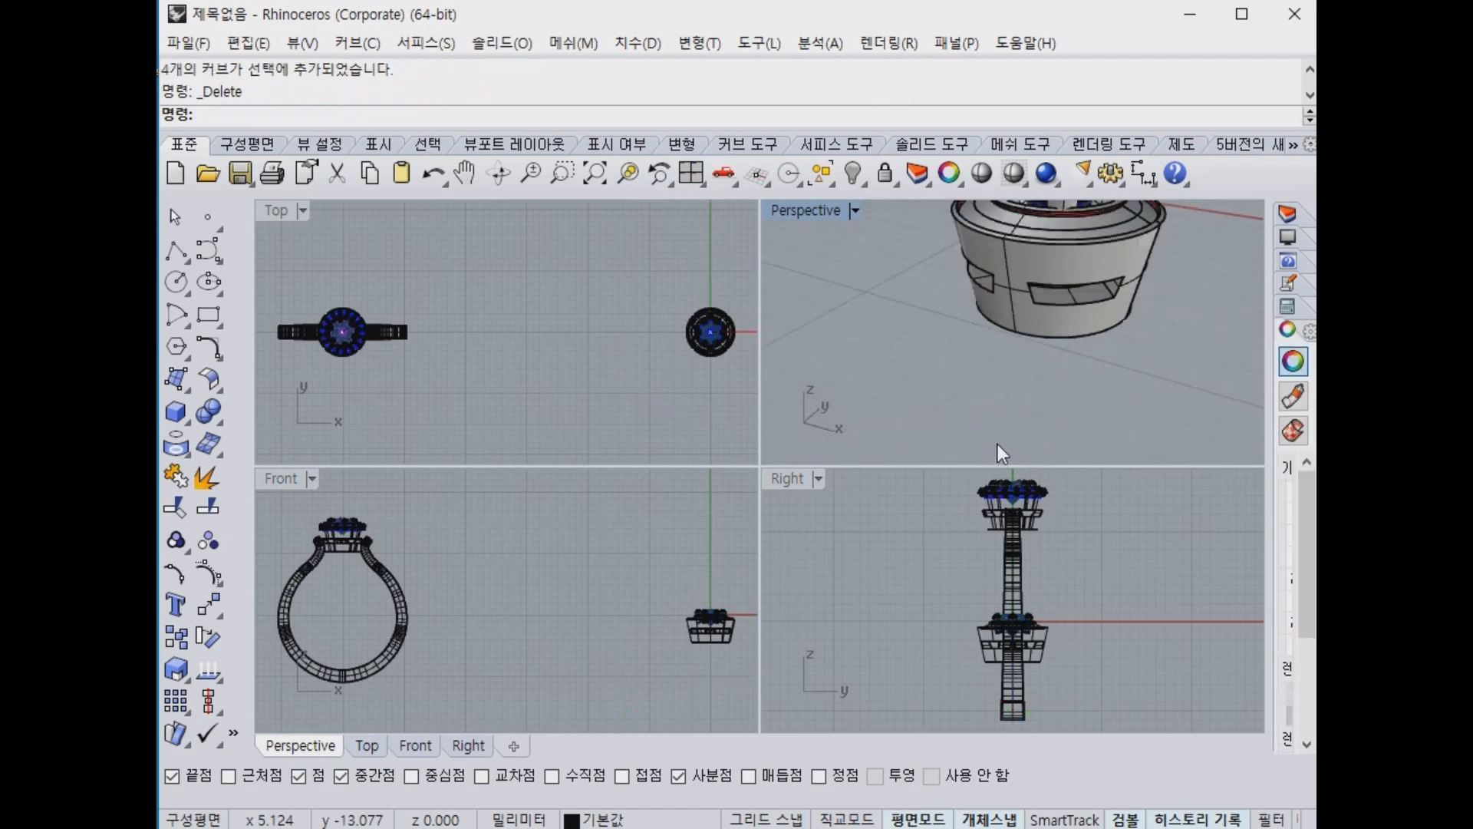
Examine how the small gems and paired prongs sit around the imported ring's head.
scroll(1016, 273, "down", 4)
right_click_drag(1016, 273, 991, 351)
scroll(1066, 324, "down", 3)
scroll(992, 351, "up", 8)
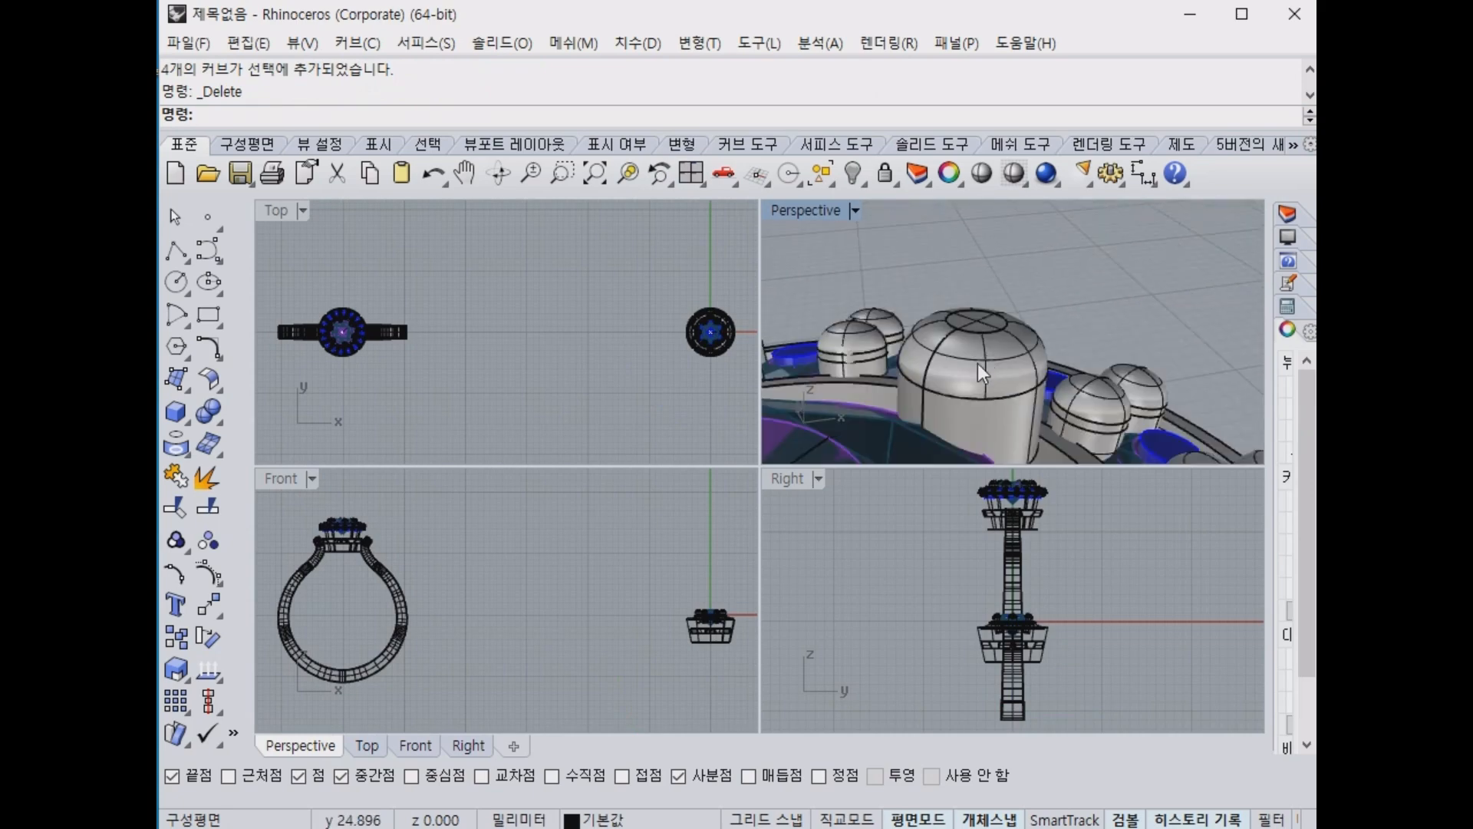
double_click(842, 219)
scroll(848, 223, "down", 8)
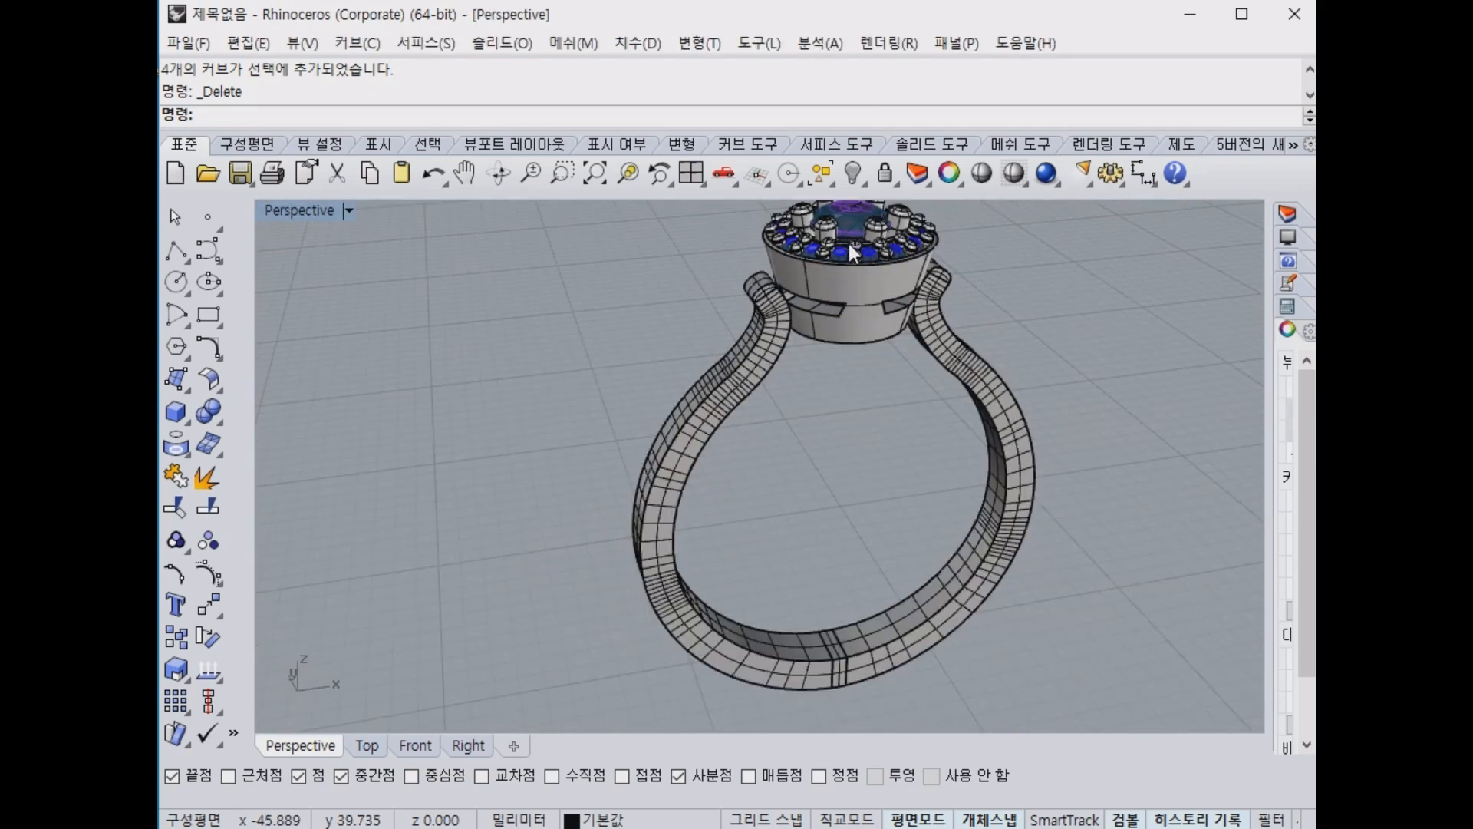
right_click_drag(851, 239, 802, 528)
scroll(763, 459, "up", 5)
scroll(800, 533, "up", 5)
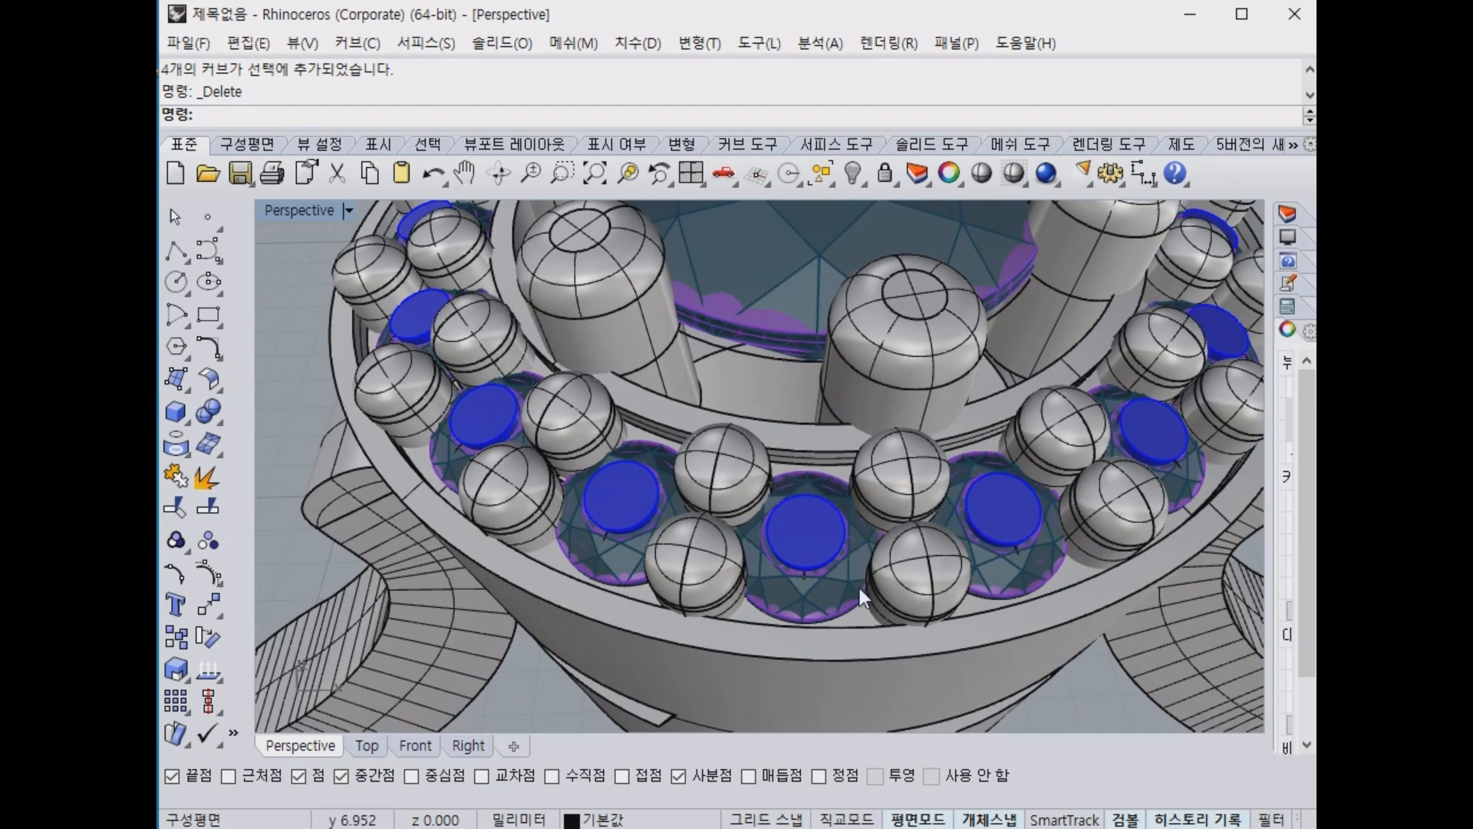
double_click(298, 209)
Select the sloped floor surface of the recessed channel on the setting at the origin.
scroll(707, 618, "up", 8)
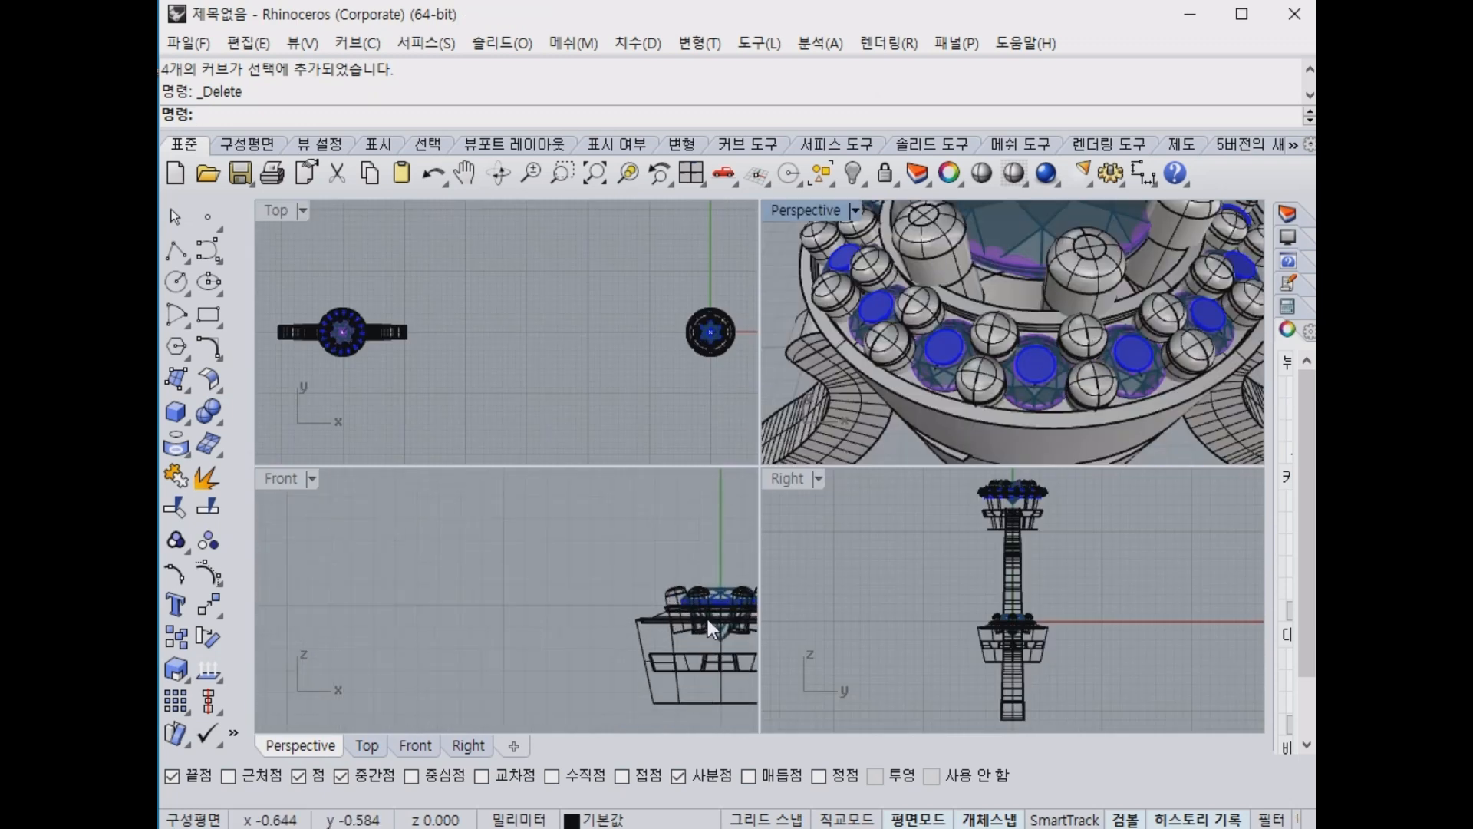
scroll(1203, 349, "down", 8)
right_click_drag(1195, 376, 1003, 379)
scroll(1003, 379, "up", 6)
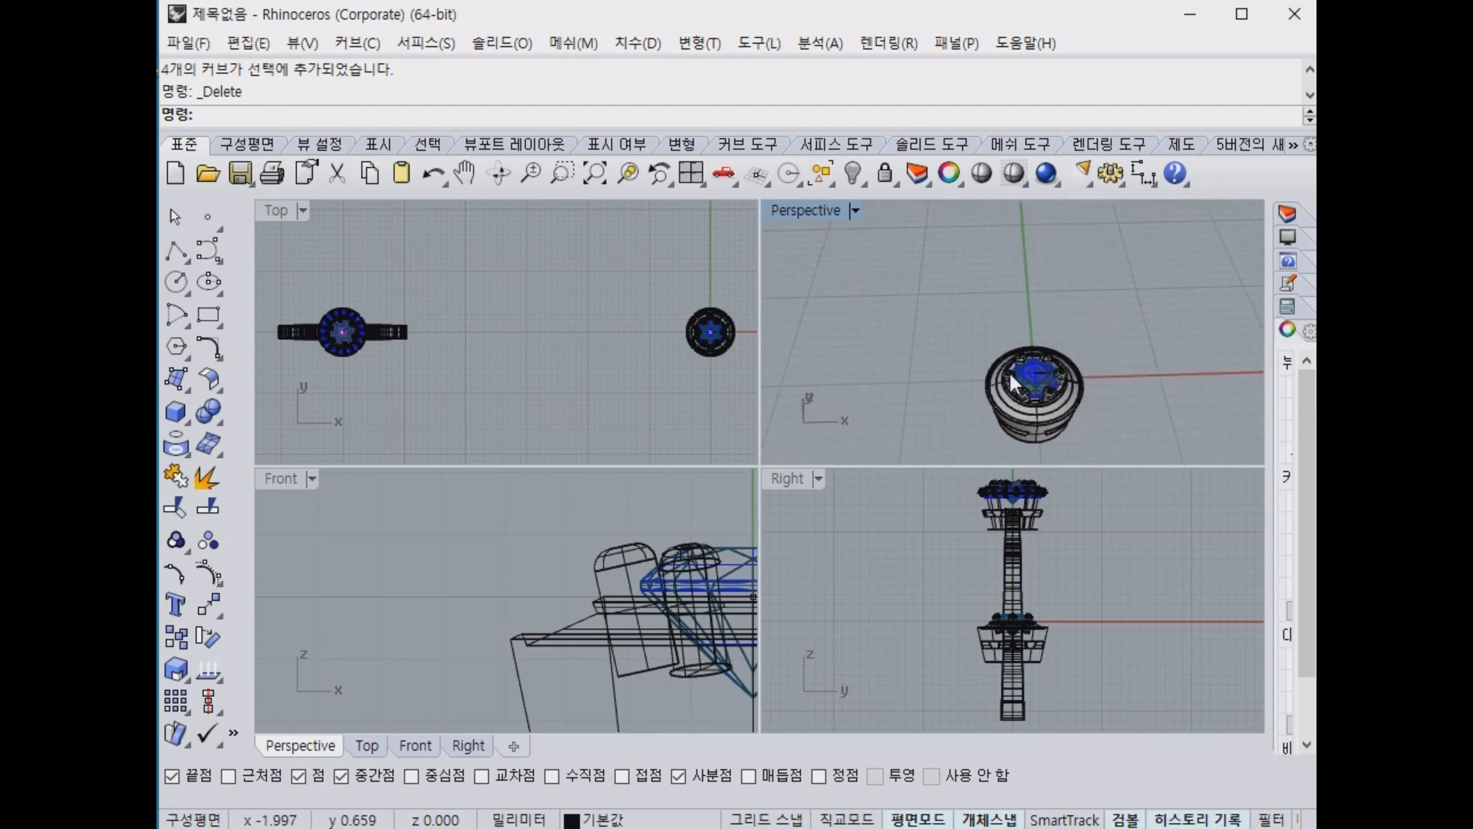
right_click_drag(1108, 403, 1010, 264)
scroll(1021, 376, "up", 2)
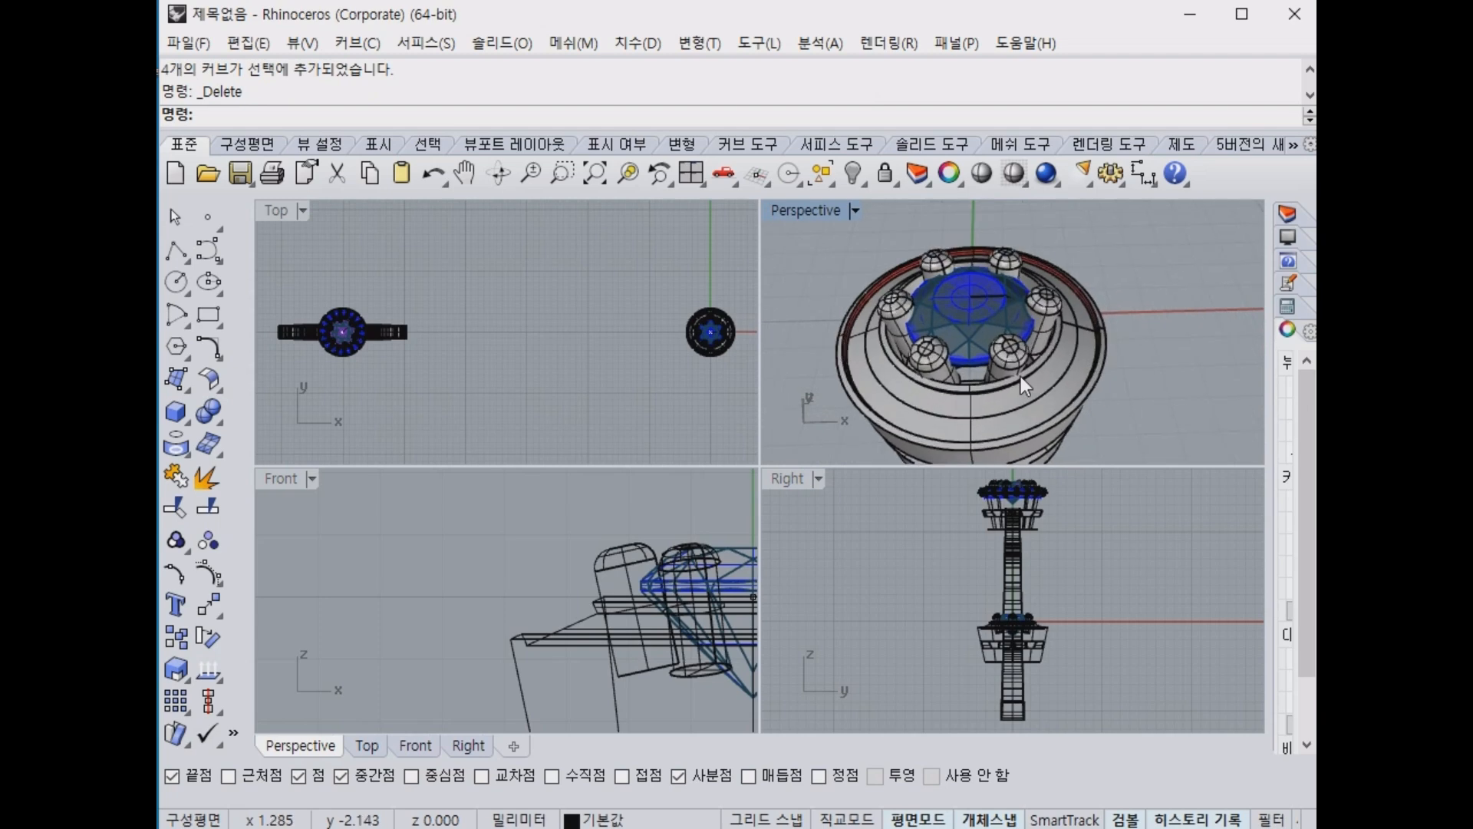
left_click(1047, 399)
left_click(1081, 358)
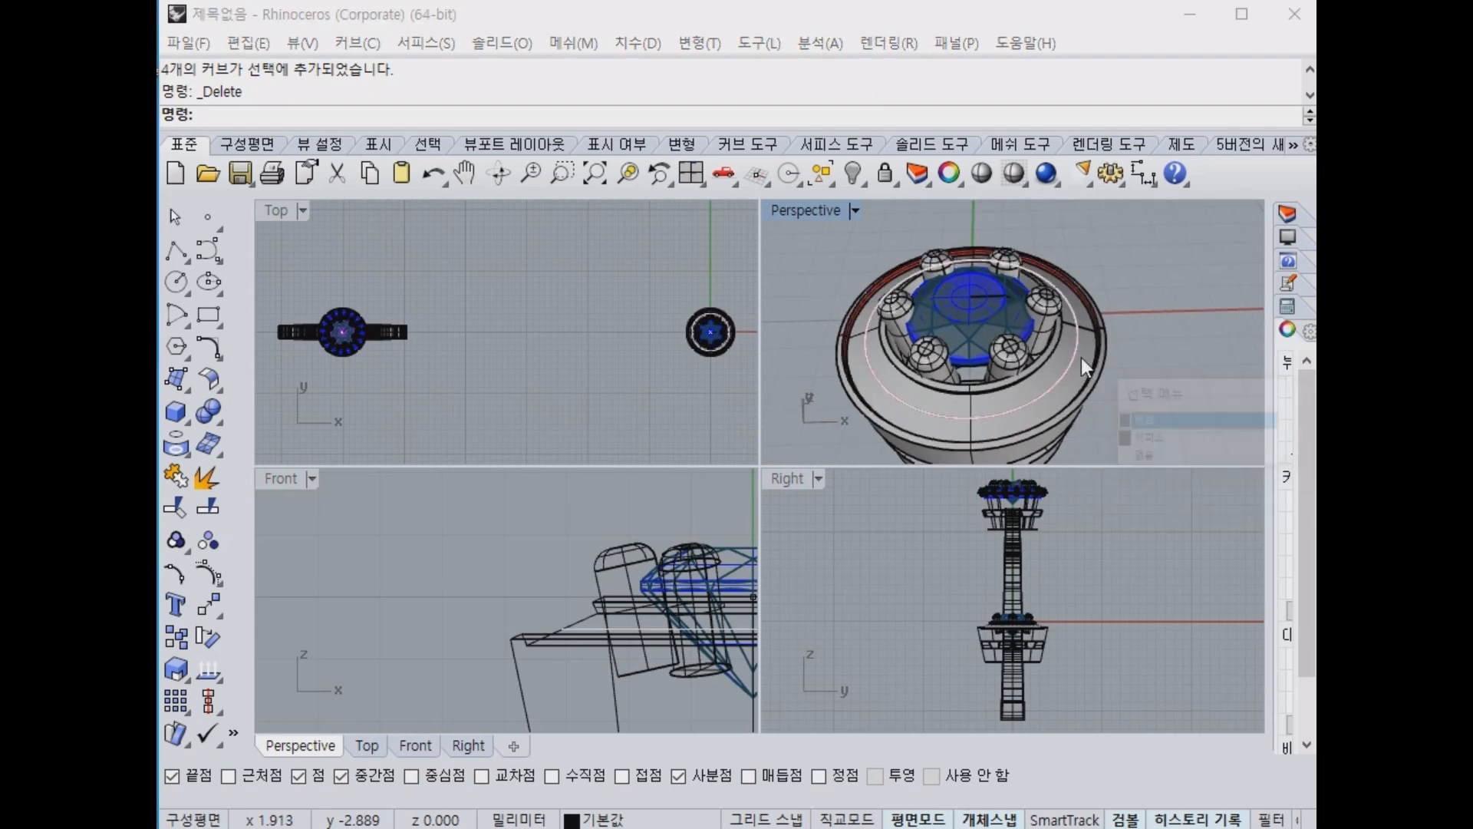
left_click(1062, 361)
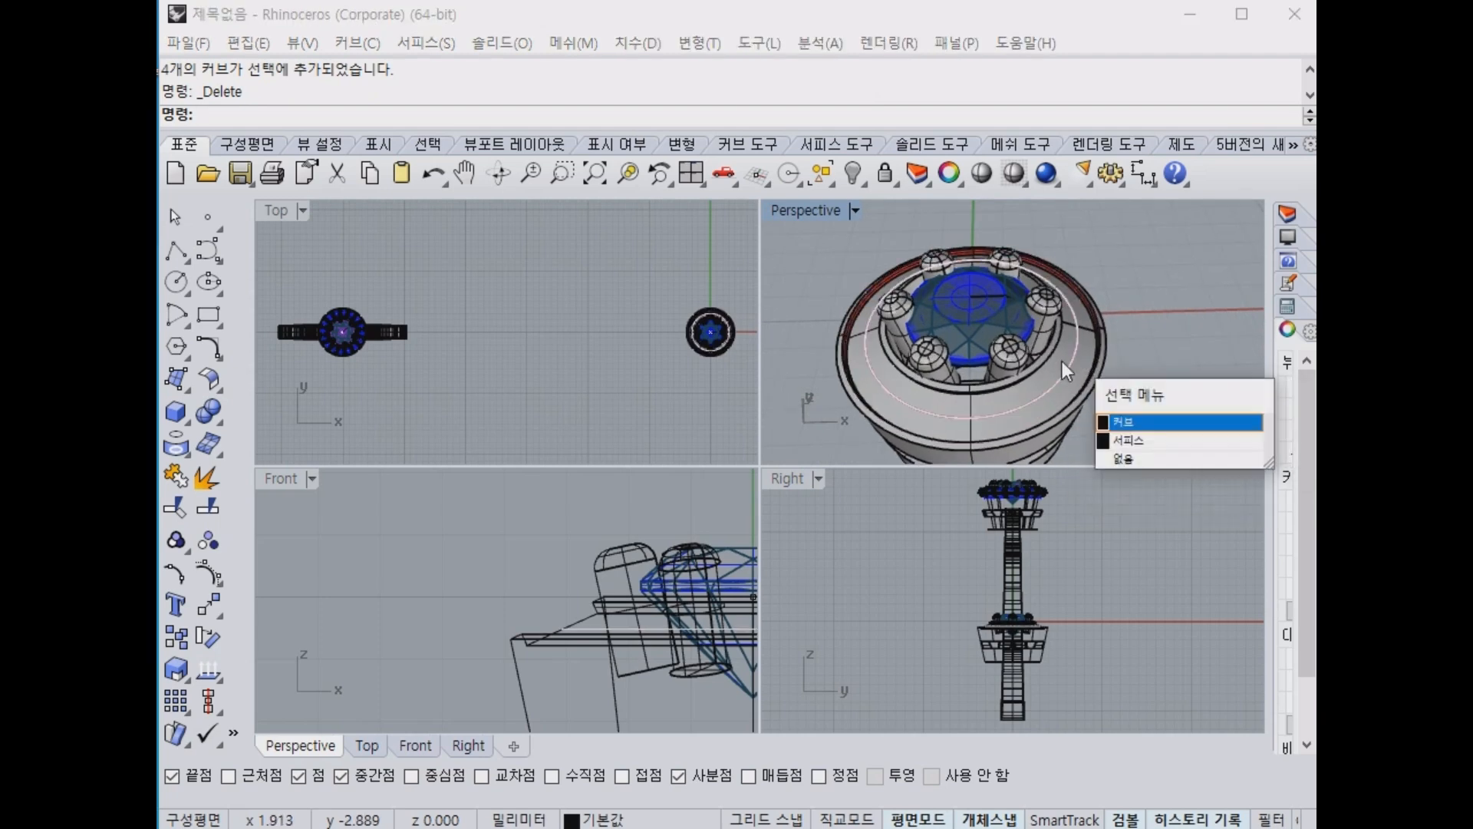
left_click(1172, 439)
scroll(614, 638, "up", 5)
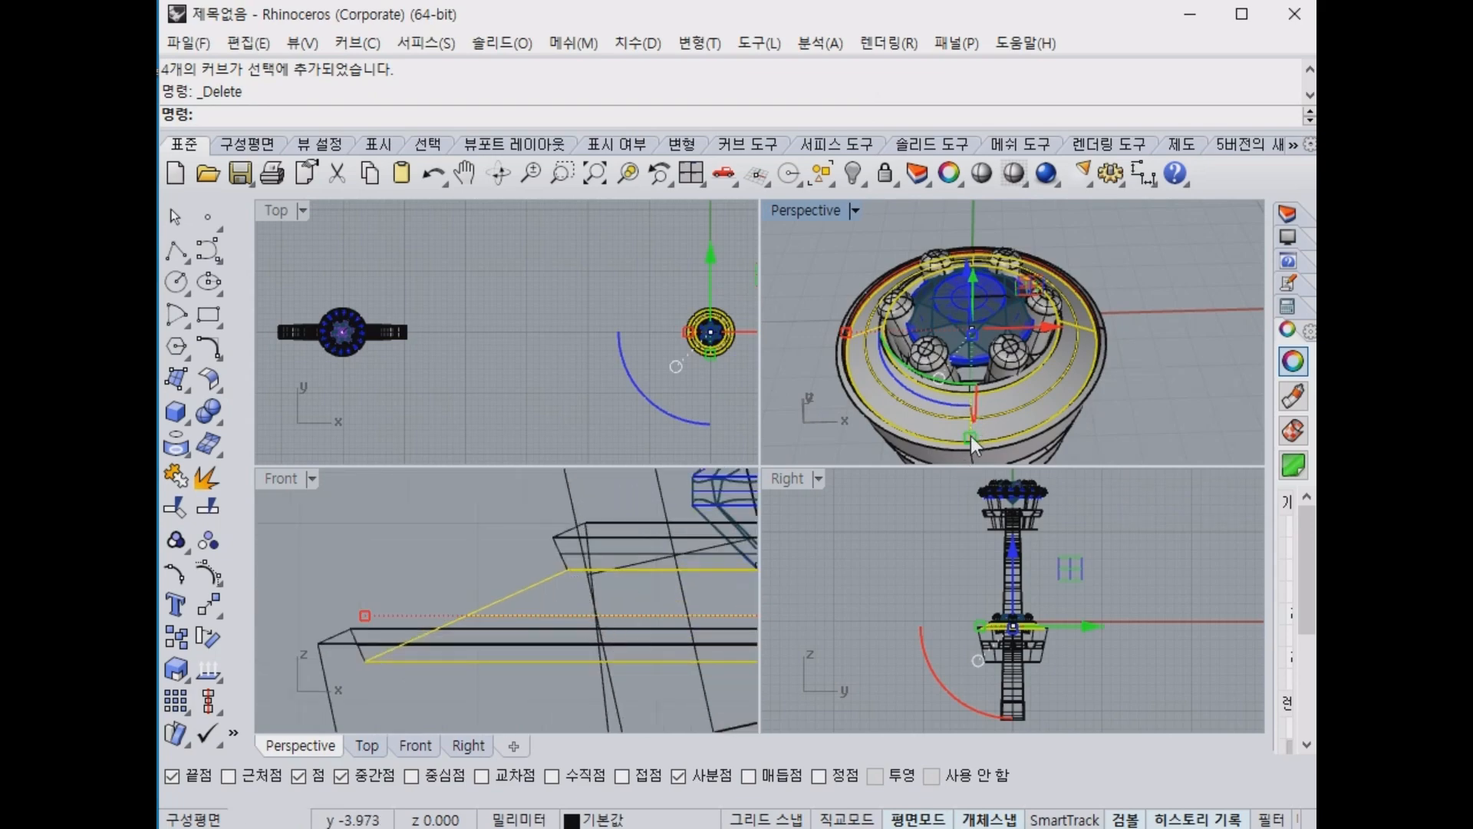
scroll(962, 419, "up", 1)
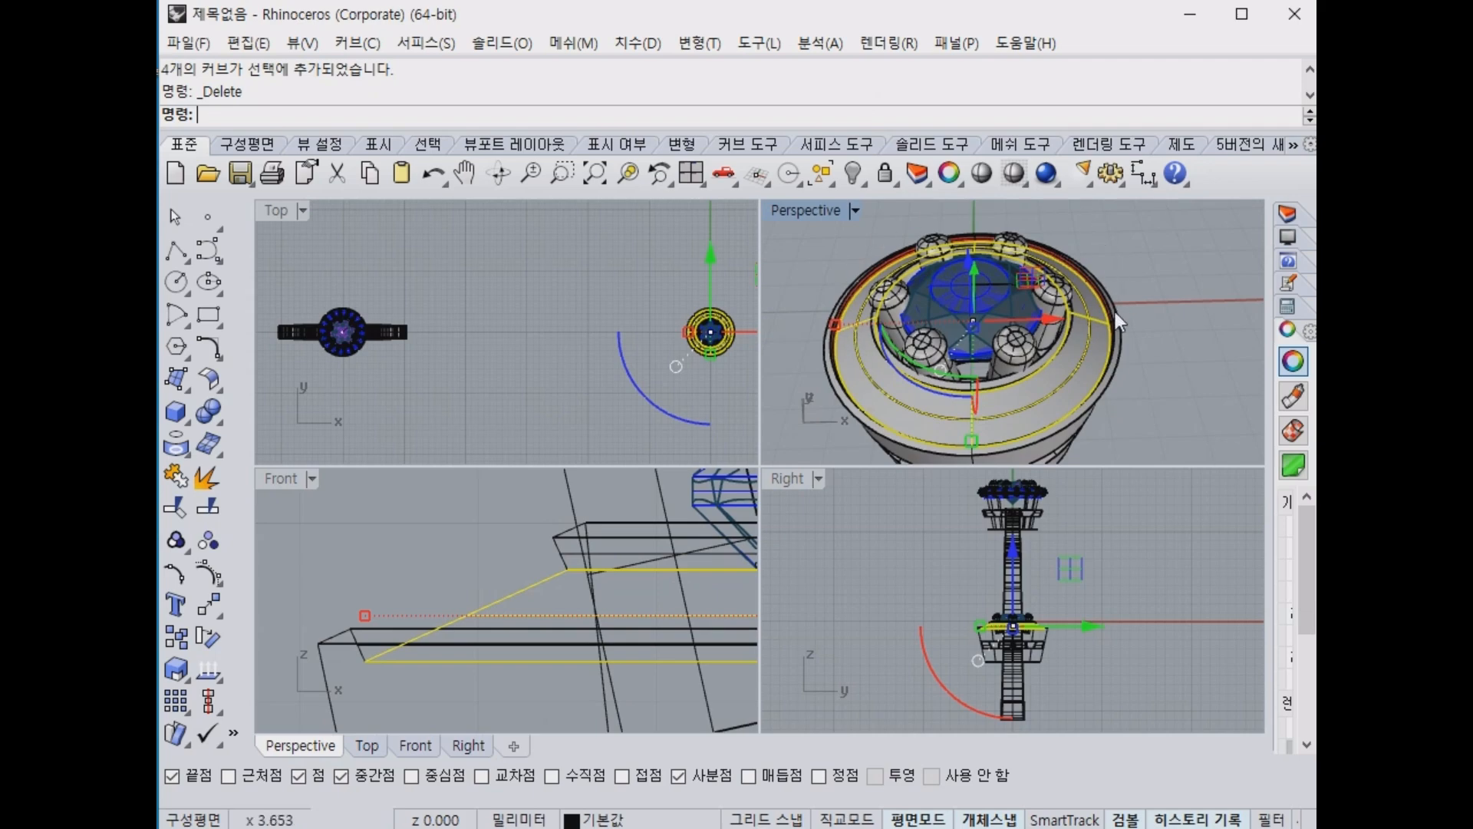
scroll(508, 365, "down", 4)
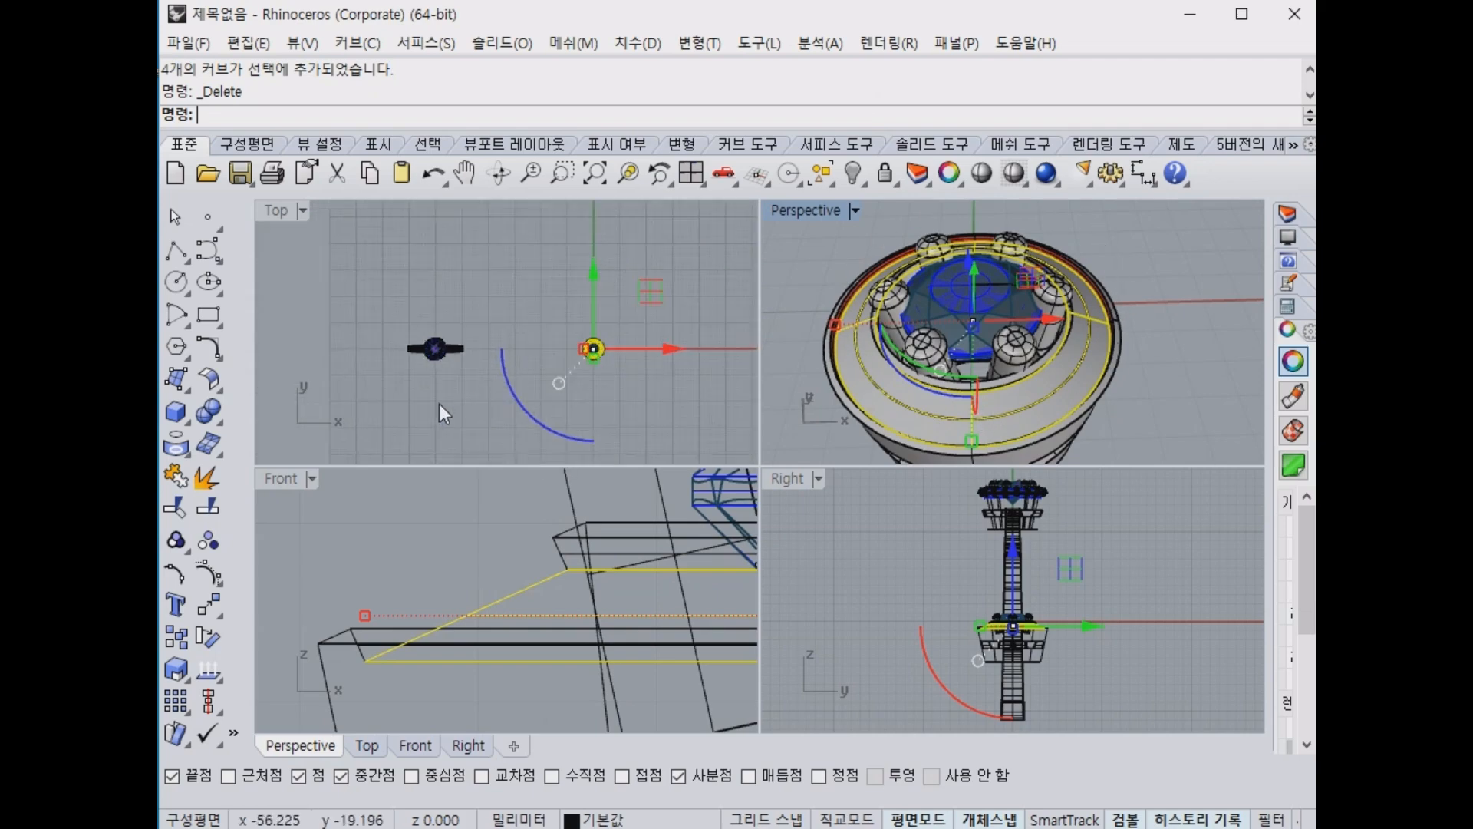
scroll(467, 352, "up", 5)
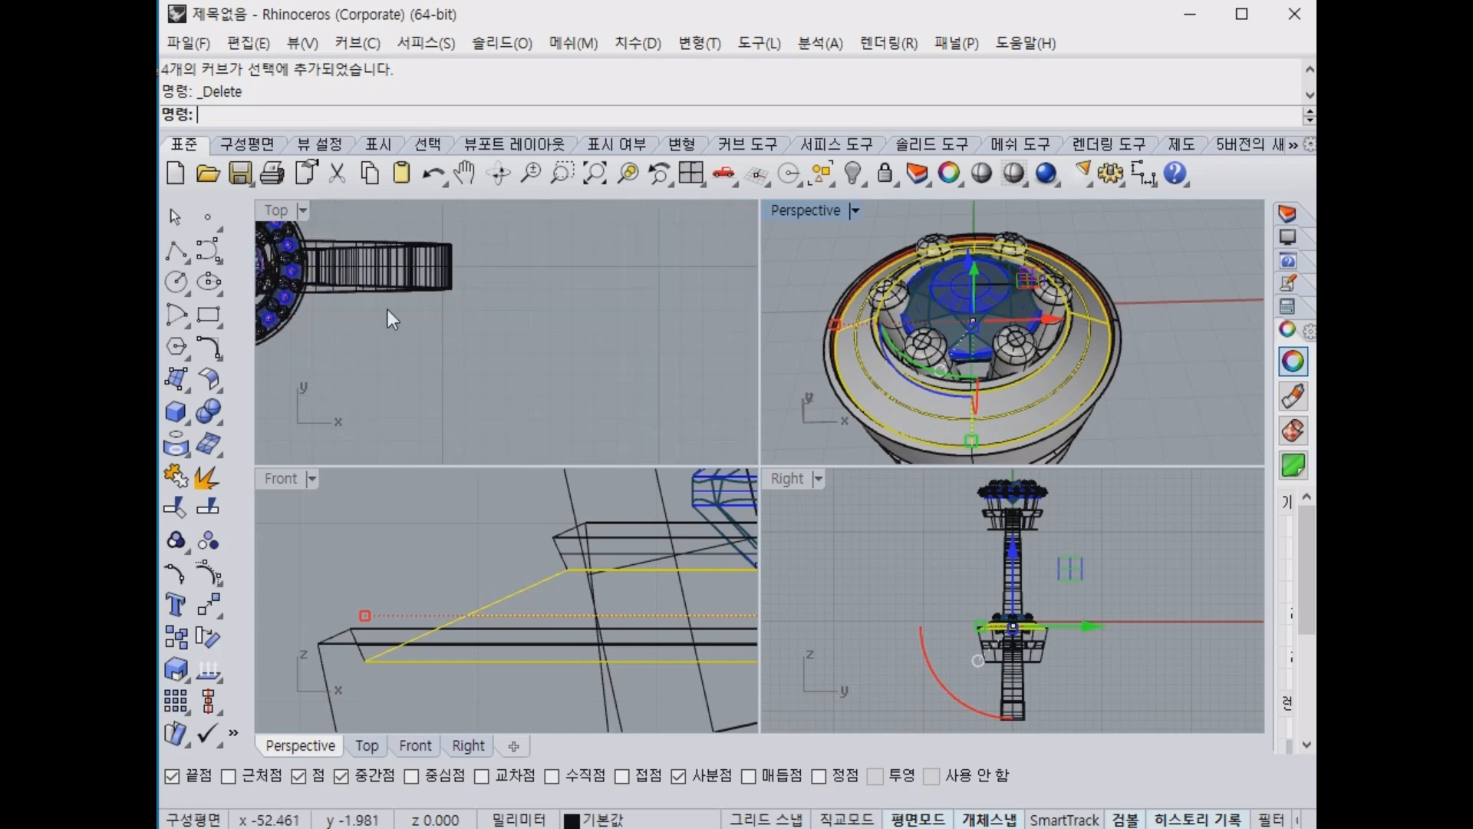
scroll(429, 312, "down", 5)
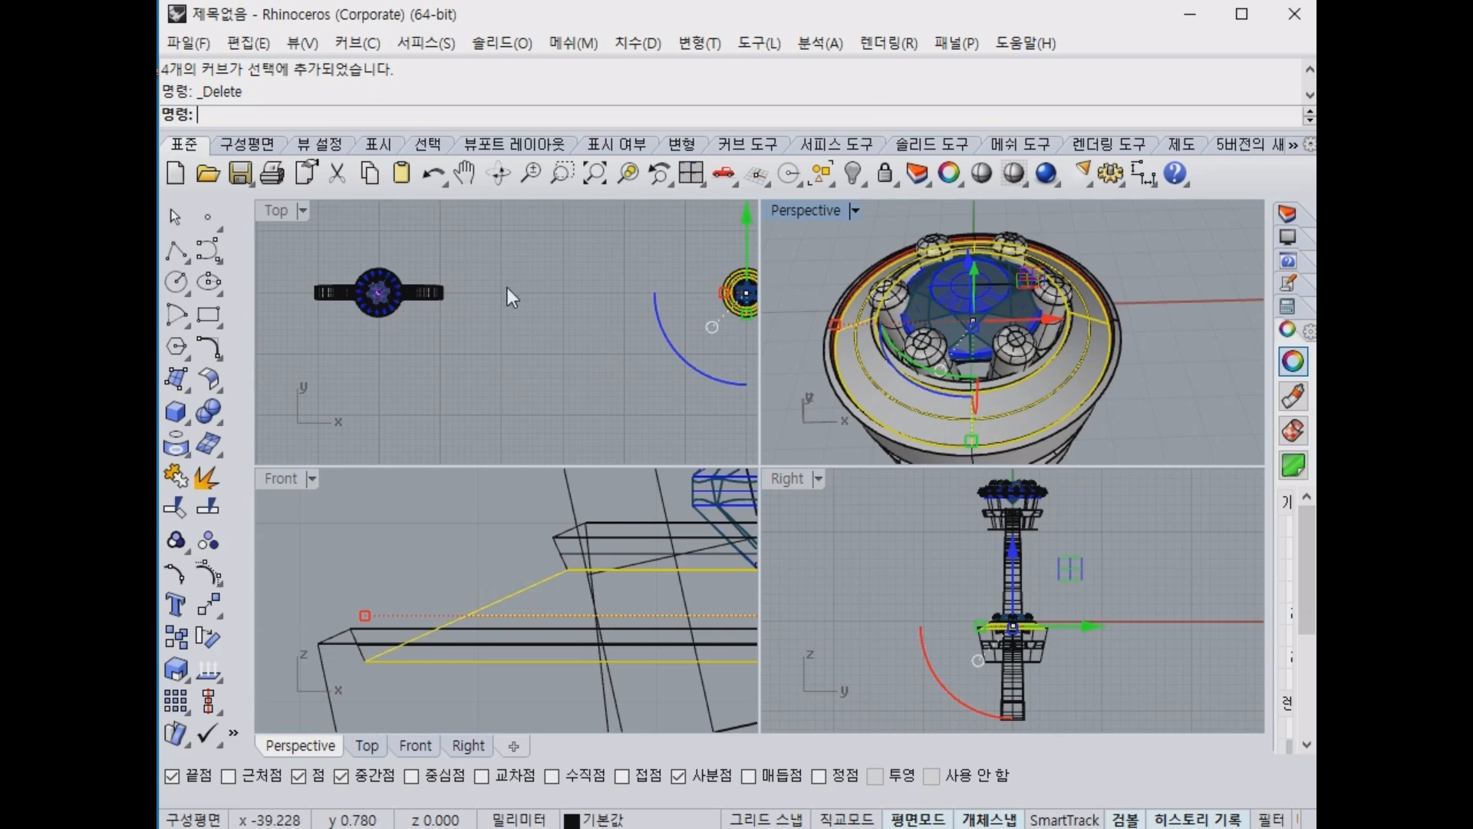
Measure the small gem's diameter with a dimension between opposite edge points, without placing it.
right_click_drag(1144, 422, 913, 326)
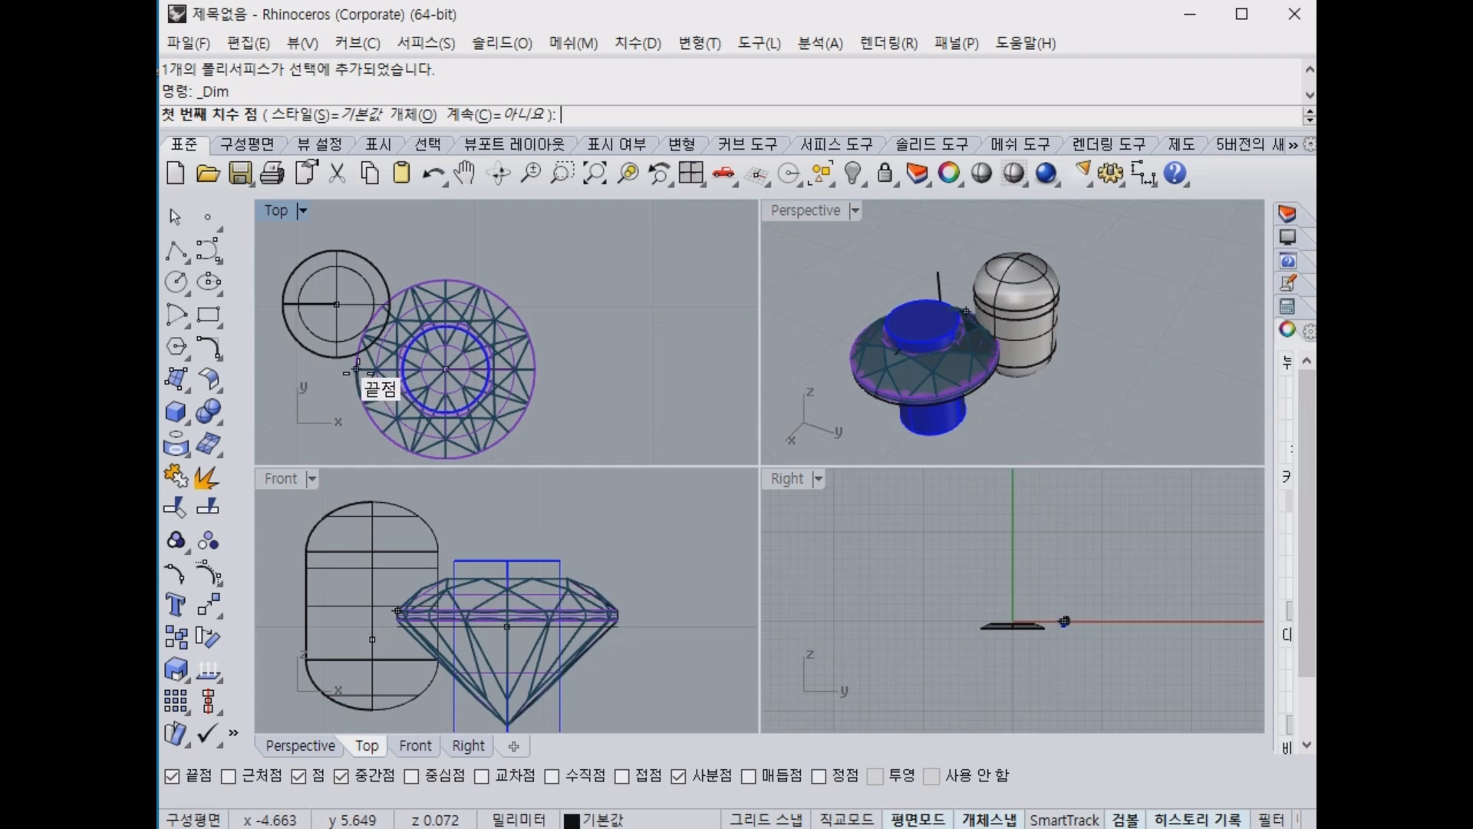
left_click(357, 368)
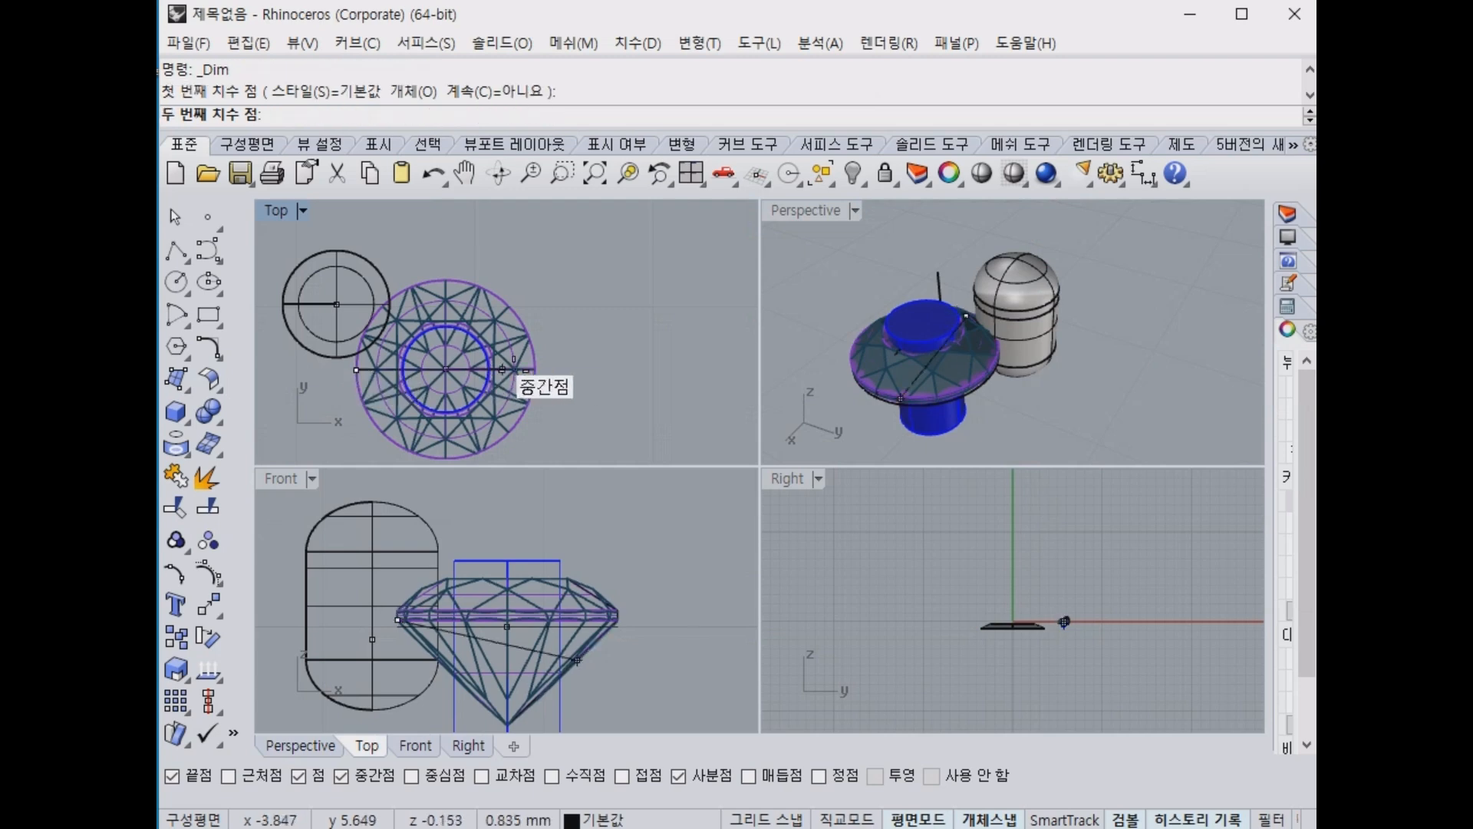
left_click(535, 369)
scroll(541, 268, "down", 4)
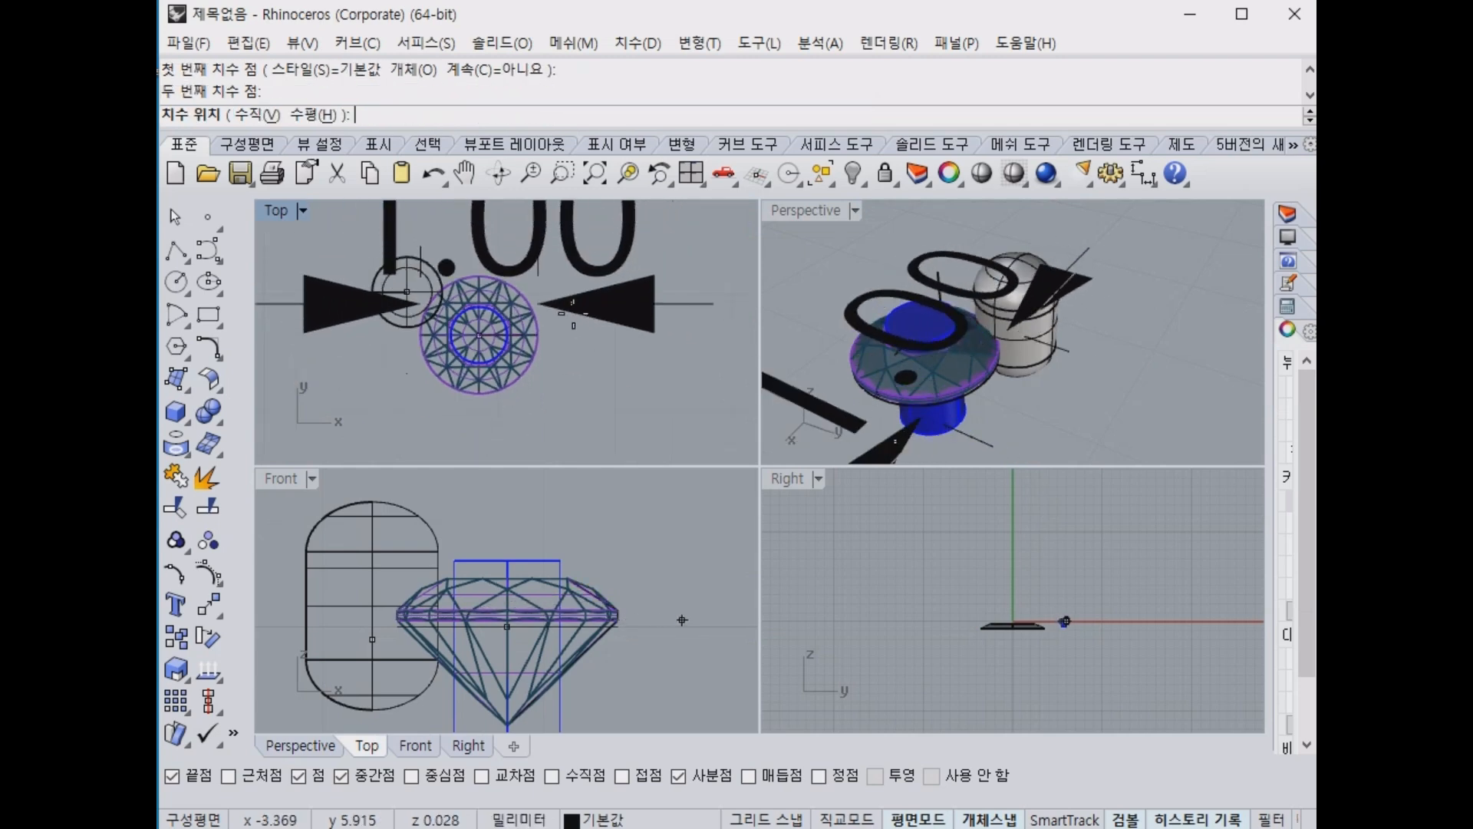
right_click_drag(463, 316, 471, 382)
key("Escape")
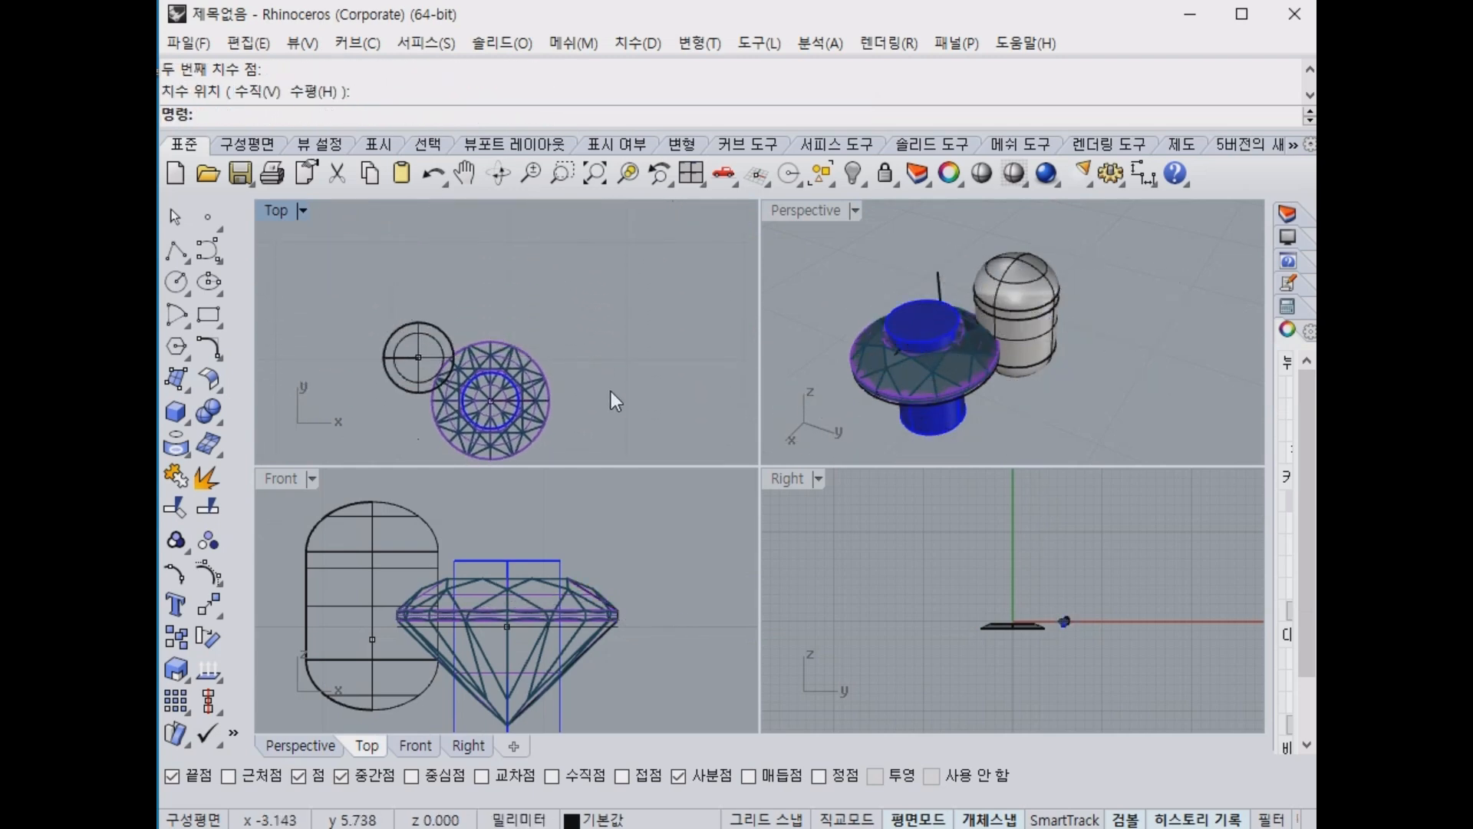
right_click_drag(566, 421, 545, 389)
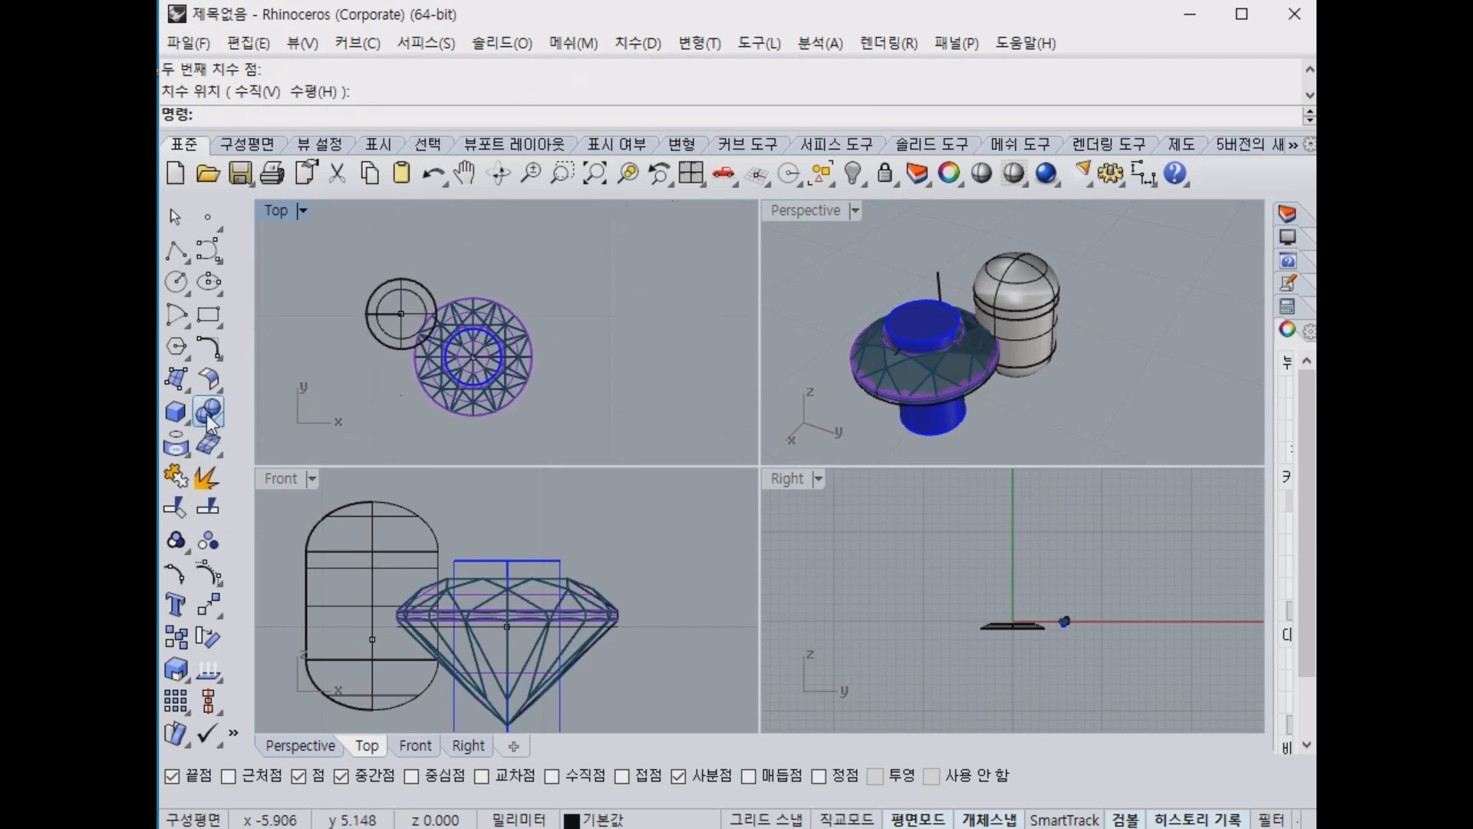
Scale the small gem and its cylinder uniformly from the gem's left edge to a 0.8 mm diameter.
left_click(176, 669)
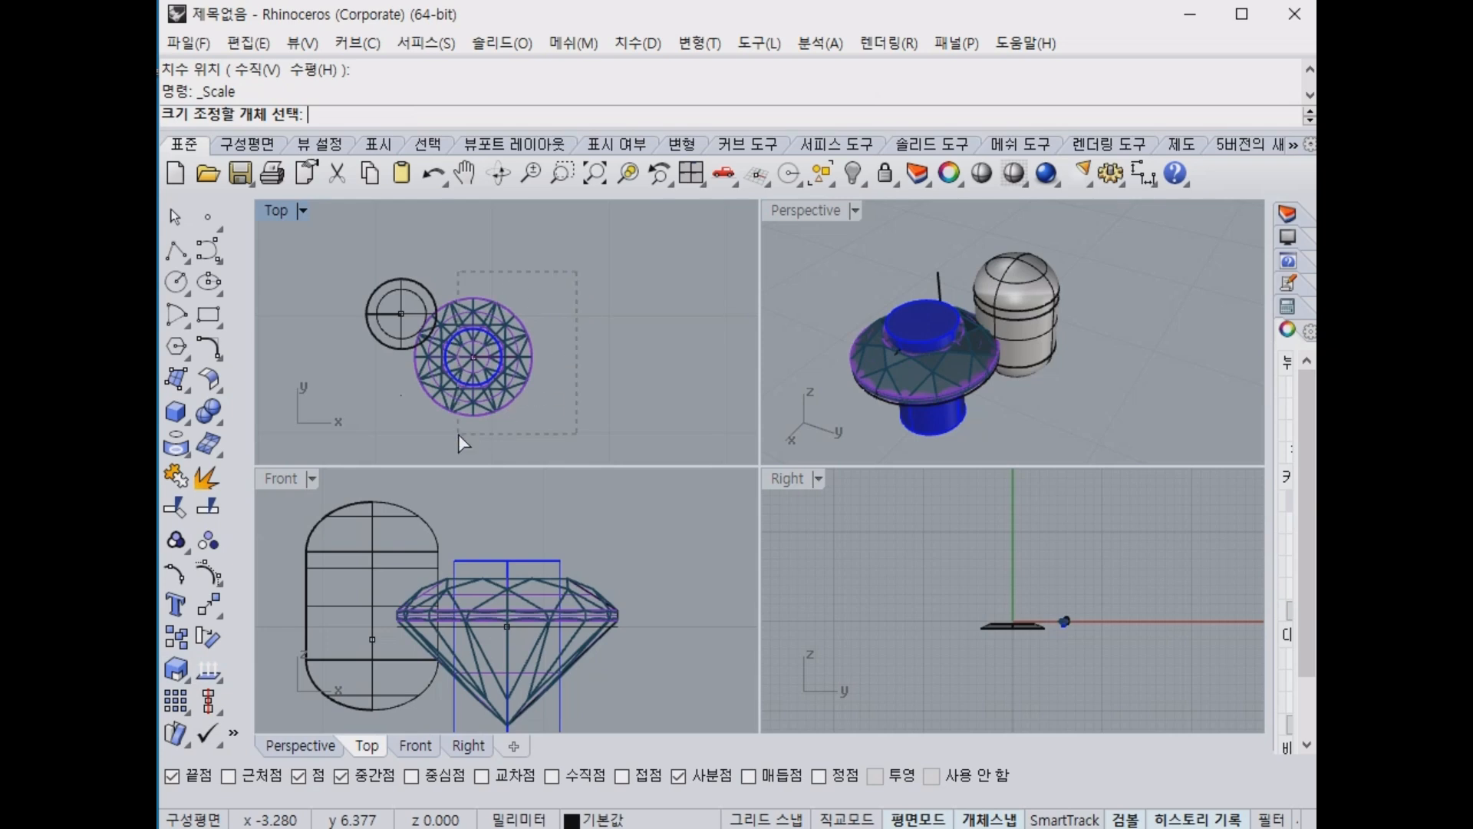
left_click_drag(460, 435, 460, 435)
key("Return")
left_click(415, 356)
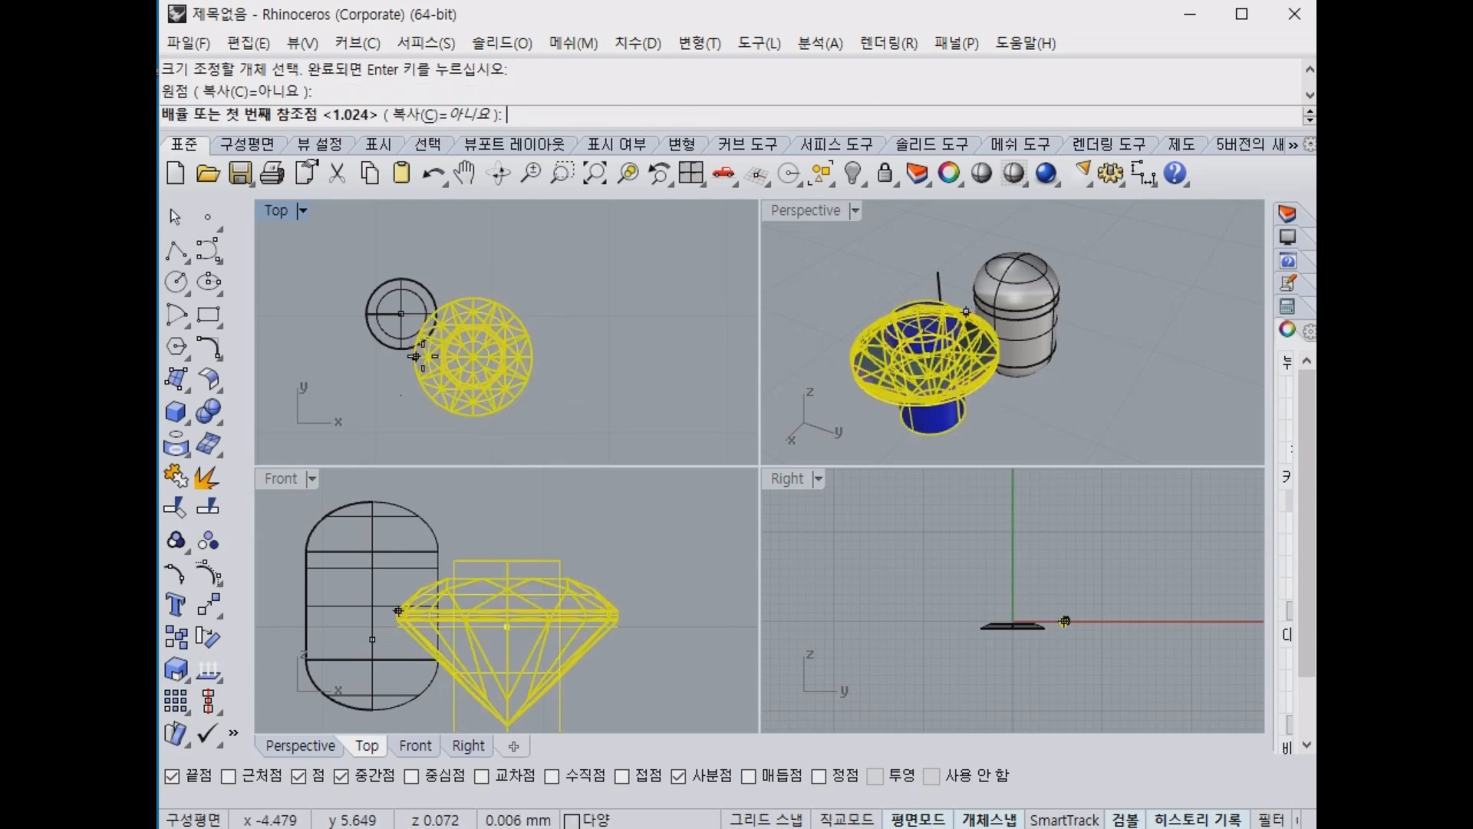
left_click(532, 356)
type("0")
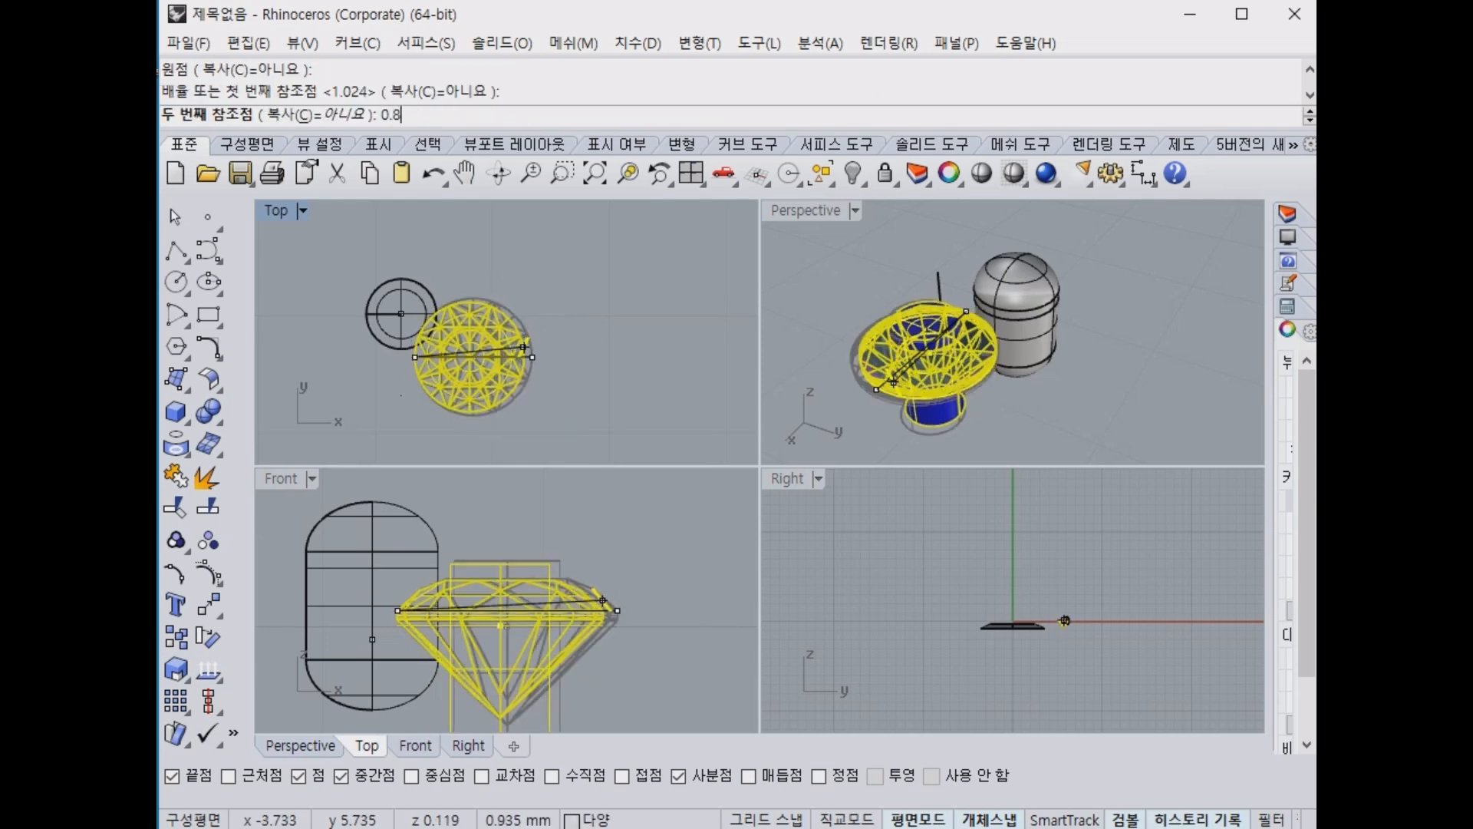
type(".8")
key("Return")
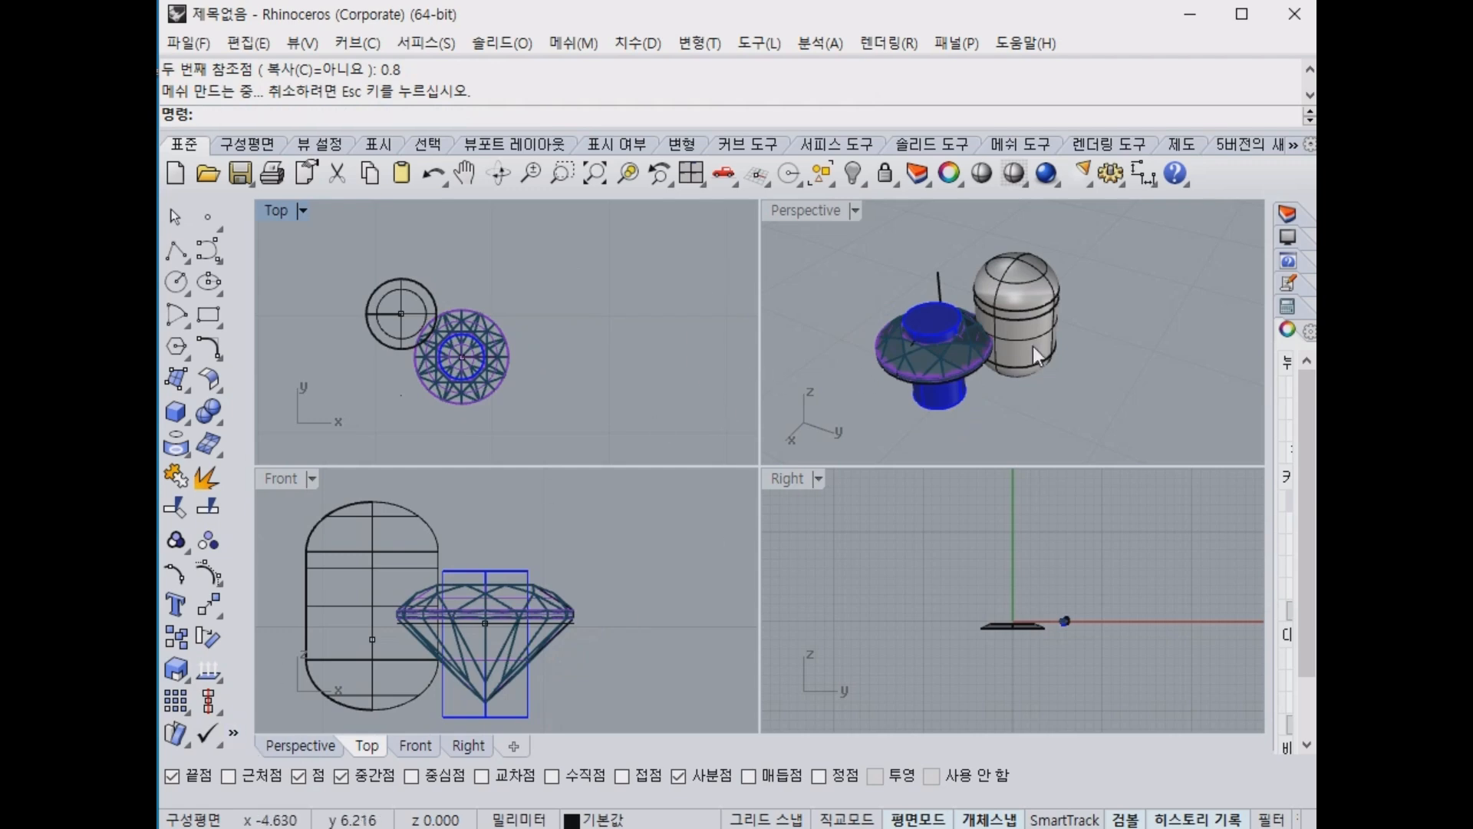
Scale the prong beside the small gem uniformly from its left edge to a 0.7 mm diameter, and undo the scaling.
right_click_drag(1034, 344, 927, 369)
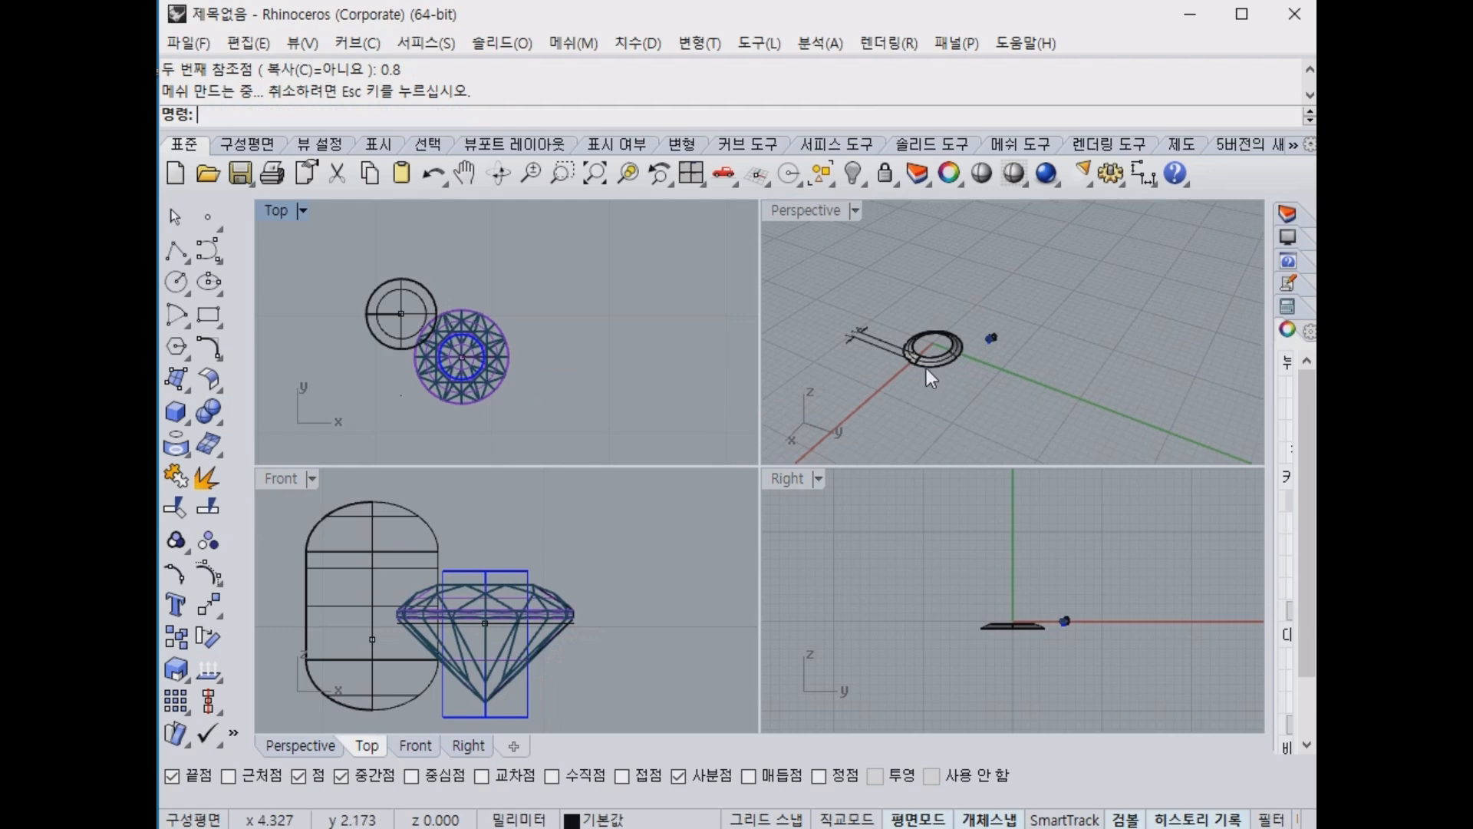
scroll(927, 368, "up", 6)
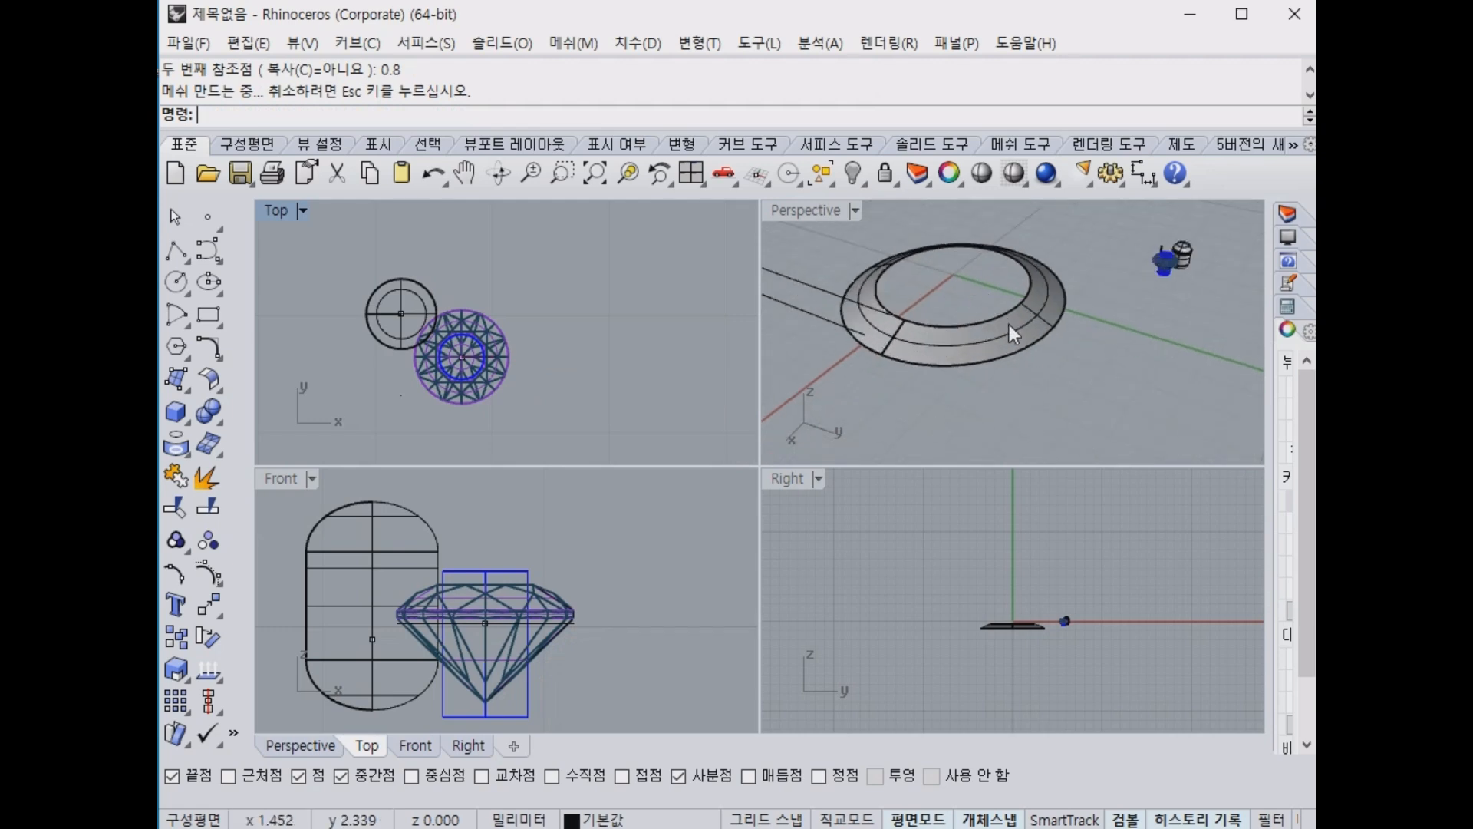
scroll(1177, 260, "up", 5)
scroll(480, 412, "up", 5)
right_click_drag(480, 411, 557, 384)
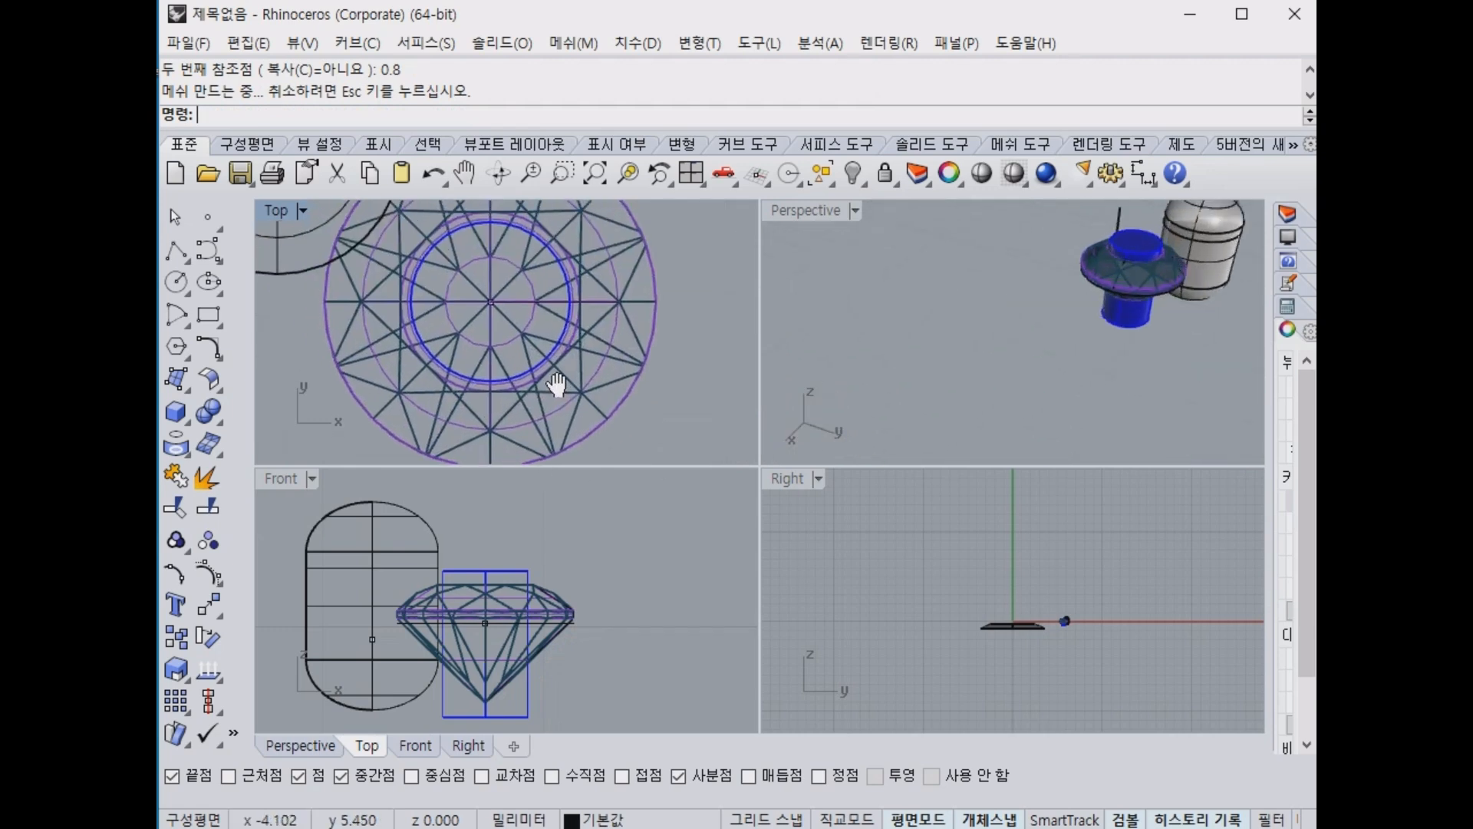
scroll(537, 361, "down", 6)
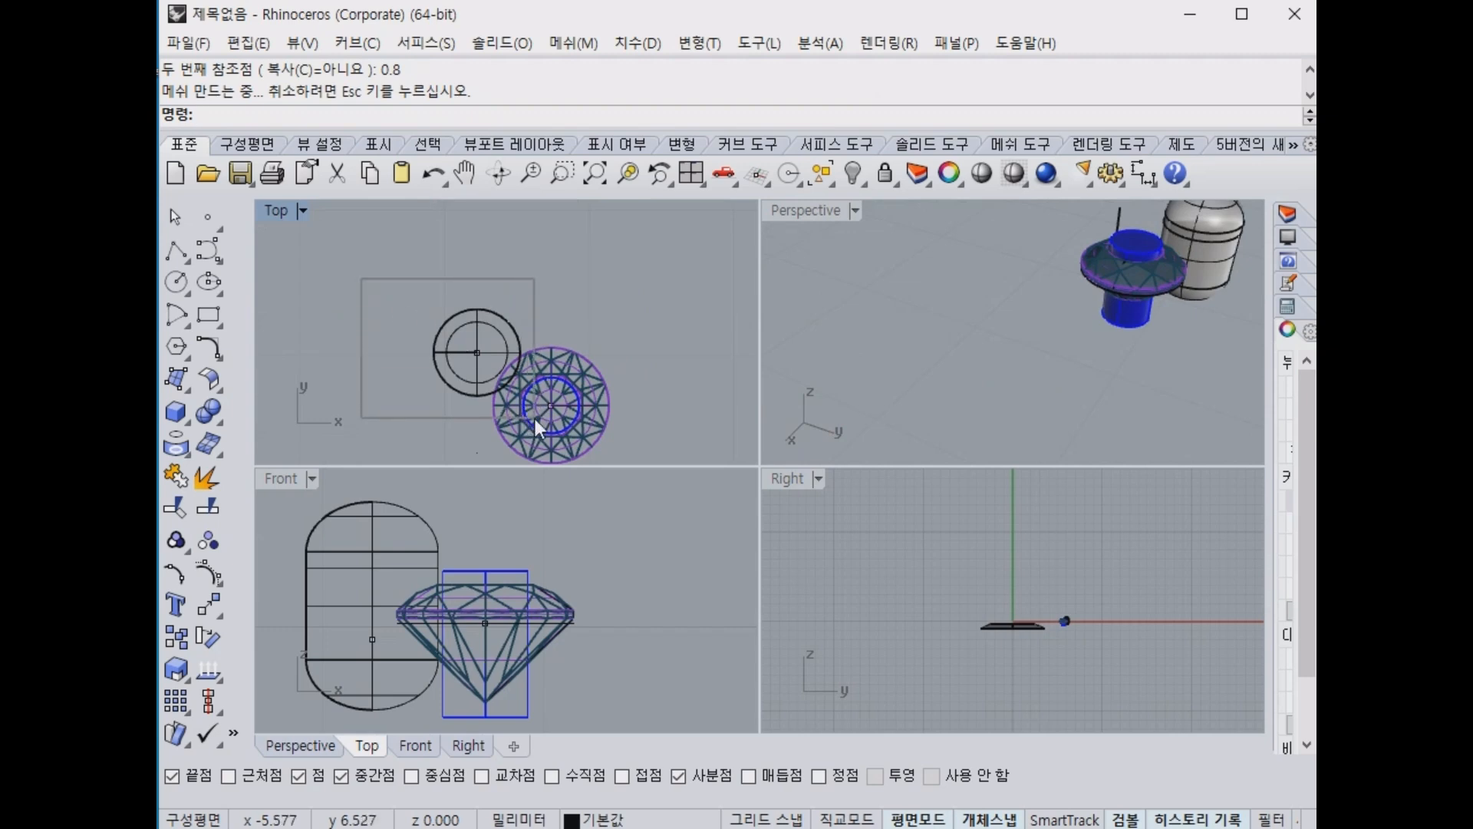
left_click_drag(533, 416, 532, 416)
key("Return")
left_click(434, 352)
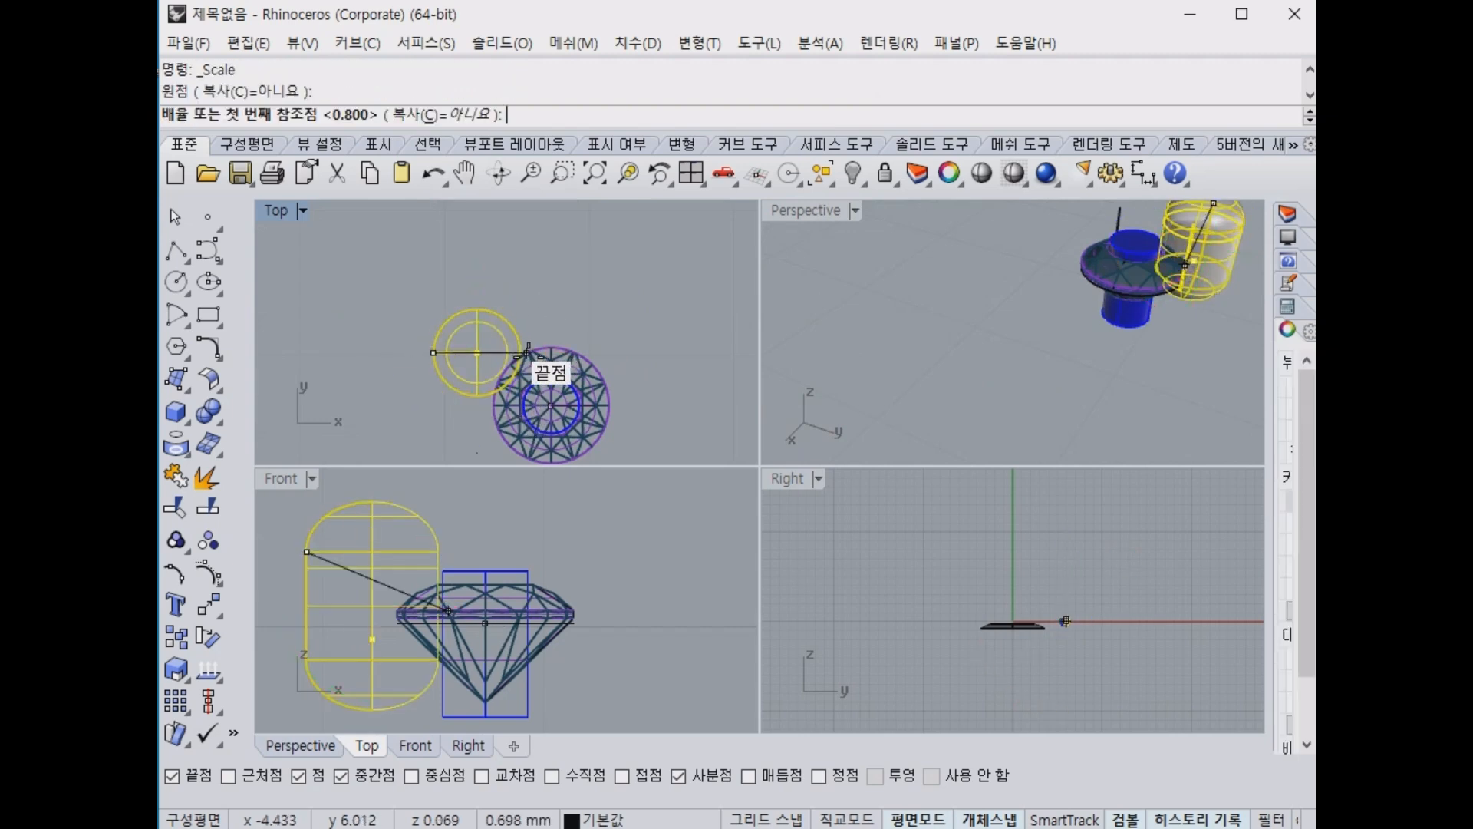
left_click(521, 352)
type("0.")
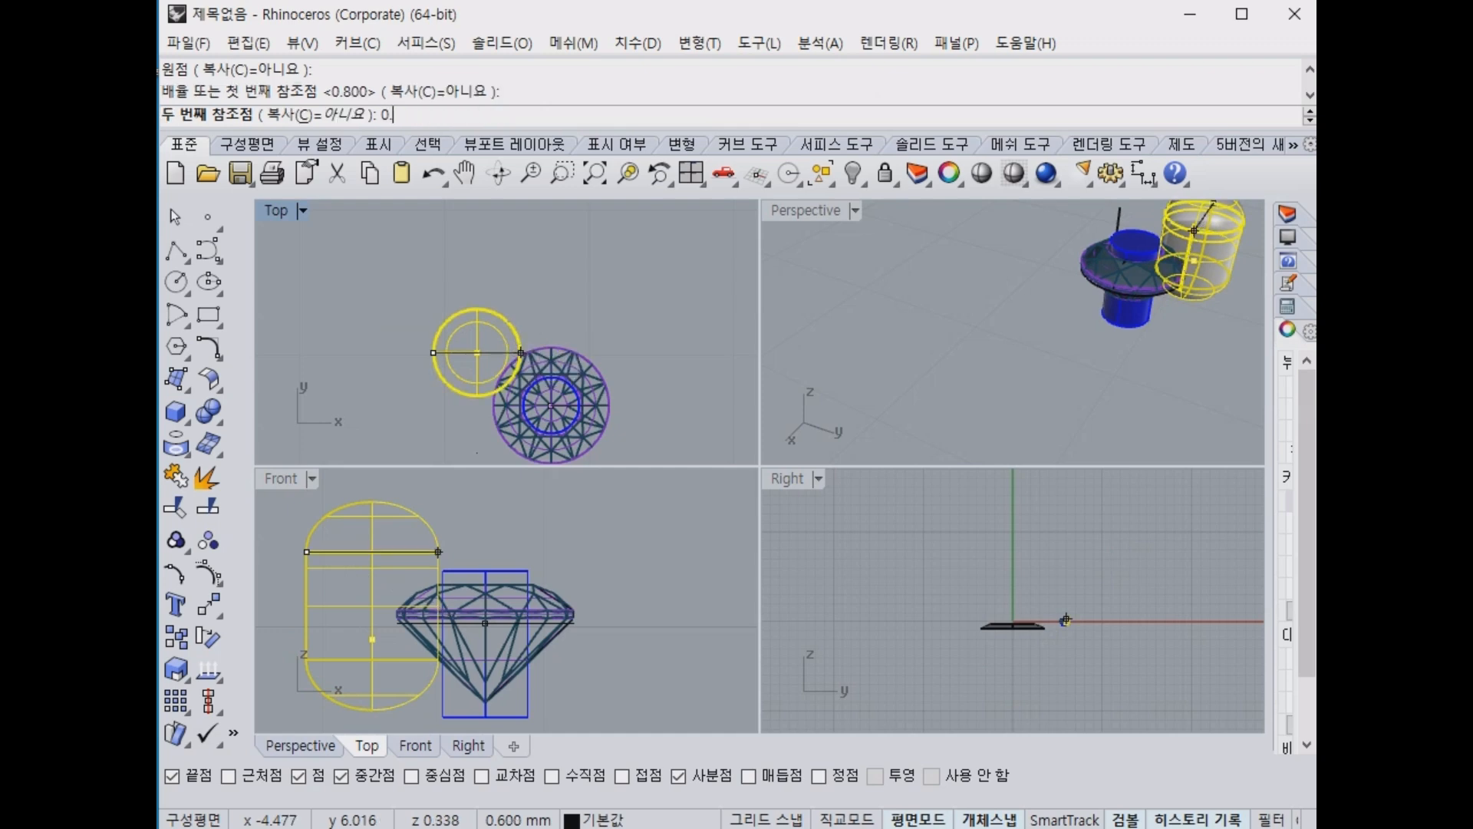
type("7")
key("Return")
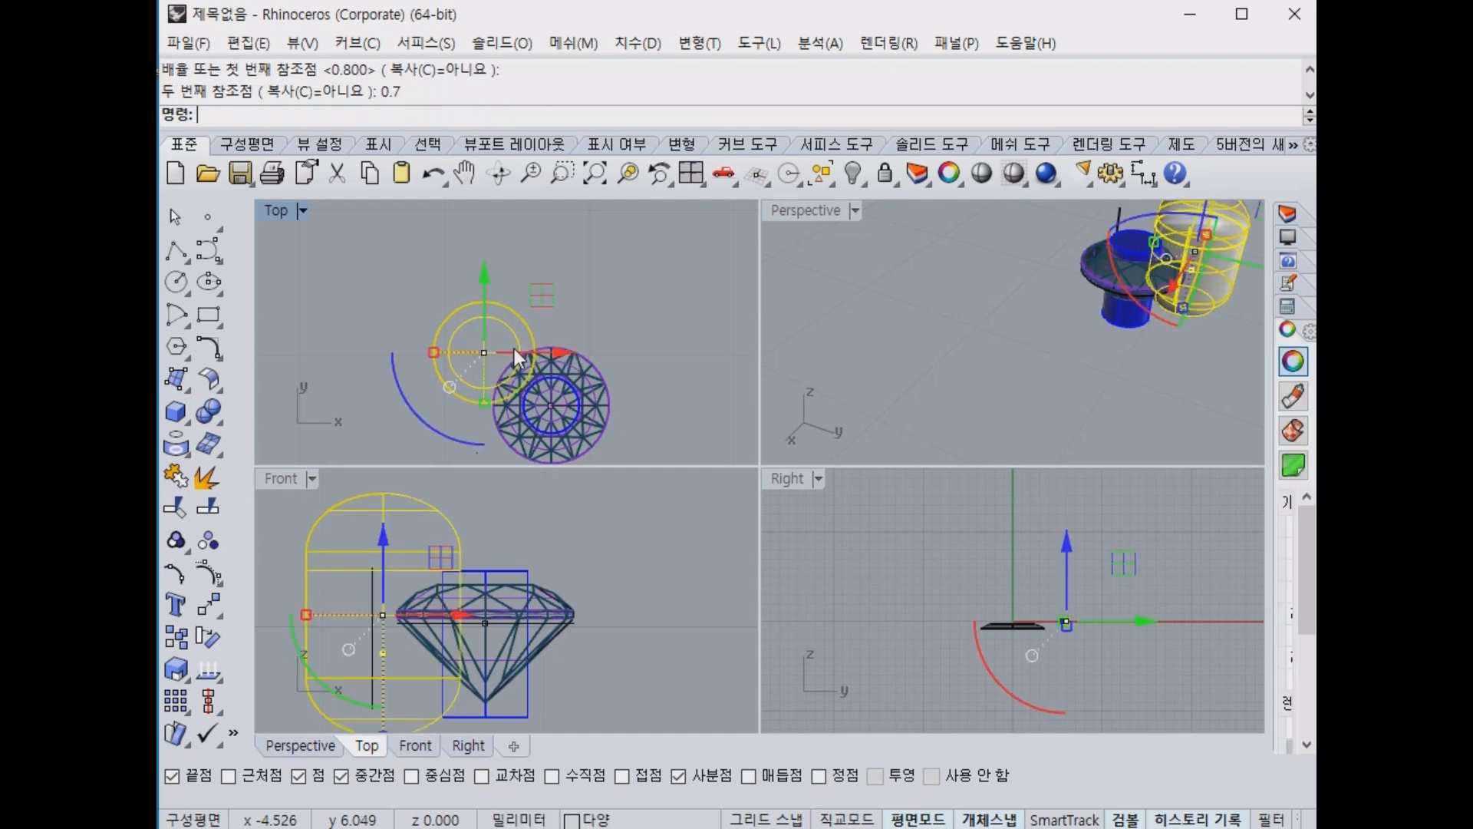
key("ctrl+z")
Scale the prong uniformly from its left edge to a 0.6 mm diameter.
key("Return")
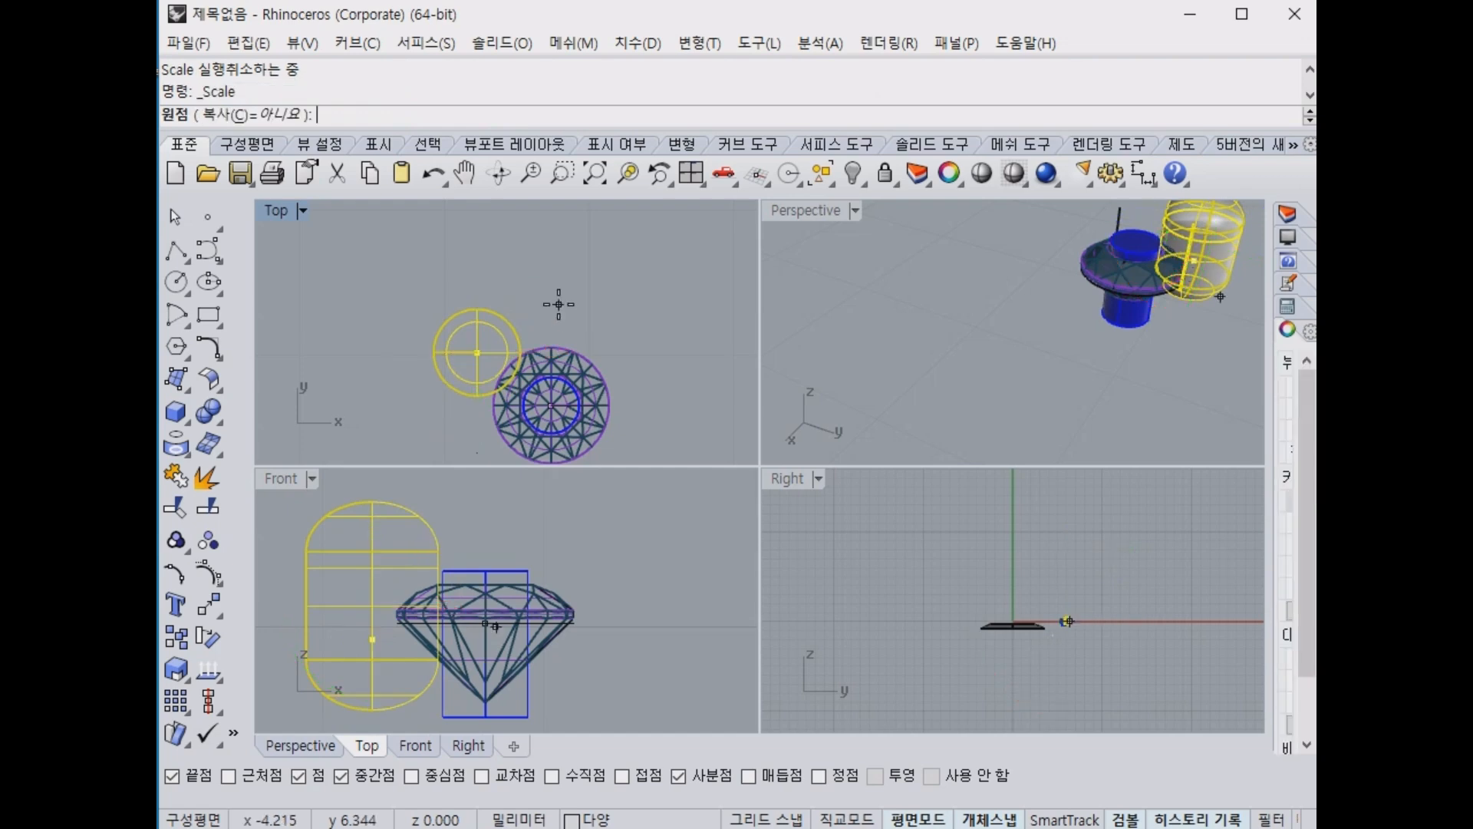
left_click(448, 352)
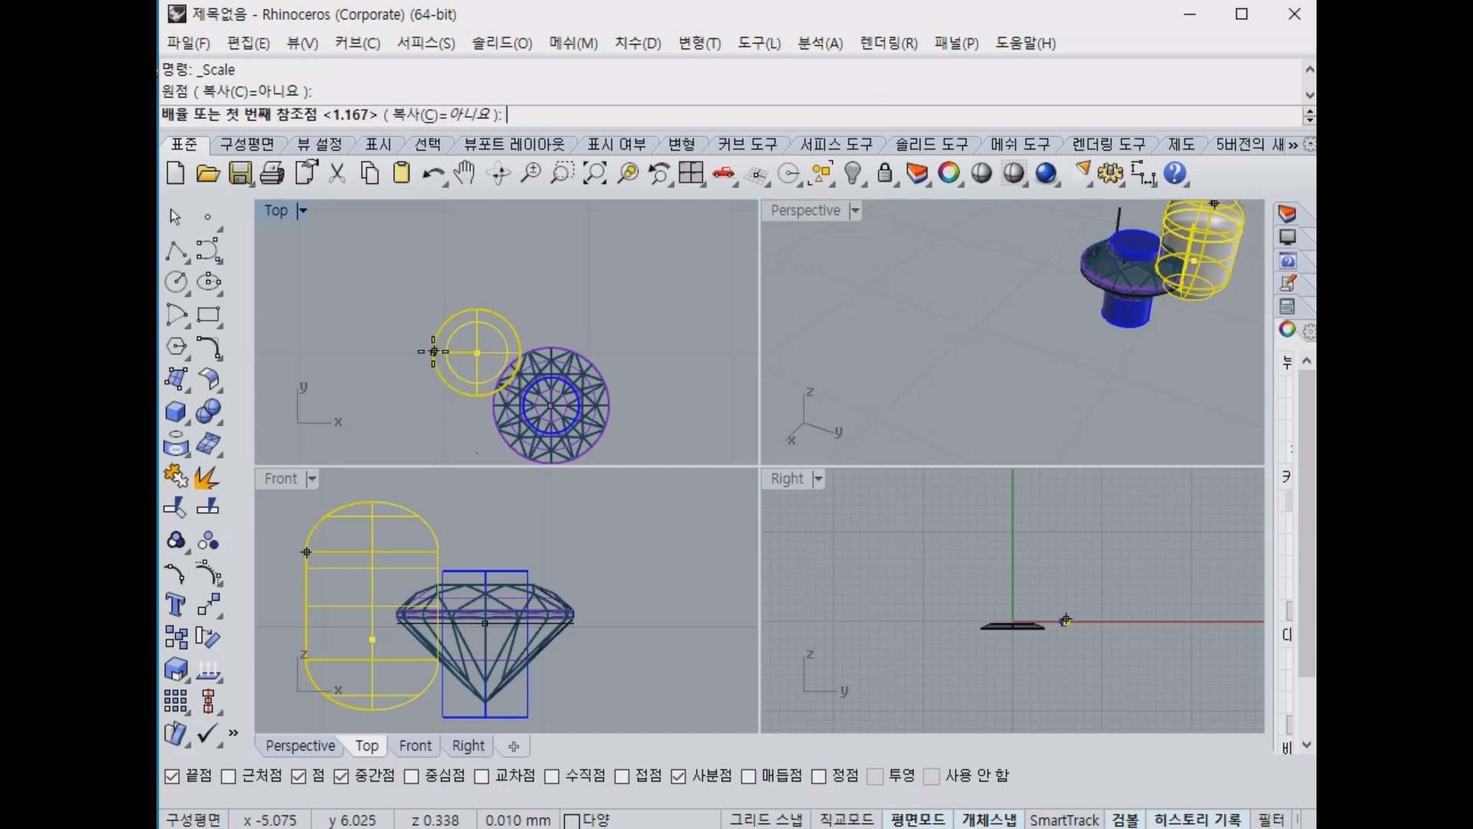
left_click(521, 352)
type("0.6")
key("Return")
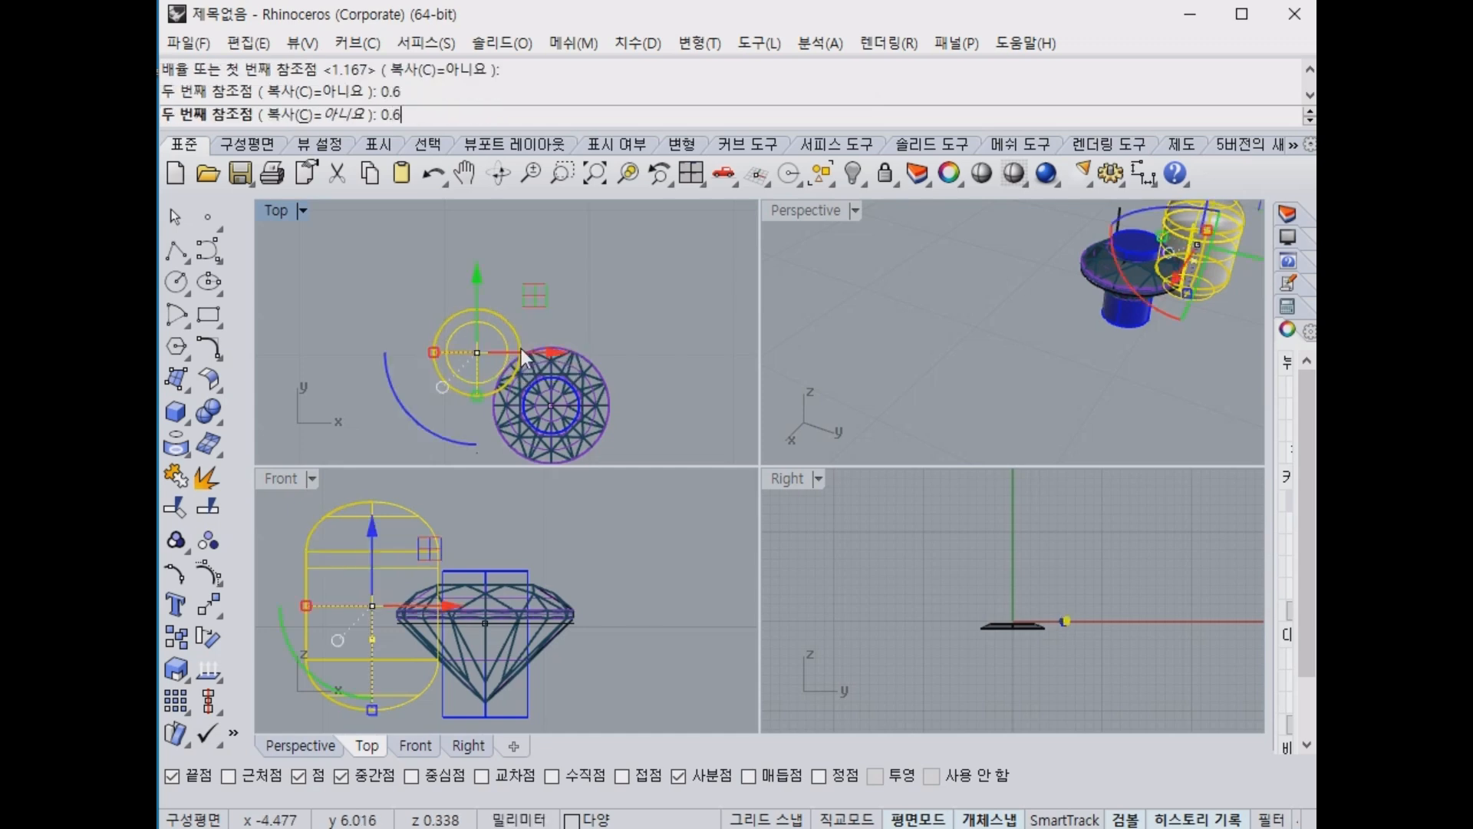
left_click(619, 367)
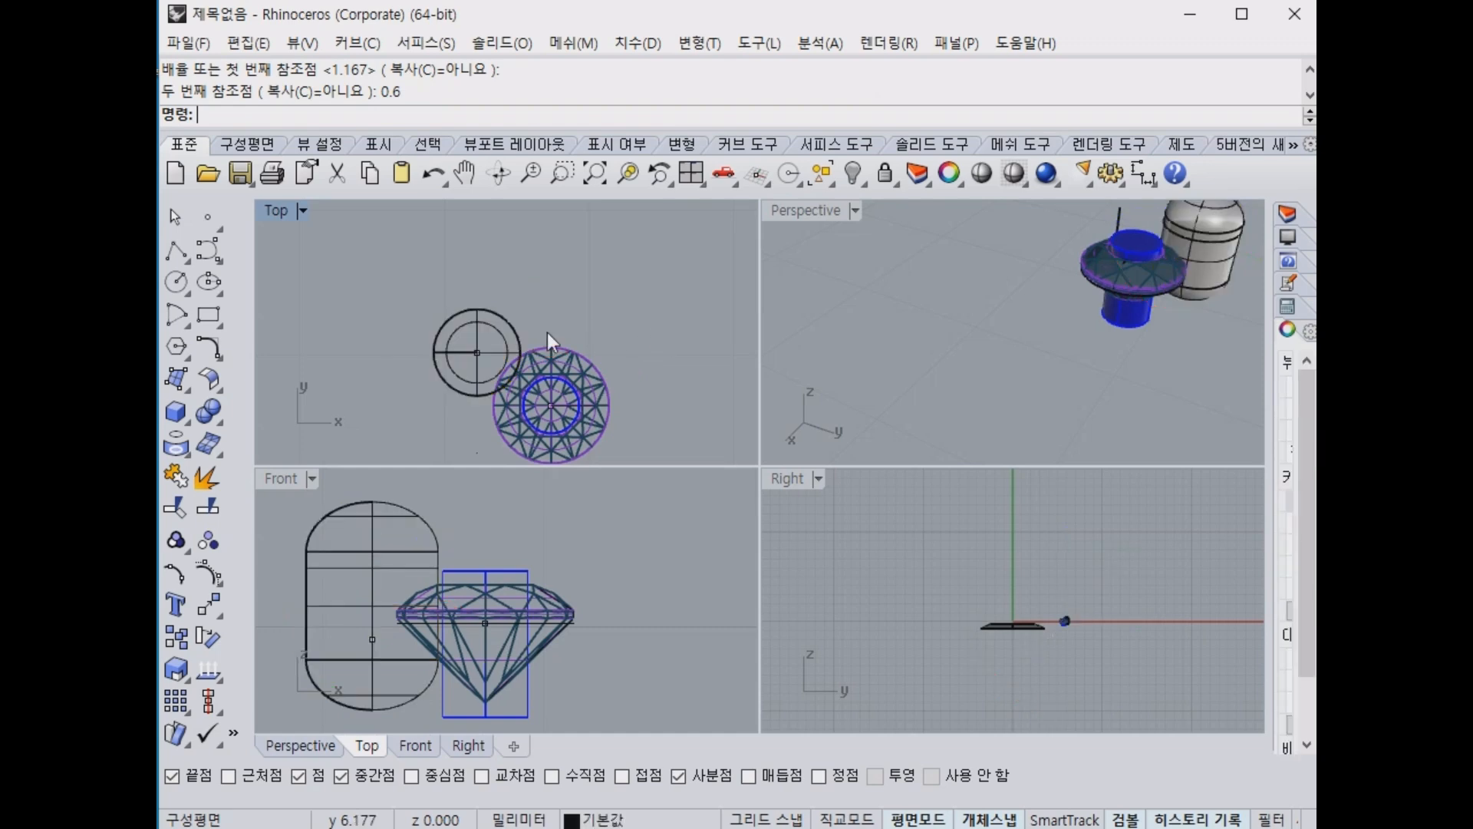
Select the prong with its curves and center point, and nudge it so it slightly overlaps the gem's upper-left edge in the Top view.
left_click_drag(390, 265, 527, 413)
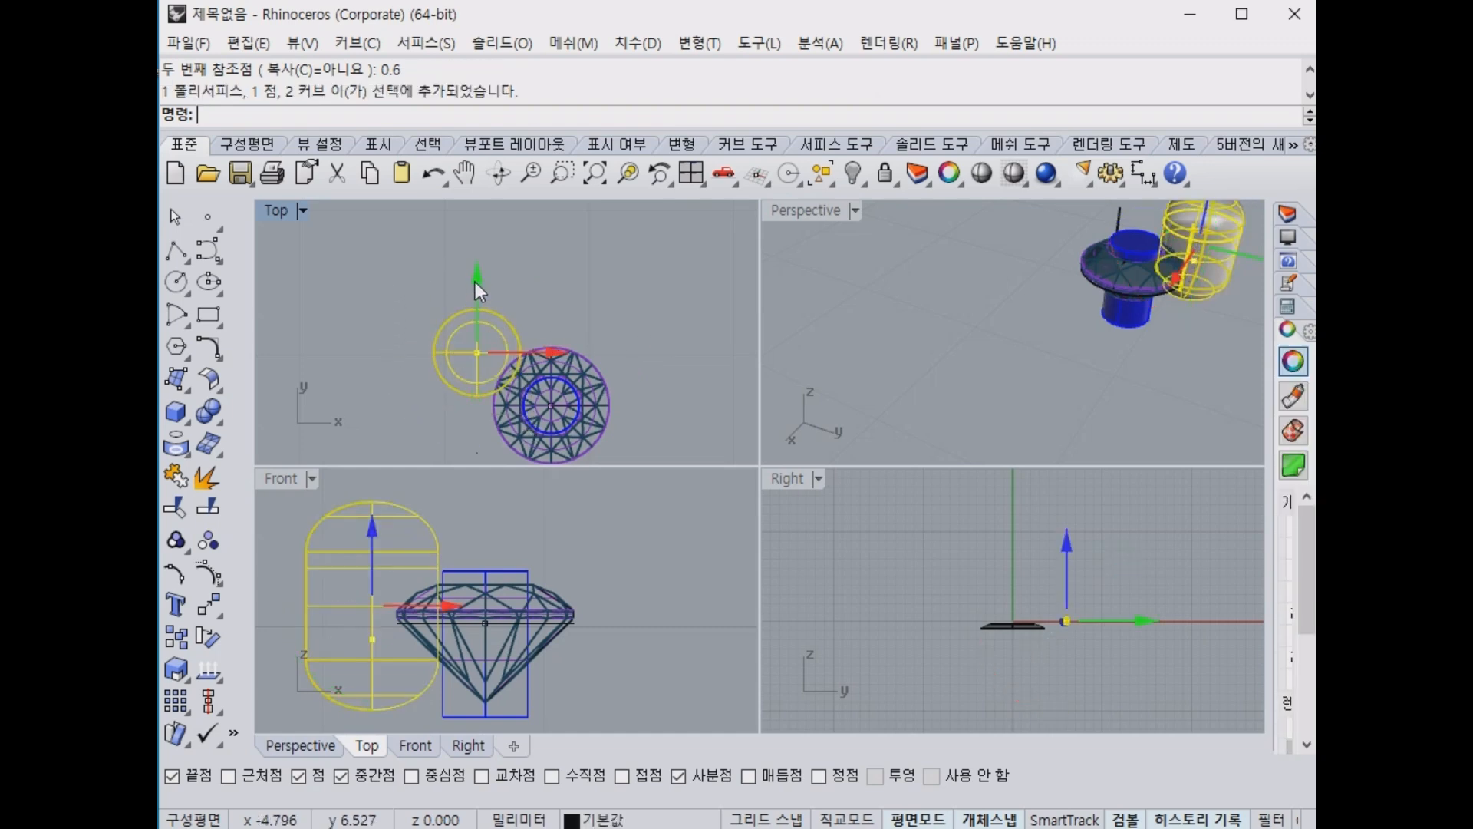
left_click_drag(475, 282, 474, 282)
right_click_drag(589, 422, 578, 383)
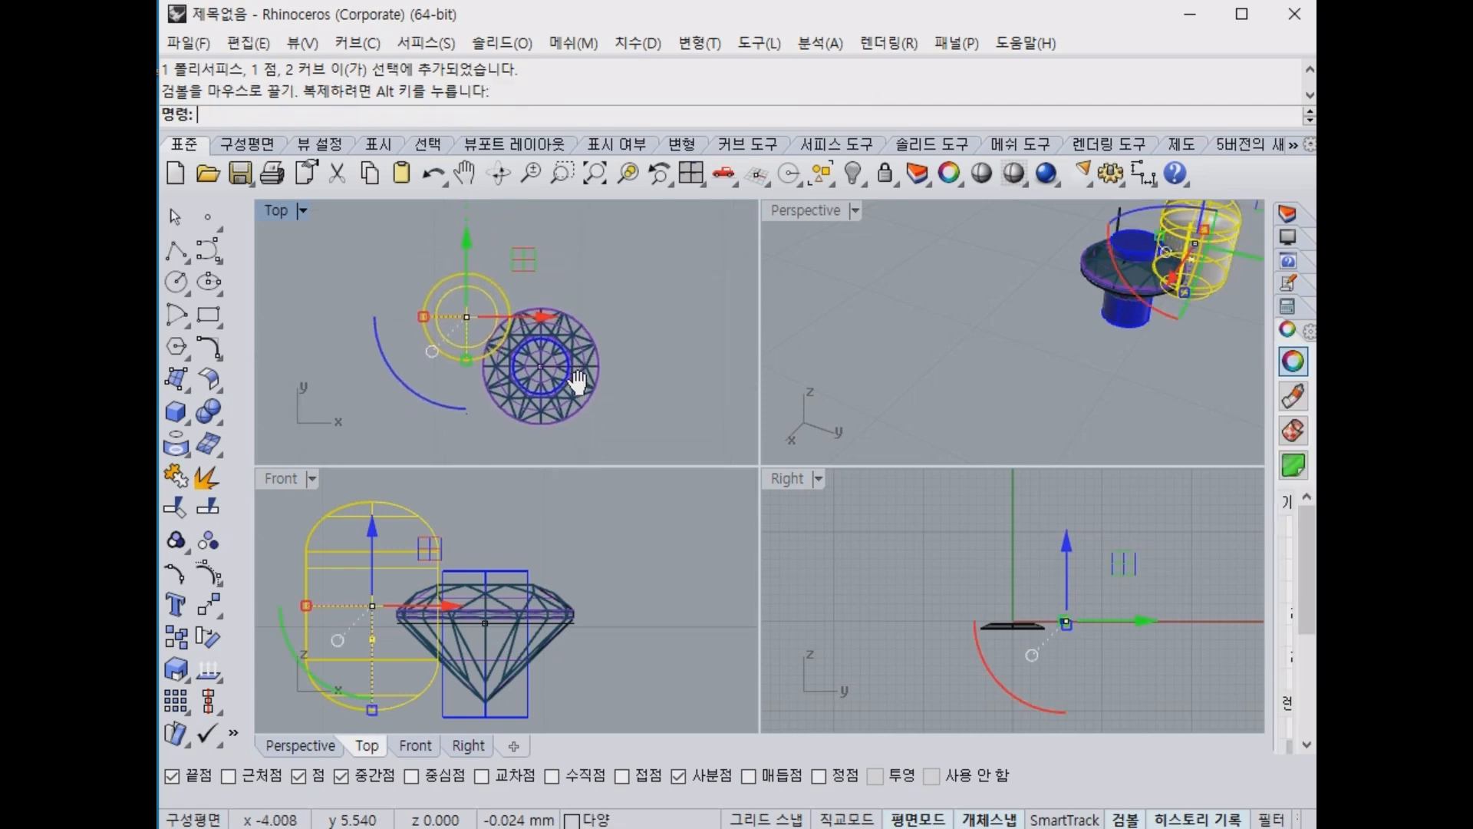
right_click_drag(514, 334, 514, 330)
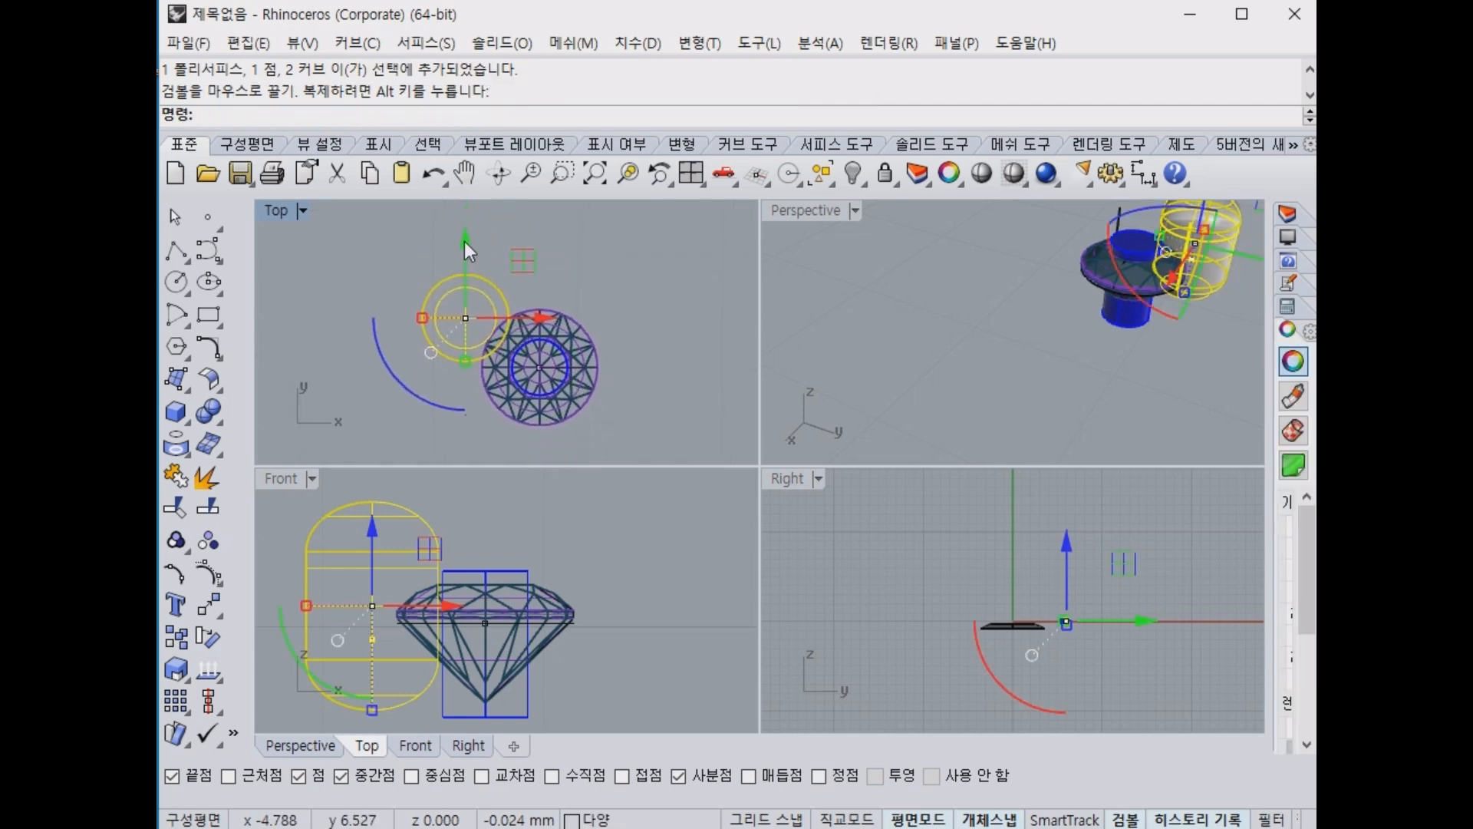
left_click_drag(464, 241, 463, 236)
left_click_drag(547, 310, 542, 306)
Duplicate the prong in place and move the copy straight down along Y to the gem's lower-left edge.
key("ctrl+c")
key("ctrl+v")
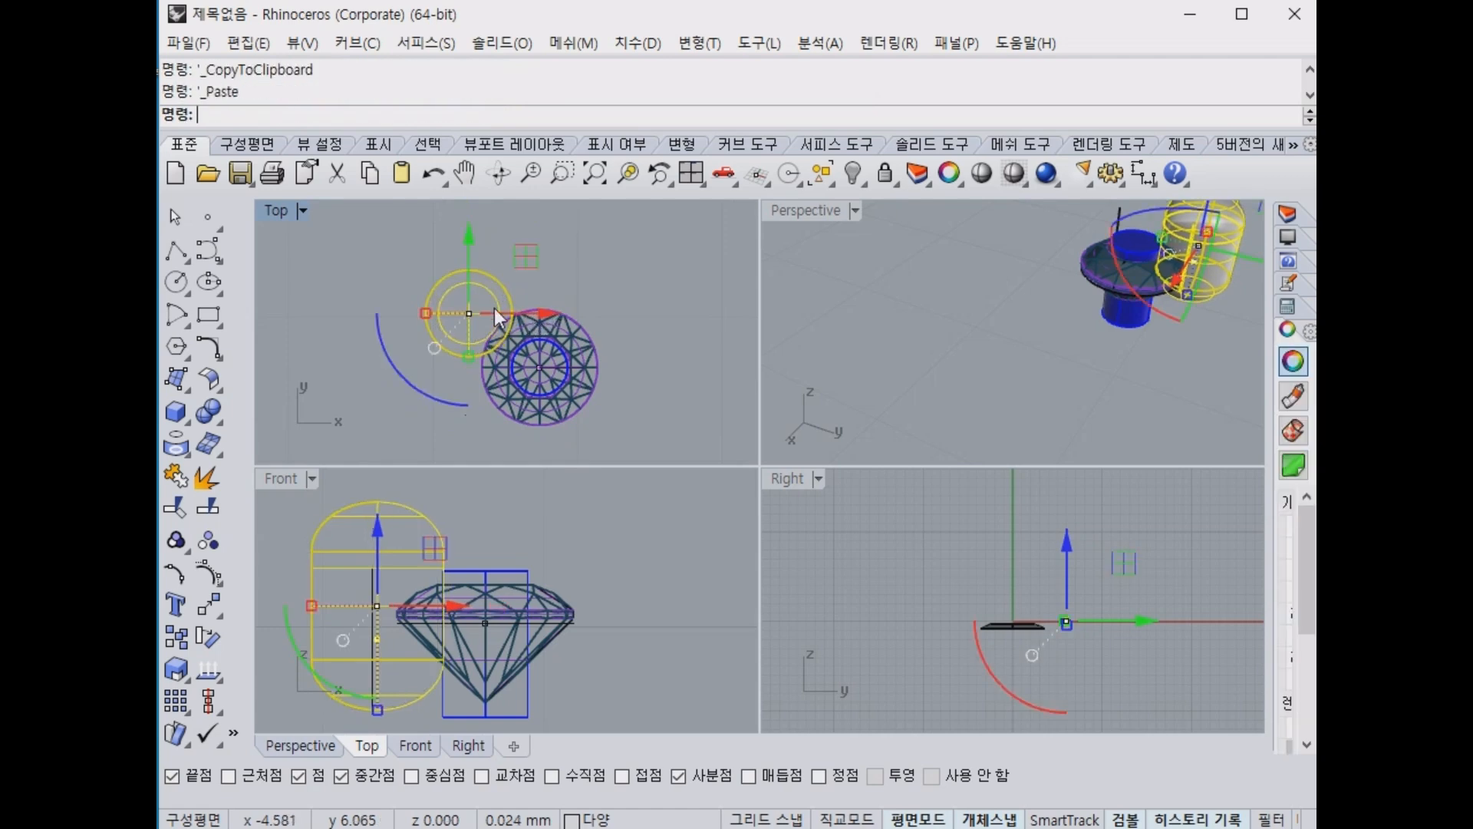
left_click_drag(474, 242, 478, 333)
Select both prongs with their curves and points, and shift them slightly outward from the gem along X.
left_click_drag(390, 251, 524, 463)
key("ctrl+z")
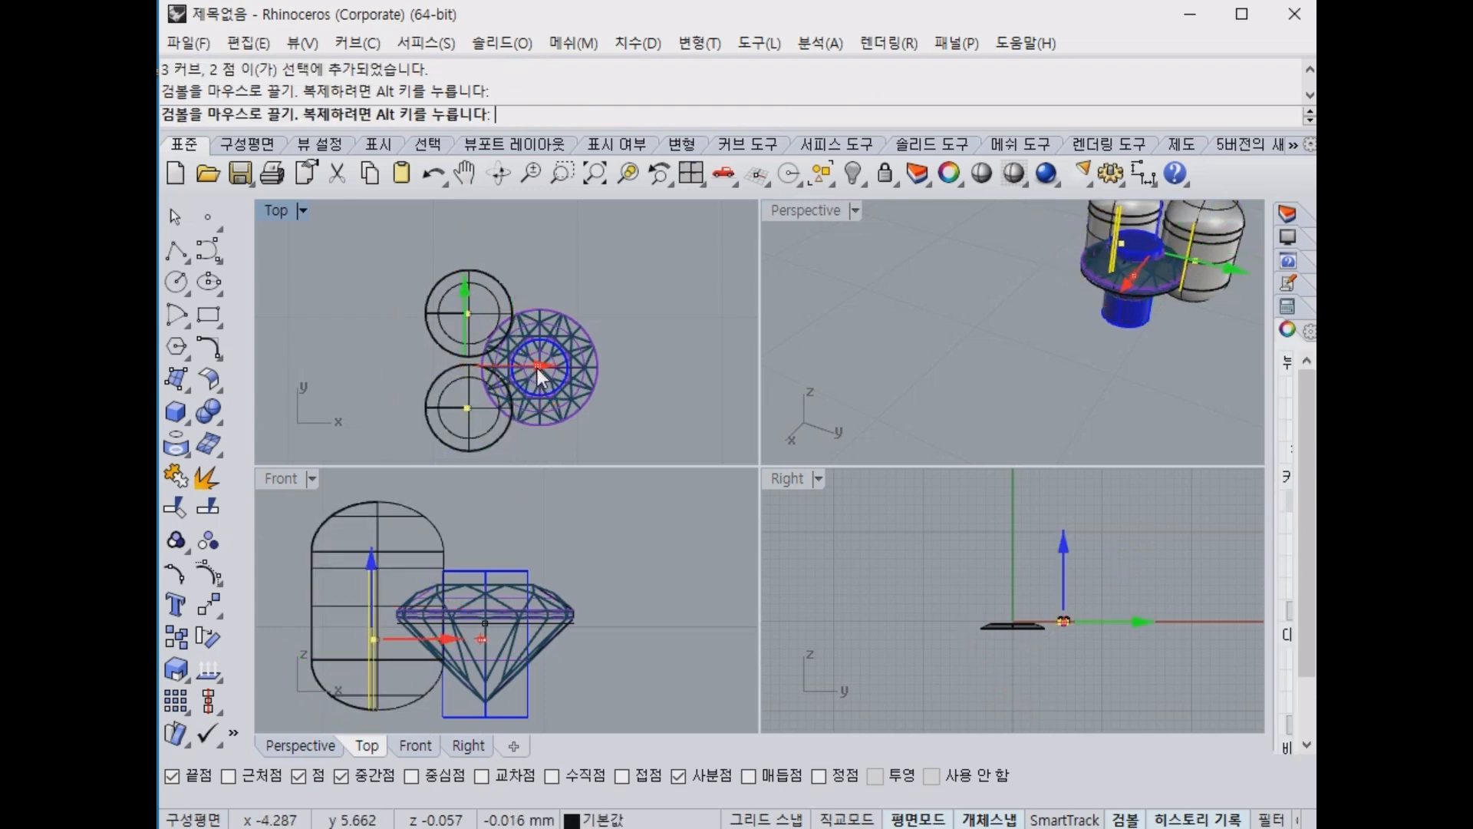
left_click_drag(329, 206, 522, 464)
left_click_drag(549, 364, 541, 364)
key("Escape")
right_click_drag(935, 291, 1144, 341)
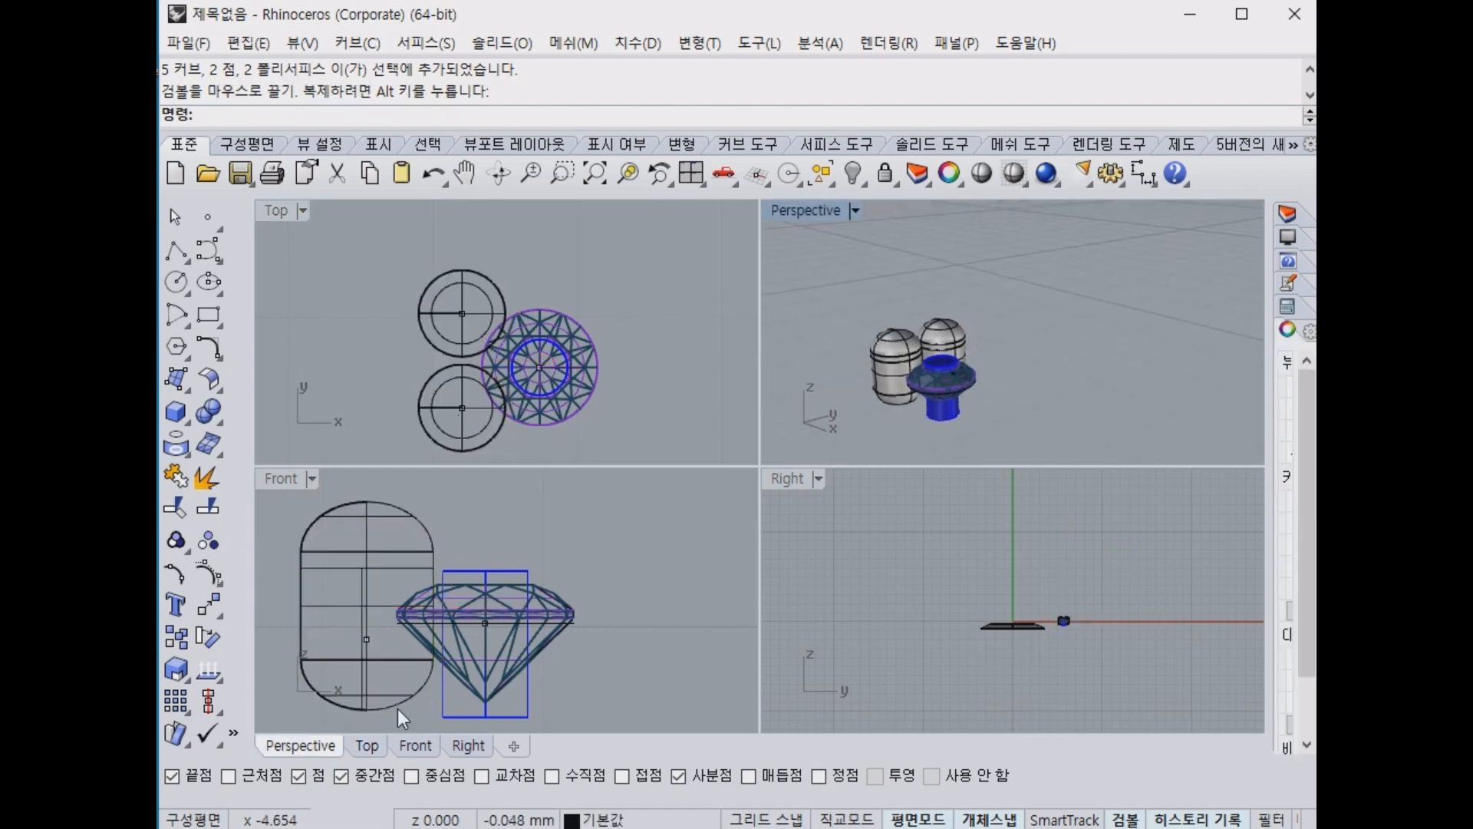
Select both prongs together in the Front view.
scroll(398, 706, "down", 4)
right_click_drag(416, 666, 581, 592)
left_click_drag(500, 605, 500, 577)
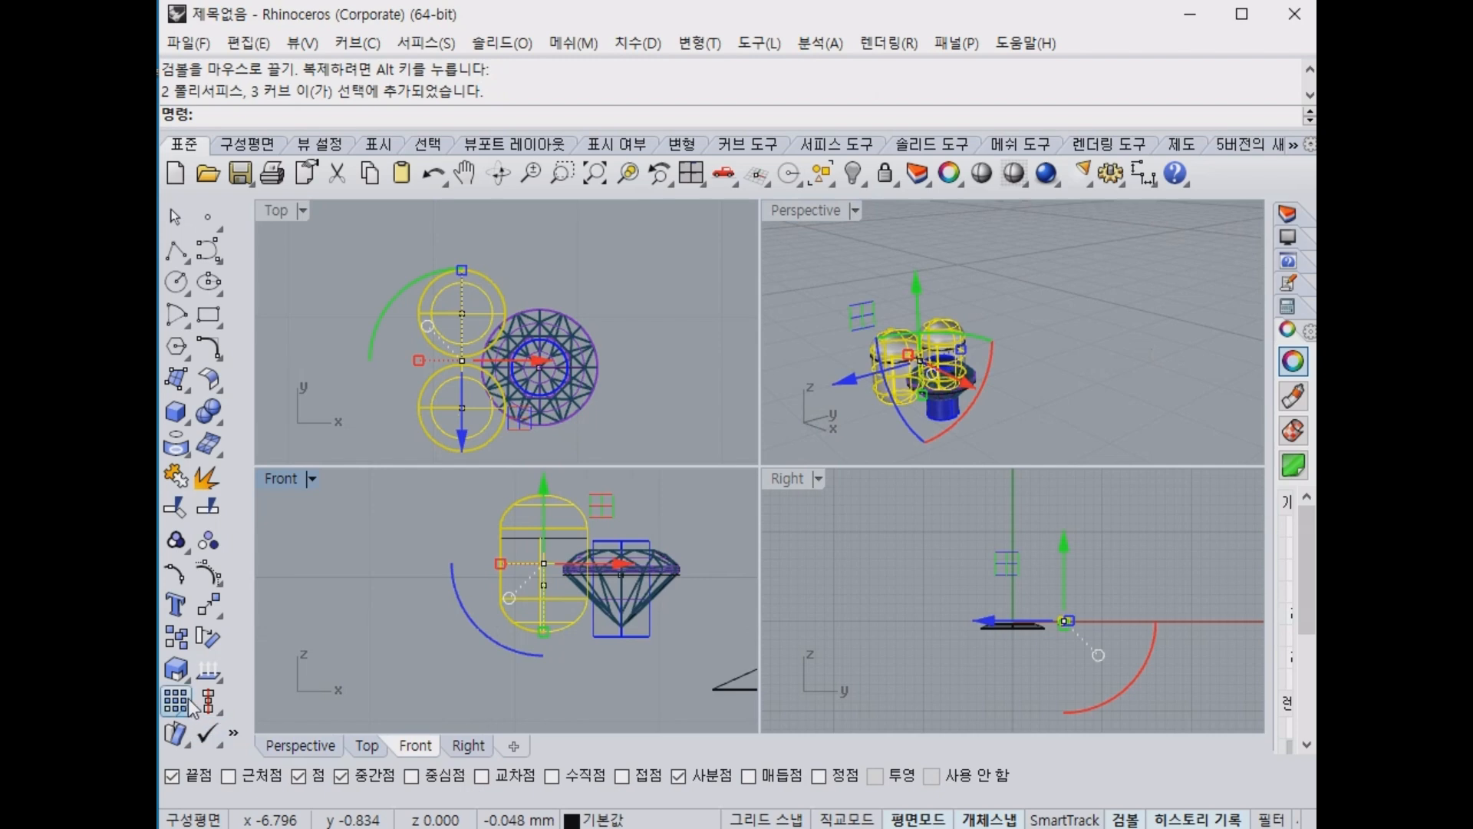
left_click(177, 670)
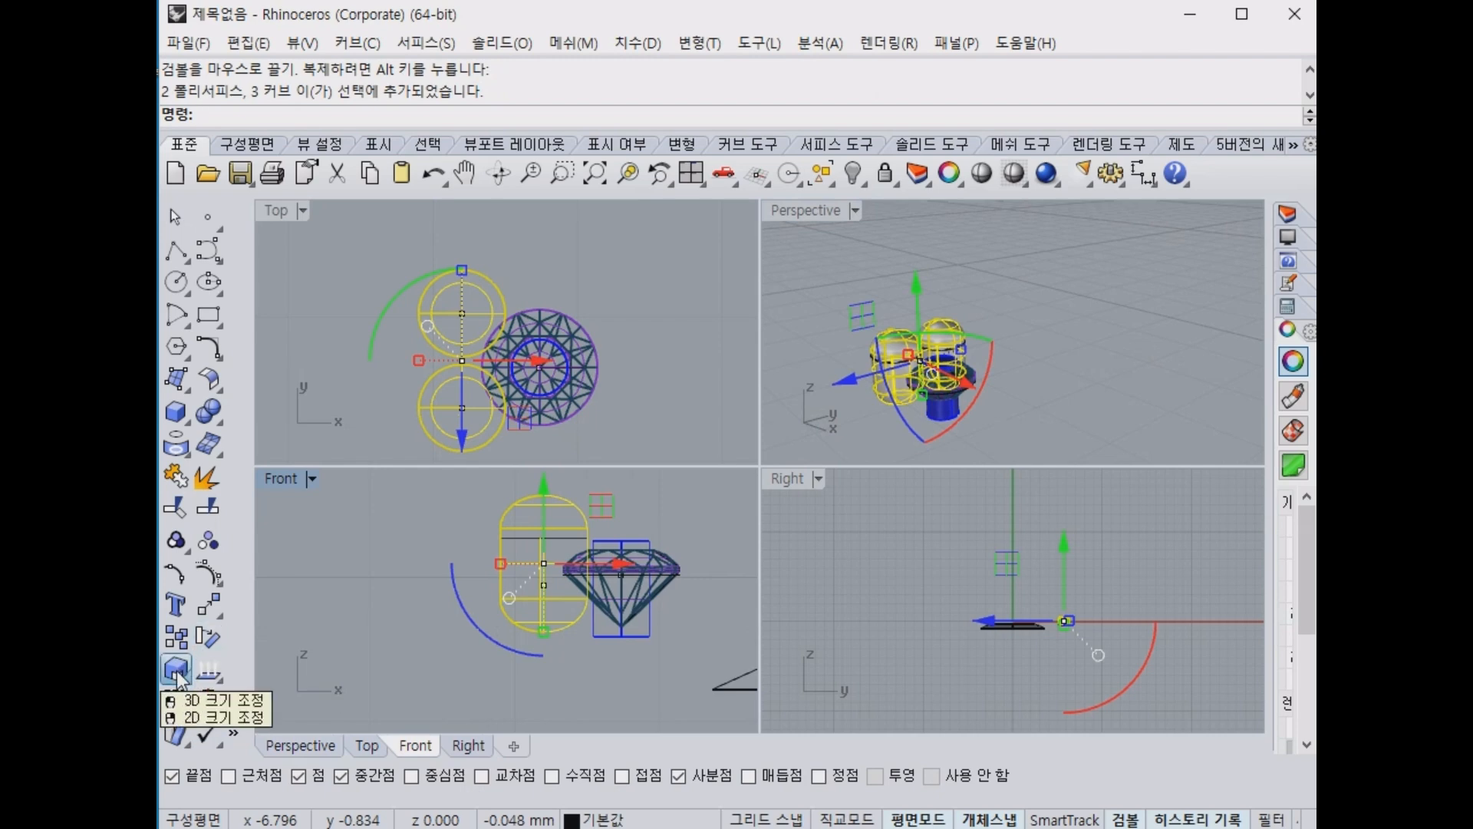
left_click(273, 680)
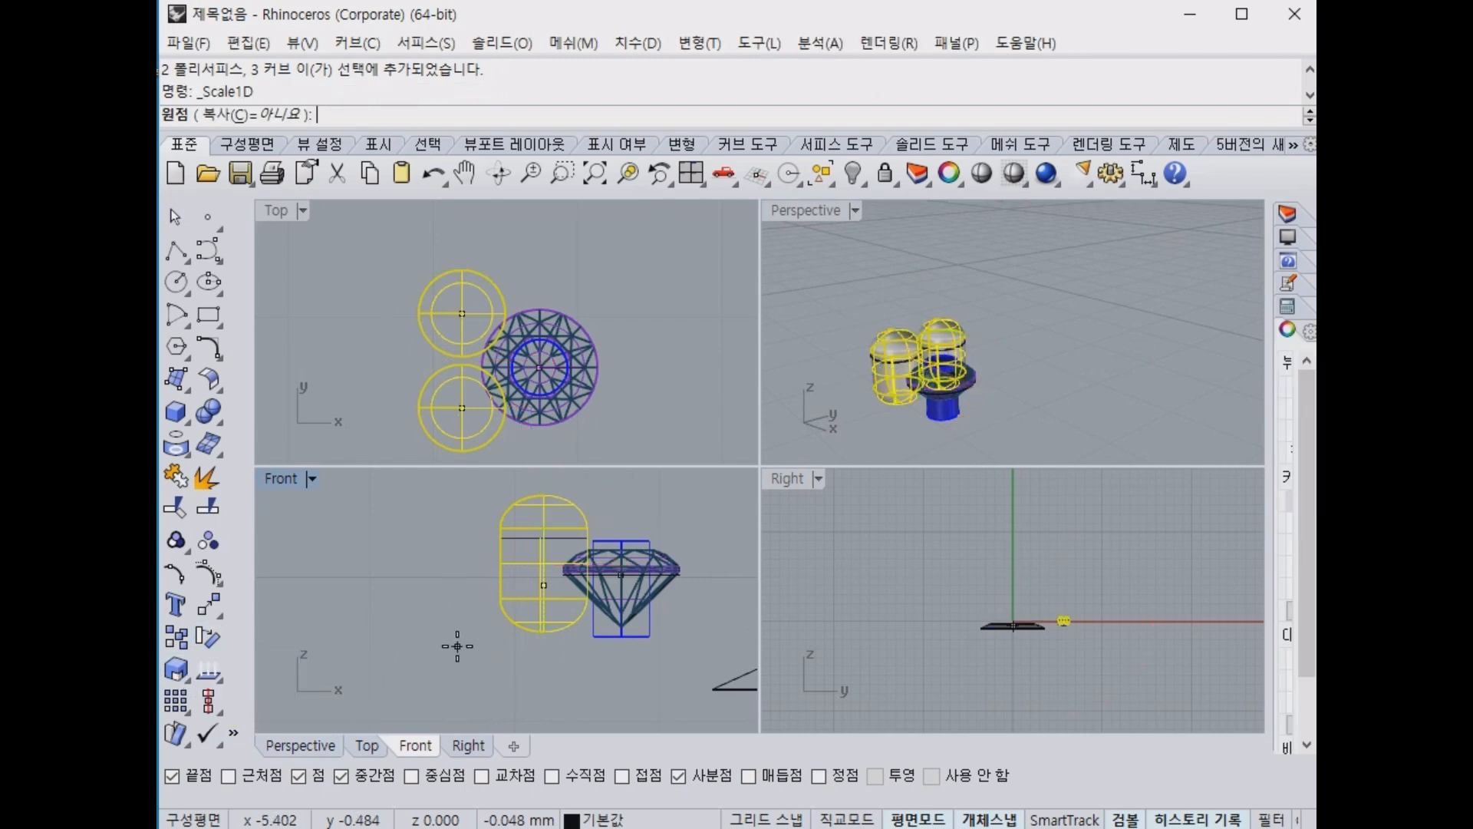
left_click(458, 646)
left_click(458, 498)
right_click(469, 497)
right_click(469, 497)
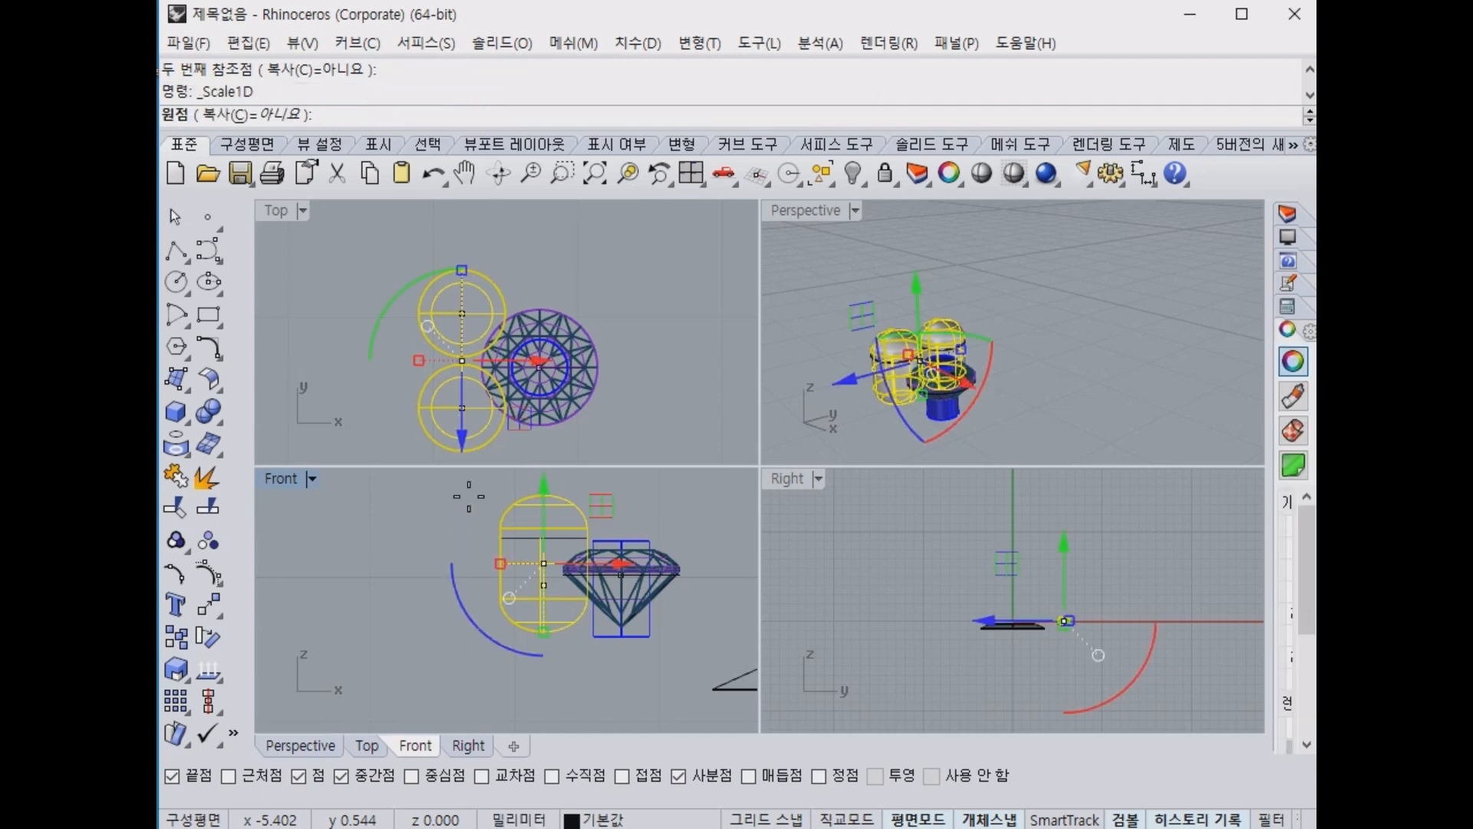
left_click(471, 492)
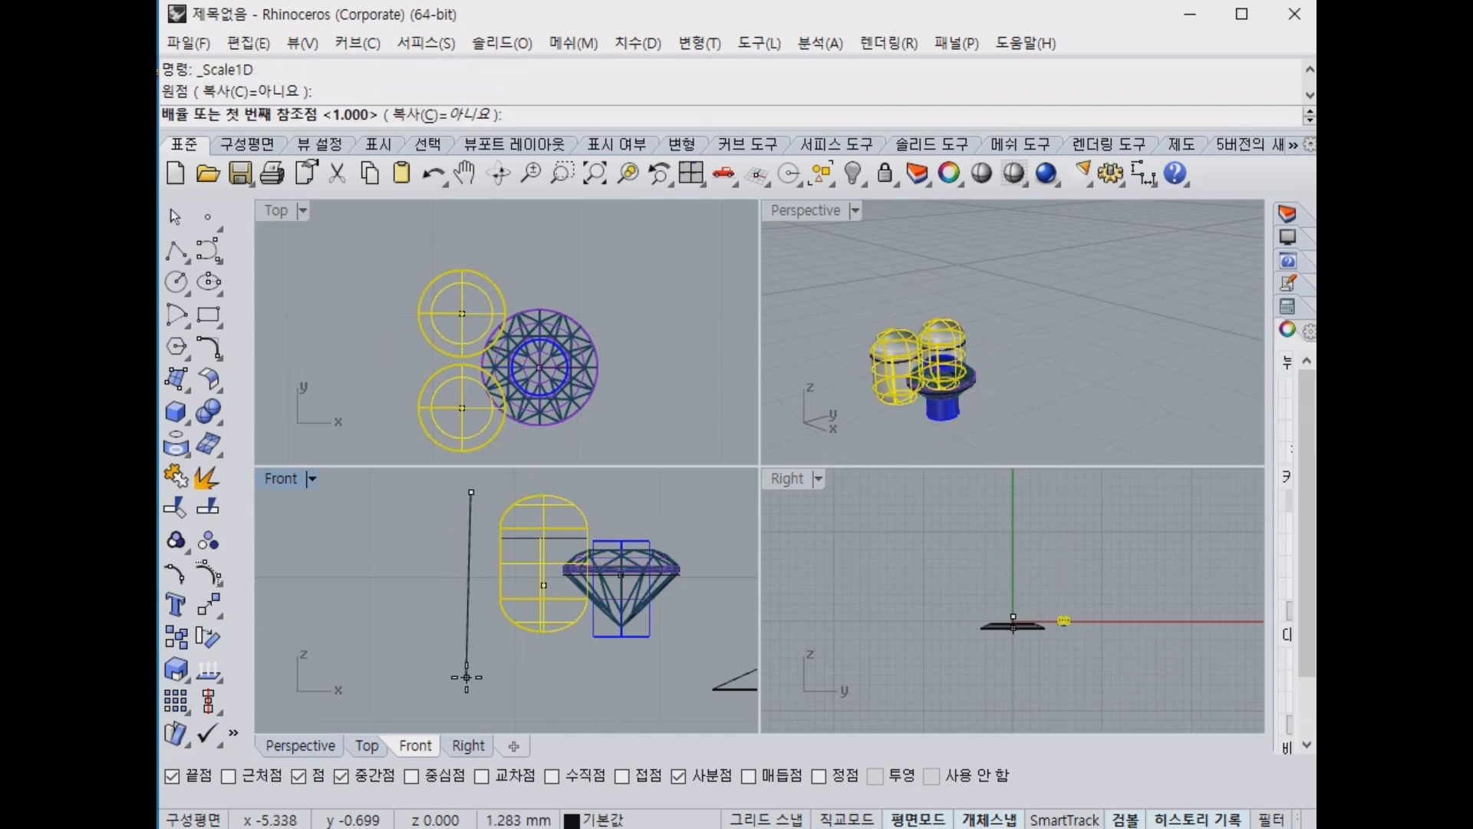
key("Escape")
Lower both prongs beside the gem and shorten them vertically from the top with a one-directional scale, ending near the gem's culet height.
left_click_drag(546, 485, 550, 518)
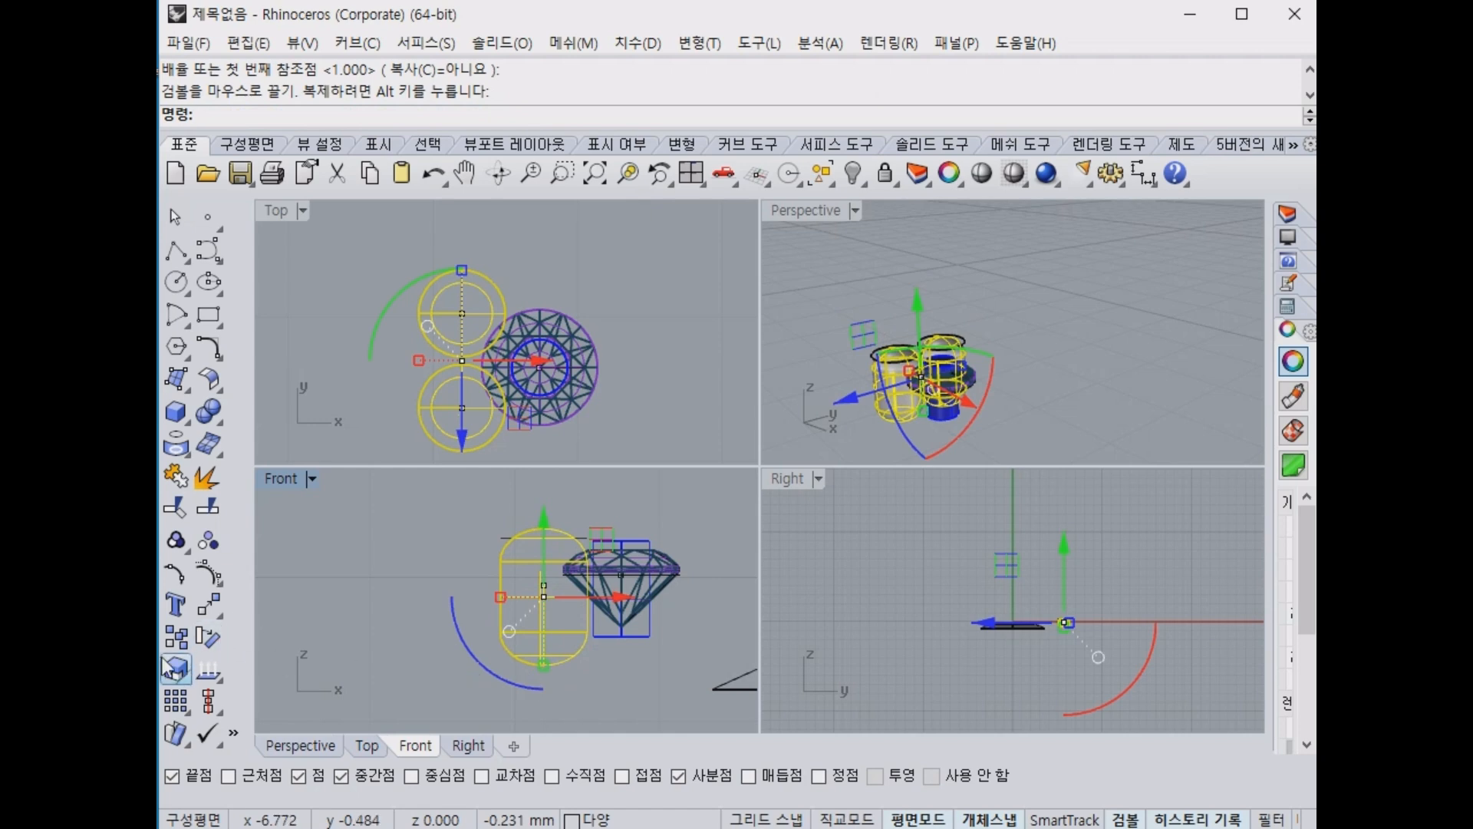
left_click(176, 675)
left_click(274, 687)
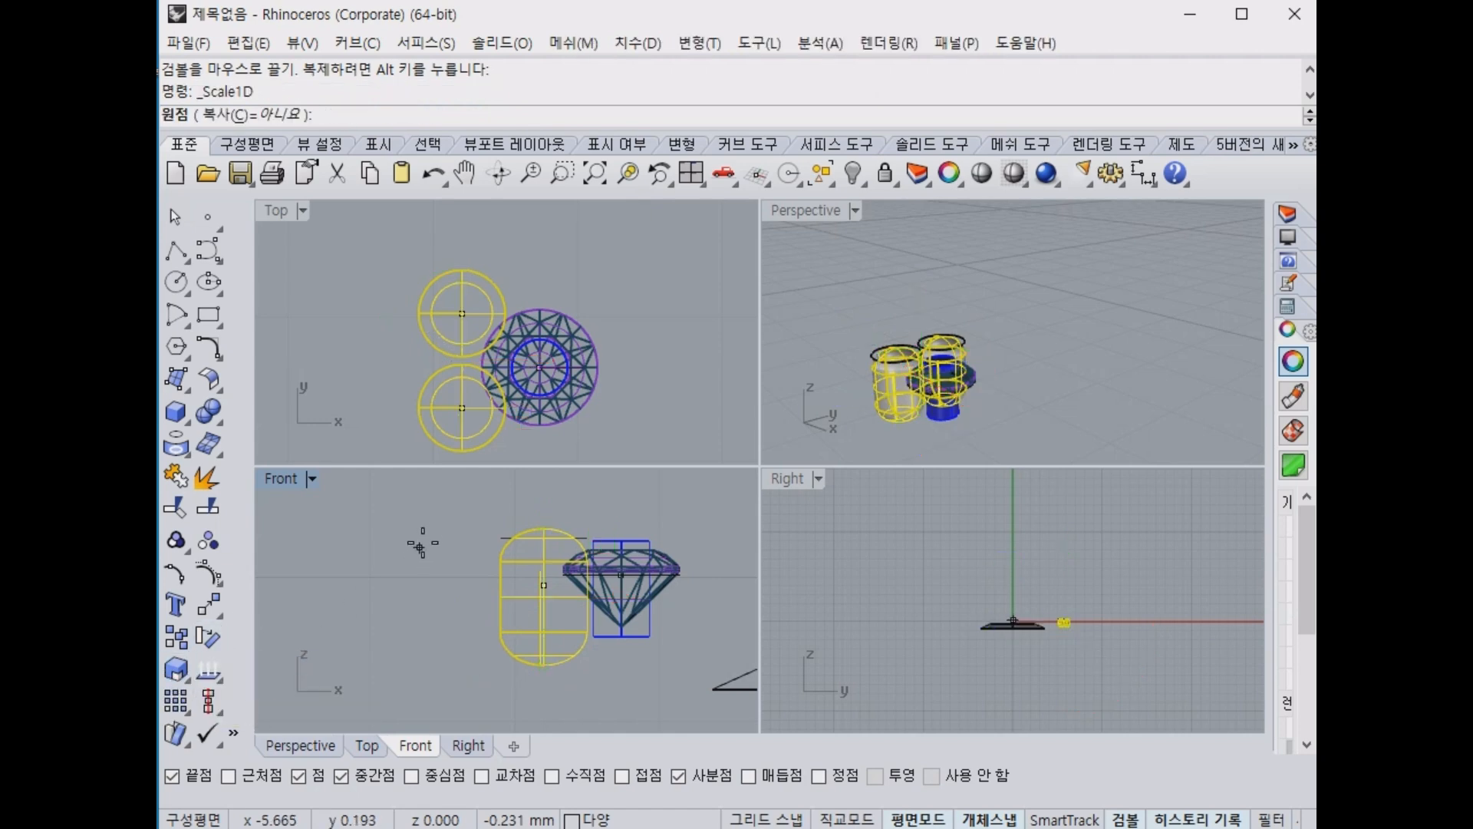
left_click(426, 540)
left_click(428, 644)
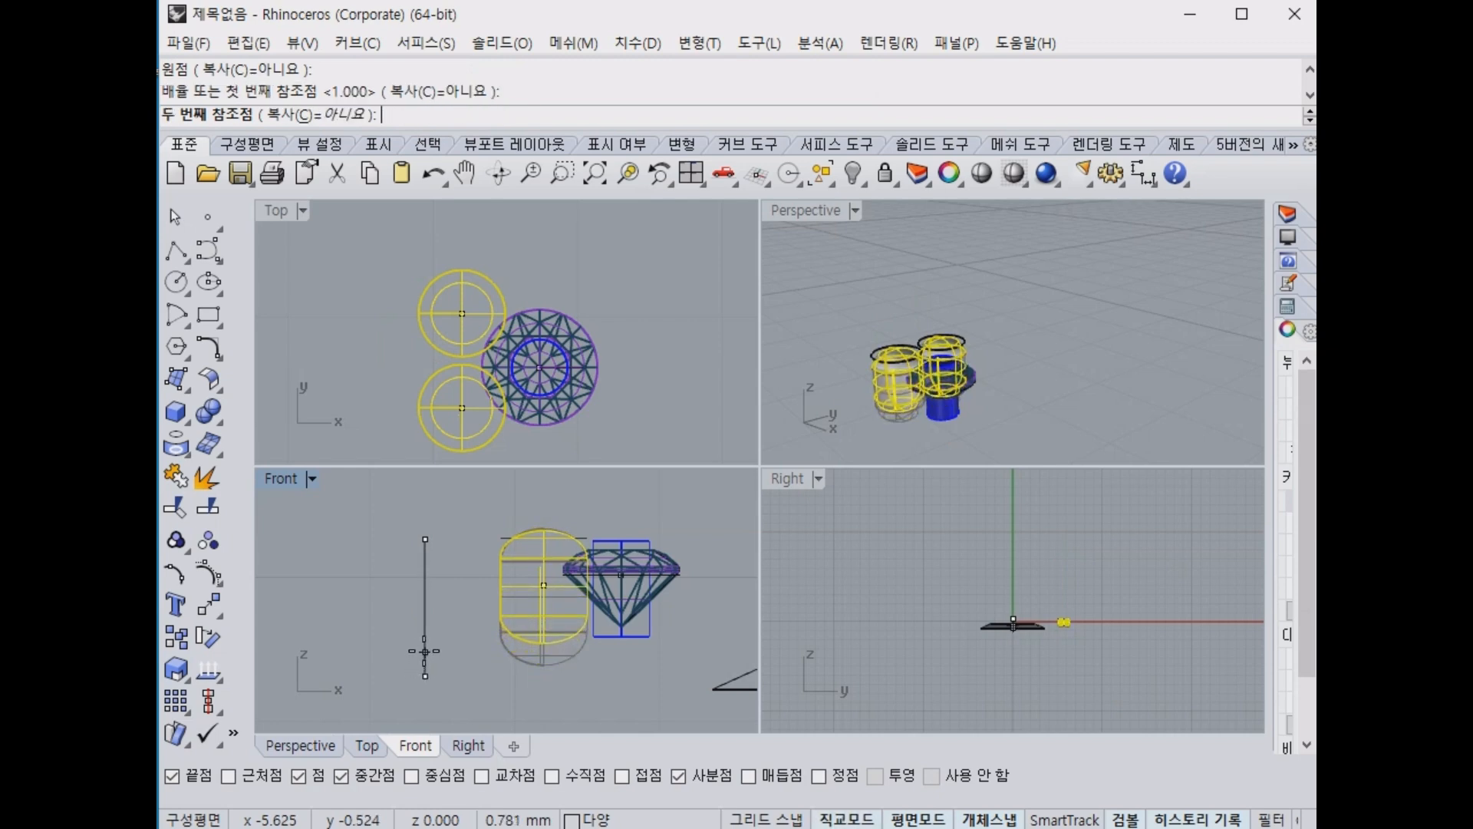
left_click(425, 643, "shift")
left_click(988, 358)
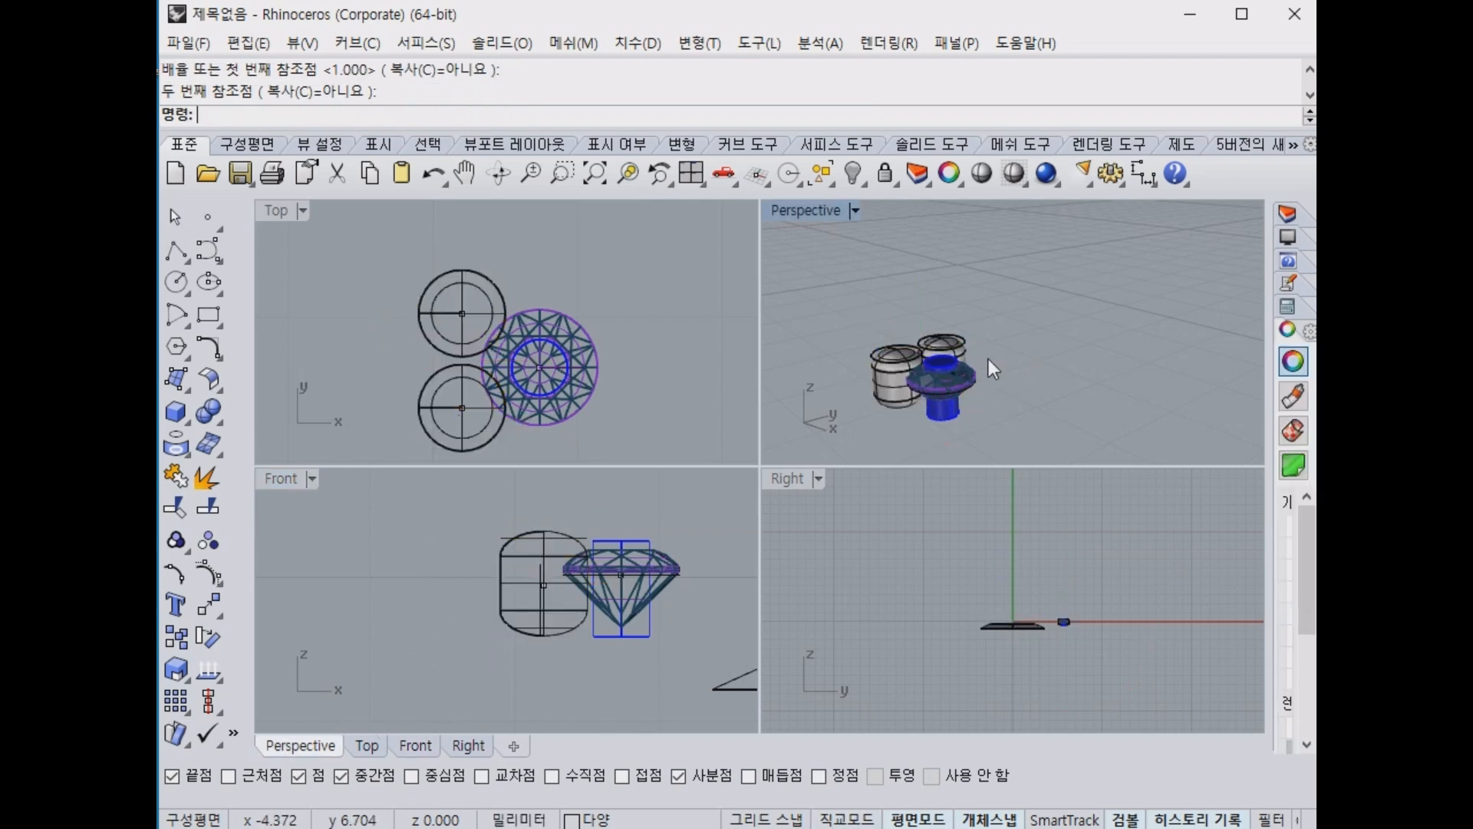
right_click_drag(988, 358, 950, 344)
left_click(940, 338)
key("Delete")
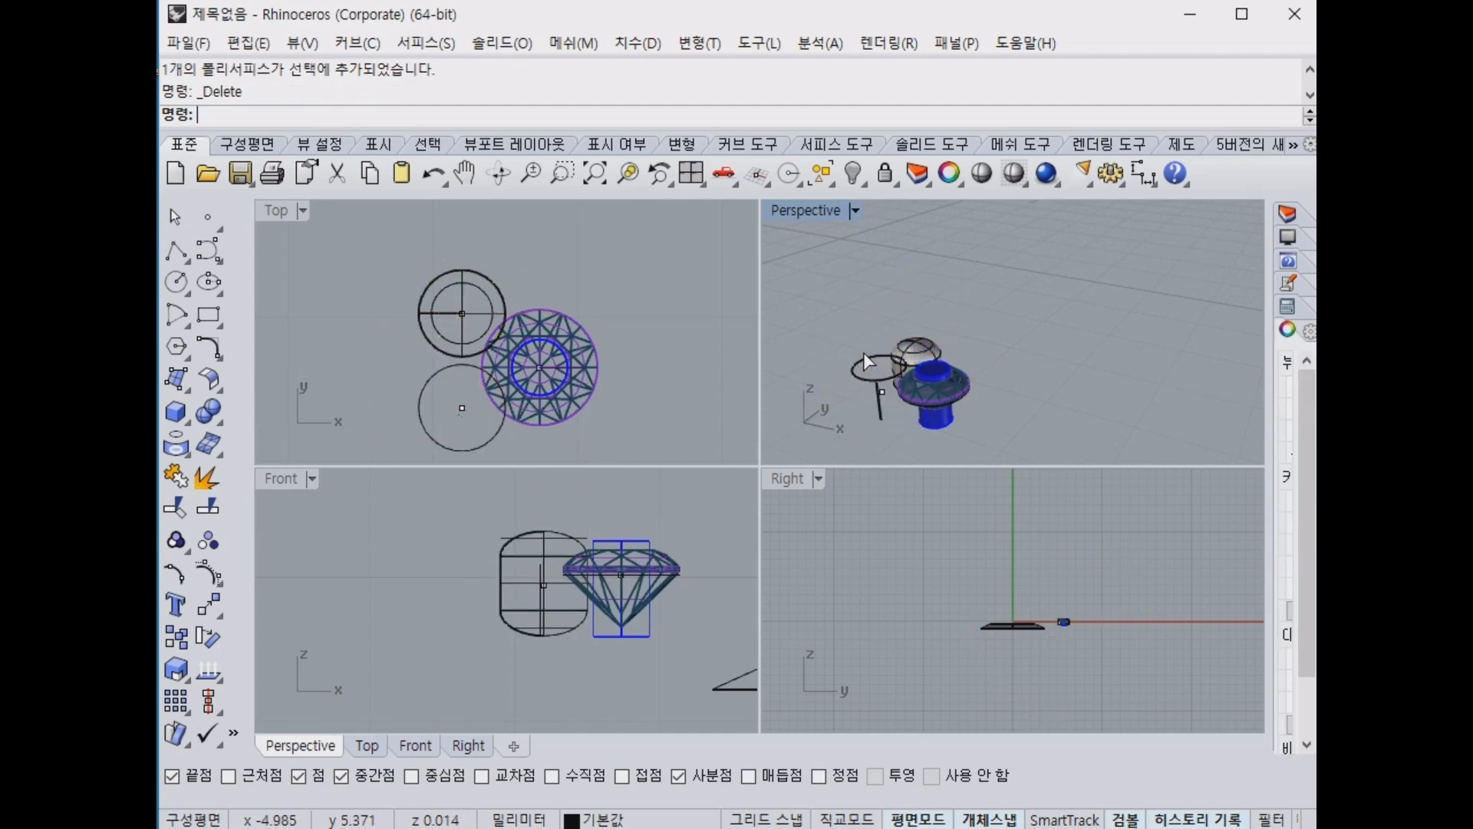
key("ctrl+z")
Delete the leftover circle curve around the top of the front prong.
scroll(882, 377, "up", 5)
left_click(883, 321)
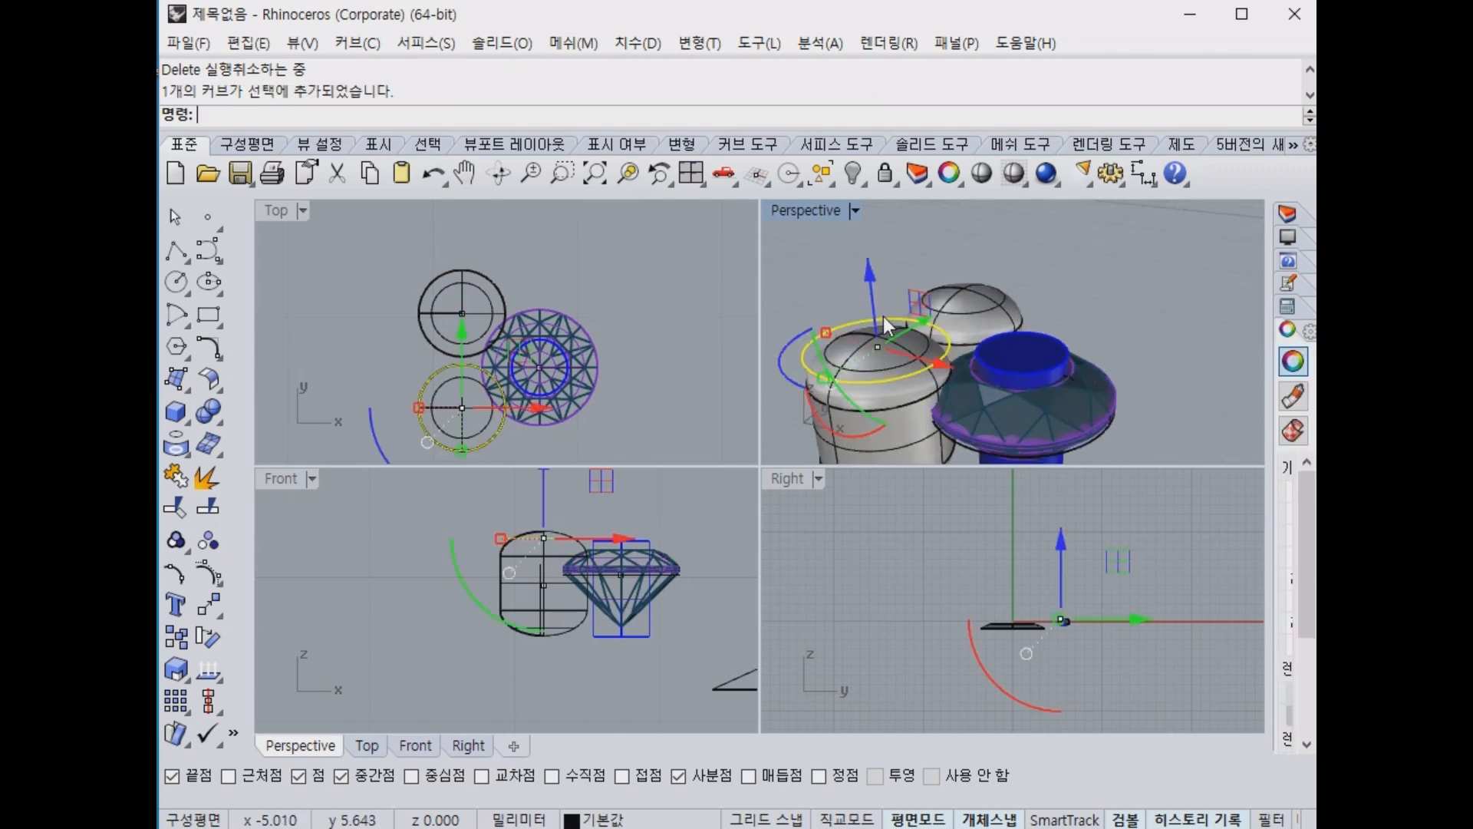
key("Delete")
right_click_drag(908, 310, 1023, 334)
scroll(1015, 354, "down", 7)
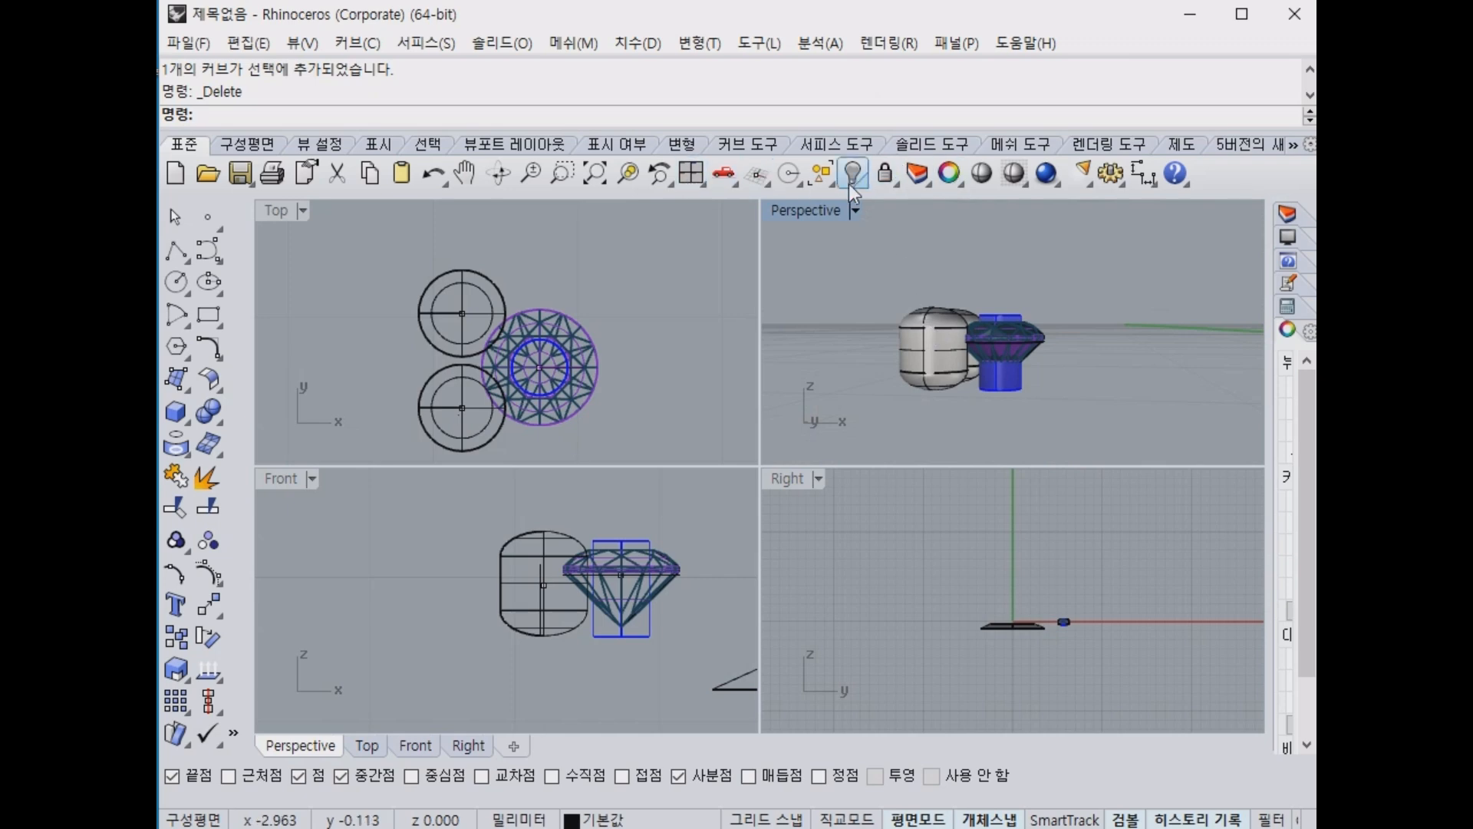
Show all hidden objects so the ring and setting can be compared with the small gem and prongs.
left_click(850, 182)
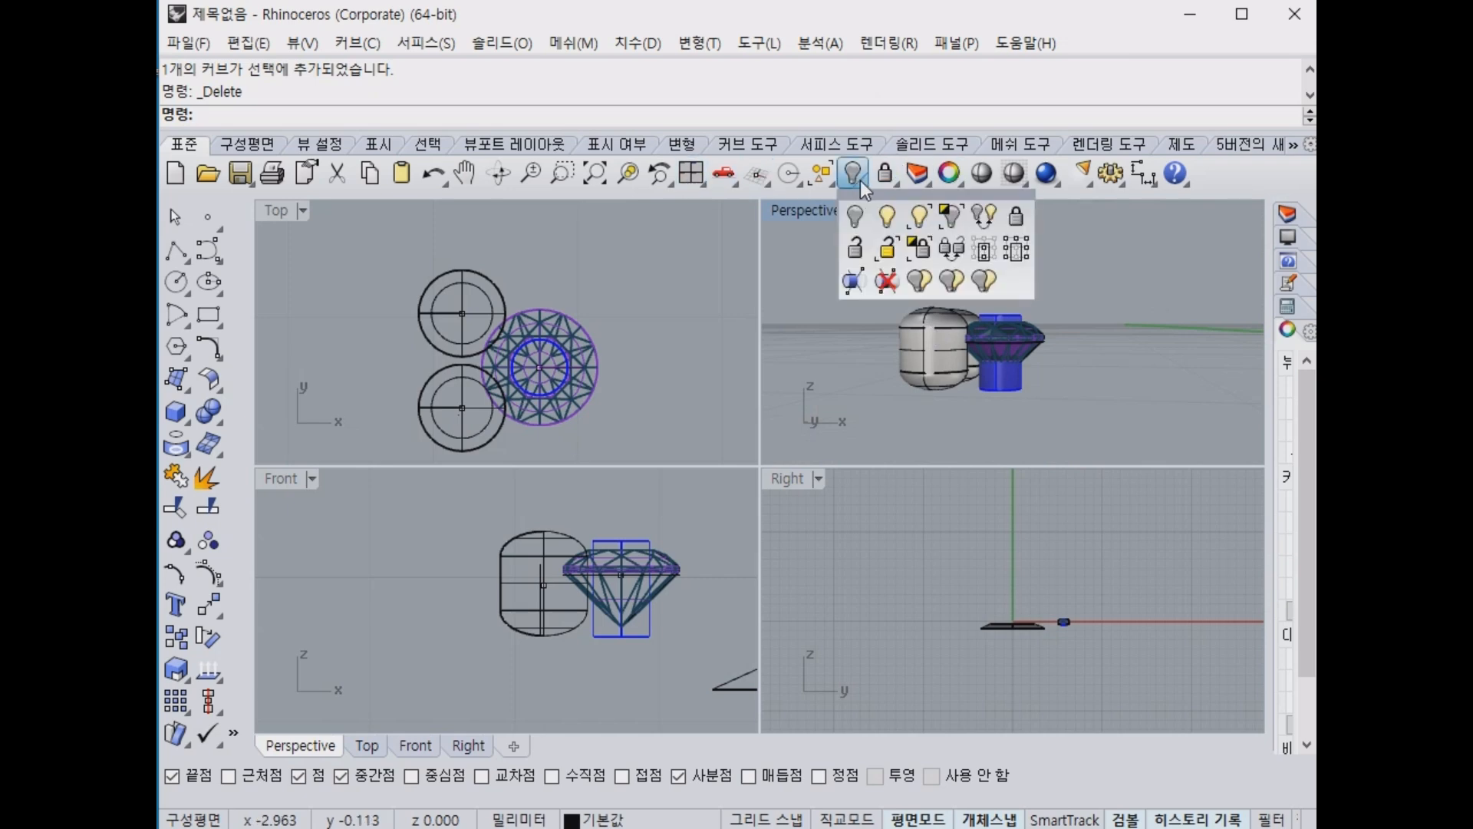
left_click(887, 218)
scroll(1024, 333, "down", 10)
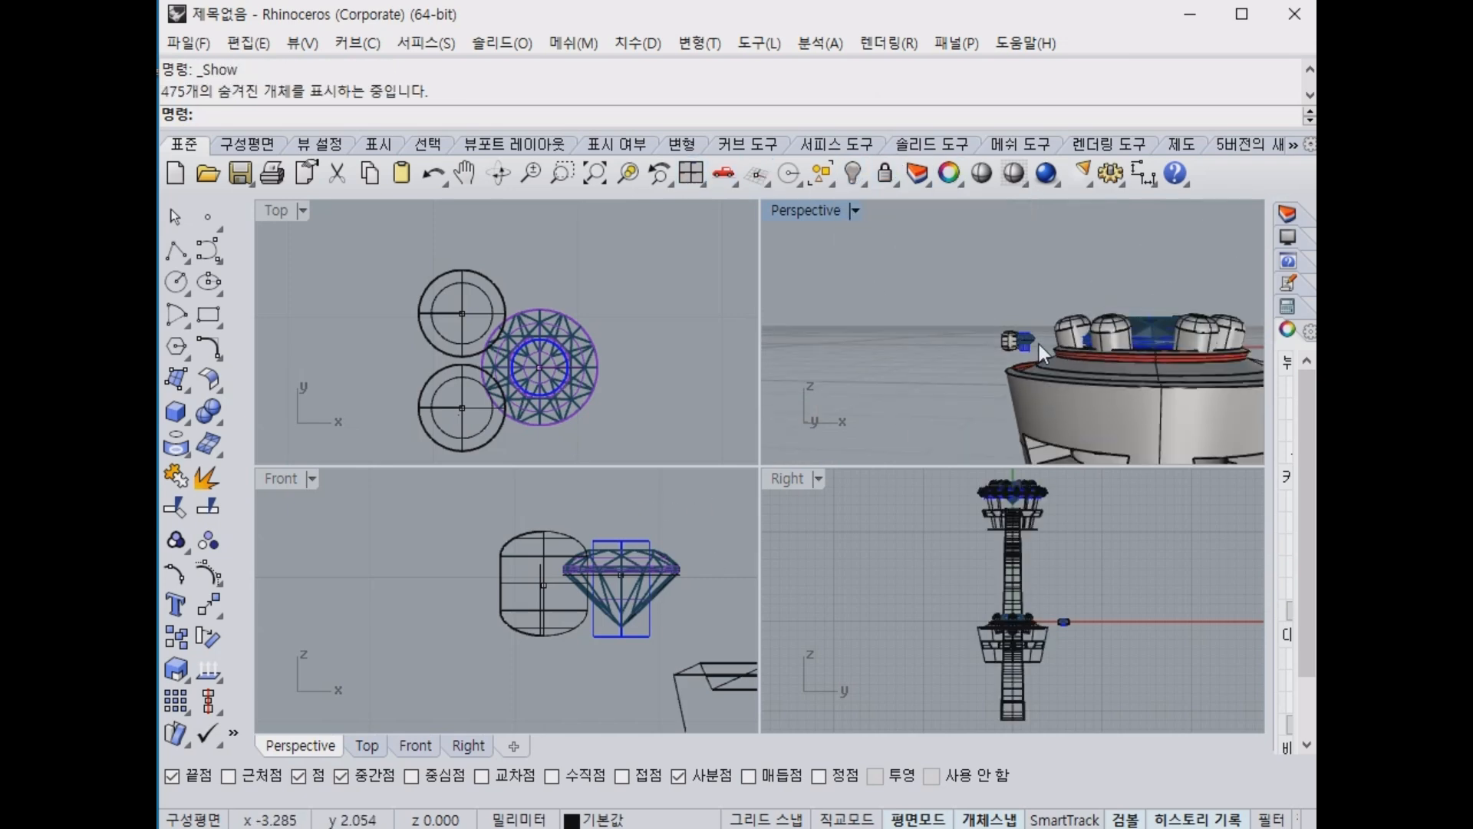
right_click_drag(609, 401, 553, 367)
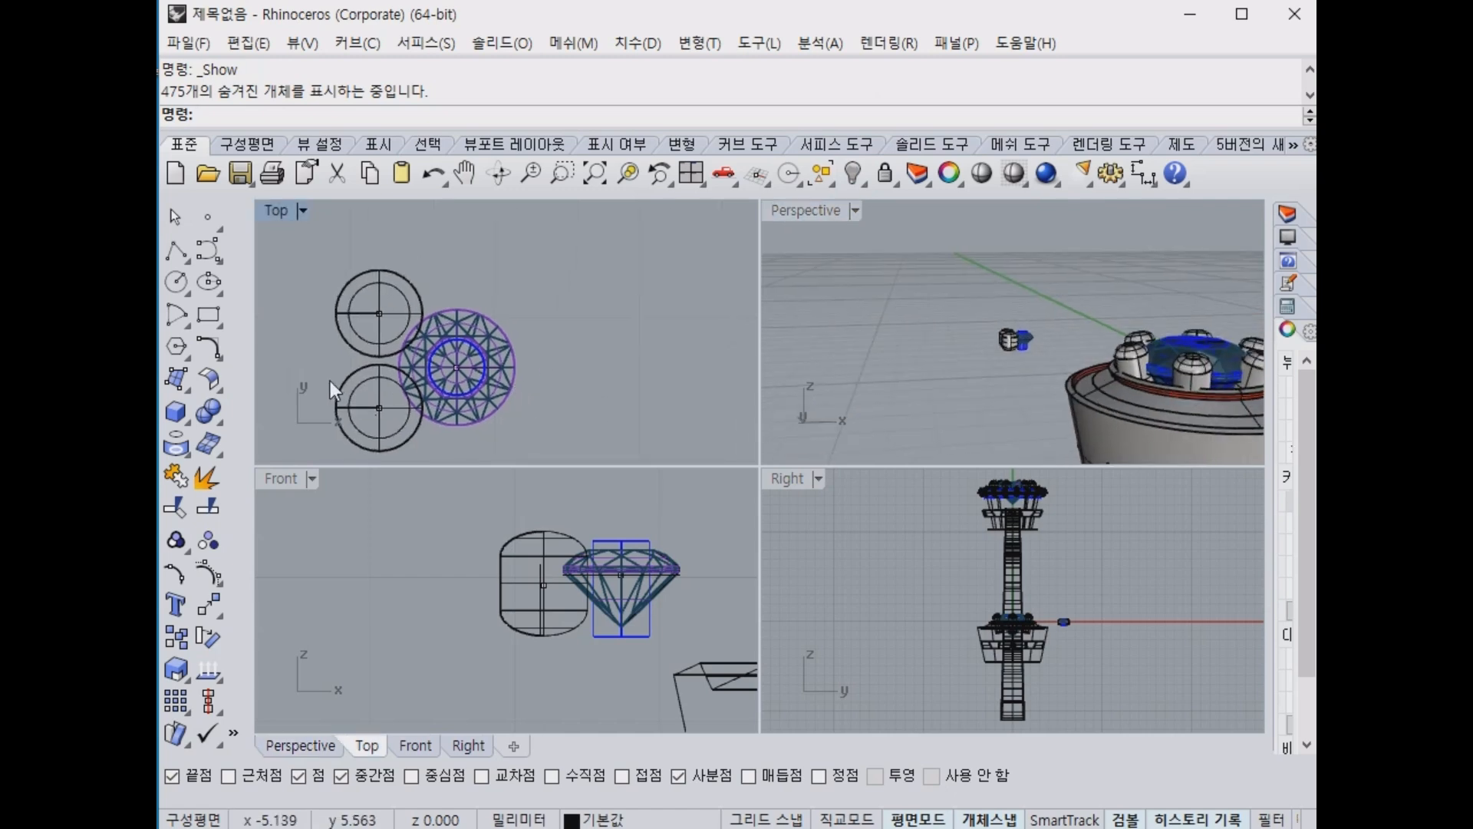
Draw a circle of 0.8 mm diameter in the Top view, between the small gem and the setting.
left_click(176, 281)
scroll(522, 339, "down", 5)
right_click_drag(522, 339, 498, 348)
left_click(566, 338)
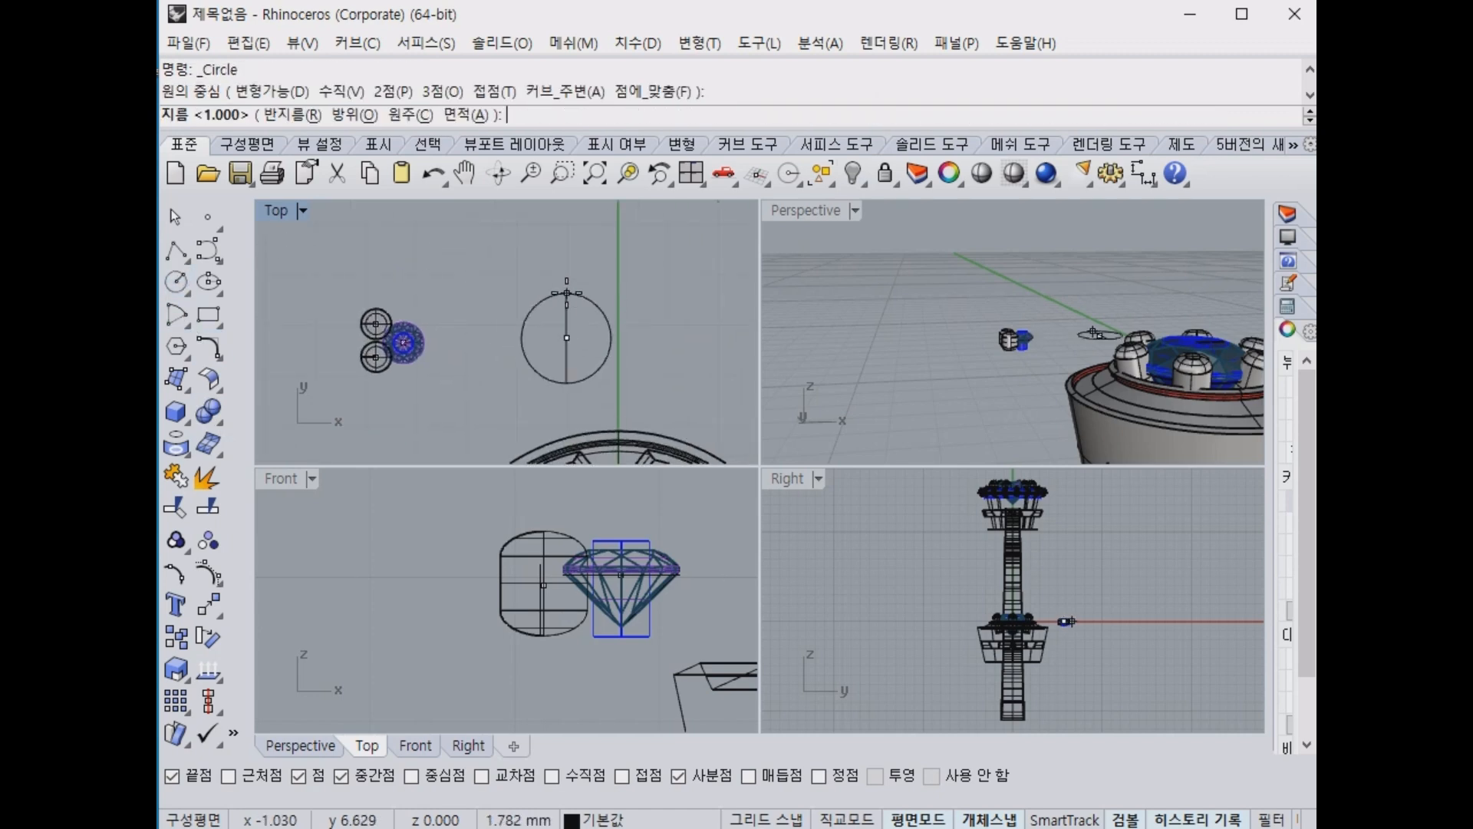
type("0.8")
key("Return")
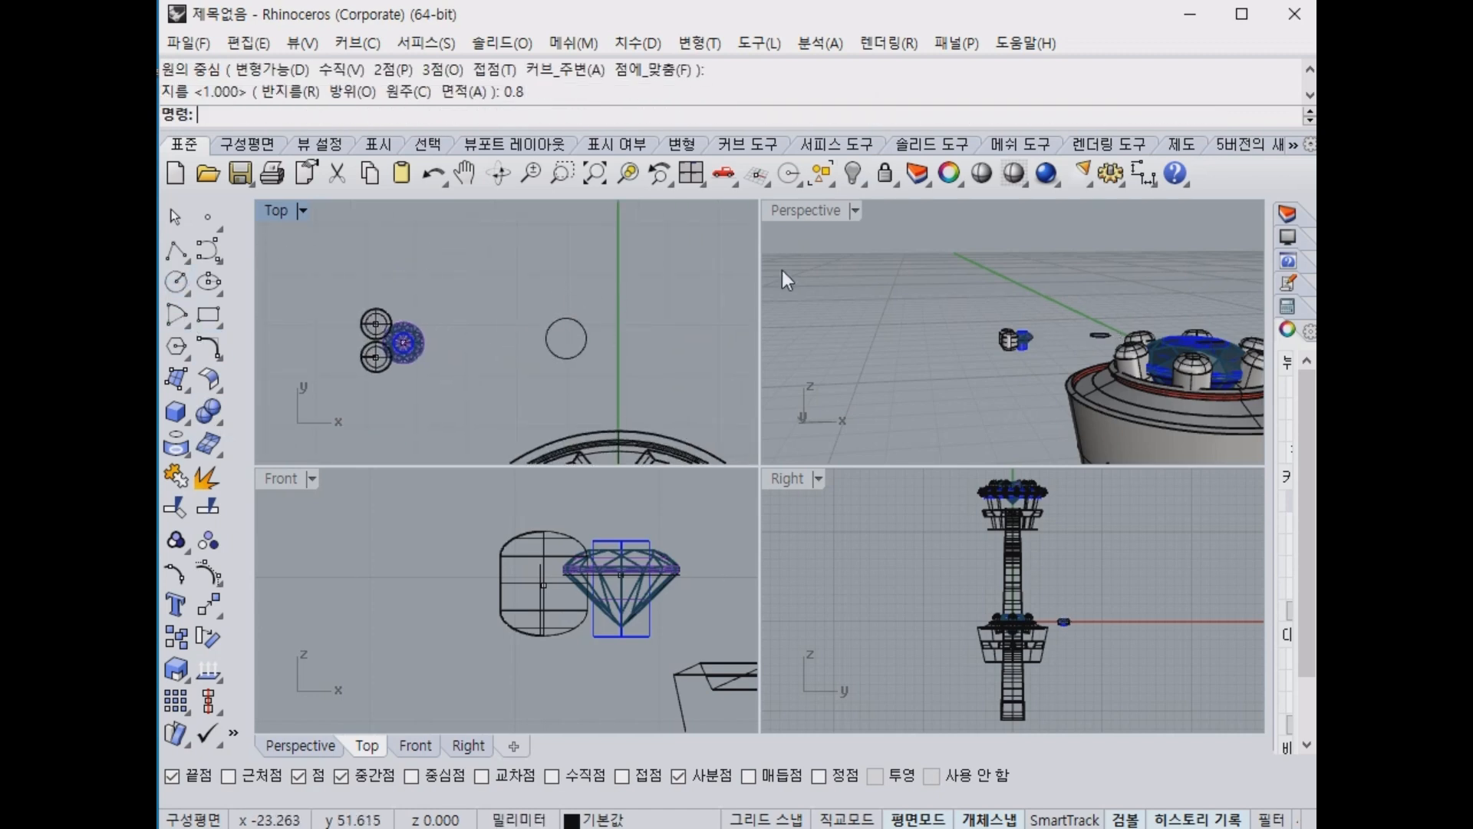
Draw a circle of 0.6 mm diameter in the Top view, between the small gem and the 0.8 mm circle.
key("Return")
left_click(504, 339)
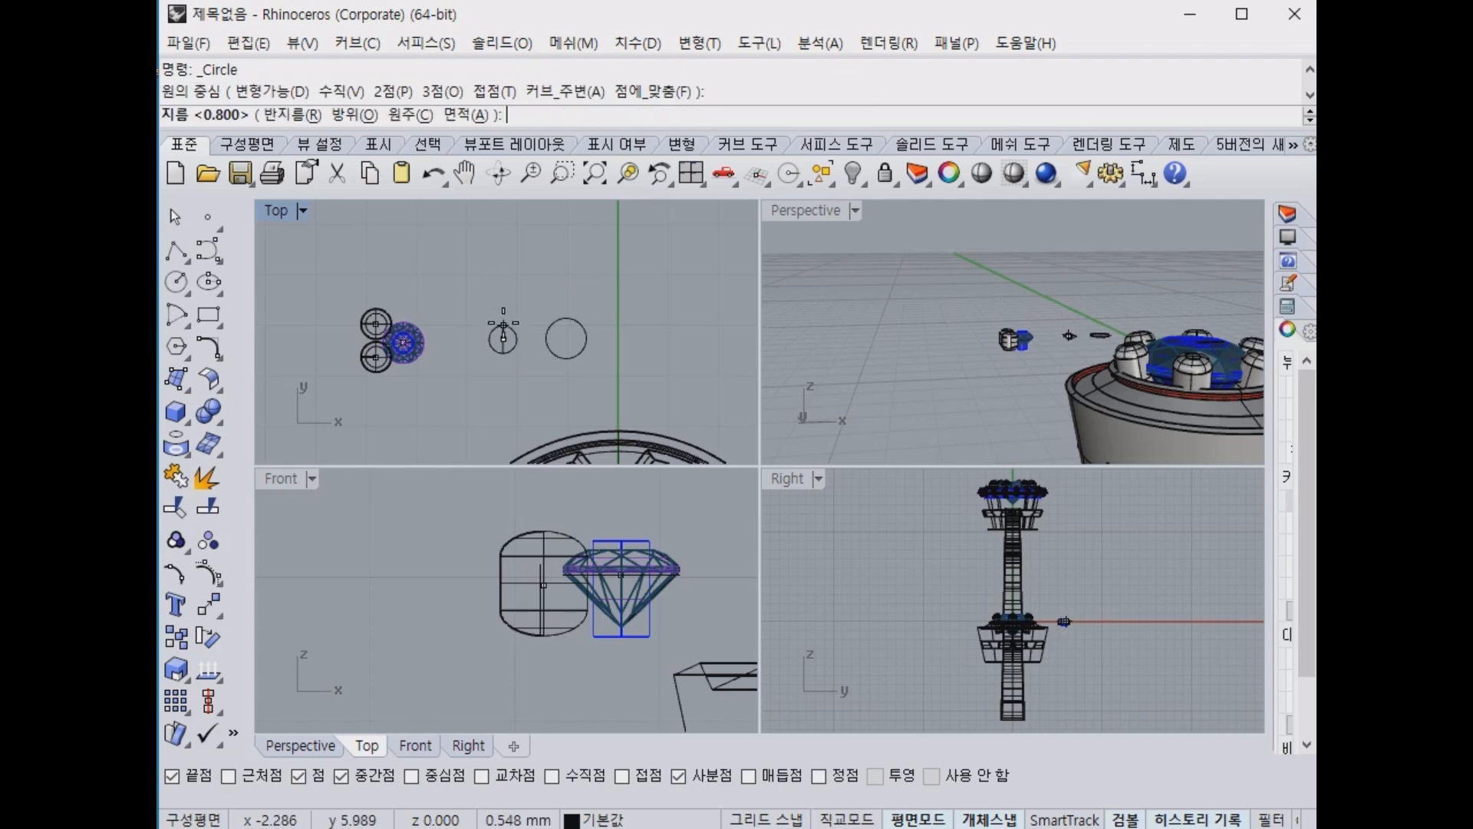
key("Return")
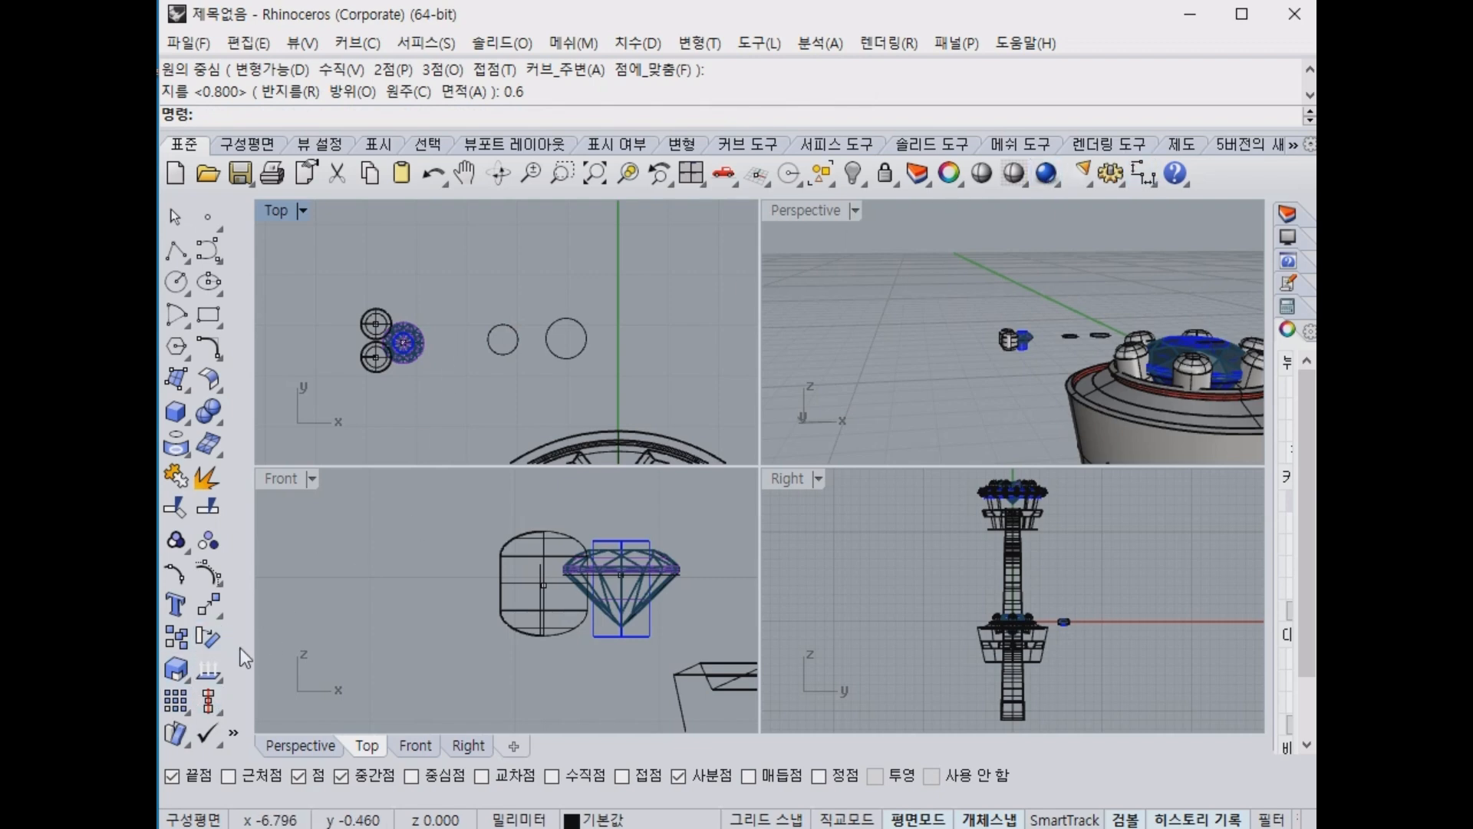
Place an area centroid point at the centre of both the 0.8 mm and 0.6 mm circles.
left_click(218, 680)
left_click(422, 713)
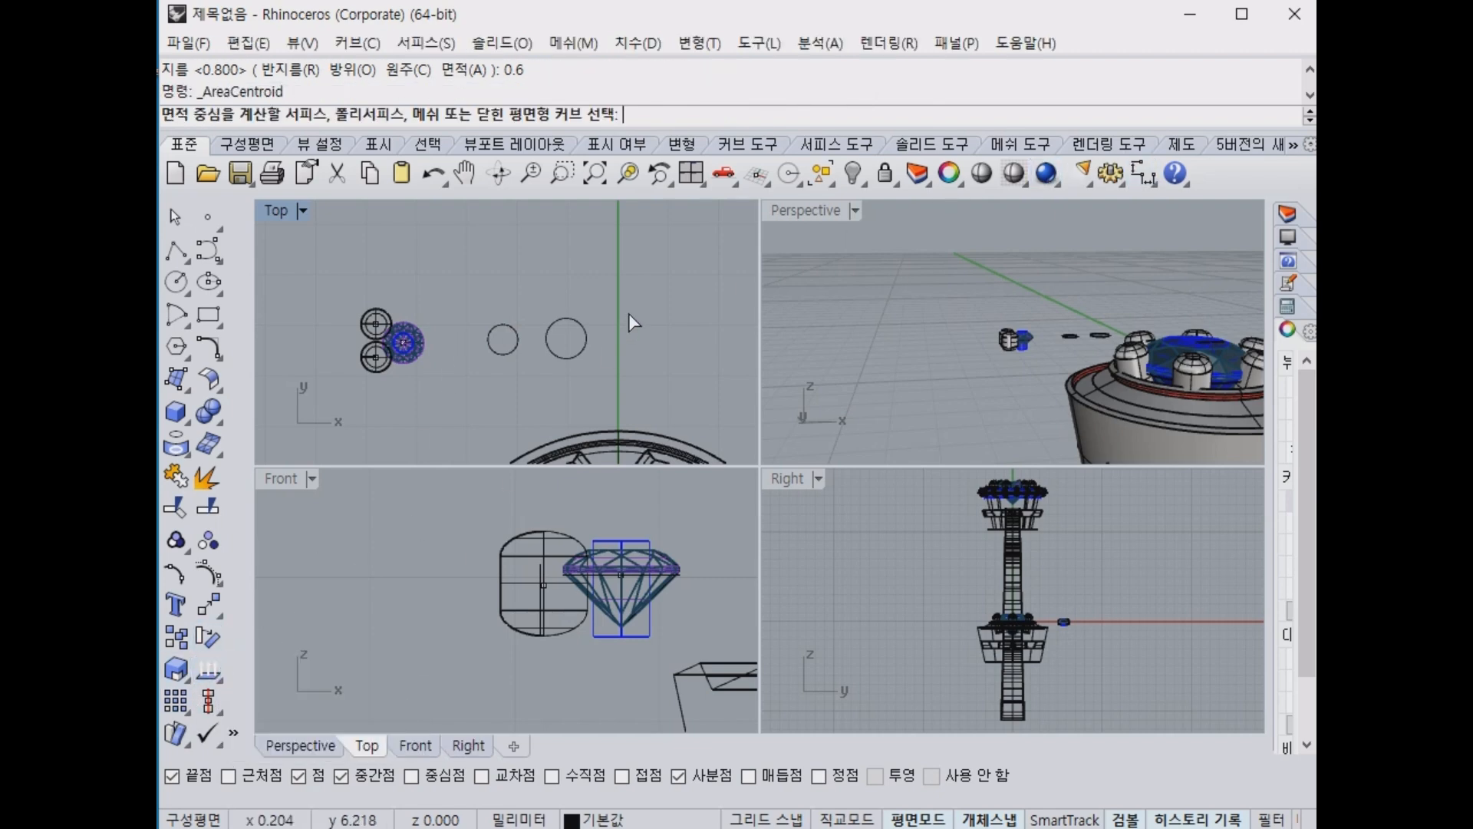
left_click(583, 350)
key("Return")
left_click(488, 338)
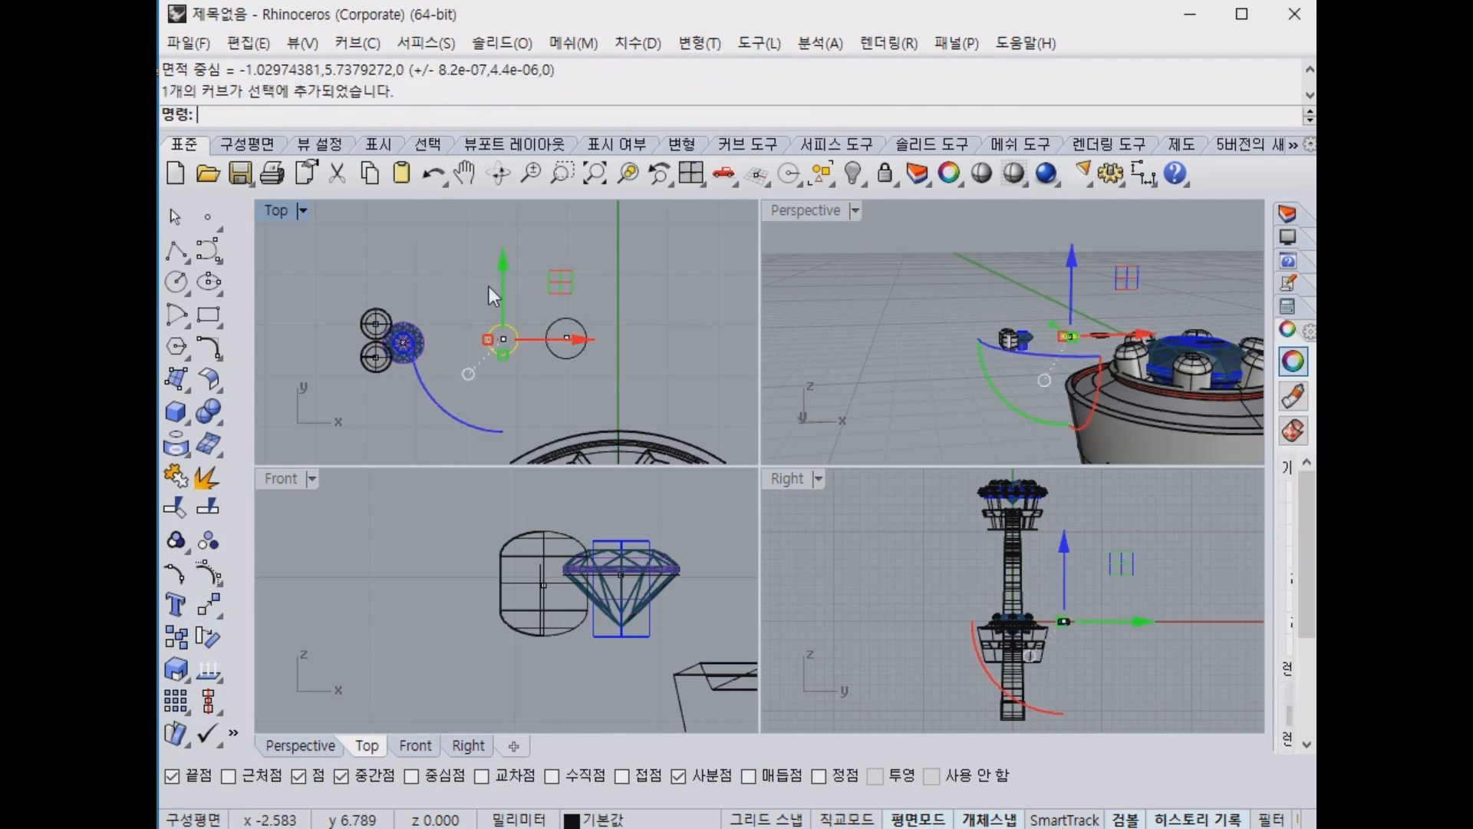
scroll(634, 309, "down", 2)
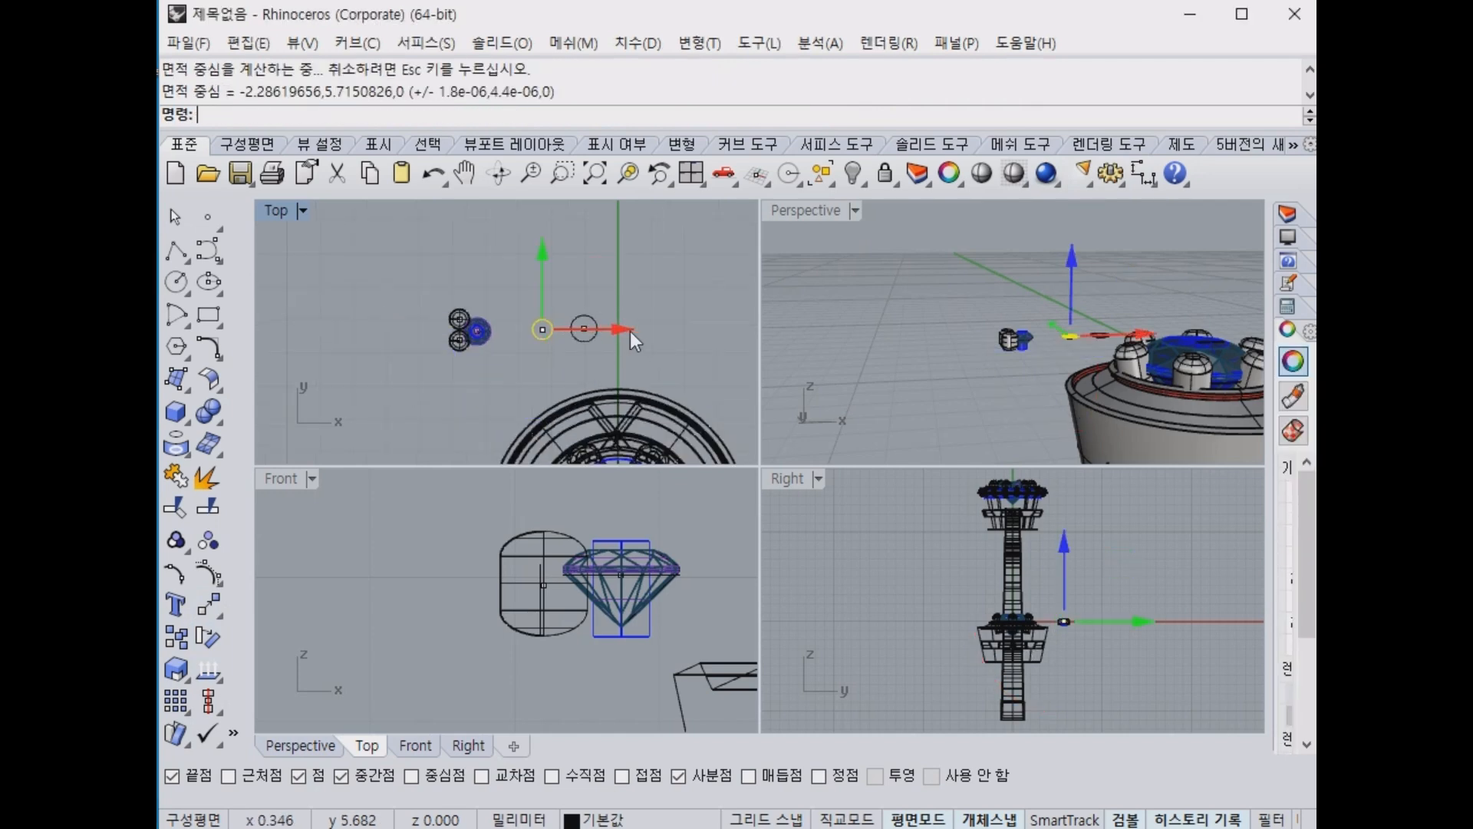
key("Escape")
Isolate the small gem, its prongs, both circles and the setting's channel surface by hiding all other objects.
scroll(1191, 342, "down", 3)
right_click_drag(1157, 347, 1061, 383, "shift")
scroll(1051, 366, "up", 3)
left_click_drag(637, 275, 399, 365)
left_click(970, 379, "shift")
left_click(937, 369, "shift")
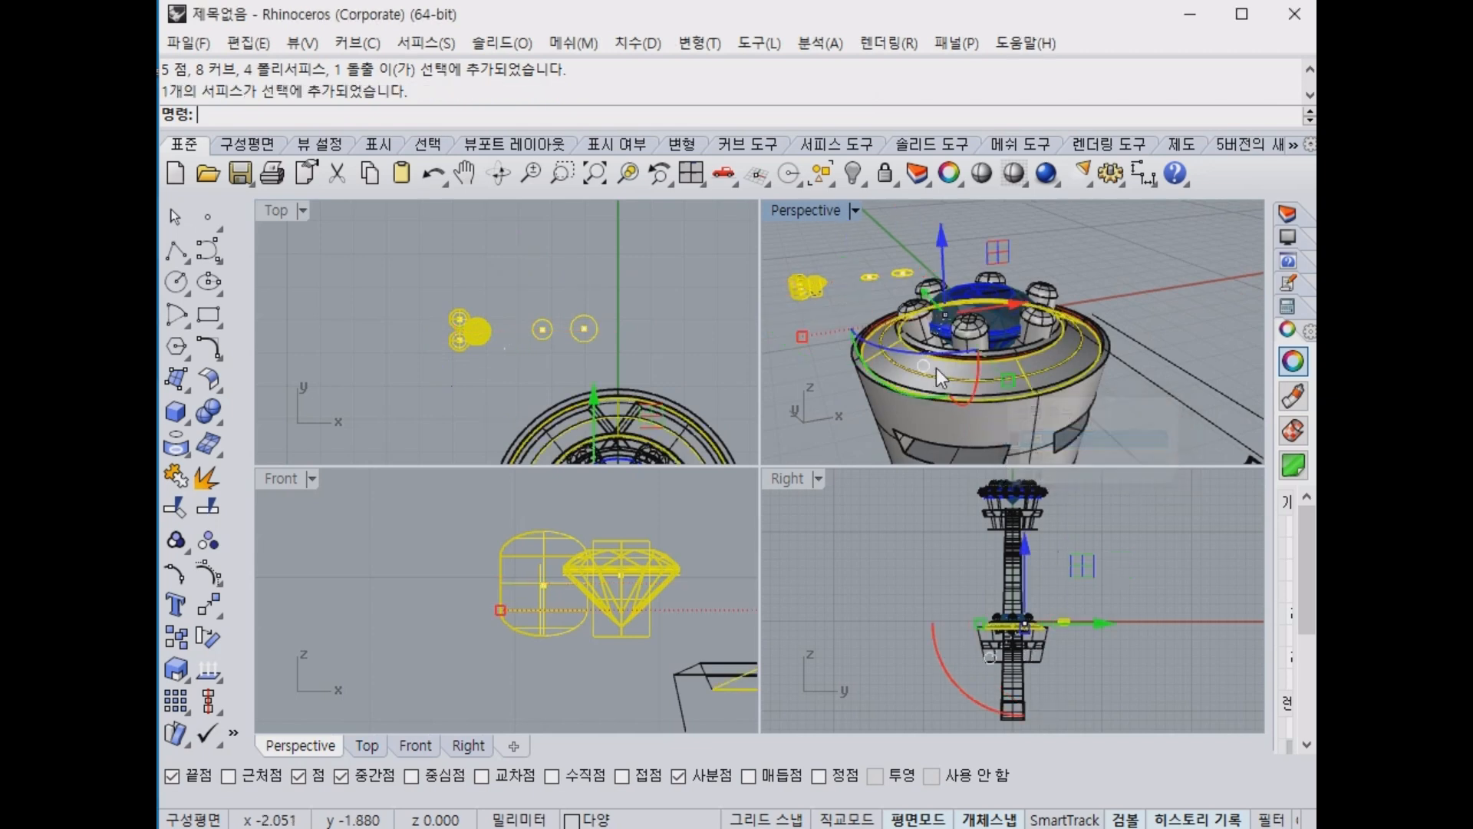
left_click(863, 184)
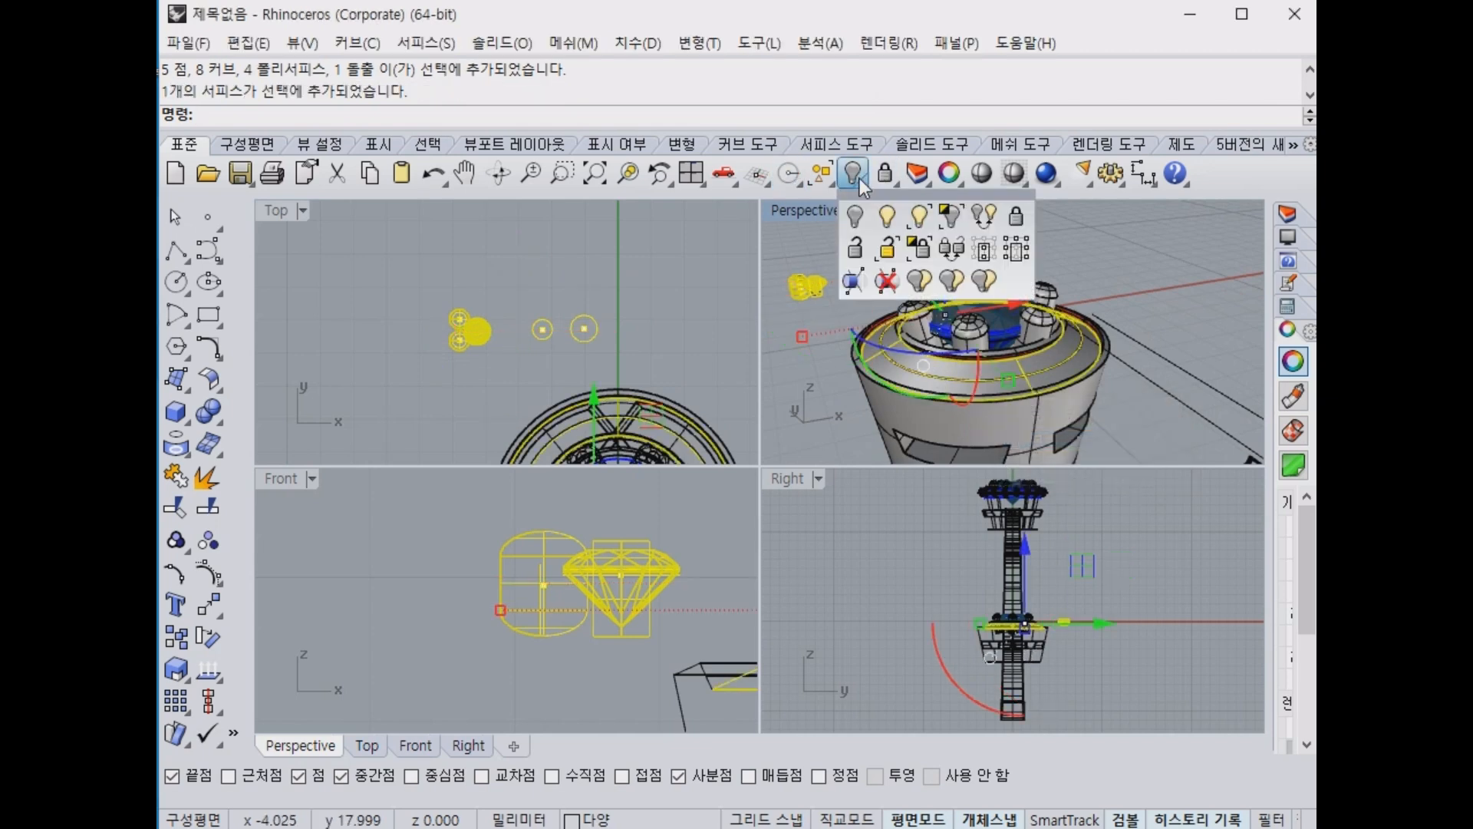
left_click(966, 209)
scroll(989, 321, "down", 5)
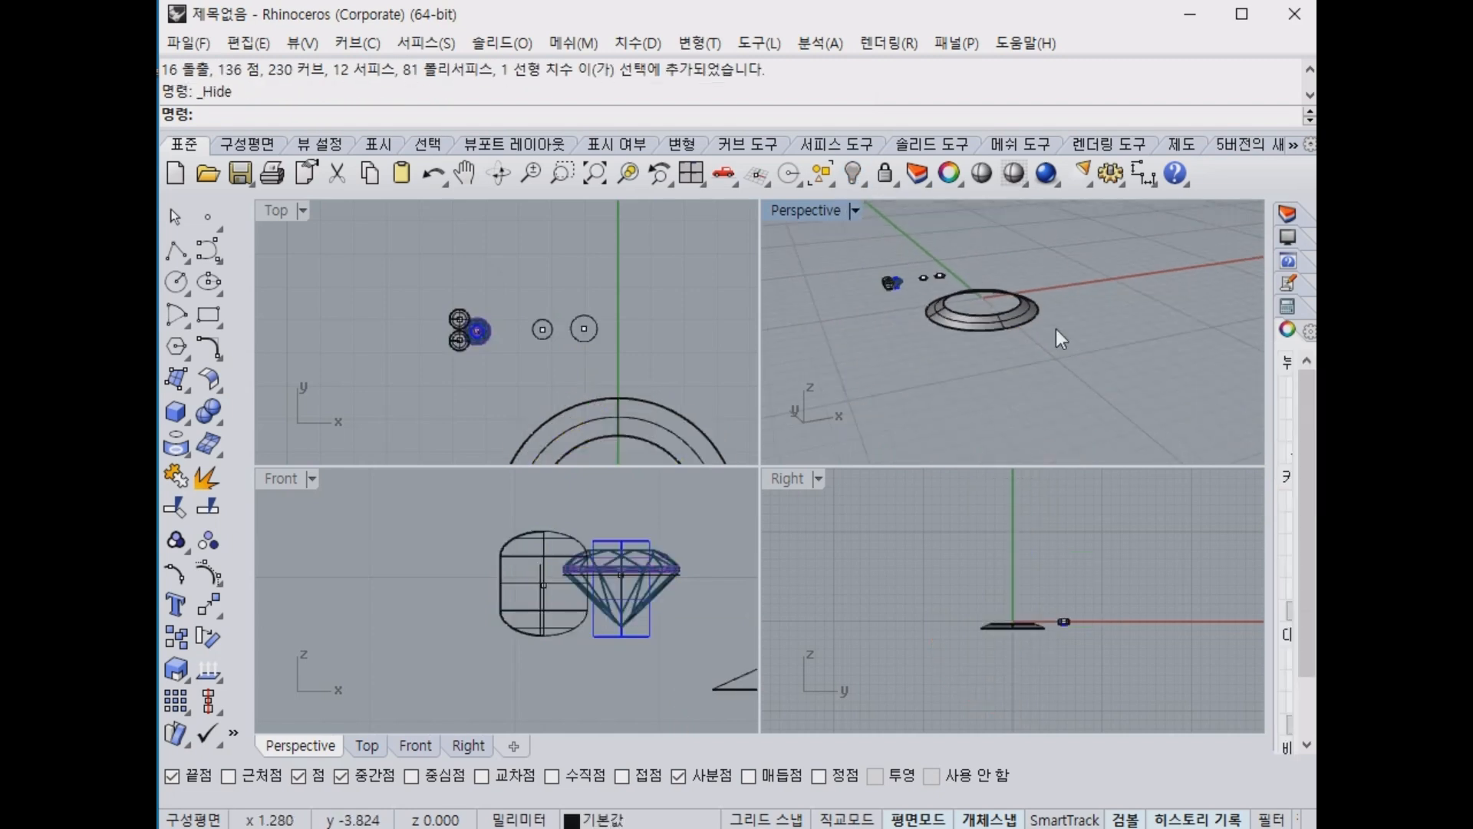
scroll(1007, 348, "up", 6)
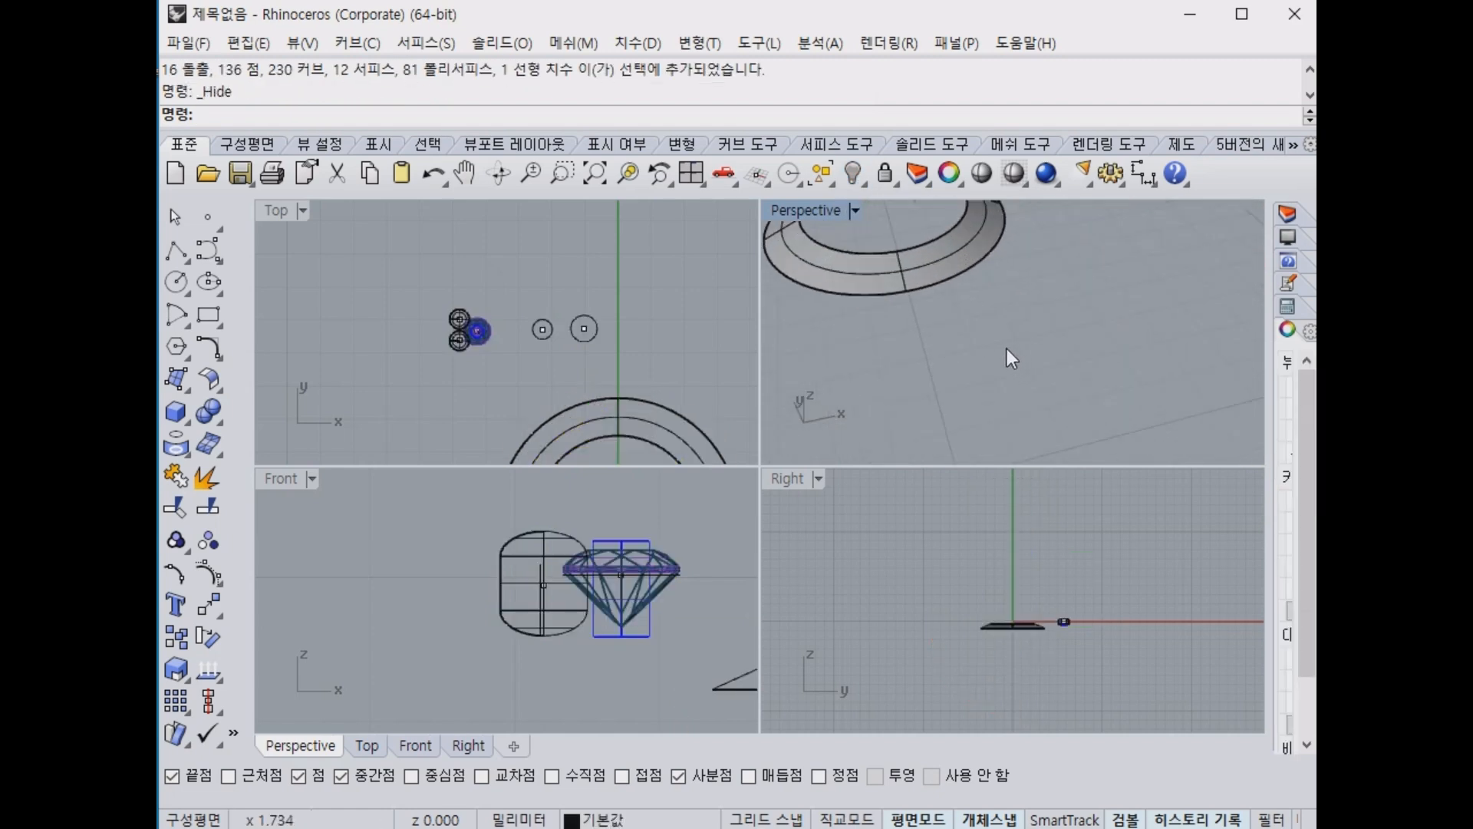
Extract an isocurve in the V direction running around the middle of the ring-shaped channel surface.
left_click(925, 270)
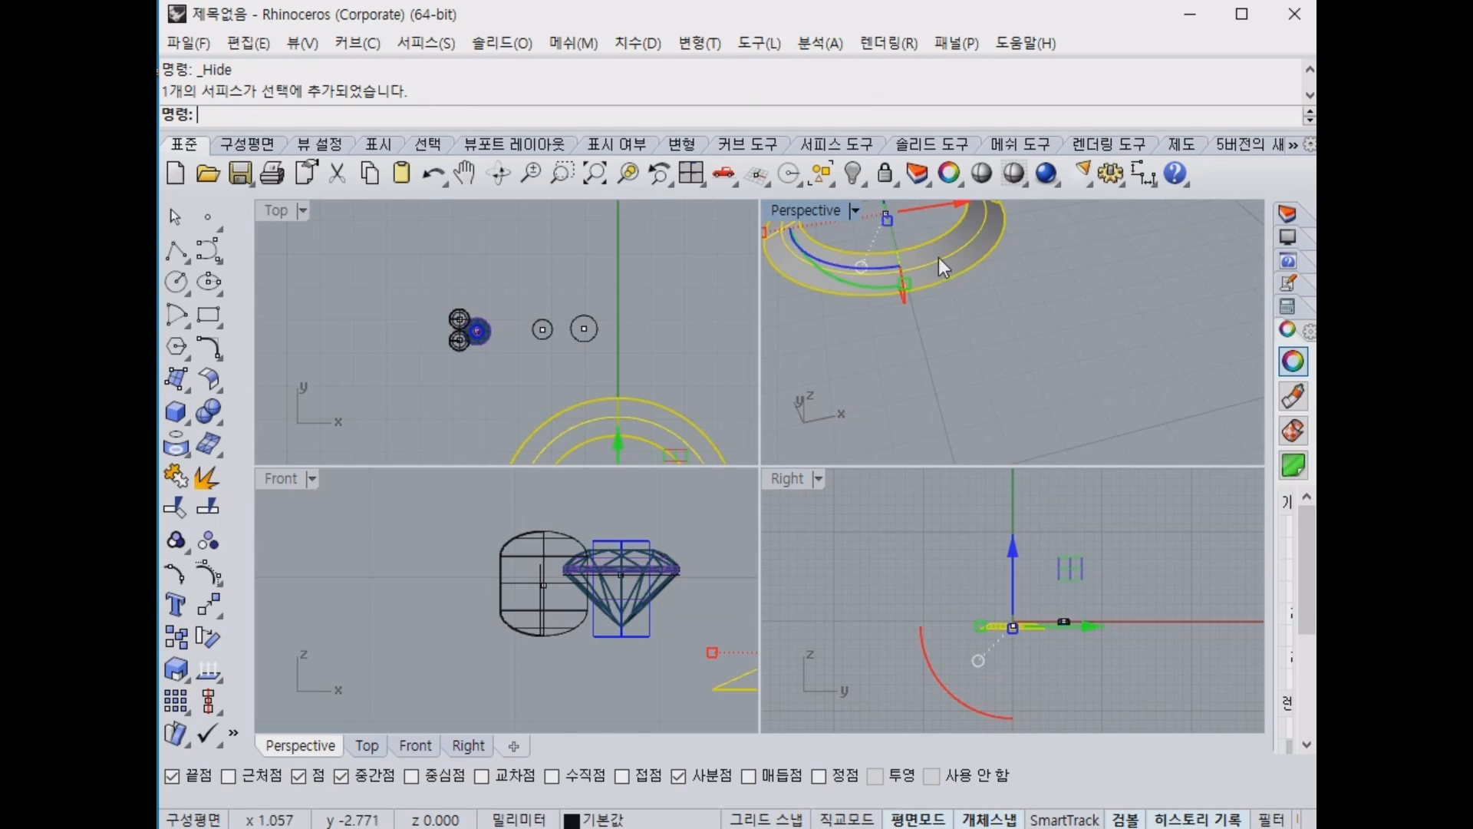
left_click(1019, 256)
left_click(965, 242)
left_click(1052, 254)
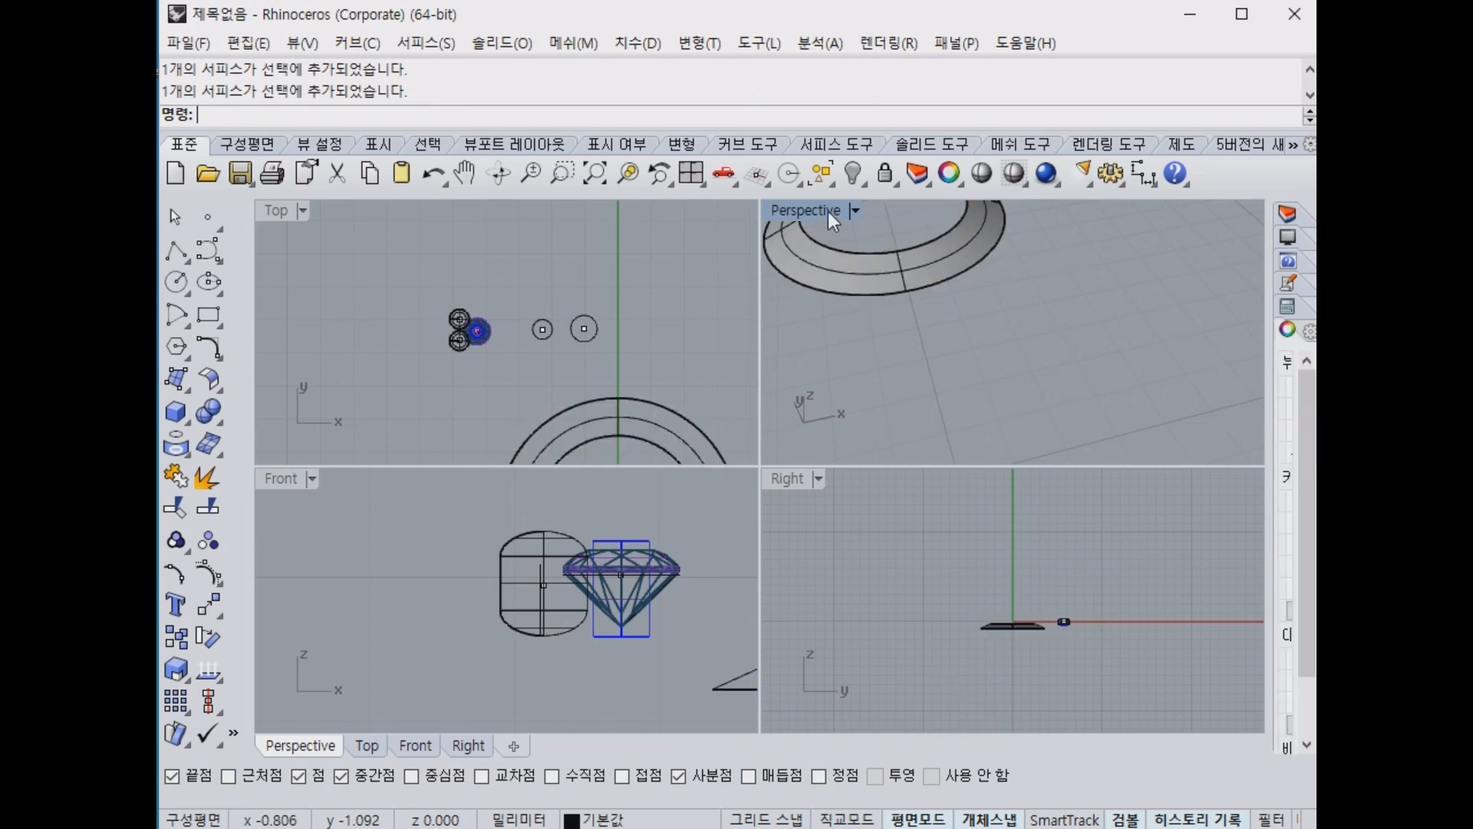
right_click_drag(930, 236, 1031, 312, "shift")
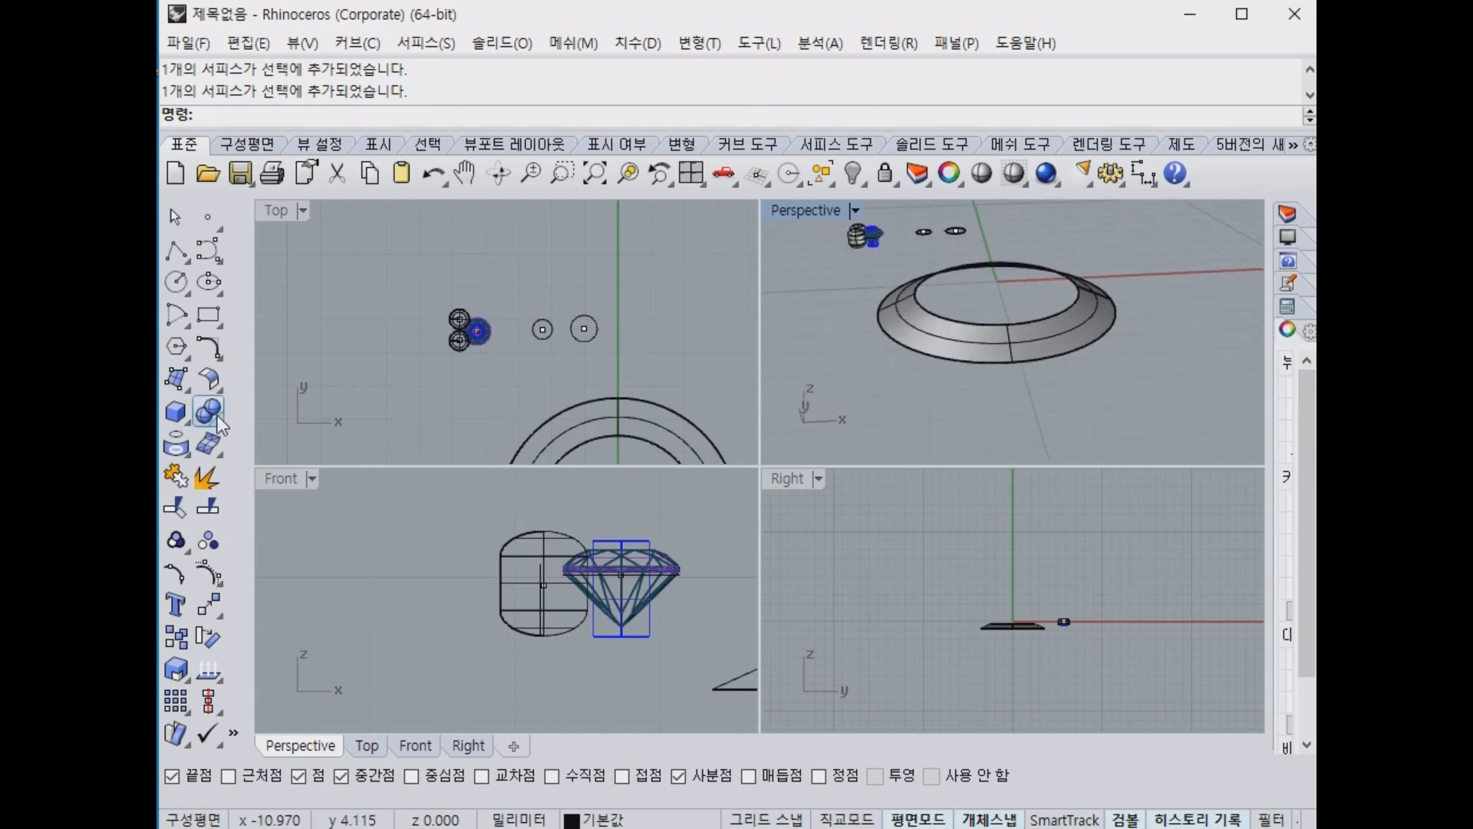
left_click(184, 457)
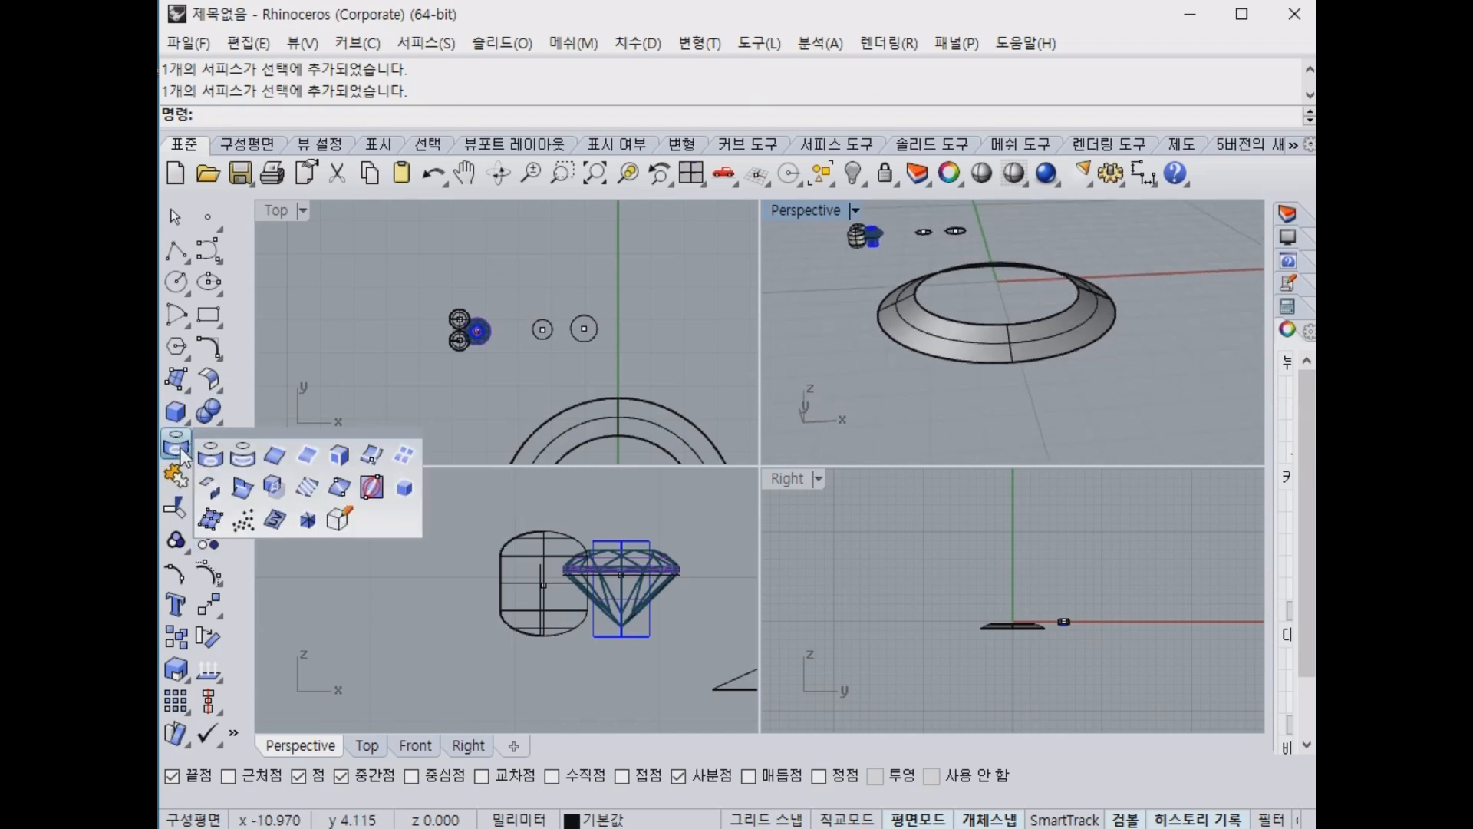
left_click(372, 456)
left_click(974, 346)
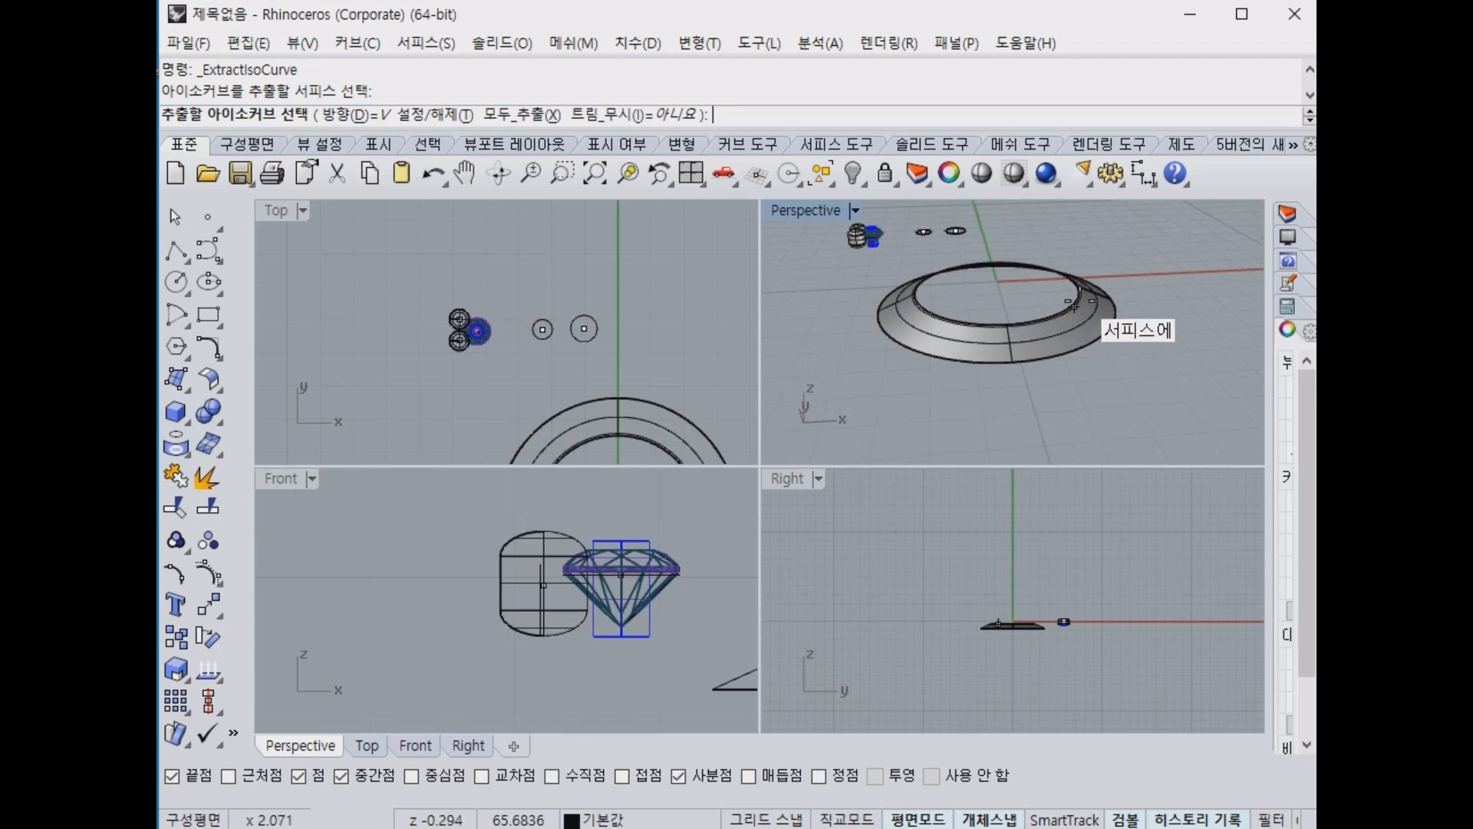
left_click(1093, 290)
key("Return")
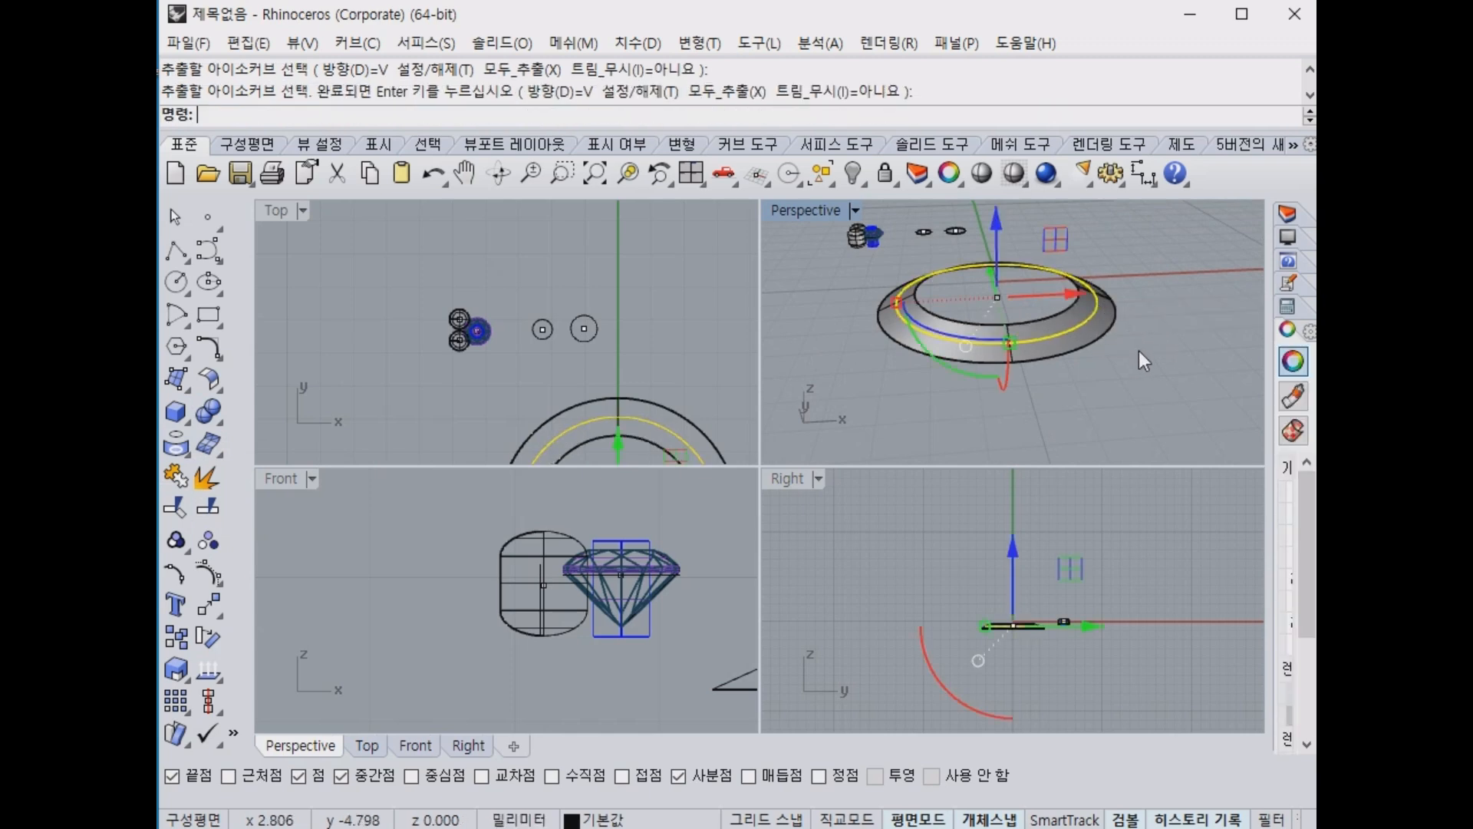
right_click_drag(1138, 352, 983, 422)
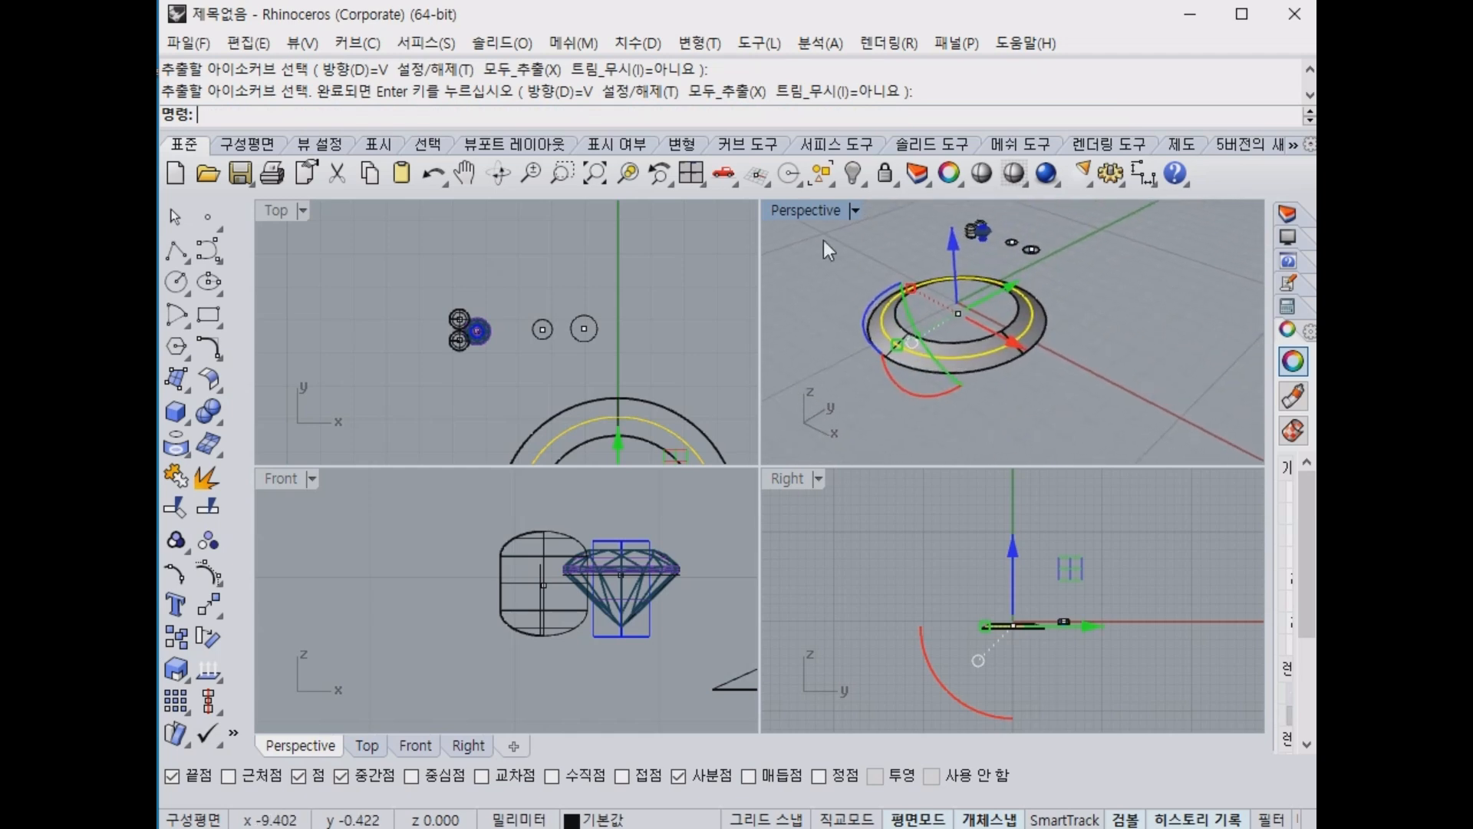
right_click_drag(694, 403, 635, 333)
left_click(1079, 408)
Try to orient the 0.8 mm circle from its centre onto the channel surface at the isocurve's seam without copying, and undo the placement.
right_click_drag(1079, 408, 1017, 361)
scroll(990, 380, "up", 5)
scroll(662, 403, "down", 3)
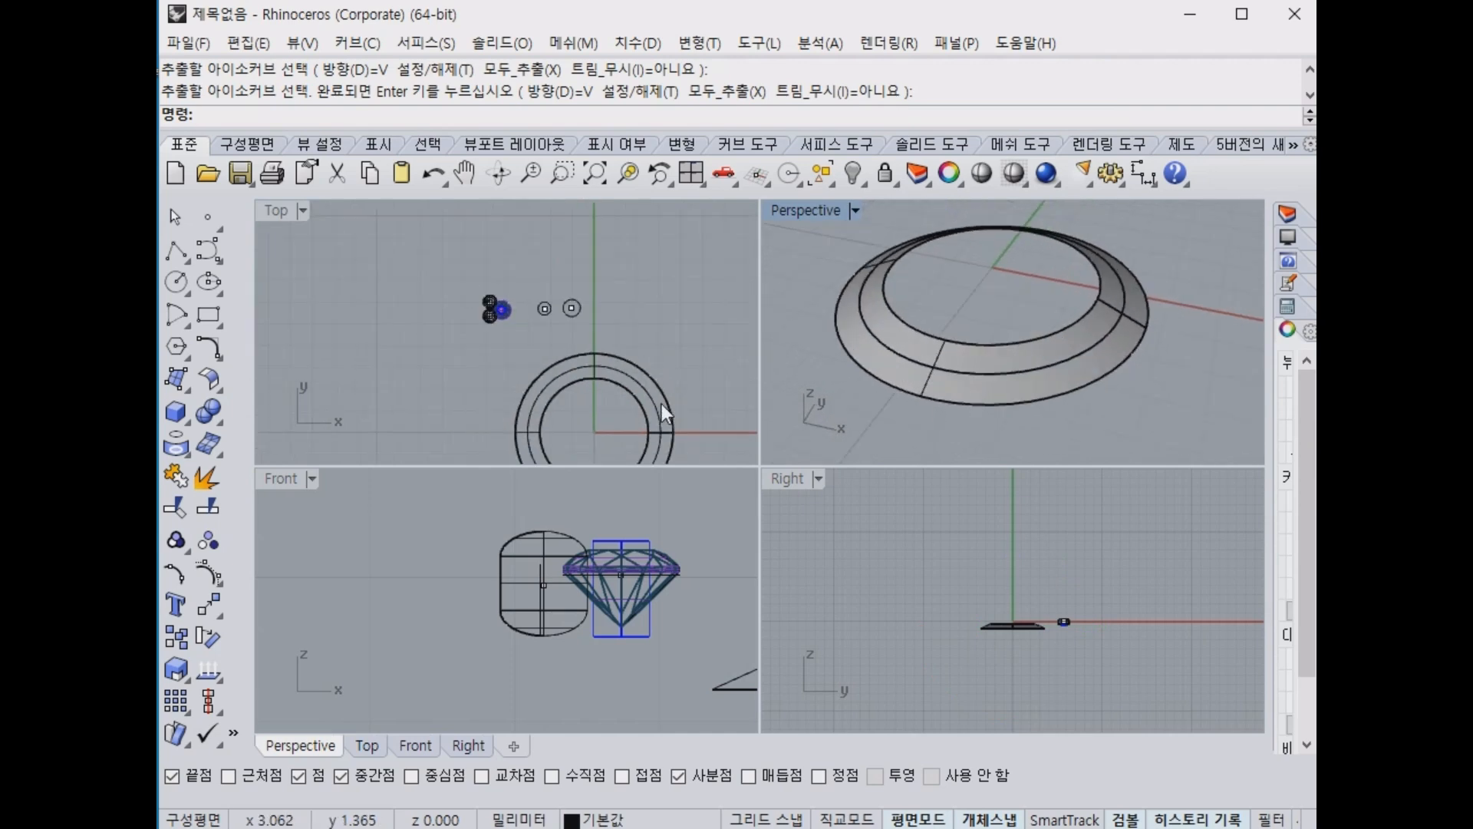
right_click_drag(662, 404, 615, 372)
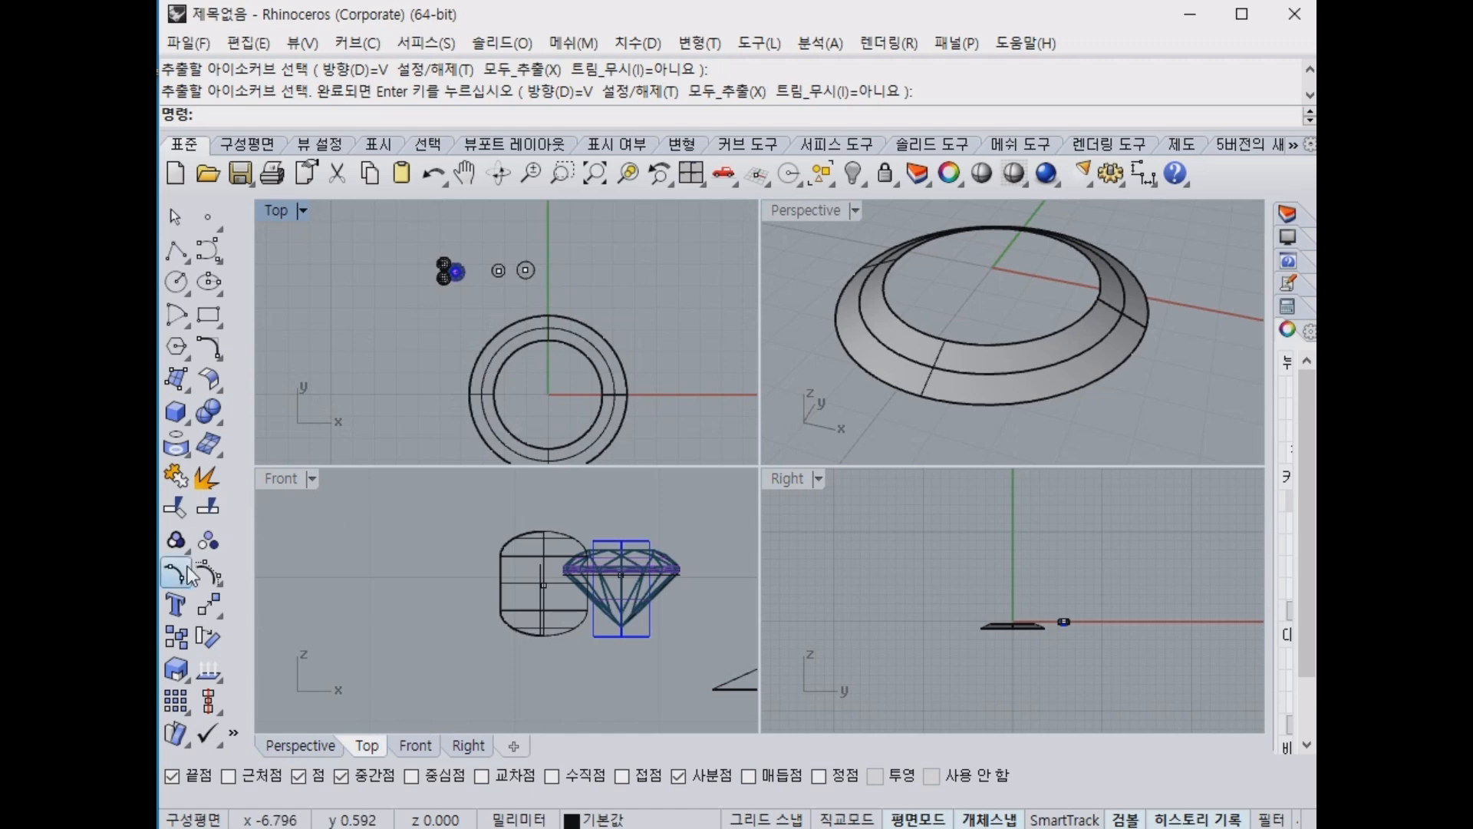
left_click(214, 610)
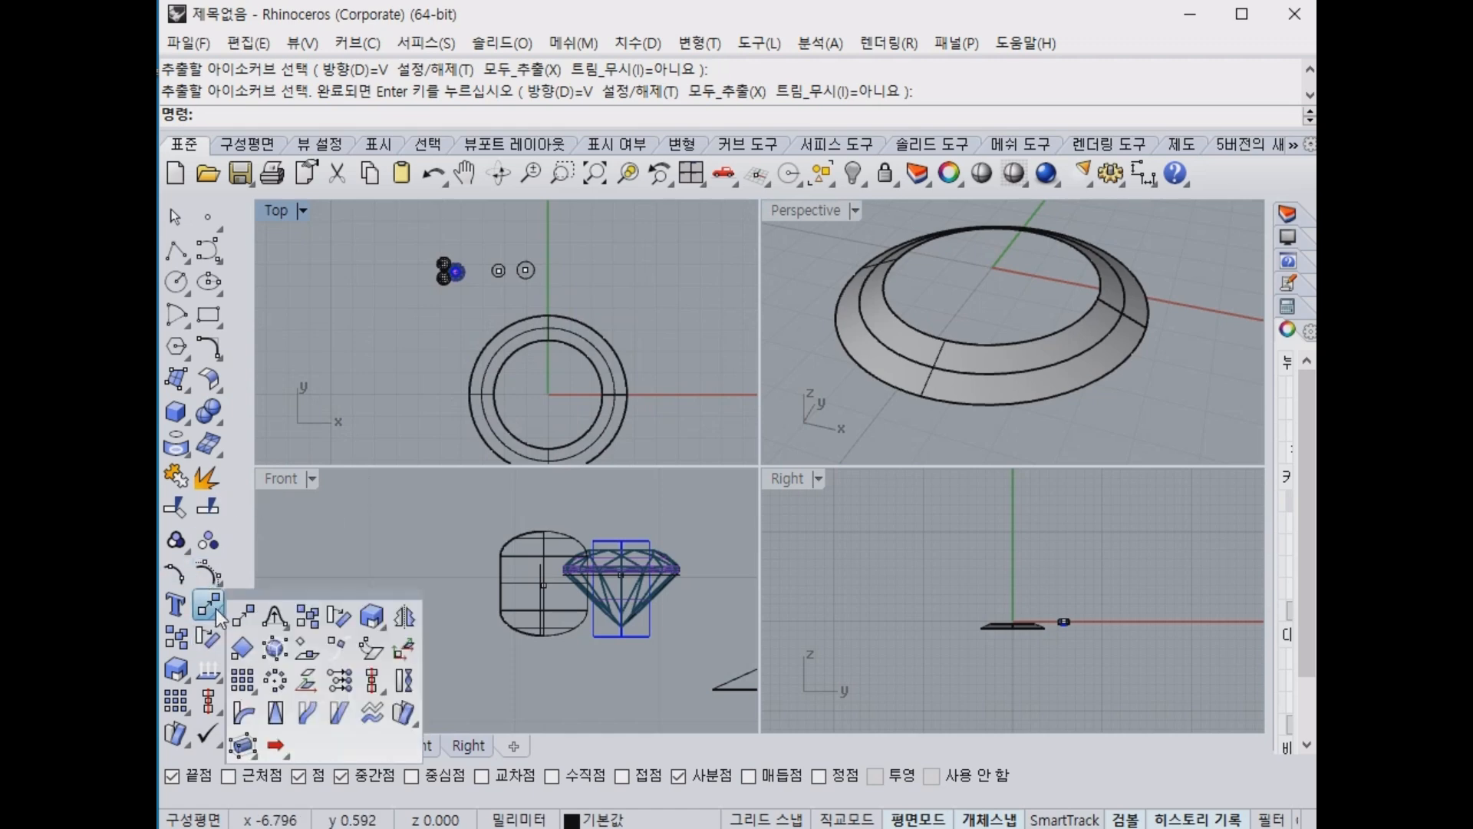
left_click(305, 652)
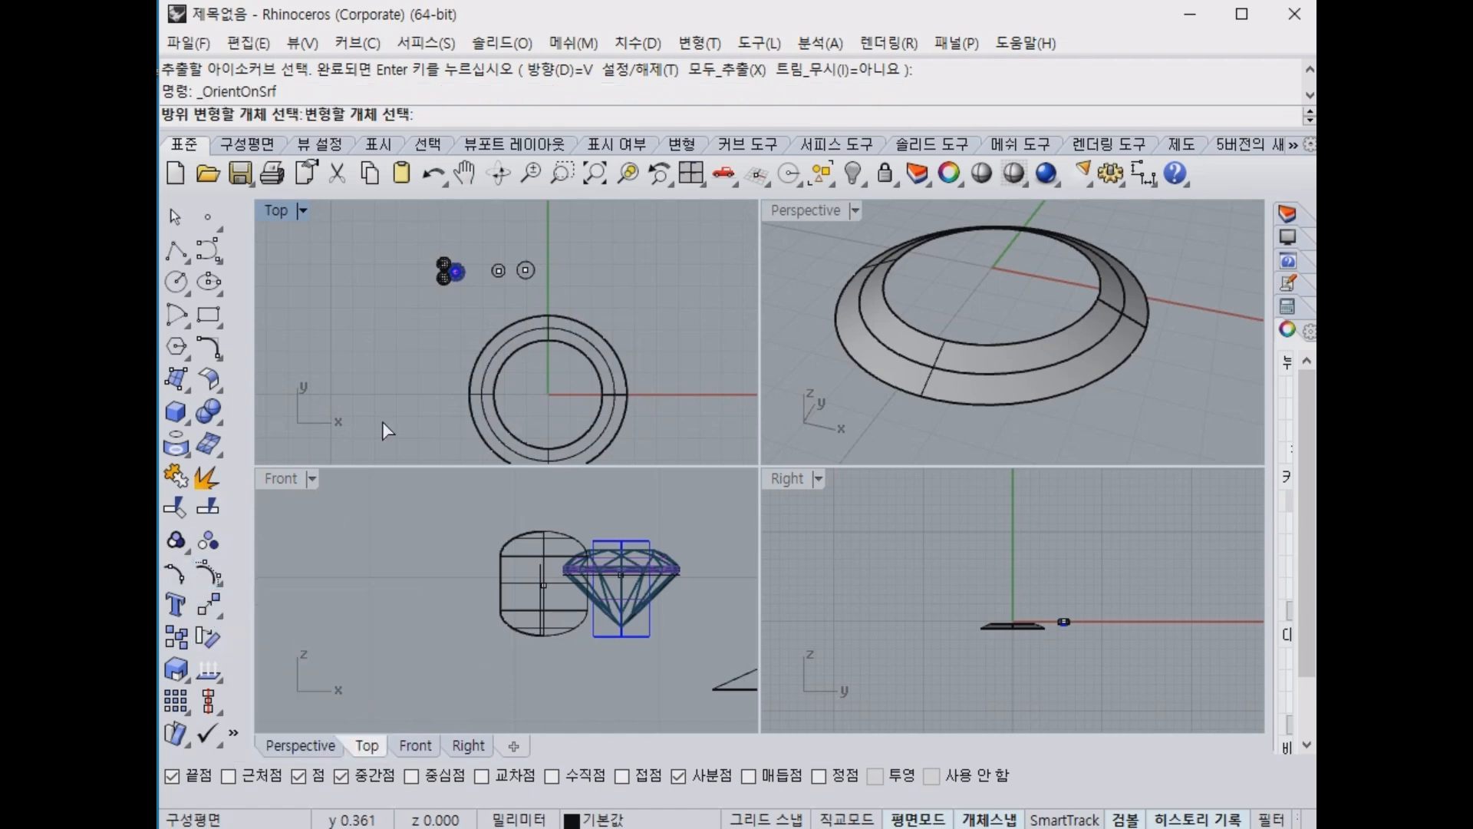
left_click_drag(554, 282, 554, 284)
key("Return")
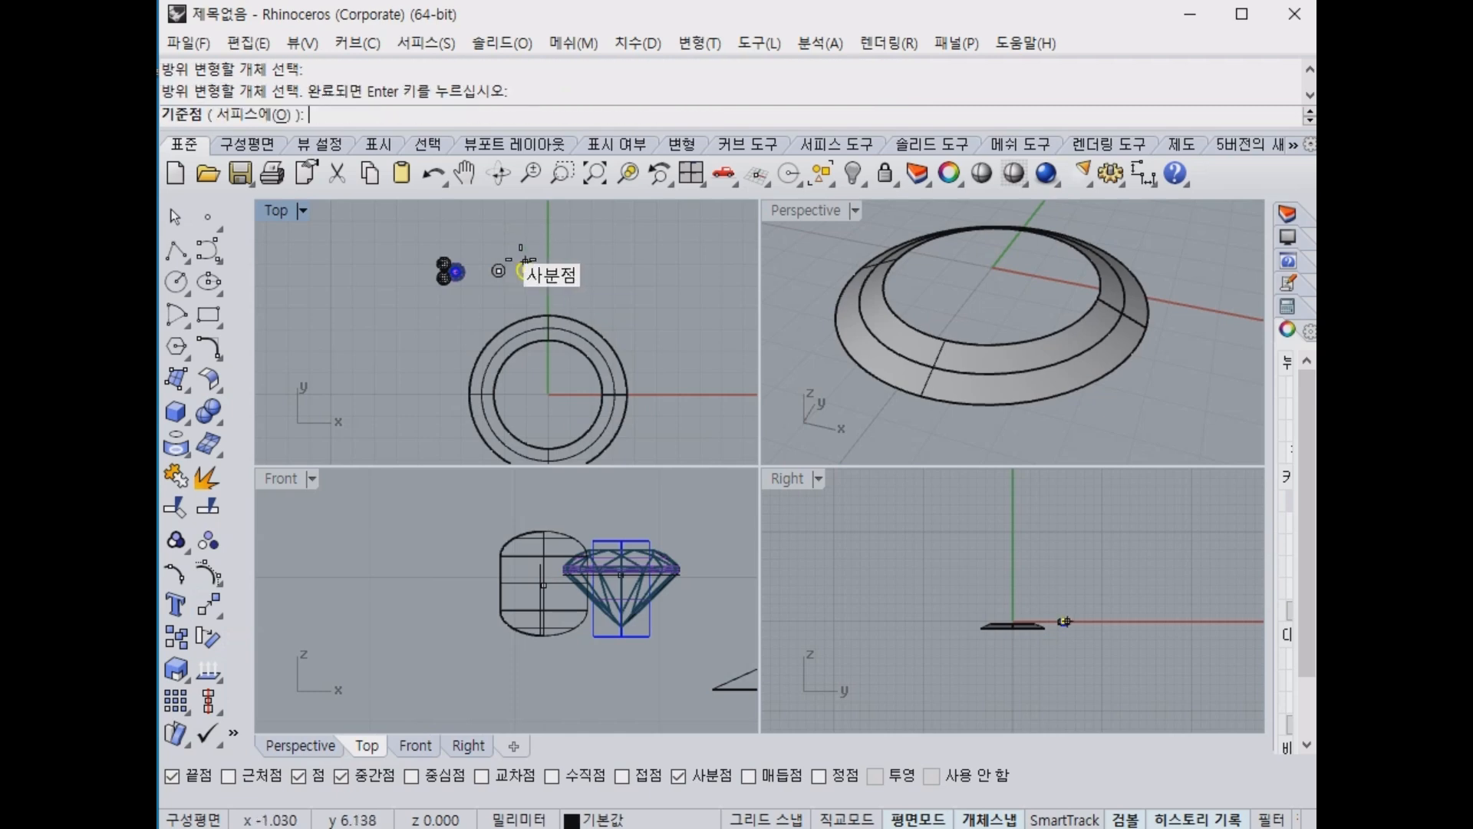
left_click(525, 270)
left_click(595, 270)
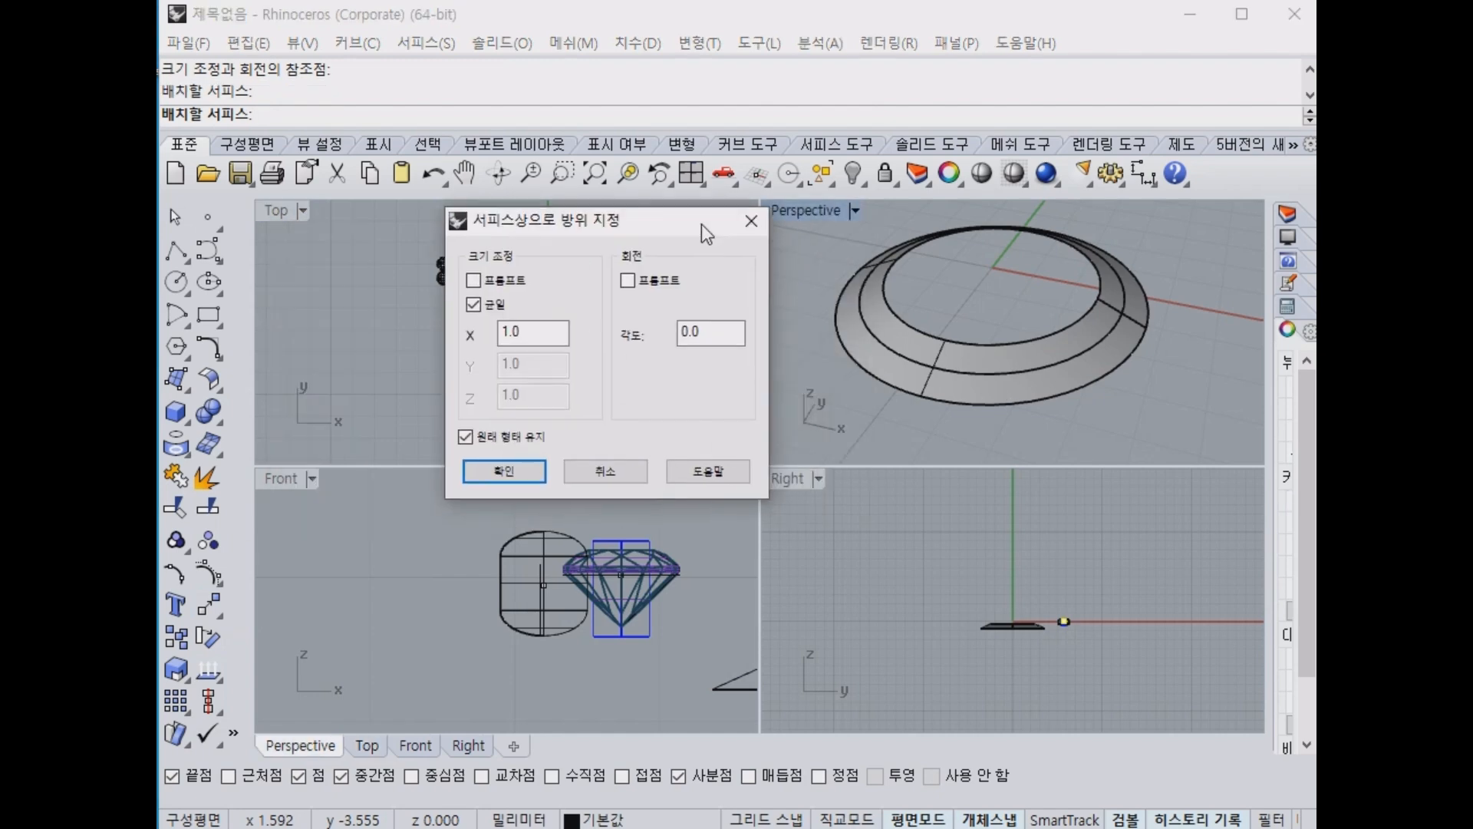
left_click(507, 471)
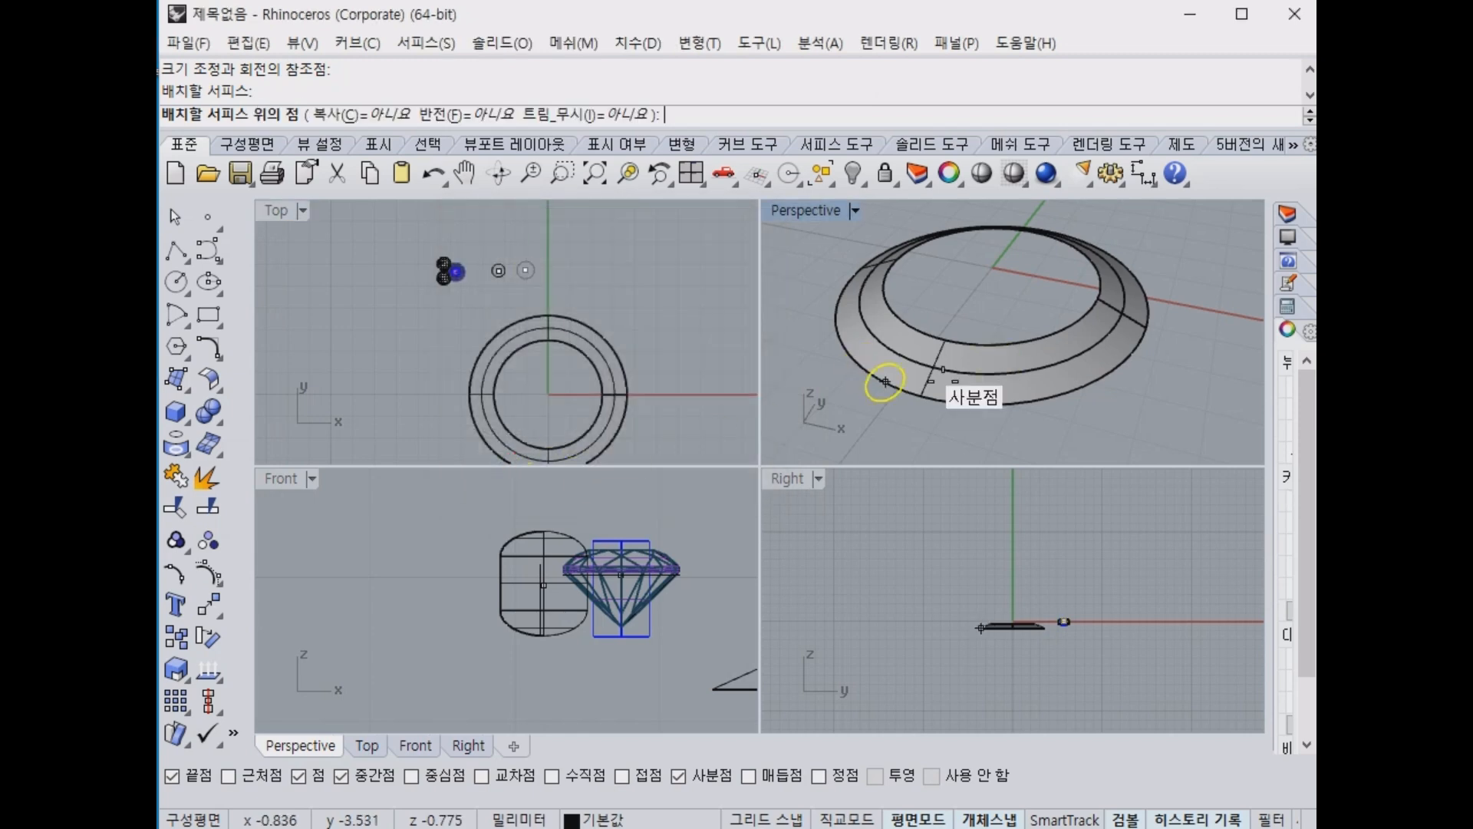
right_click_drag(1098, 366, 1071, 360)
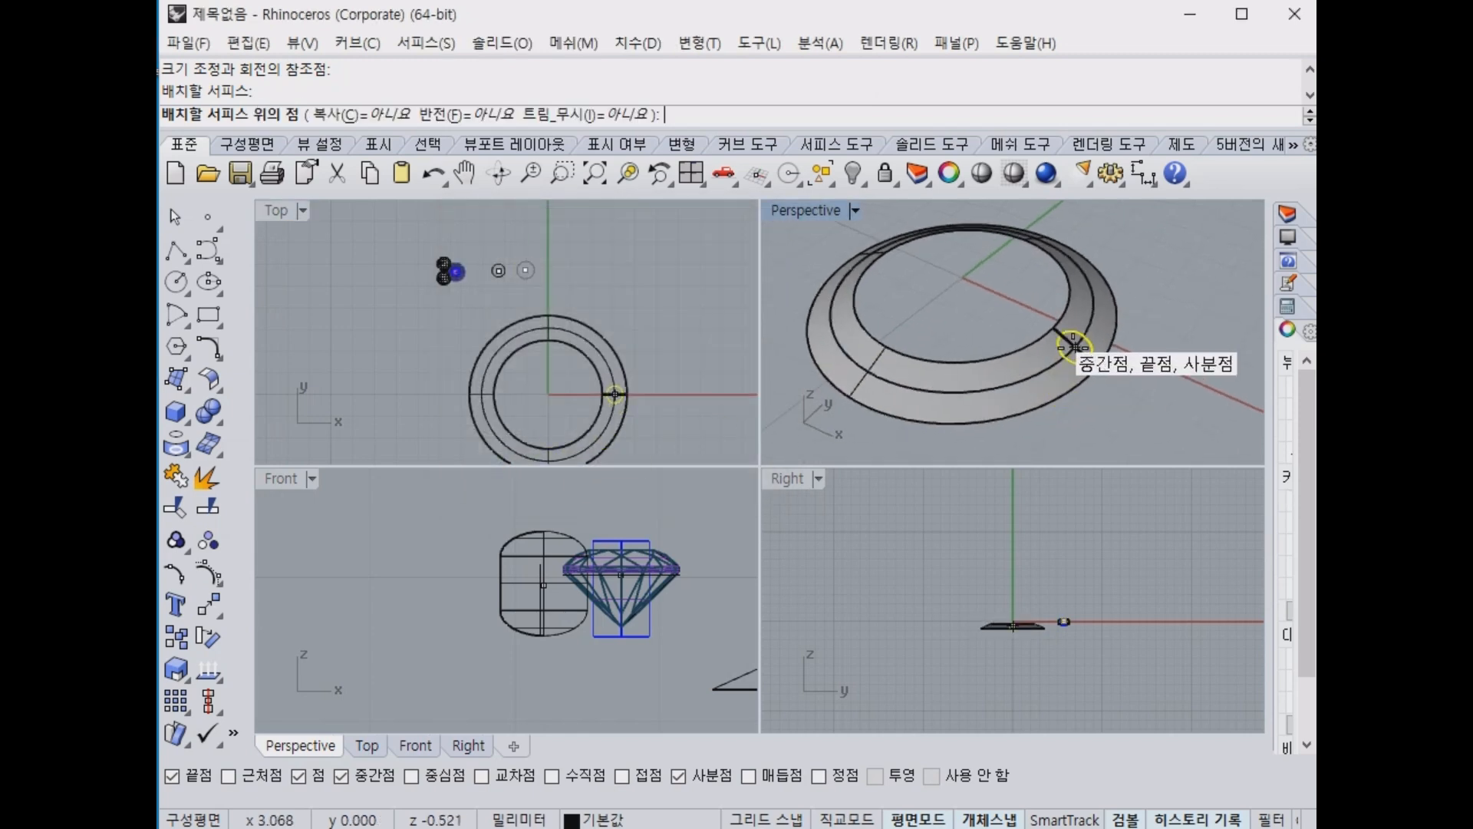
scroll(1073, 347, "up", 5)
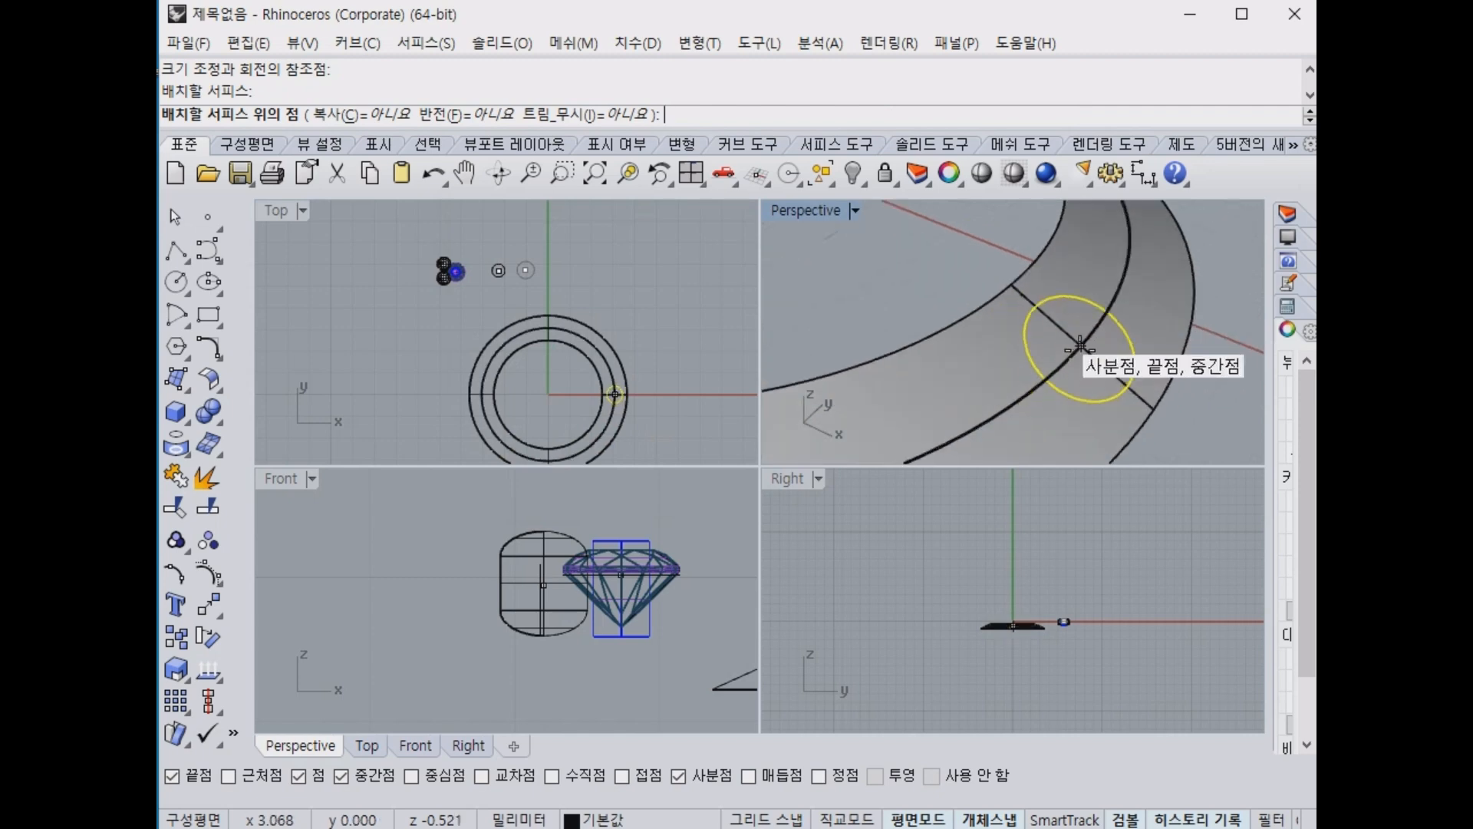
left_click(1080, 349)
right_click_drag(1082, 360, 1030, 346)
key("ctrl+z")
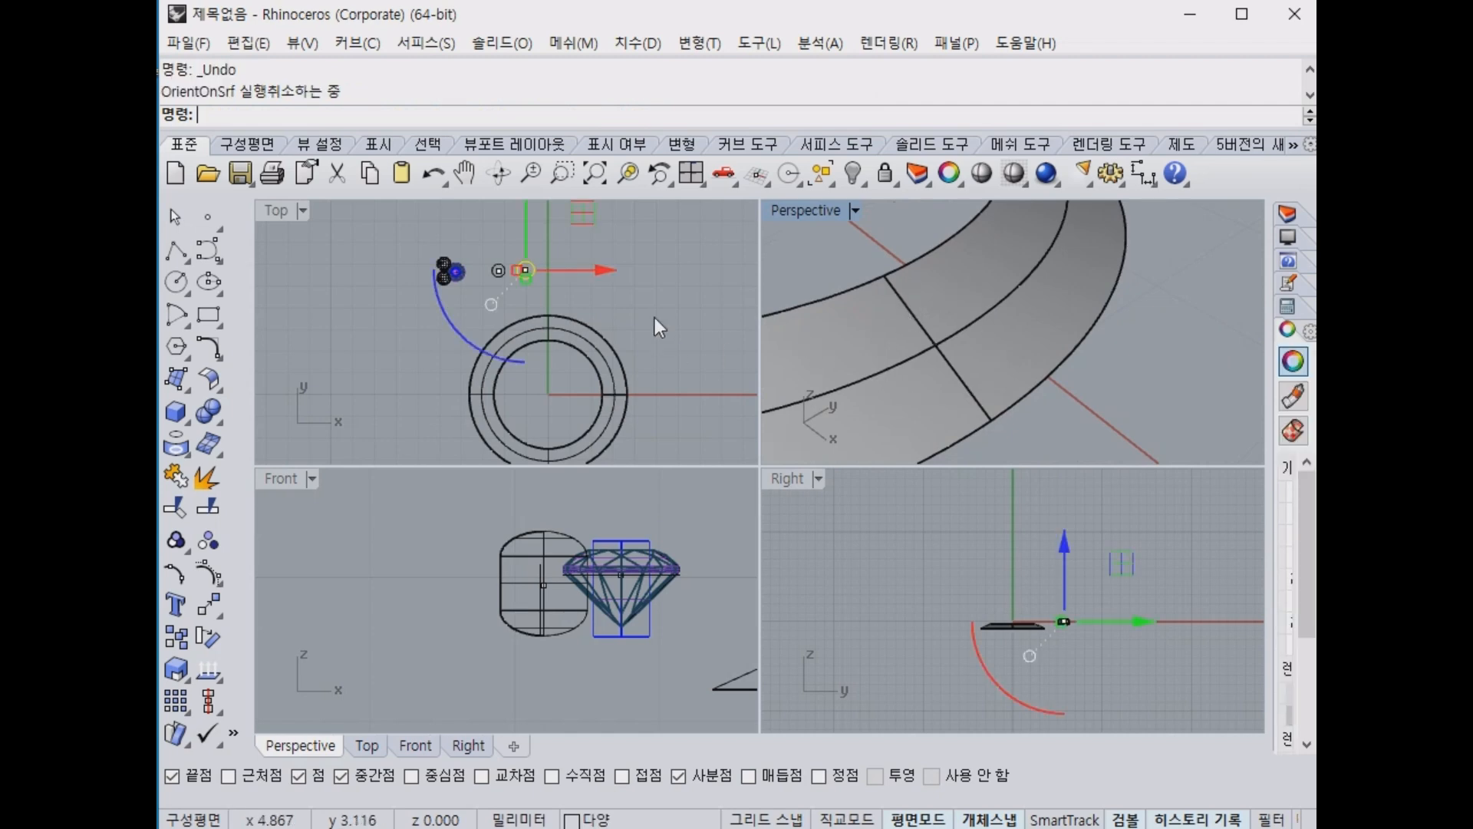
Orient the 0.8 mm circle onto the channel surface with Copy set to Yes, placing a copy where the isocurve meets the seam.
right_click(646, 306)
left_click(526, 270)
left_click(623, 273)
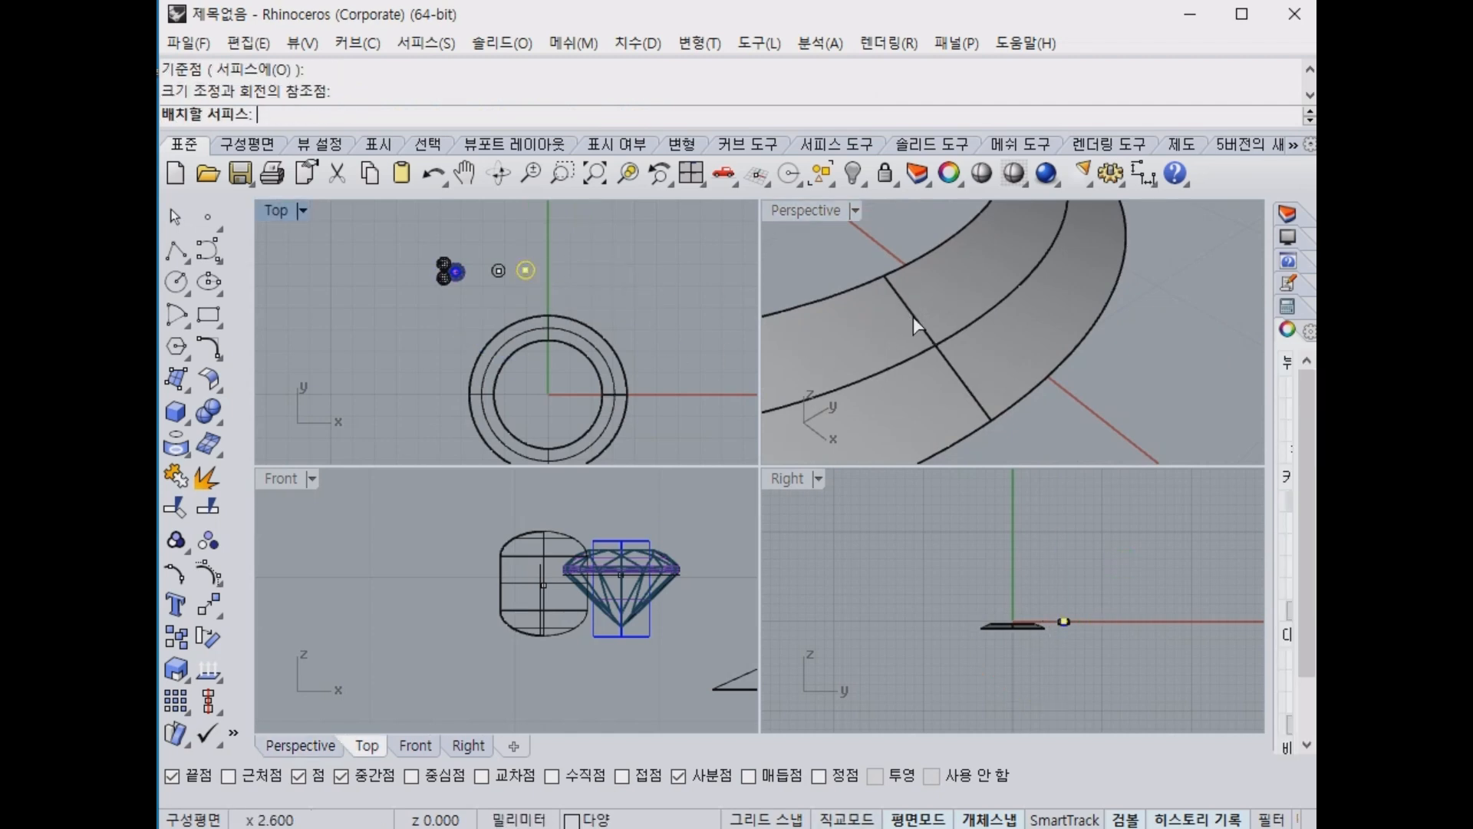
left_click(892, 333)
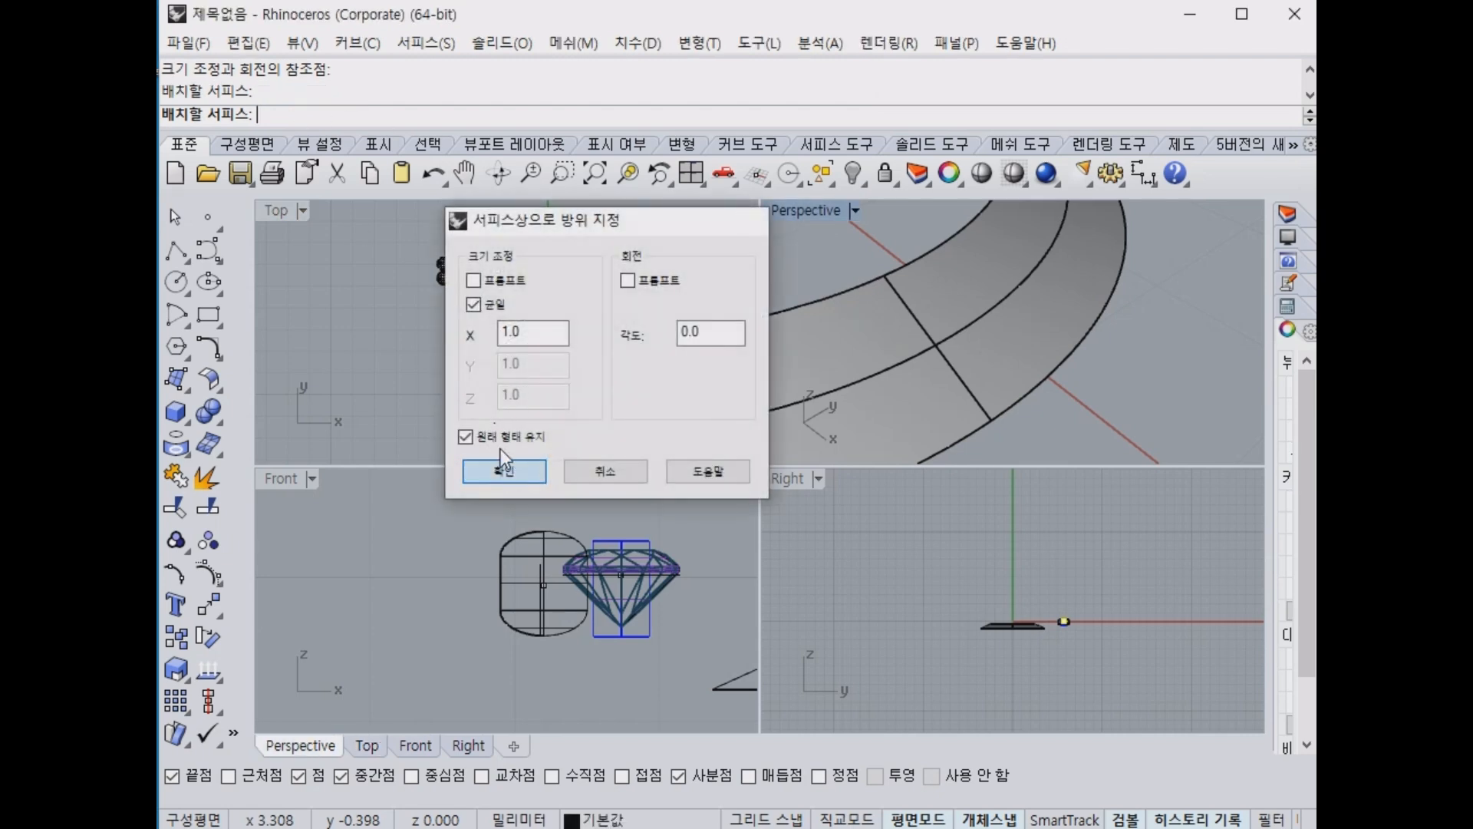
left_click(503, 471)
left_click(321, 115)
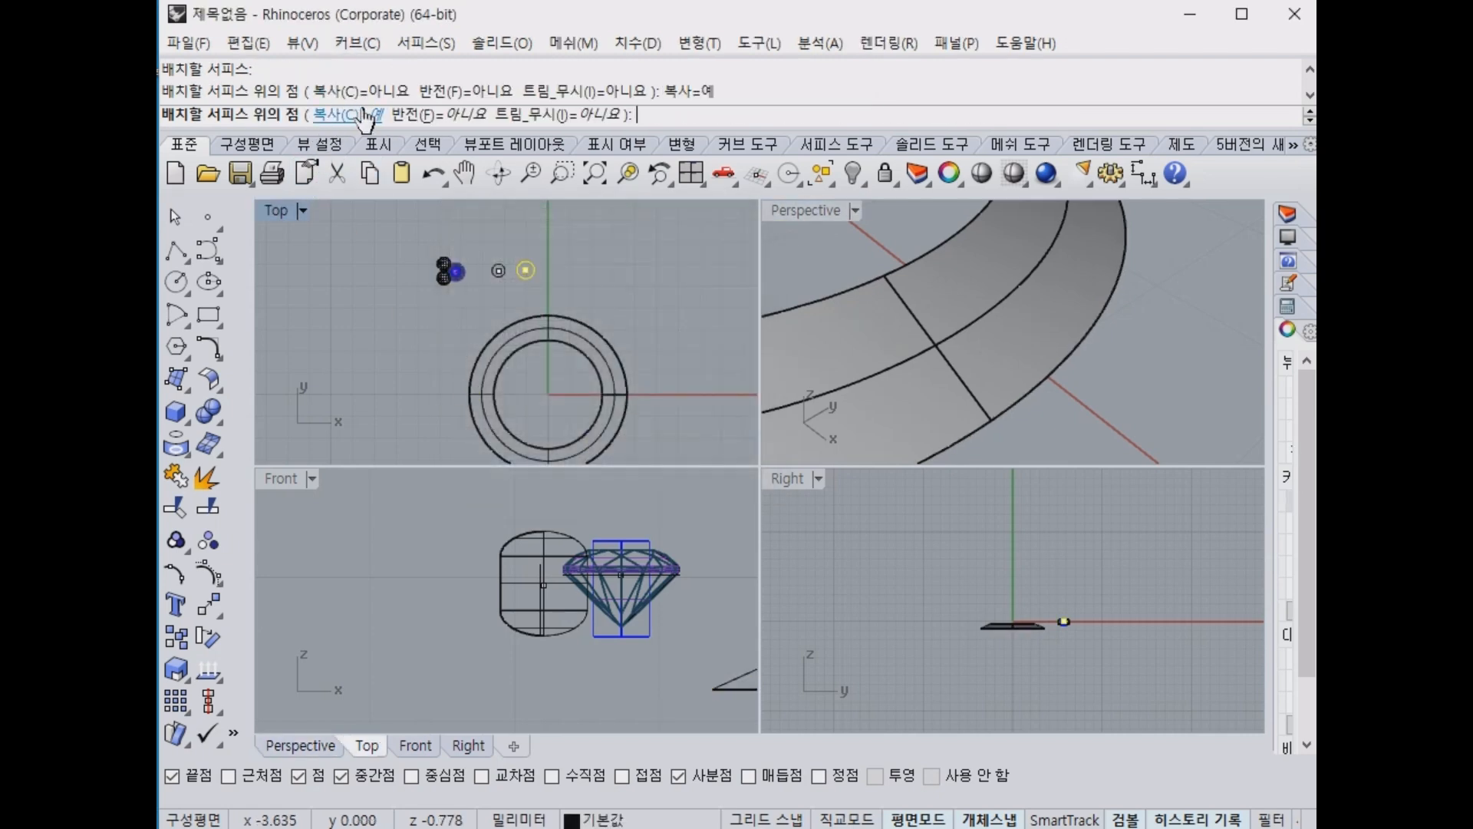
left_click(933, 343)
Enable the Near object snap and place a second copy of the circle on the isocurve, with a small gap beside the first.
scroll(997, 307, "down", 3)
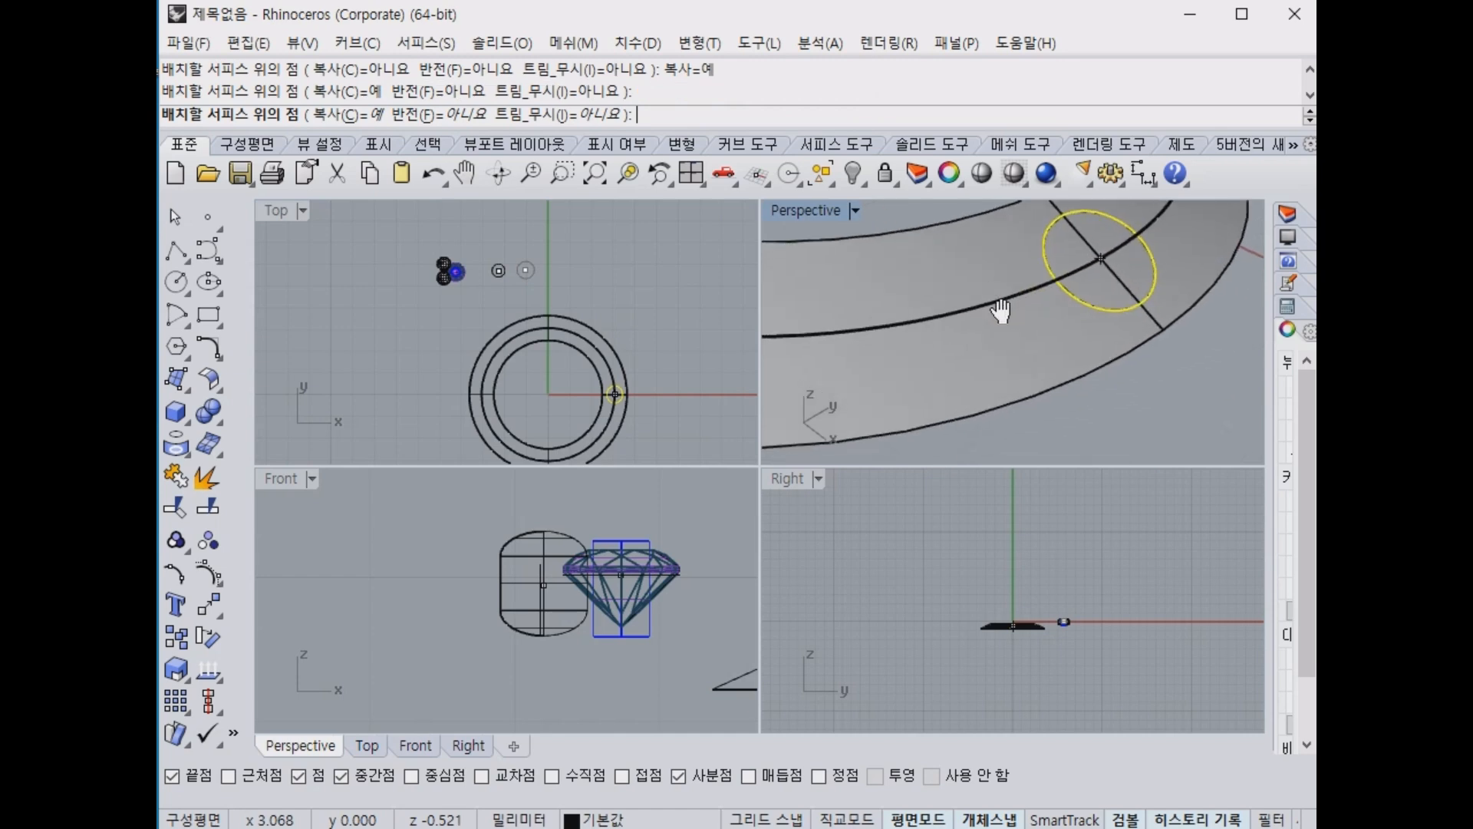
right_click_drag(1002, 317, 1036, 338, "shift")
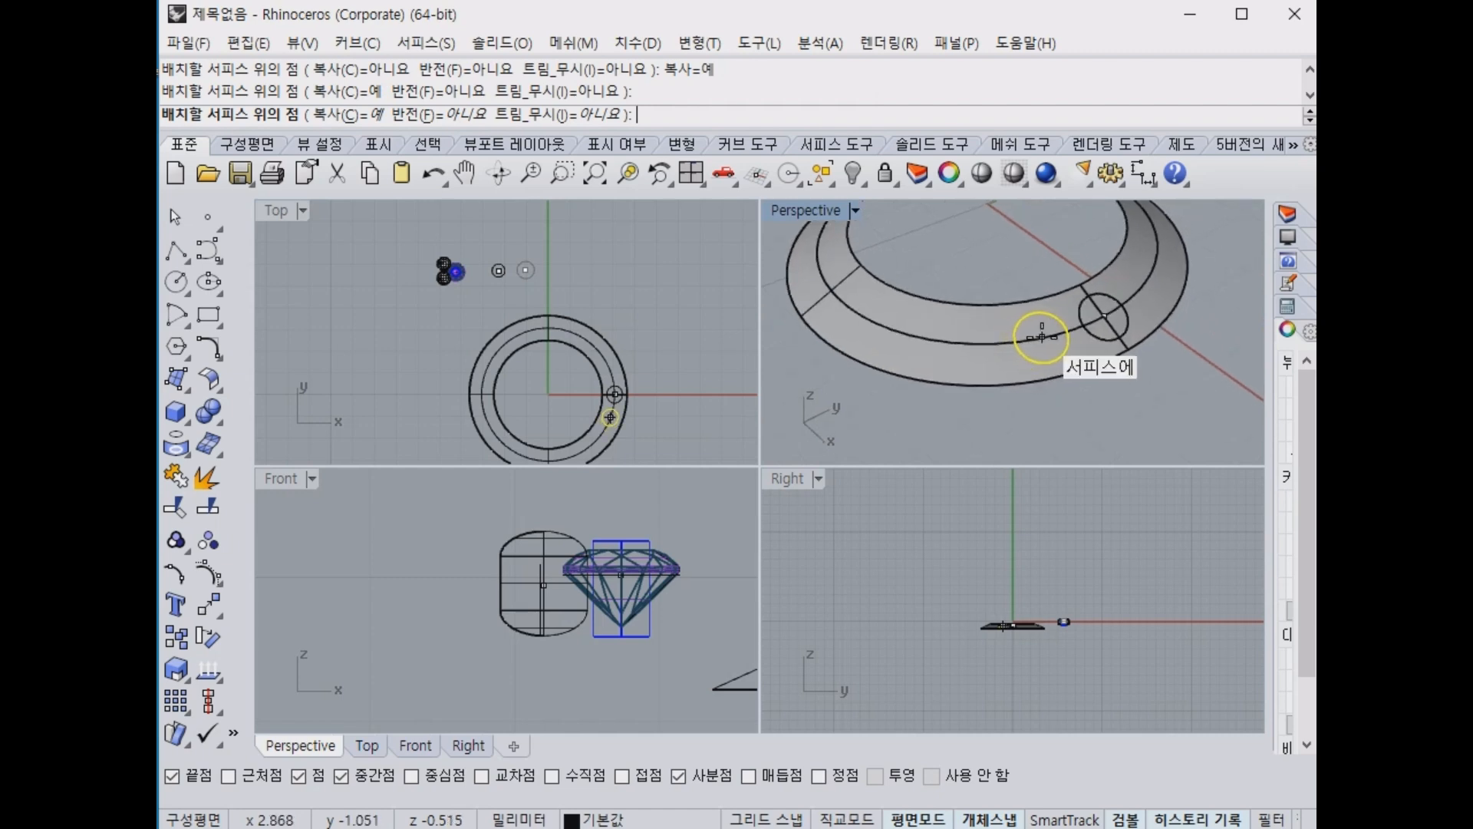
scroll(1043, 336, "up", 2)
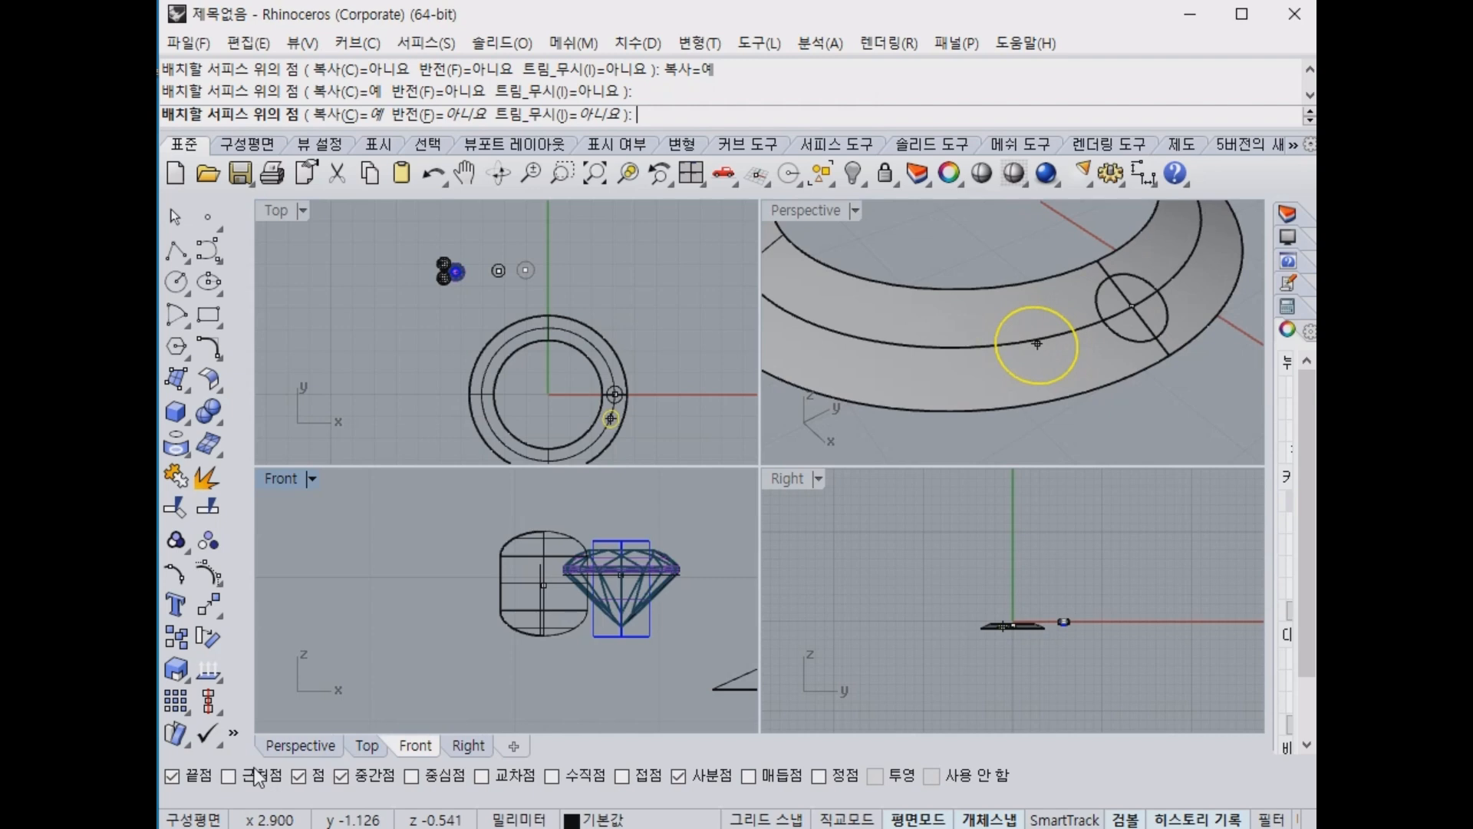
left_click(228, 776)
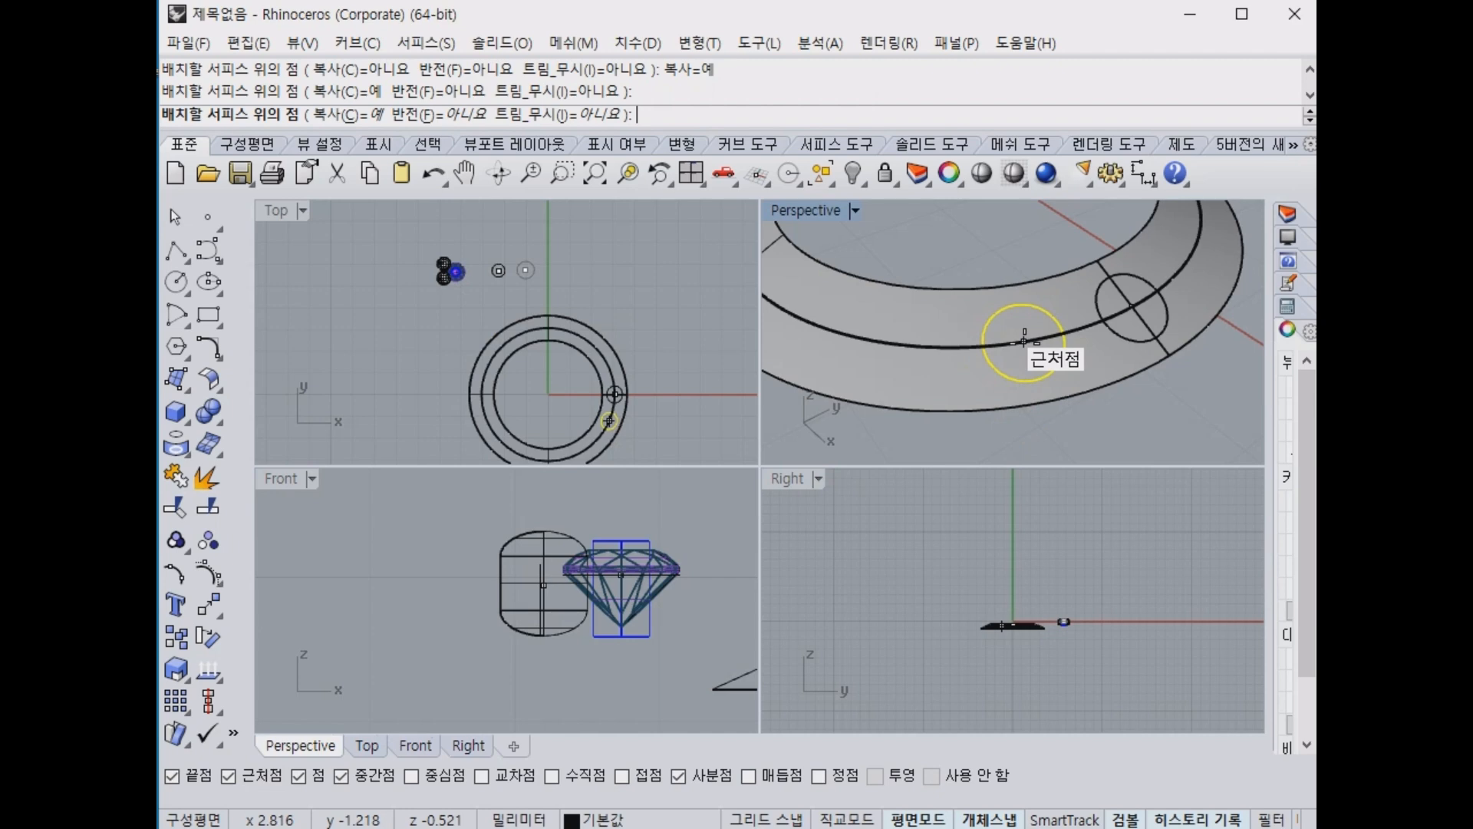
right_click_drag(1041, 339, 995, 360)
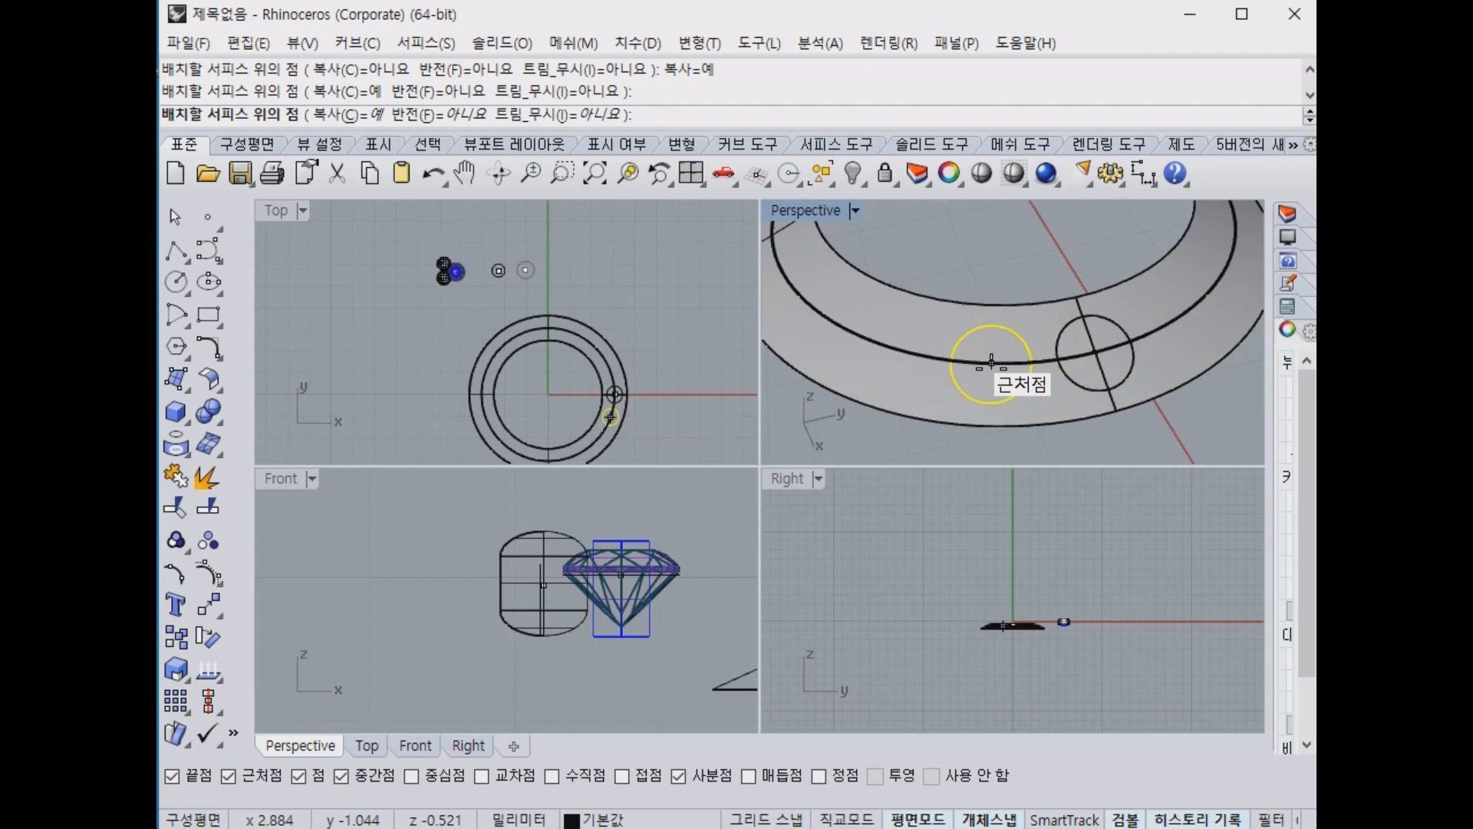
left_click(991, 360)
right_click_drag(991, 361, 1082, 364)
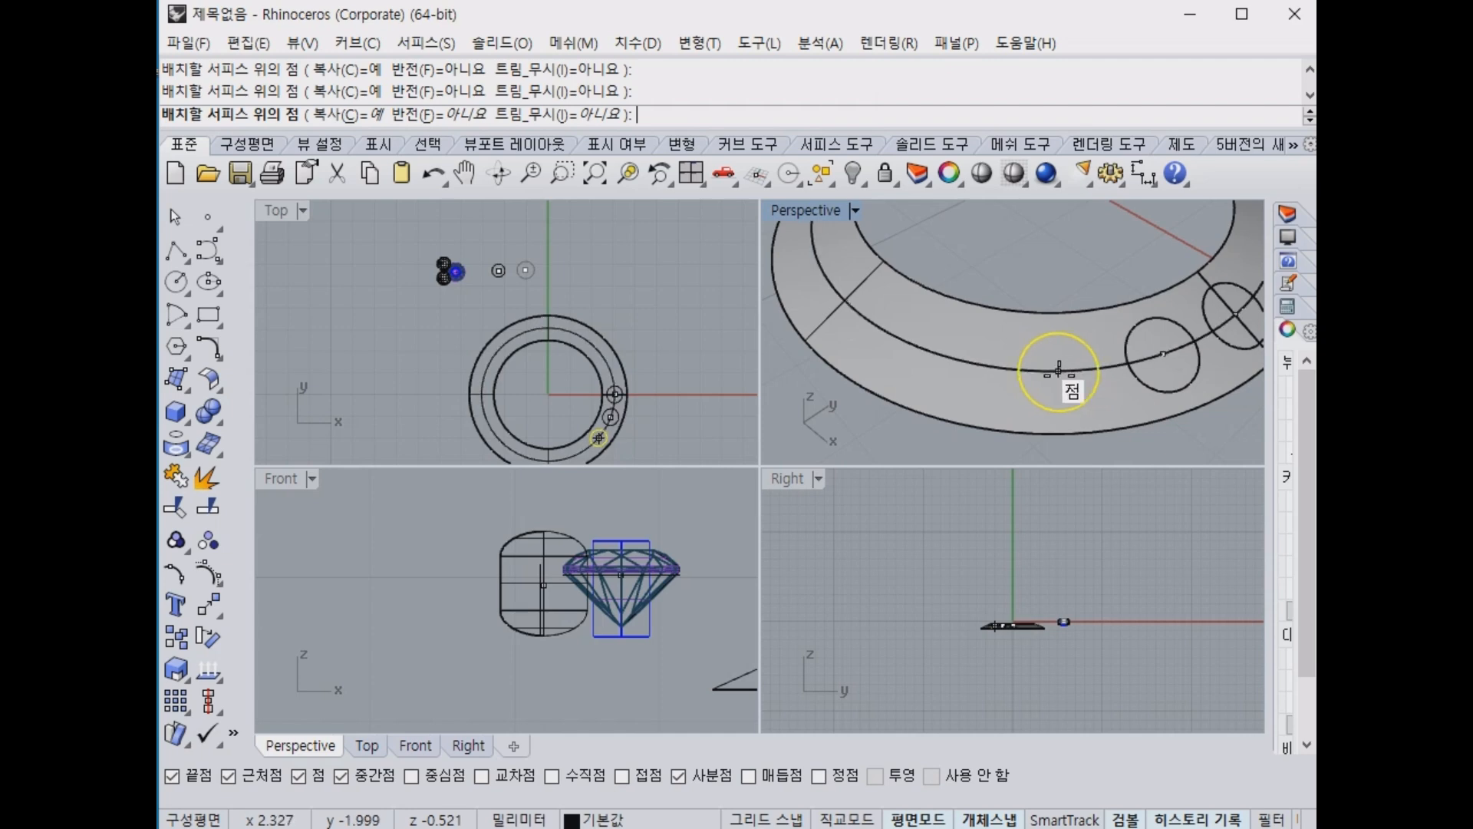
Place three more copies of the 0.8 mm circle along the isocurve, with small gaps between them, and finish the orientation.
right_click_drag(1067, 378, 1122, 361)
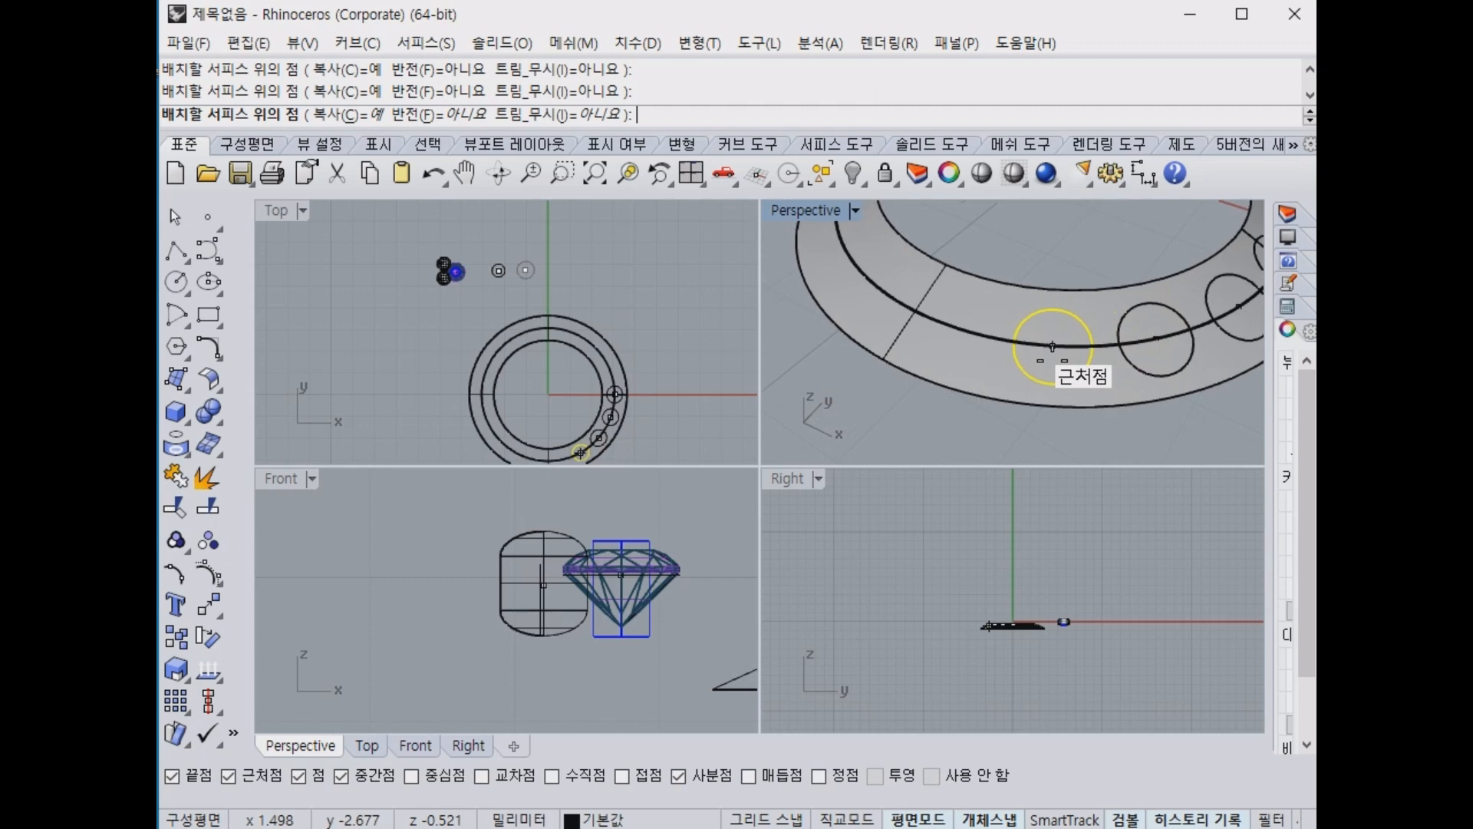
right_click_drag(1050, 346, 1167, 313)
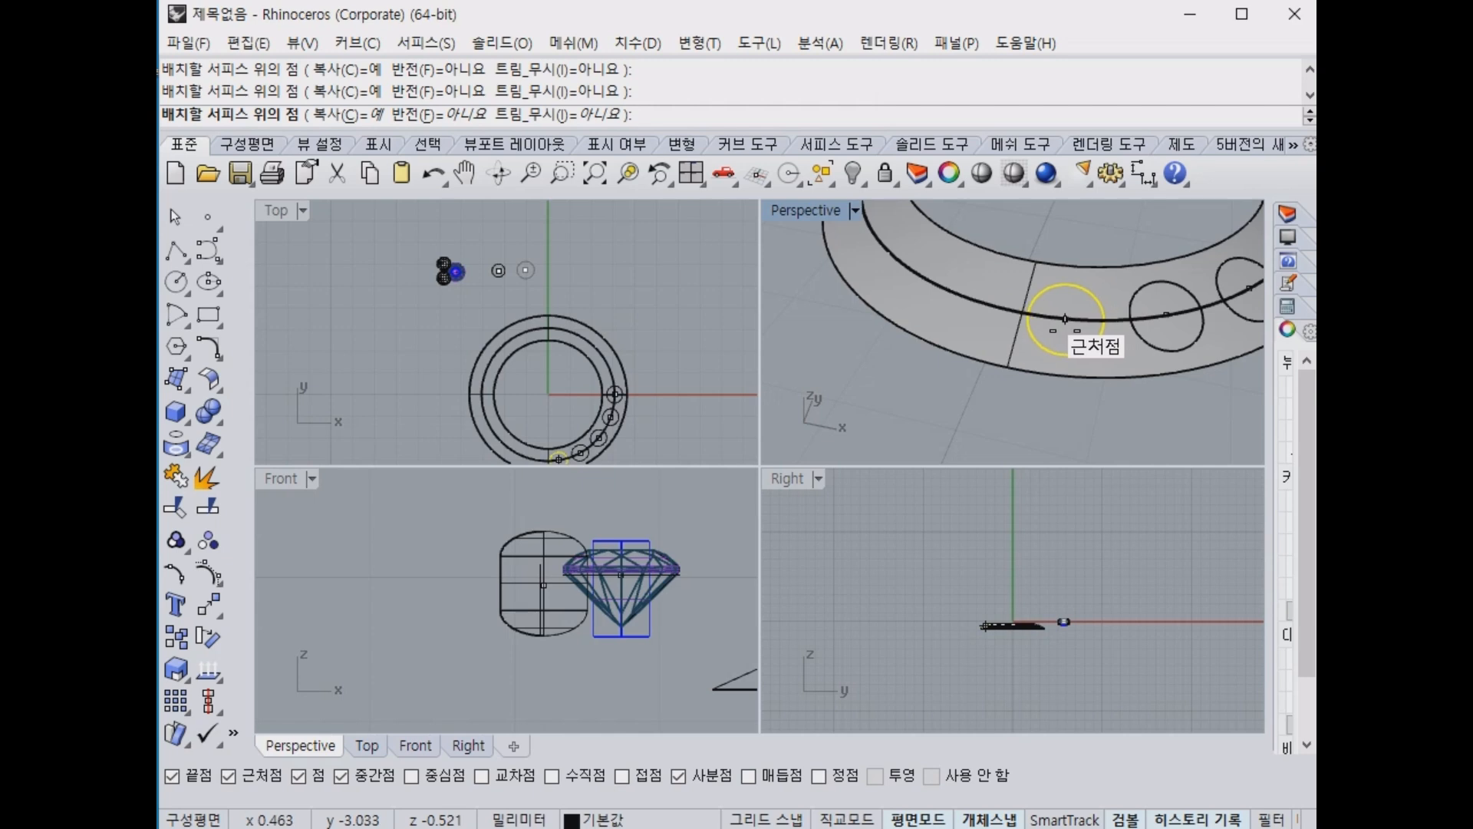
left_click(1065, 318)
right_click_drag(1066, 319, 983, 348)
right_click(1015, 350)
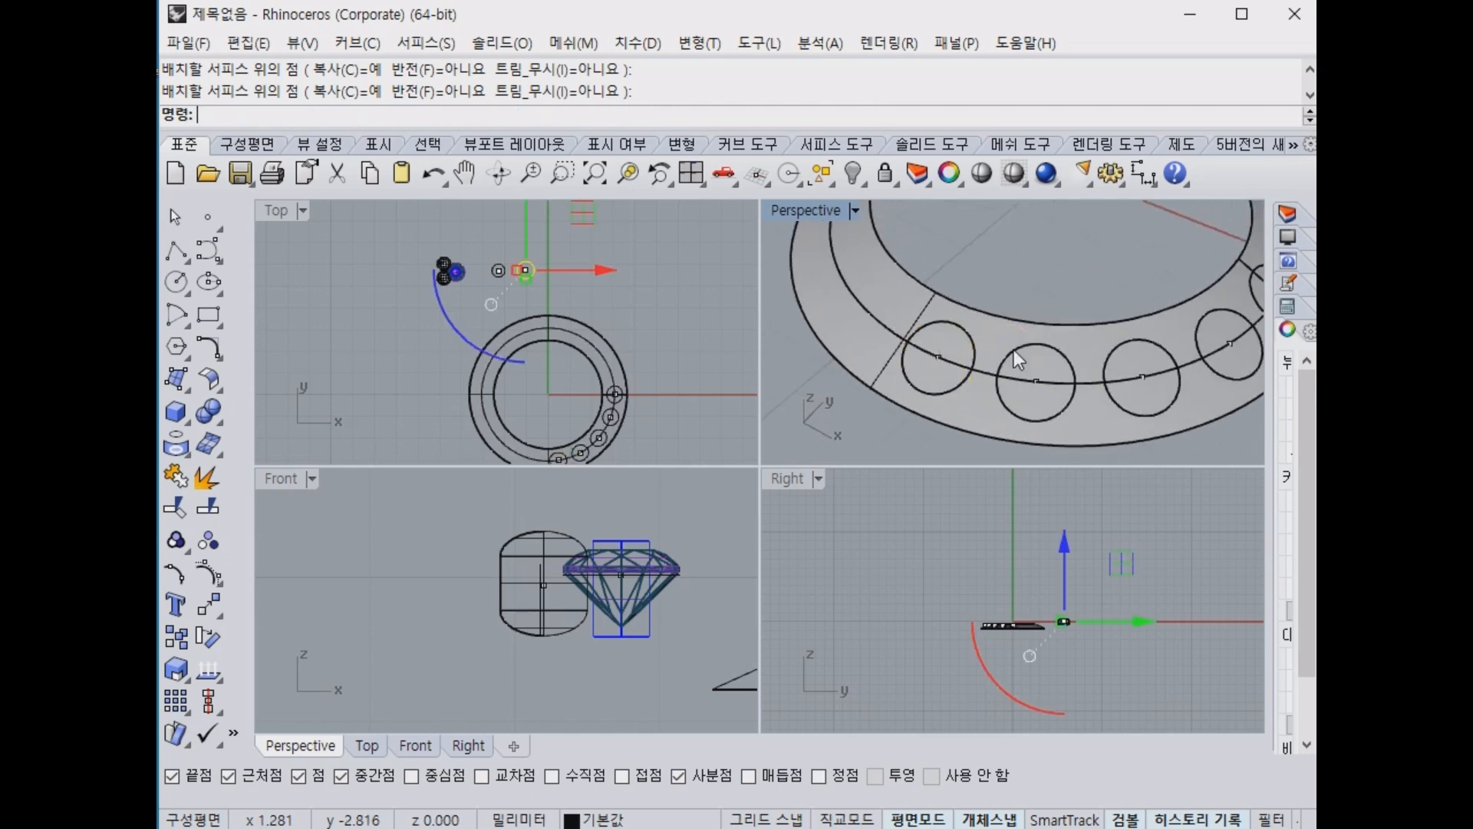
scroll(1014, 350, "down", 10)
right_click_drag(1109, 353, 687, 457)
scroll(1082, 340, "up", 5)
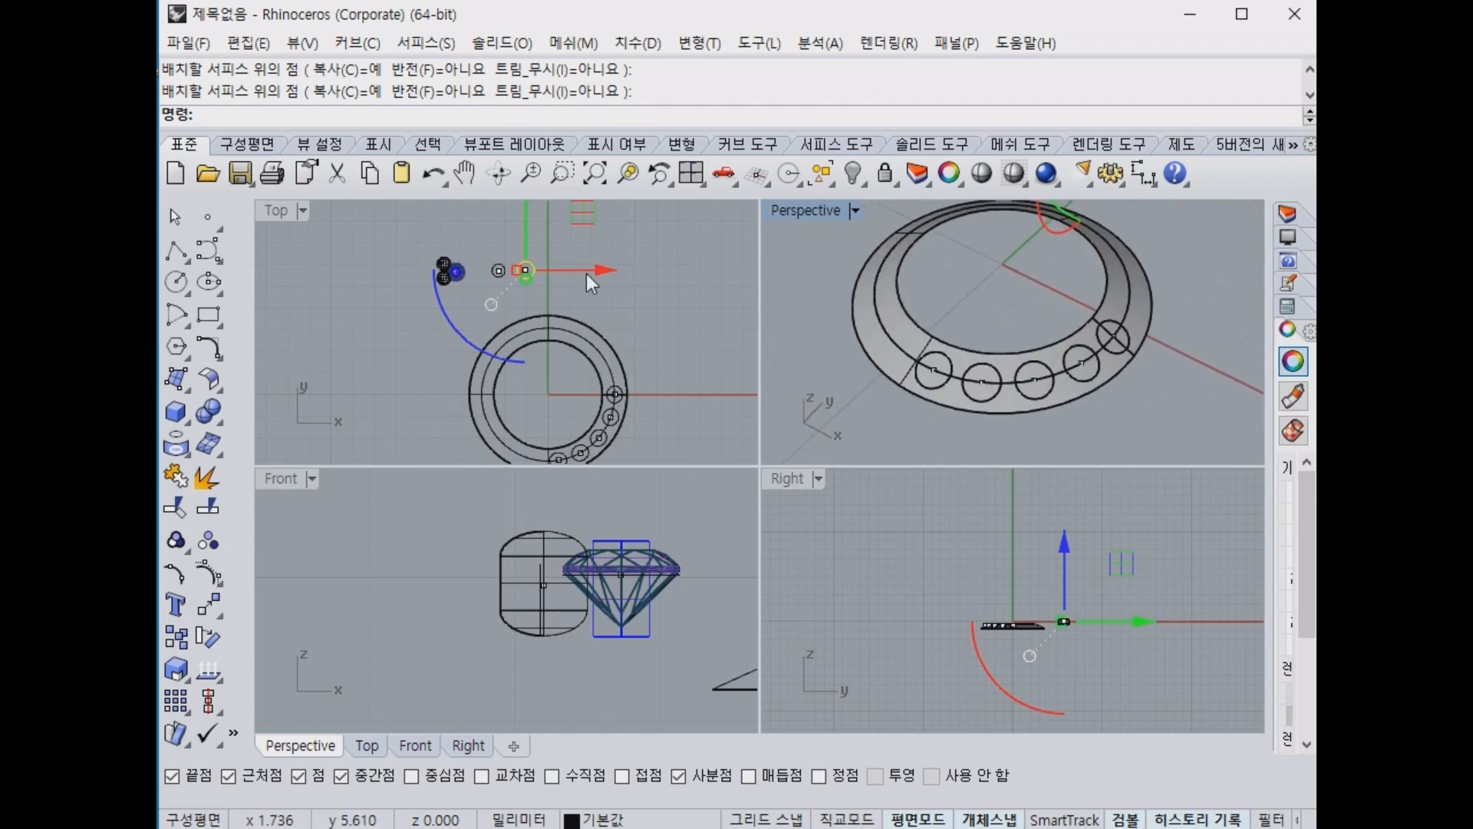
Orient the 0.6 mm circle from its centre onto the channel surface with Copy on, placing copies either side of the isocurve between the first two gem circles.
left_click_drag(481, 234, 512, 284)
right_click(505, 232)
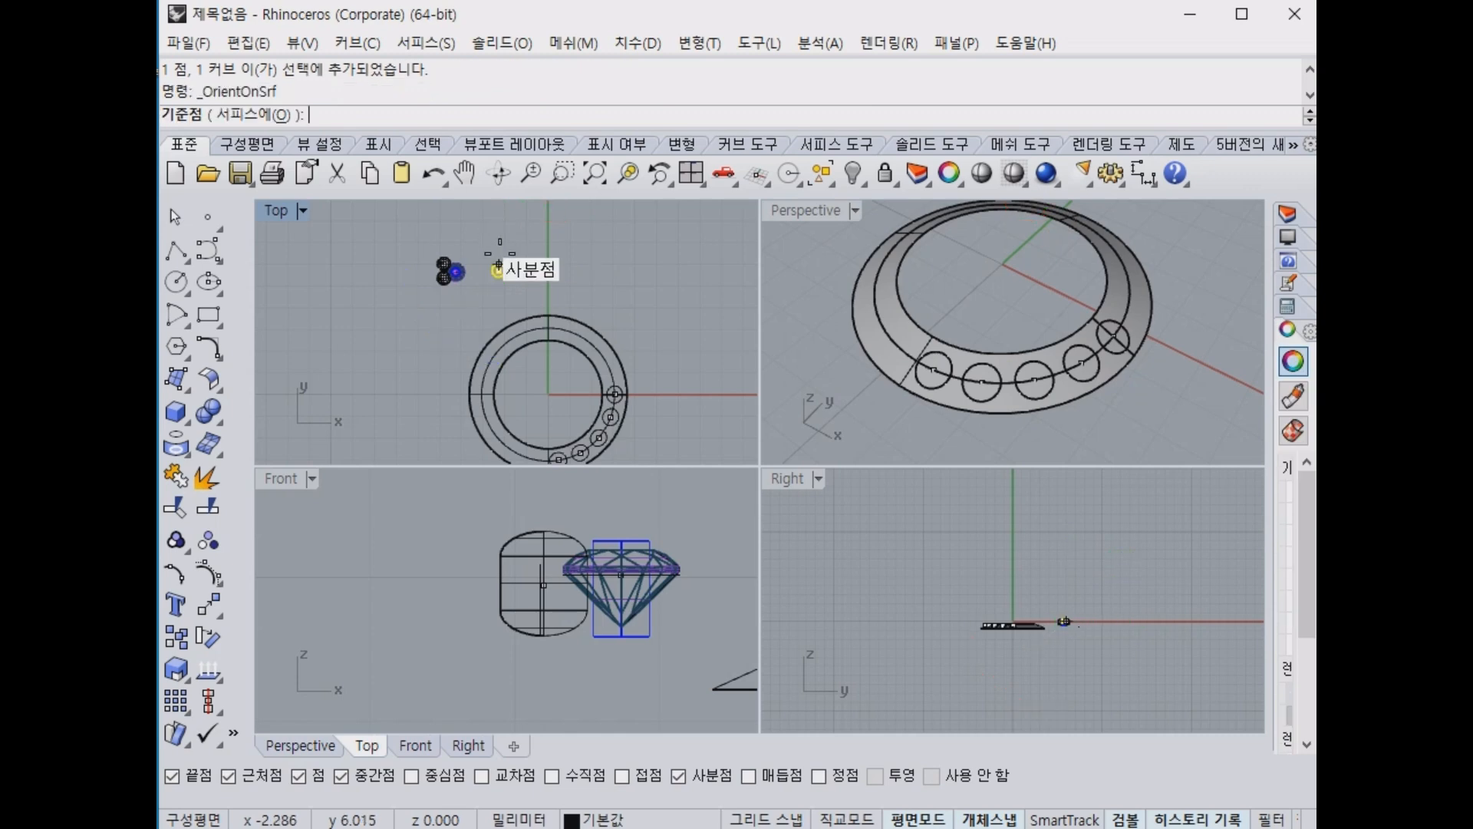
left_click(499, 271)
key("Return")
scroll(1117, 357, "up", 6)
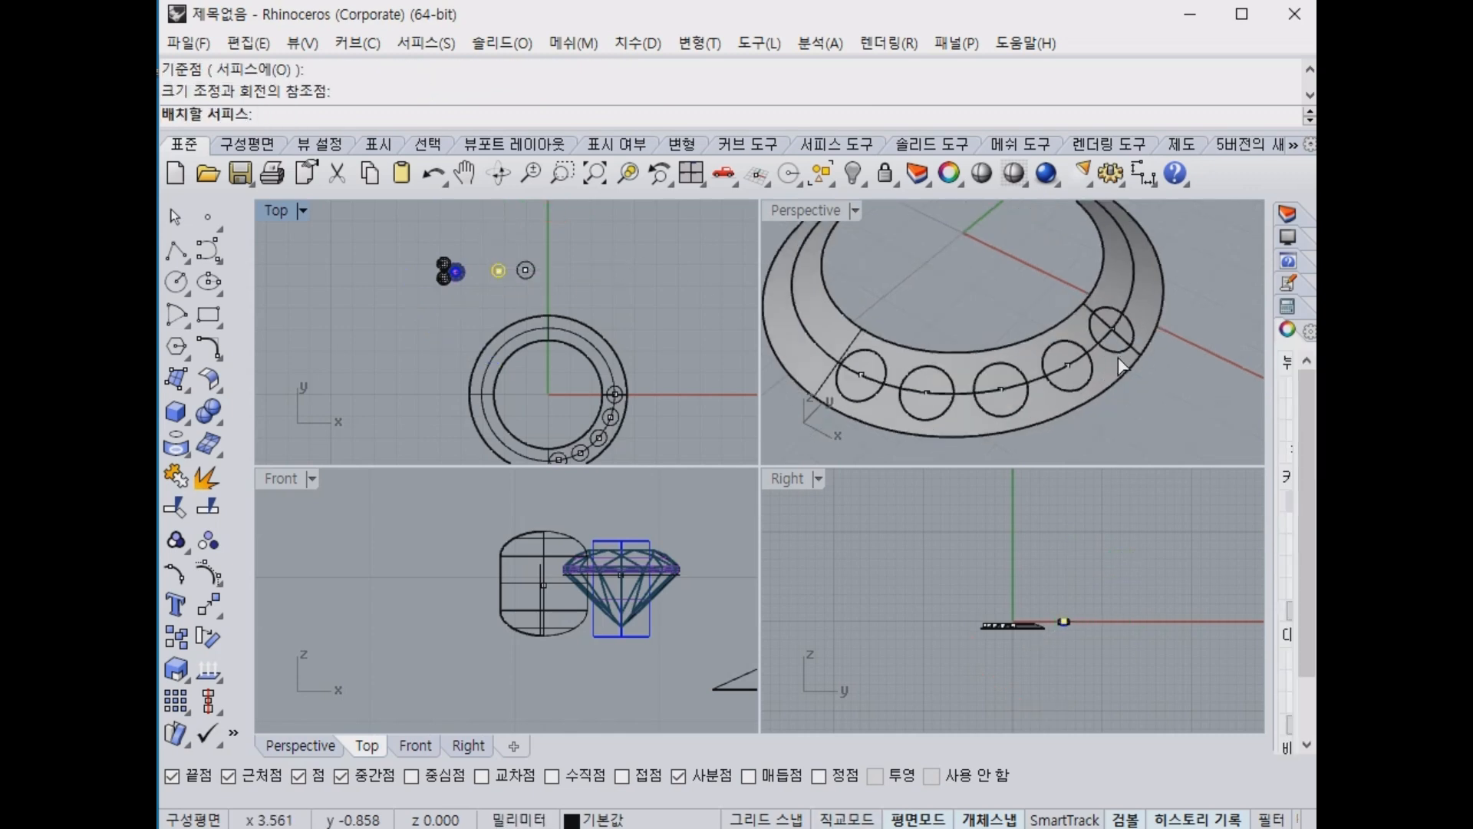
left_click(1115, 372)
left_click(507, 471)
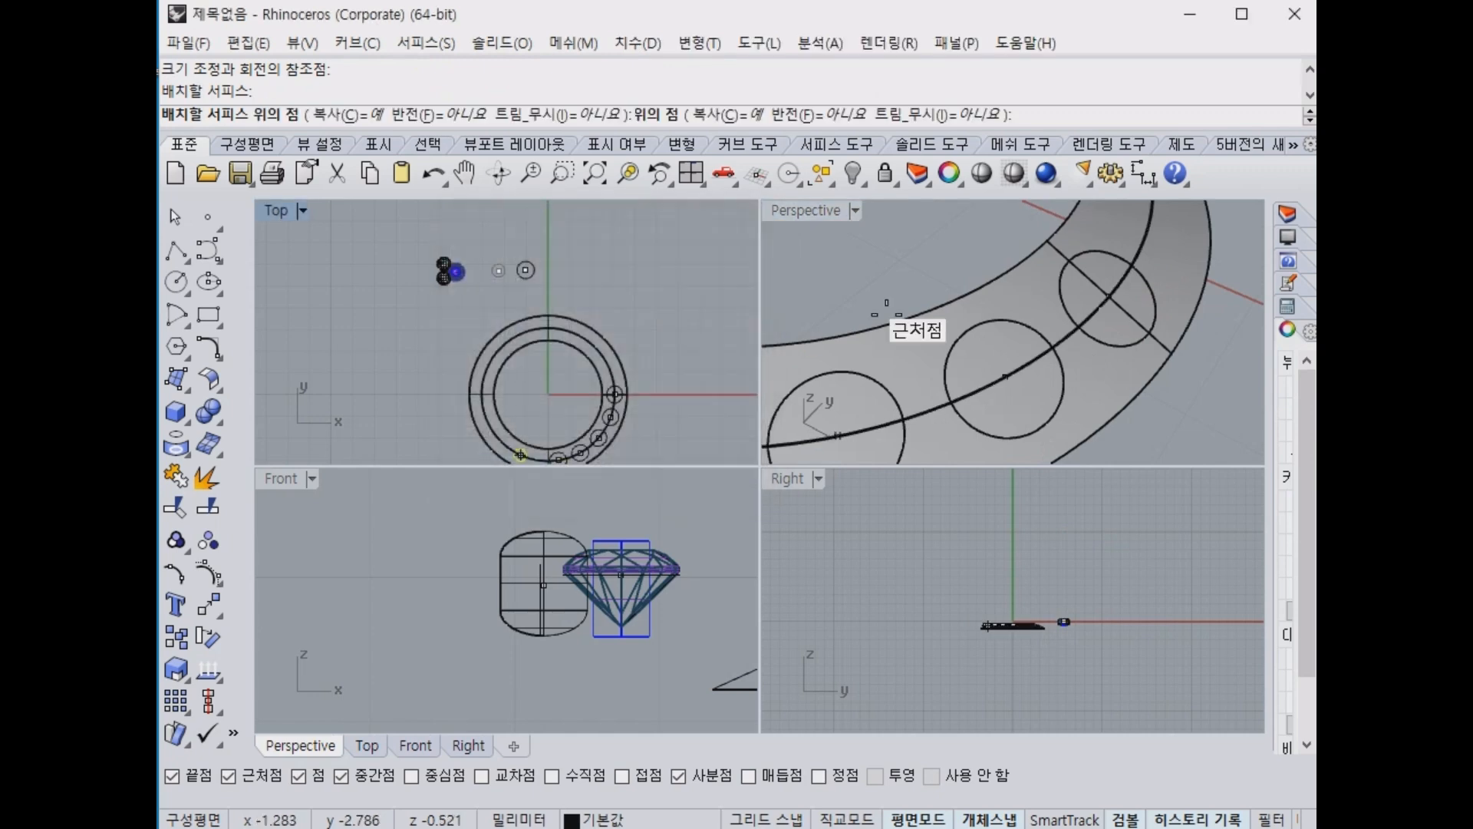
scroll(970, 312, "down", 2)
right_click_drag(910, 335, 981, 335, "shift")
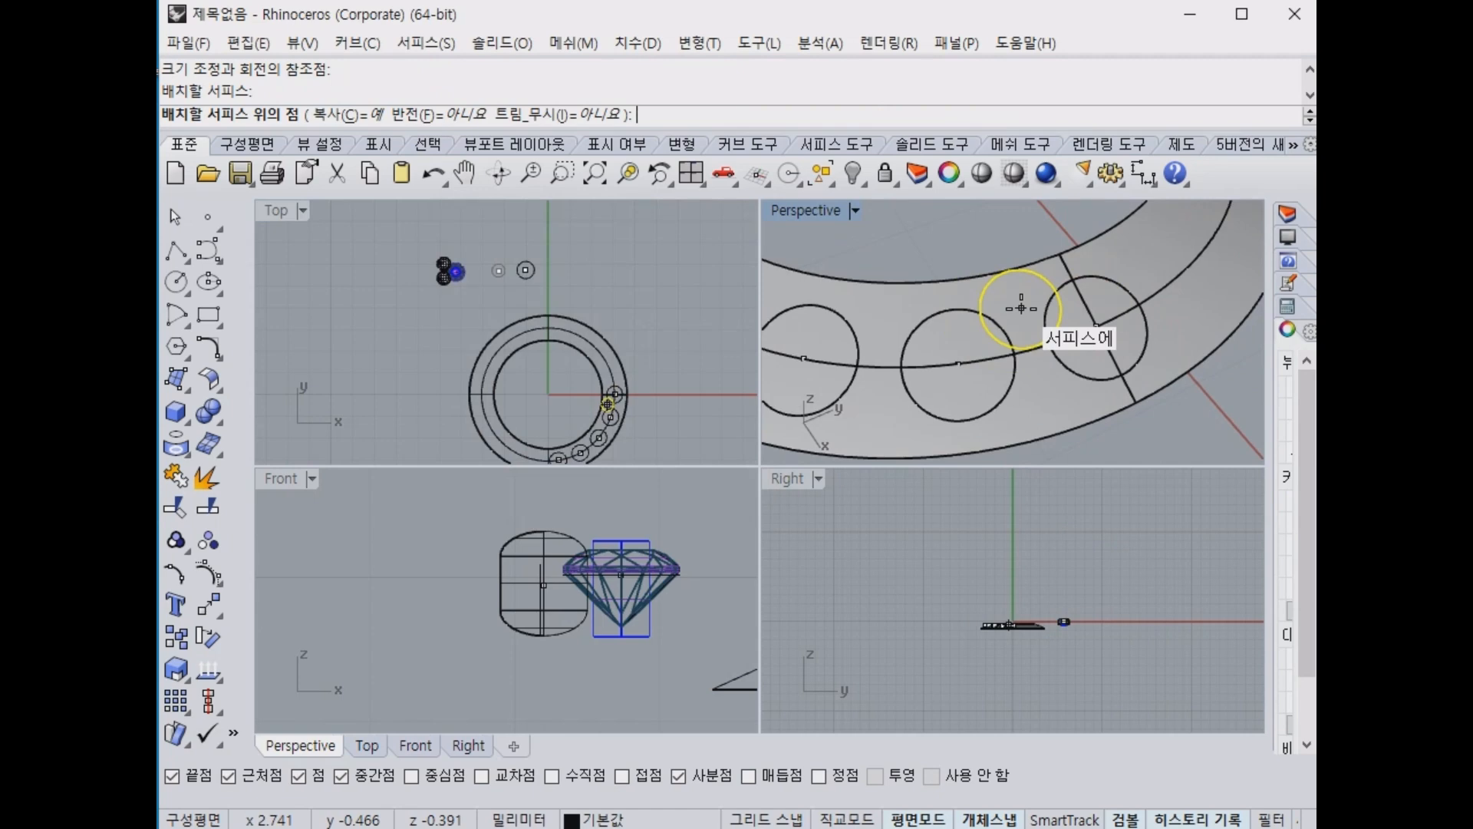
scroll(1022, 308, "up", 3)
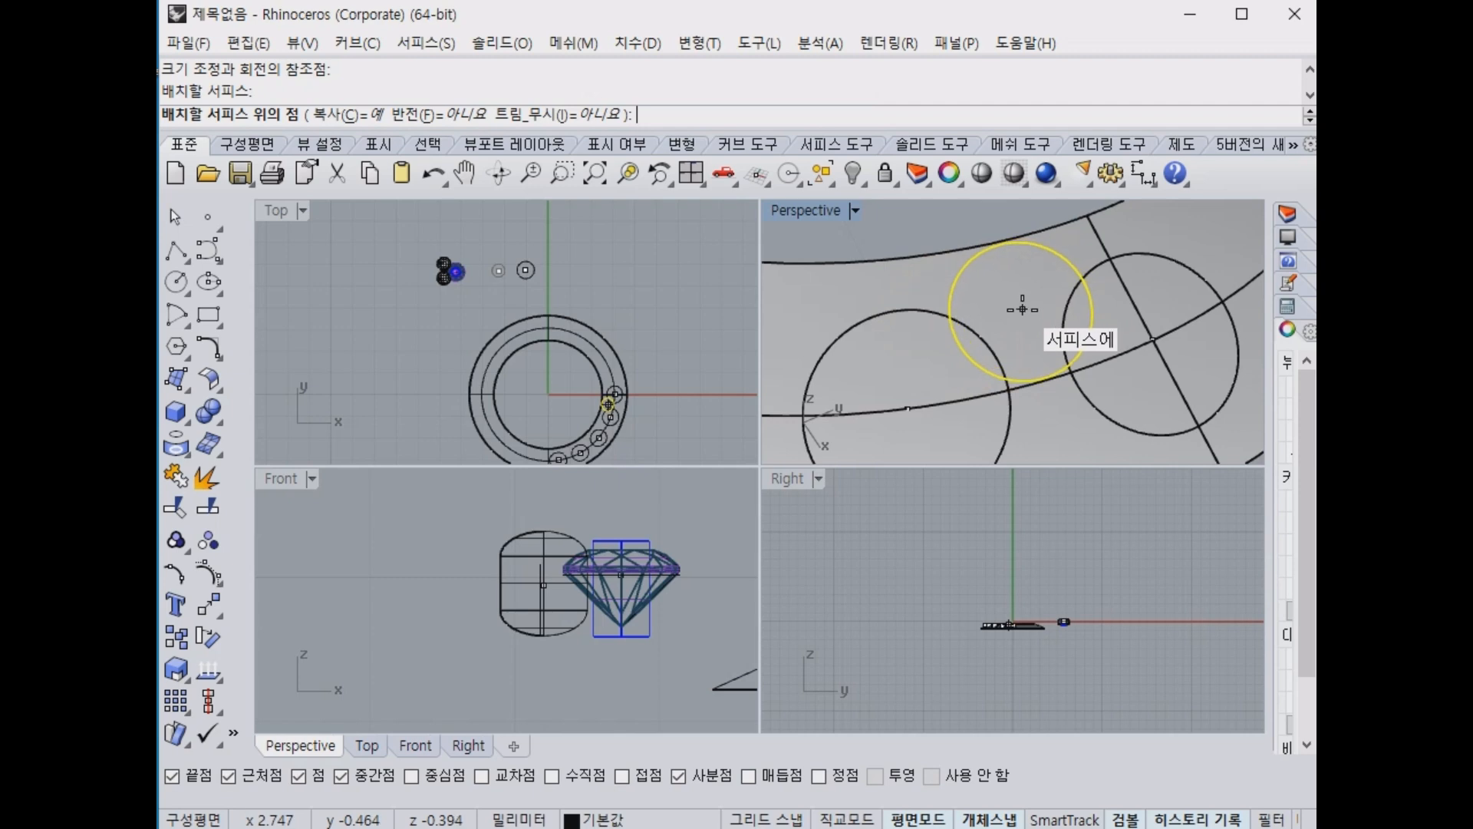
left_click(1023, 309)
right_click_drag(1055, 415, 1041, 388, "shift")
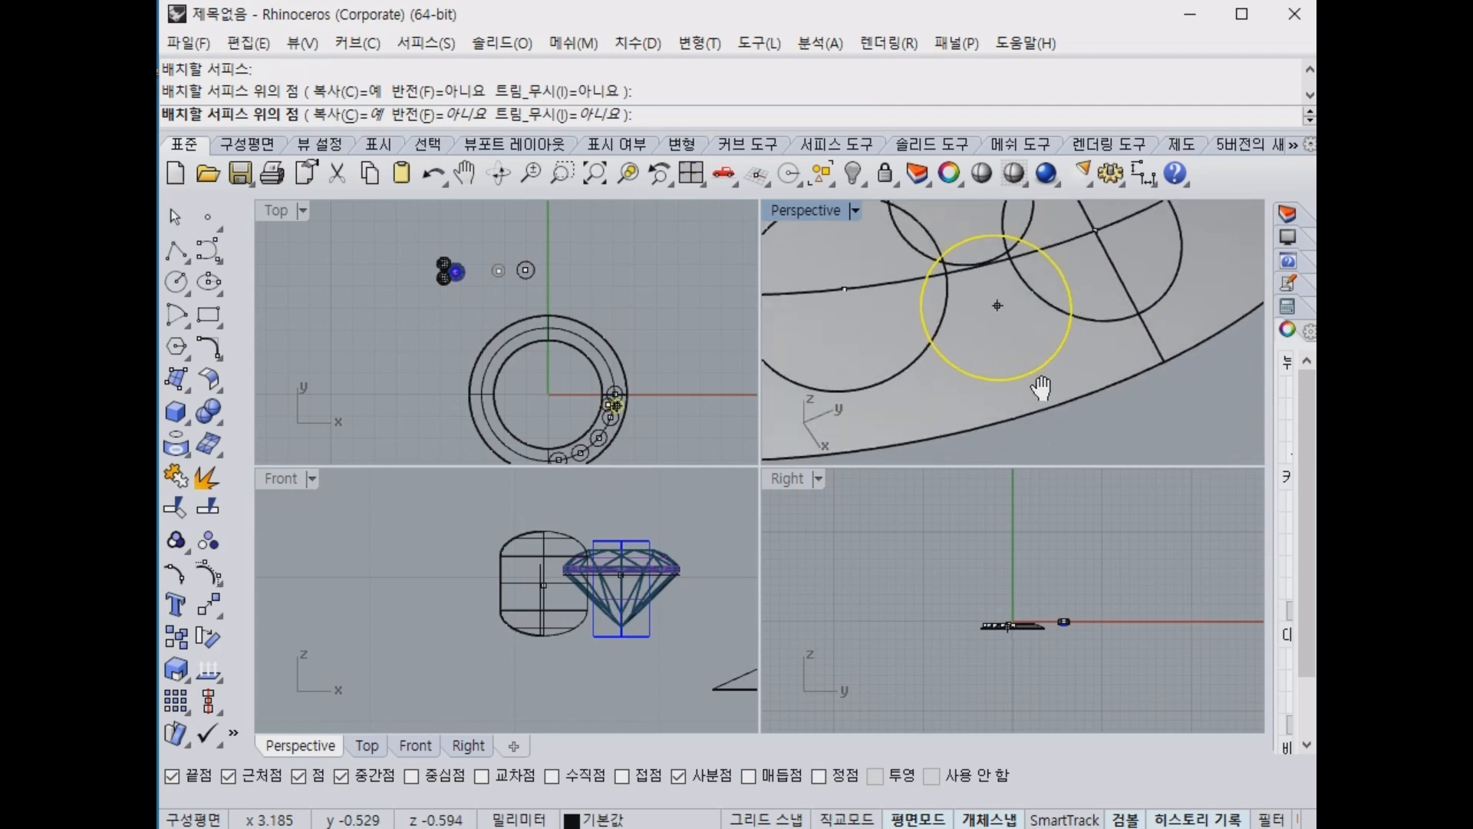
left_click(1005, 340)
Place another pair of 0.6 mm circle copies either side of the isocurve between the second and third gem circles.
scroll(1013, 339, "down", 2)
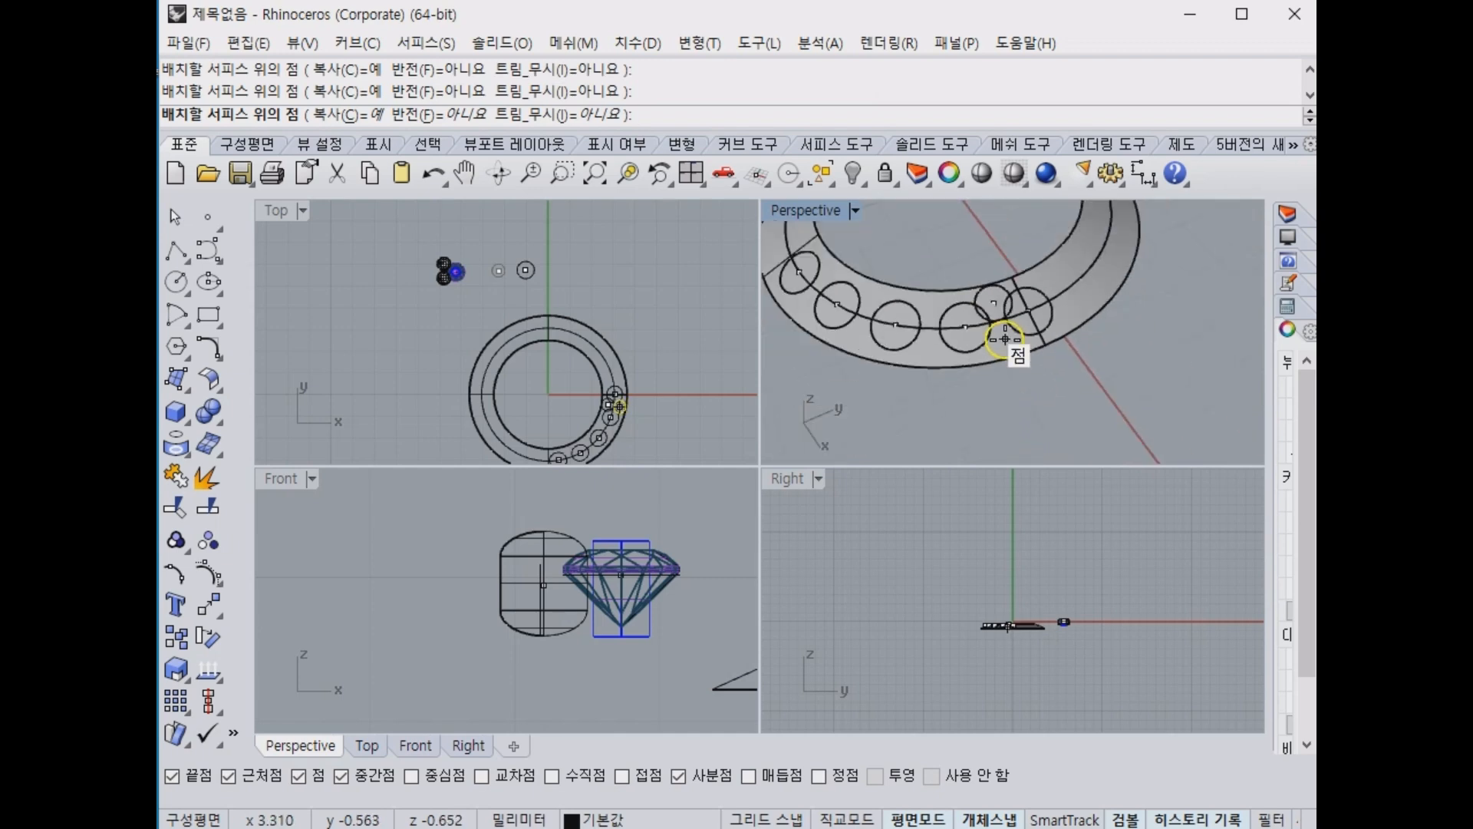
scroll(960, 334, "up", 4)
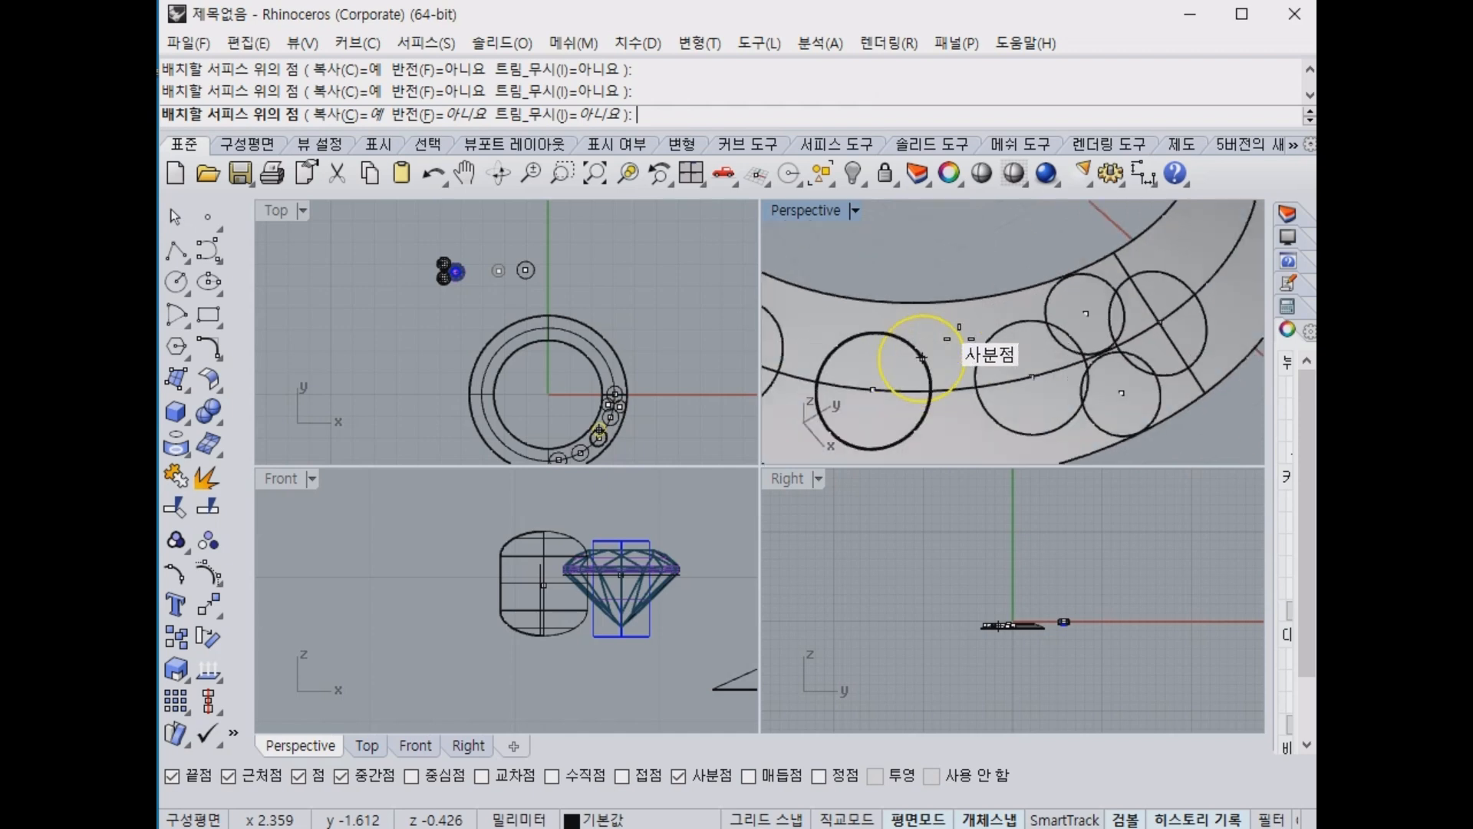
left_click(951, 340)
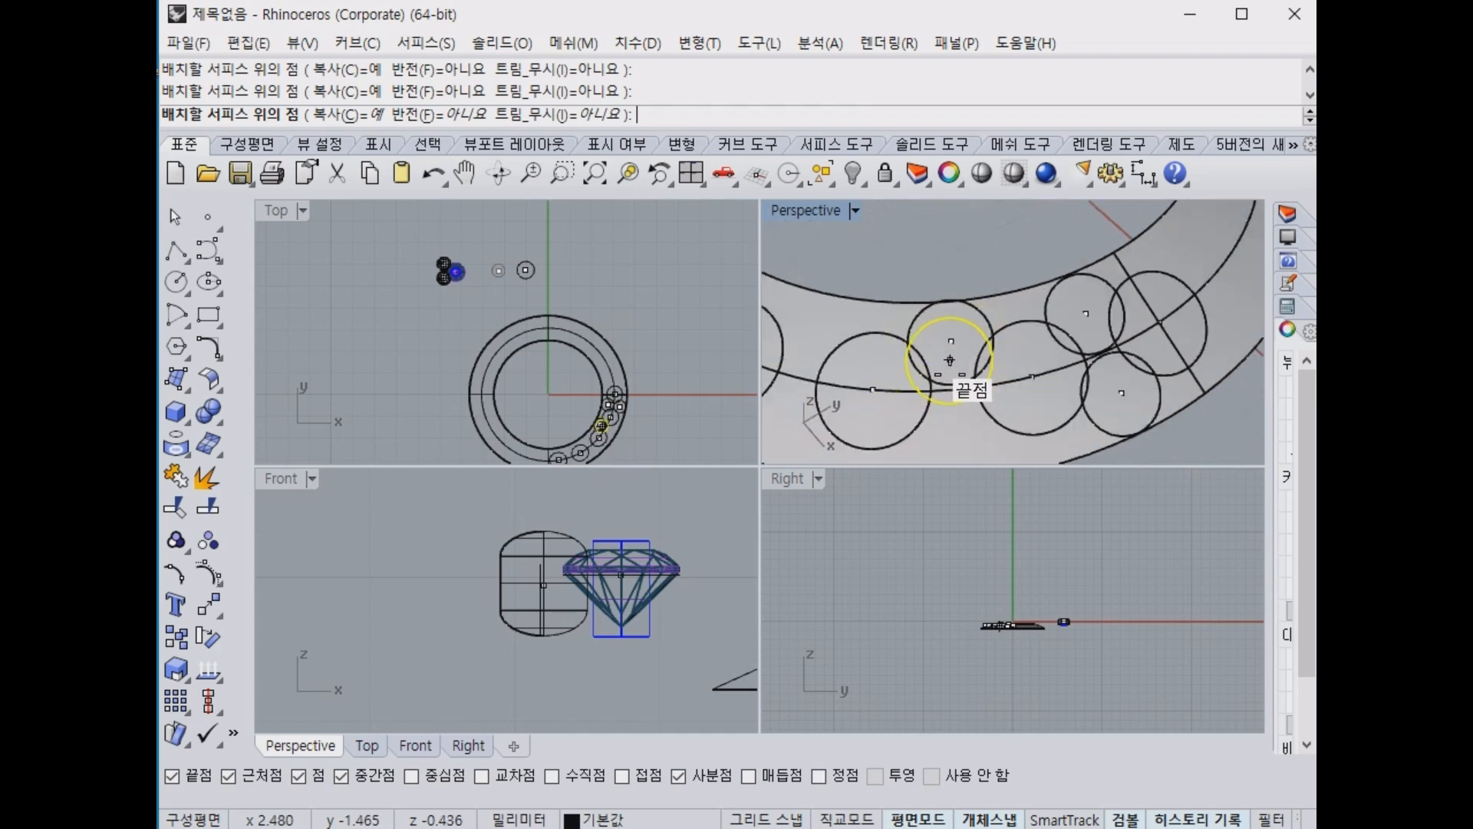
right_click_drag(957, 437, 965, 410, "shift")
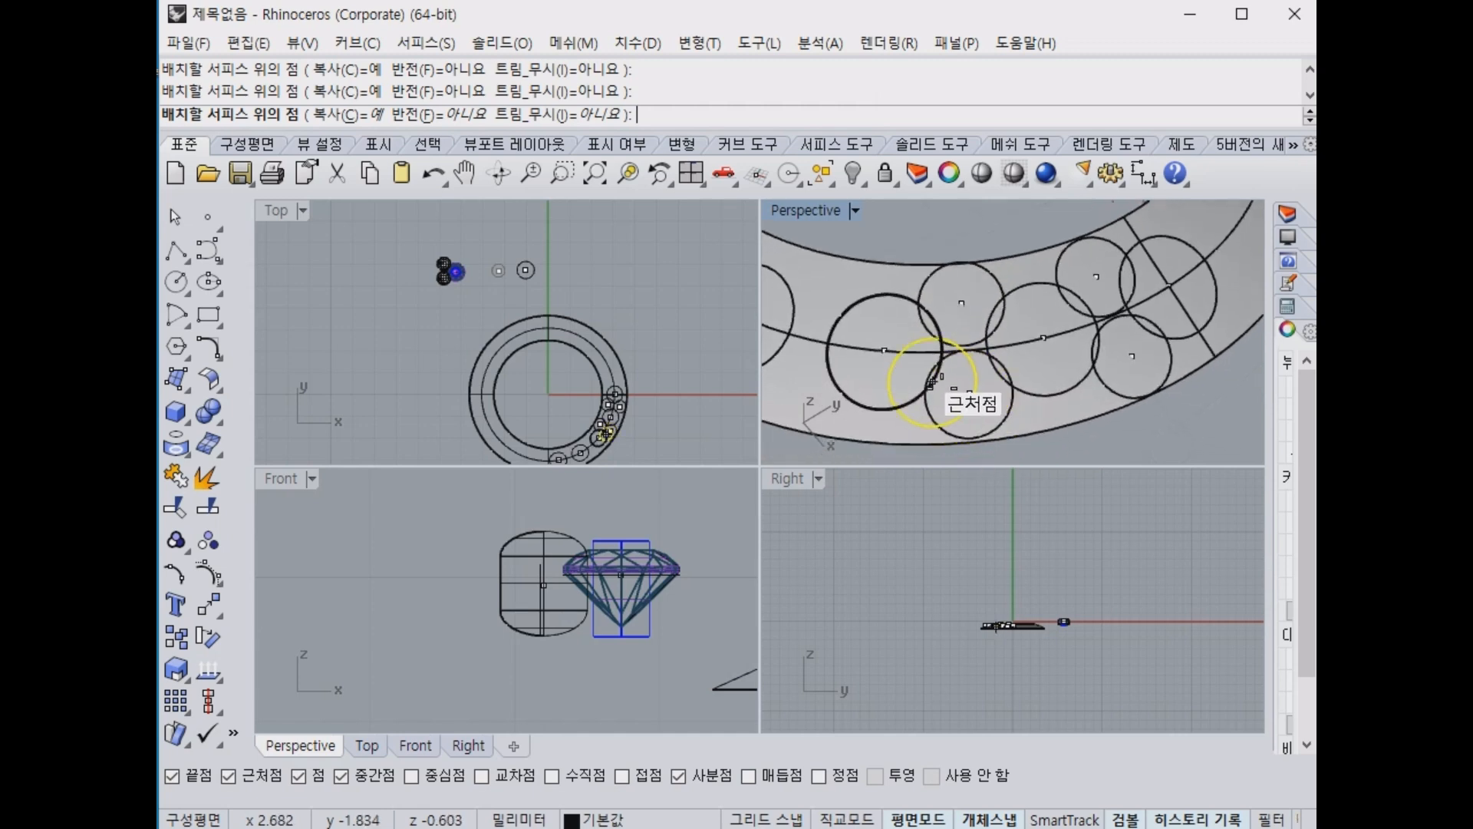
left_click(970, 395)
key("Return")
Using only the Point snap, orient copies of the gem with its cutter onto the channel surface at the centres of the first three 0.8 mm circles.
scroll(430, 277, "up", 12)
right_click_drag(522, 287, 431, 365)
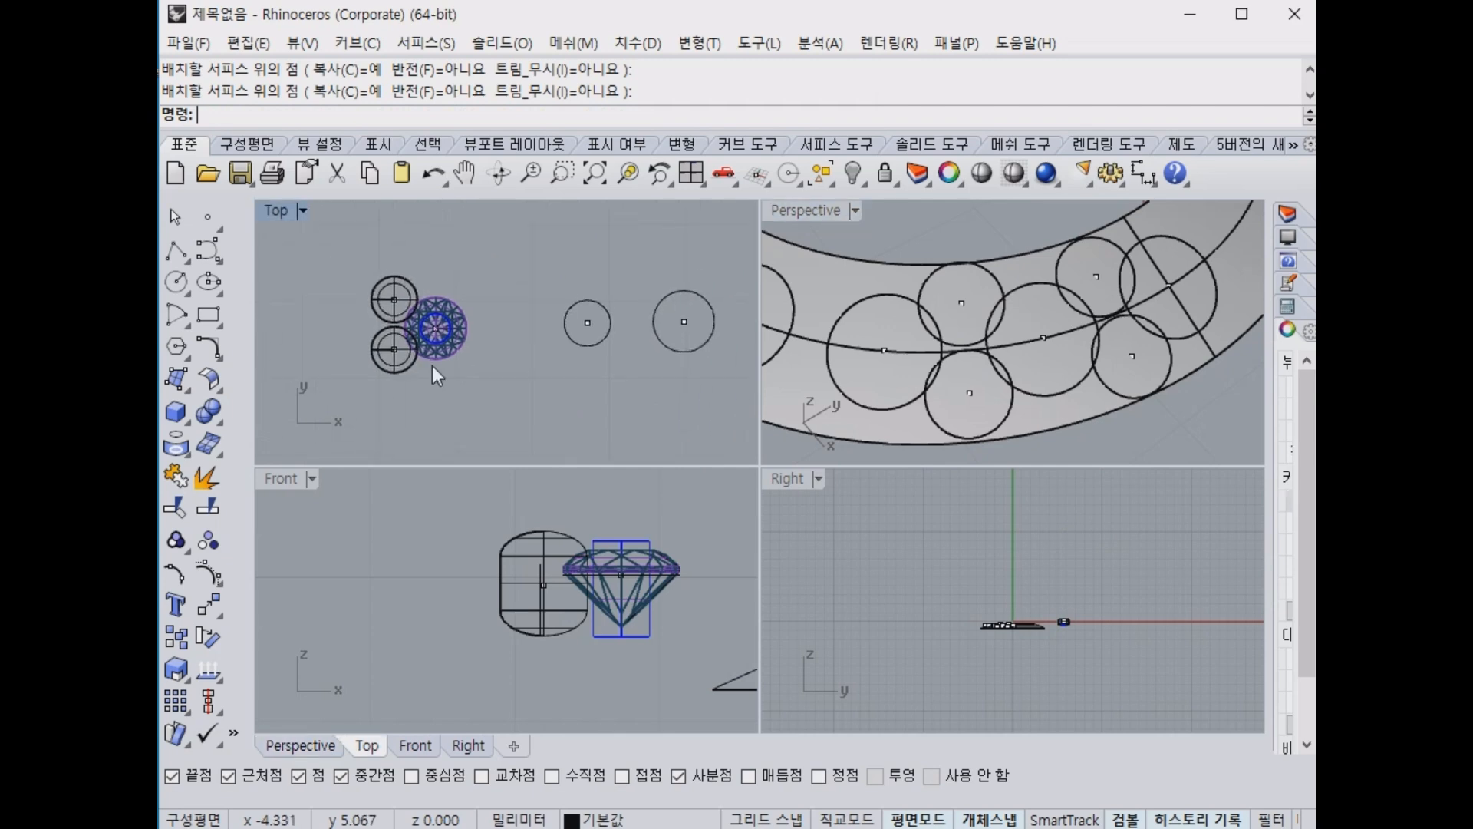
right_click(419, 260)
left_click_drag(398, 251, 491, 397)
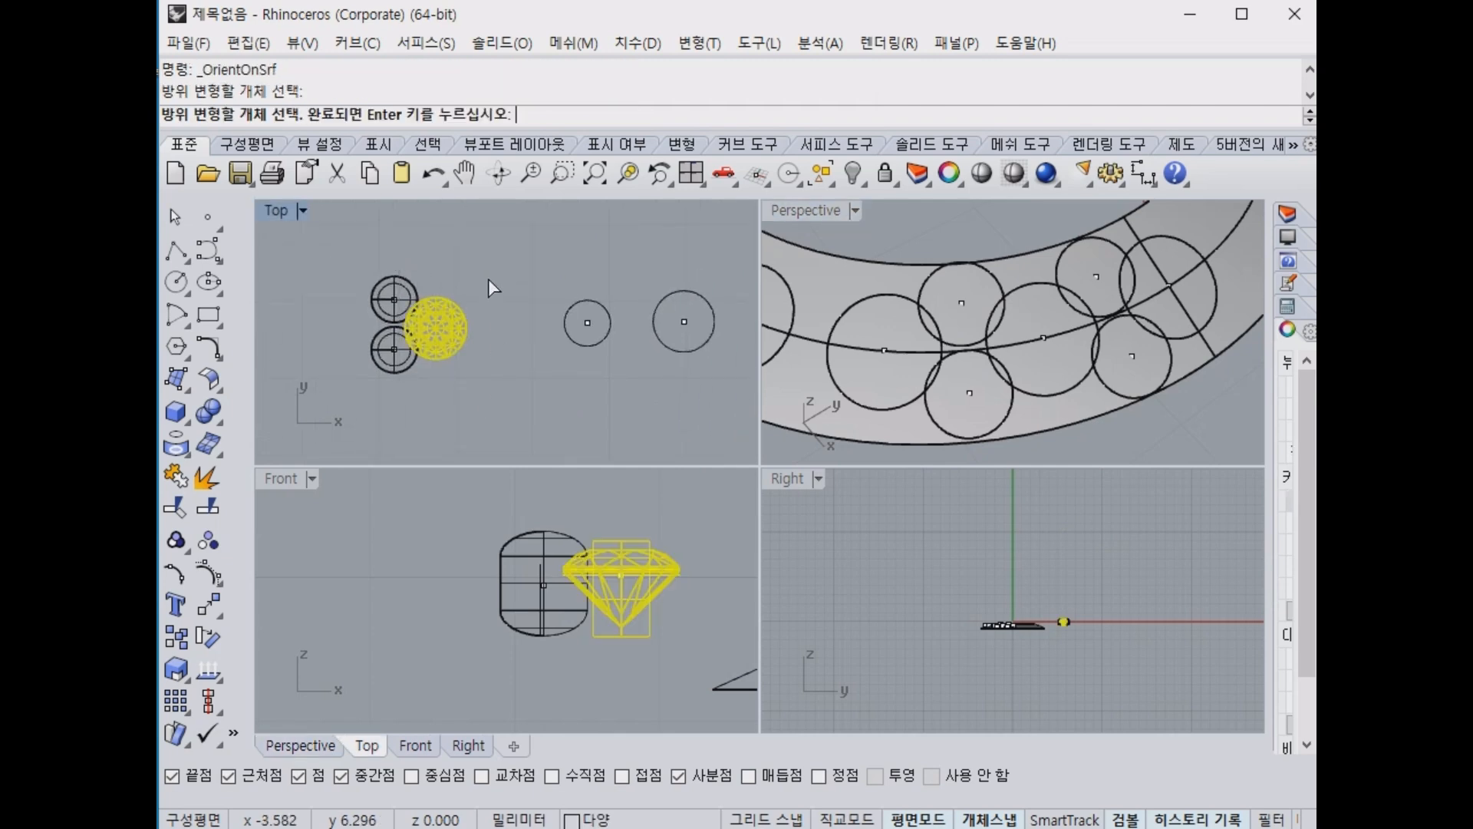
key("Return")
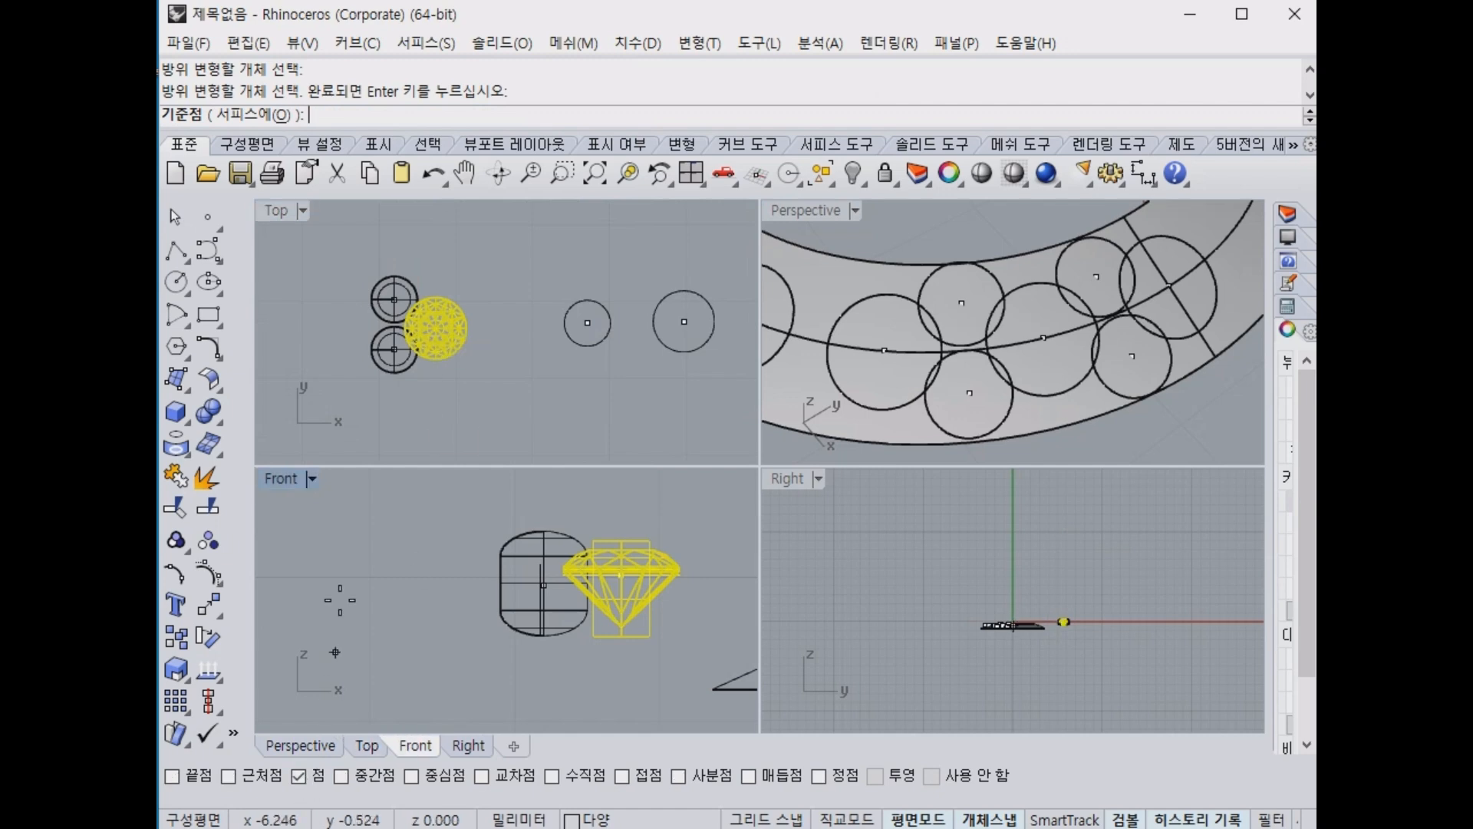
left_click(435, 328)
left_click(572, 343)
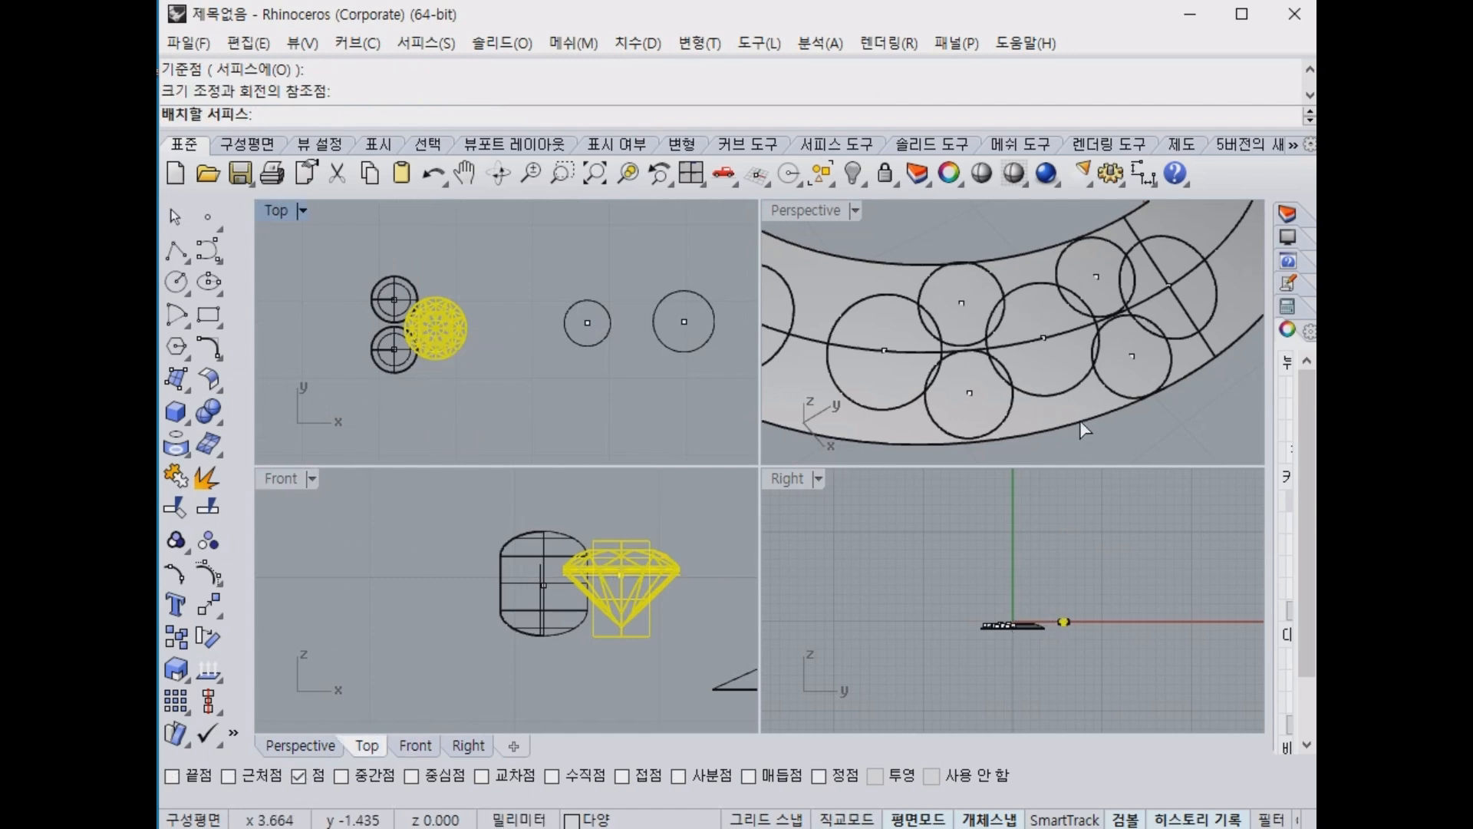
left_click(1081, 399)
left_click(483, 470)
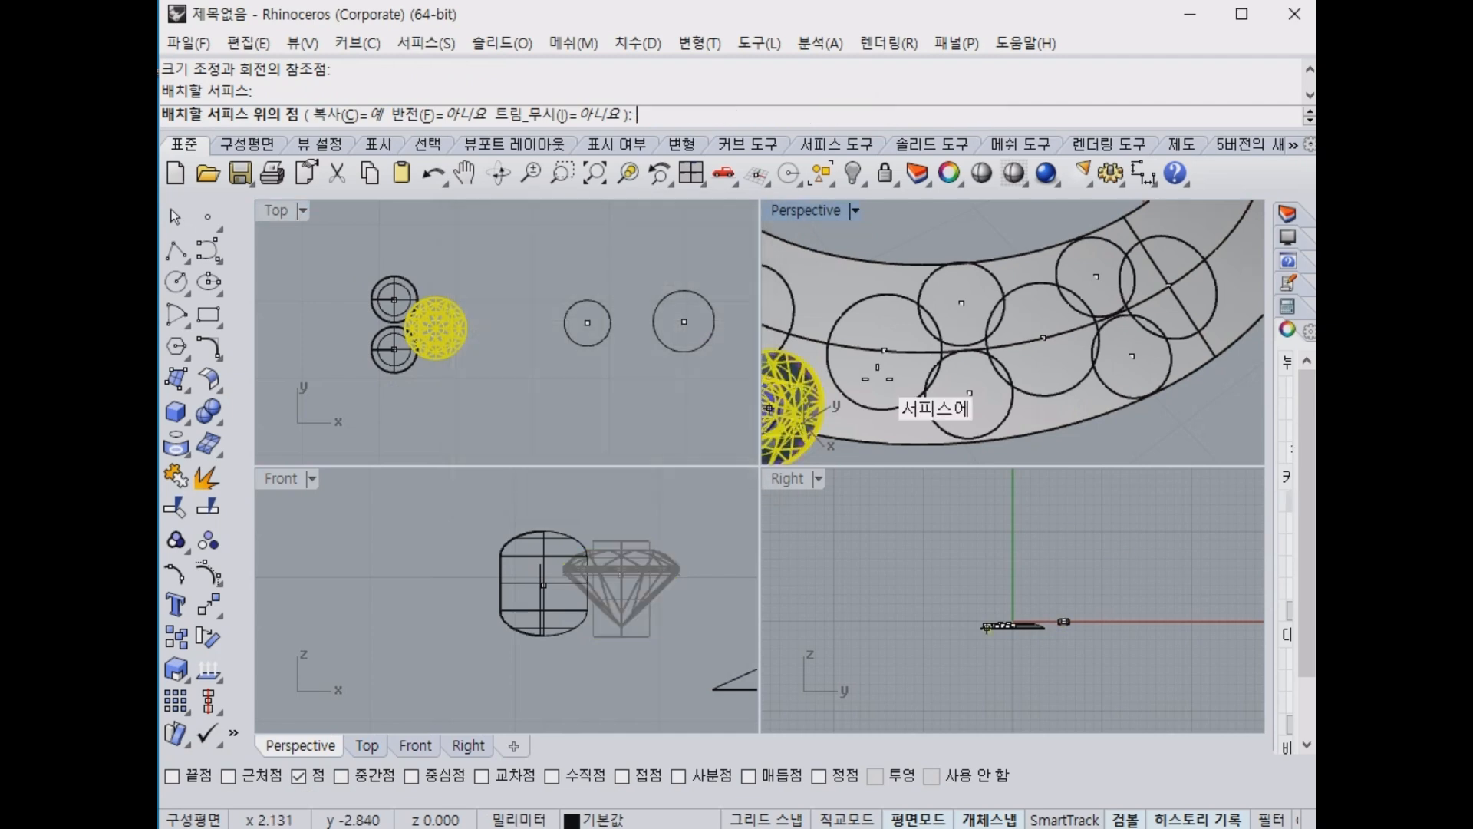
left_click(1045, 335)
left_click(1169, 284)
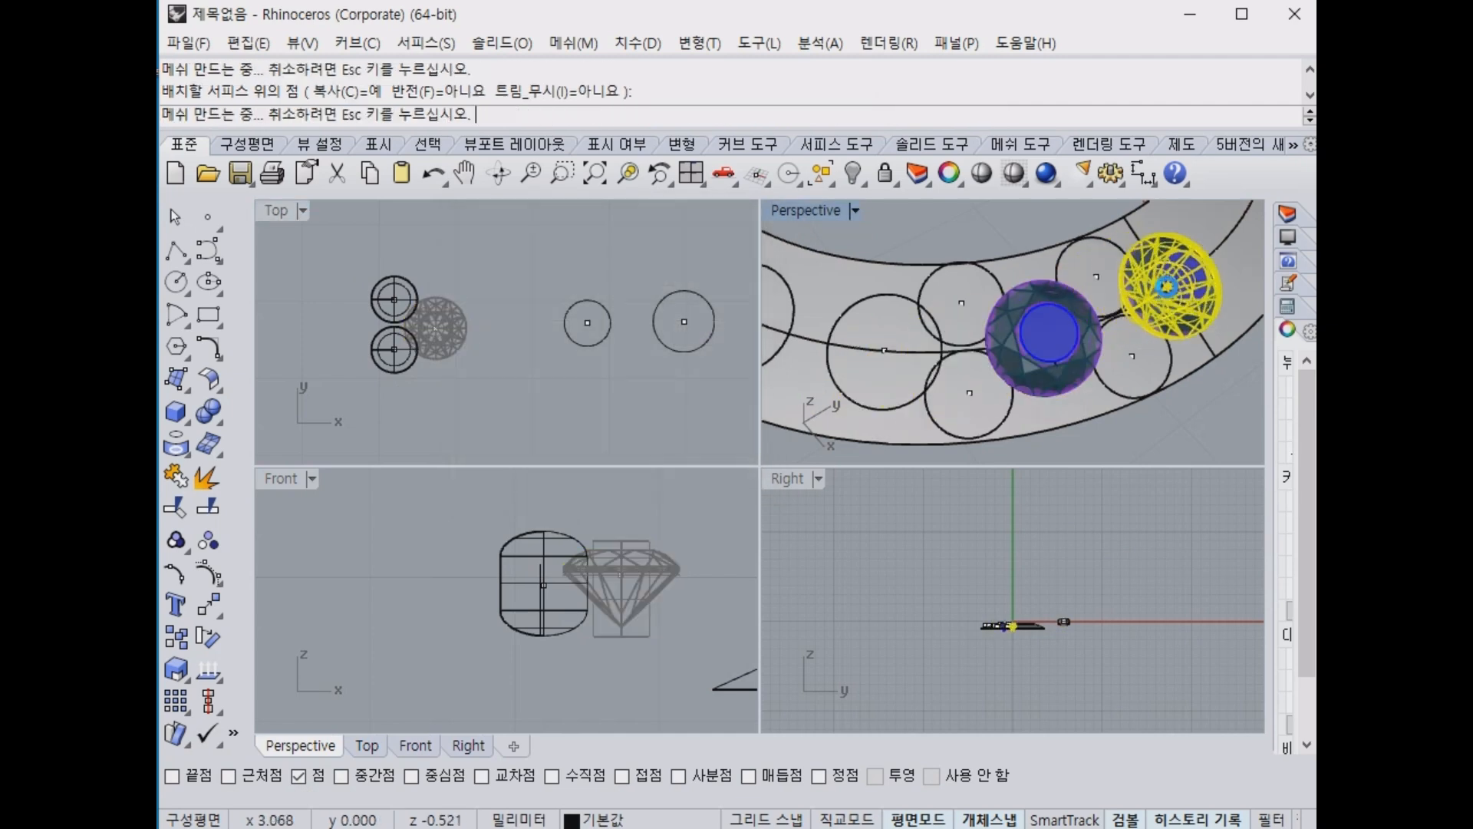
left_click(884, 352)
key("Return")
left_click(386, 290)
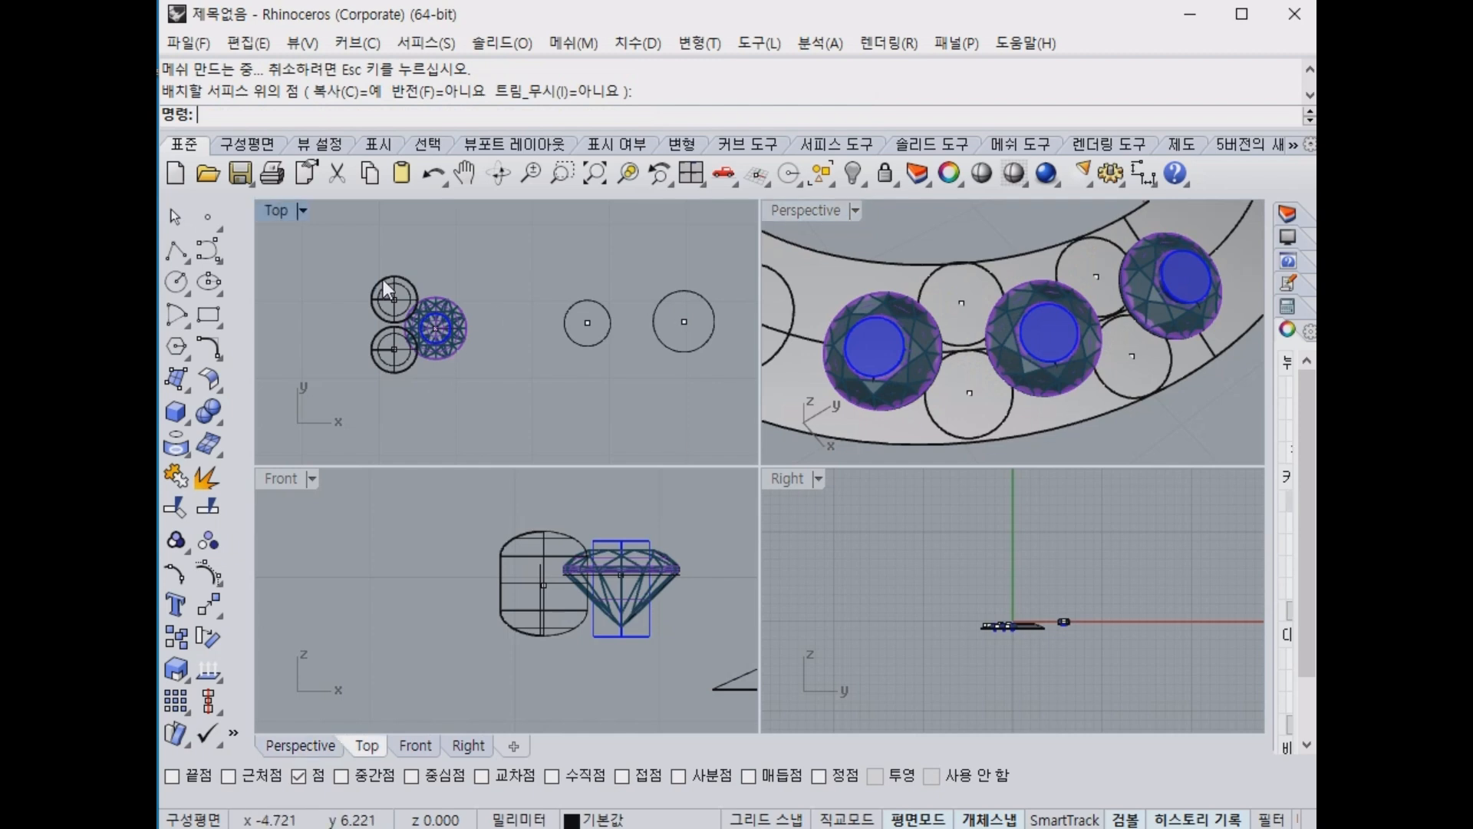
left_click_drag(439, 331, 441, 333)
right_click(470, 275)
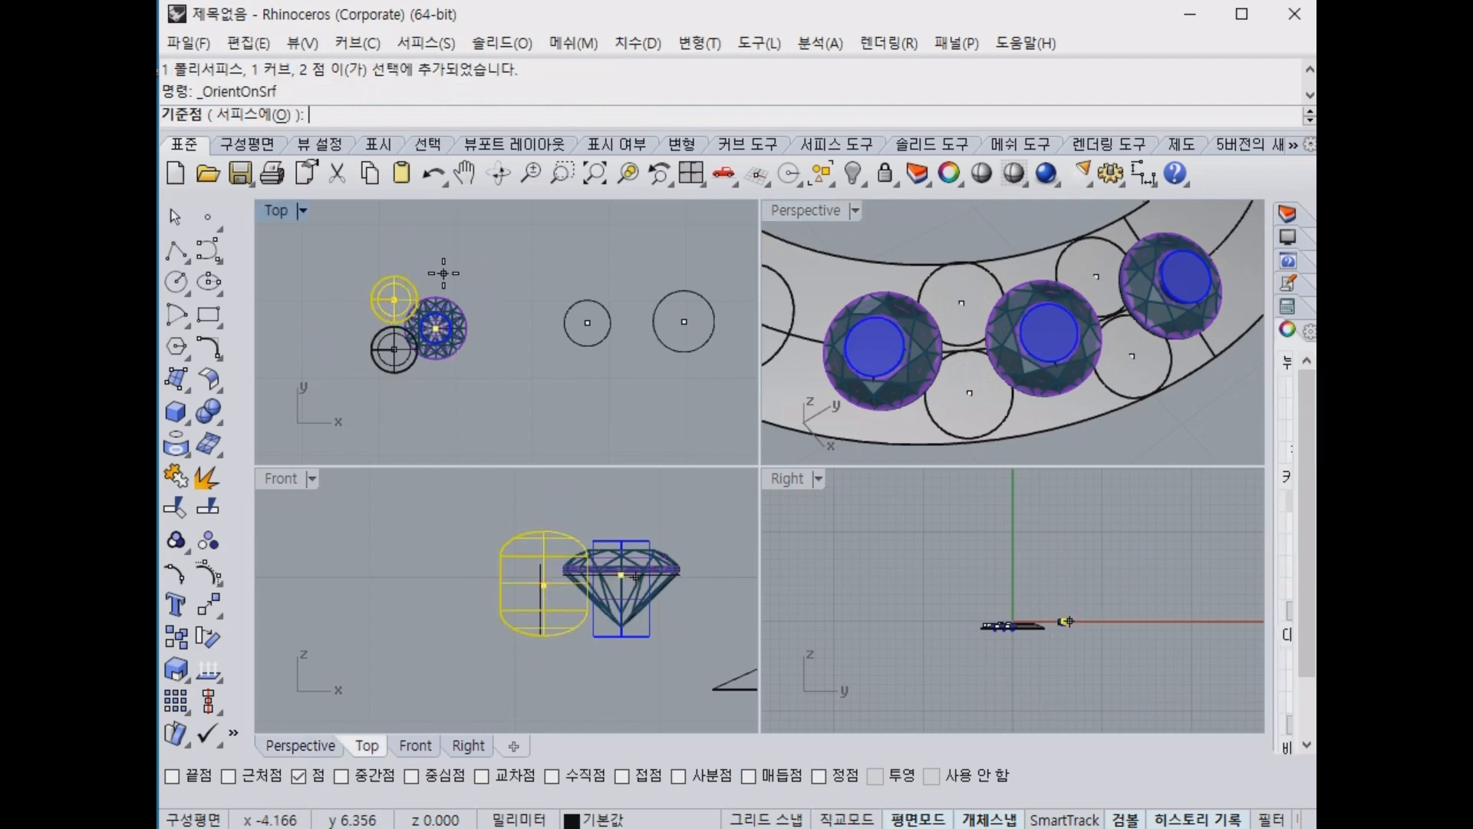
key("Escape")
key("Escape")
right_click(430, 252)
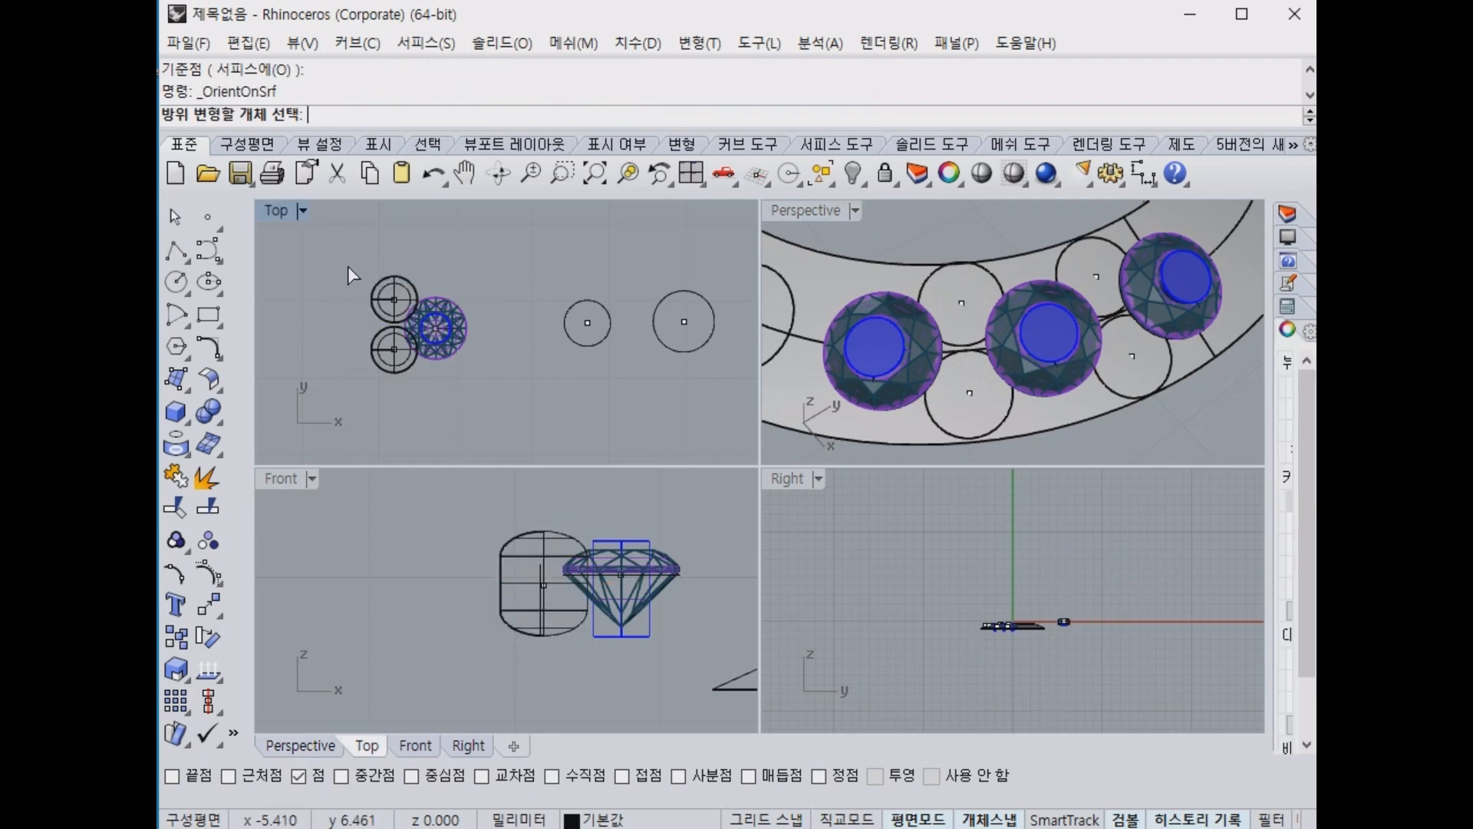
left_click(393, 299)
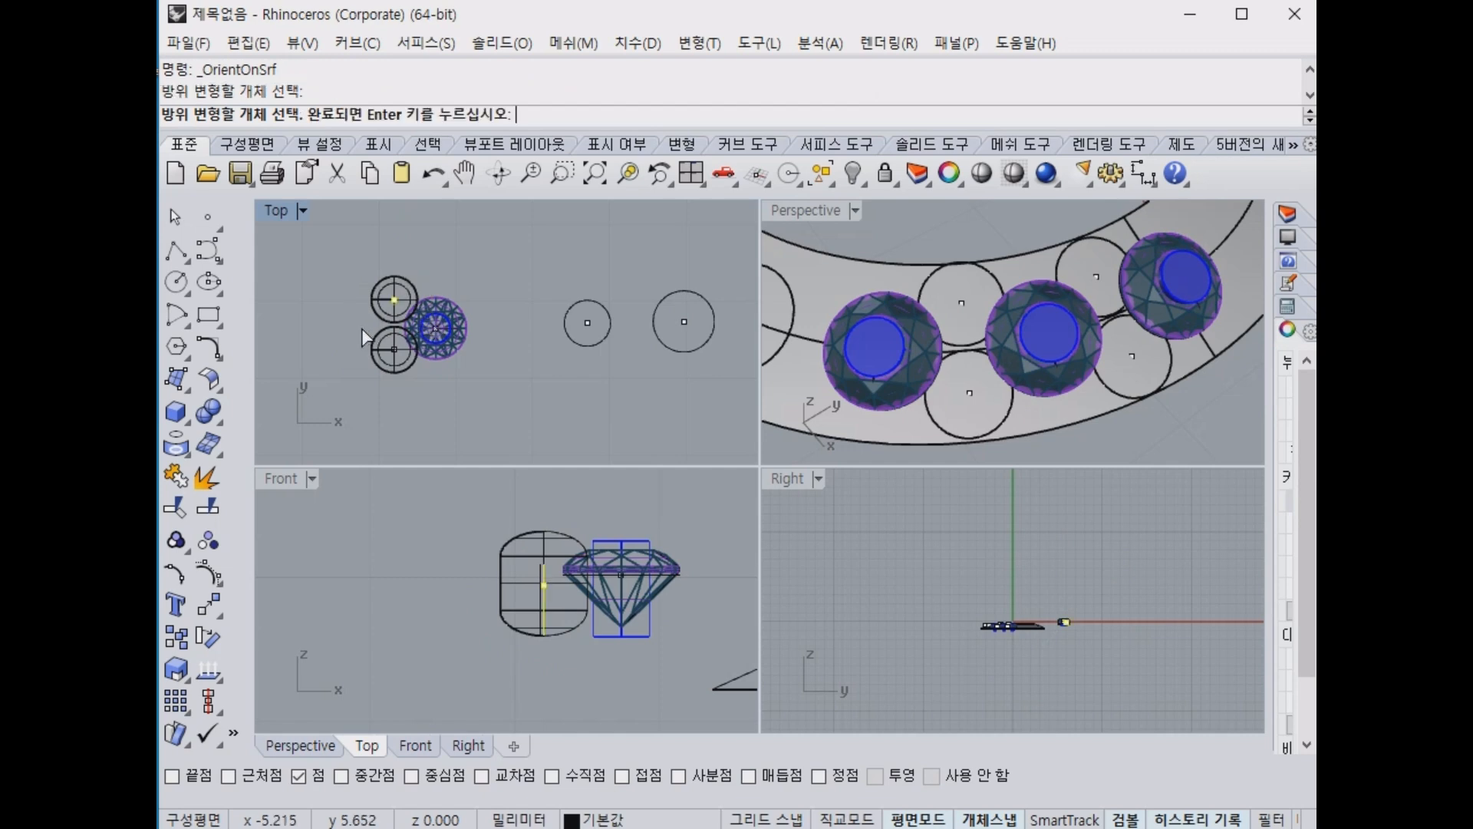
right_click(481, 266)
key("Escape")
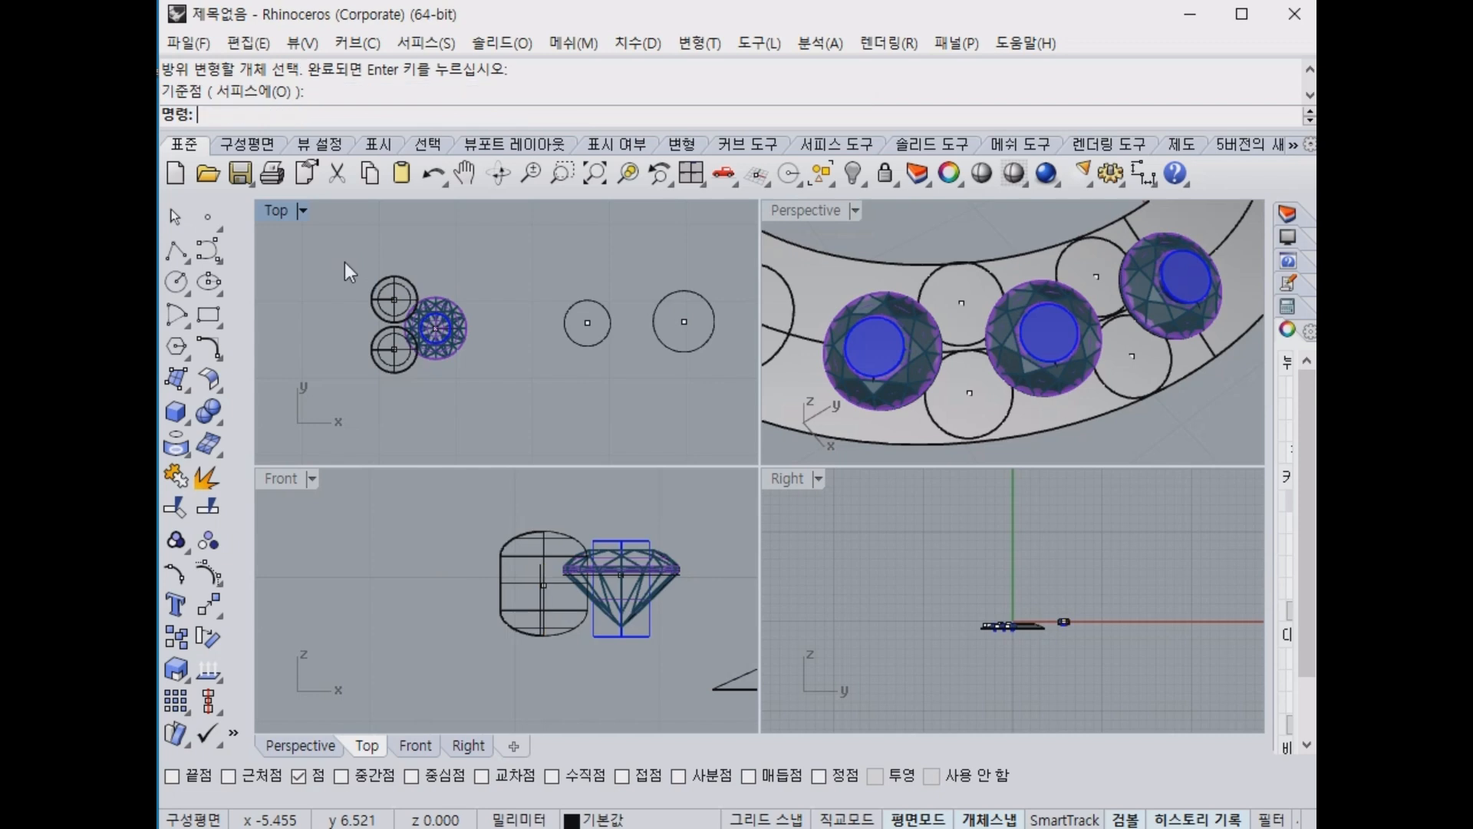
Orient the upper prong from its centre point onto the channel surface as rigid copies at scale 1.0, one at each of the four 0.6 mm circle centres.
right_click(345, 263)
left_click(413, 286)
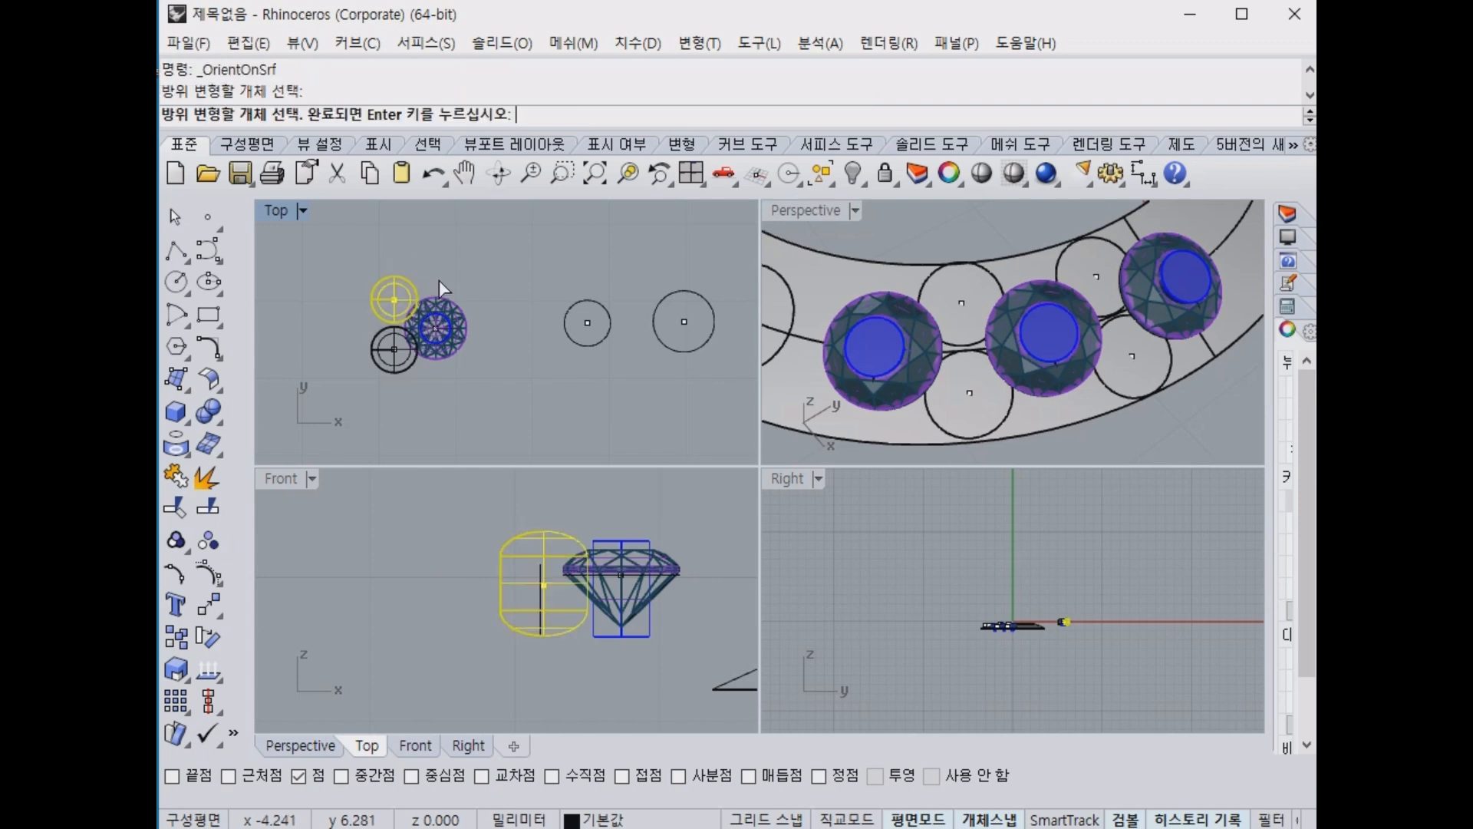
right_click(439, 280)
left_click(394, 300)
left_click(535, 302)
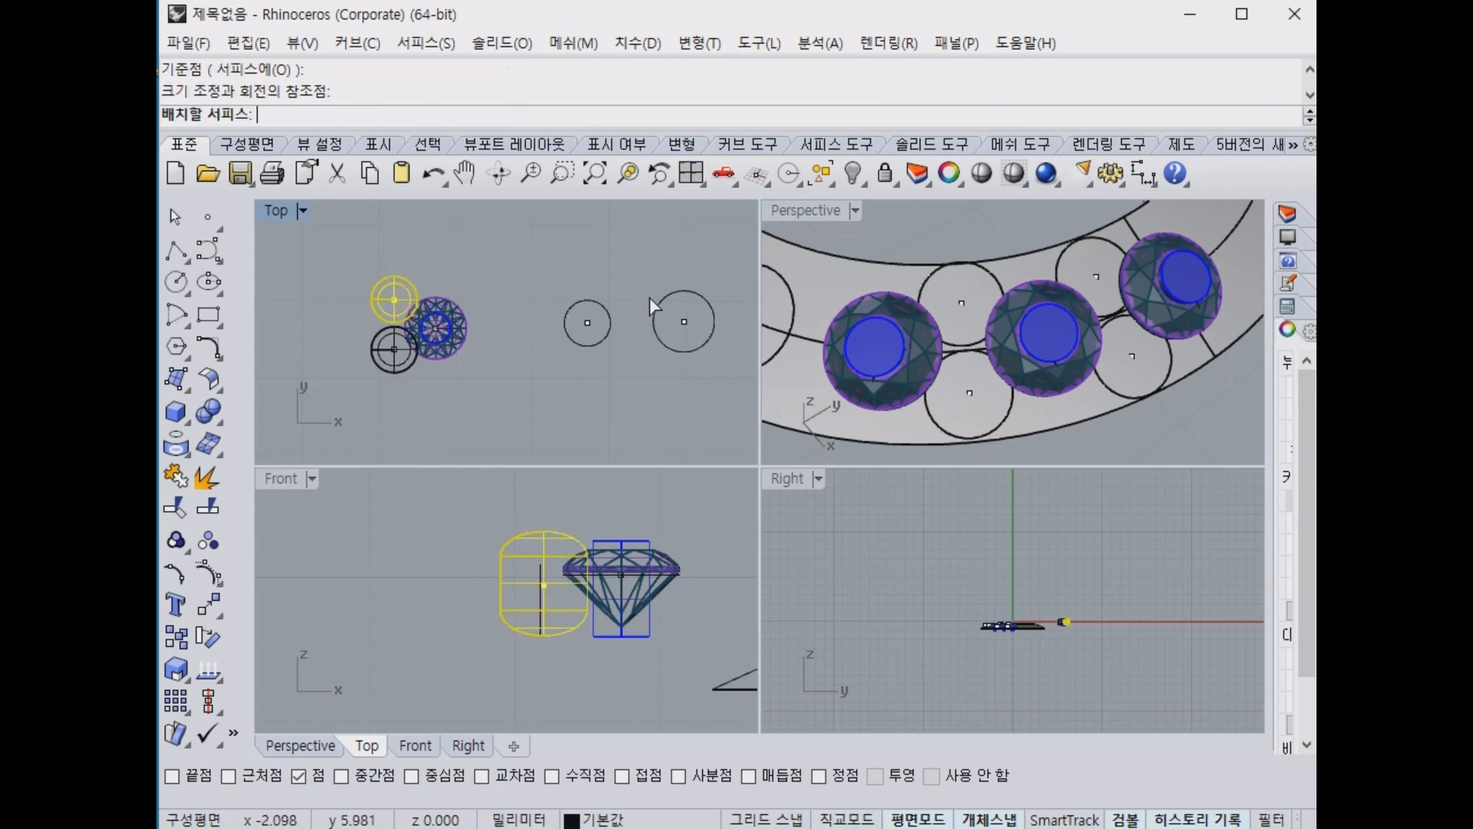
left_click(821, 278)
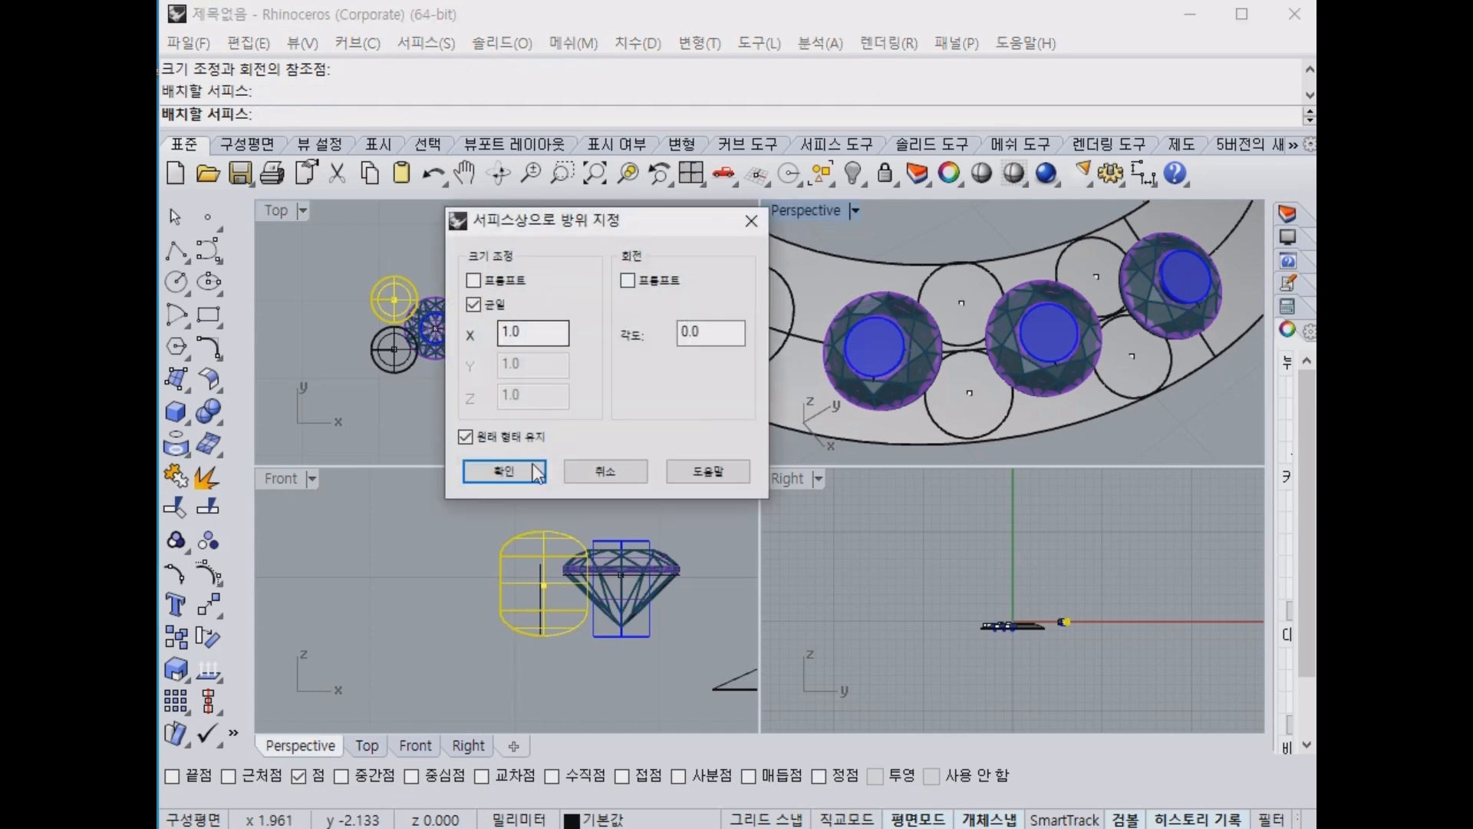
left_click(491, 472)
left_click(964, 302)
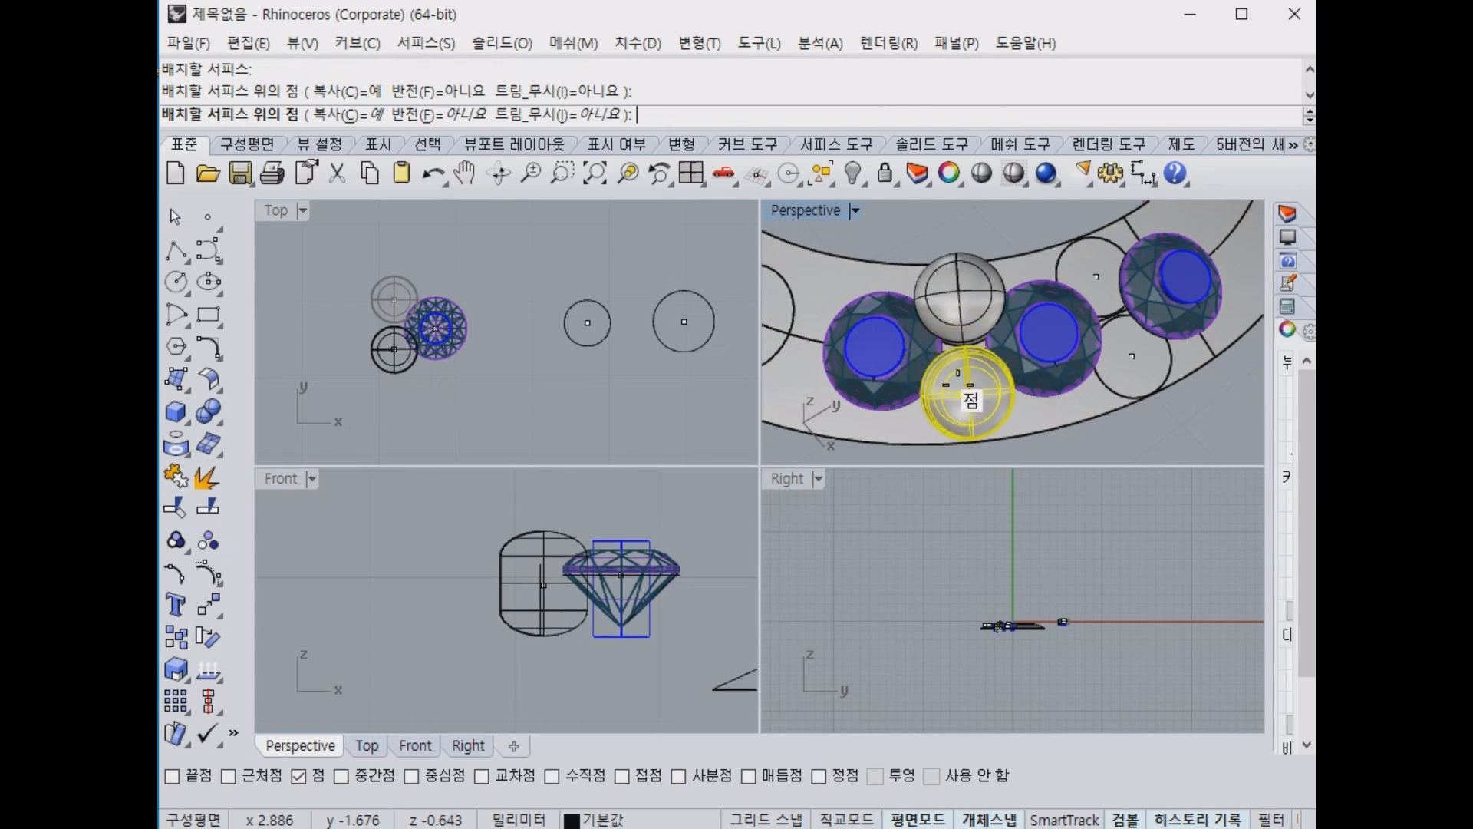
left_click(969, 392)
left_click(1107, 273)
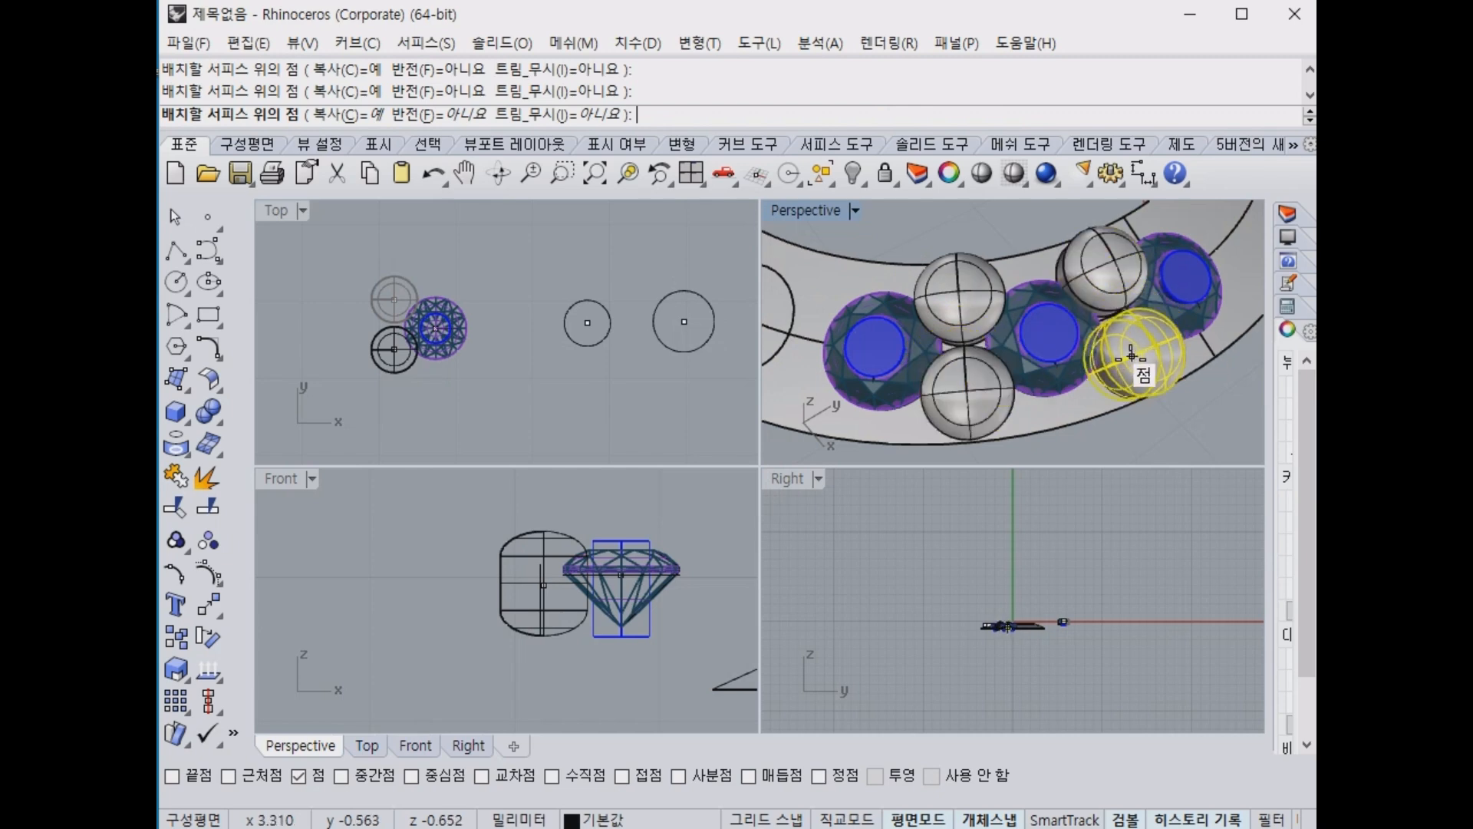
right_click(1133, 357)
Lower the original gem and its cutter by about 0.026 mm so the history-linked gems sit deeper in the channel surface.
right_click_drag(1182, 456, 1169, 398)
mouse_move(1063, 301)
right_mouse_down()
mouse_move(1068, 405)
mouse_move(1065, 368)
mouse_move(1021, 419)
mouse_move(1022, 346)
mouse_move(1053, 321)
right_mouse_up()
scroll(1023, 323, "up", 5)
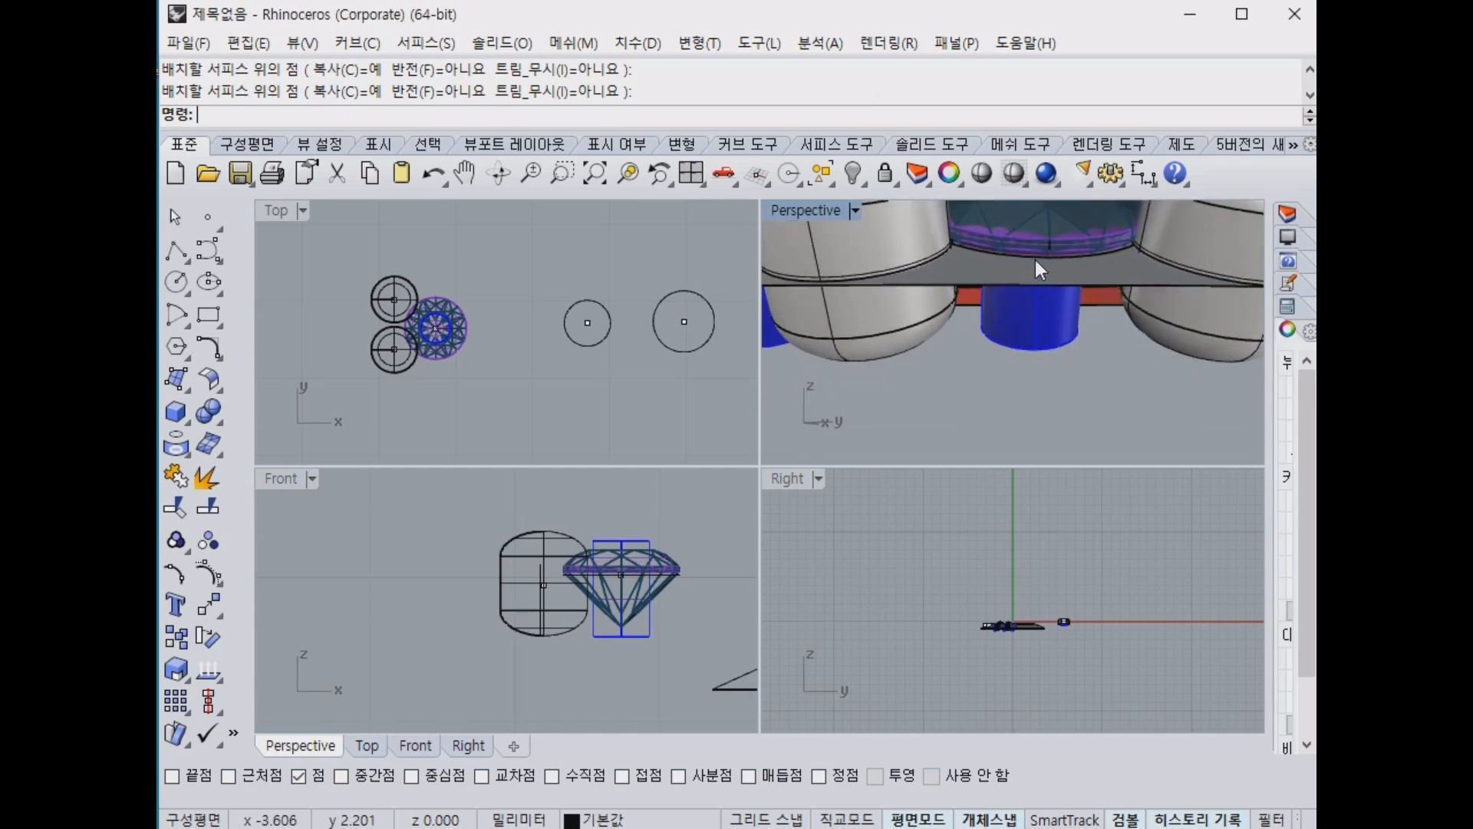
scroll(1035, 259, "down", 5)
right_click_drag(1024, 269, 1054, 362)
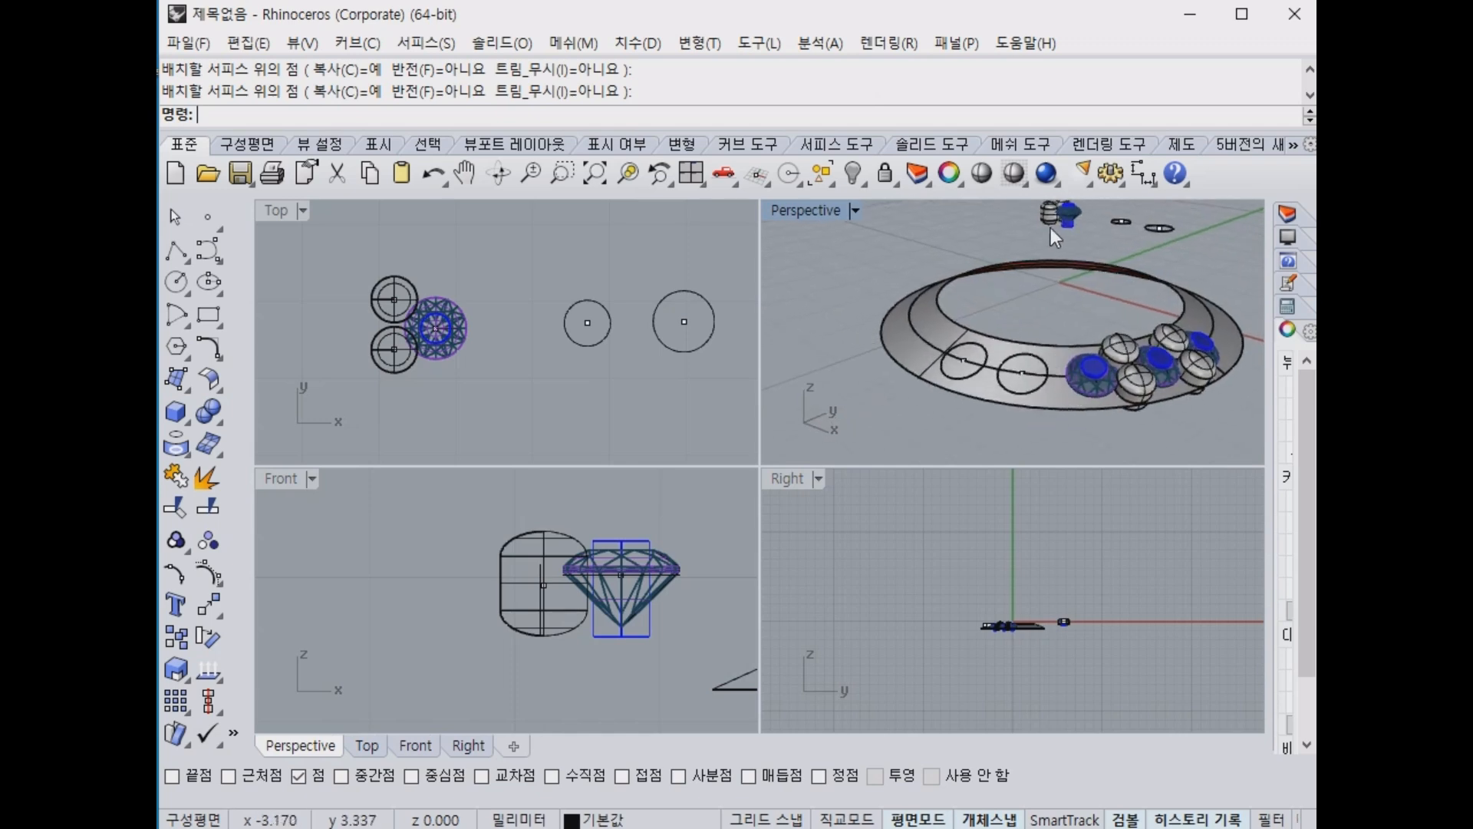
scroll(458, 361, "up", 2)
left_click_drag(697, 541, 606, 661)
mouse_move(1146, 399)
right_mouse_down()
mouse_move(1091, 325)
mouse_move(1064, 353)
right_mouse_up()
scroll(1074, 301, "up", 6)
scroll(624, 568, "up", 3)
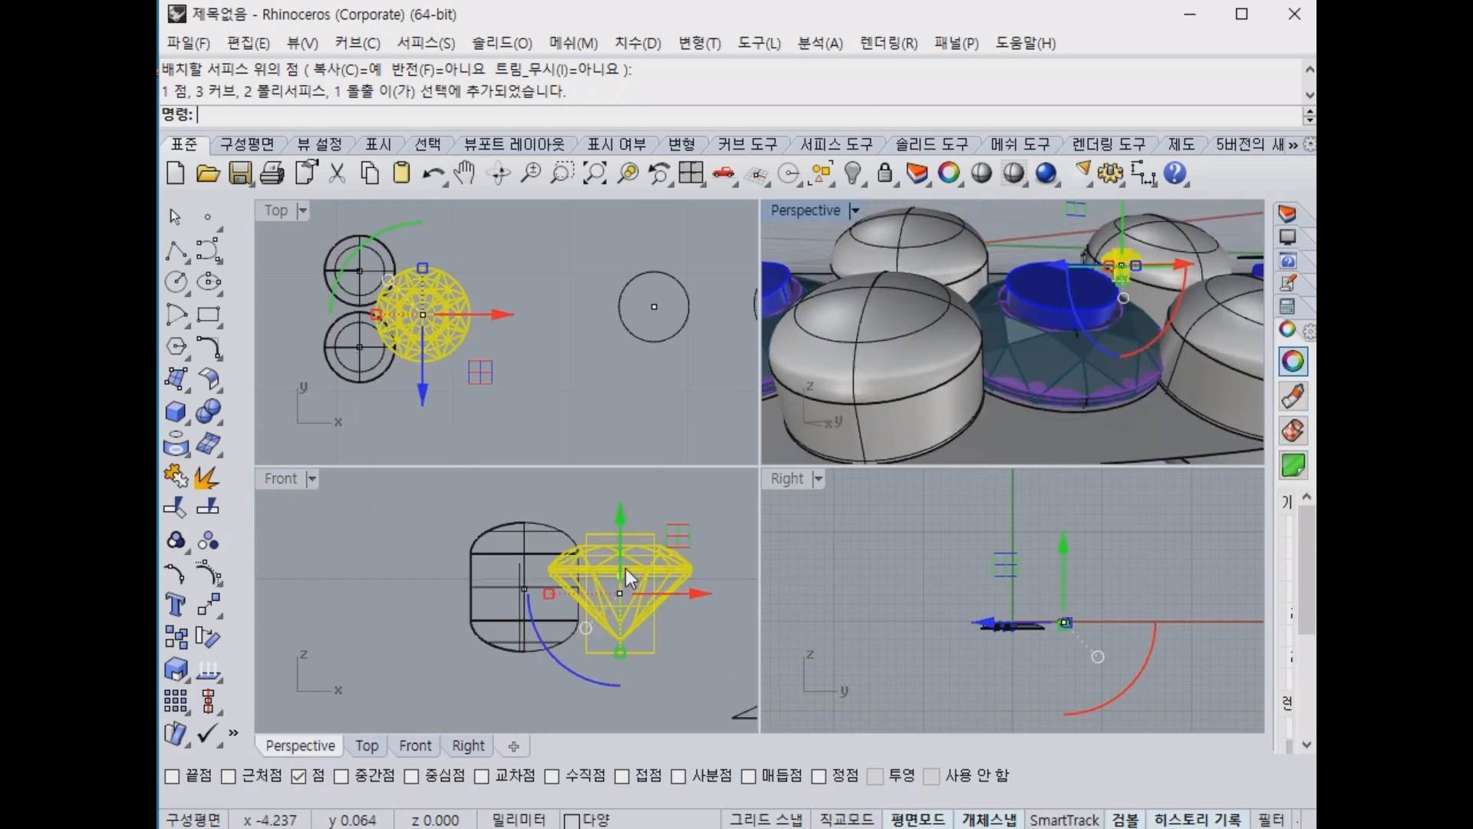
scroll(1066, 413, "up", 5)
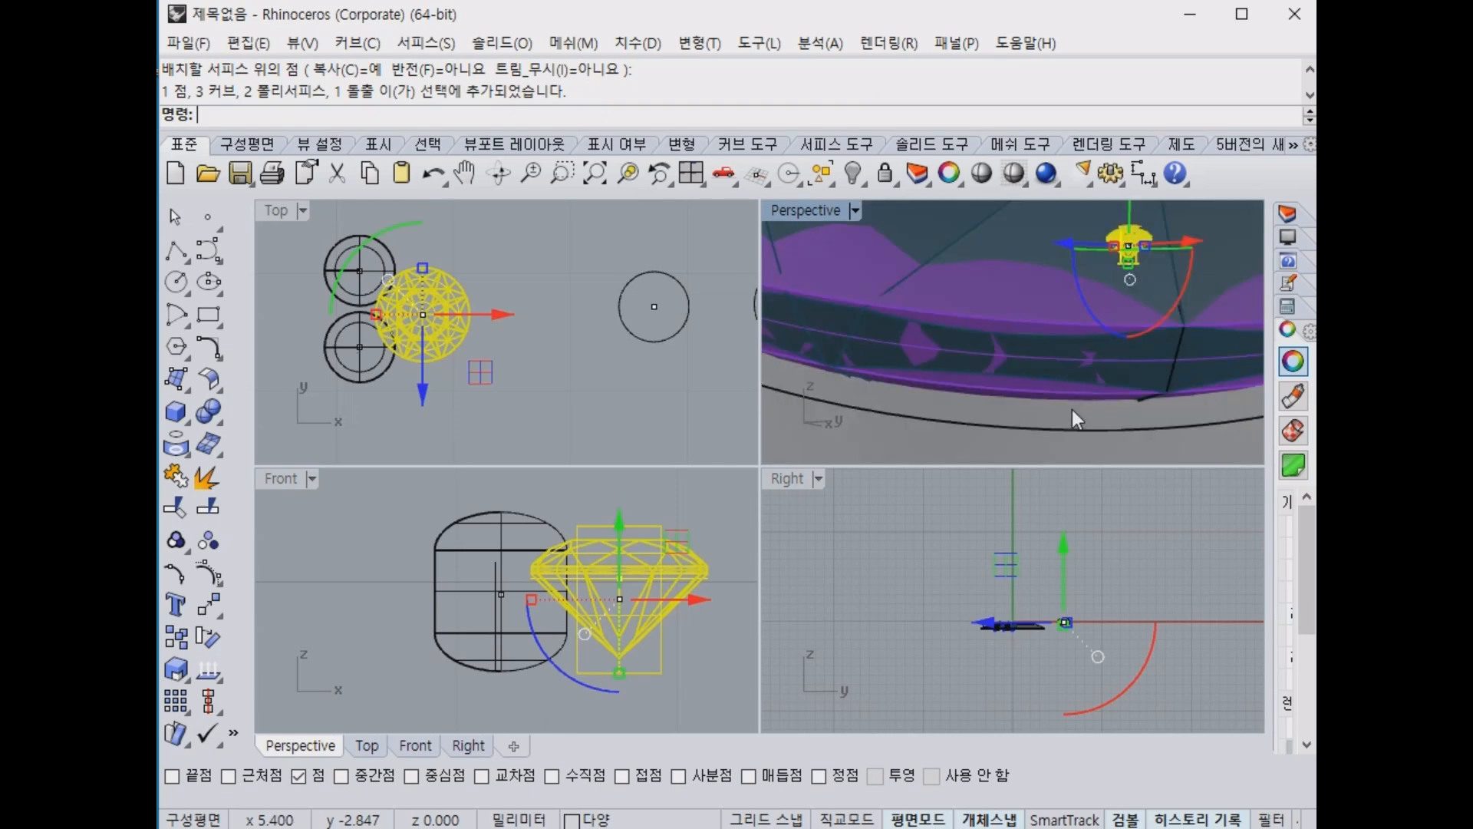
left_click_drag(619, 517, 619, 523)
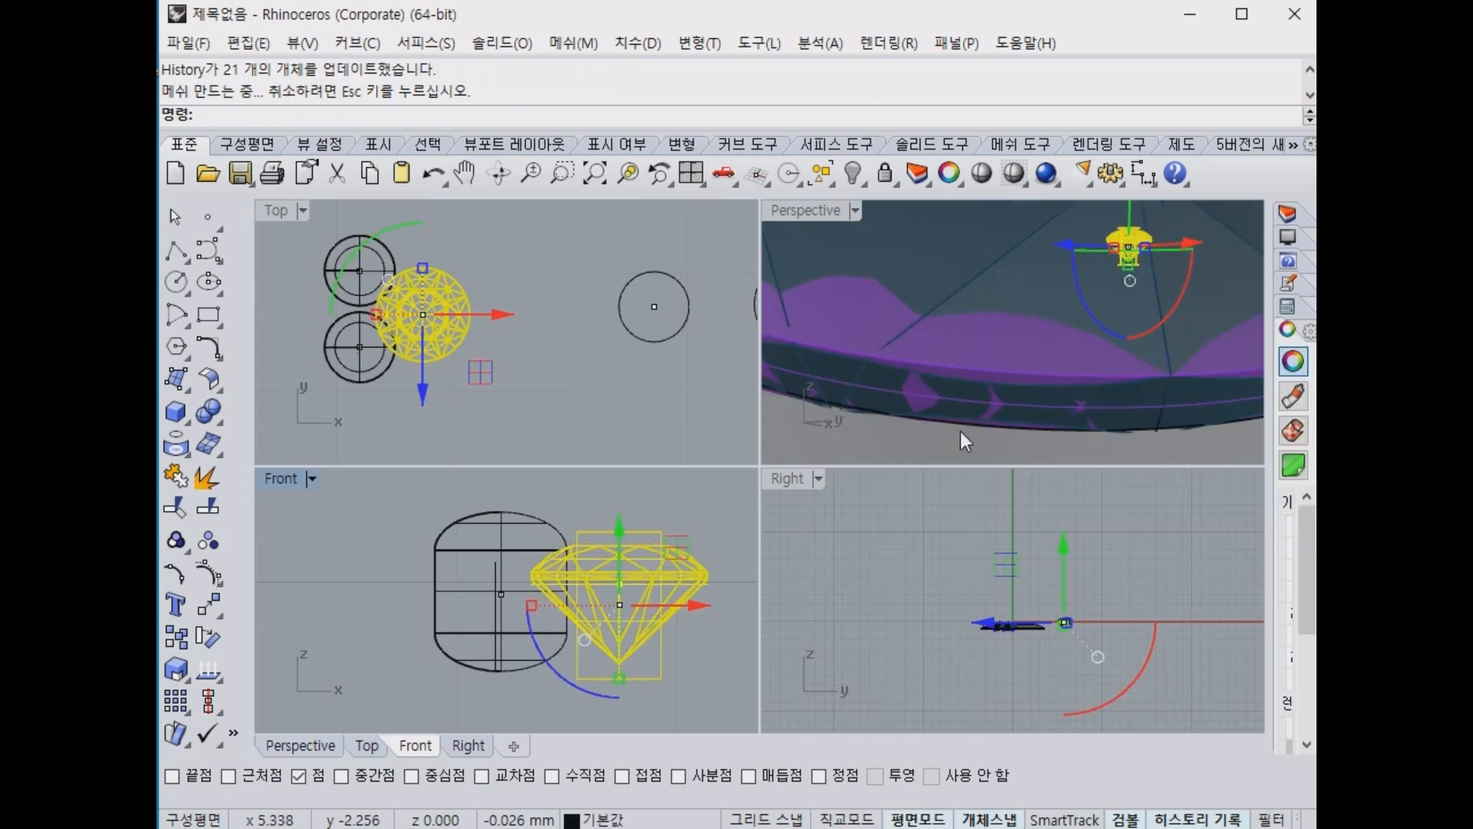
Deselect the original gem and its cutter, and show all hidden objects so the complete ring and head are in view.
scroll(961, 432, "down", 5)
left_click(696, 399)
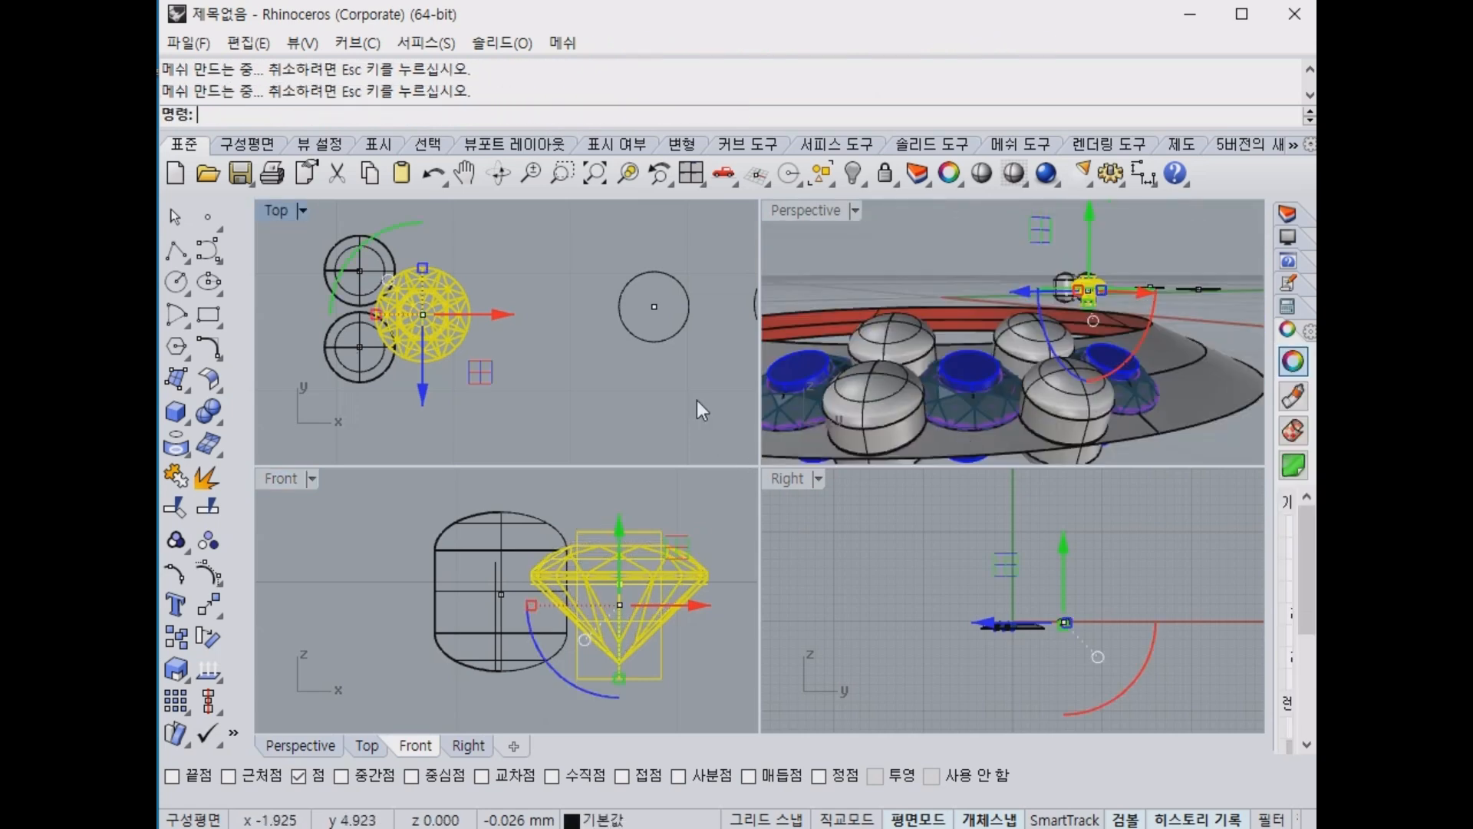
scroll(968, 353, "down", 7)
right_click_drag(969, 353, 1084, 414)
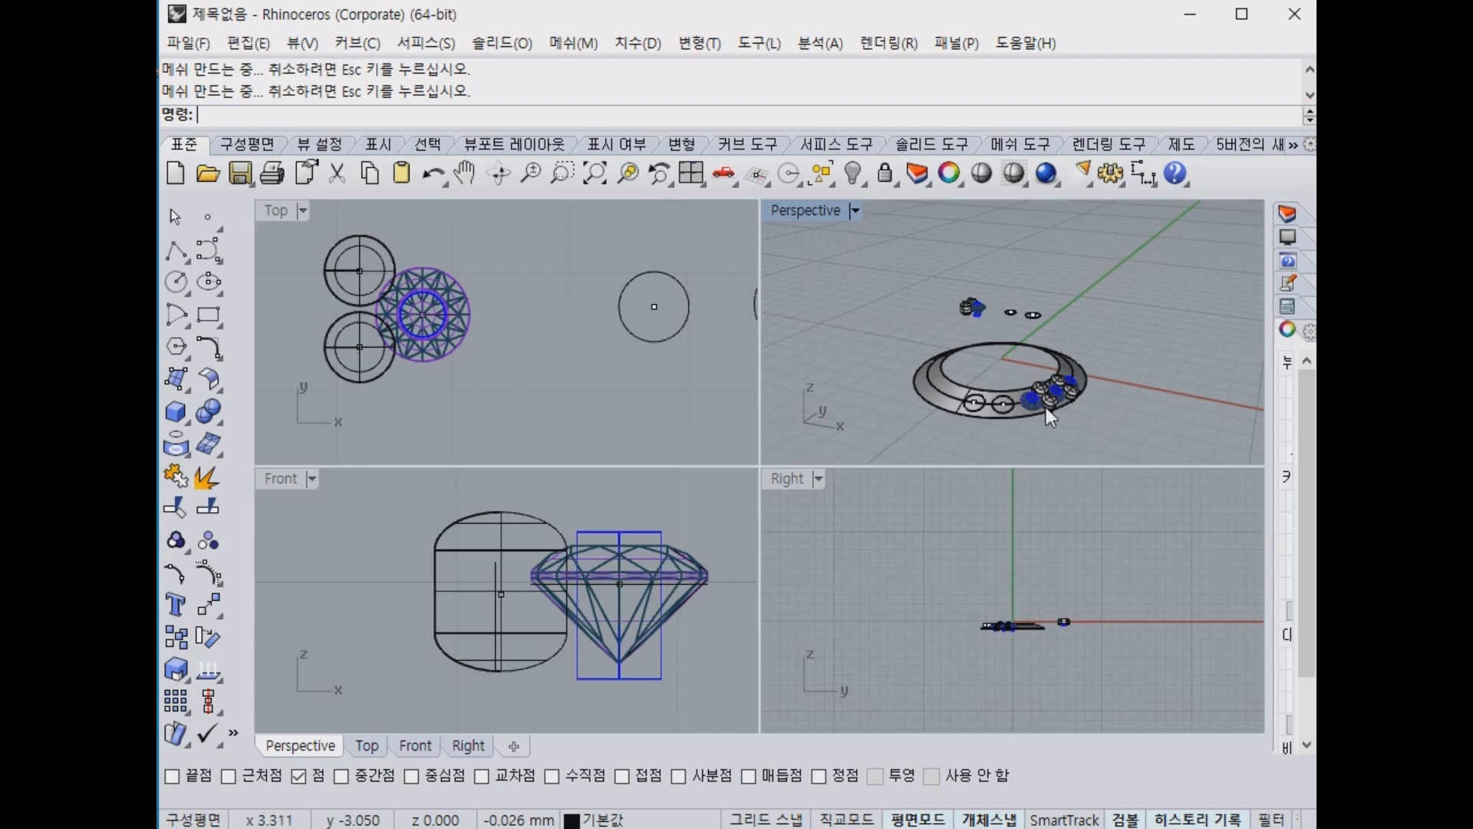
scroll(1039, 407, "up", 5)
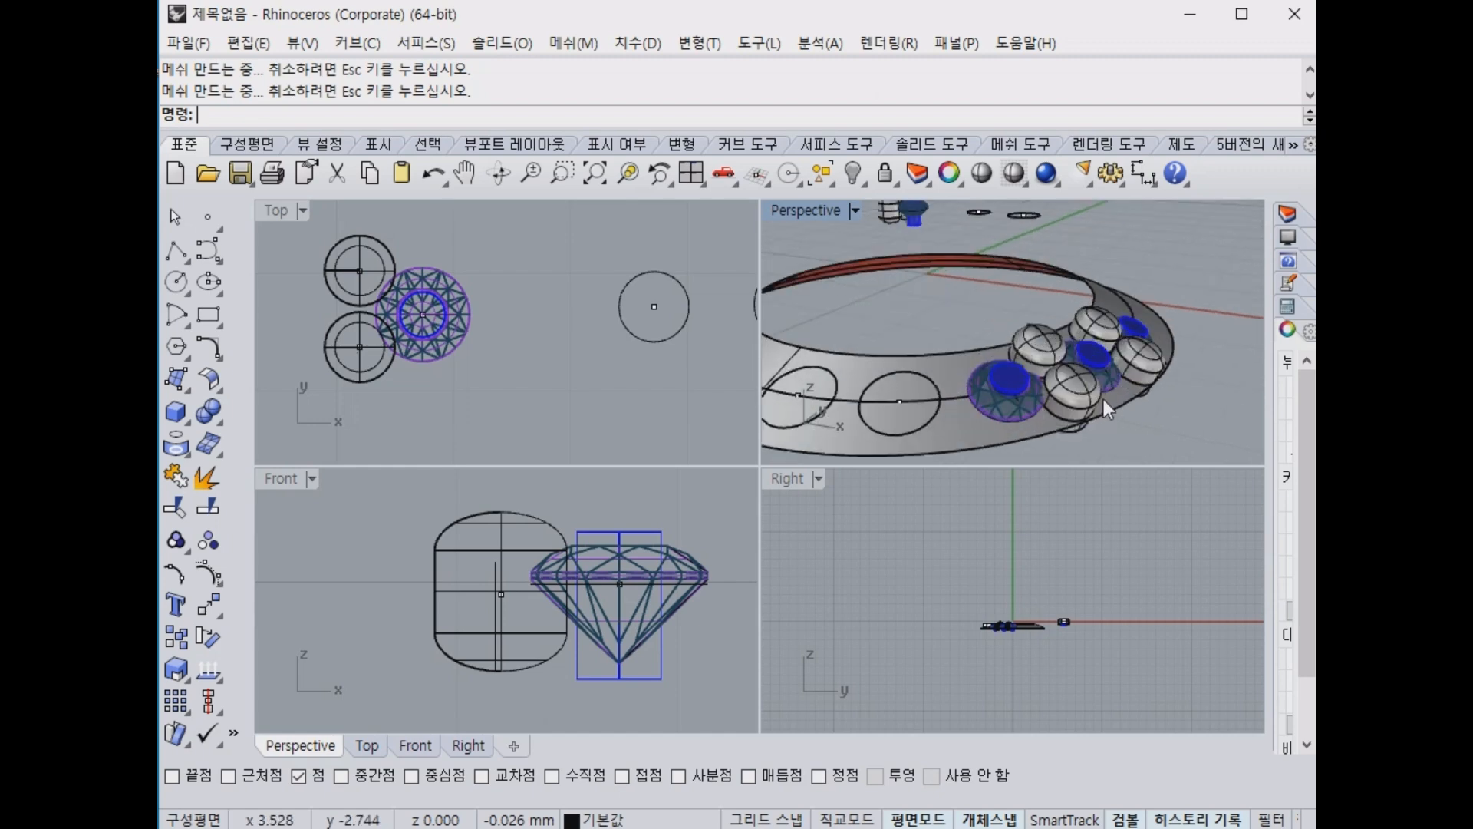
left_click(861, 185)
left_click(888, 220)
scroll(533, 357, "down", 6)
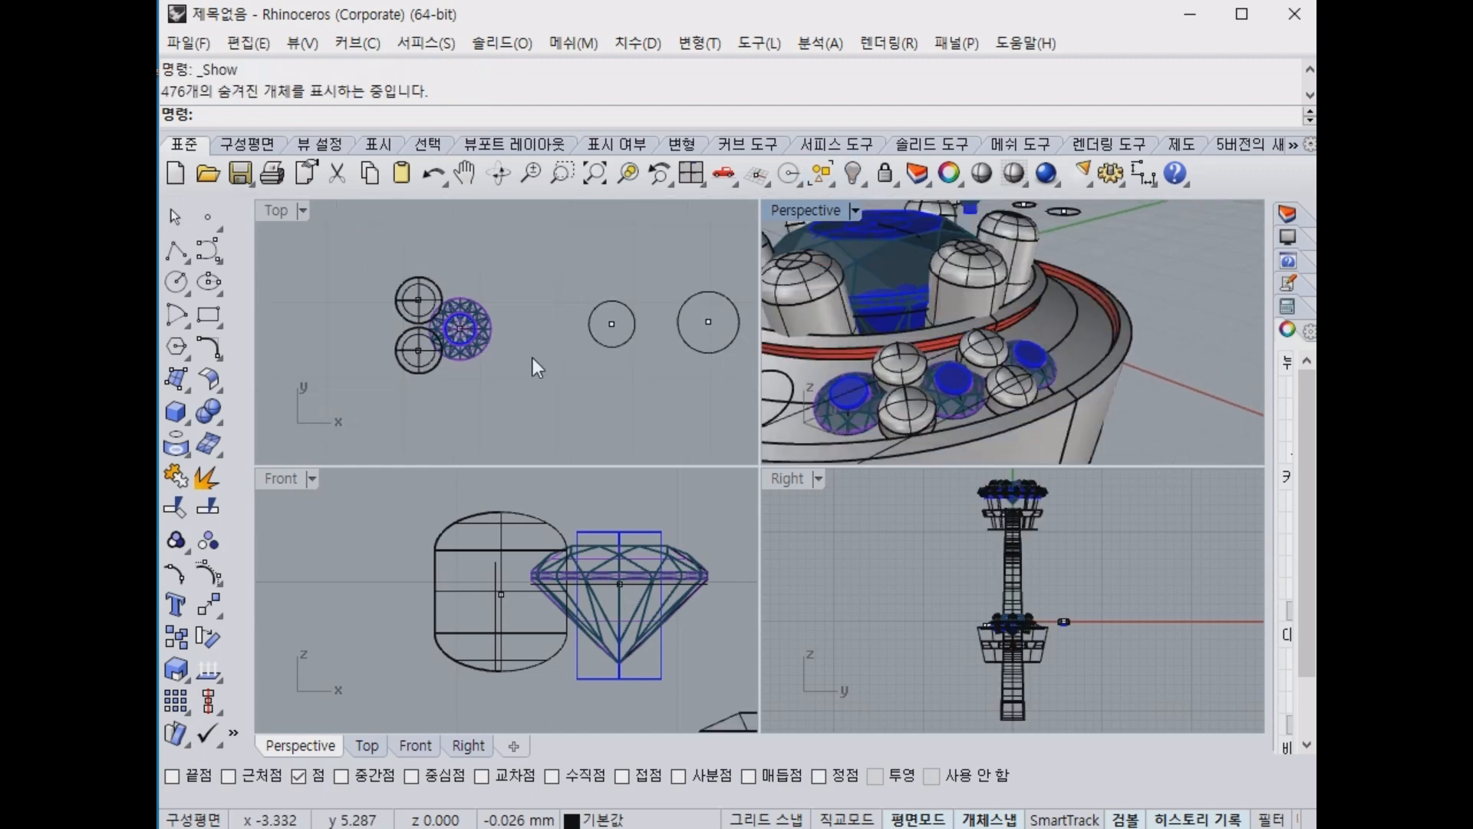
scroll(893, 333, "down", 10)
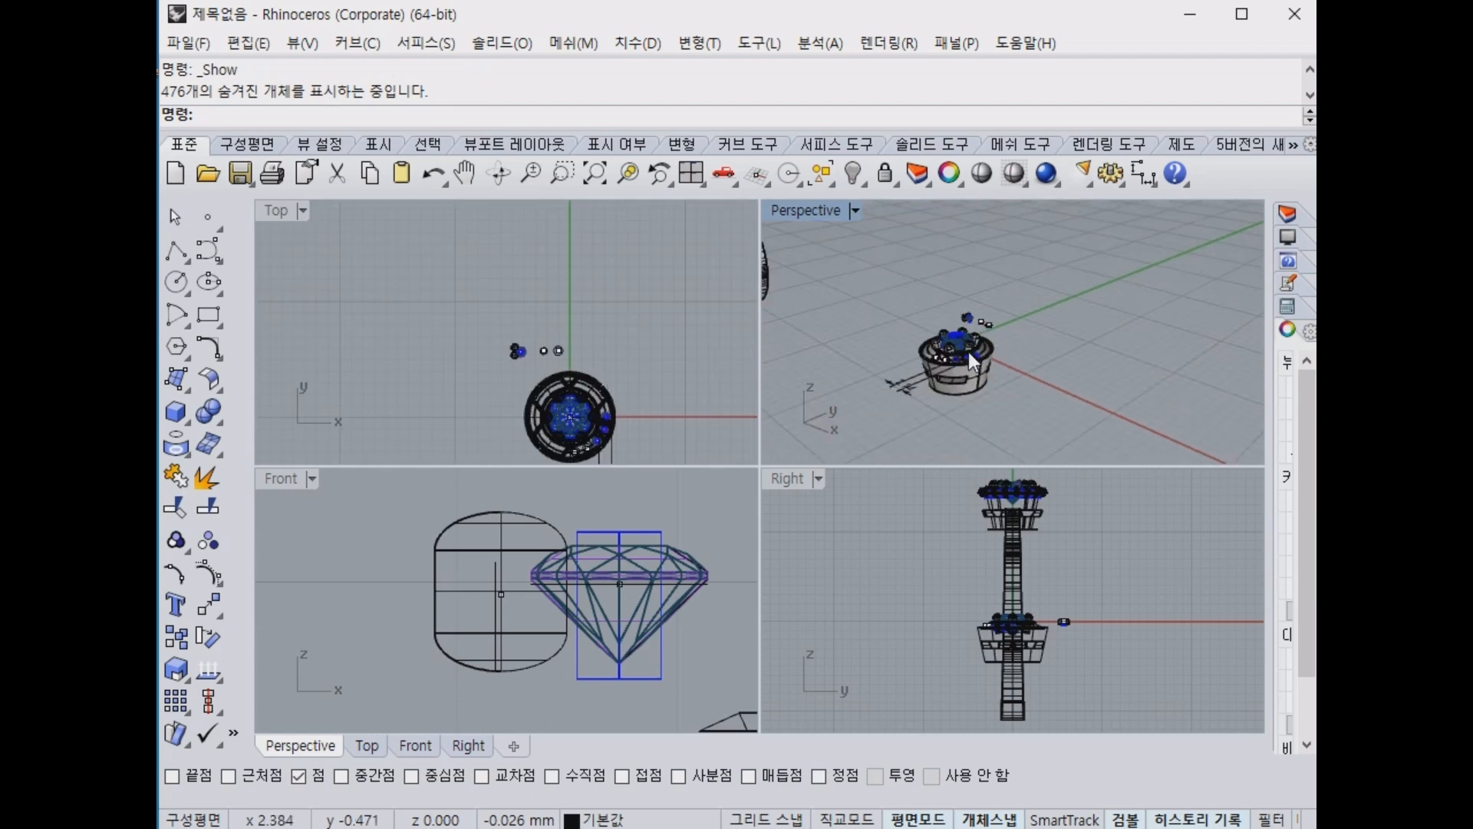
scroll(890, 330, "down", 5)
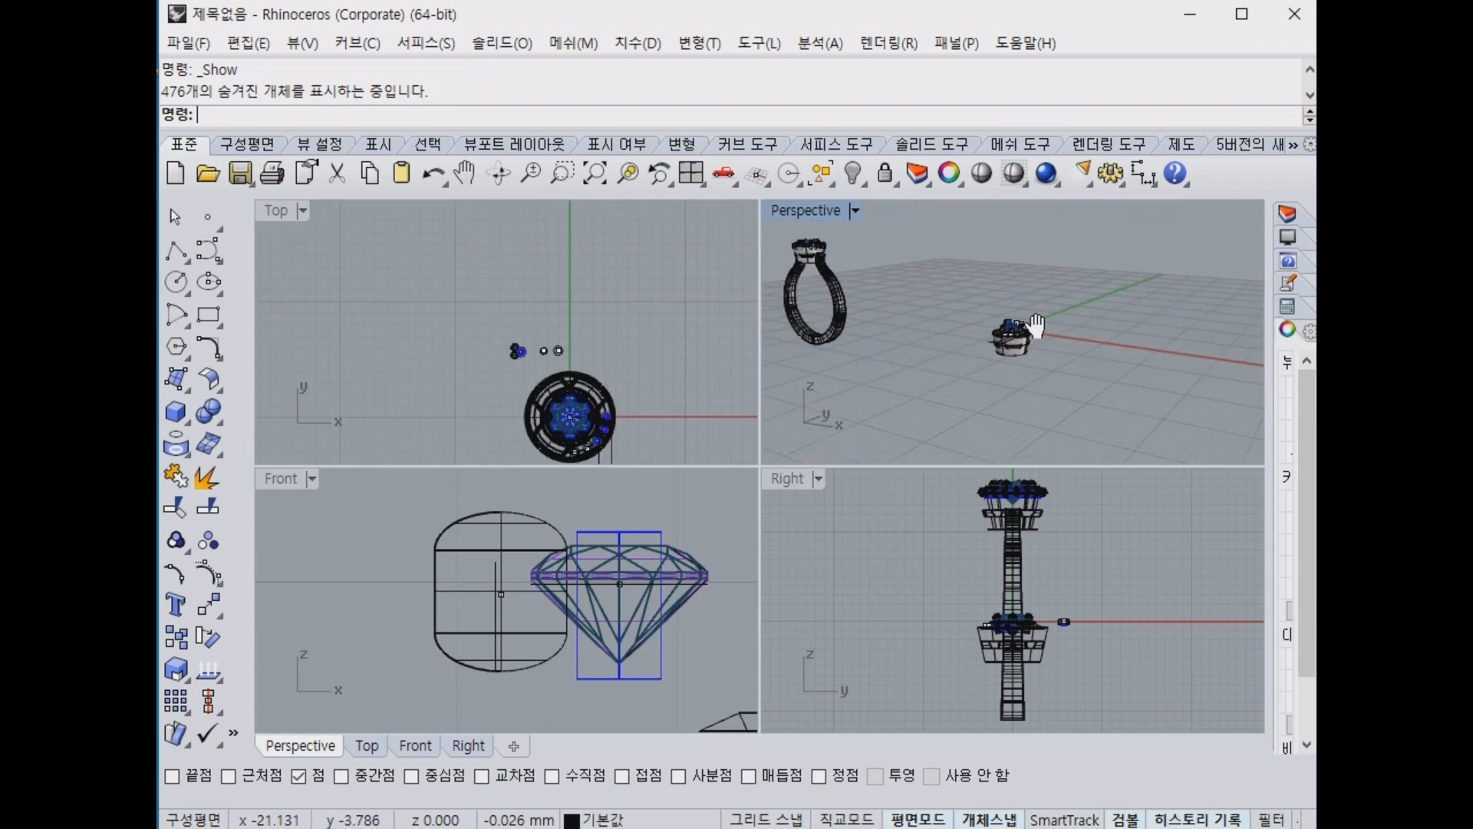